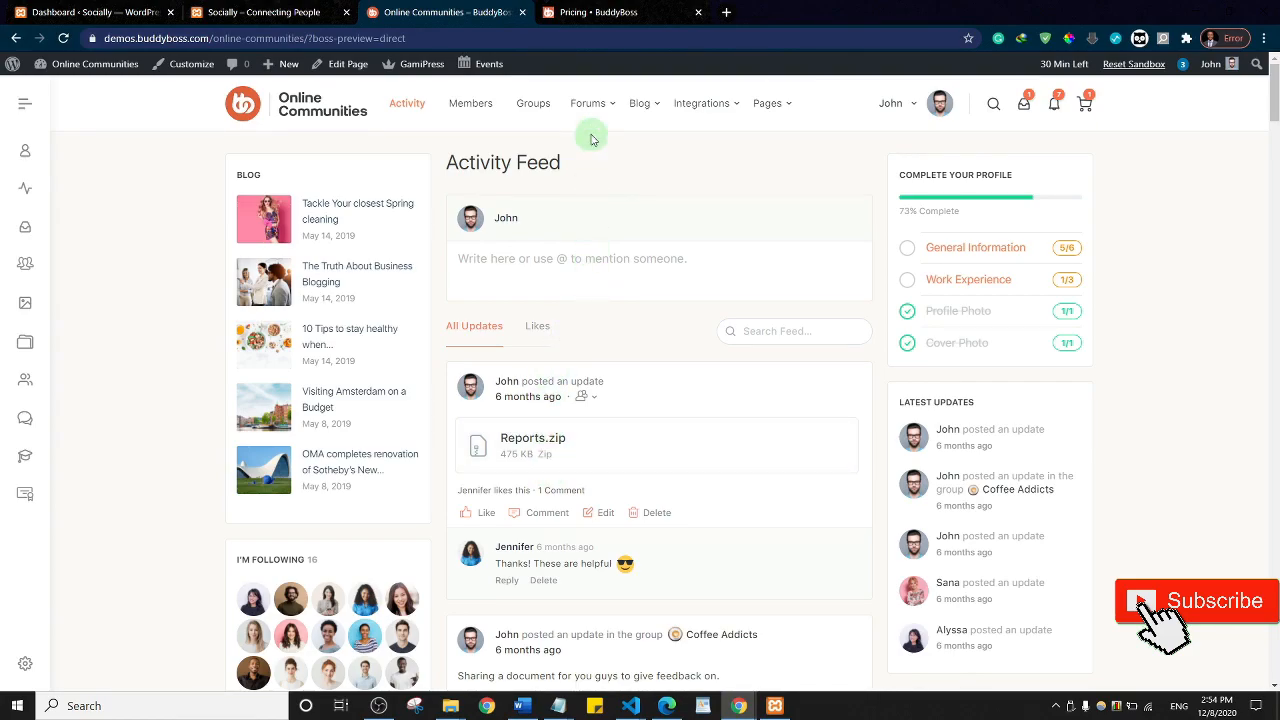
# Step: Scroll through the BuddyBoss pricing plans, then return to the demo and the local Socially site
pyautogui.click(590, 14)
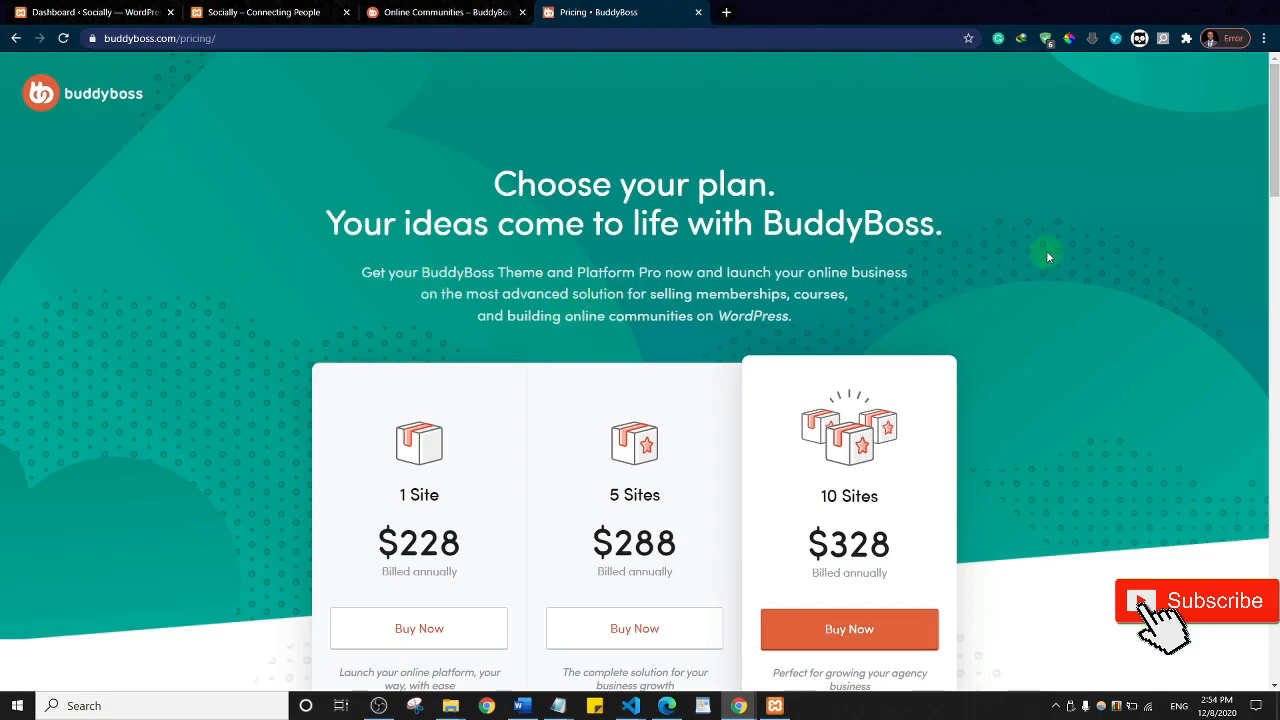
pyautogui.scroll(-2, 1271, 117)
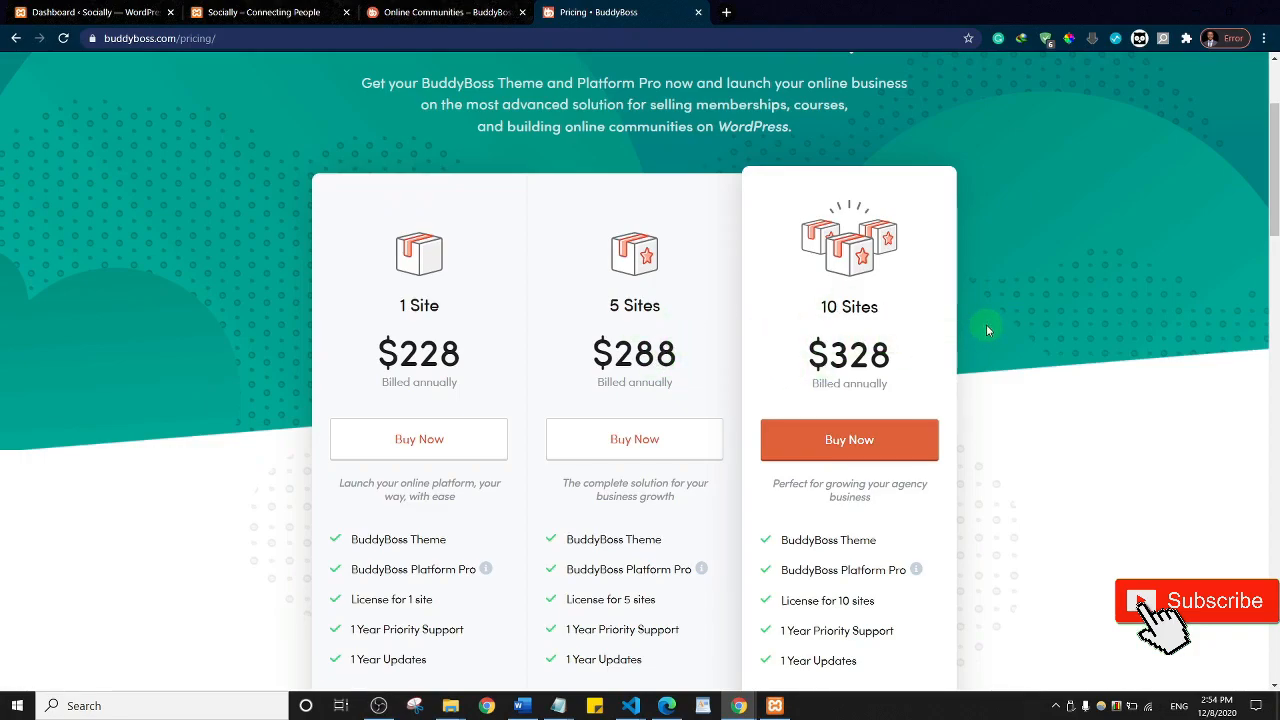
pyautogui.scroll(-10, 987, 330)
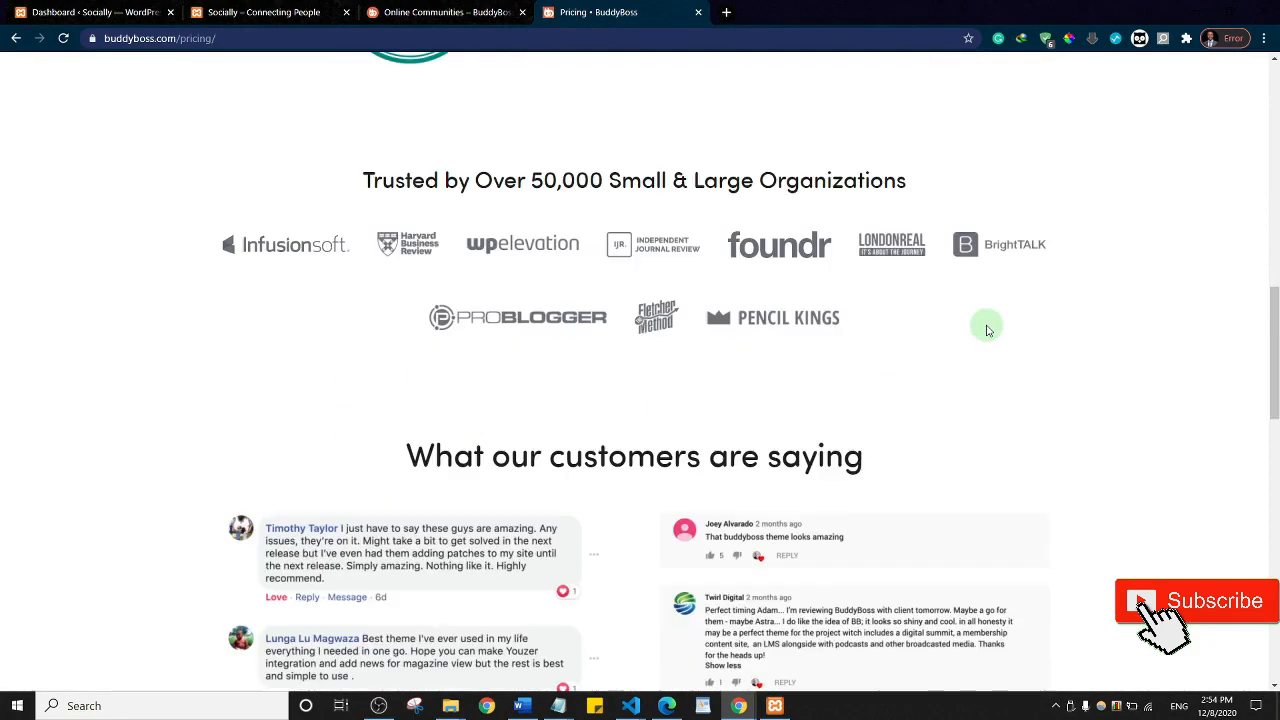
pyautogui.scroll(-6, 987, 330)
pyautogui.scroll(17, 987, 330)
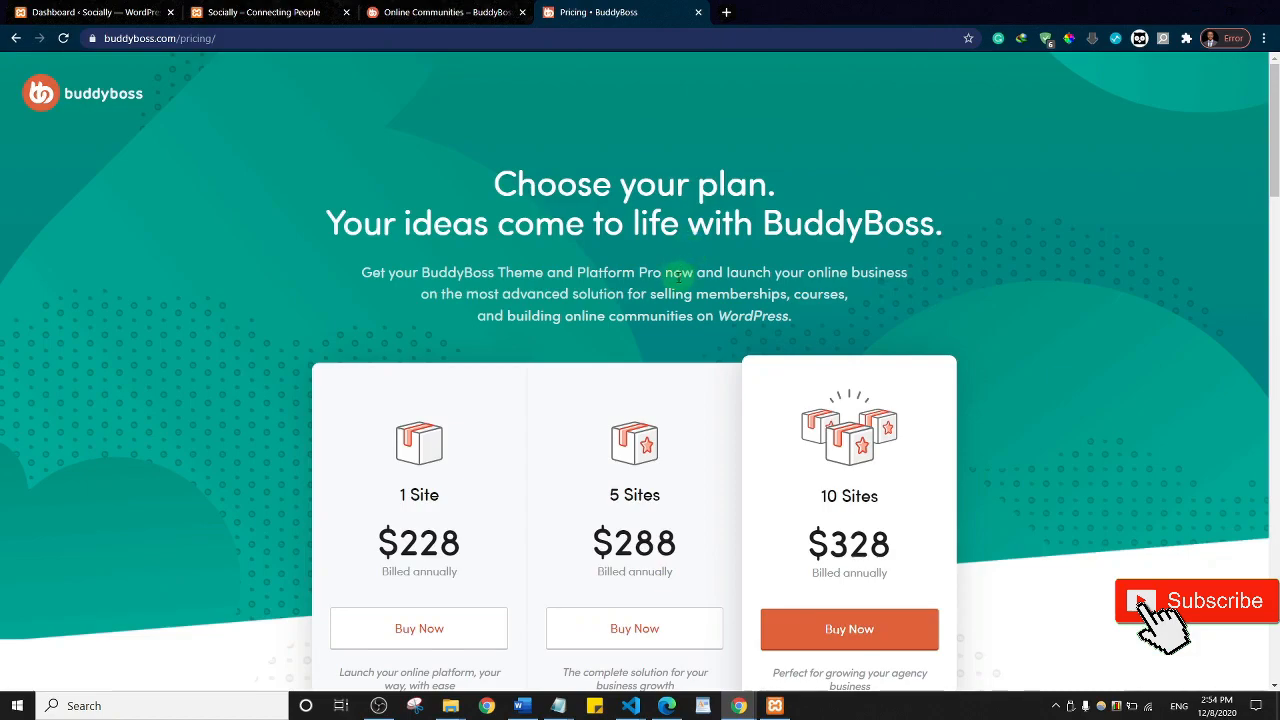
pyautogui.click(440, 12)
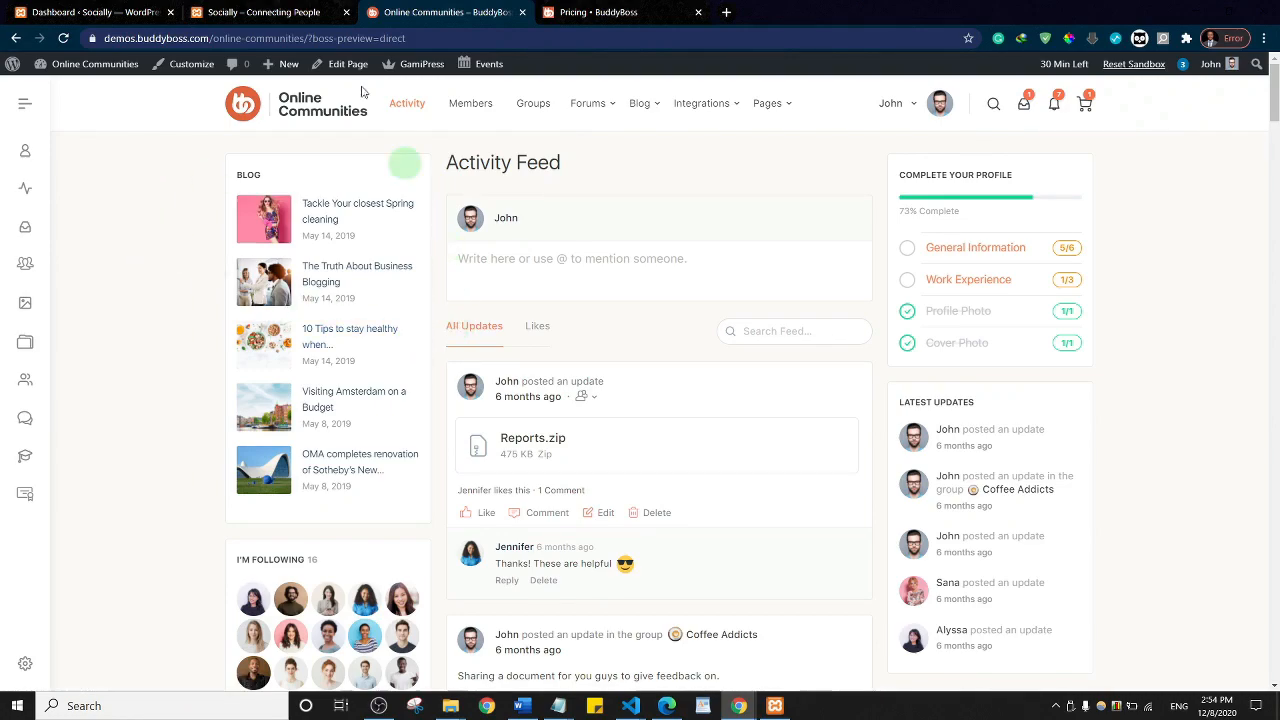
pyautogui.click(263, 12)
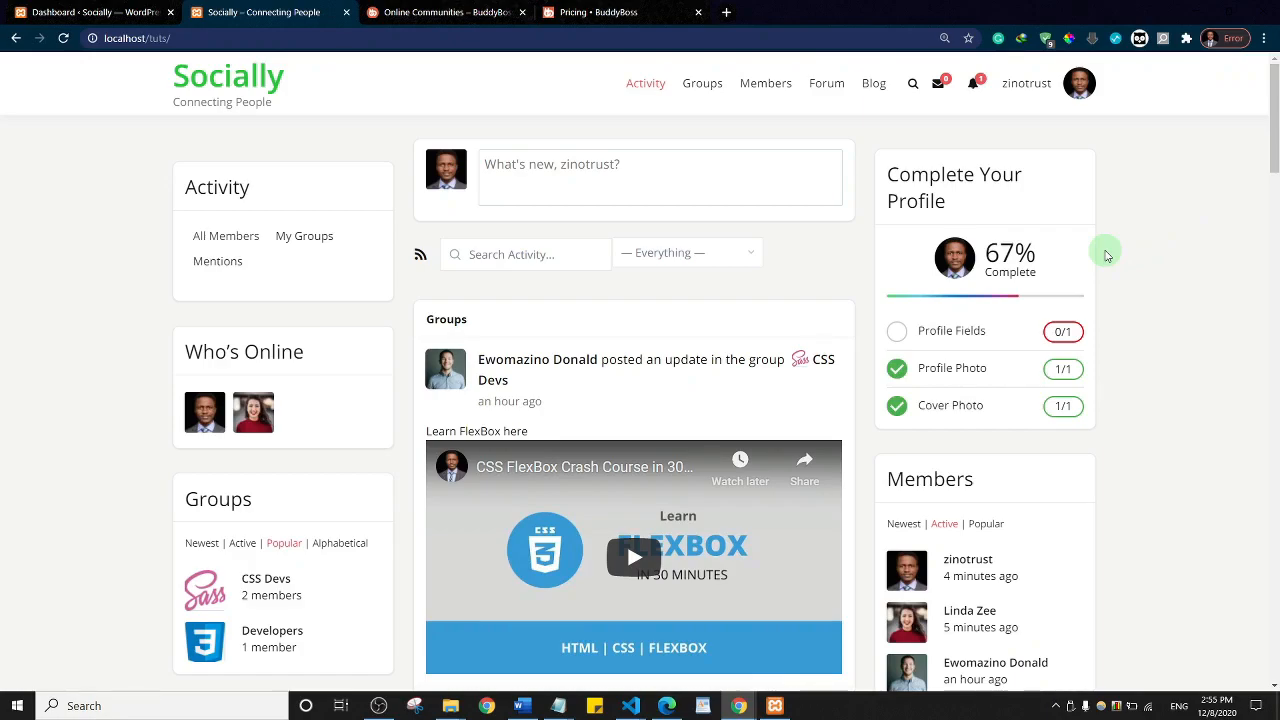
pyautogui.scroll(-5, 580, 300)
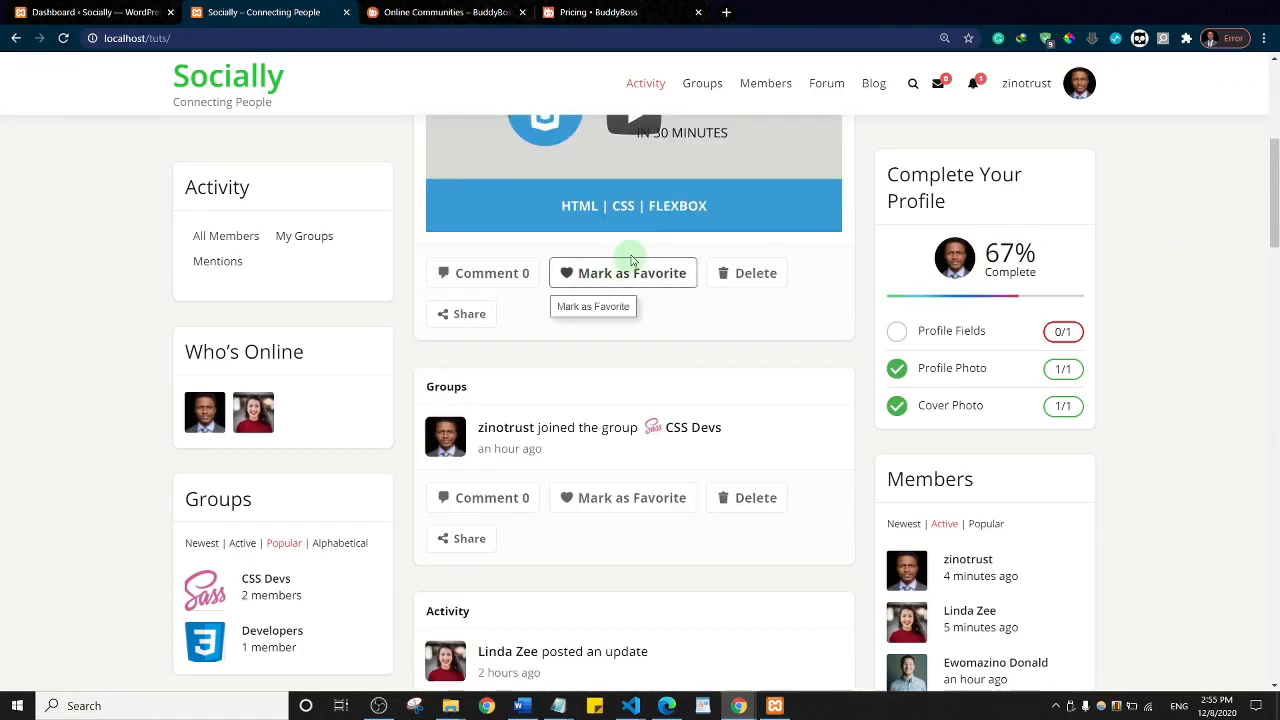
pyautogui.scroll(5, 617, 326)
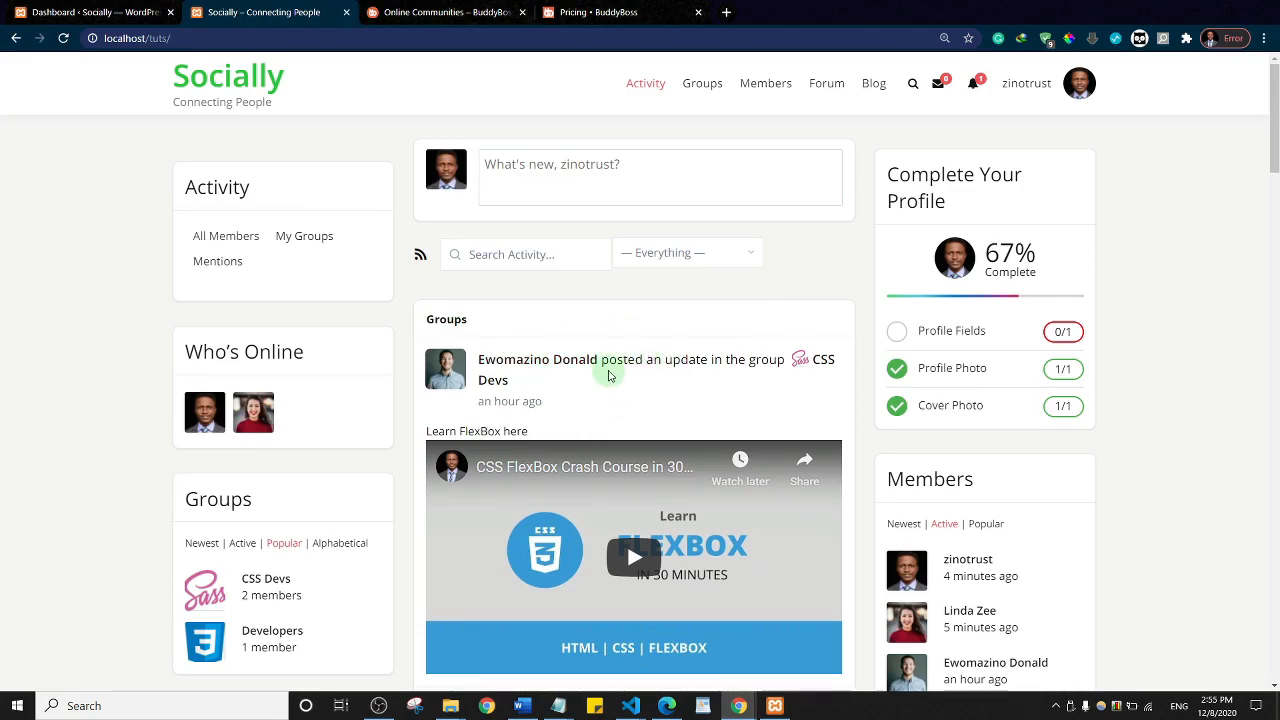
pyautogui.scroll(-5, 608, 375)
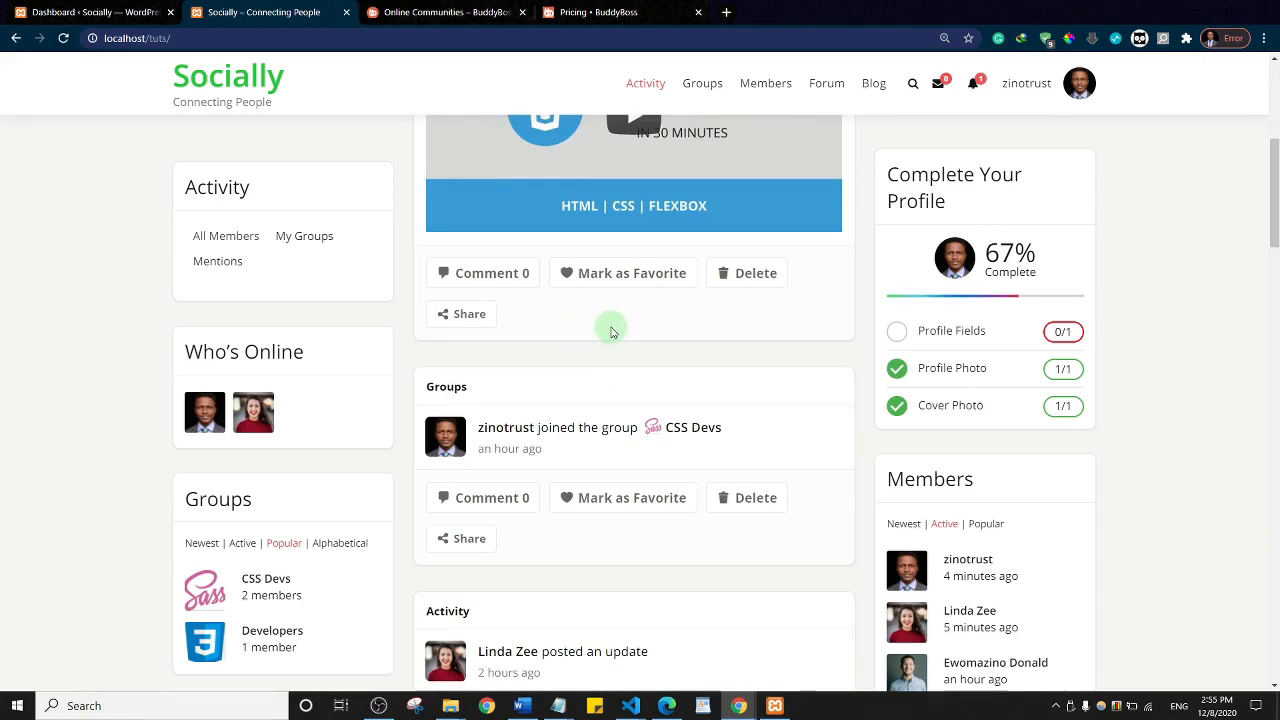
pyautogui.click(480, 322)
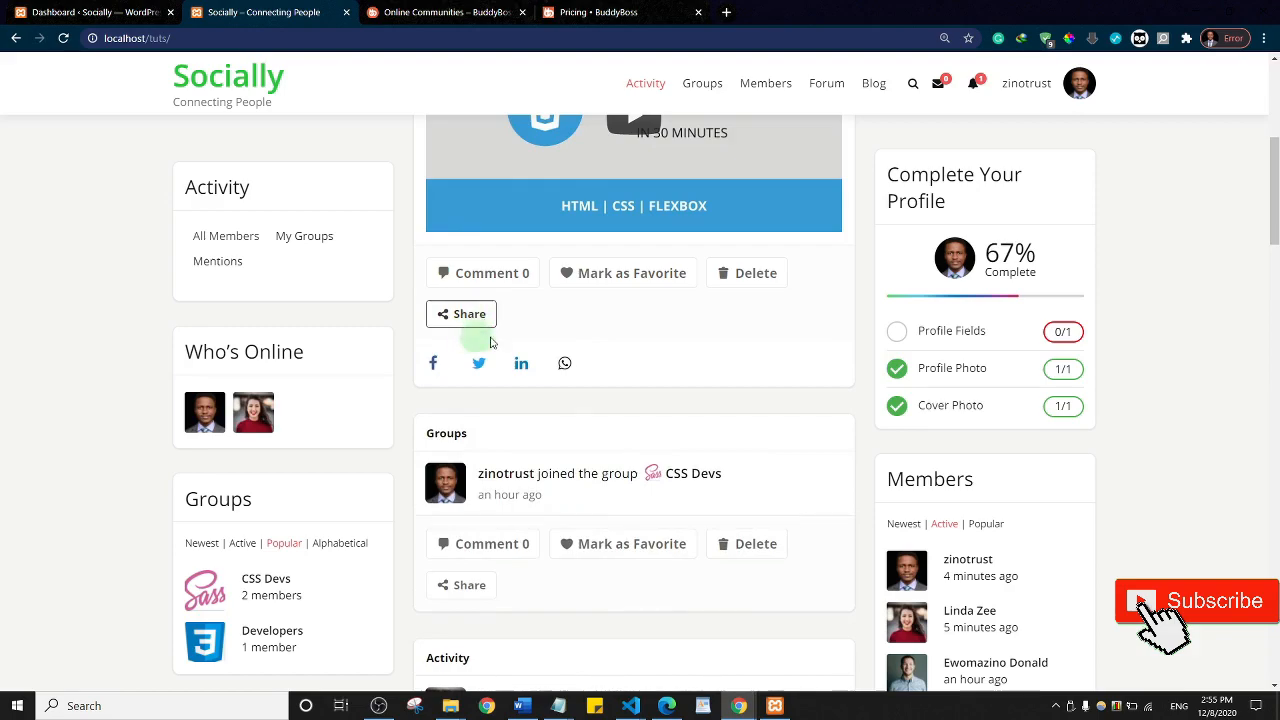
pyautogui.click(468, 314)
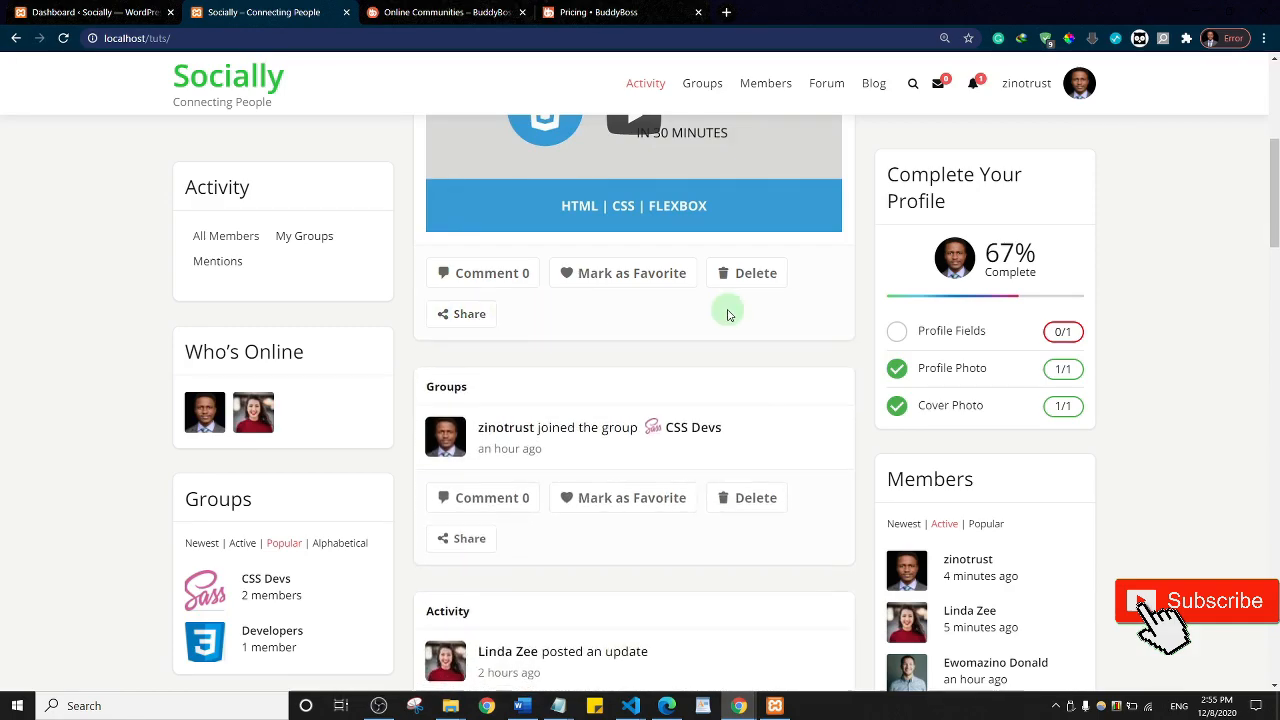
pyautogui.scroll(-4, 729, 309)
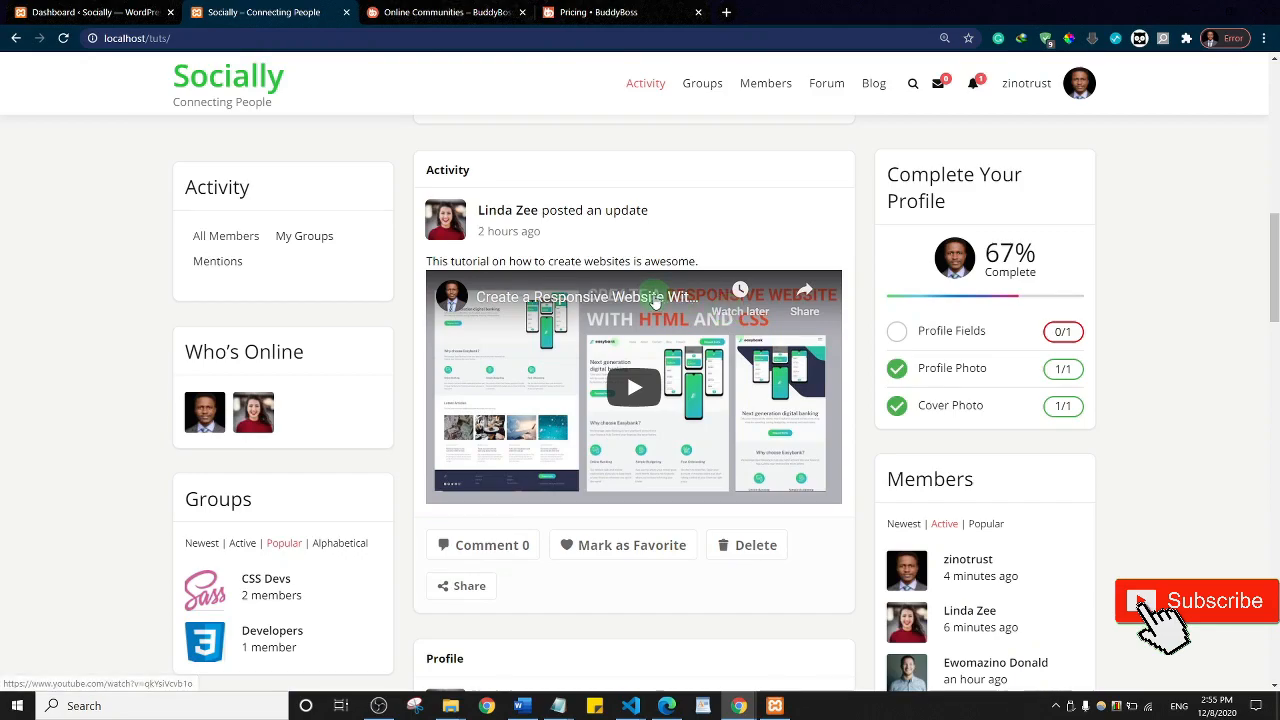
pyautogui.click(633, 389)
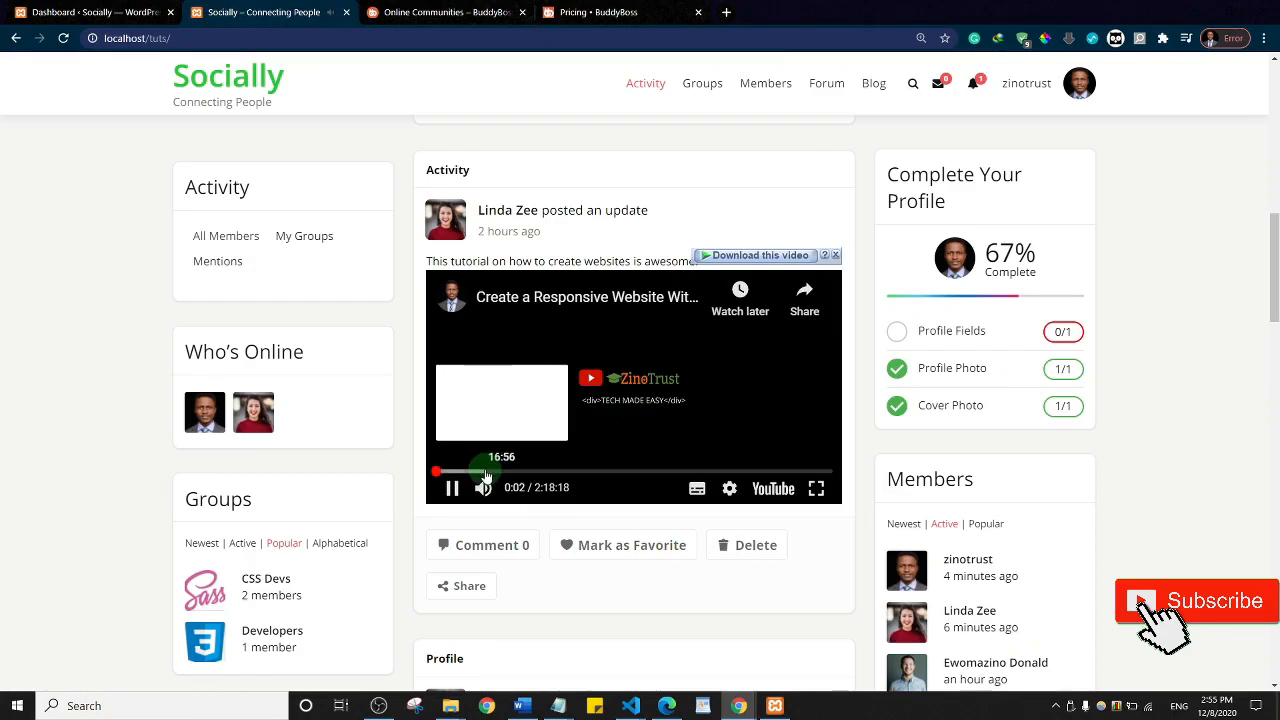
pyautogui.click(484, 471)
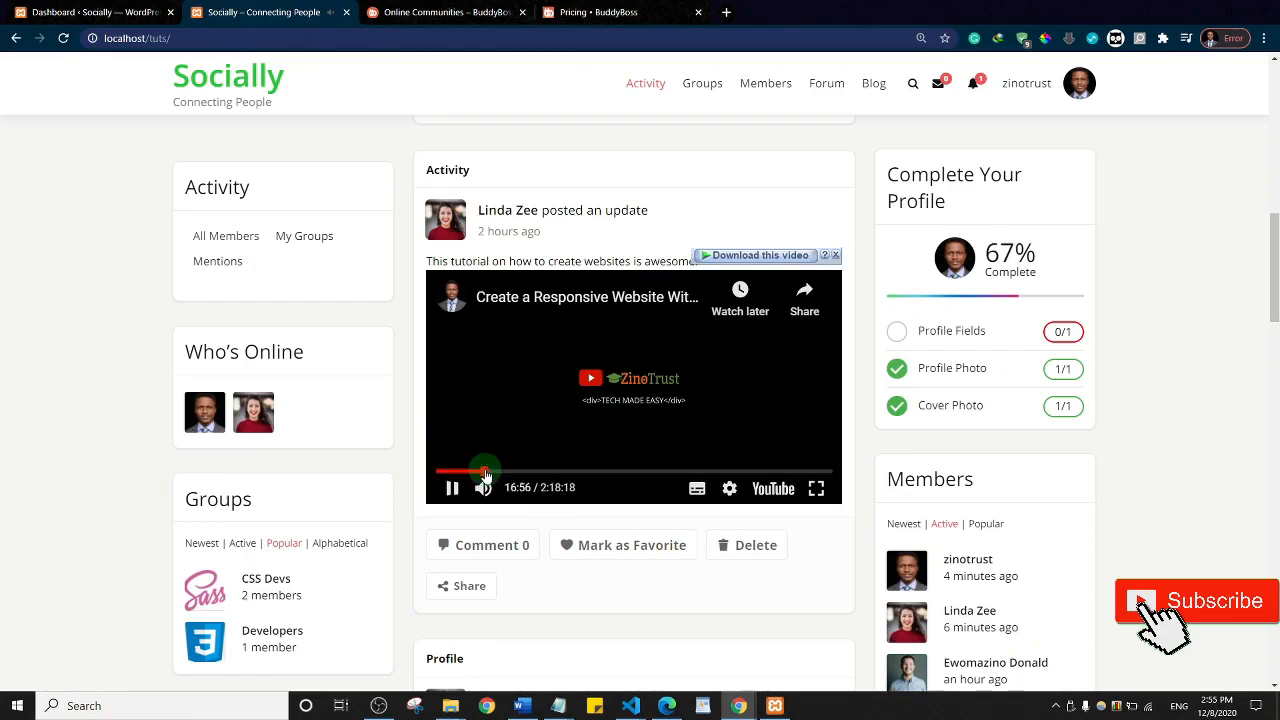
pyautogui.click(618, 388)
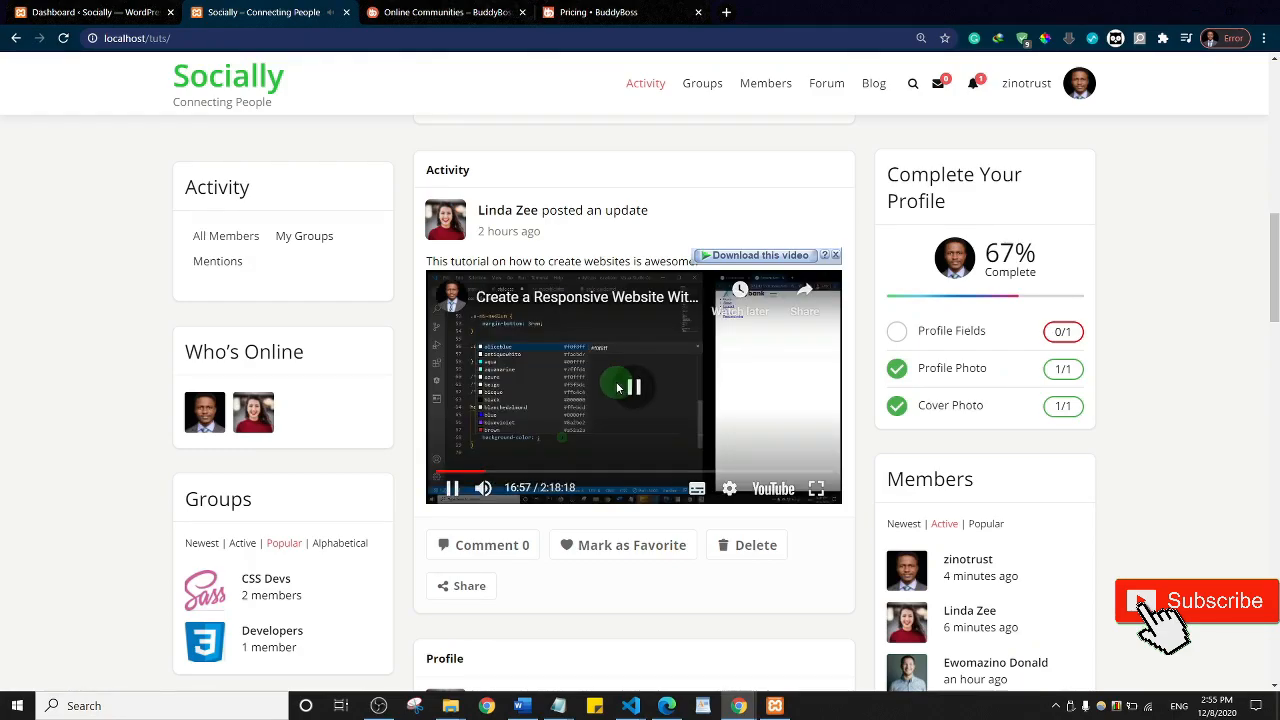
pyautogui.scroll(10, 623, 321)
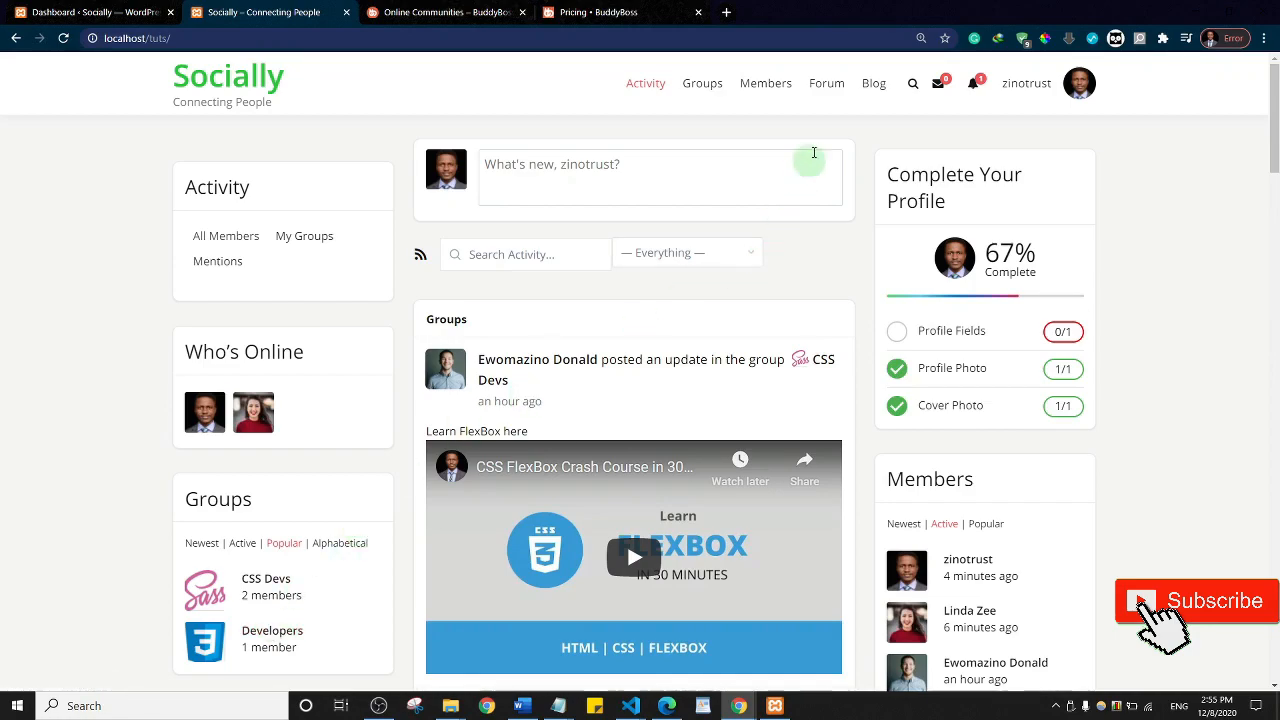
pyautogui.click(820, 90)
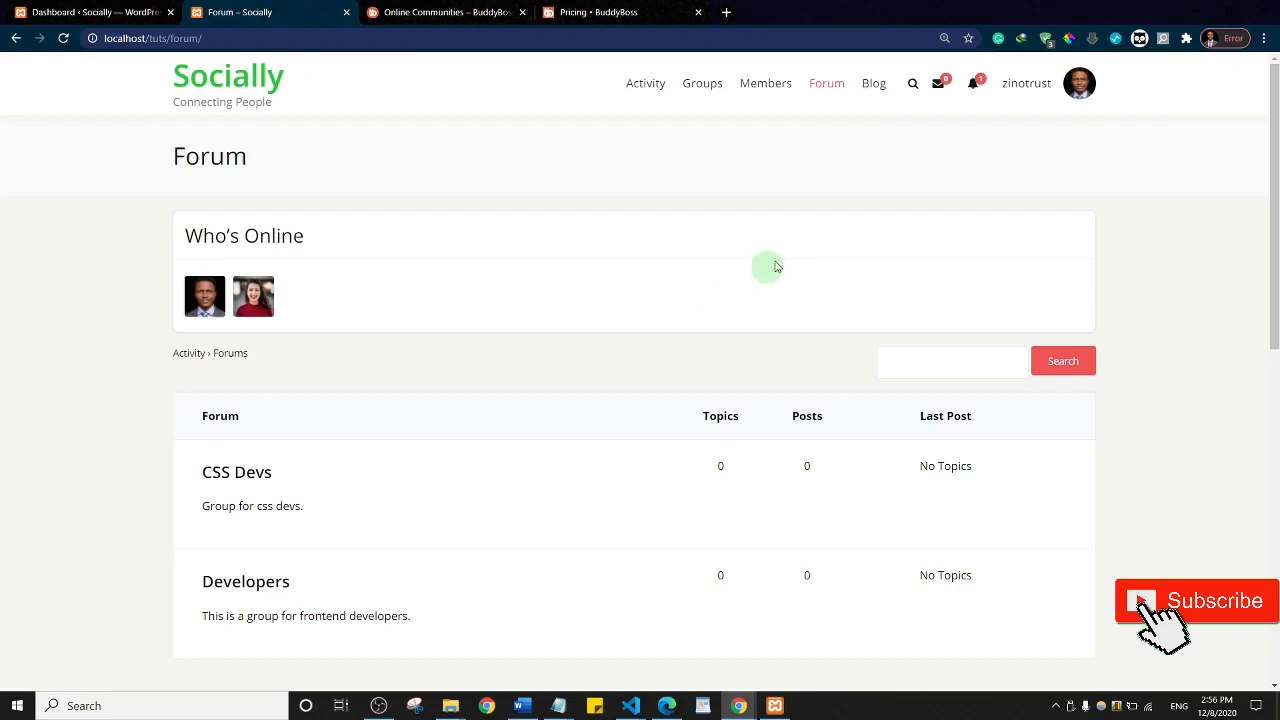
pyautogui.moveTo(975, 85)
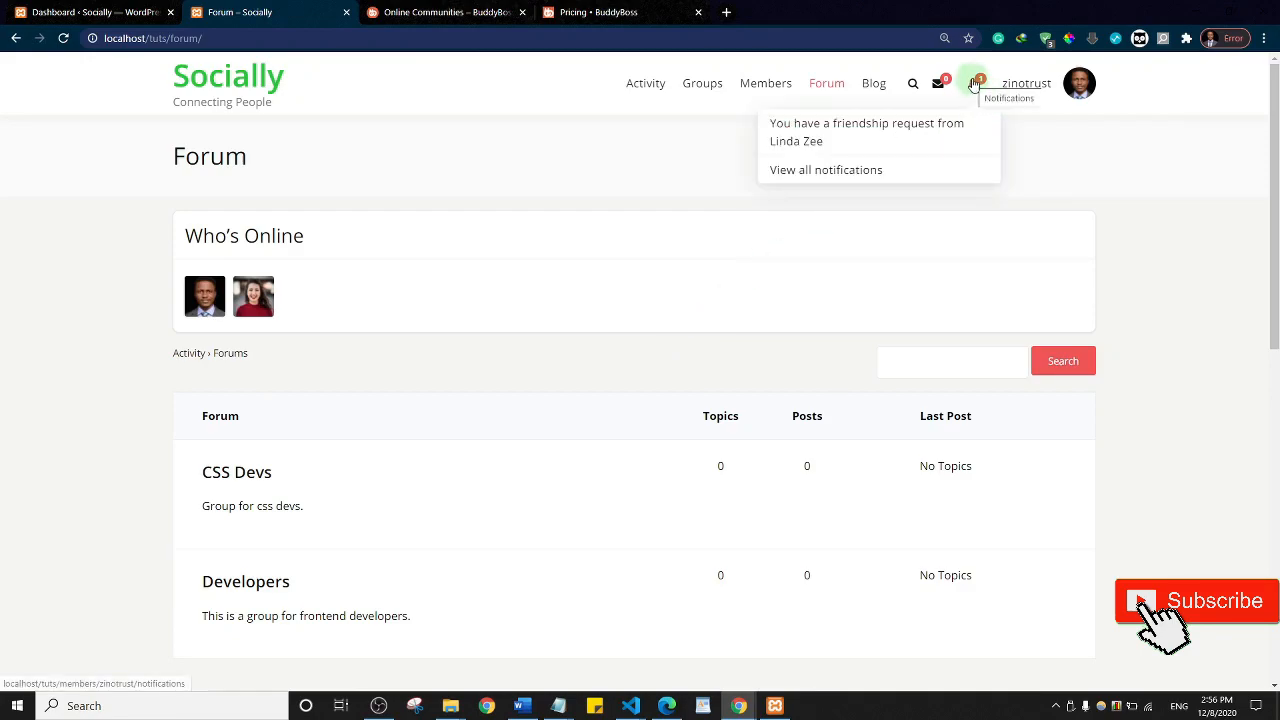
pyautogui.click(647, 88)
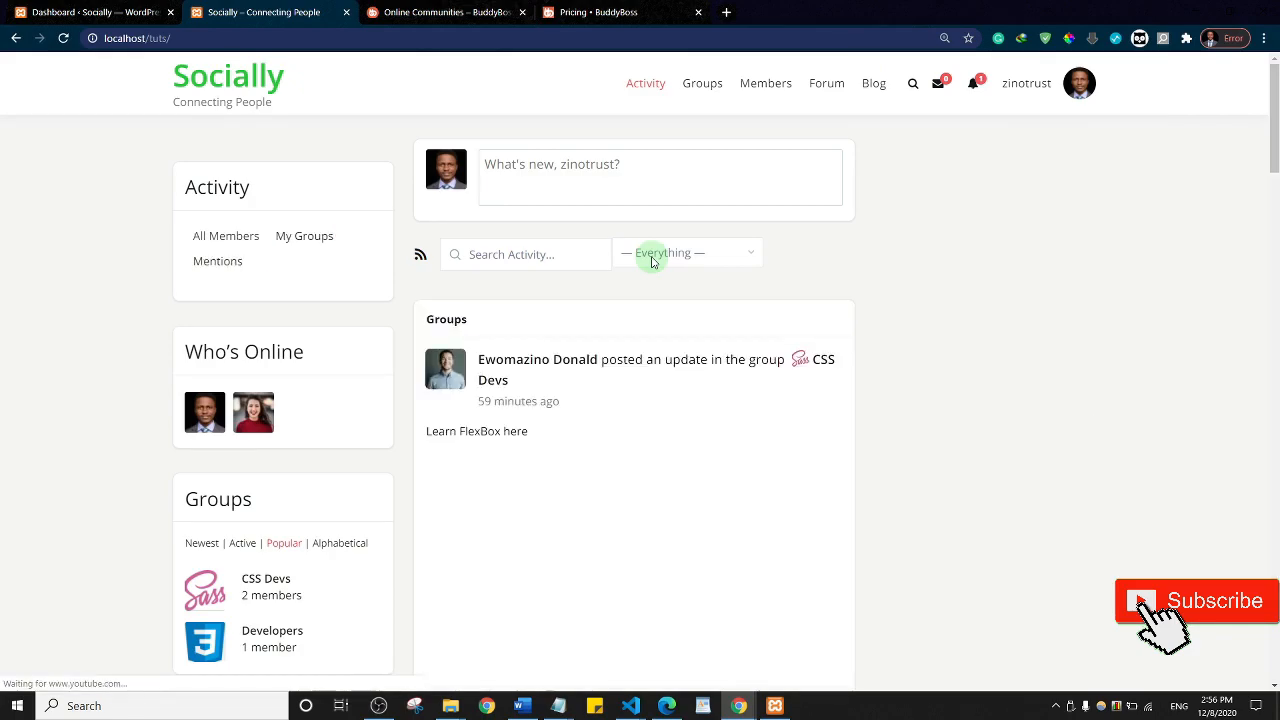
pyautogui.scroll(-4, 670, 317)
pyautogui.scroll(5, 671, 325)
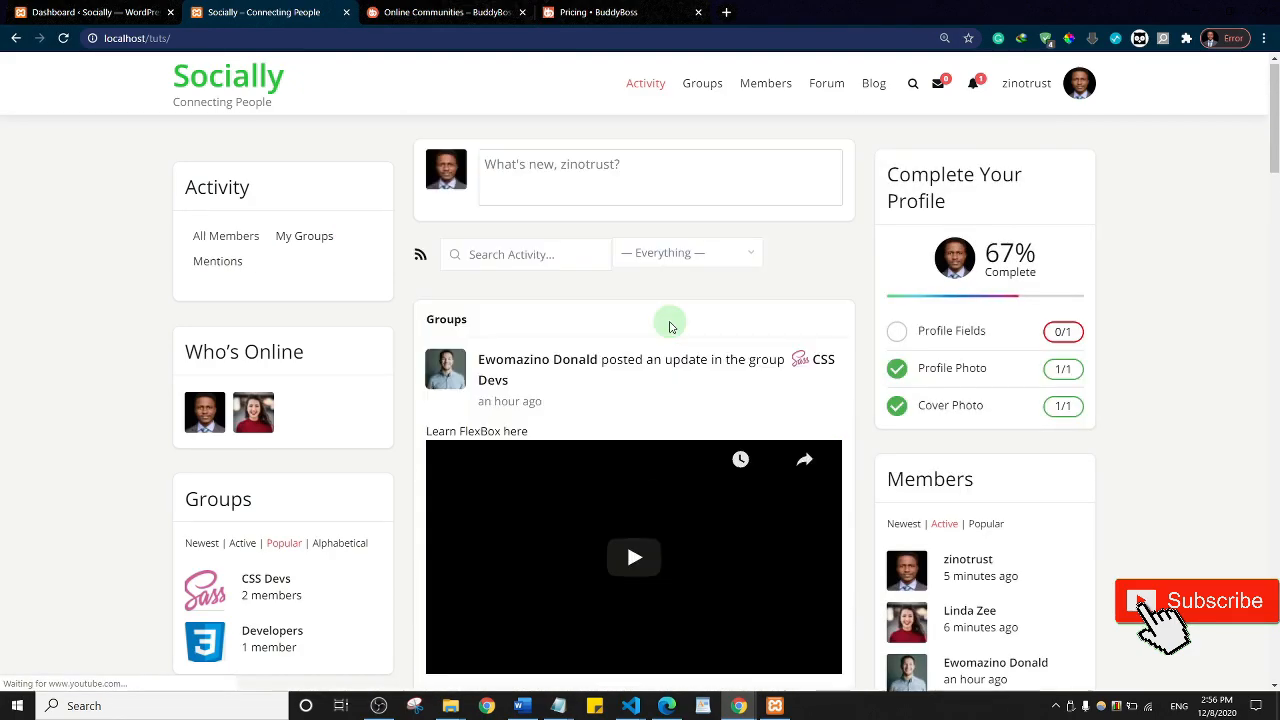
pyautogui.scroll(-5, 671, 327)
pyautogui.scroll(-5, 670, 327)
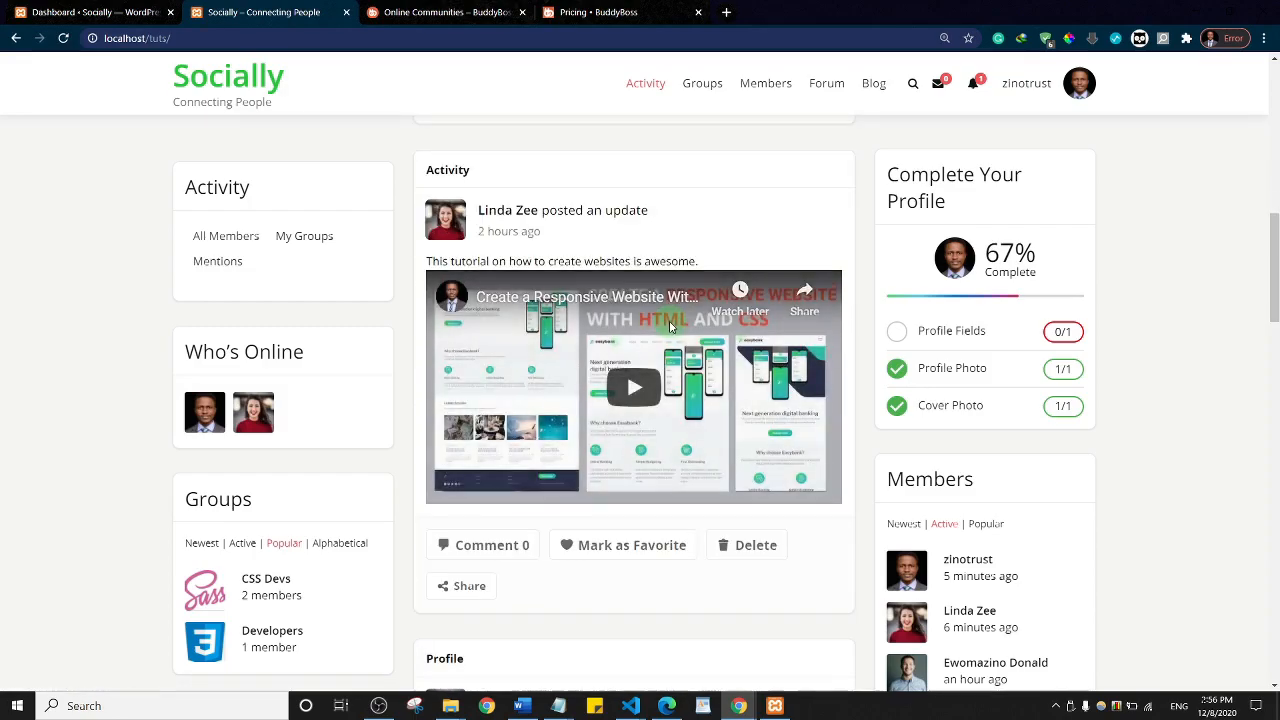
pyautogui.scroll(10, 669, 323)
# Step: Write the update 'Hello from this side of the world', cancelling a photo attachment attempt
pyautogui.click(520, 186)
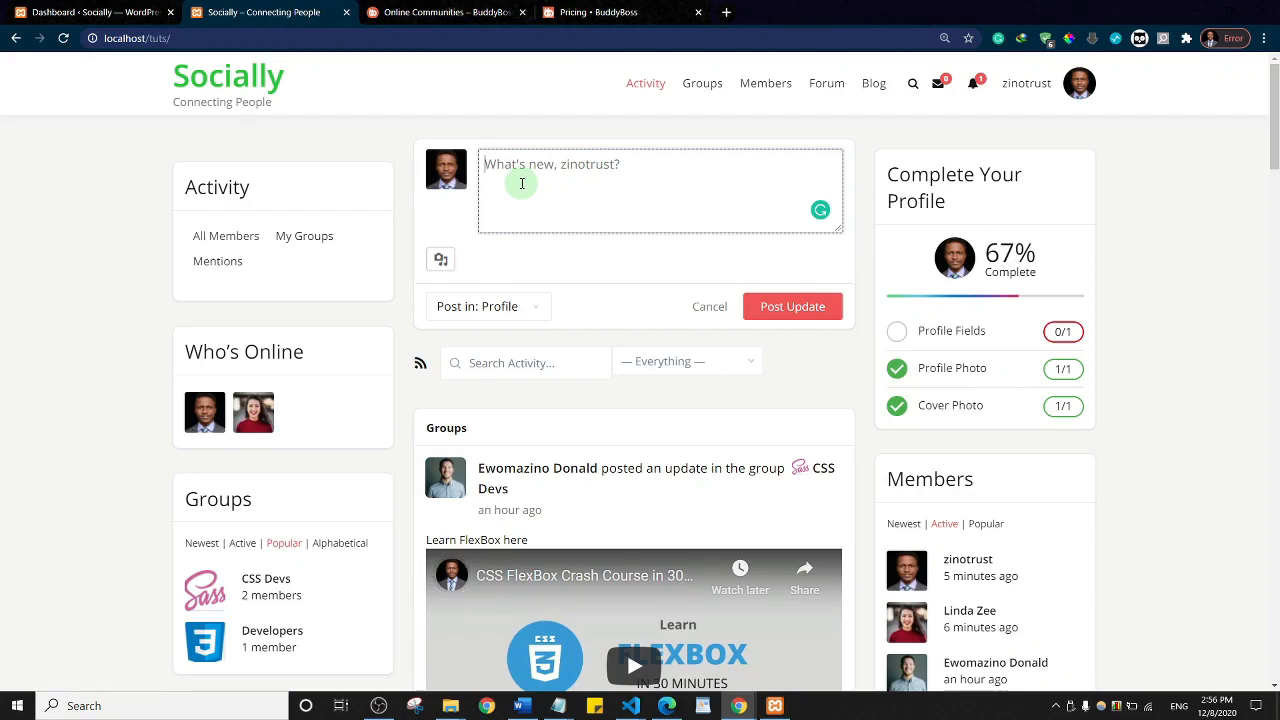
pyautogui.write('H')
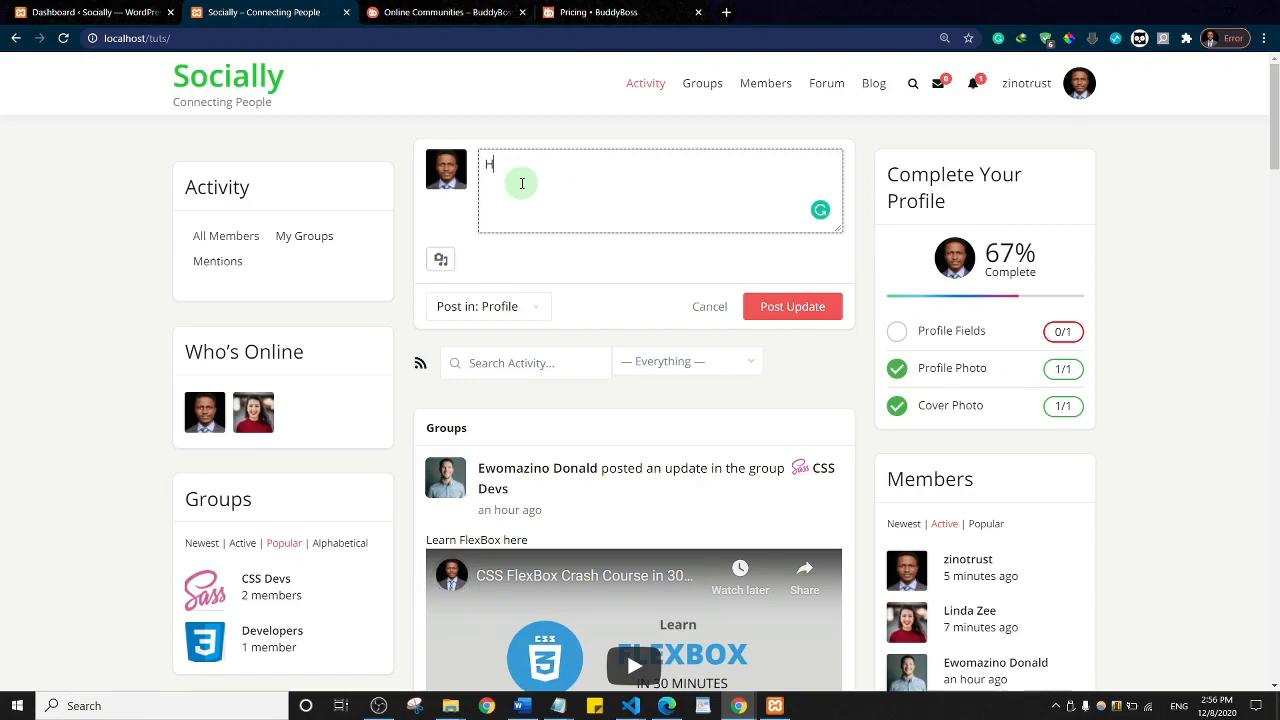
pyautogui.write('ello from this side of the ')
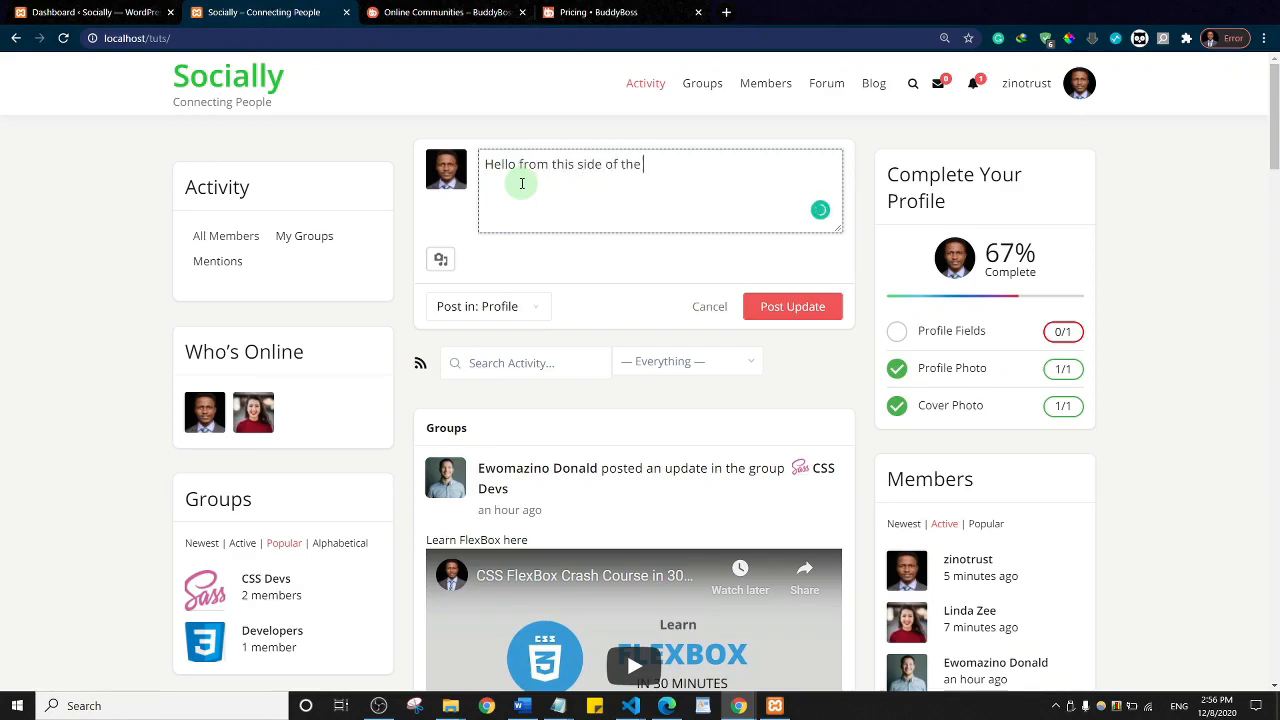
pyautogui.write('world')
pyautogui.click(440, 262)
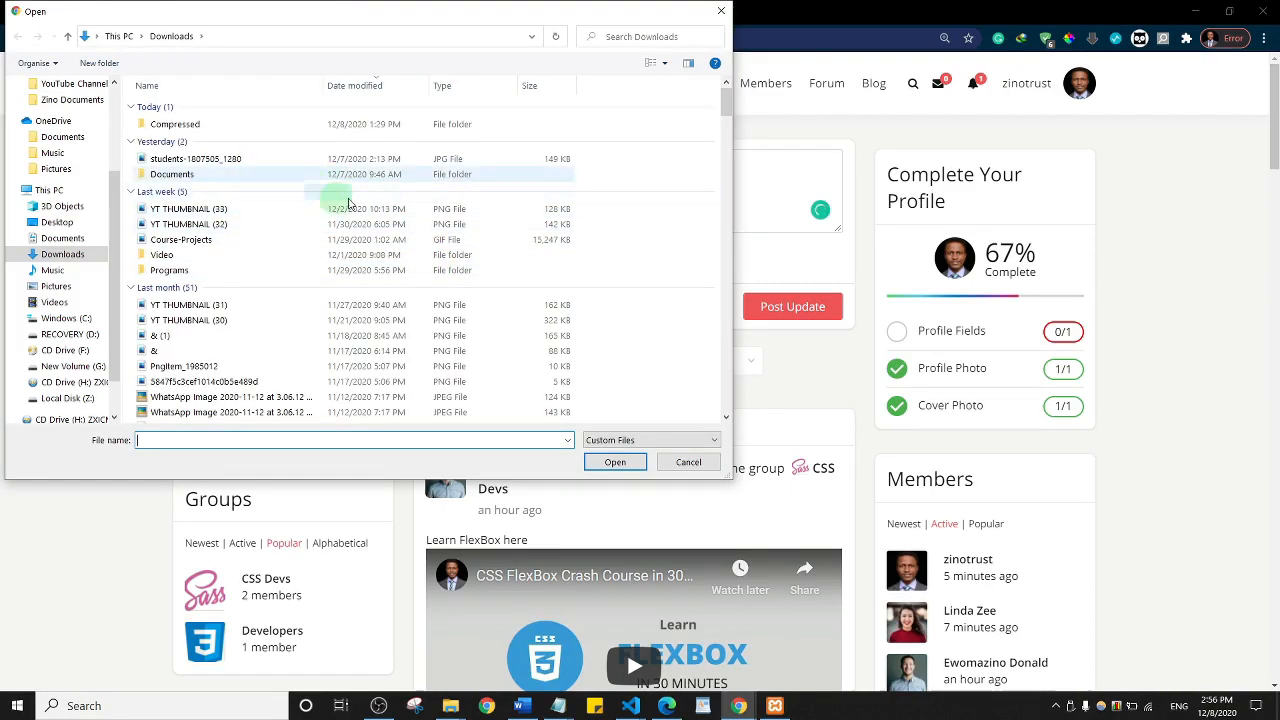
pyautogui.click(690, 462)
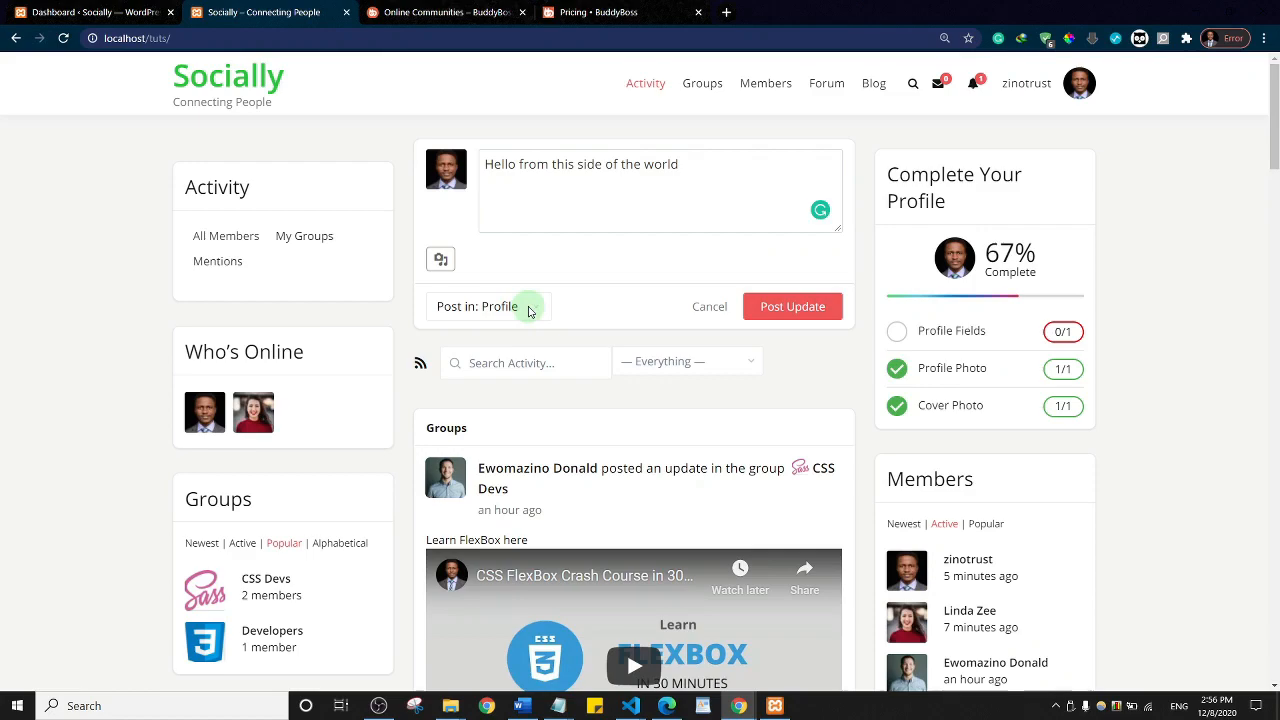
# Step: Set Post in to Profile, append '!!!' after 'world', and publish the update
pyautogui.click(529, 310)
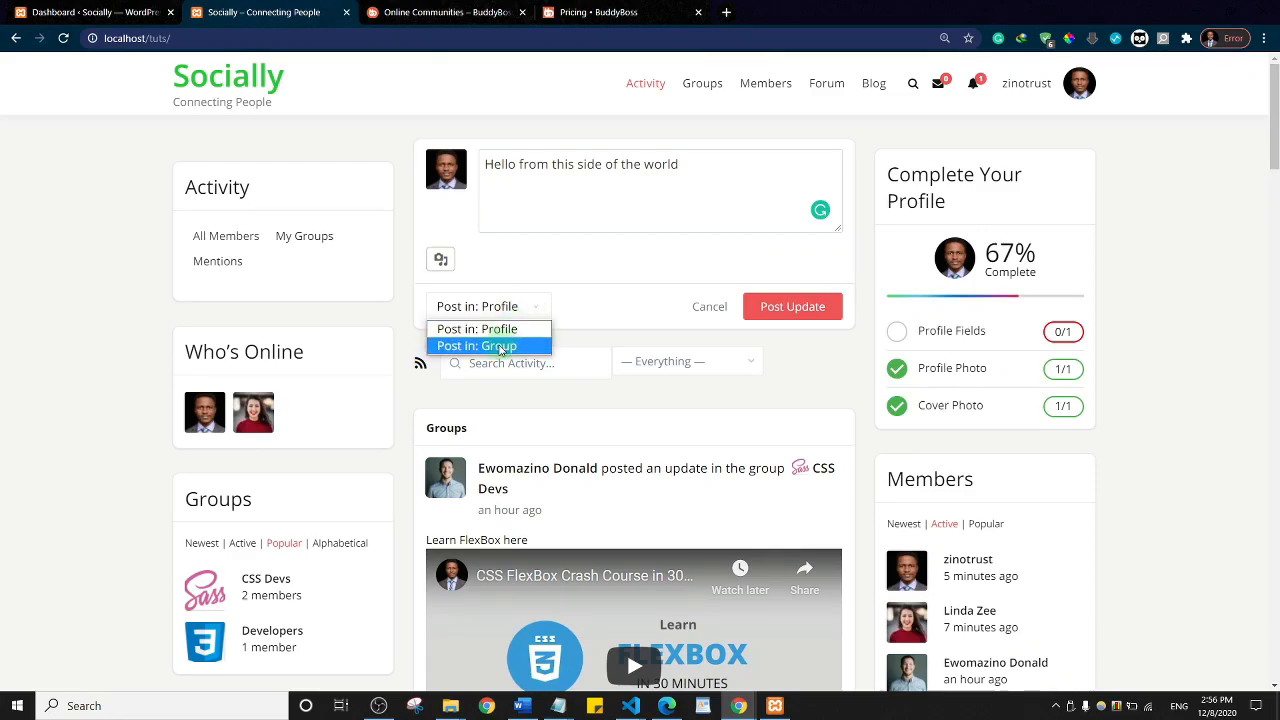
pyautogui.click(498, 346)
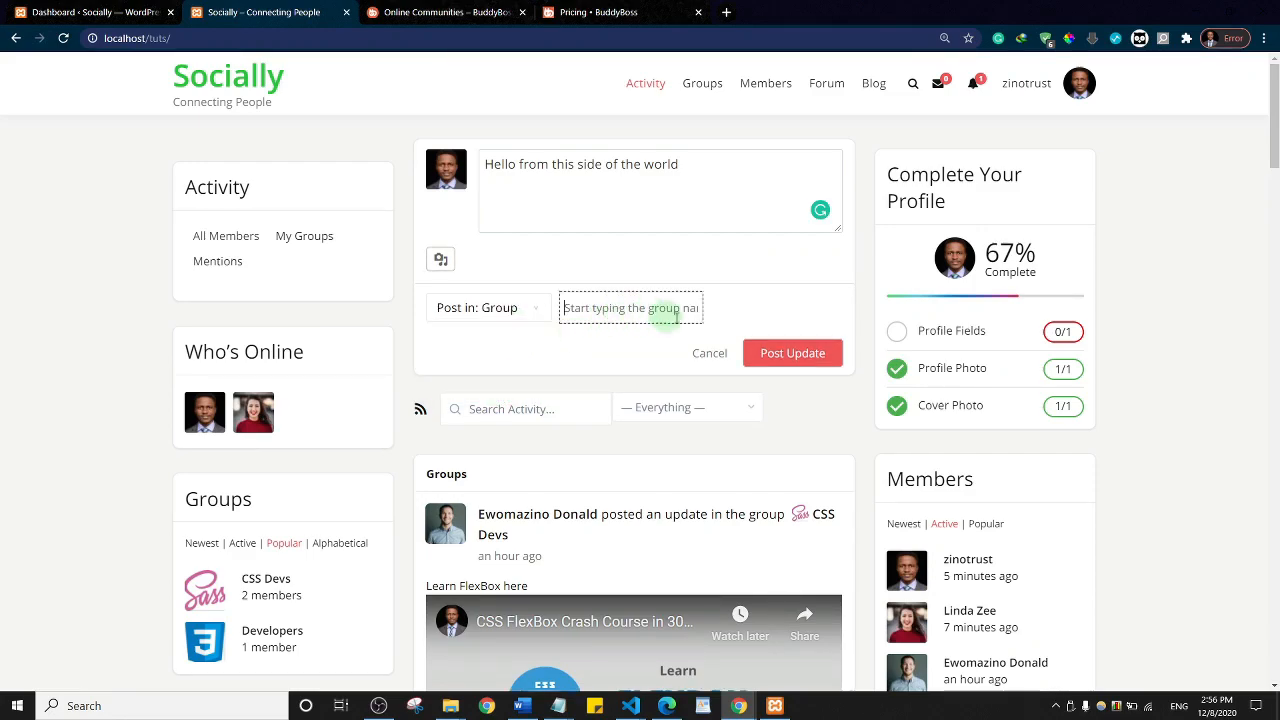
pyautogui.click(527, 318)
pyautogui.click(470, 330)
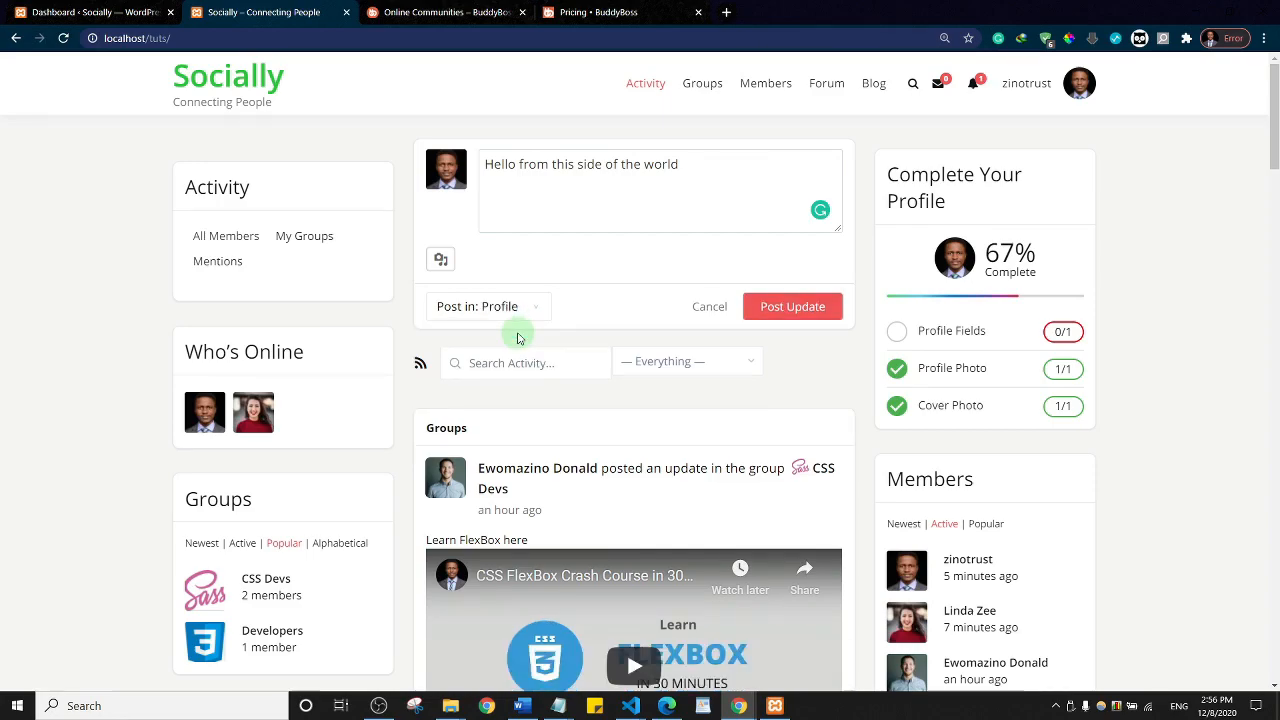
pyautogui.click(791, 310)
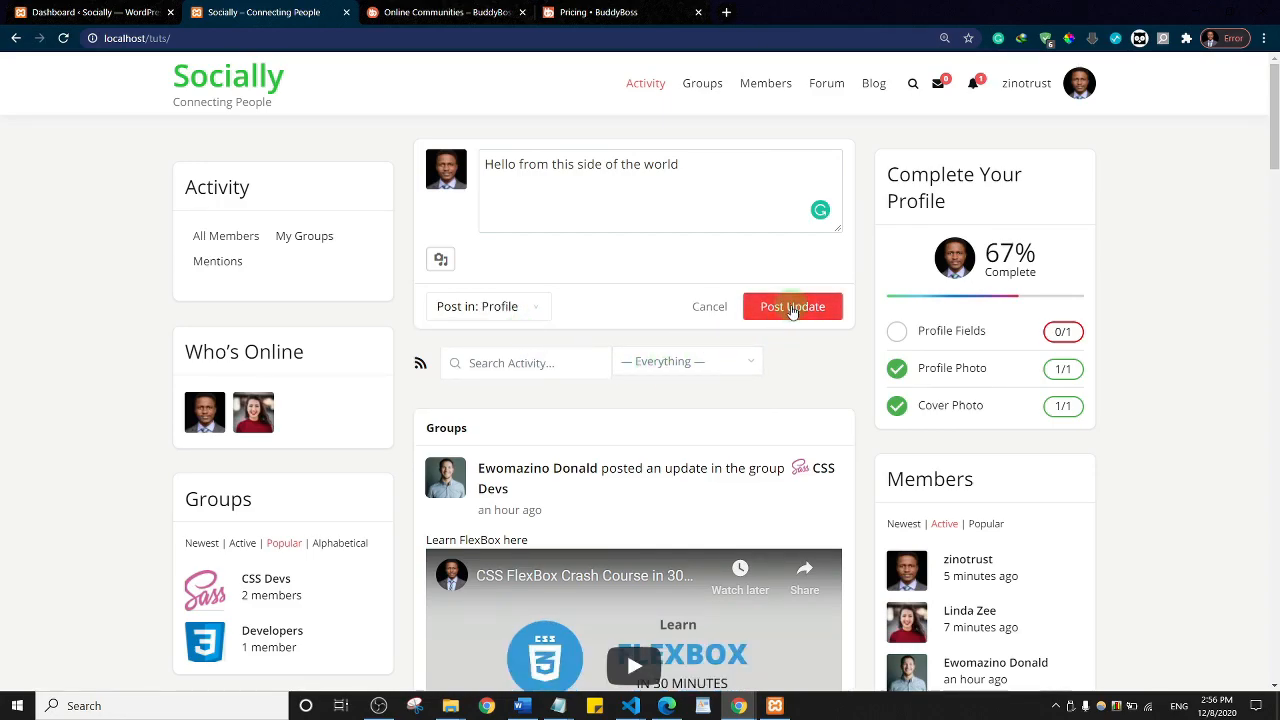
pyautogui.click(744, 179)
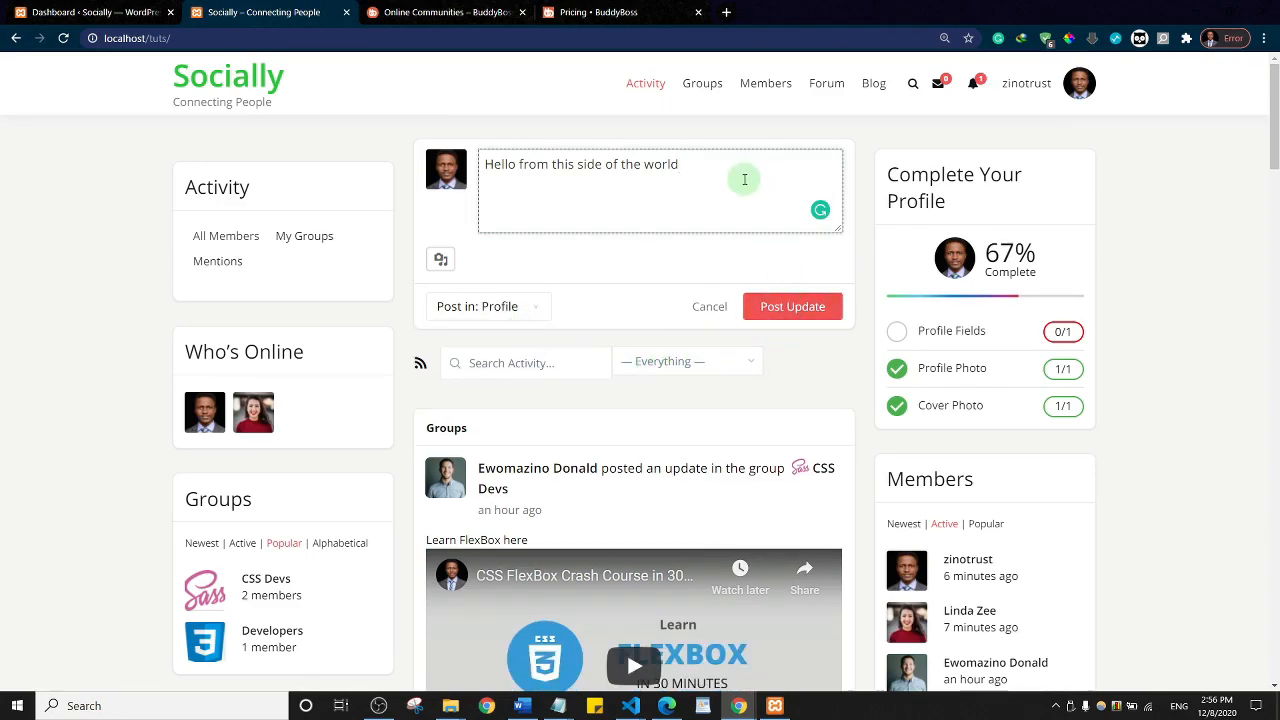
pyautogui.write('!!!')
pyautogui.click(790, 310)
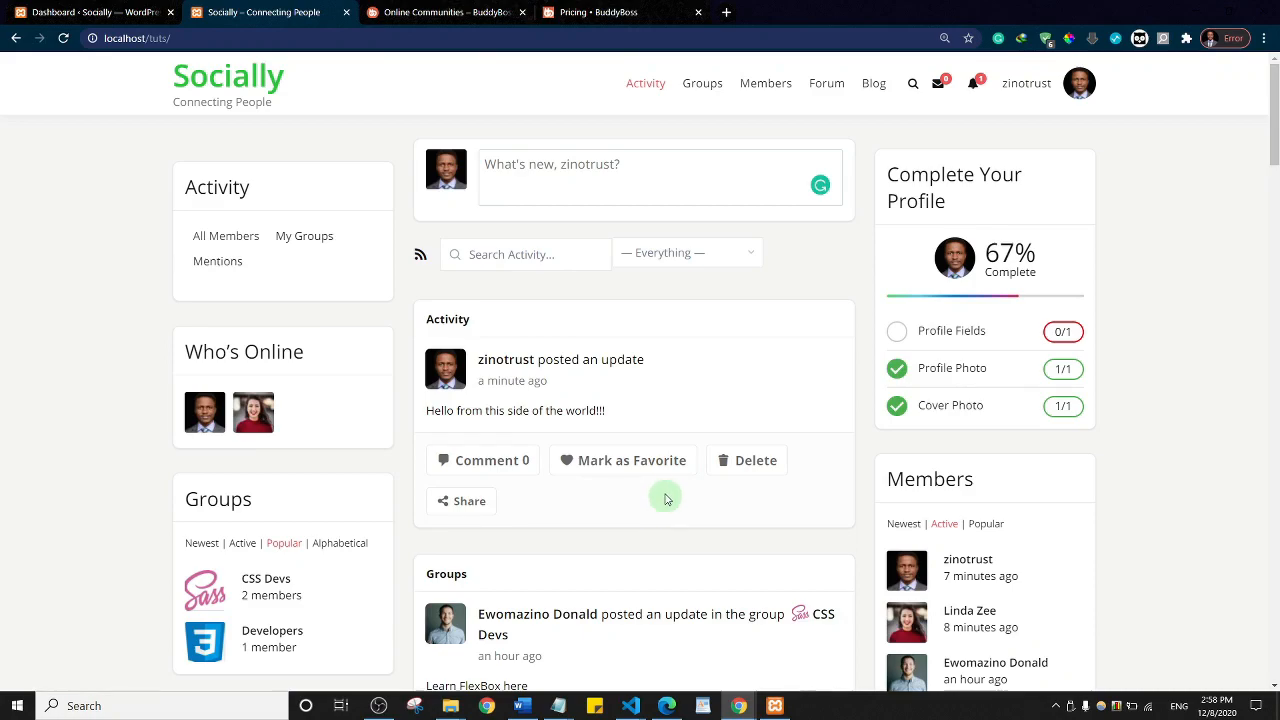
# Step: Confirm 'Hello from this side of the world!!!' leads the Activity feed with 0 comments
pyautogui.click(654, 458)
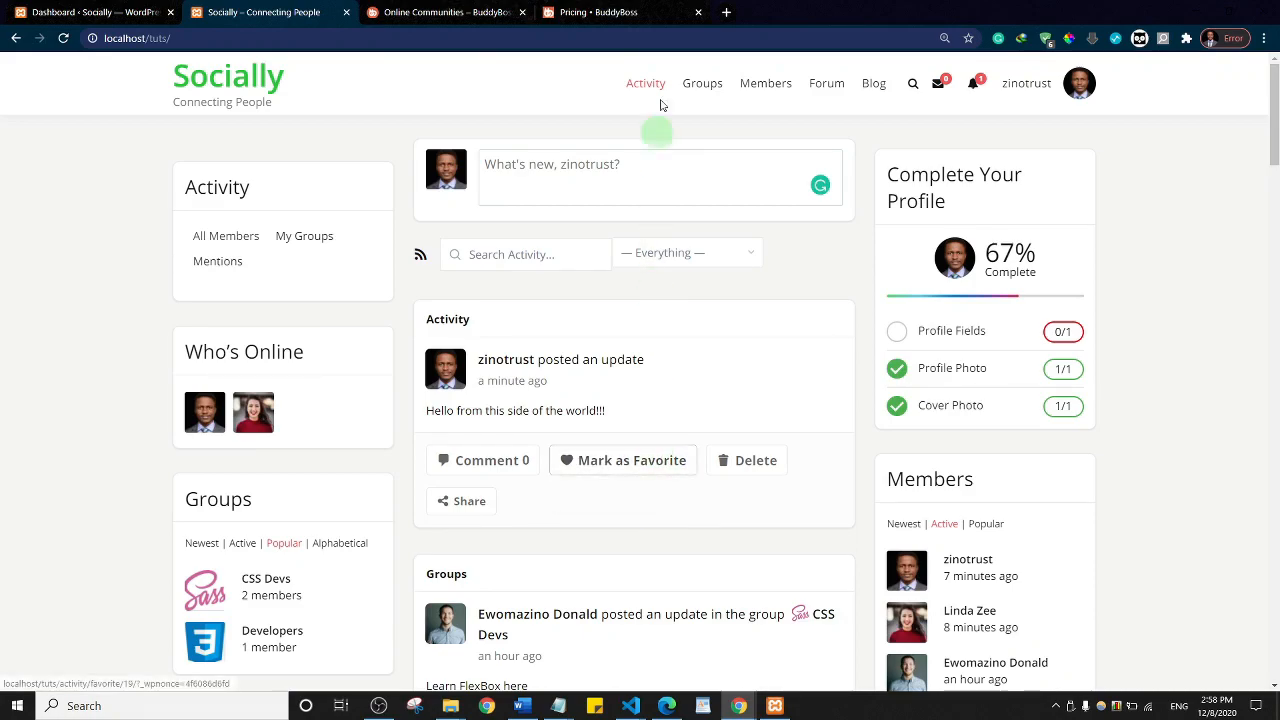
# Step: Load namecheap.com in a new tab and search for mysocialmedia123.com
pyautogui.click(727, 12)
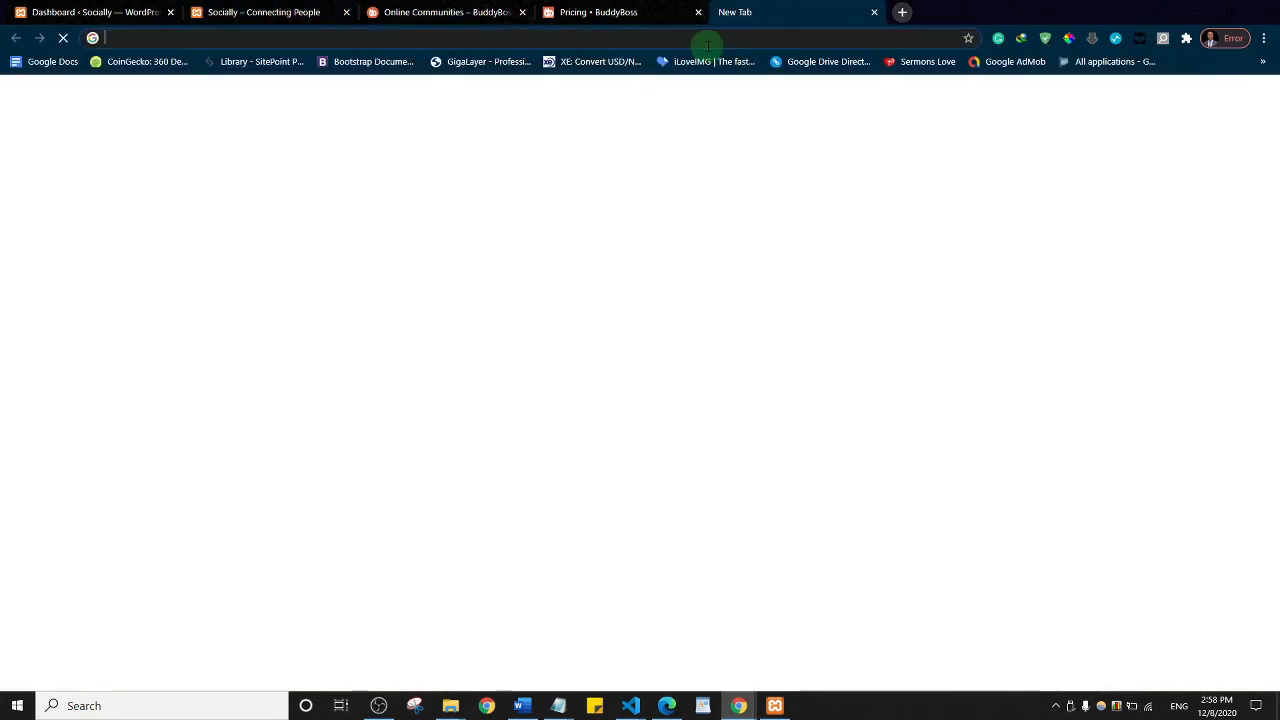
pyautogui.click(708, 42)
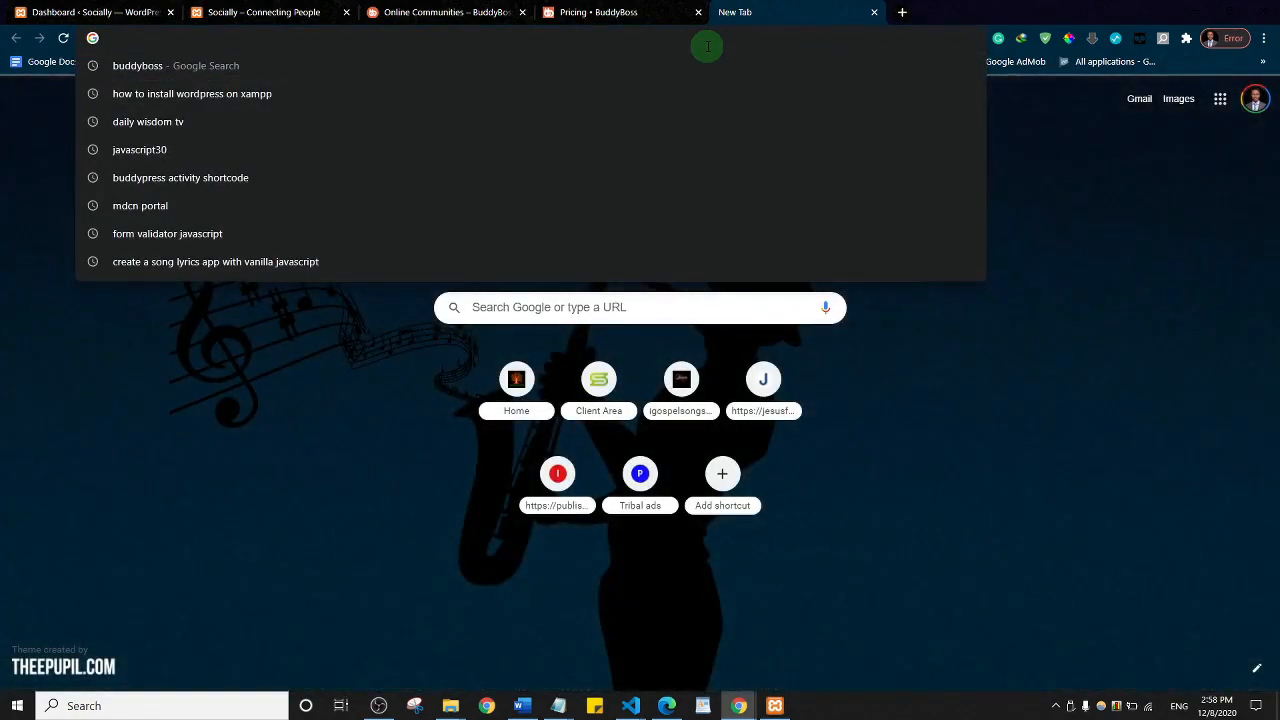
pyautogui.write('nam')
pyautogui.press('Return')
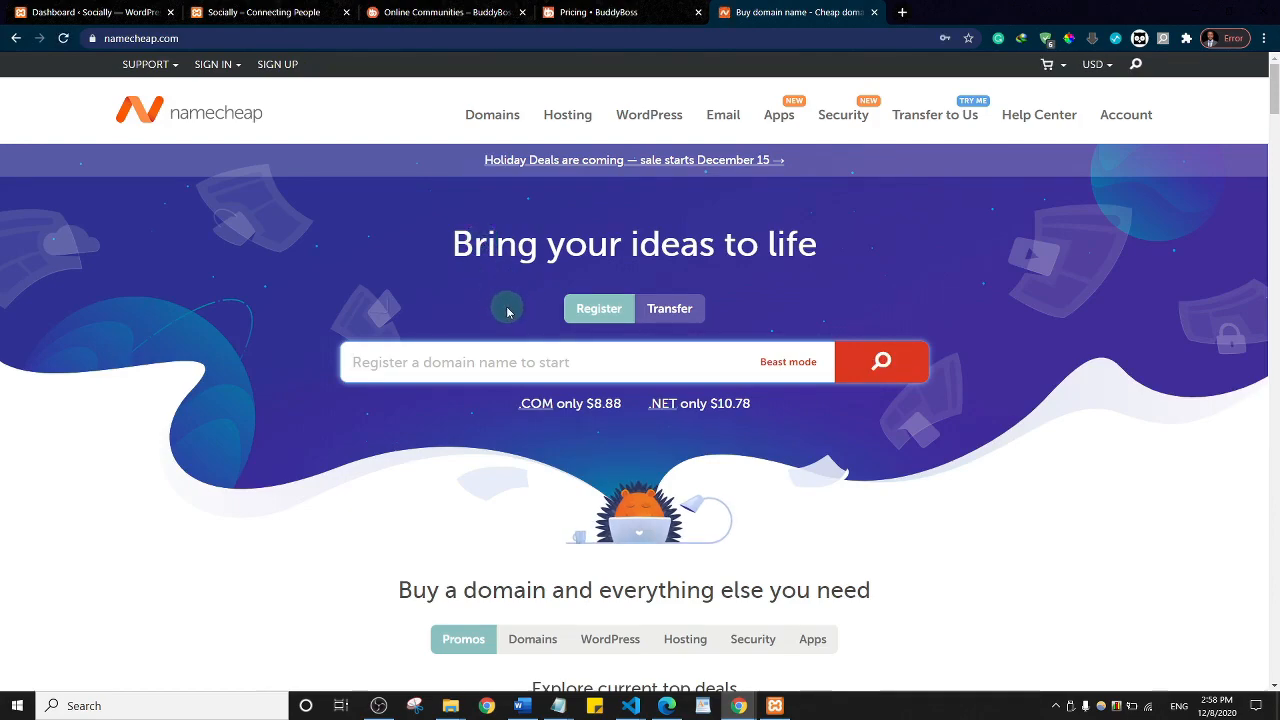
pyautogui.click(441, 358)
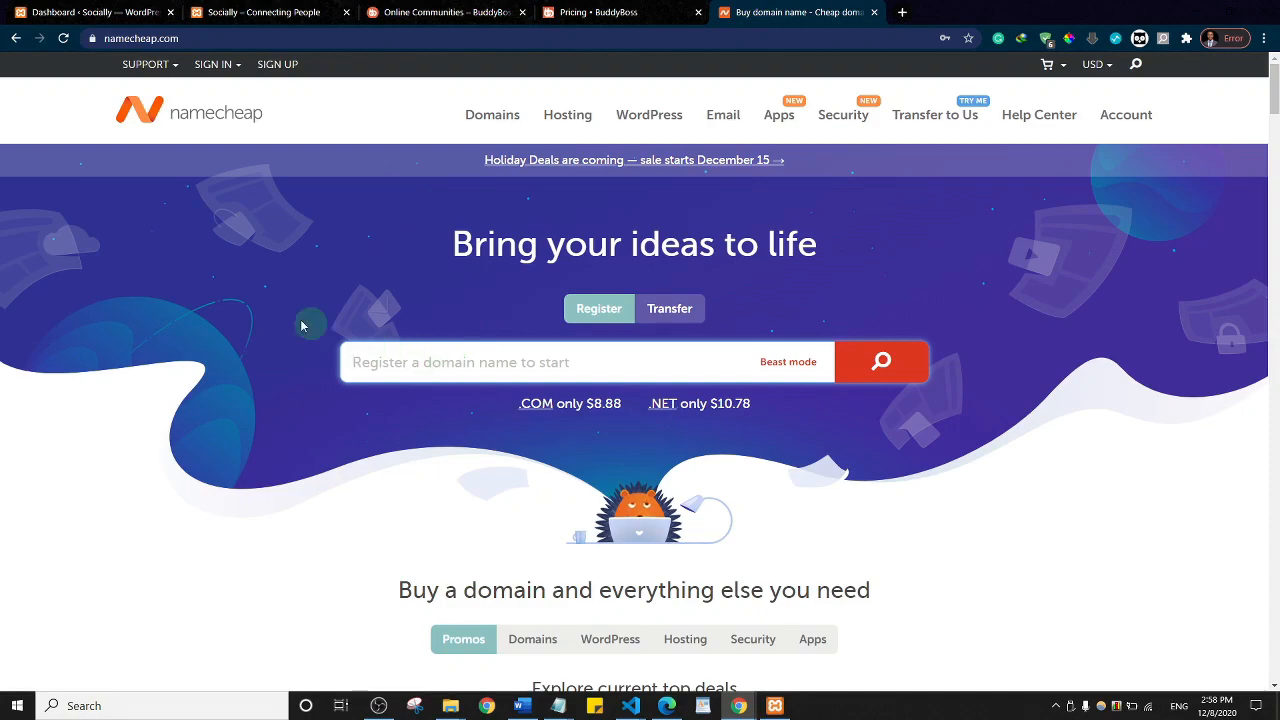
pyautogui.write('my')
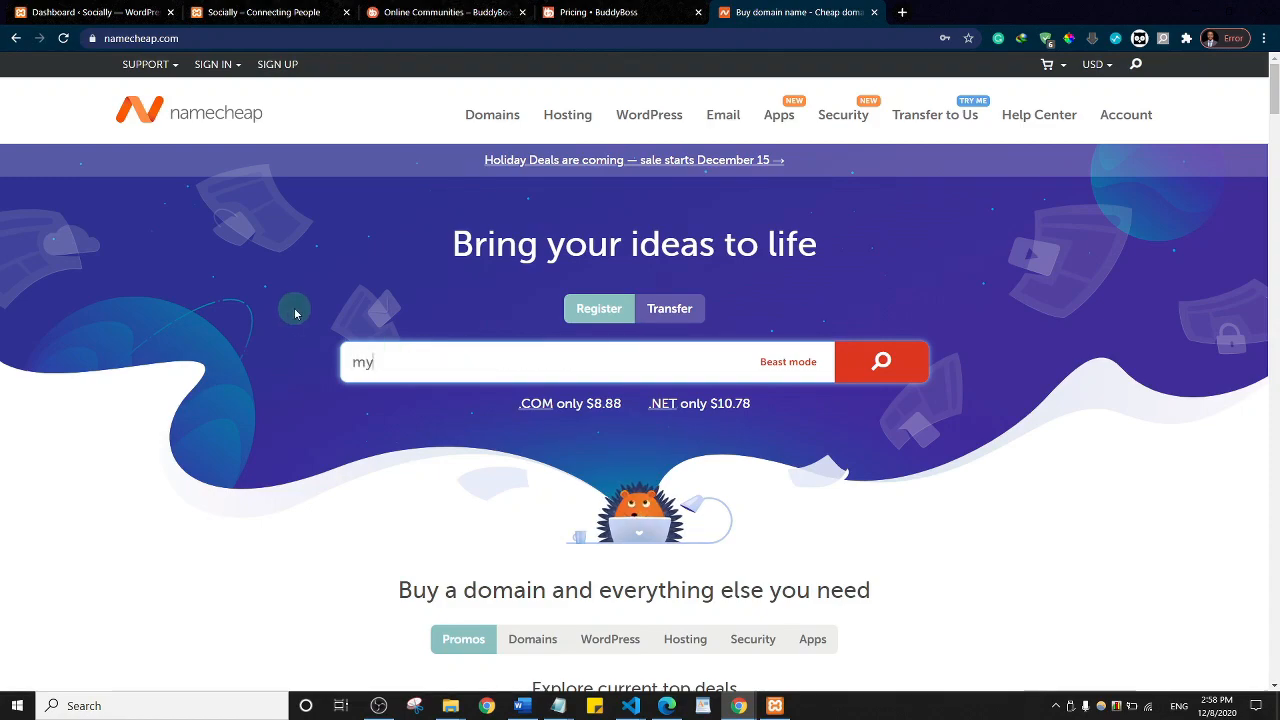
pyautogui.write('socialmedia')
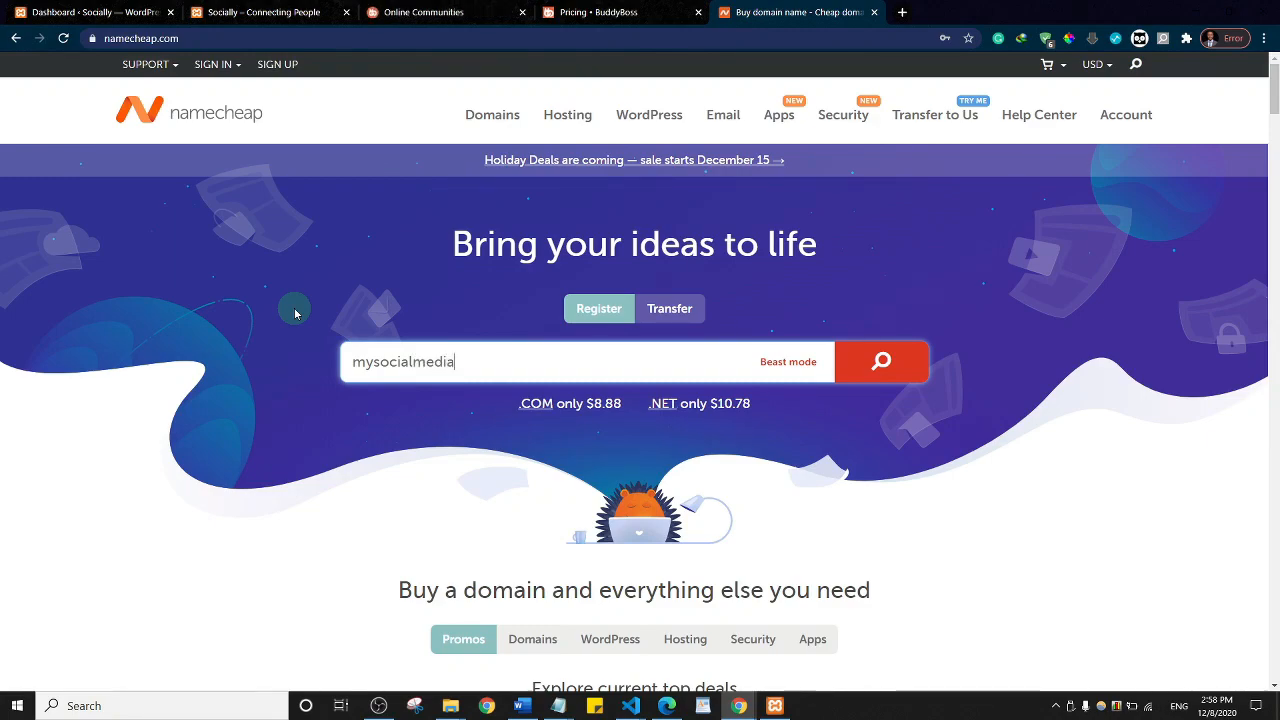
pyautogui.write('123.com')
pyautogui.press('Return')
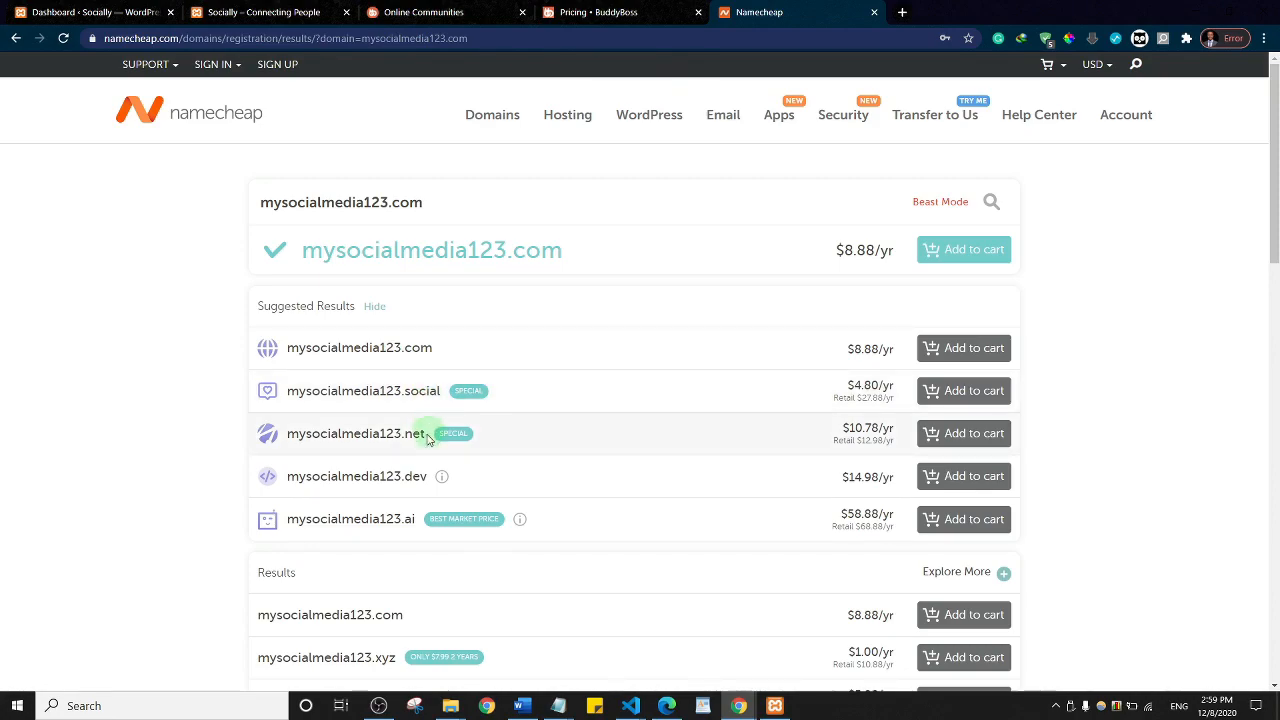
# Step: Add mysocialmedia123.com to the cart and view the cart, showing a $9.06 subtotal
pyautogui.scroll(-4, 655, 438)
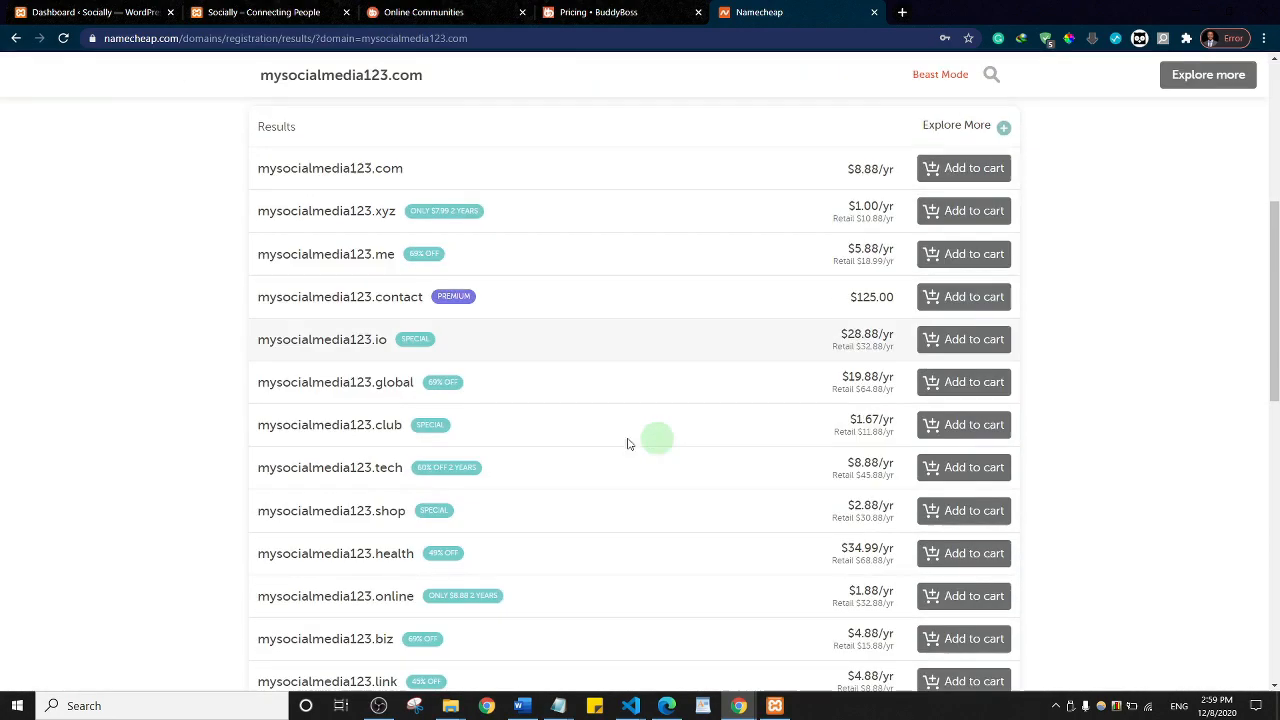
pyautogui.scroll(-4, 517, 397)
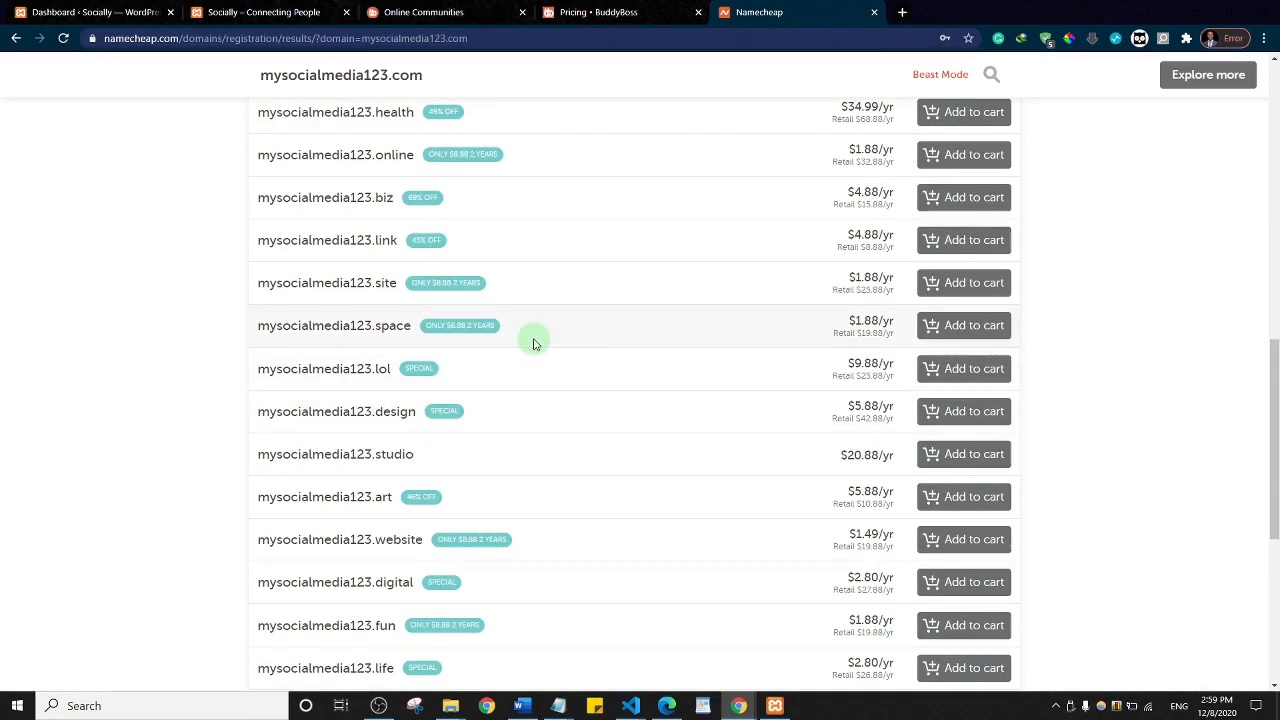
pyautogui.scroll(8, 533, 344)
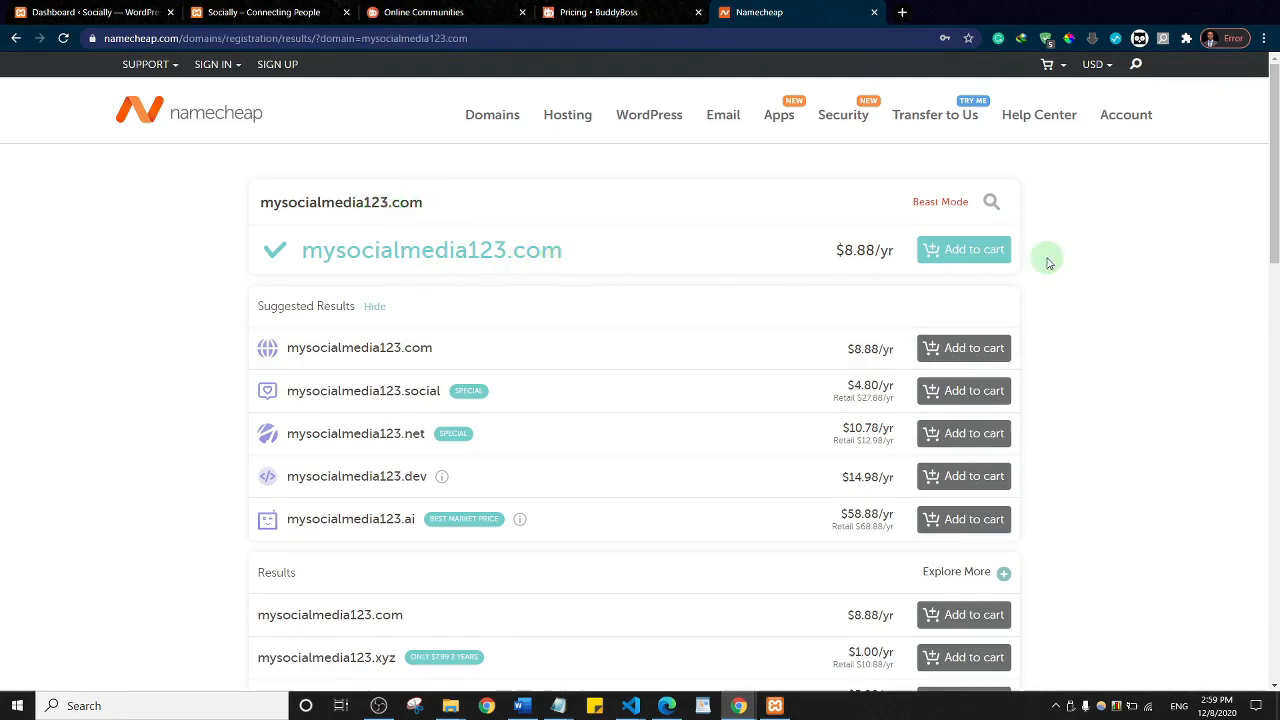
pyautogui.click(958, 264)
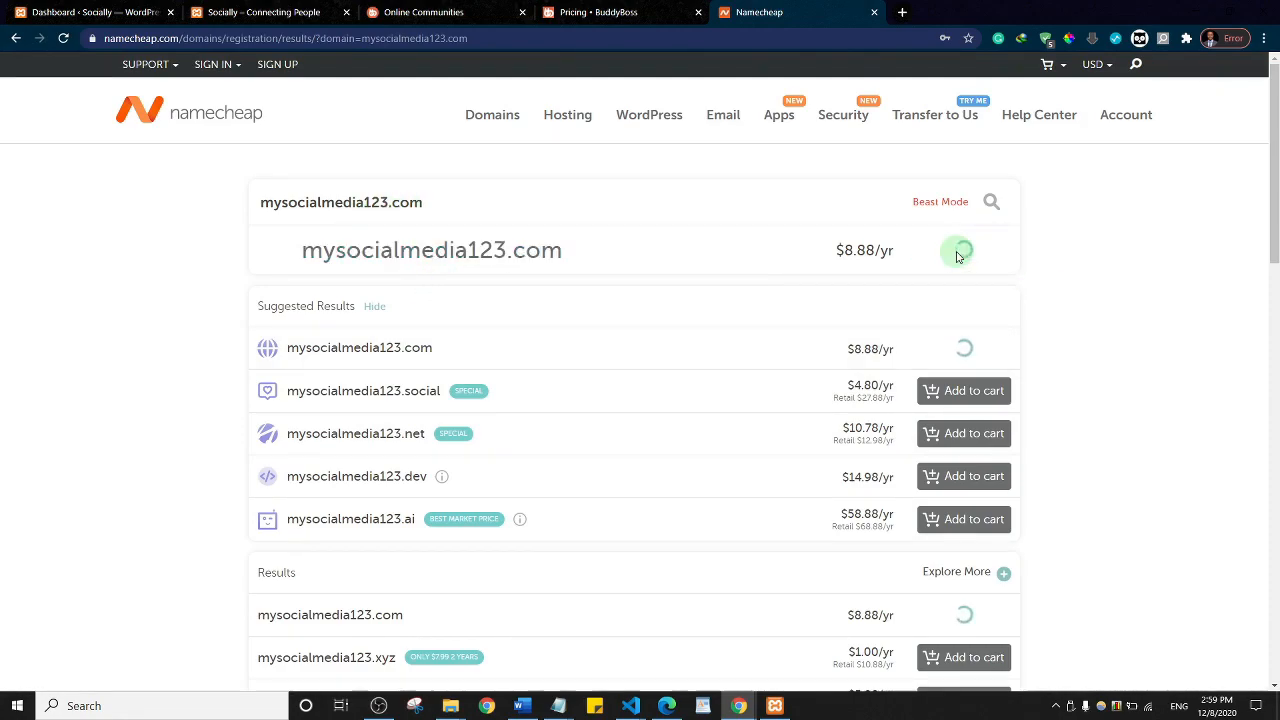
pyautogui.click(1187, 152)
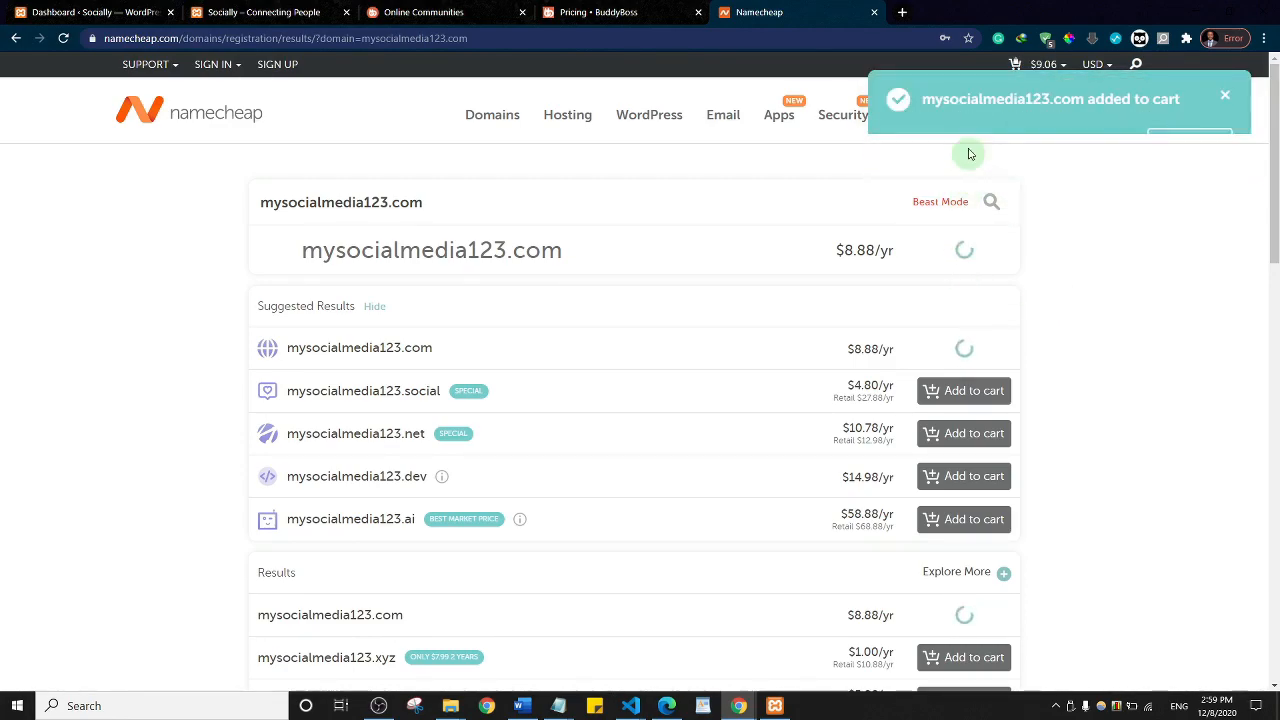
pyautogui.moveTo(1040, 64)
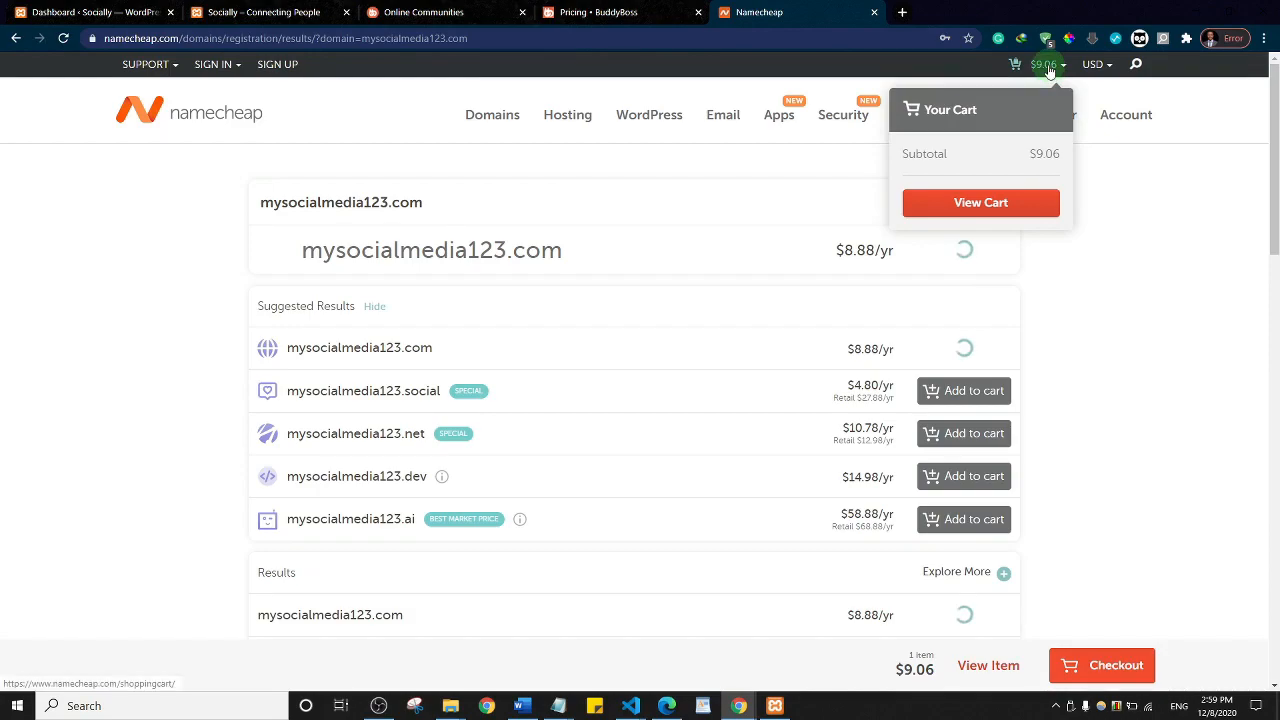
pyautogui.click(978, 210)
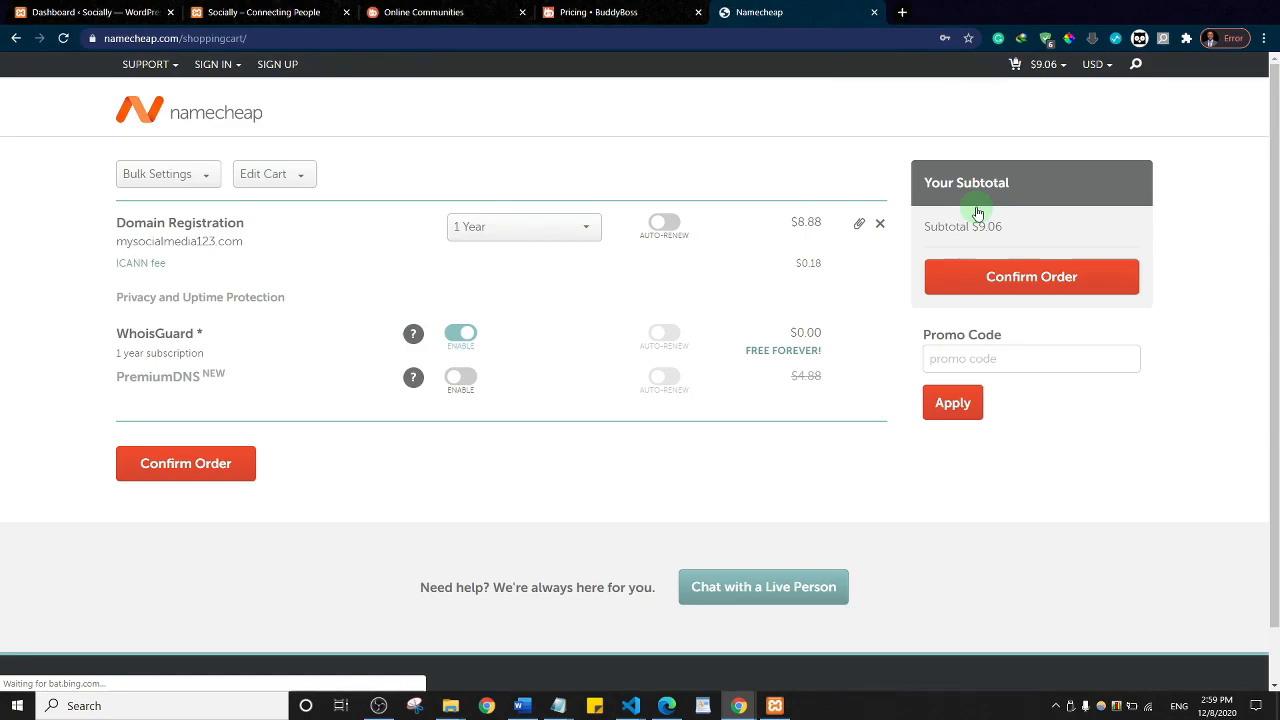
pyautogui.click(214, 64)
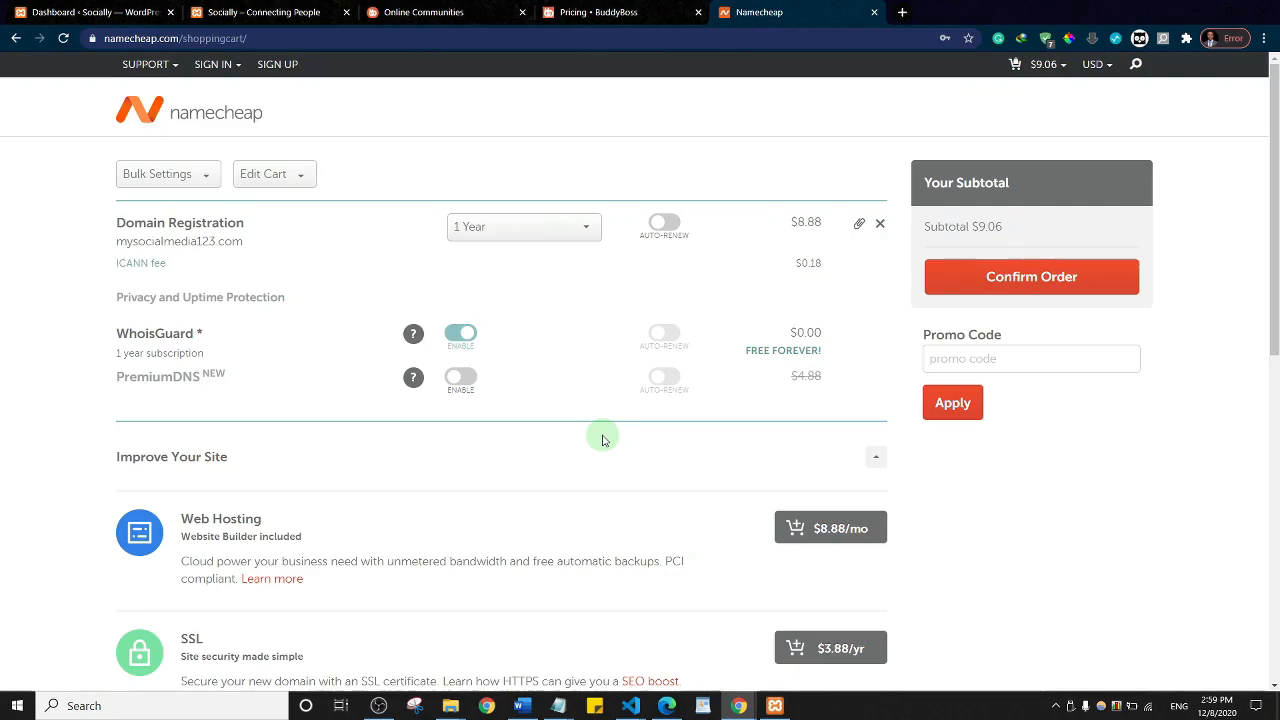
pyautogui.click(902, 12)
# Step: Load the ScalaHosting website in the new tab
pyautogui.click(823, 43)
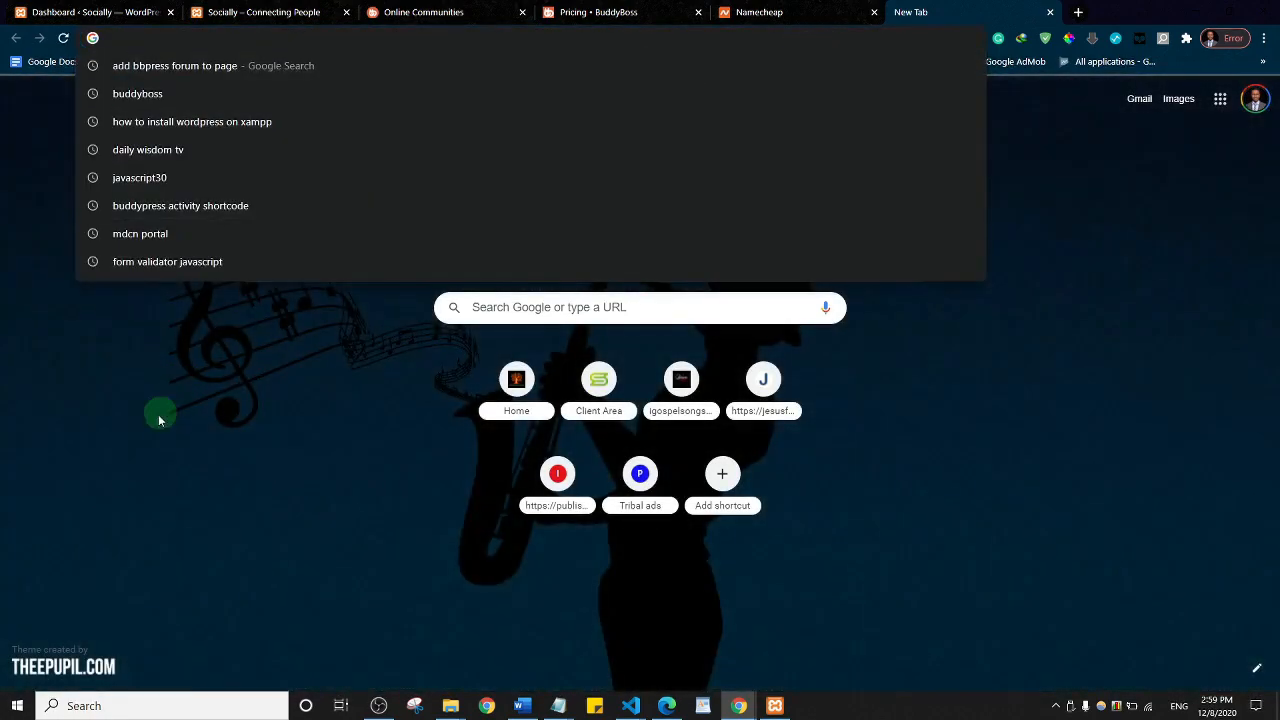
pyautogui.click(153, 432)
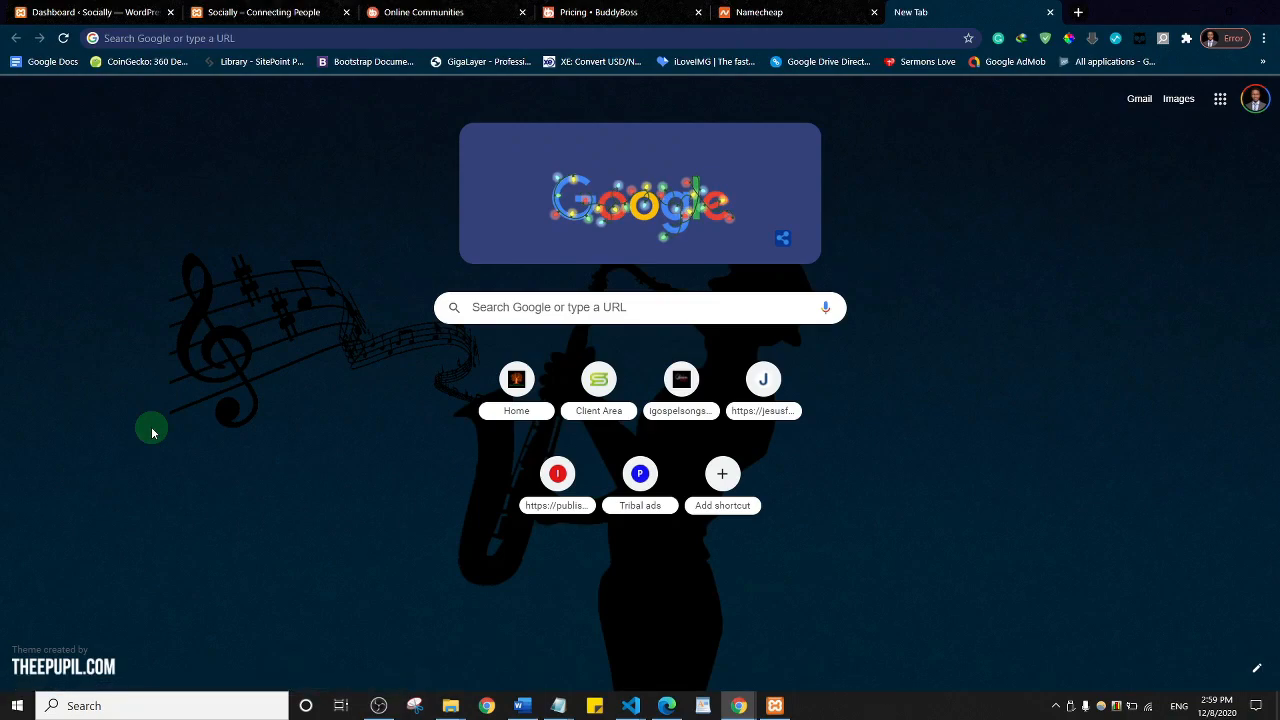
pyautogui.click(351, 37)
pyautogui.write('scalahosting.com')
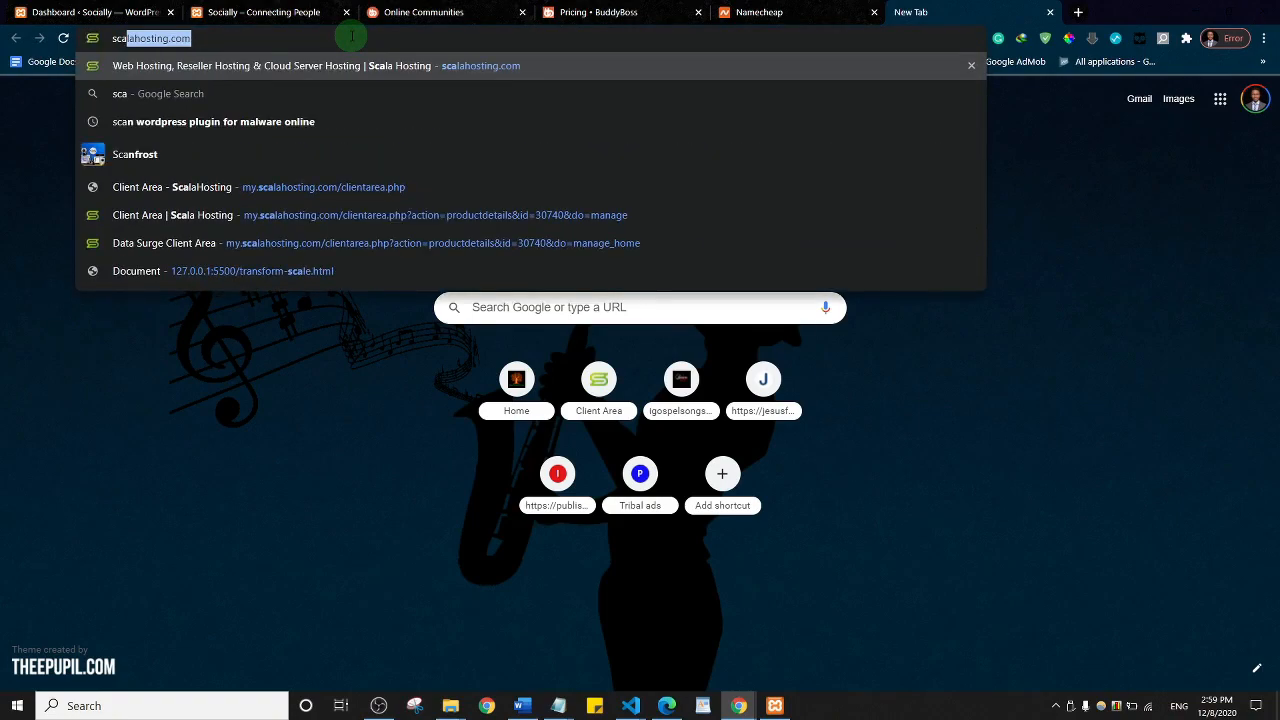
pyautogui.press('Return')
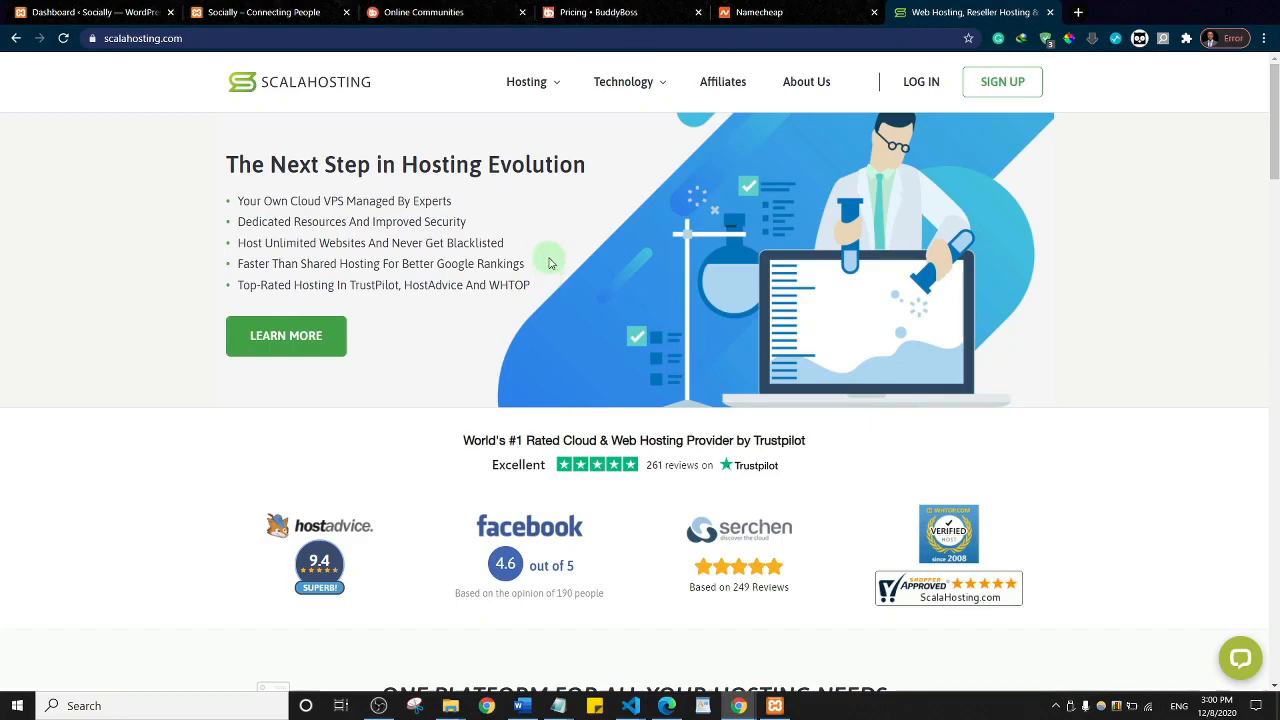
# Step: Open ScalaHosting's WordPress Hosting page and review the WP Mini through Managed VPS plans
pyautogui.moveTo(549, 87)
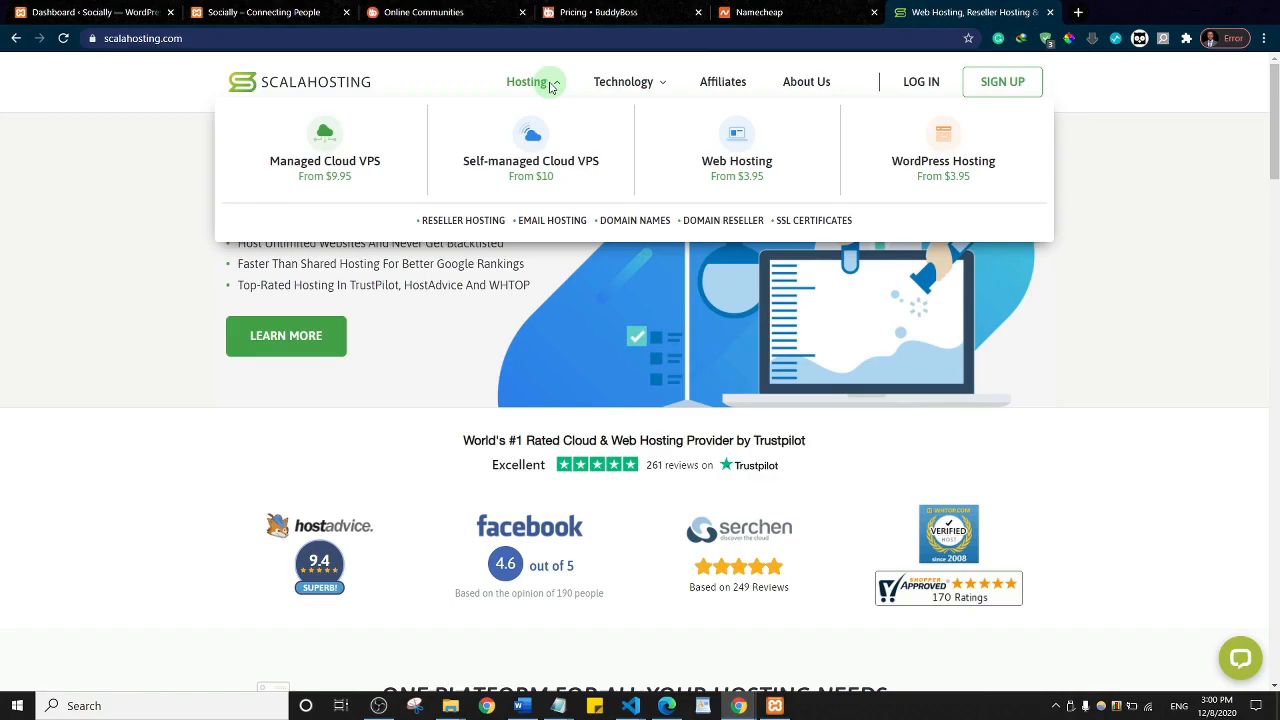
pyautogui.moveTo(620, 85)
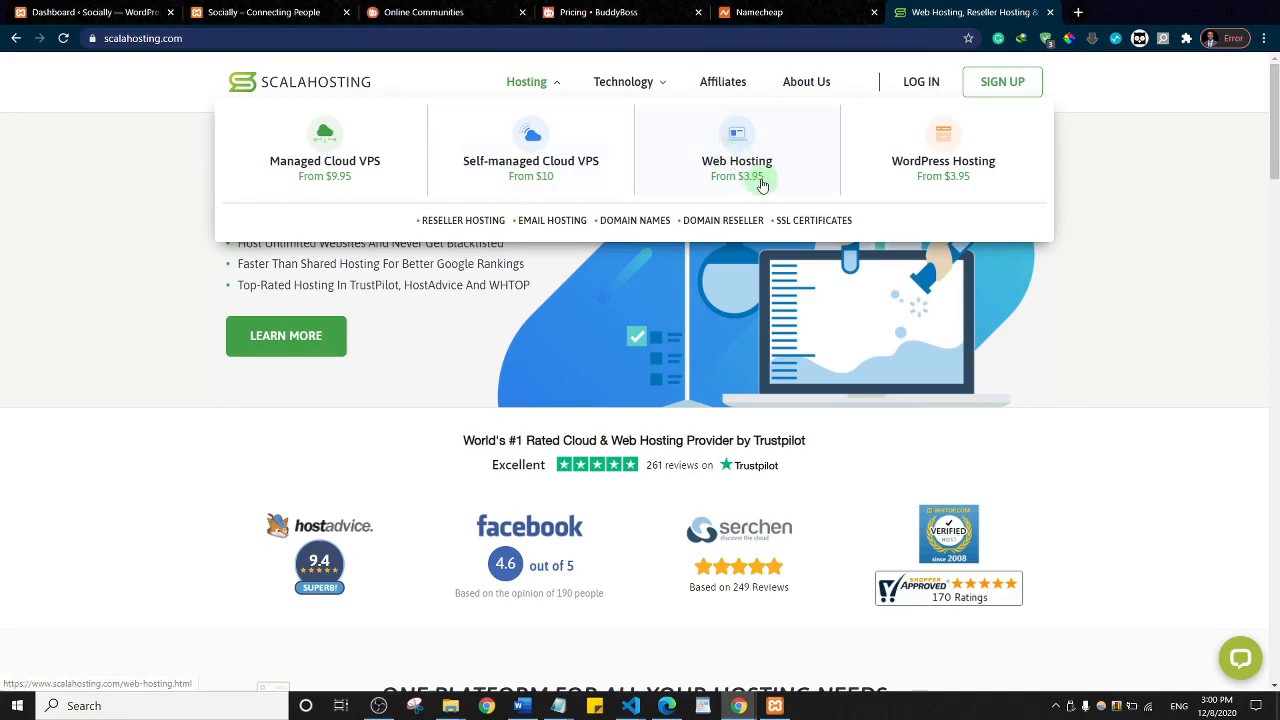
pyautogui.click(893, 179)
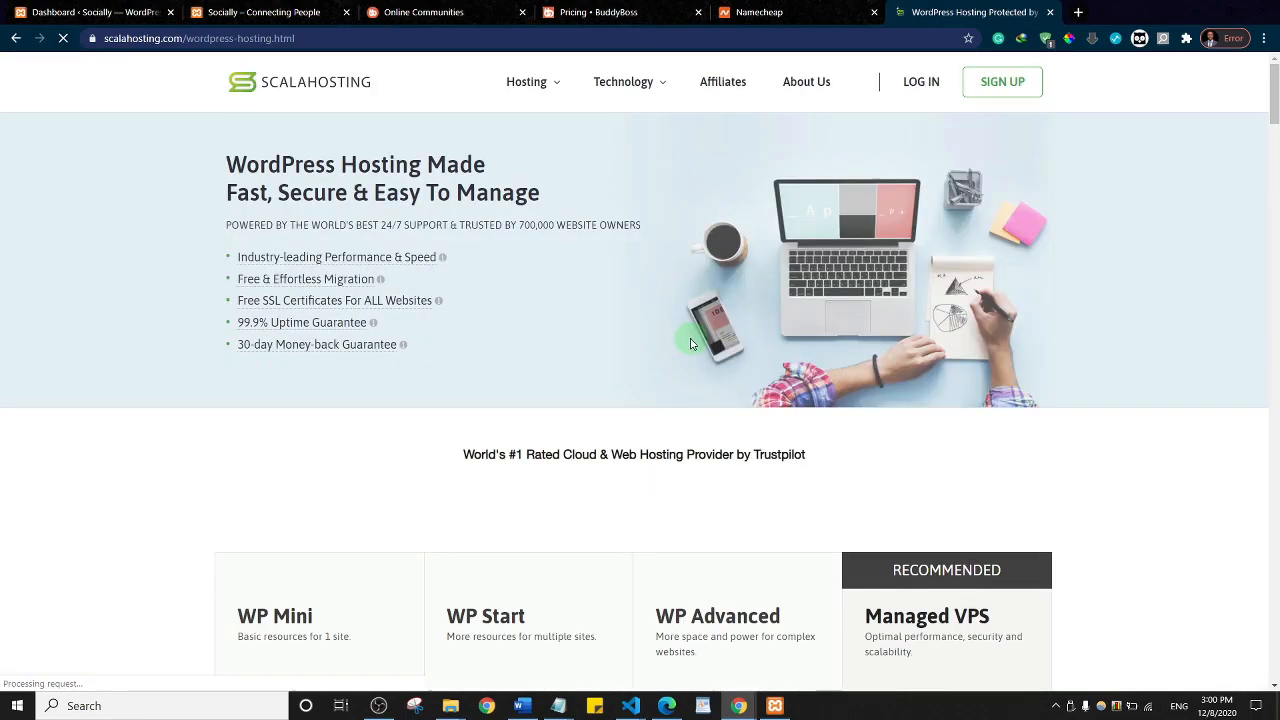
pyautogui.scroll(-4, 689, 340)
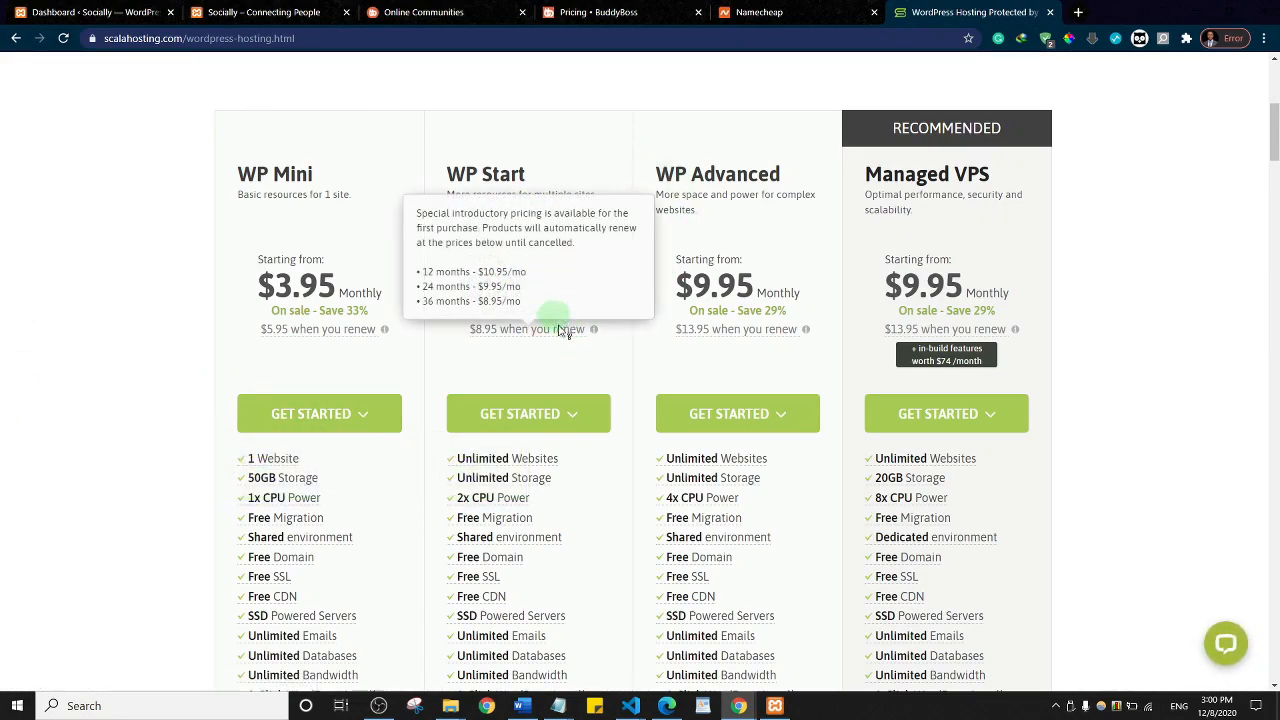
pyautogui.scroll(5, 616, 360)
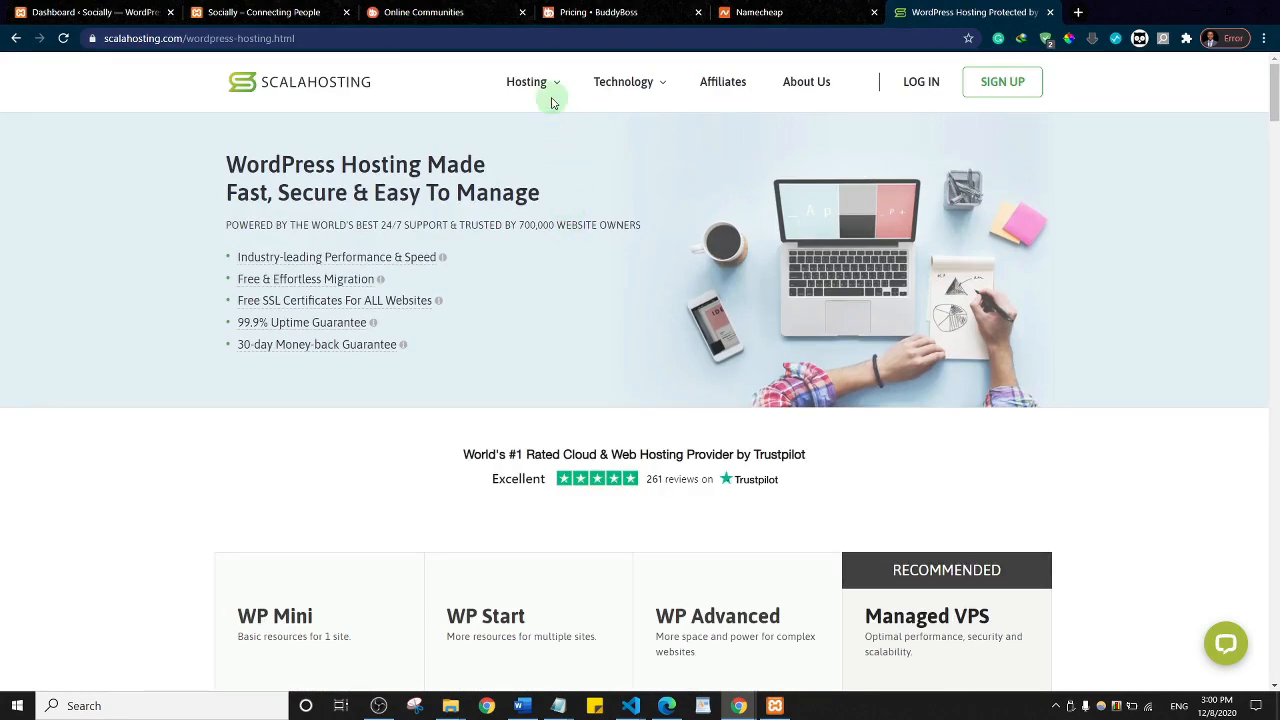
pyautogui.moveTo(549, 94)
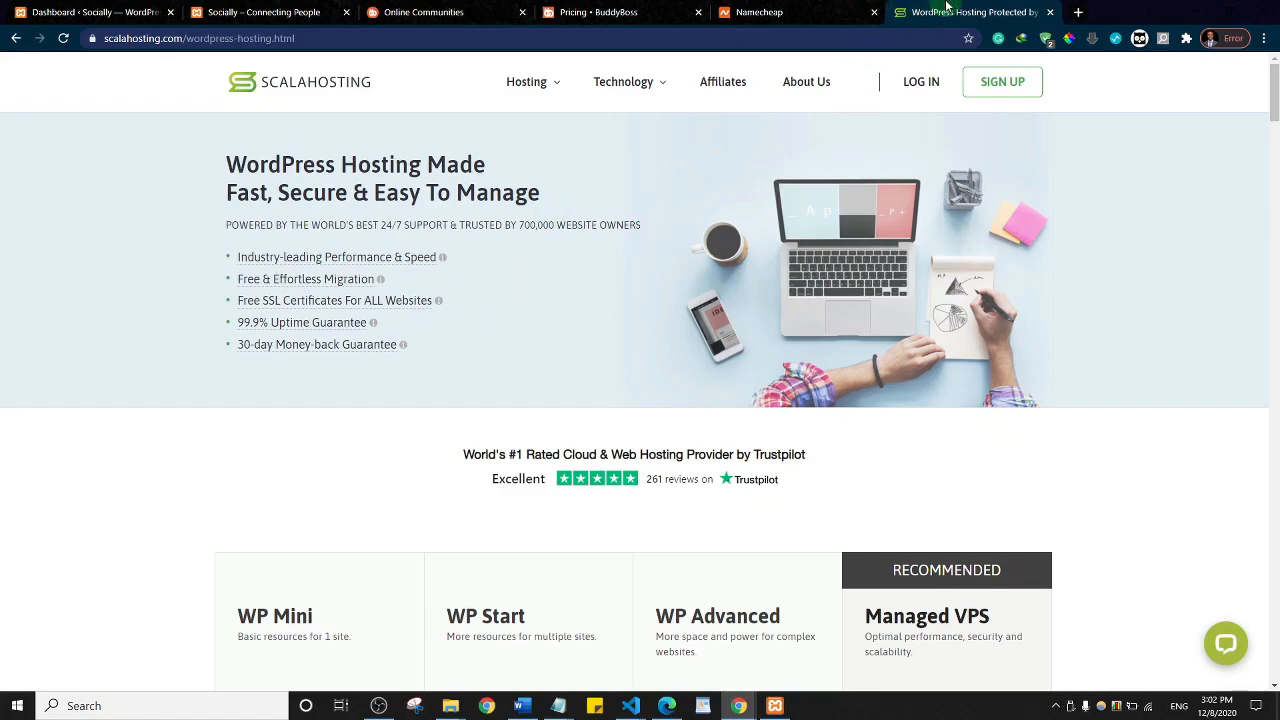
# Step: Close the hosting, domain and pricing tabs and drag the Socially tab into its own window
pyautogui.hotkey('ctrl', 'w')
pyautogui.hotkey('ctrl', 'w')
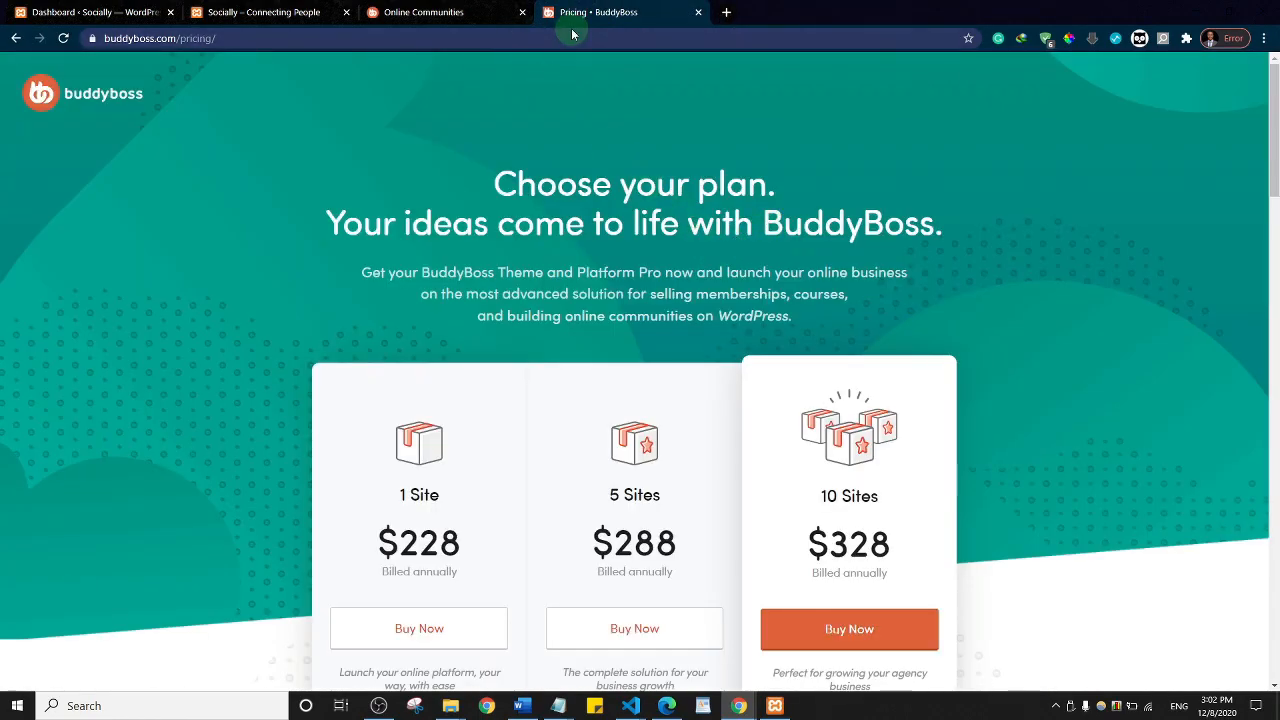
pyautogui.hotkey('ctrl', 'w')
pyautogui.hotkey('ctrl', 'w')
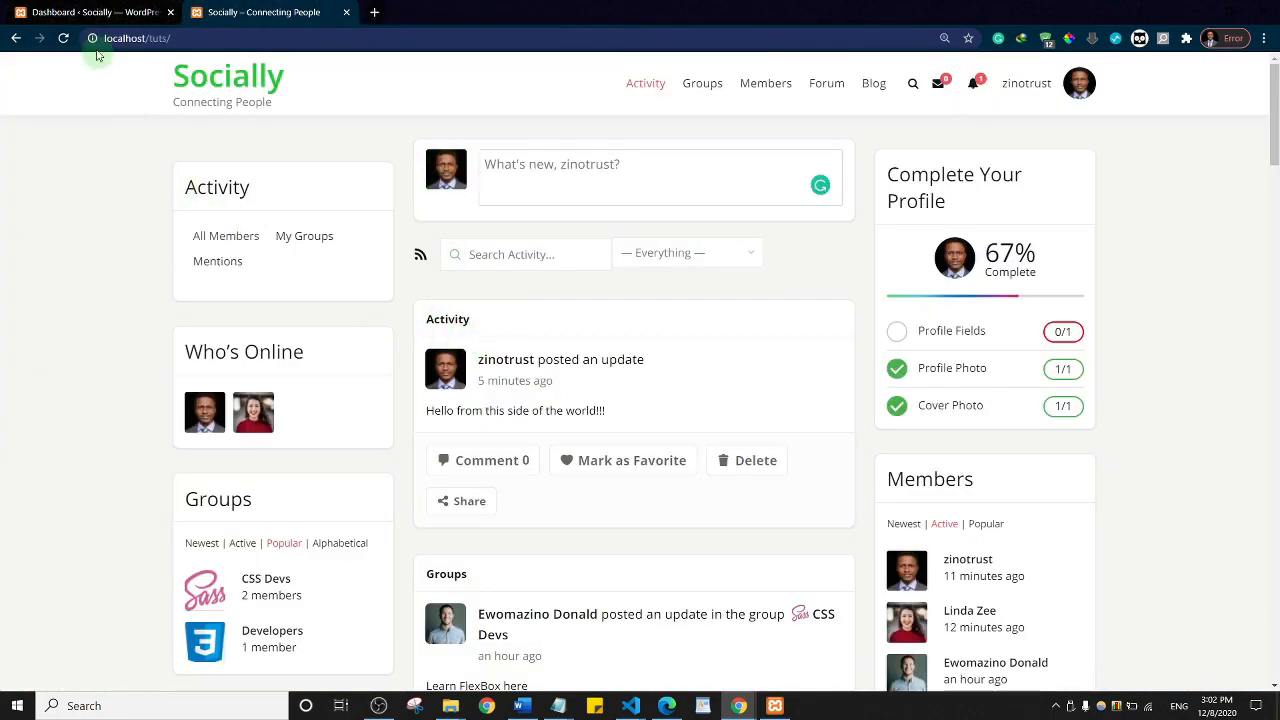
pyautogui.click(70, 8)
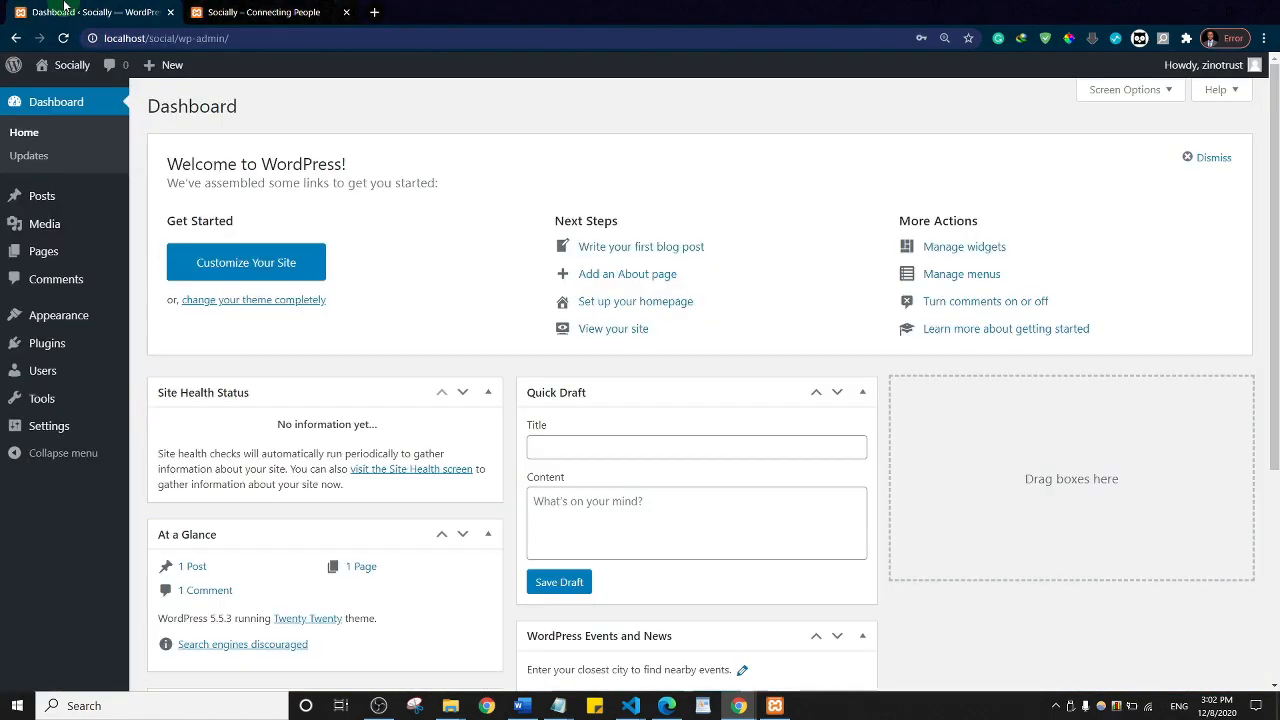
pyautogui.click(260, 15)
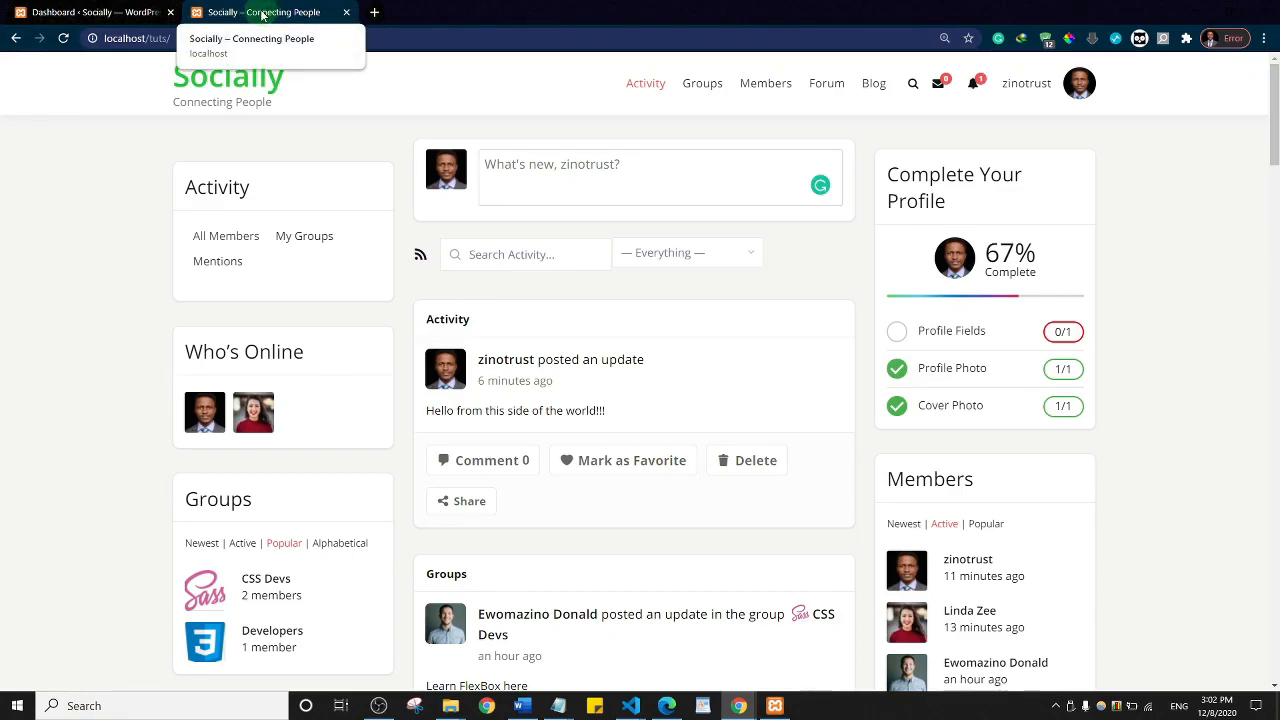
pyautogui.moveTo(262, 14); pyautogui.dragTo(1279, 148)
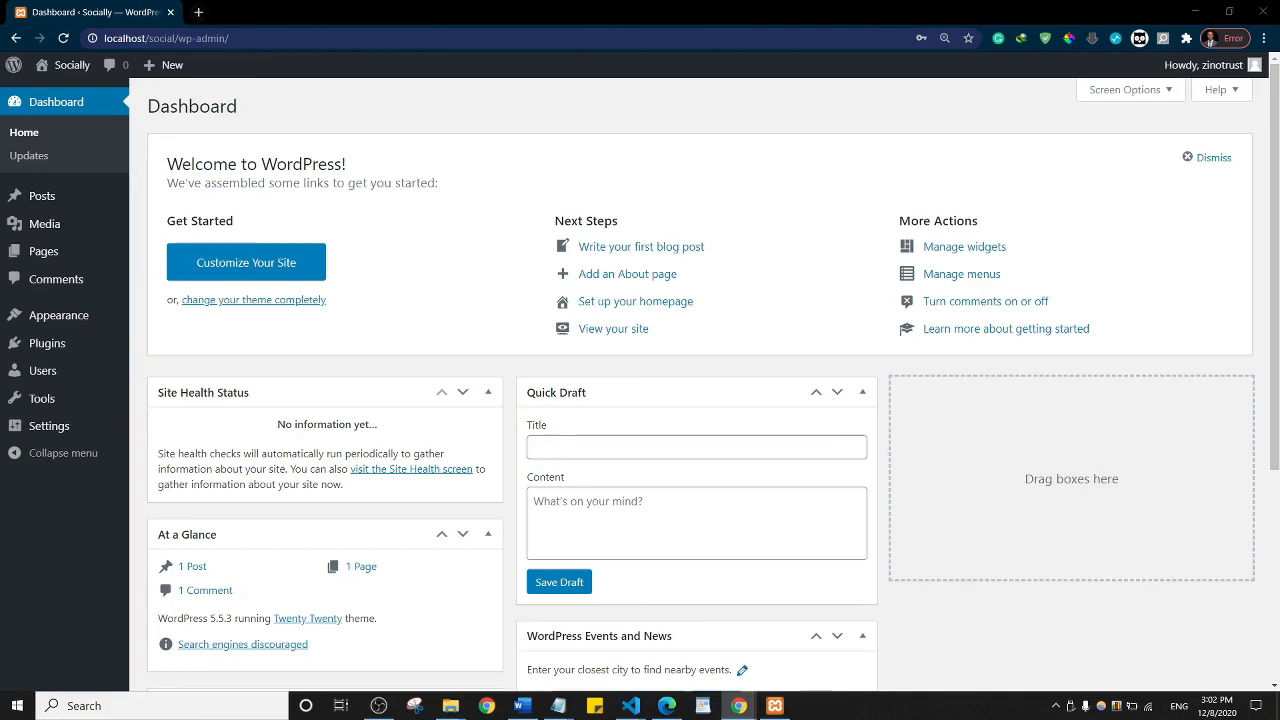
pyautogui.hotkey('alt', 'Tab')
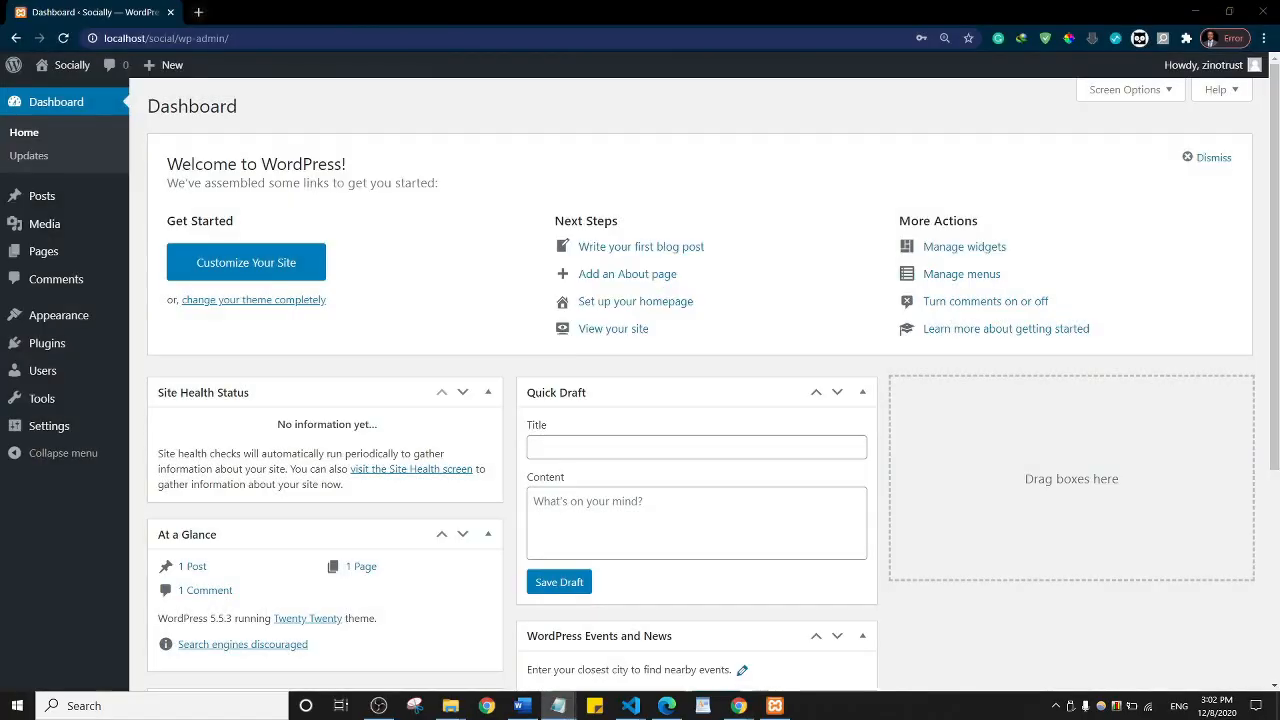
pyautogui.hotkey('alt', 'Tab')
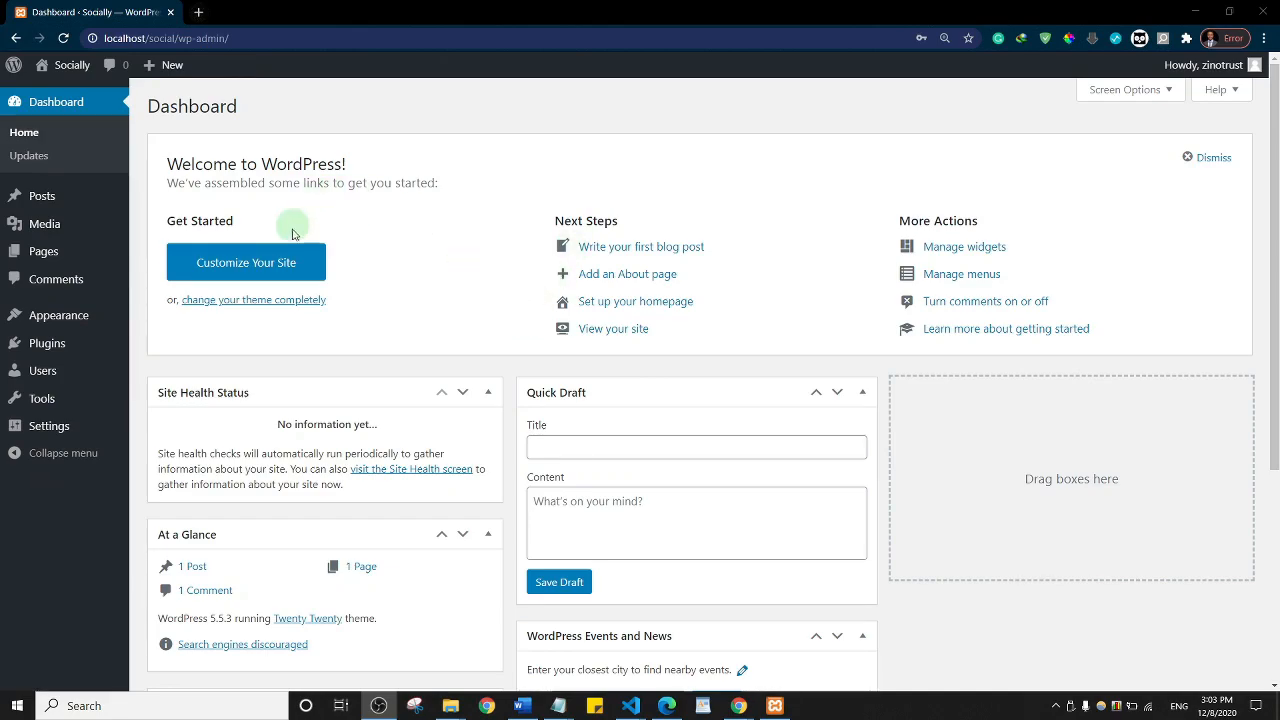
# Step: In Screen Options, hide At a Glance, Quick Draft, Events and News, Welcome and Activity
pyautogui.click(1140, 92)
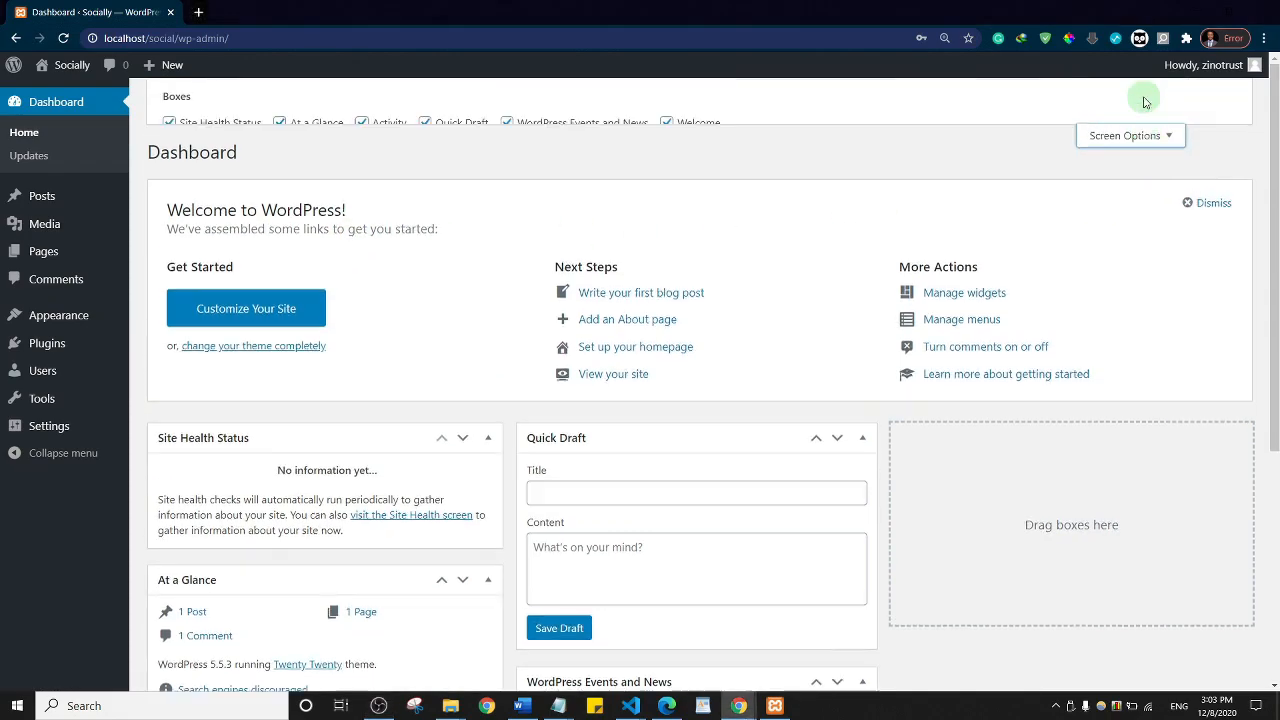
pyautogui.click(302, 133)
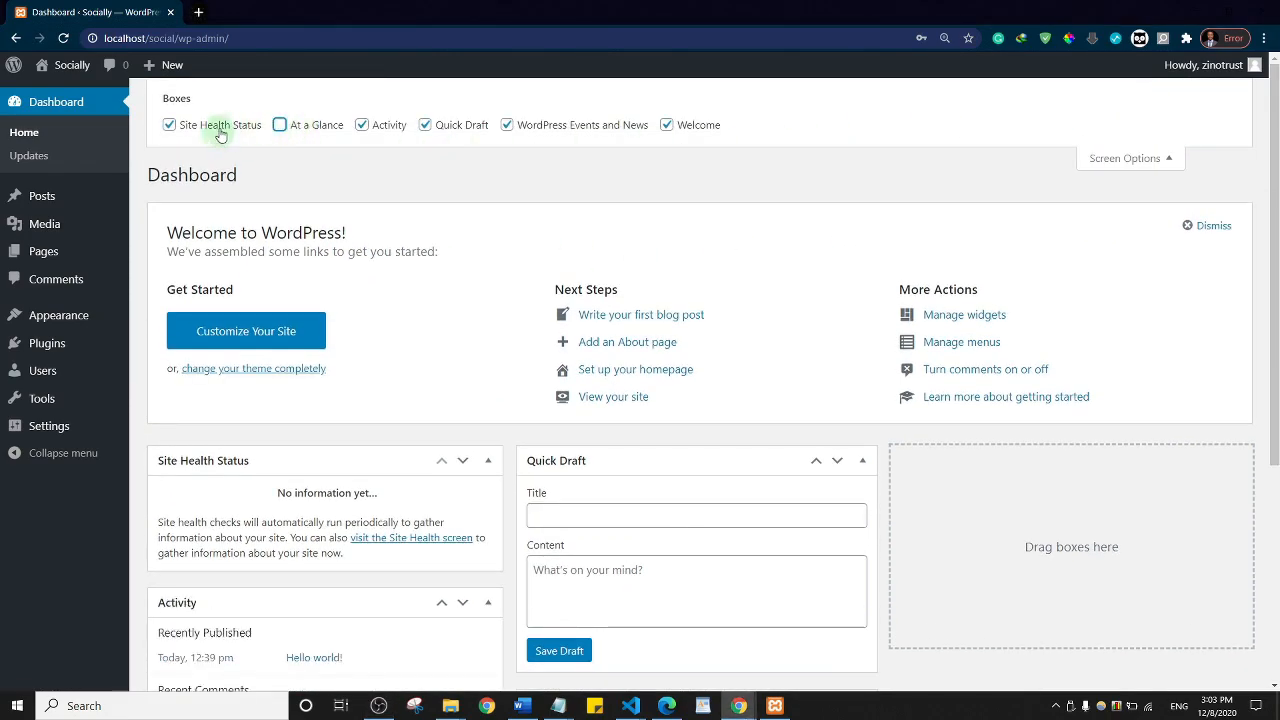
pyautogui.click(472, 126)
pyautogui.click(558, 133)
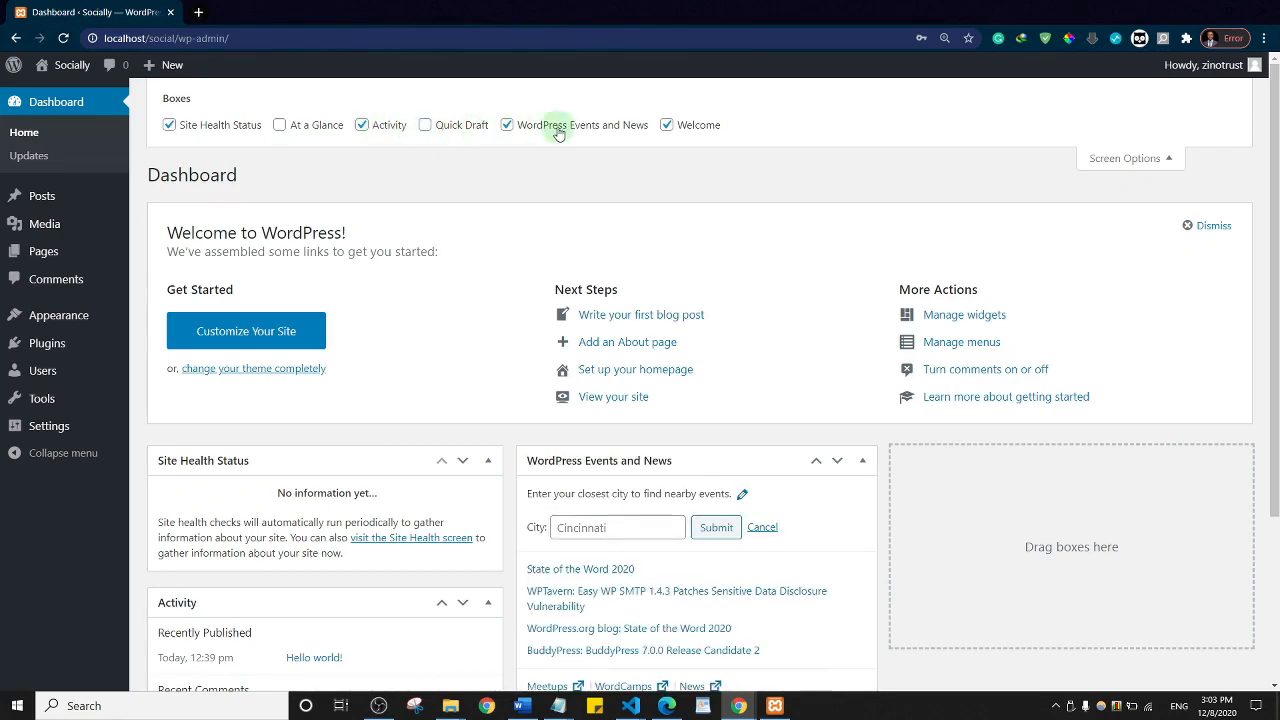
pyautogui.click(688, 133)
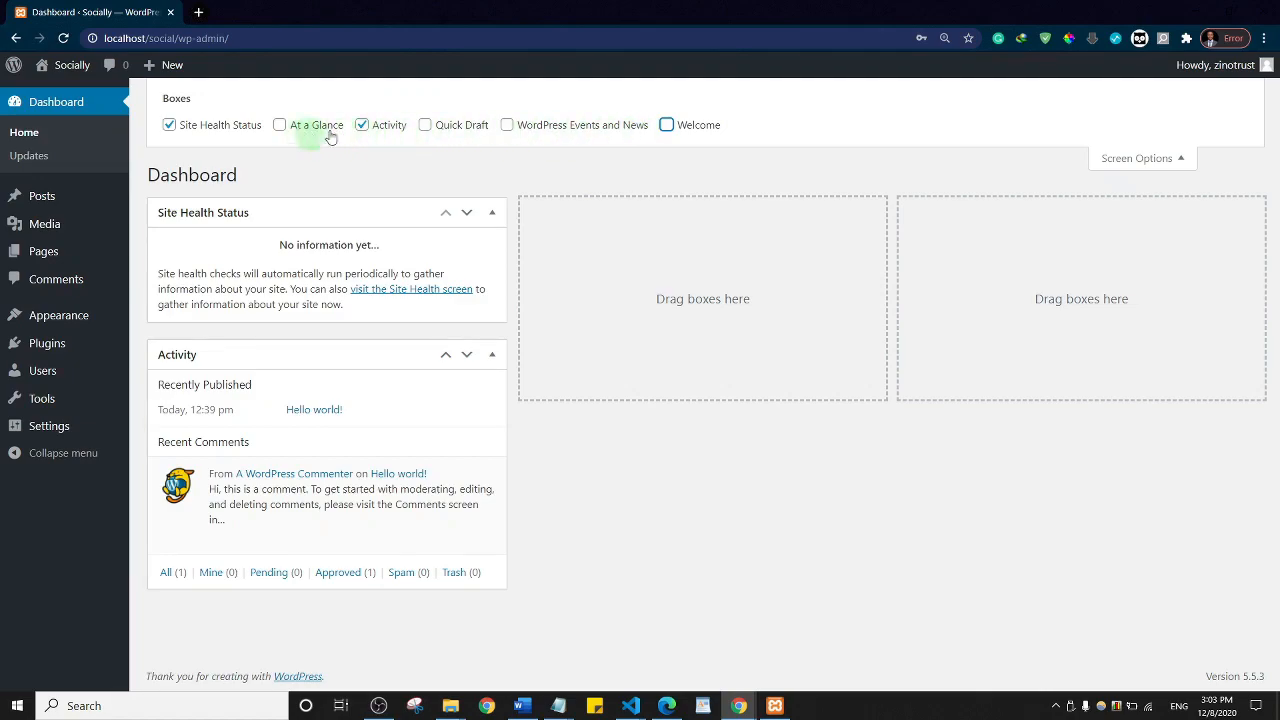
pyautogui.click(376, 129)
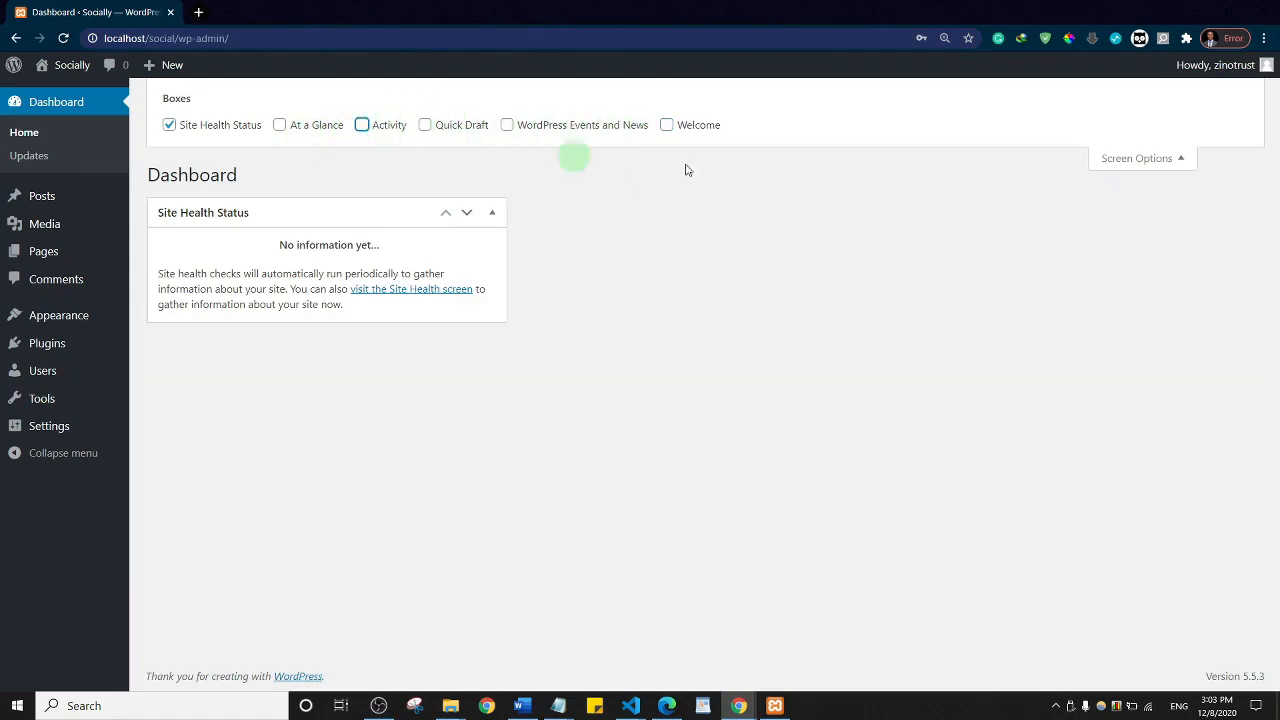
pyautogui.click(1128, 162)
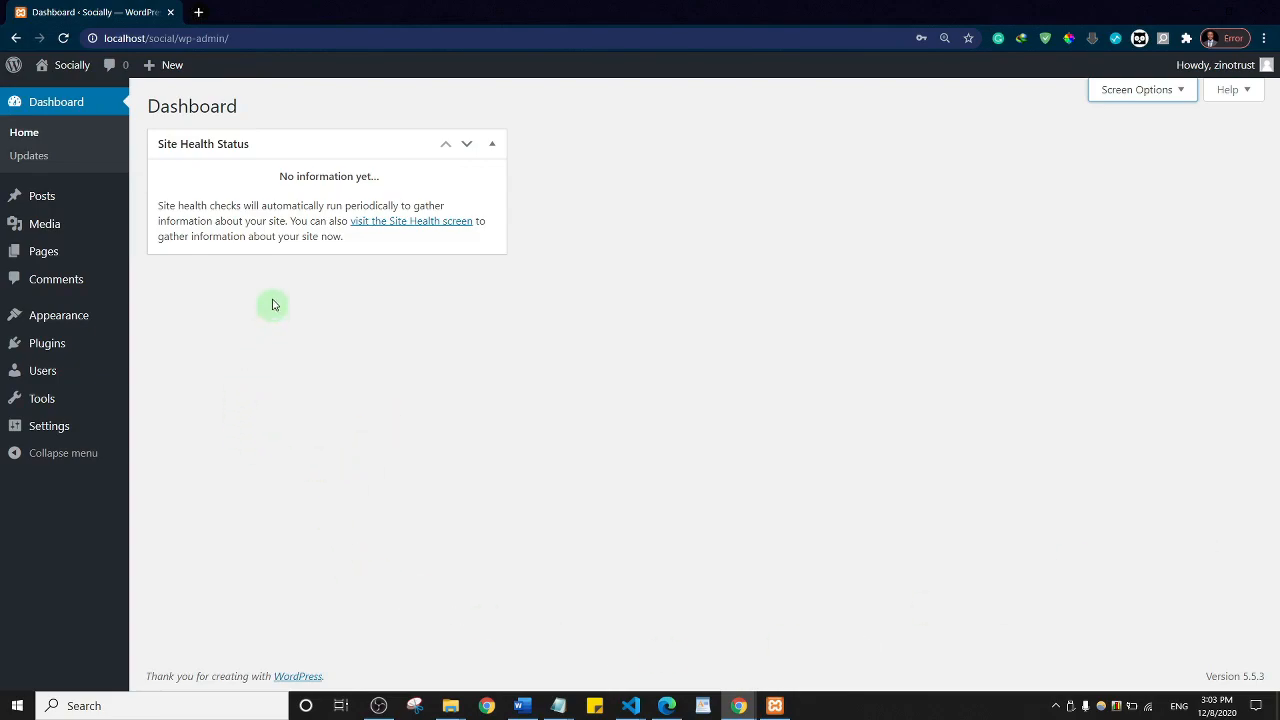
# Step: Open the Socially front-end site from Visit Site in a new tab and look it over
pyautogui.moveTo(63, 72)
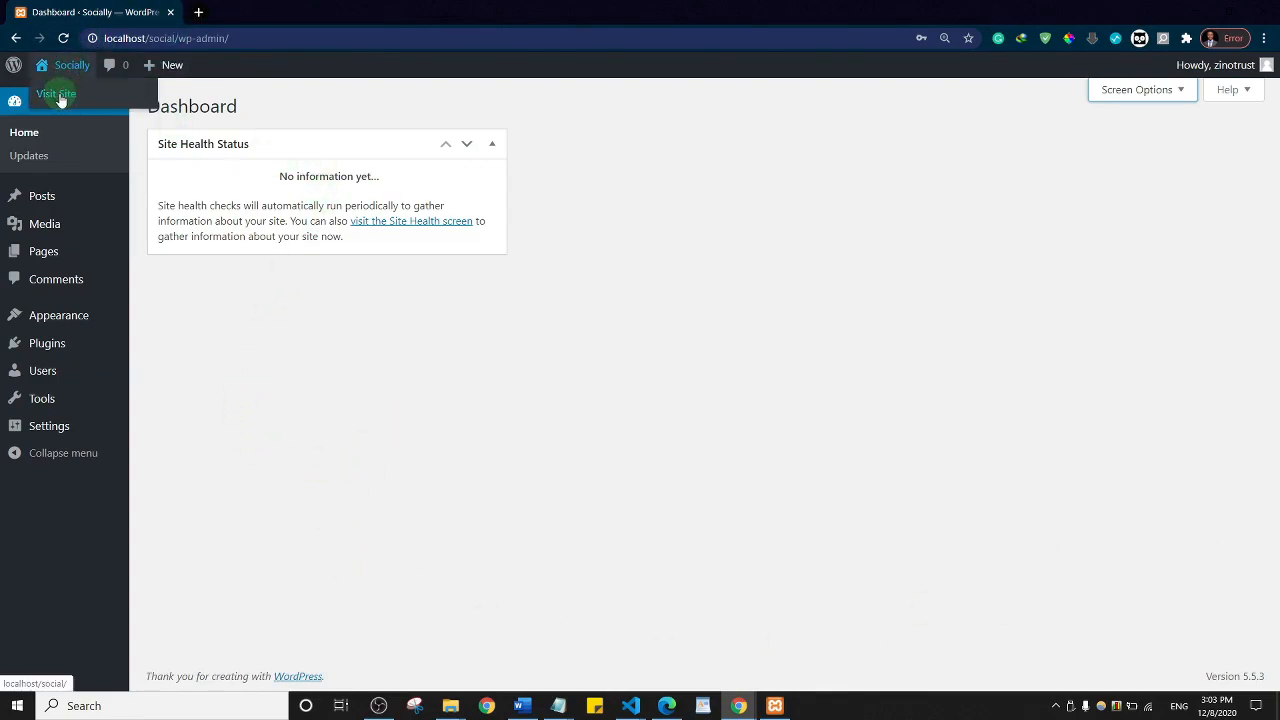
pyautogui.rightClick(60, 96)
pyautogui.click(80, 104)
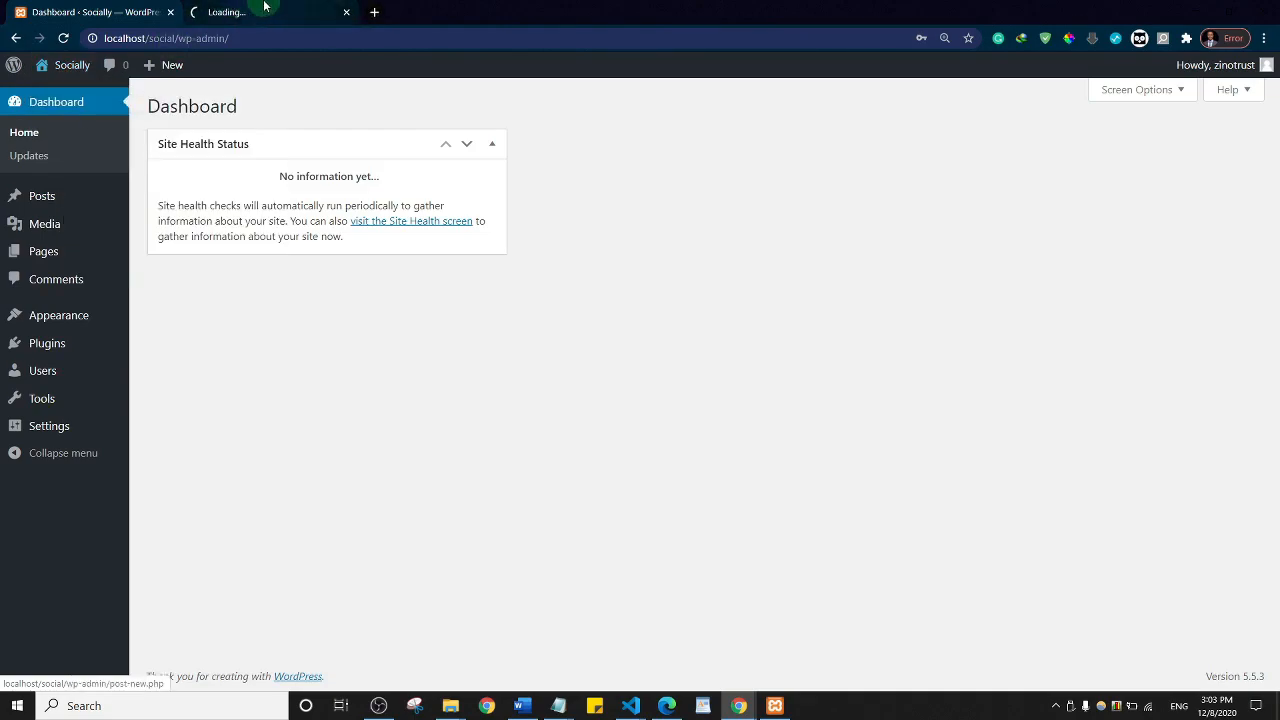
pyautogui.click(263, 11)
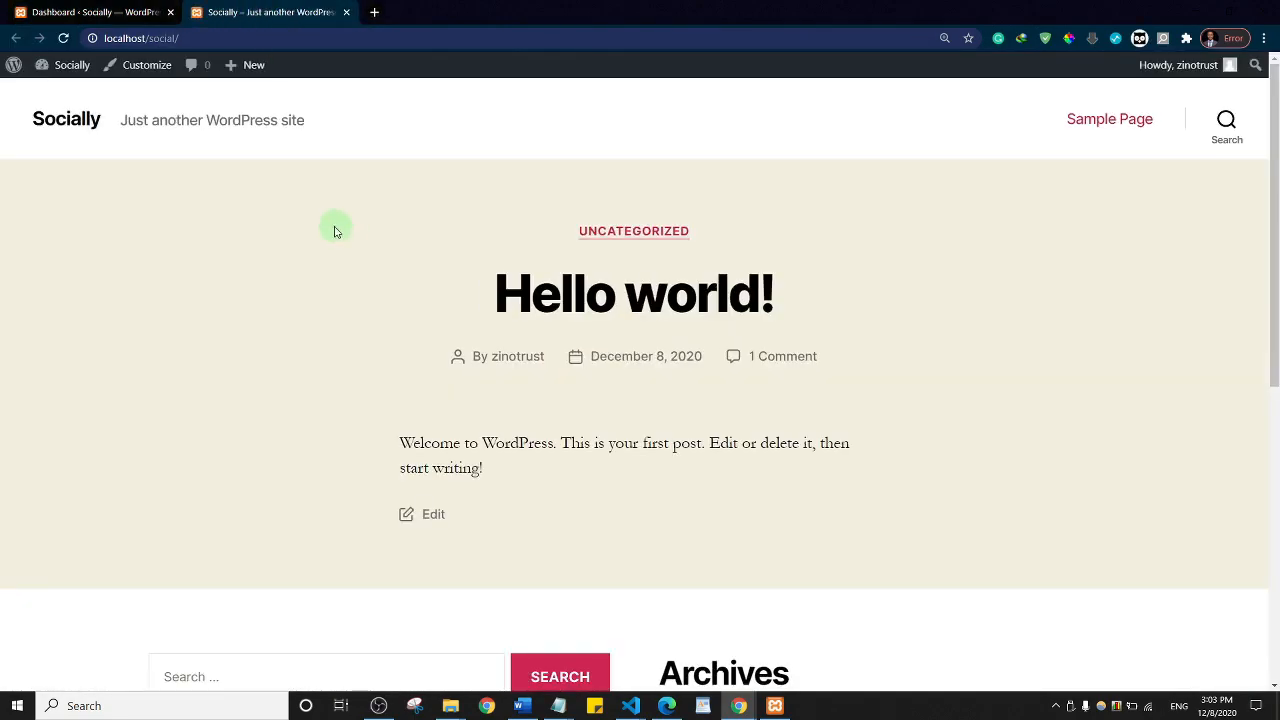
pyautogui.scroll(-6, 690, 341)
pyautogui.scroll(6, 688, 345)
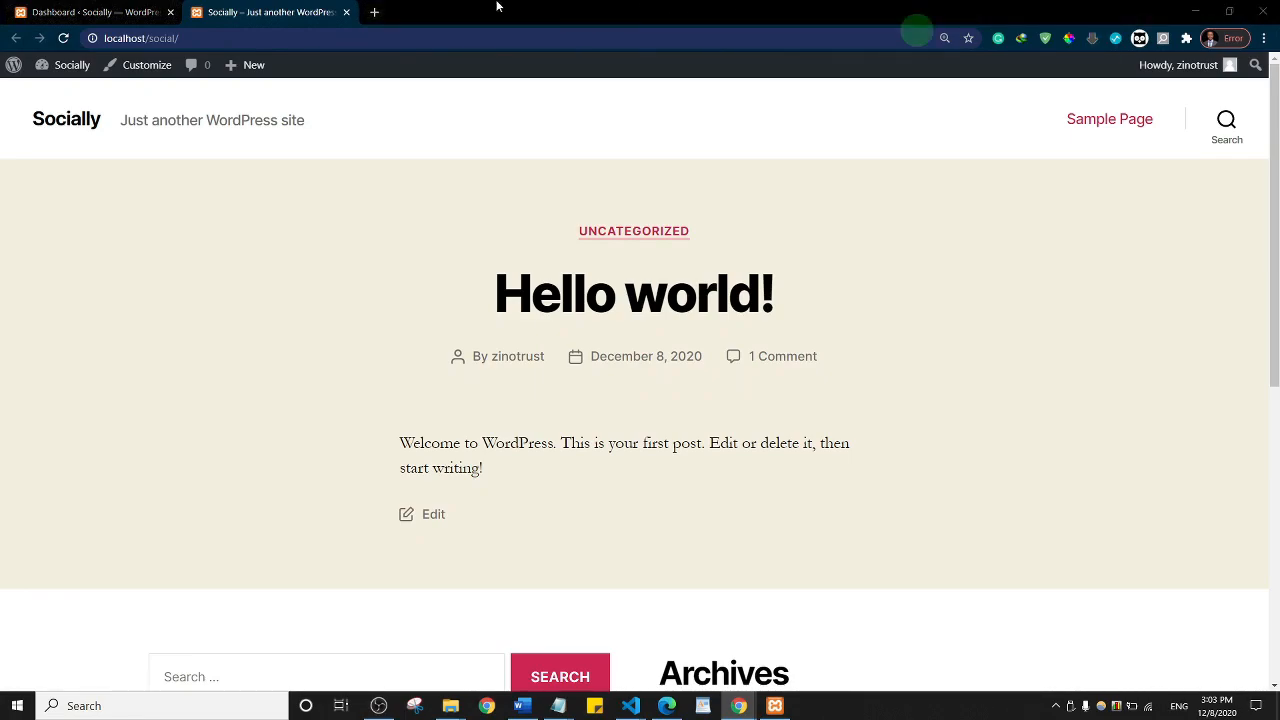
# Step: Load localhost/tuts/ in another new tab, then go back to the Dashboard
pyautogui.click(374, 12)
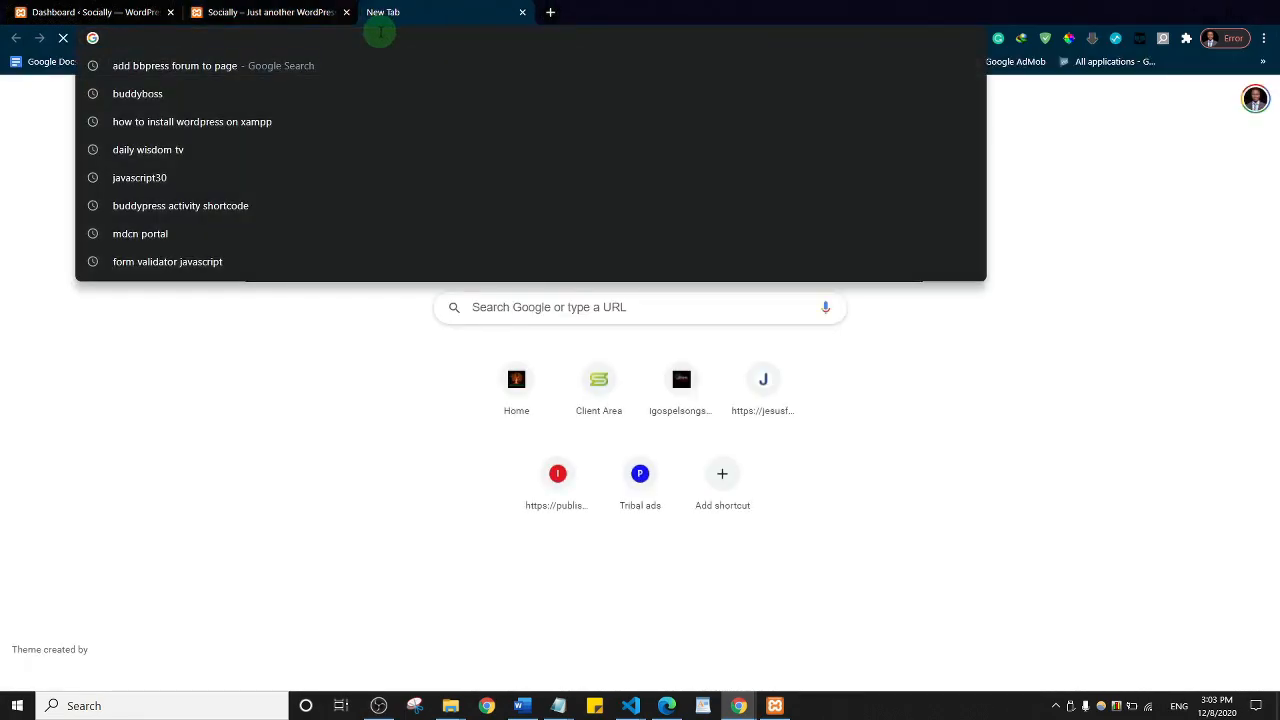
pyautogui.write('http://localhost/tuts/')
pyautogui.press('Return')
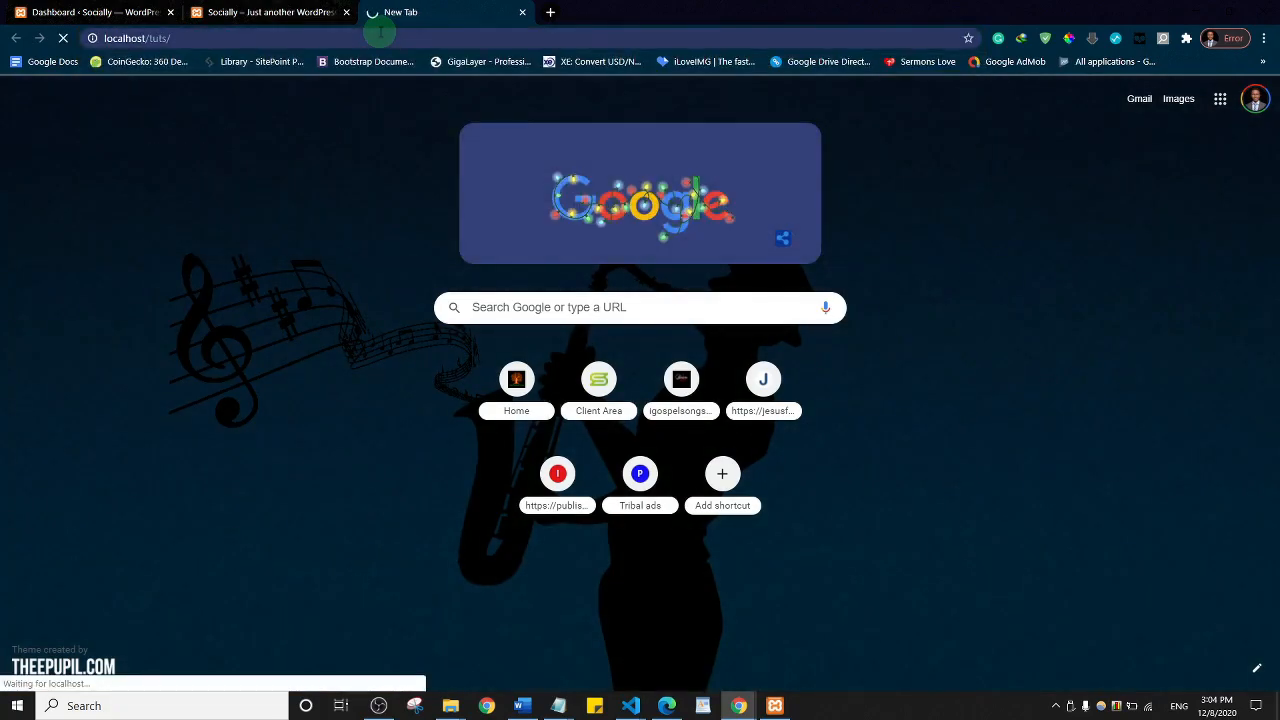
pyautogui.click(95, 12)
# Step: Under Plugins > Add New, search 'buddypress' and install the BuddyPress plugin
pyautogui.moveTo(57, 344)
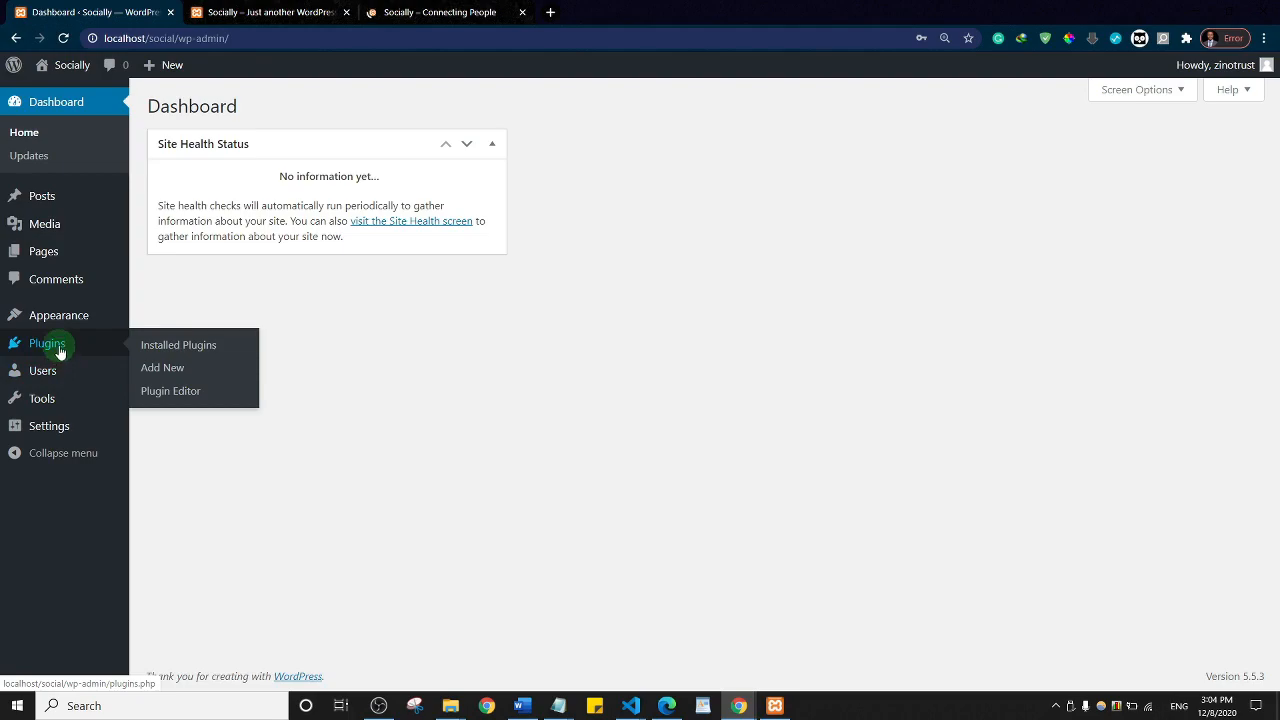
pyautogui.click(167, 369)
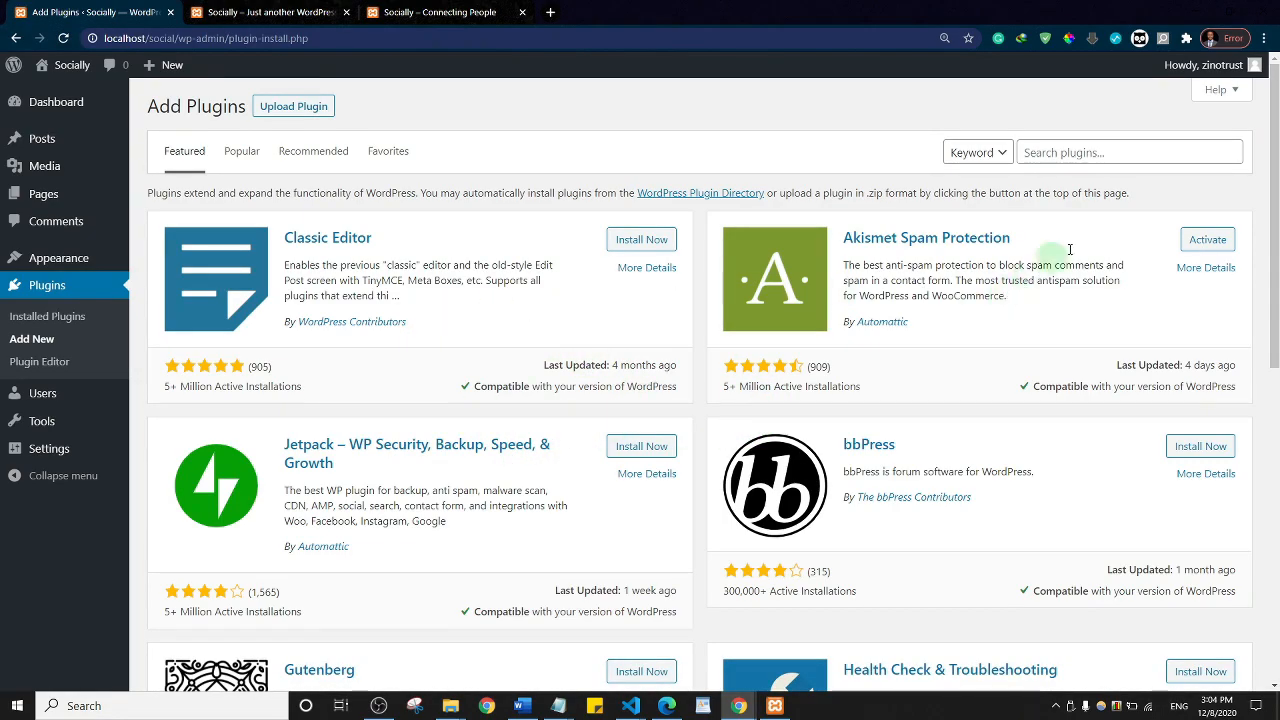
pyautogui.click(1132, 150)
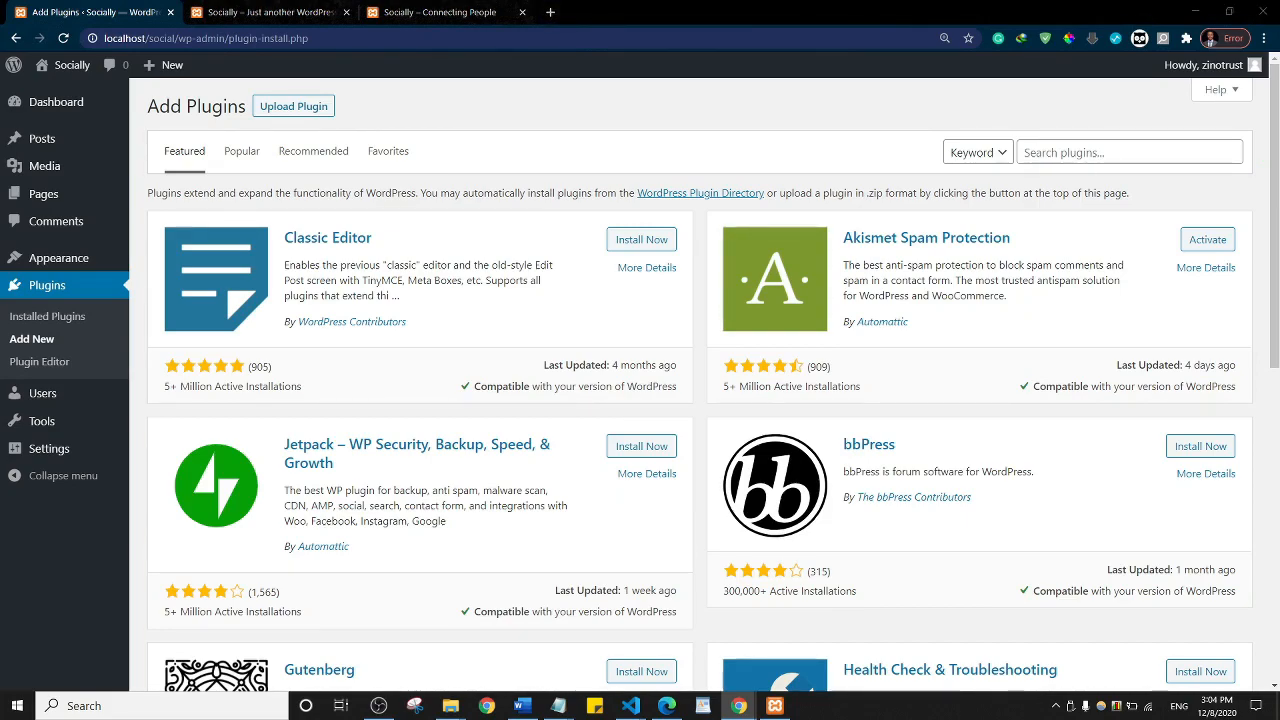
pyautogui.hotkey('alt', 'Tab')
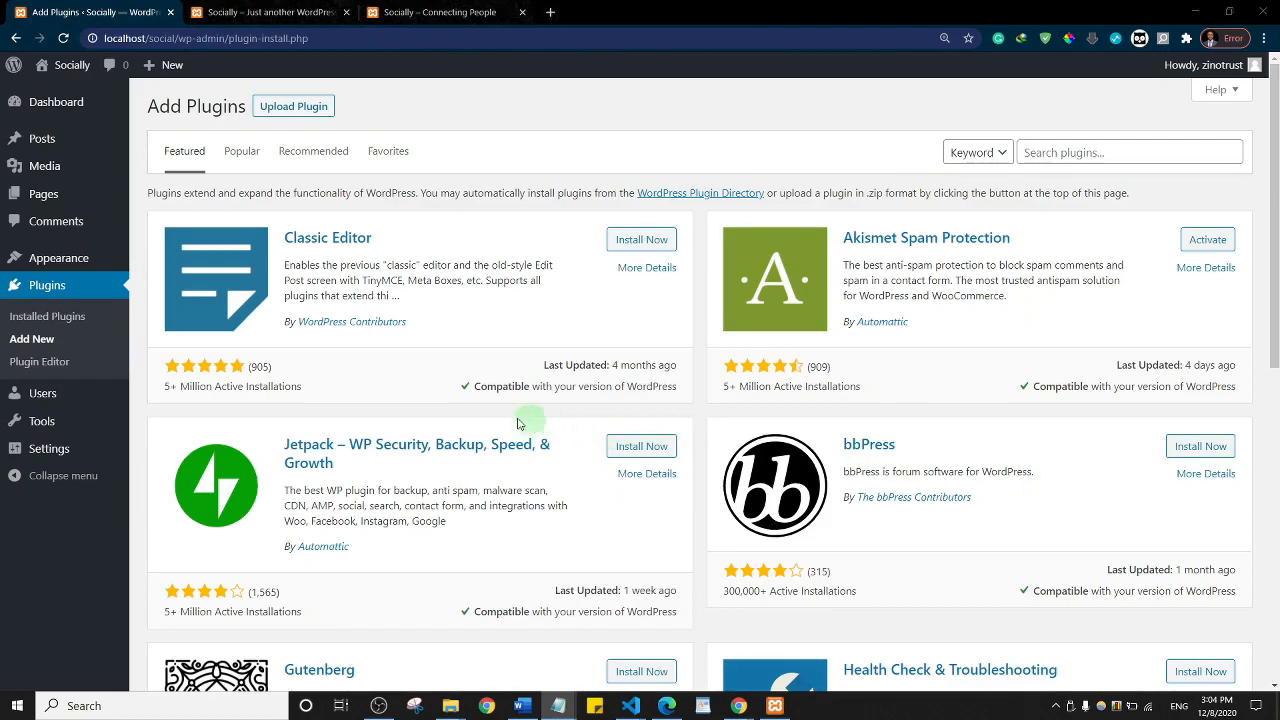
pyautogui.click(1116, 148)
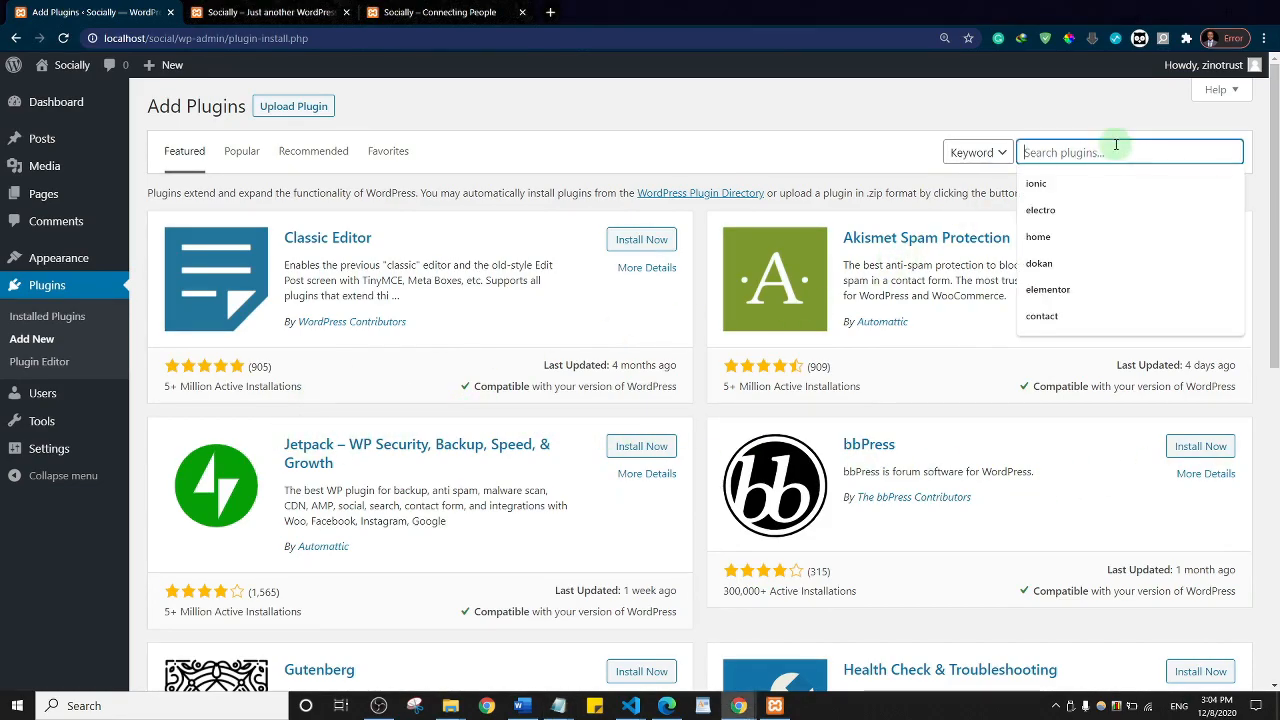
pyautogui.write('bu')
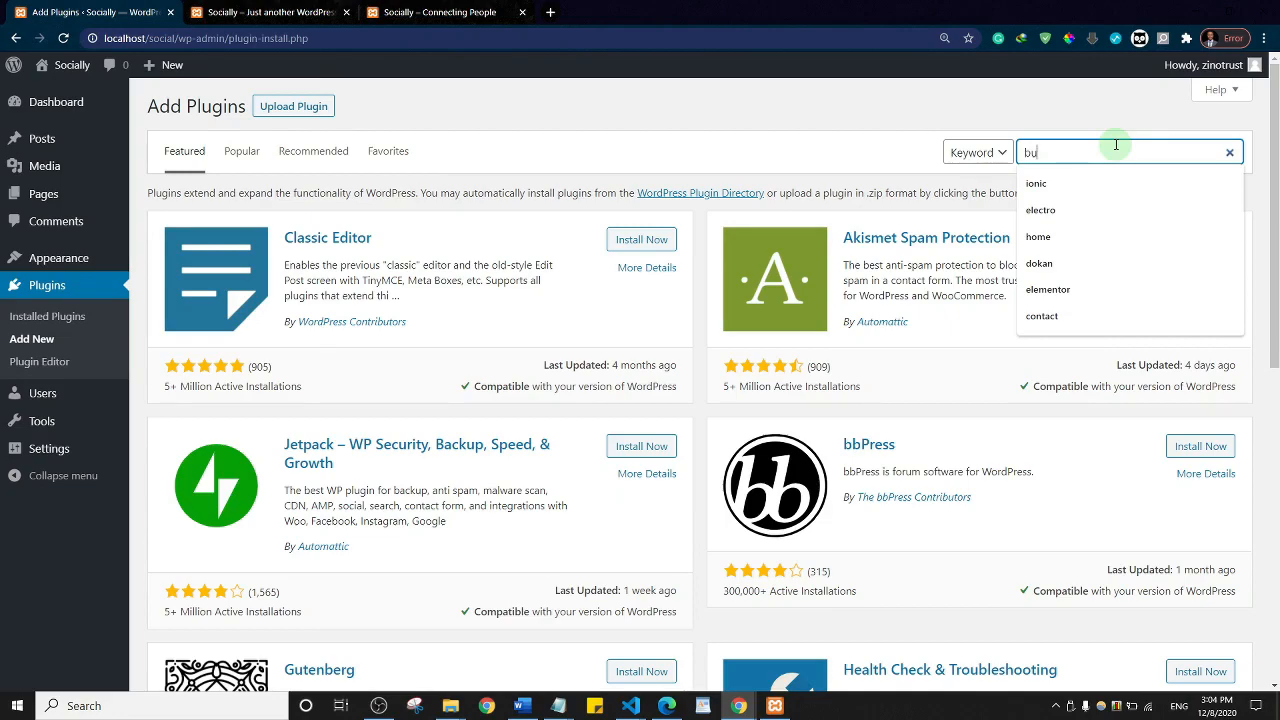
pyautogui.write('ddypre')
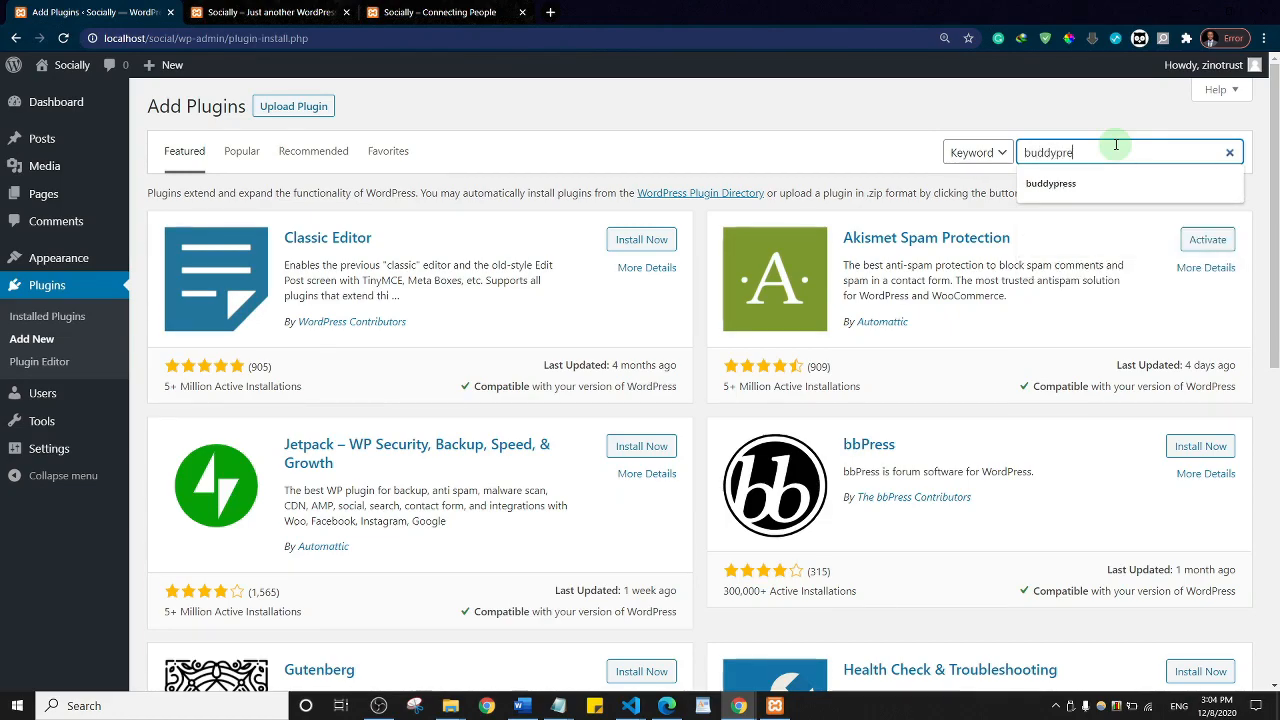
pyautogui.write('ss')
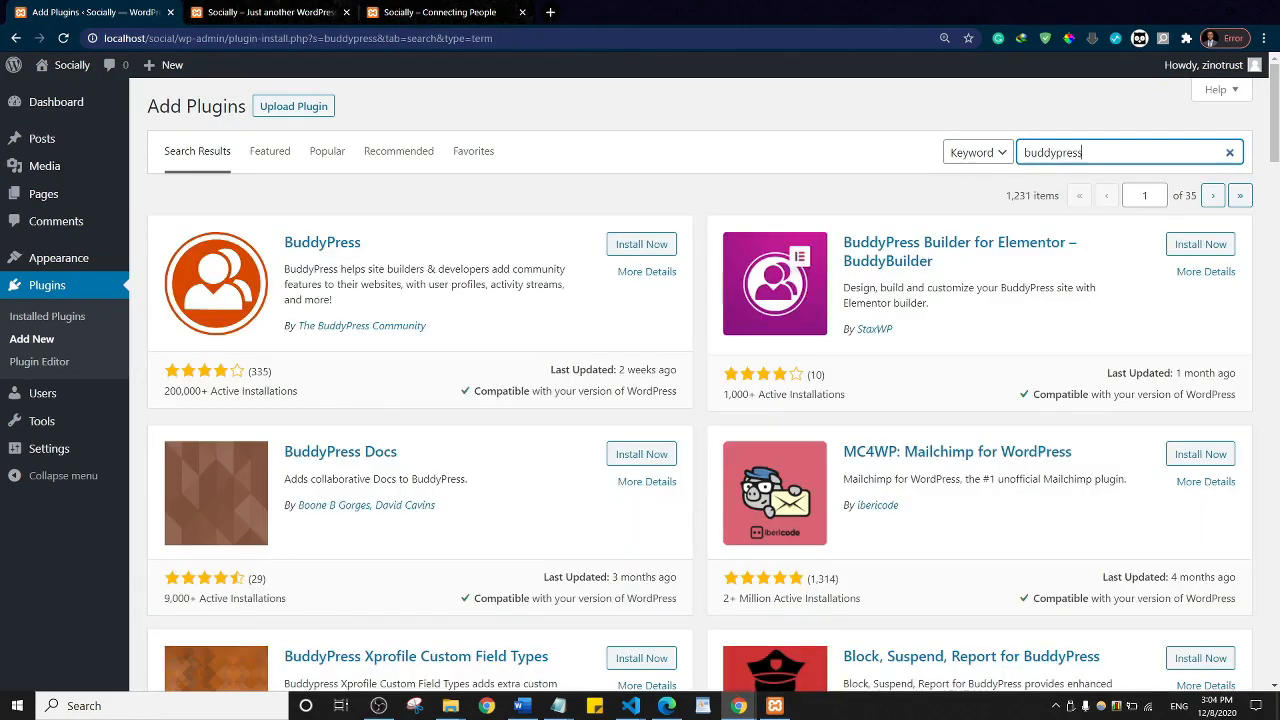
pyautogui.click(636, 245)
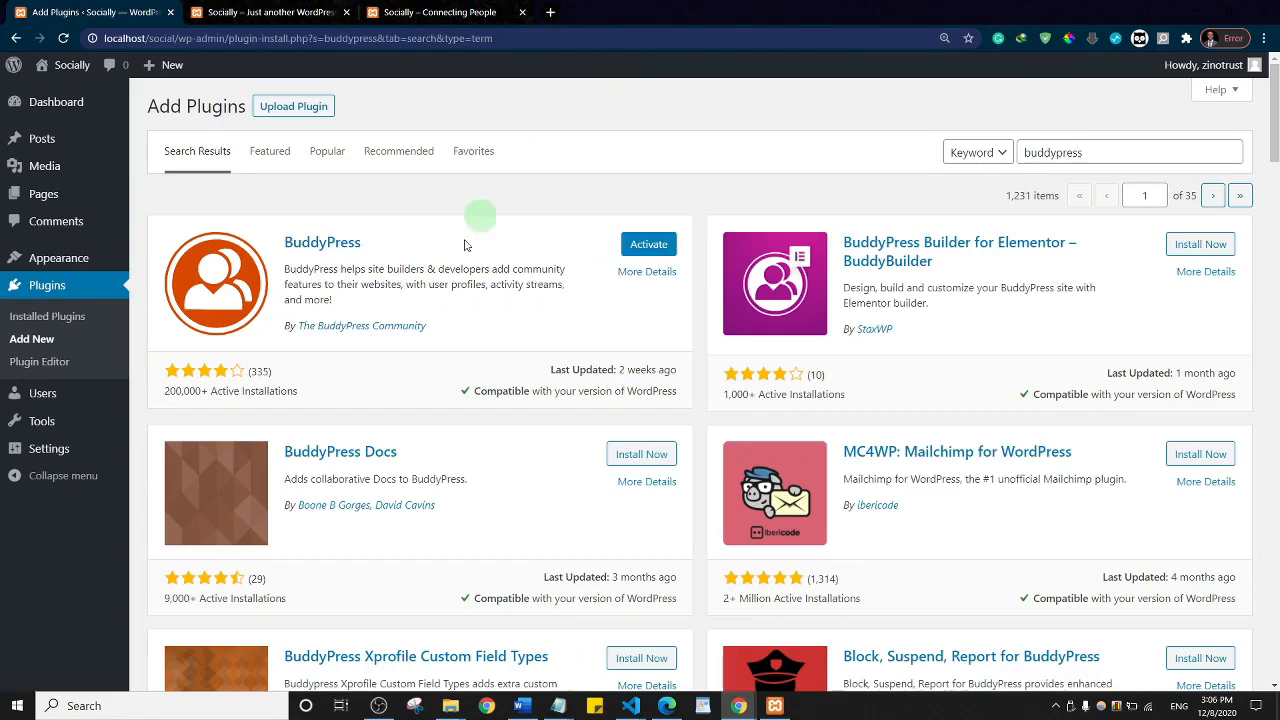
pyautogui.click(1108, 152)
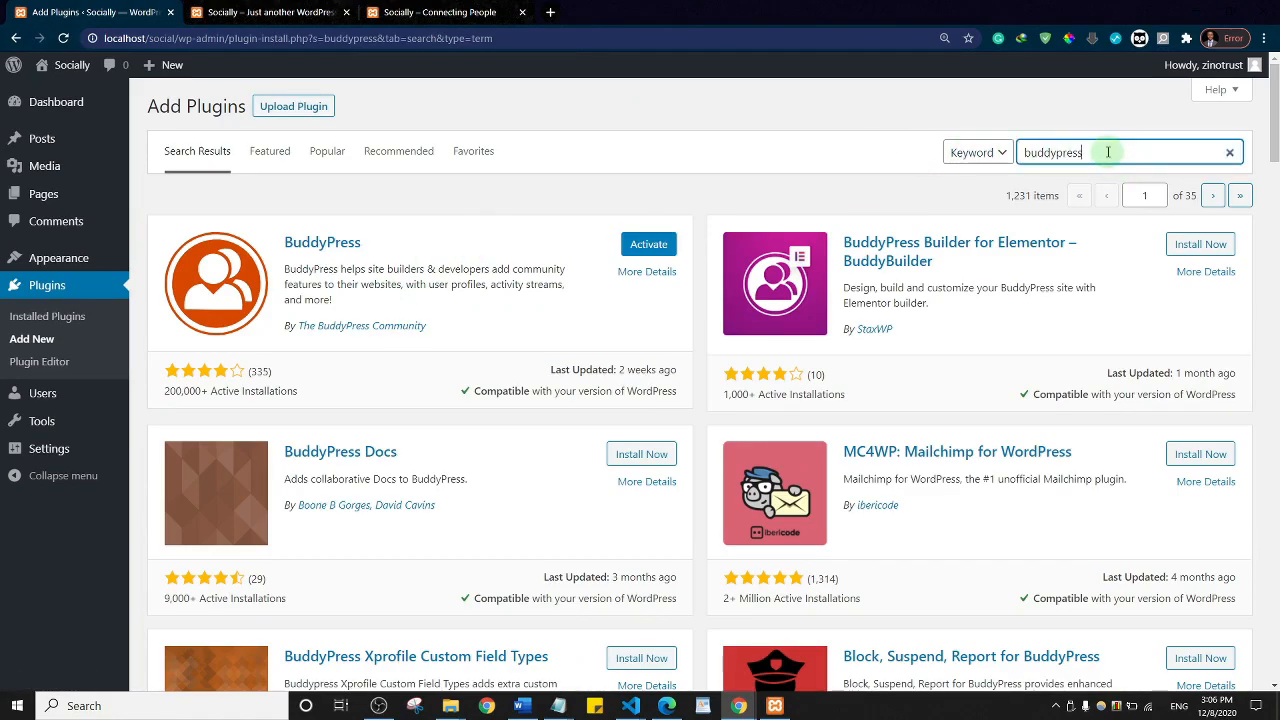
# Step: Search 'bb' in the plugin directory and install bbPress
pyautogui.doubleClick(1108, 152)
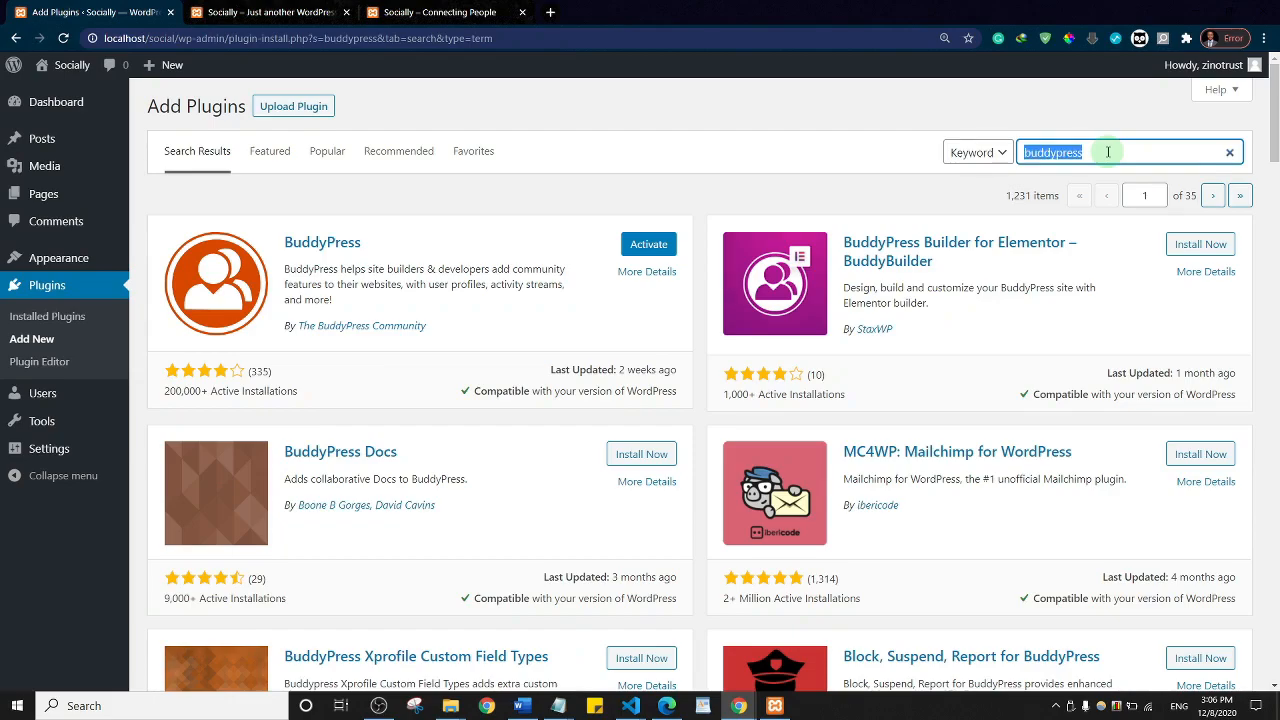
pyautogui.write('bb')
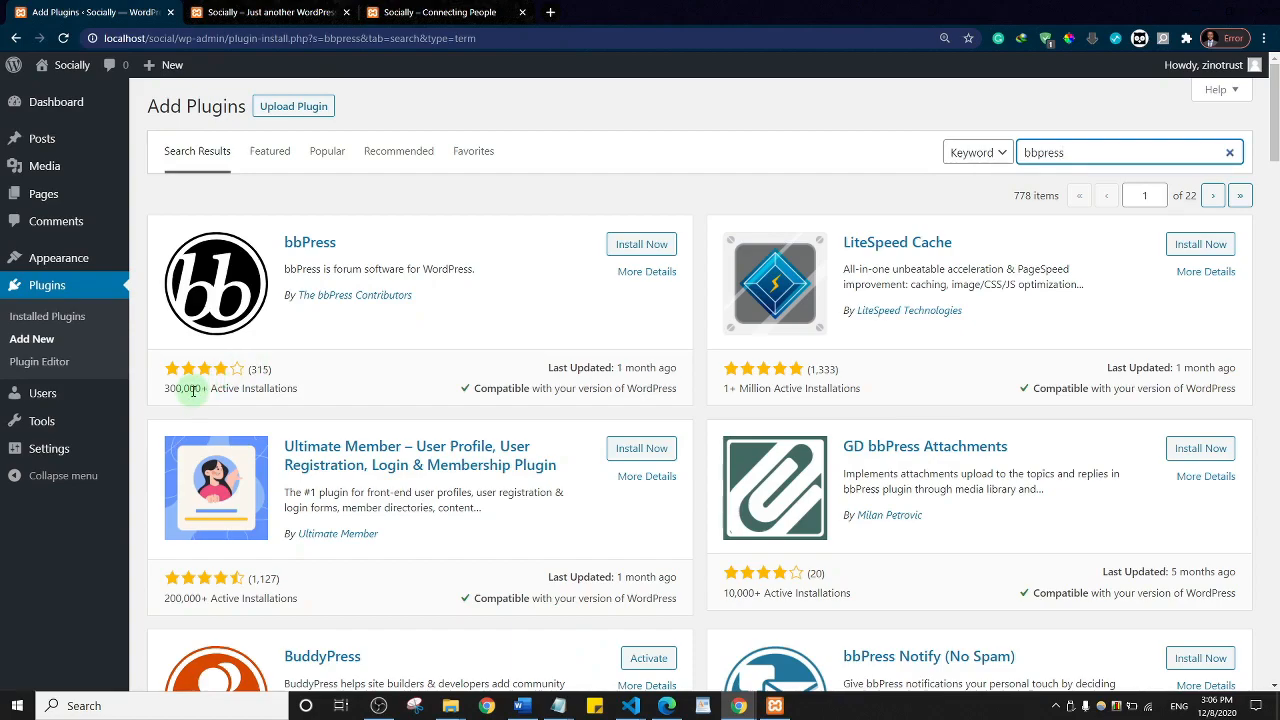
pyautogui.click(636, 245)
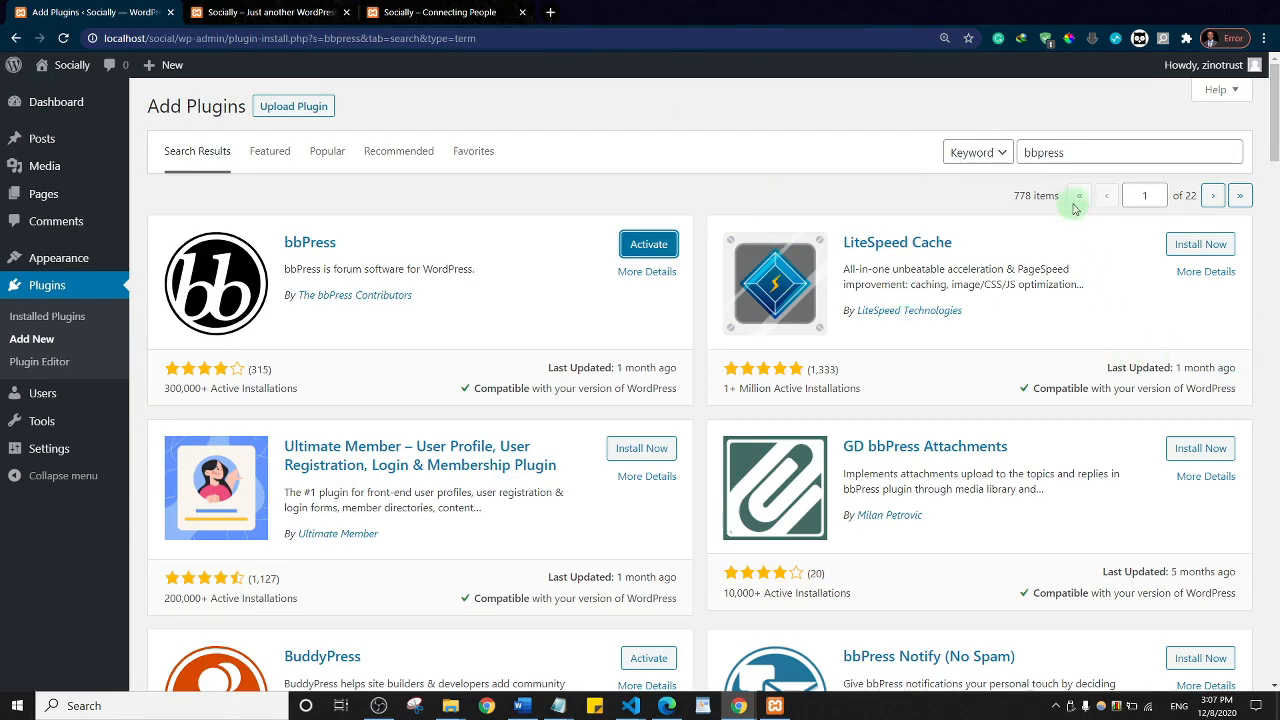
# Step: Replace the search with 'rtMedia' and install rtMedia for WordPress
pyautogui.click(1079, 150)
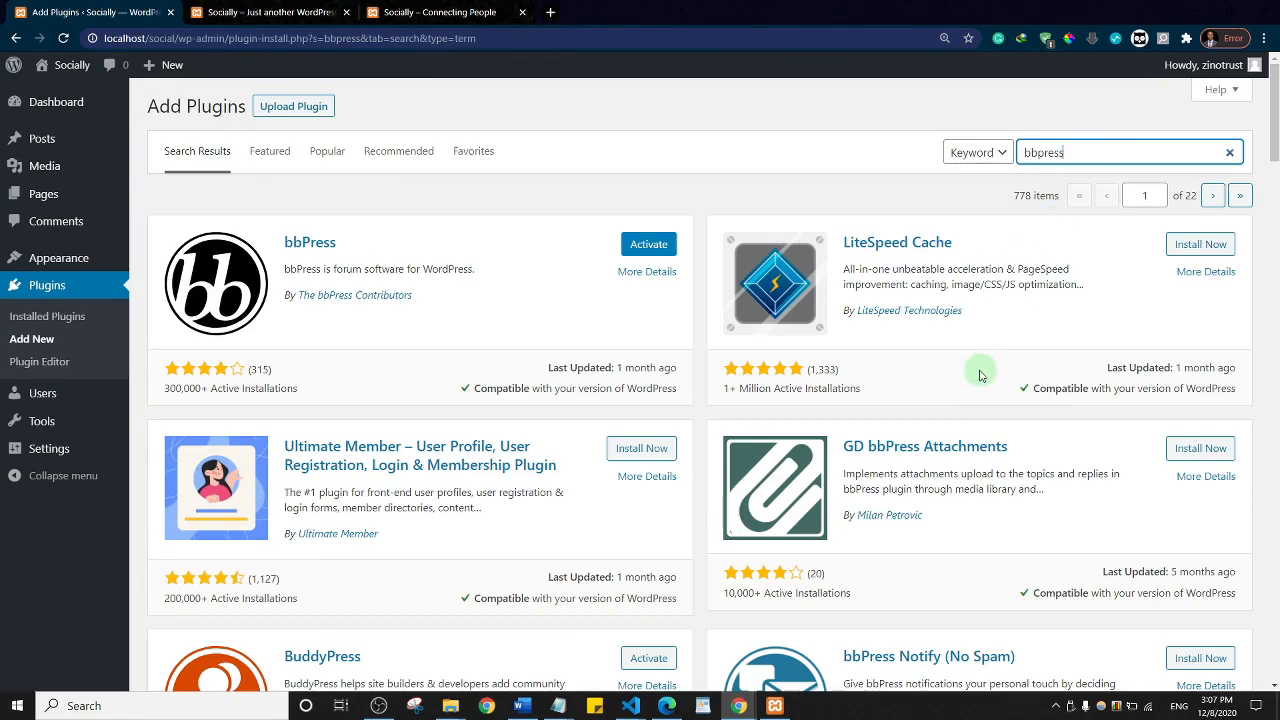
pyautogui.hotkey('ctrl', 'a')
pyautogui.press('BackSpace')
pyautogui.write('r')
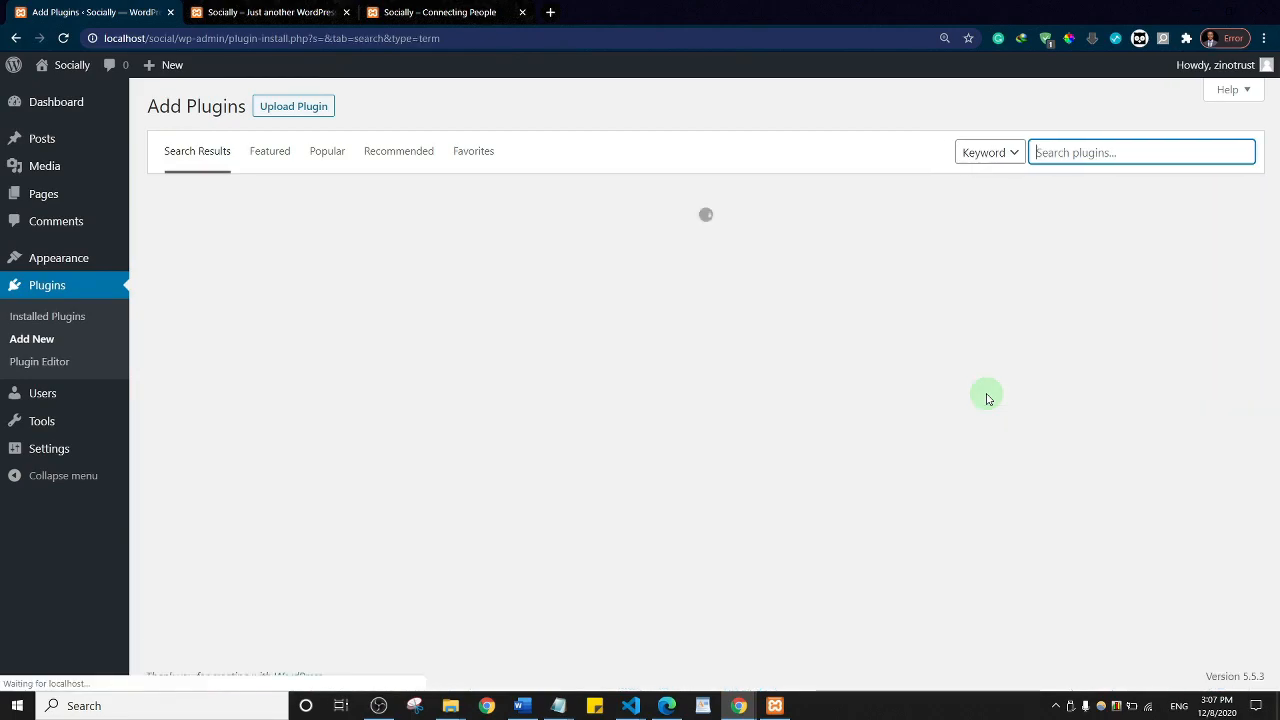
pyautogui.write('tMedia')
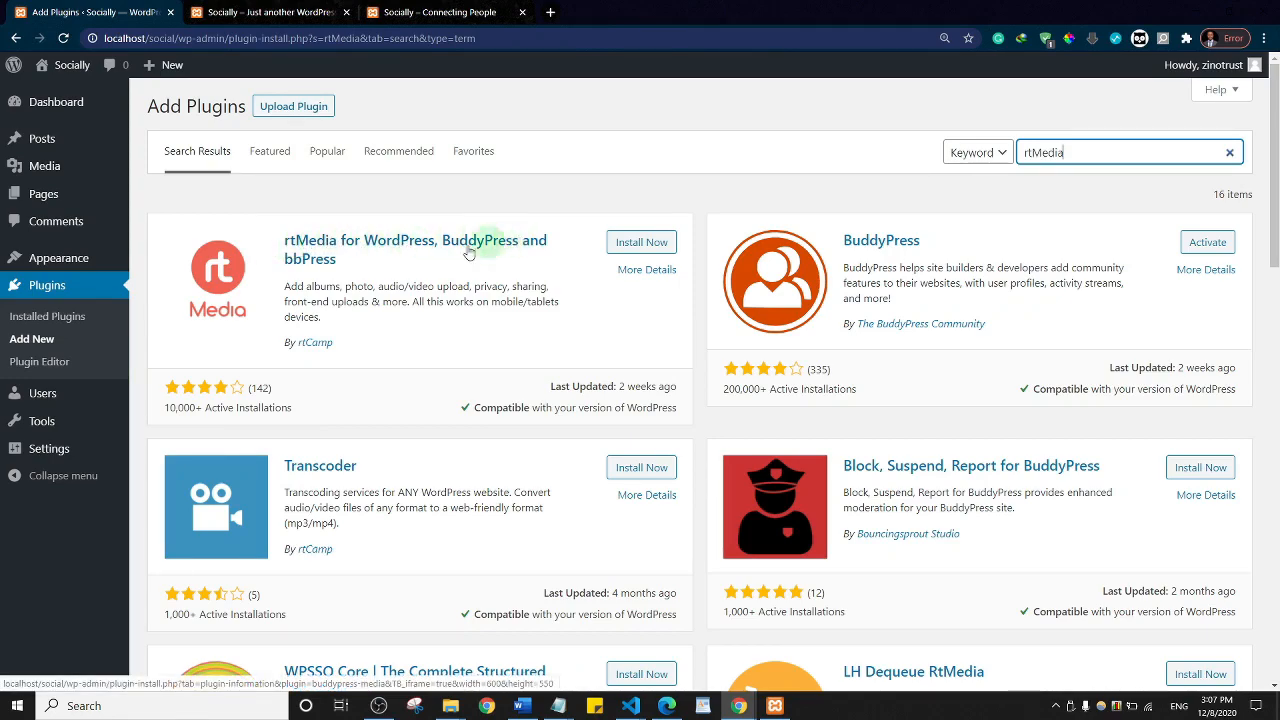
pyautogui.click(640, 246)
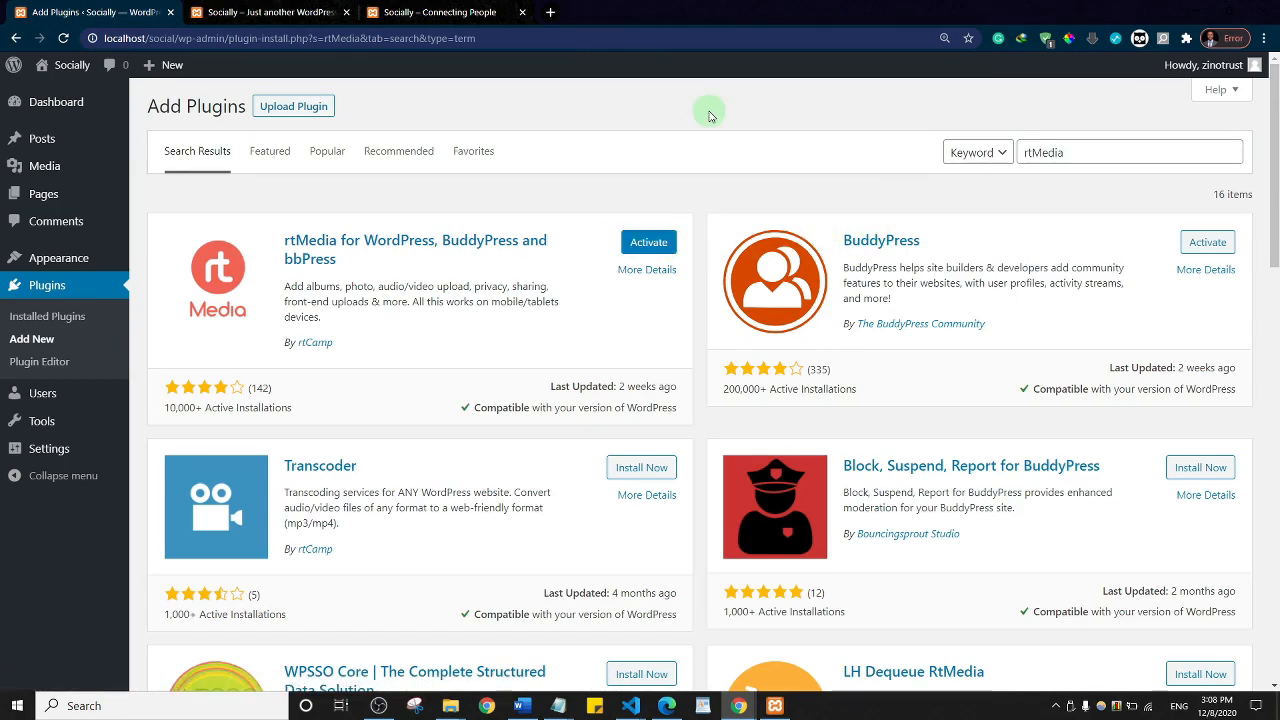
pyautogui.click(1074, 152)
# Step: Search plugins for 'Hide page title' and install Hide Page And Post Title
pyautogui.hotkey('ctrl', 'a')
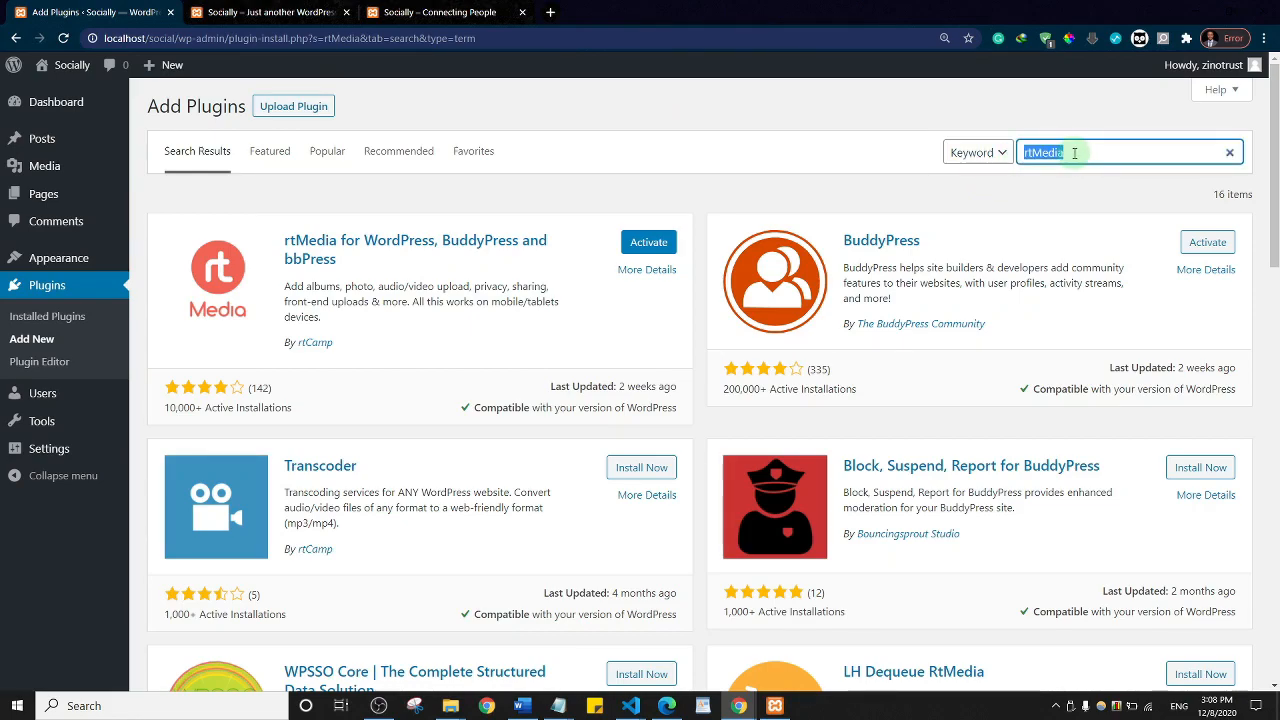
pyautogui.write('Hide pa')
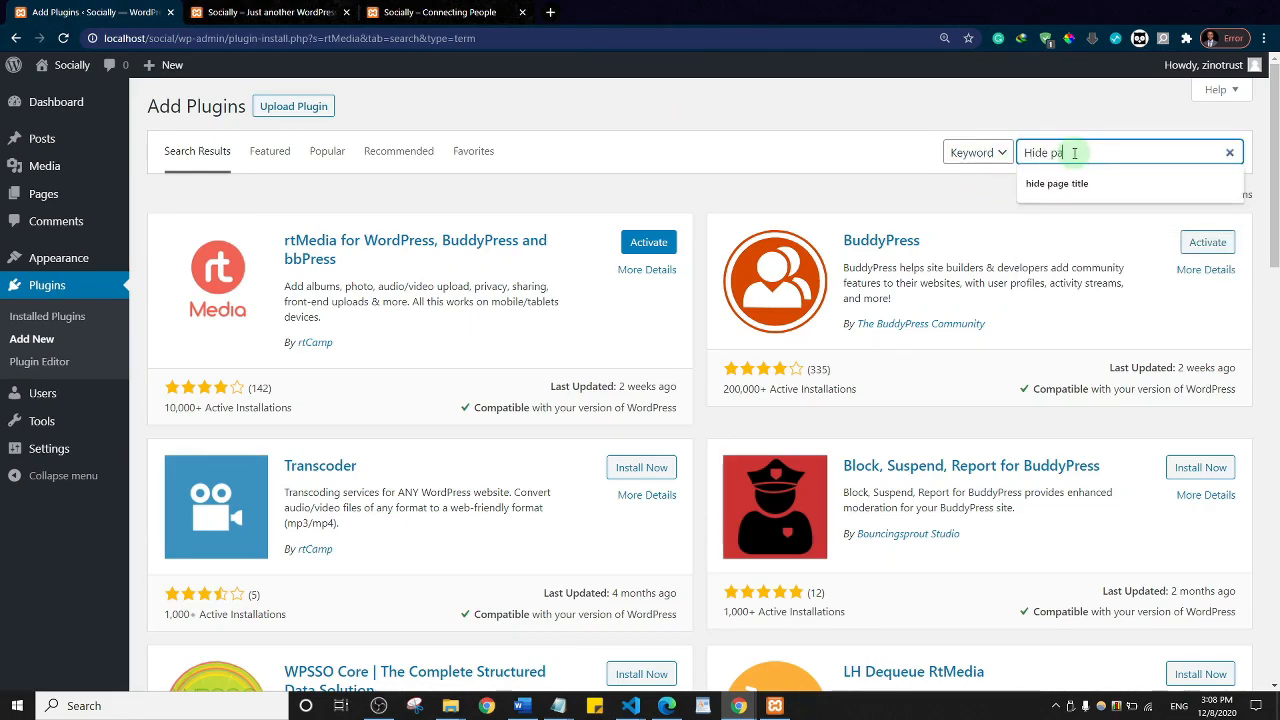
pyautogui.write('ge')
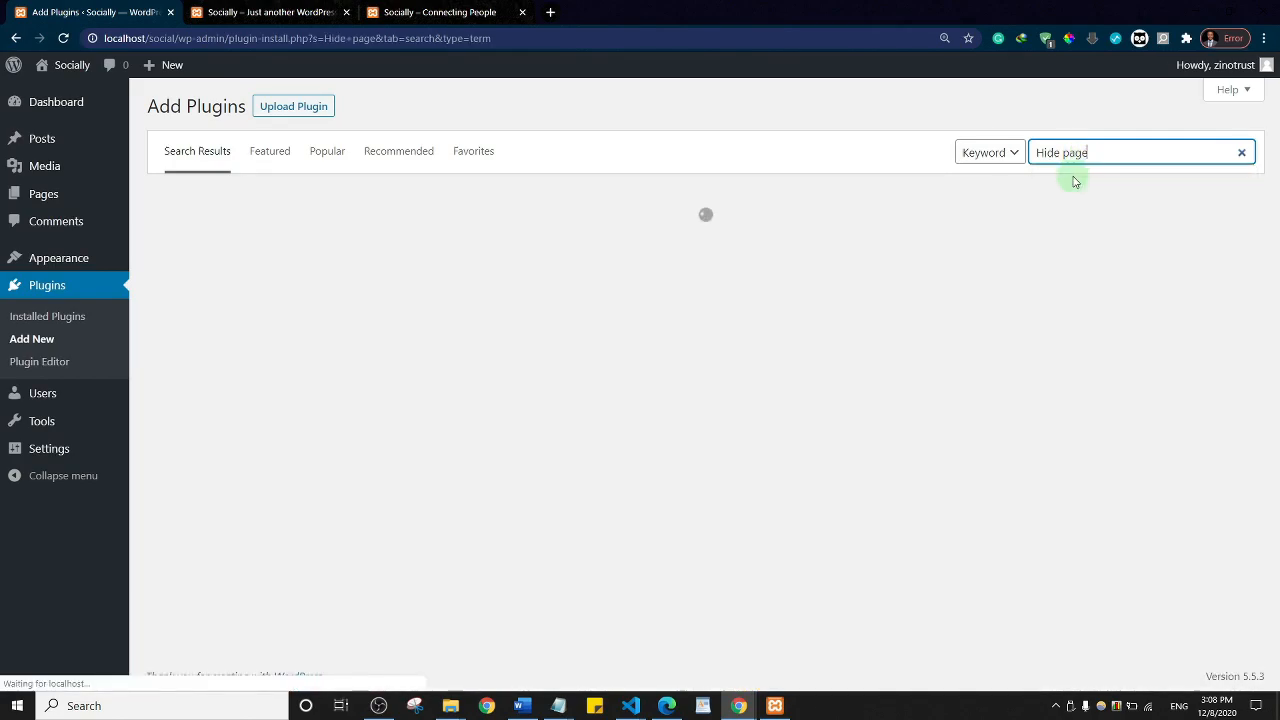
pyautogui.write(' titl')
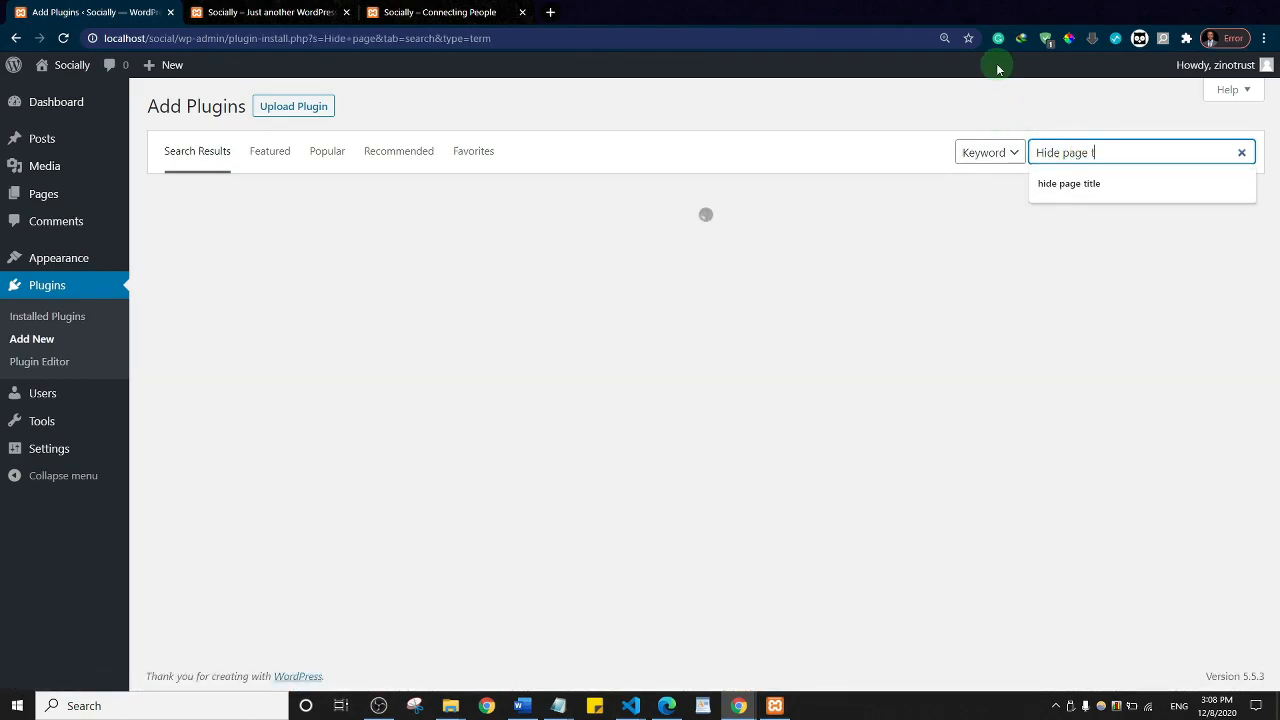
pyautogui.write('e')
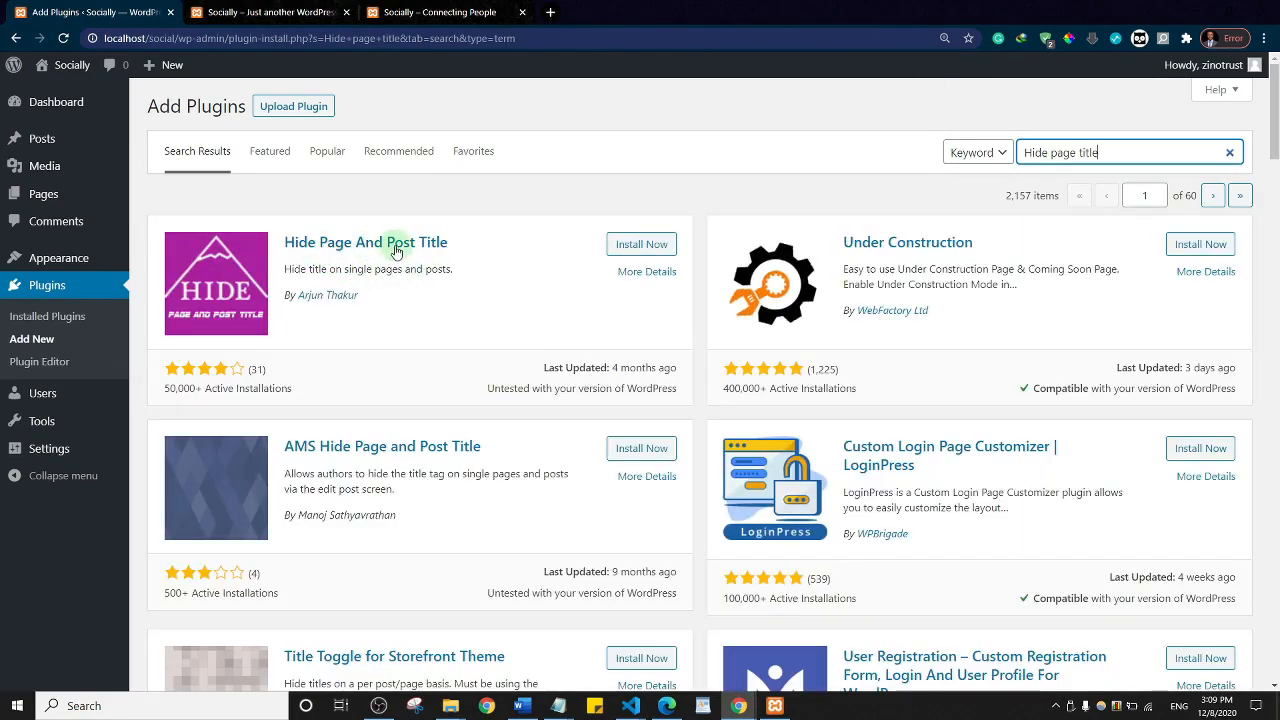
pyautogui.click(637, 246)
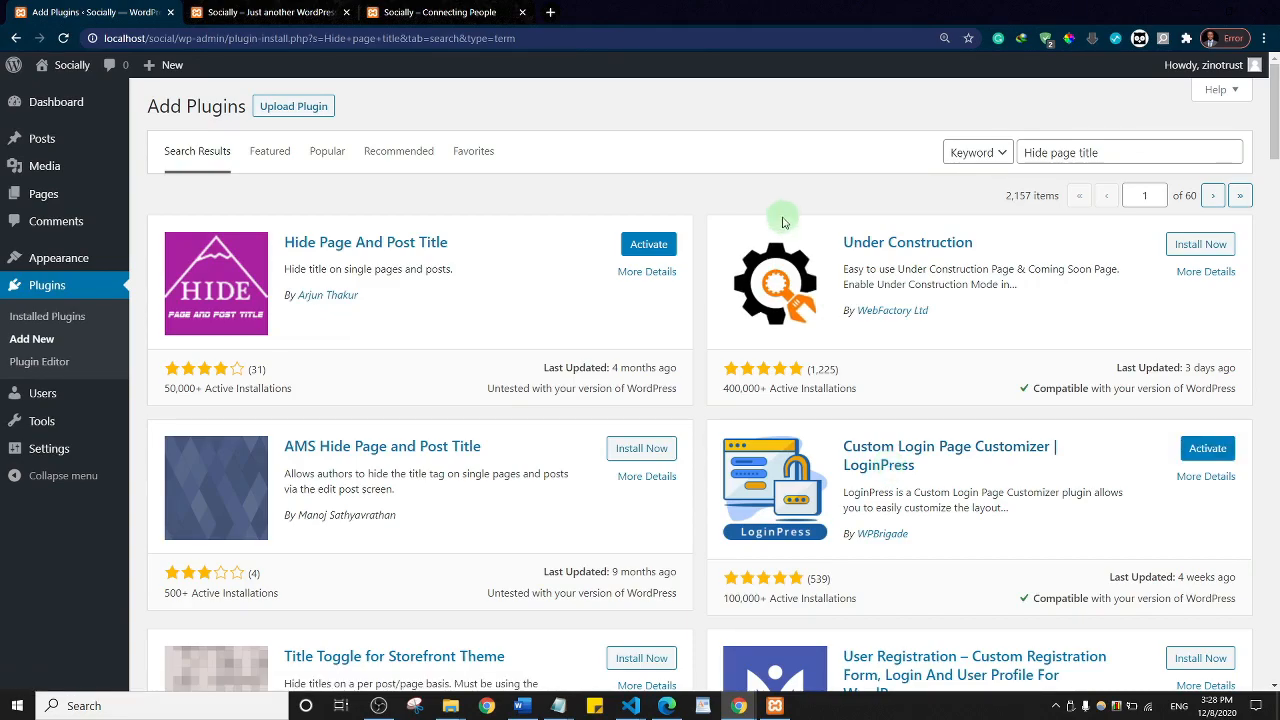
pyautogui.click(1033, 153)
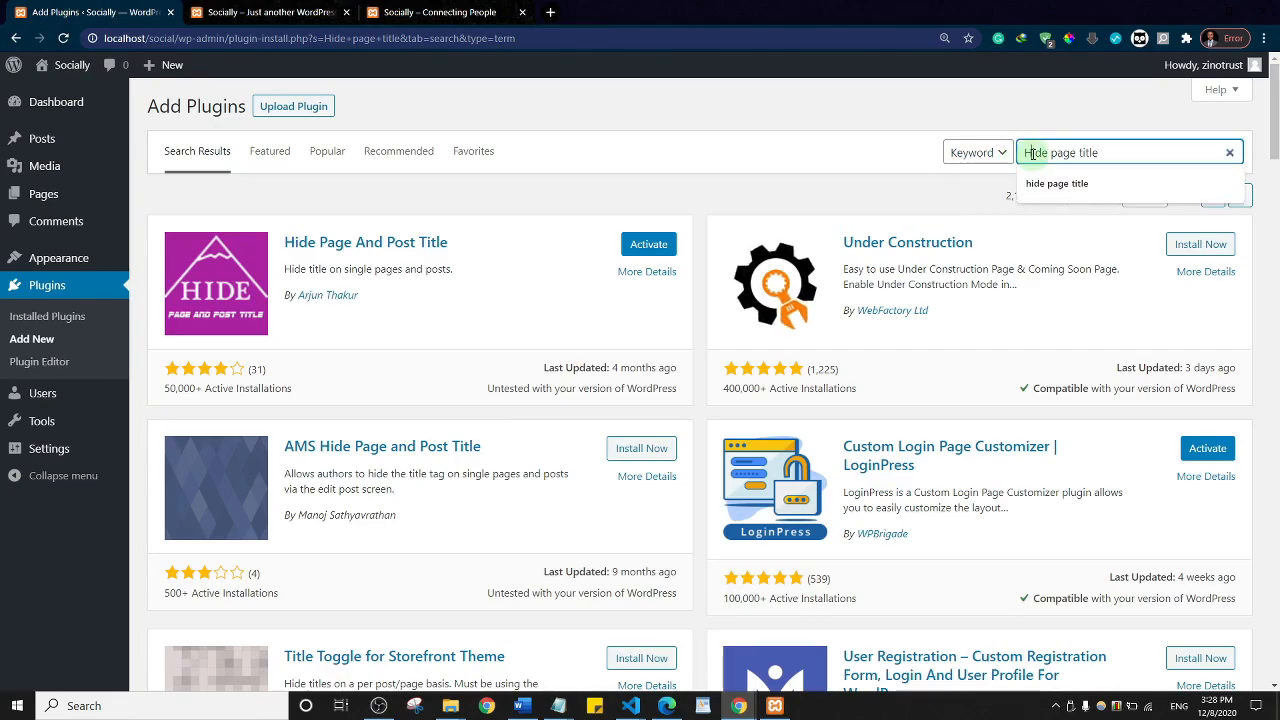
# Step: Search for 'BuddyPress Activity Social Share' and install that plugin
pyautogui.hotkey('ctrl', 'a')
pyautogui.write('BuddyPress Activity Social Share')
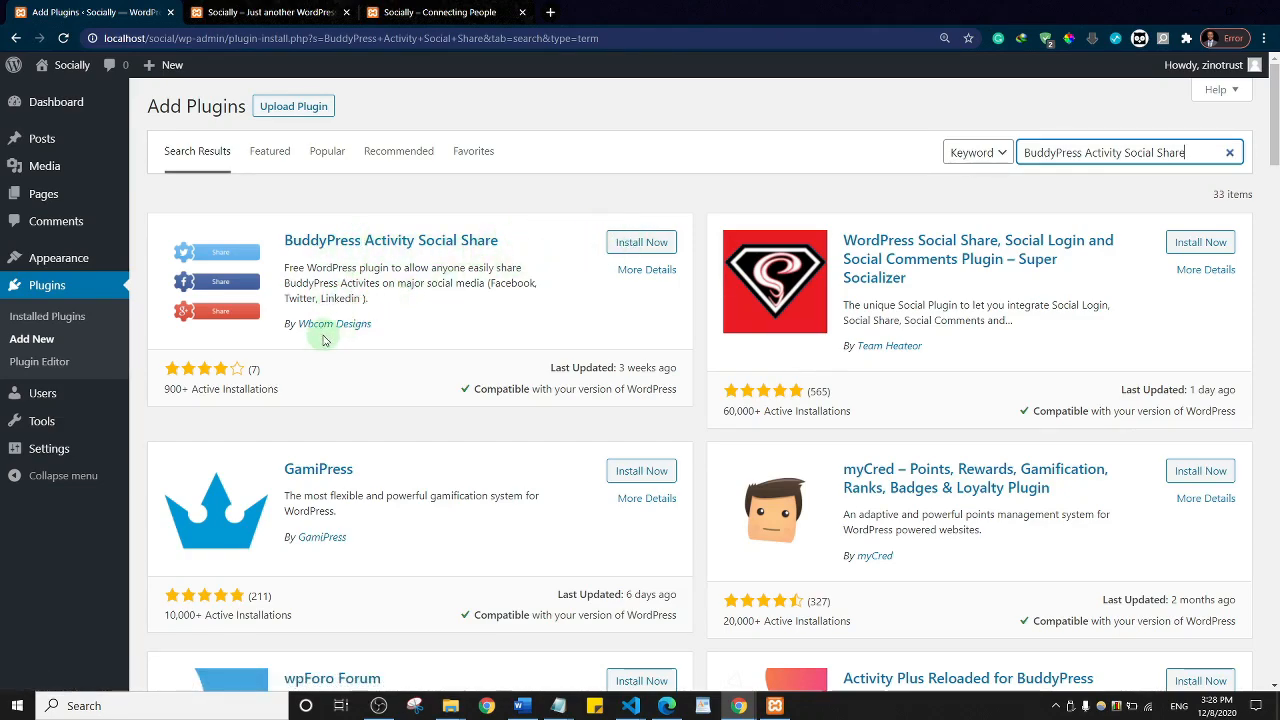
pyautogui.click(627, 243)
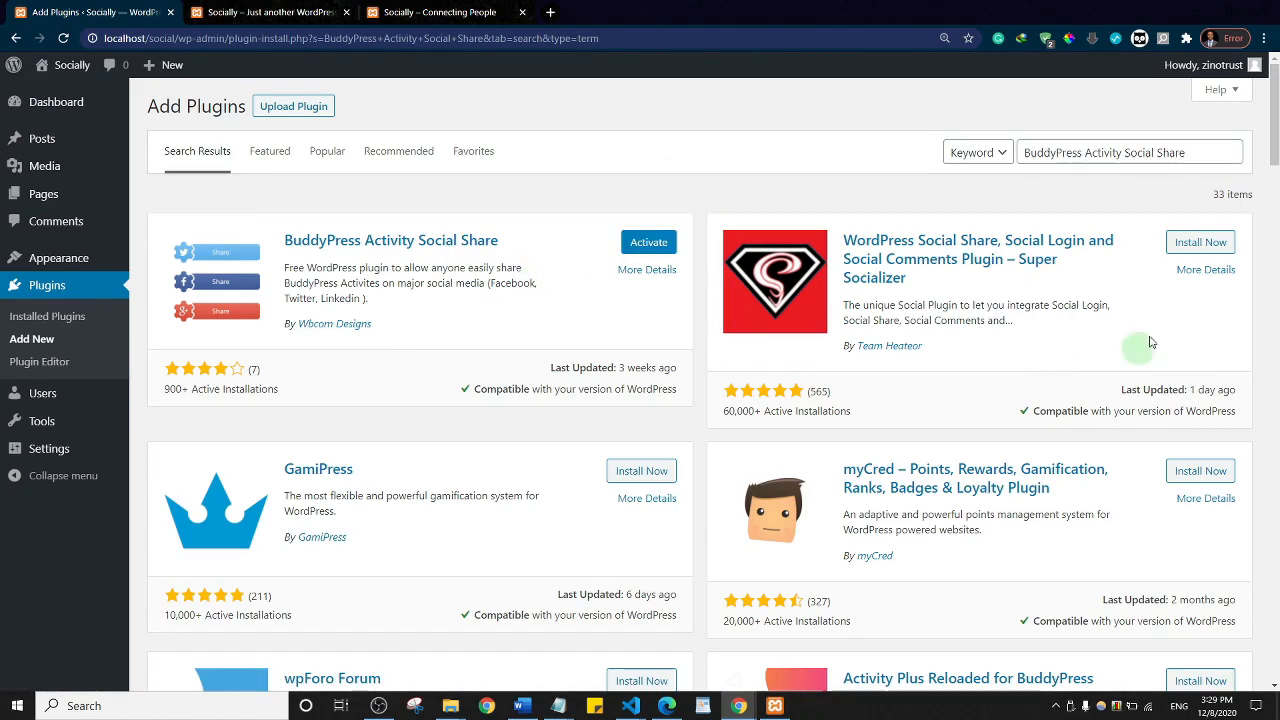
# Step: Change the search to 'BuddyPress block' and install Block, Suspend, Report for BuddyPress
pyautogui.click(1209, 155)
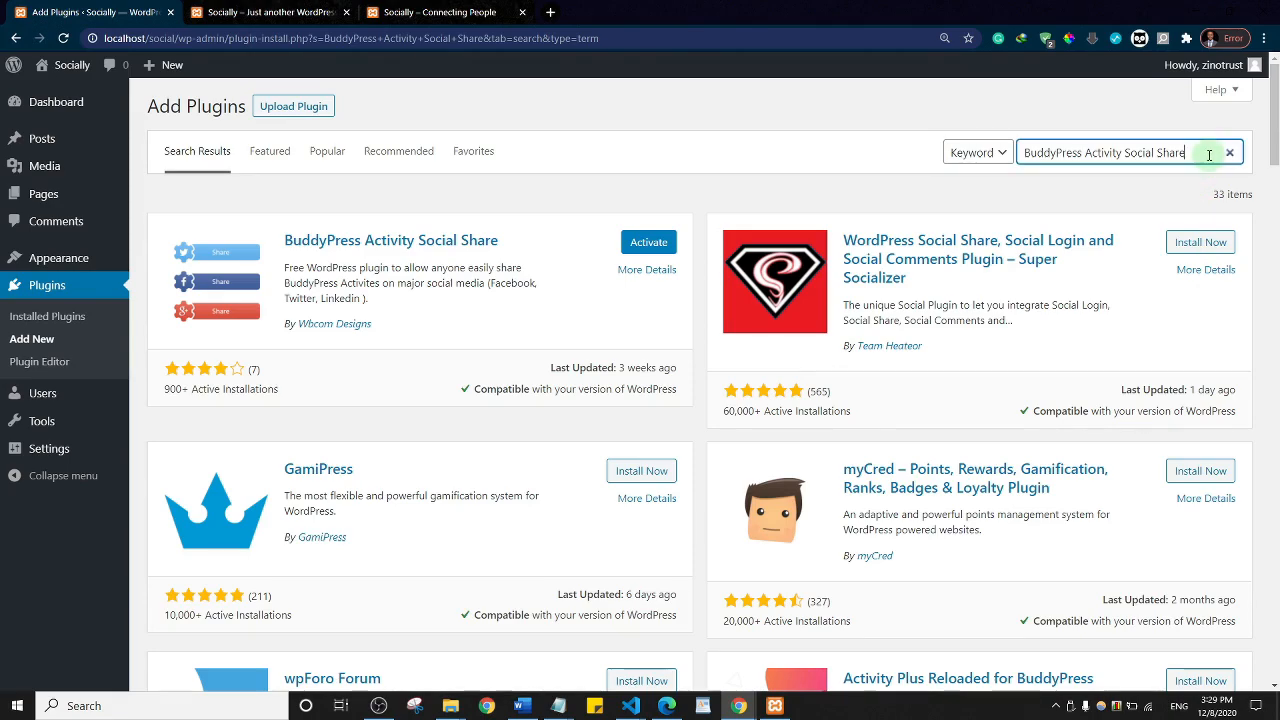
pyautogui.hotkey('ctrl', 'shift', 'Left')
pyautogui.hotkey('ctrl', 'shift', 'Left')
pyautogui.hotkey('ctrl', 'shift', 'Left')
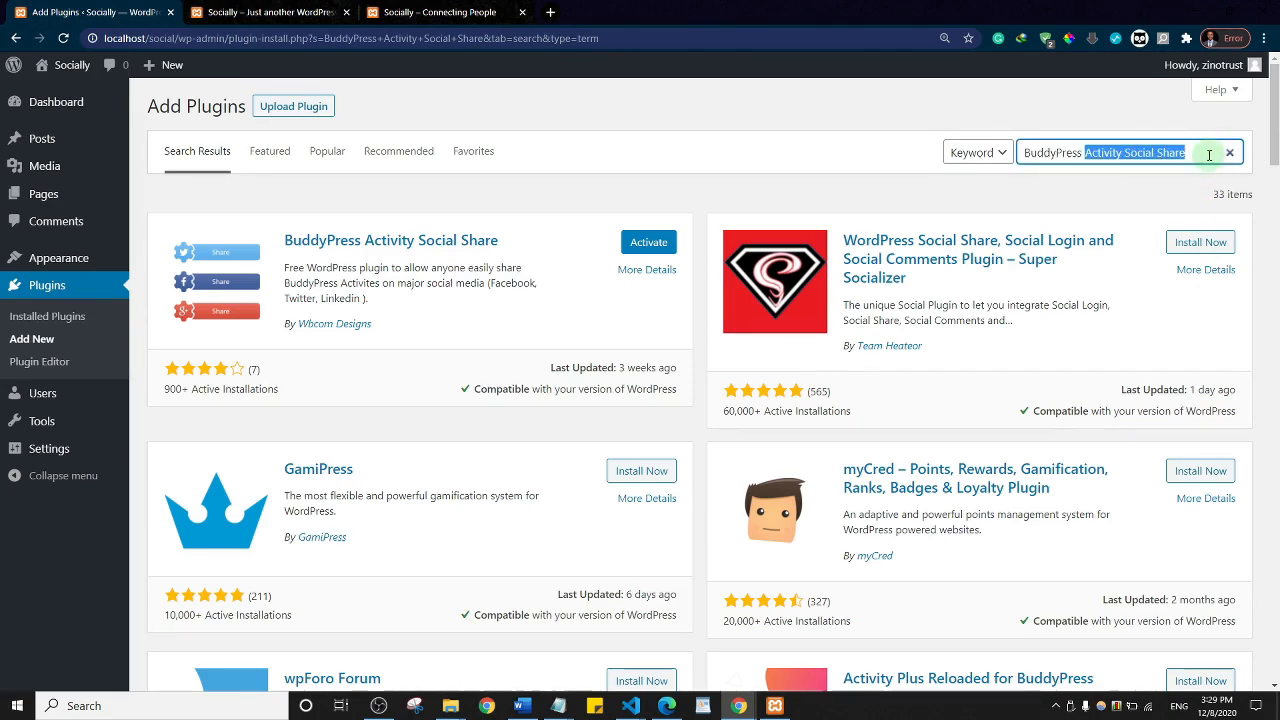
pyautogui.write('block')
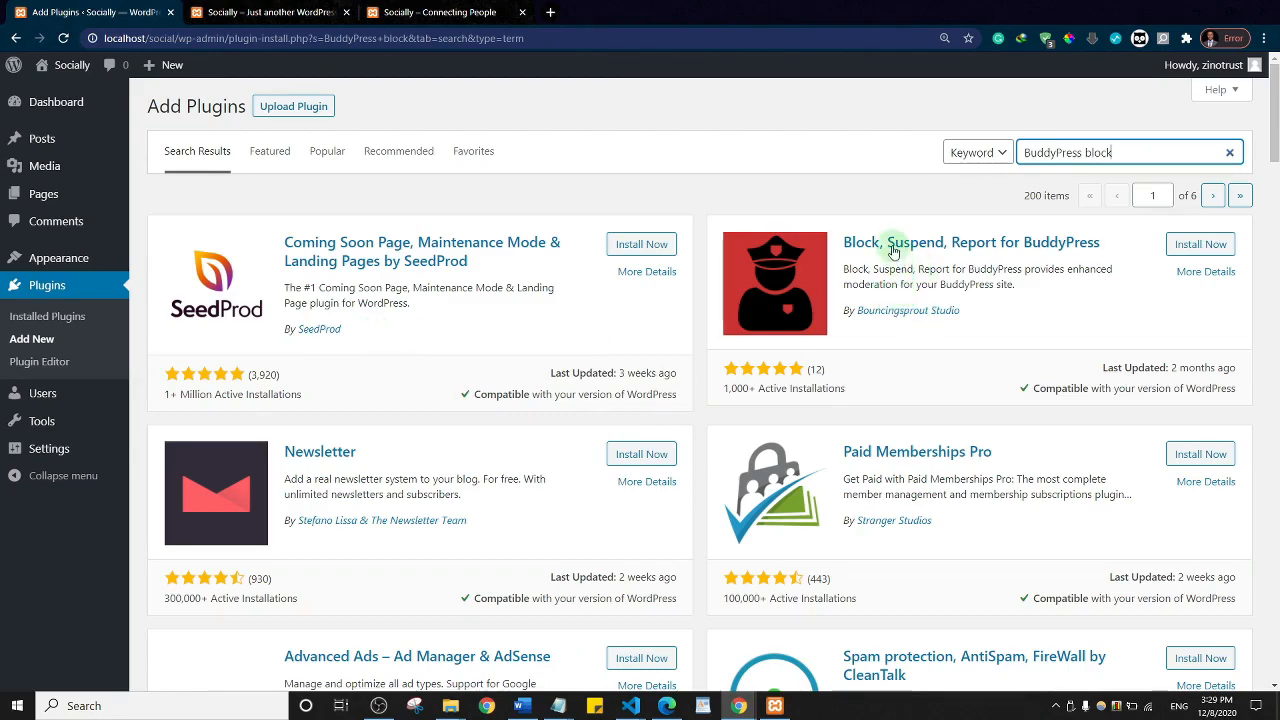
pyautogui.click(1208, 245)
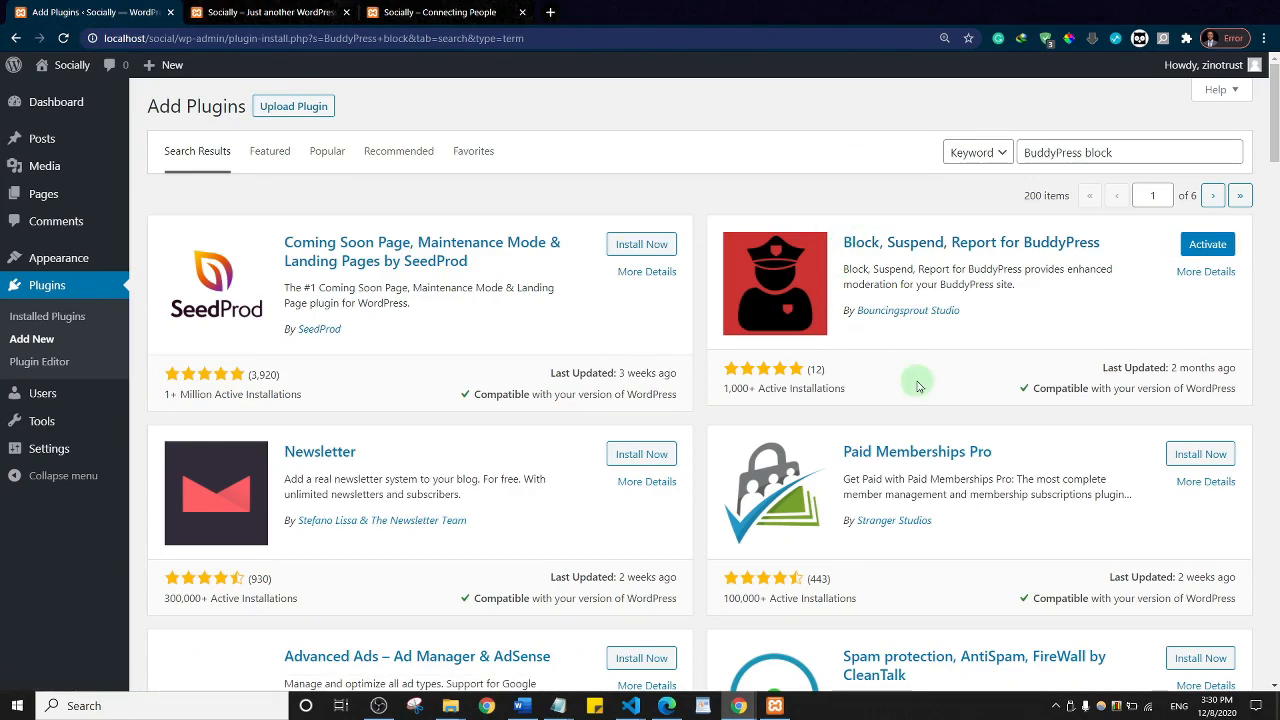
pyautogui.click(1095, 155)
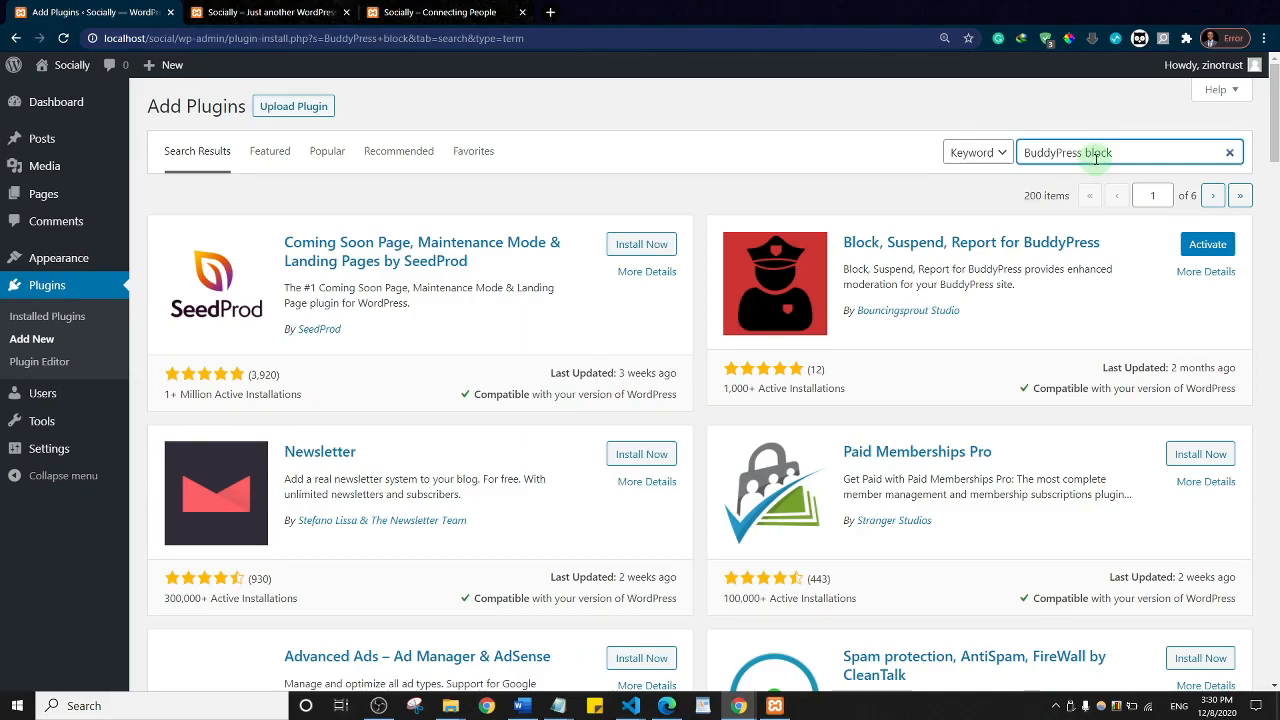
# Step: Search the plugin directory for 'hide admin bar'
pyautogui.tripleClick(1095, 155)
pyautogui.write('Hi')
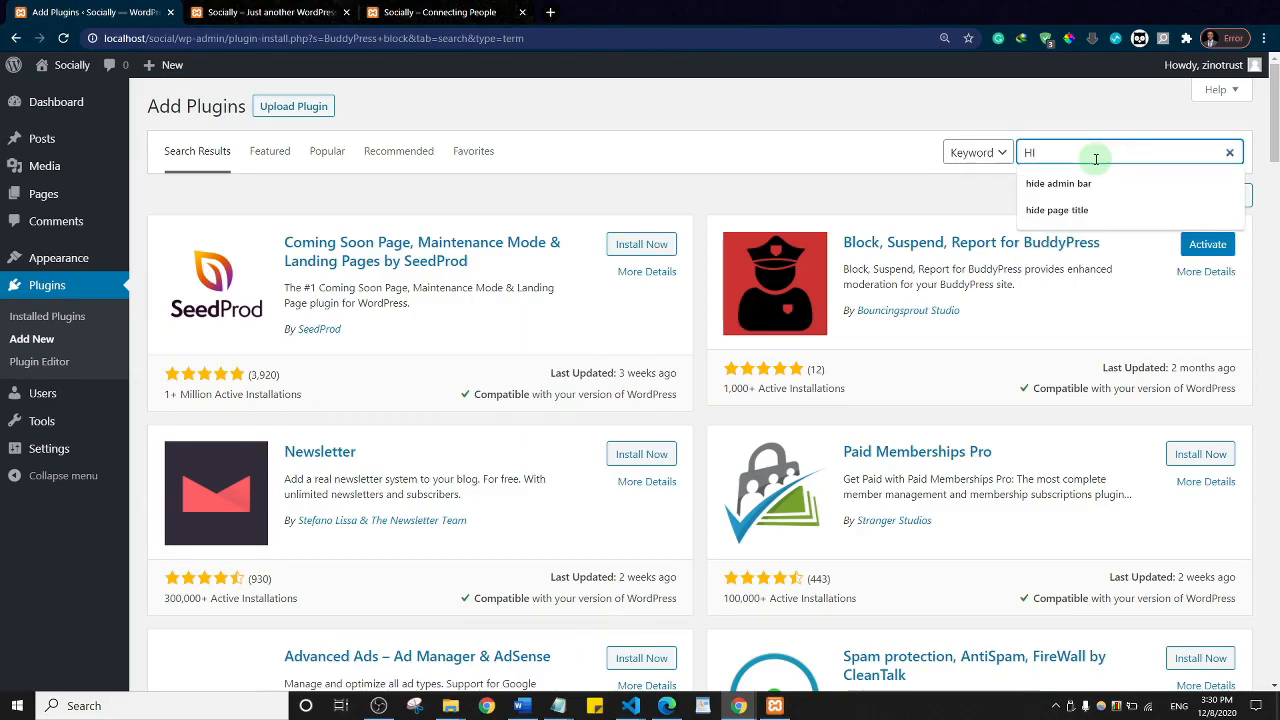
pyautogui.press('BackSpace')
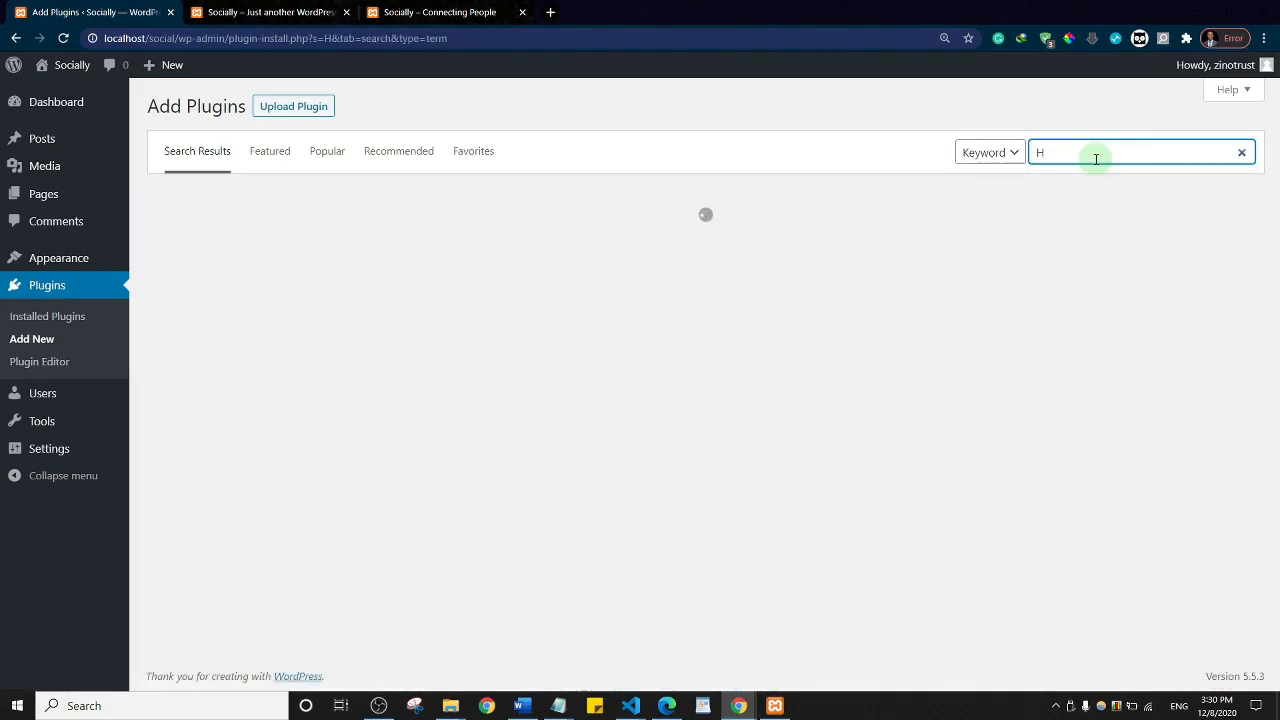
pyautogui.write('ide admin bar')
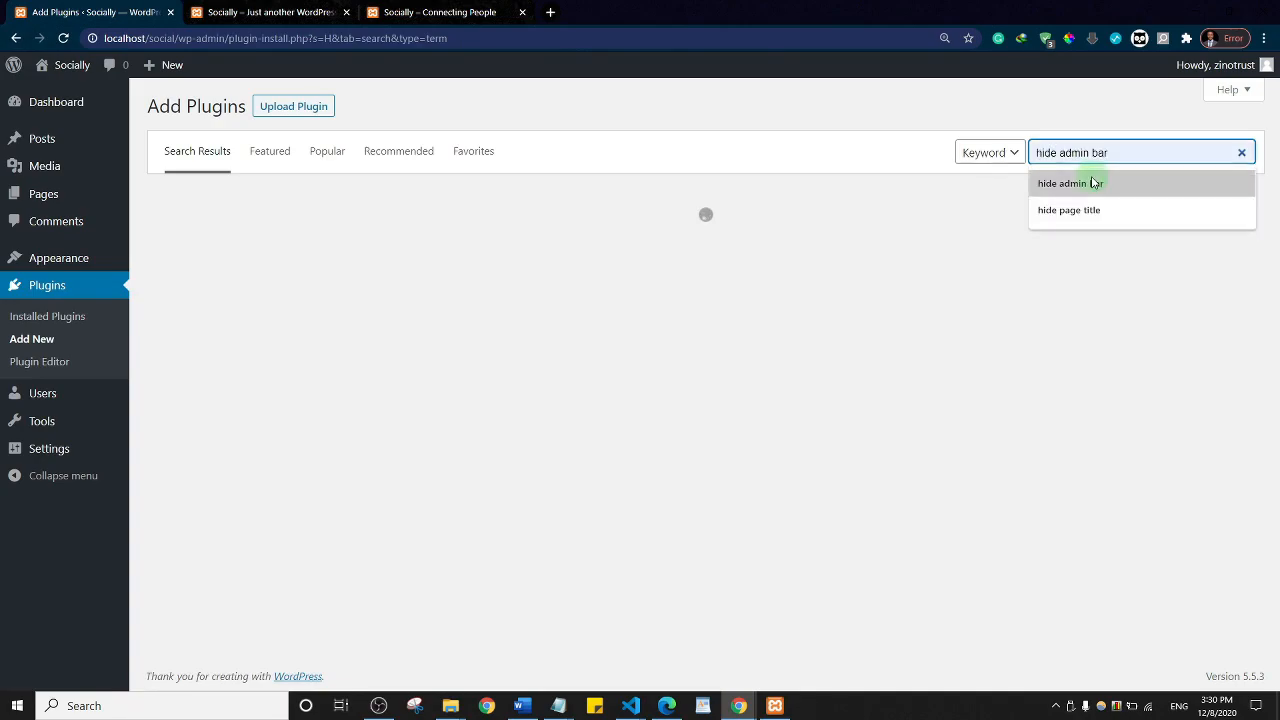
pyautogui.click(1092, 182)
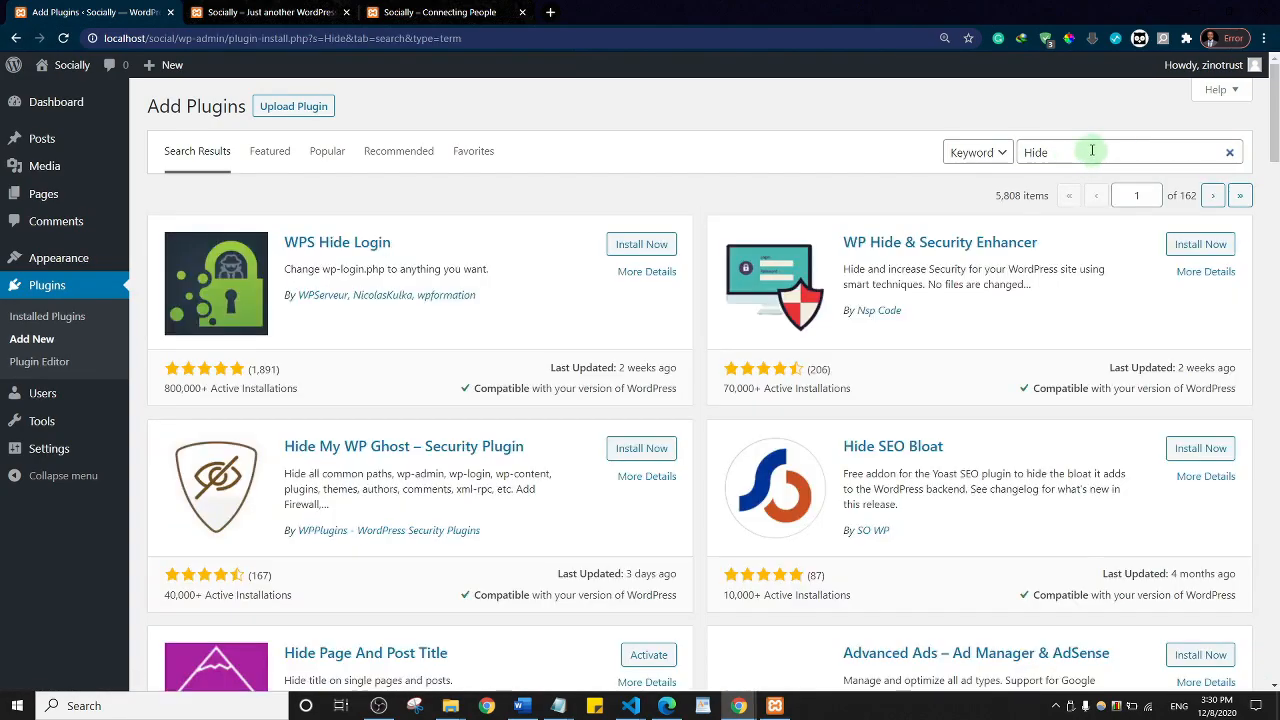
pyautogui.click(1092, 151)
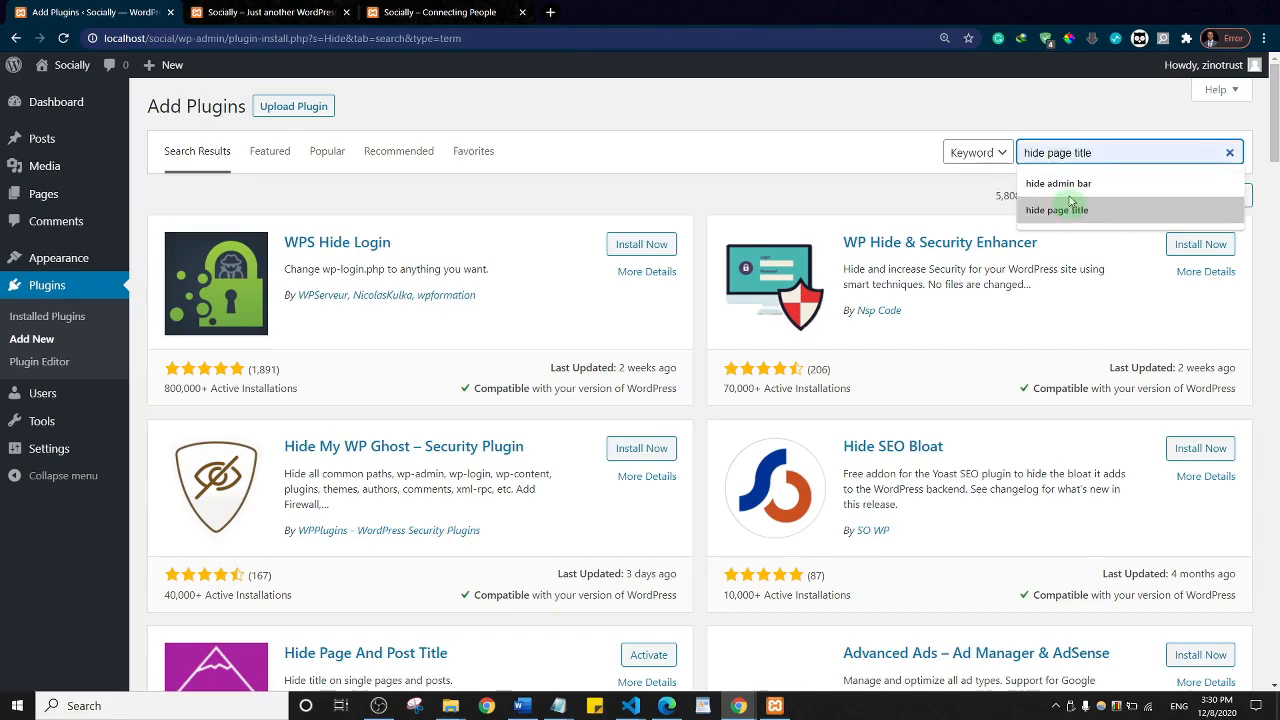
pyautogui.click(1070, 186)
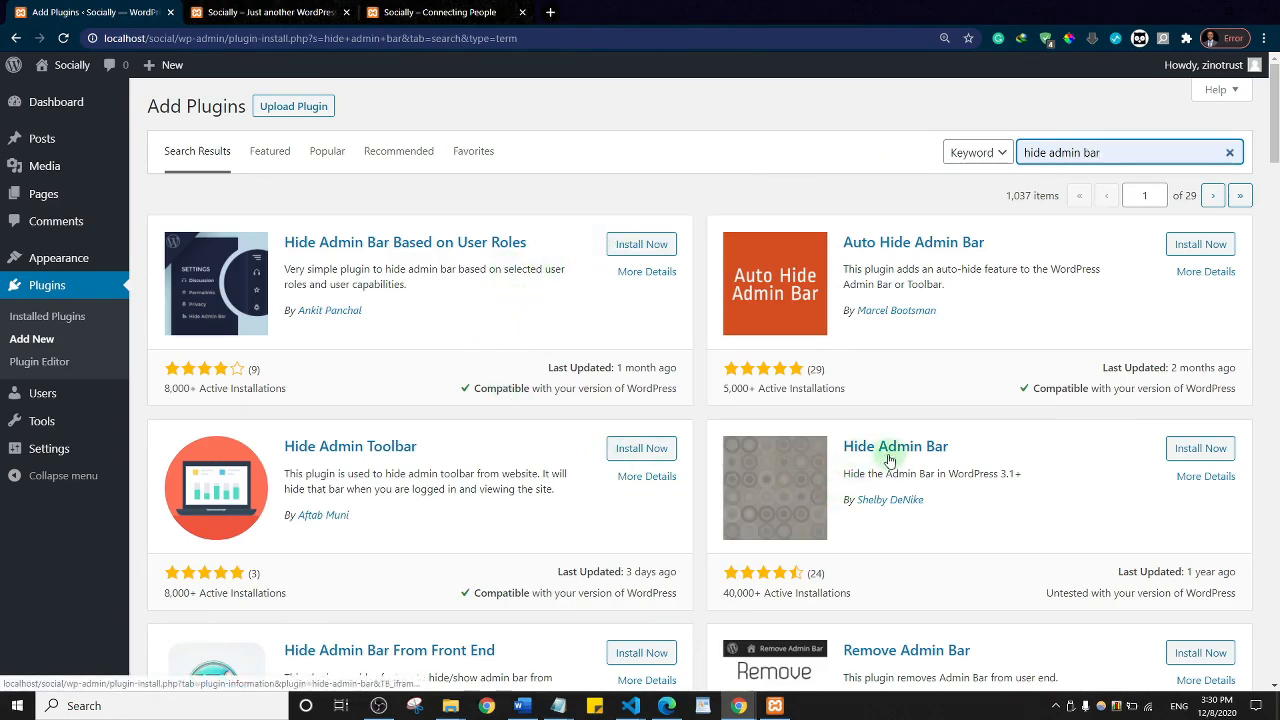
# Step: Install the Hide Admin Bar plugin and return to the Add Plugins results
pyautogui.click(1203, 449)
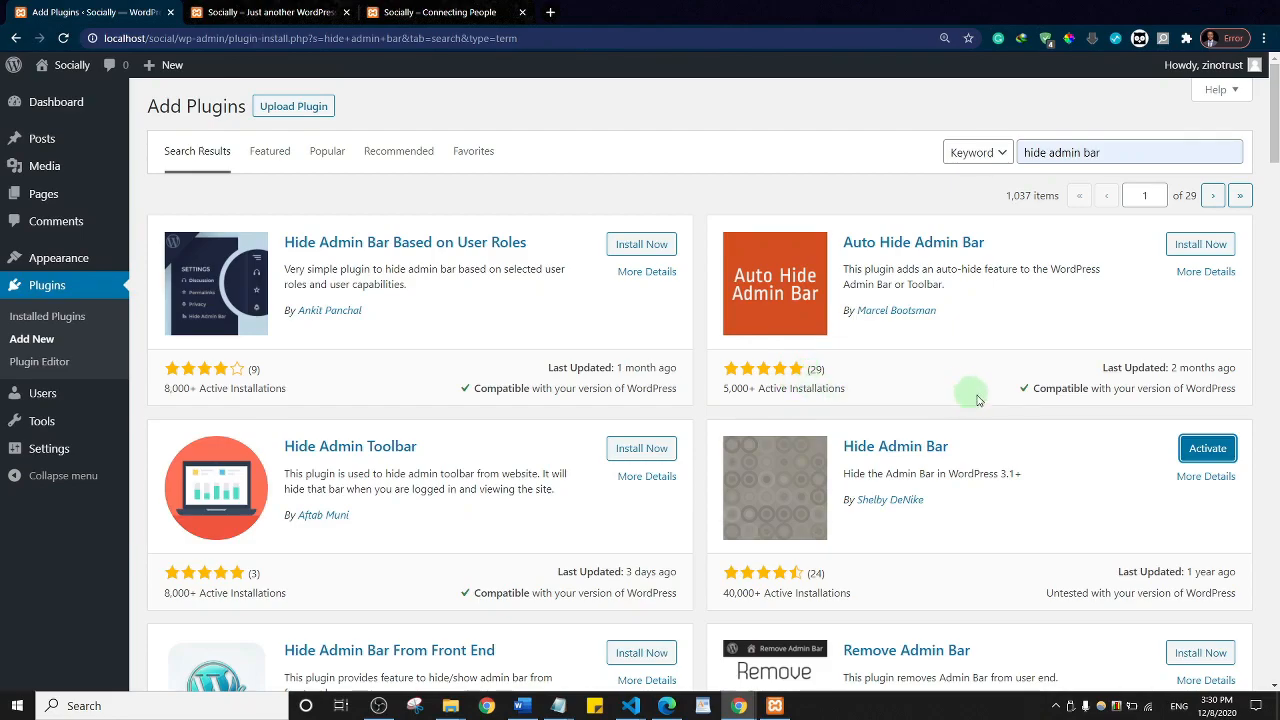
pyautogui.click(246, 8)
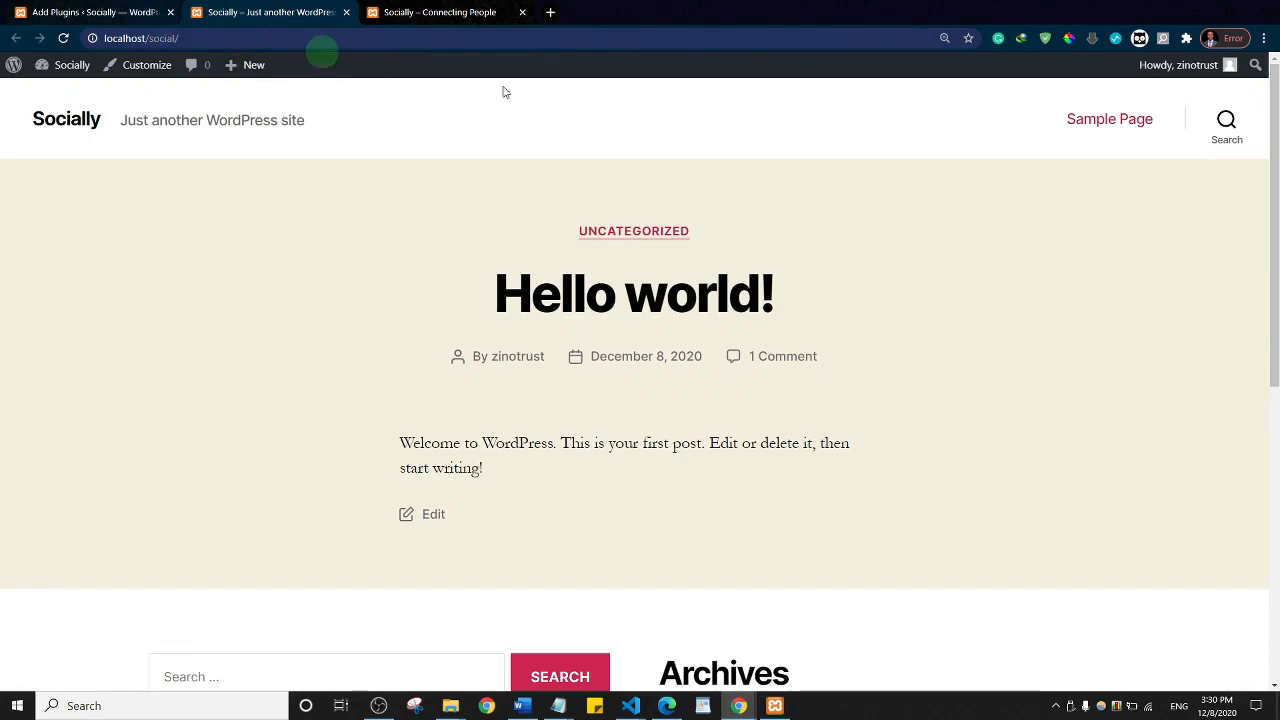
pyautogui.click(90, 12)
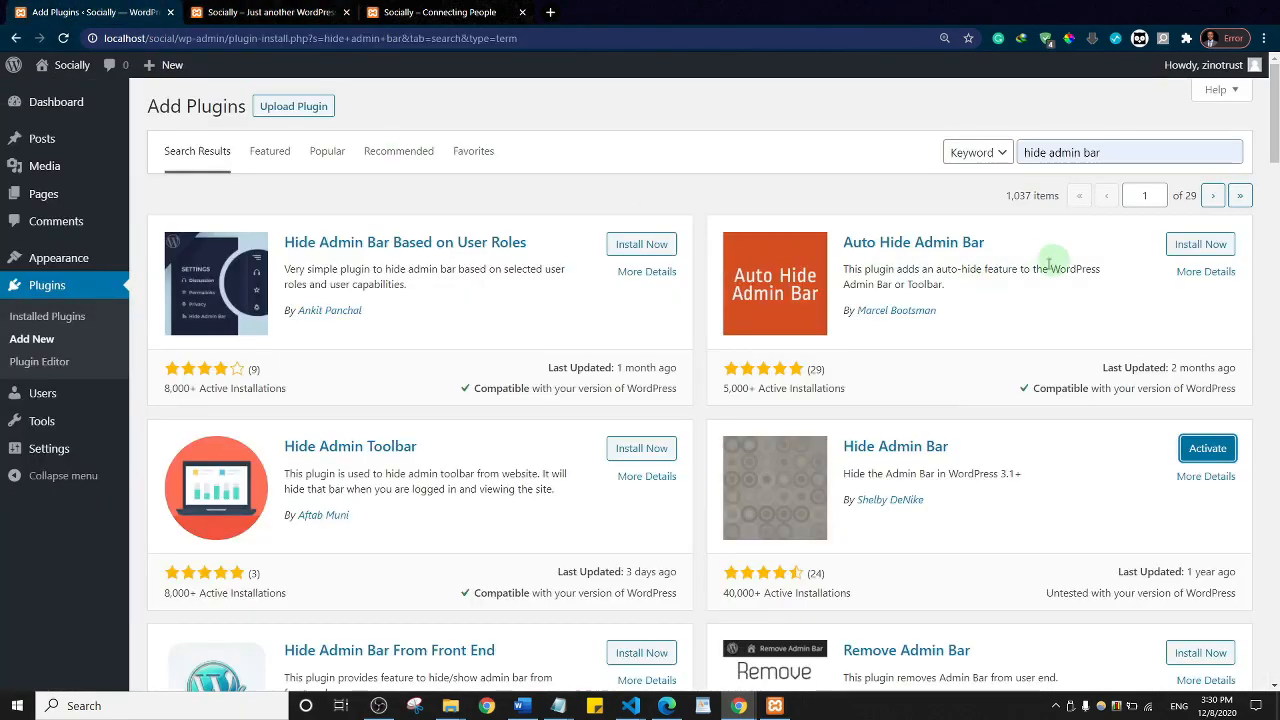
# Step: Activate Hide Admin Bar and zoom the admin page in to 125%
pyautogui.click(1205, 450)
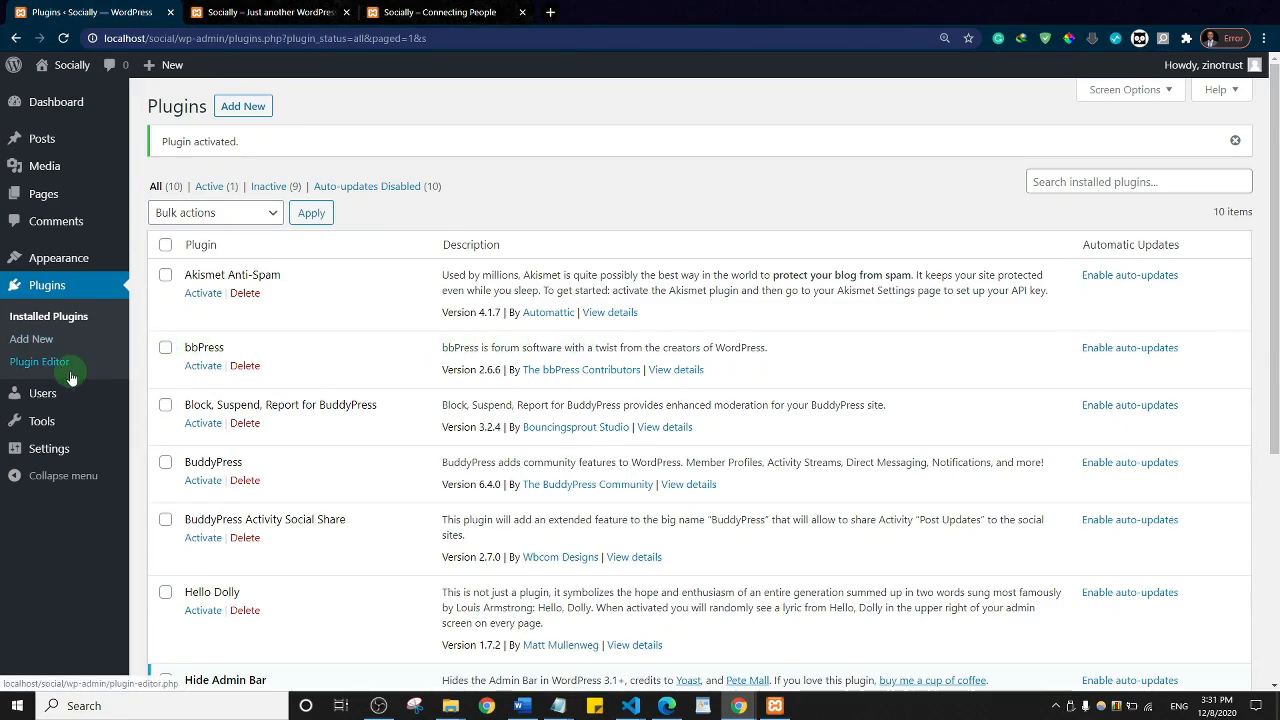
pyautogui.hotkey('ctrl', '+')
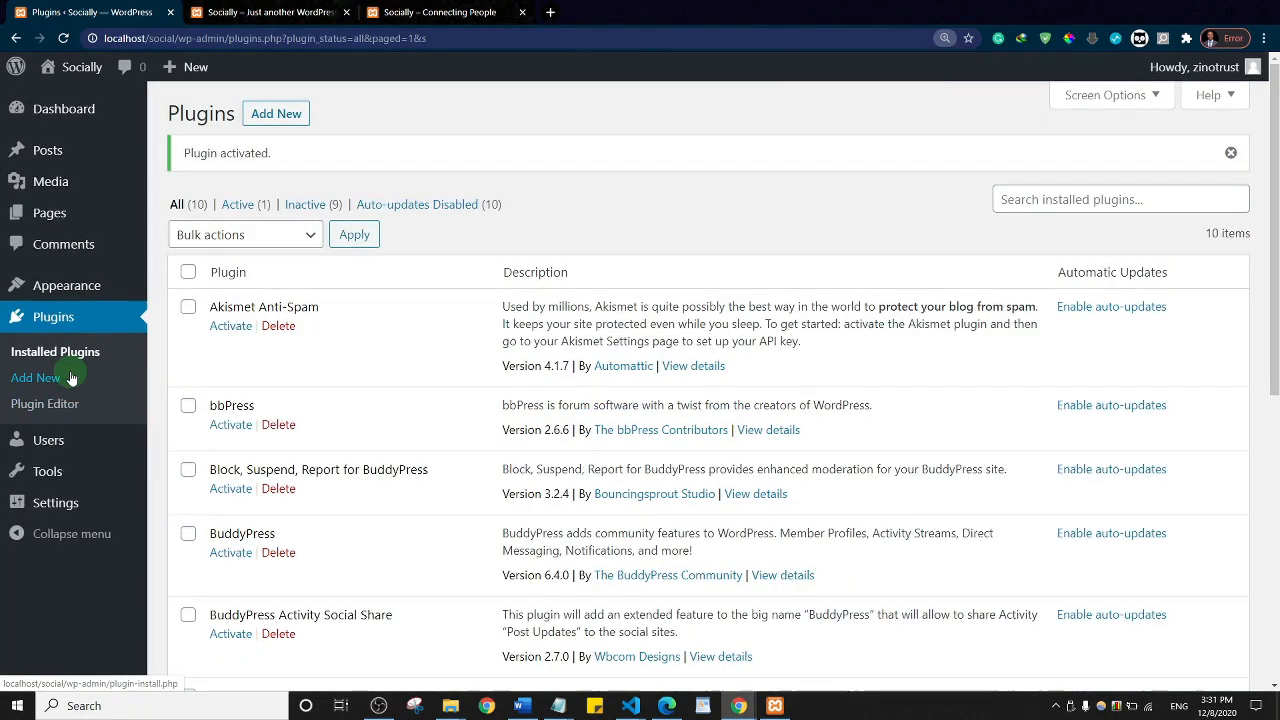
# Step: Search the theme directory for 'buddyx', then install and activate the BuddyX theme
pyautogui.moveTo(66, 286)
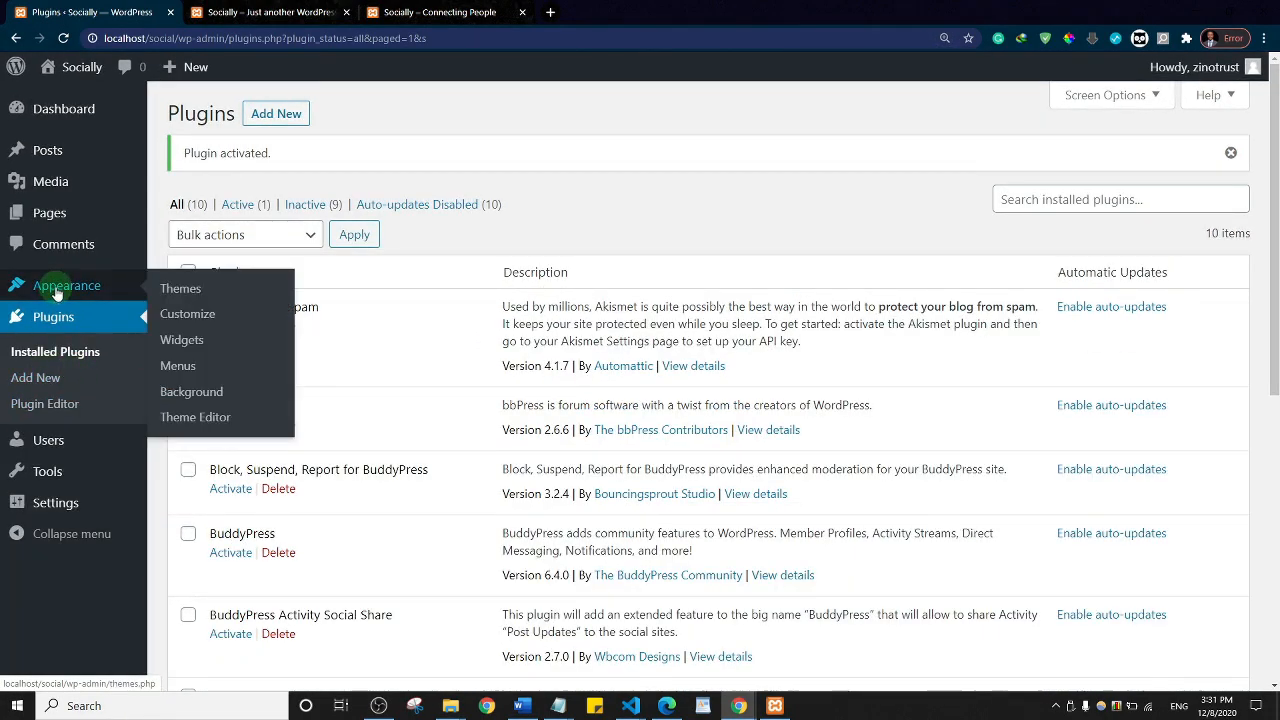
pyautogui.click(184, 290)
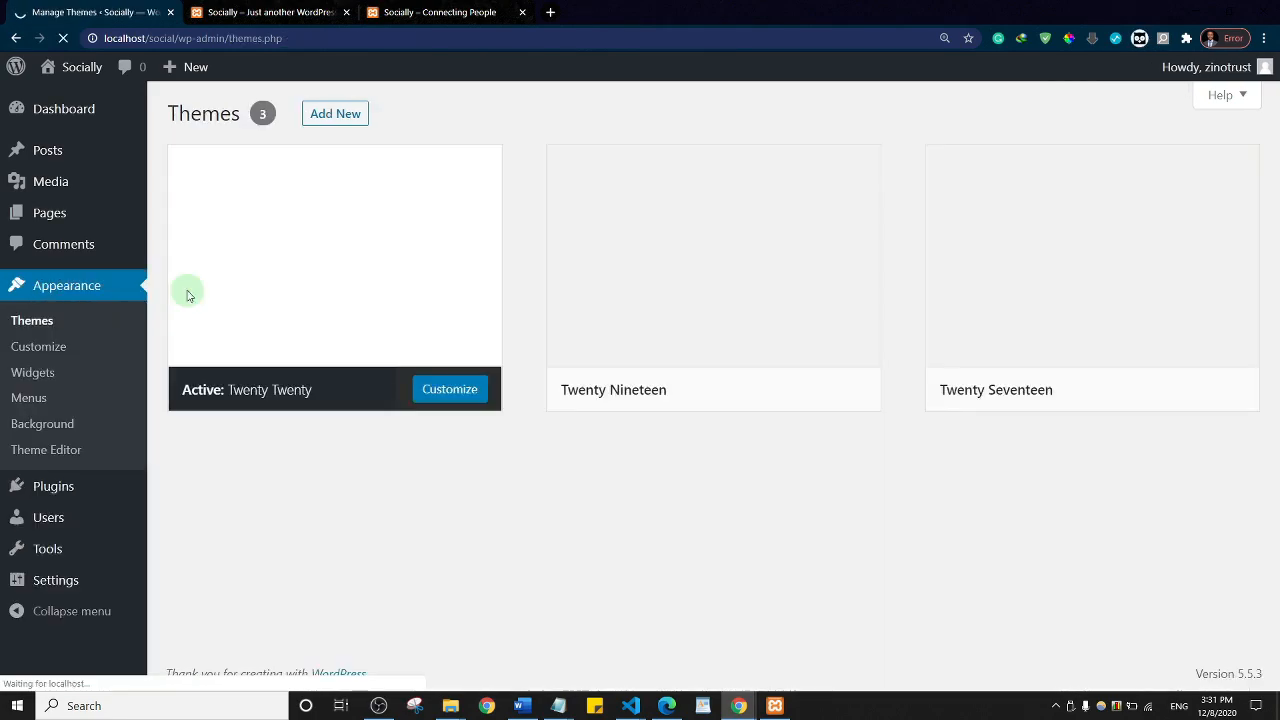
pyautogui.click(335, 115)
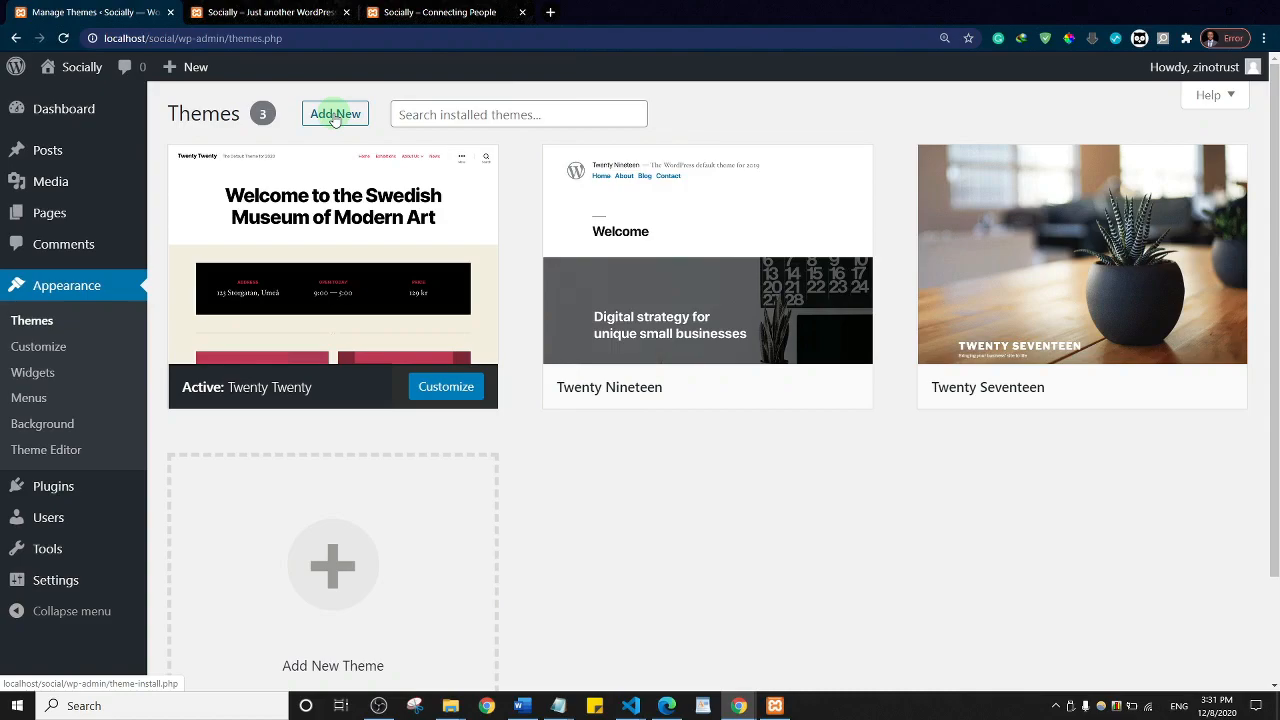
pyautogui.click(320, 113)
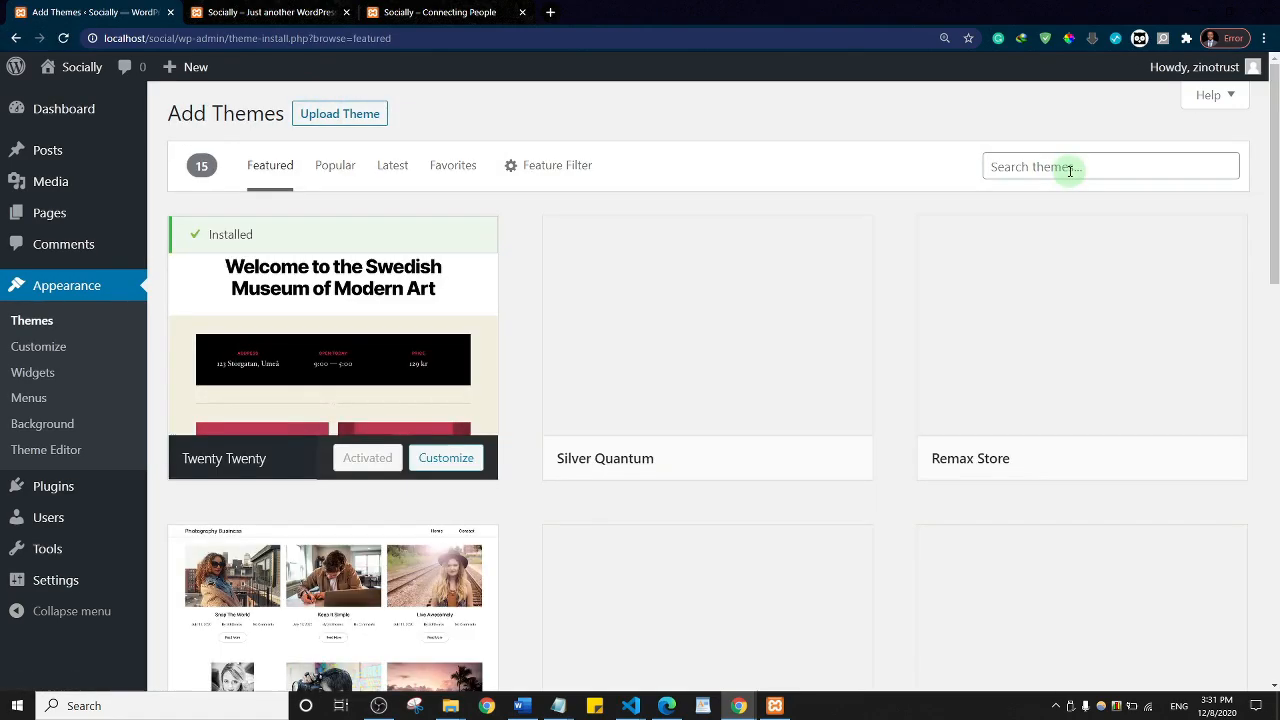
pyautogui.click(1070, 167)
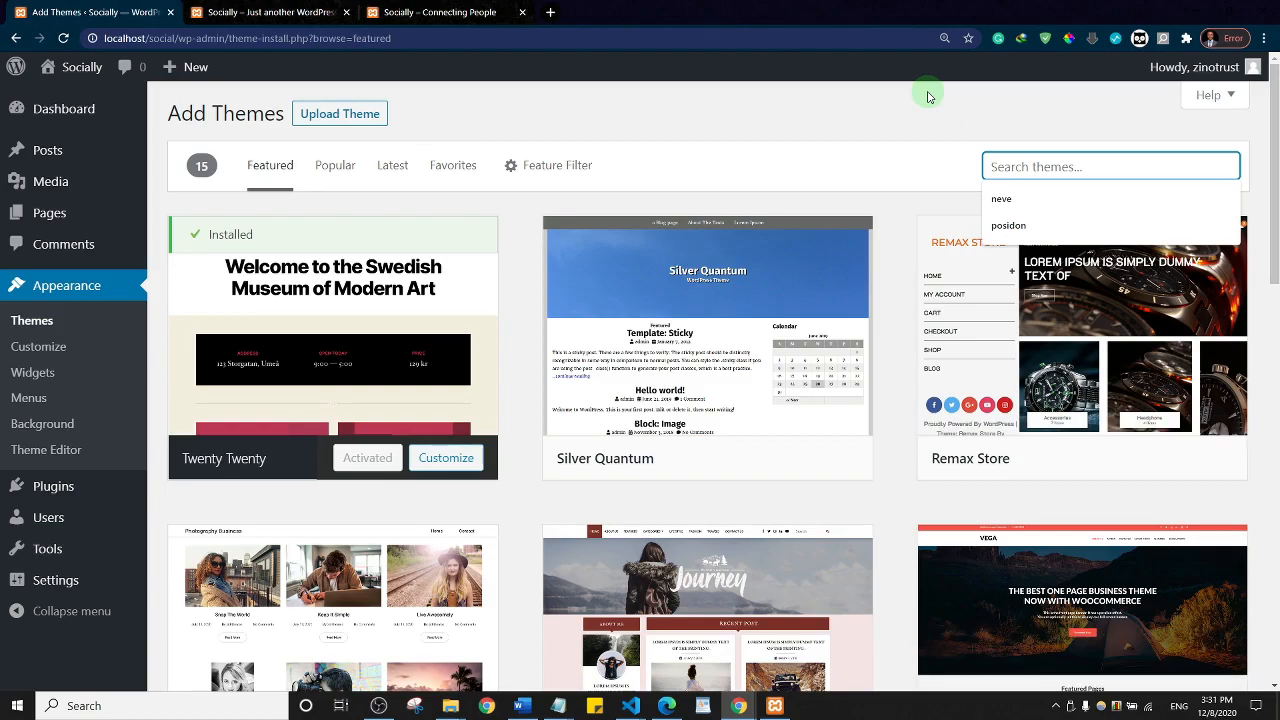
pyautogui.write('buddyx')
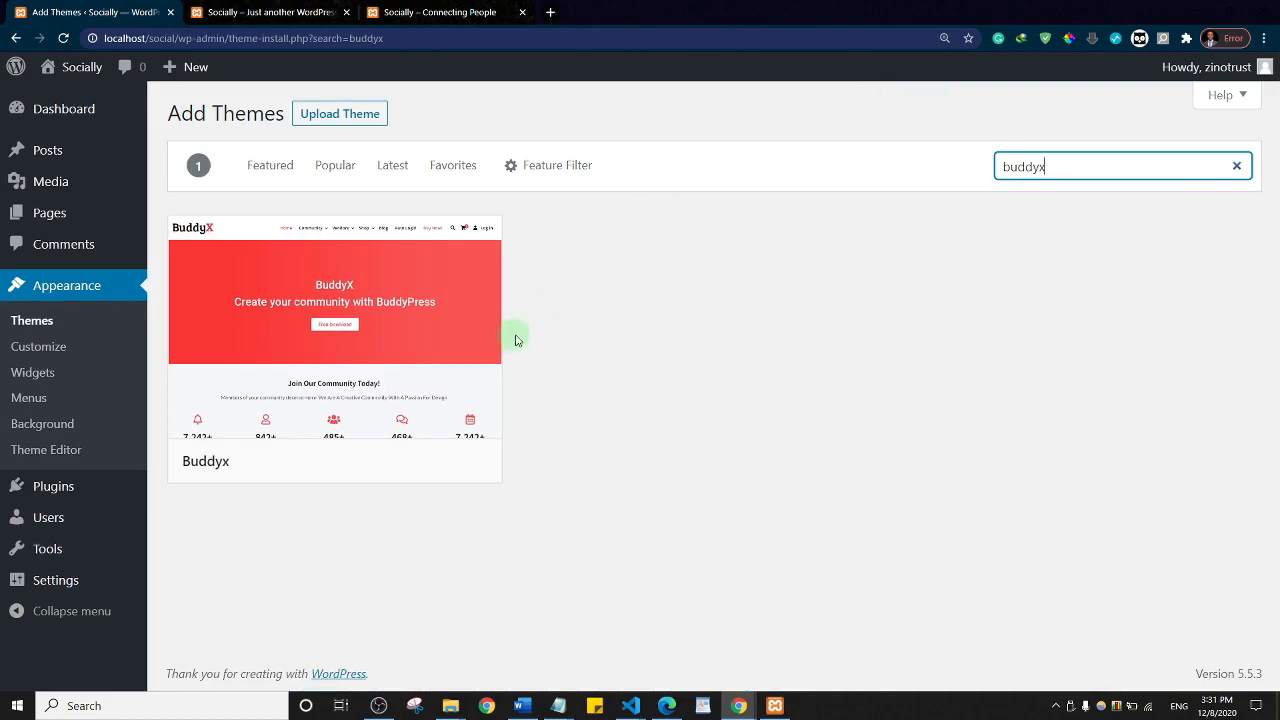
pyautogui.moveTo(400, 329)
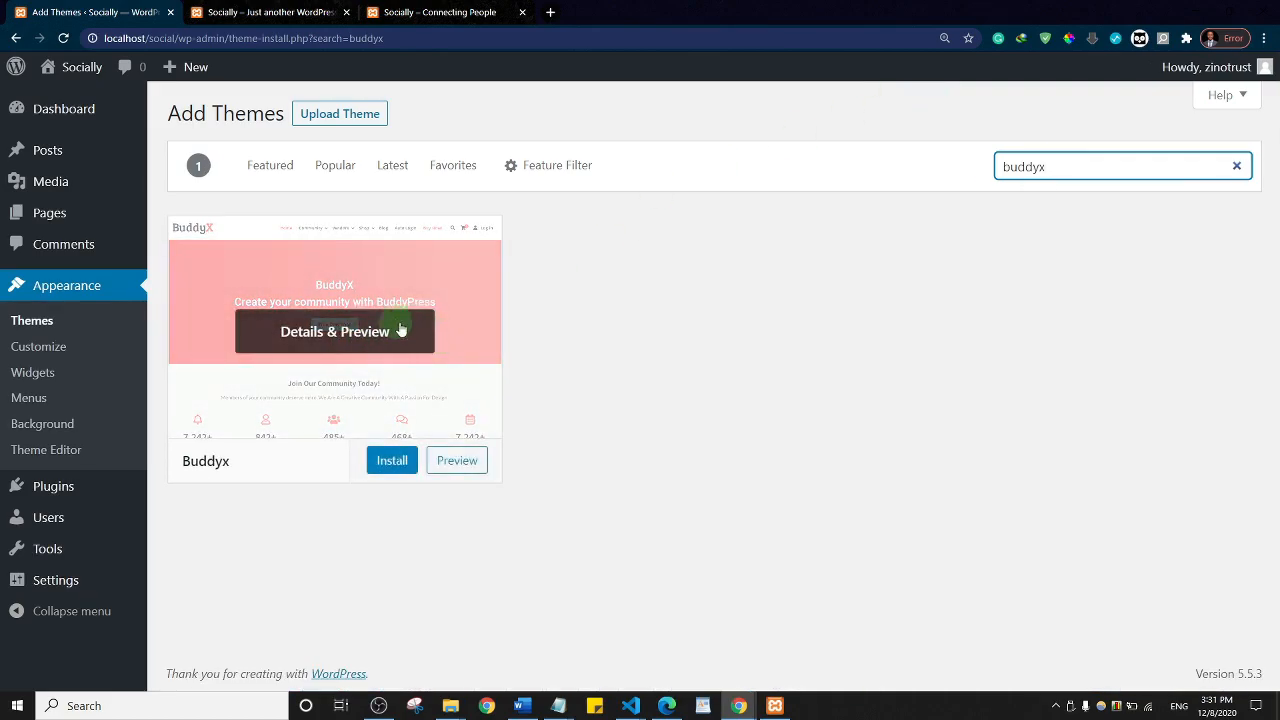
pyautogui.click(391, 461)
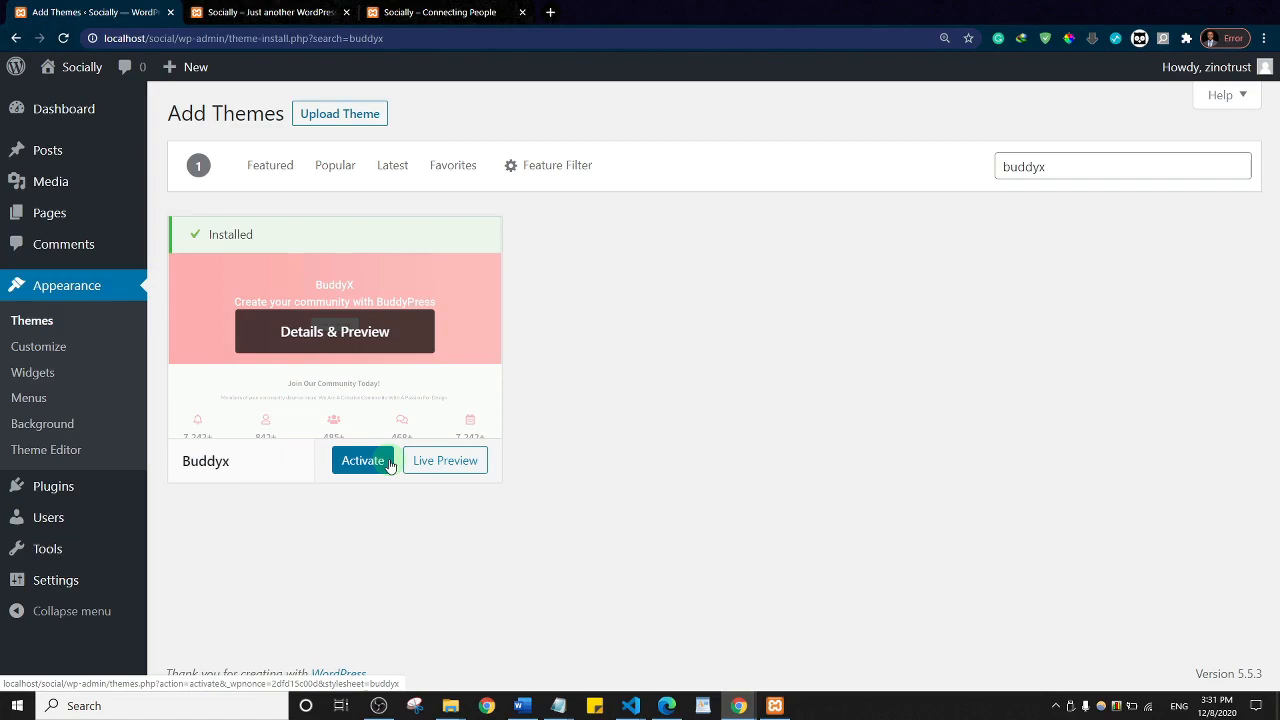
pyautogui.click(374, 464)
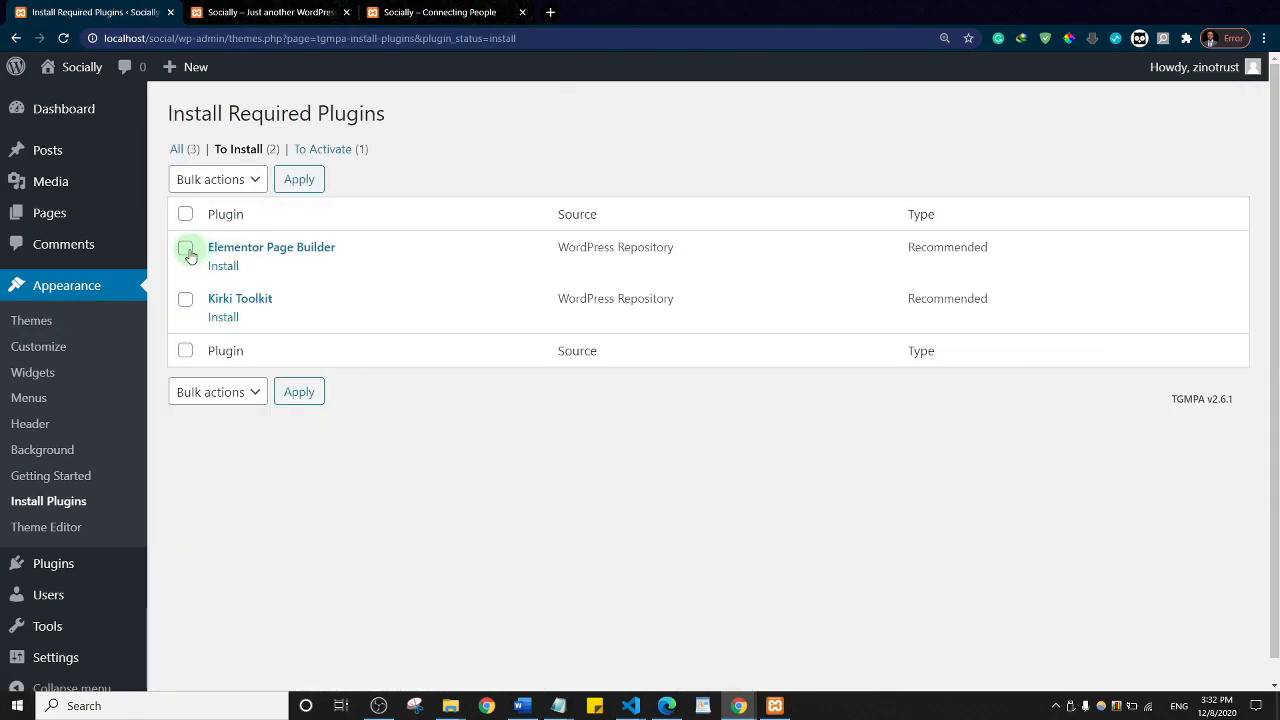
# Step: Tick Elementor Page Builder on the Install Required Plugins page
pyautogui.click(186, 249)
# Step: Also tick Kirki Toolkit and bulk-install both recommended plugins
pyautogui.click(185, 299)
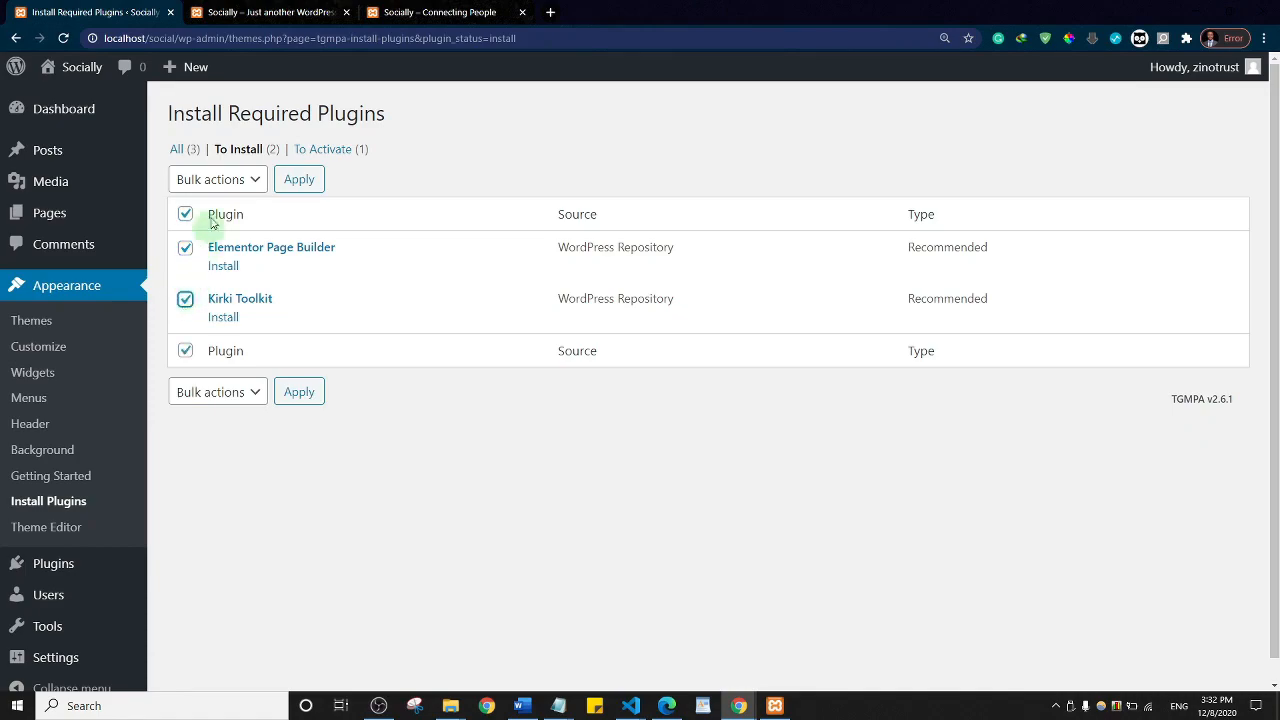
pyautogui.click(214, 179)
pyautogui.click(210, 216)
pyautogui.click(302, 182)
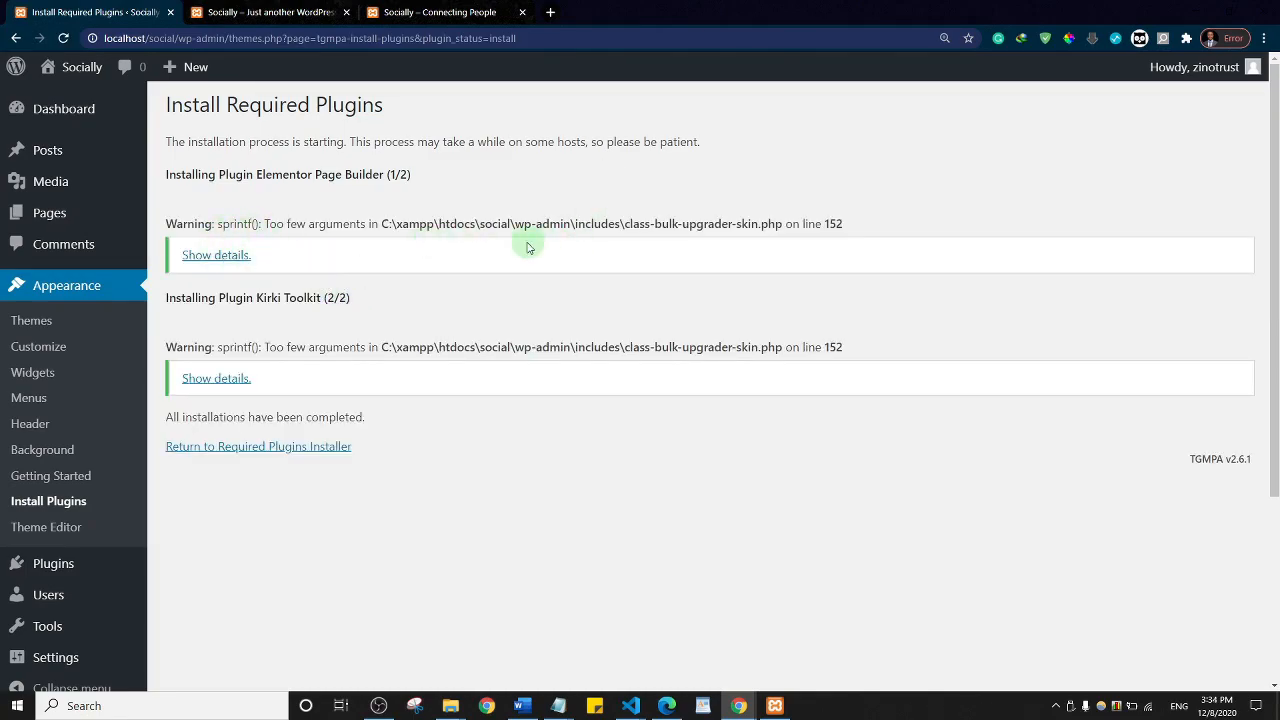
# Step: Open the Installed Plugins list and select every plugin
pyautogui.click(37, 575)
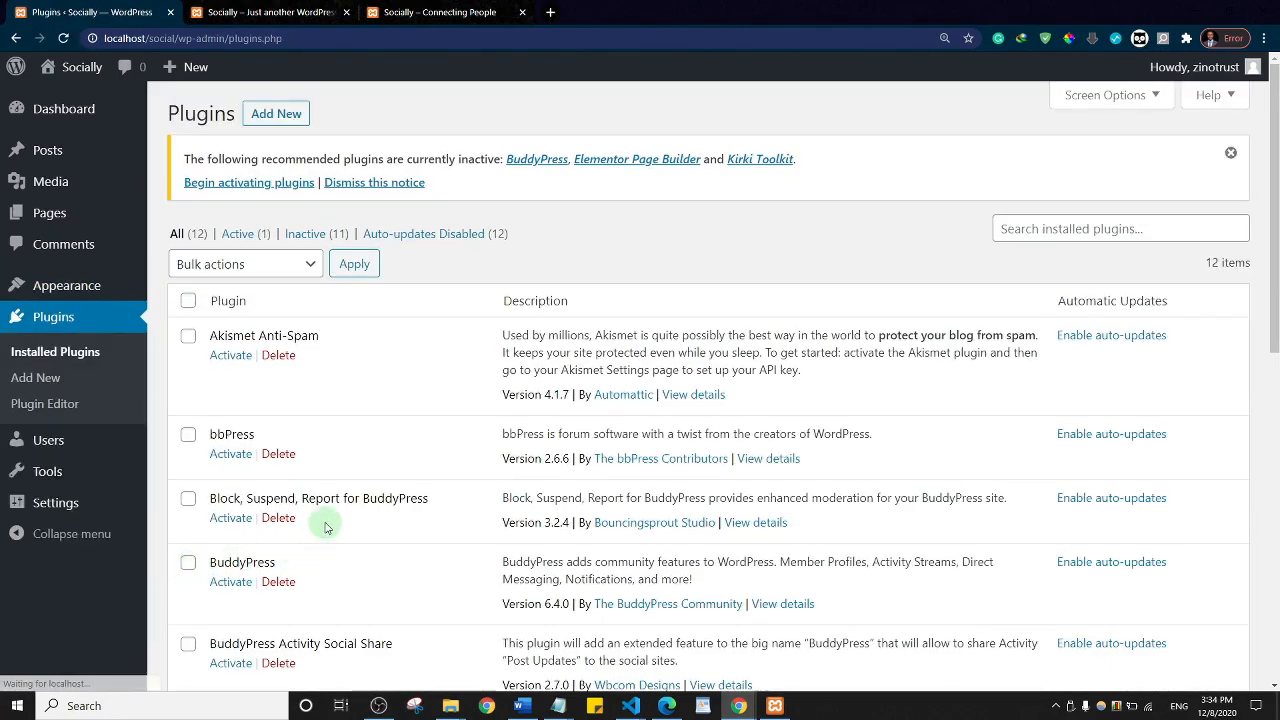
pyautogui.scroll(-5, 418, 401)
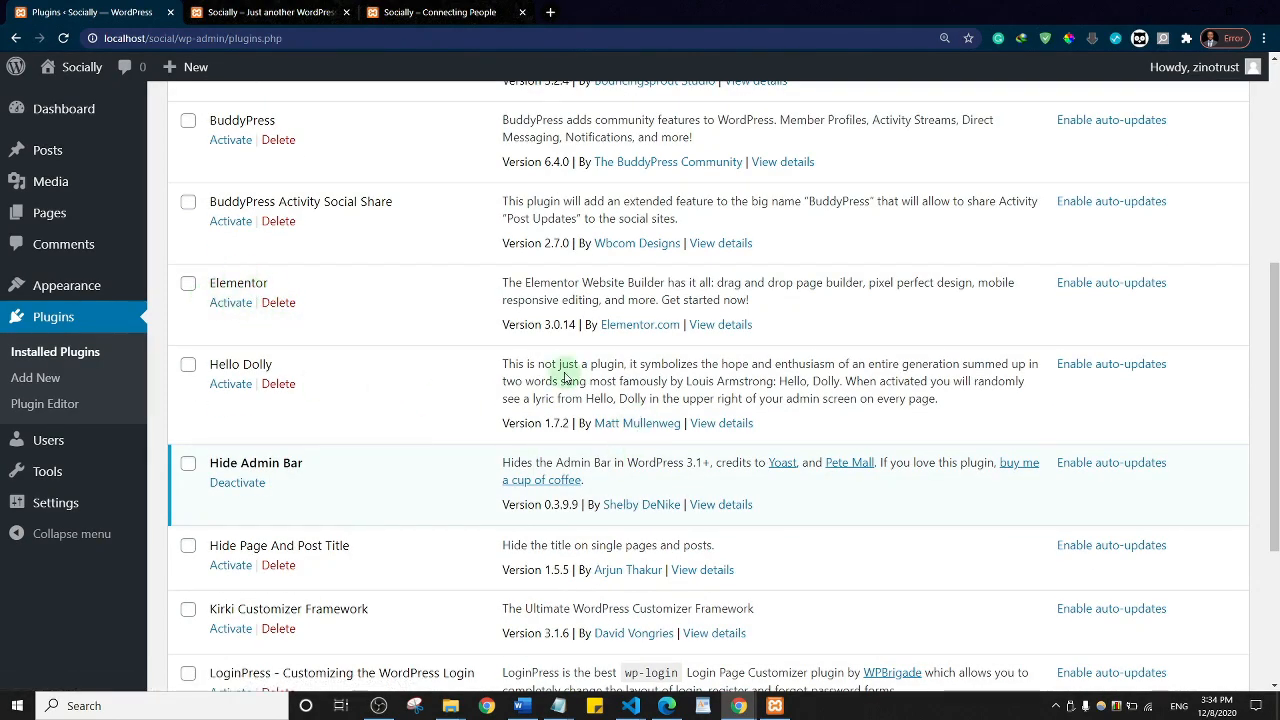
pyautogui.scroll(-3, 563, 368)
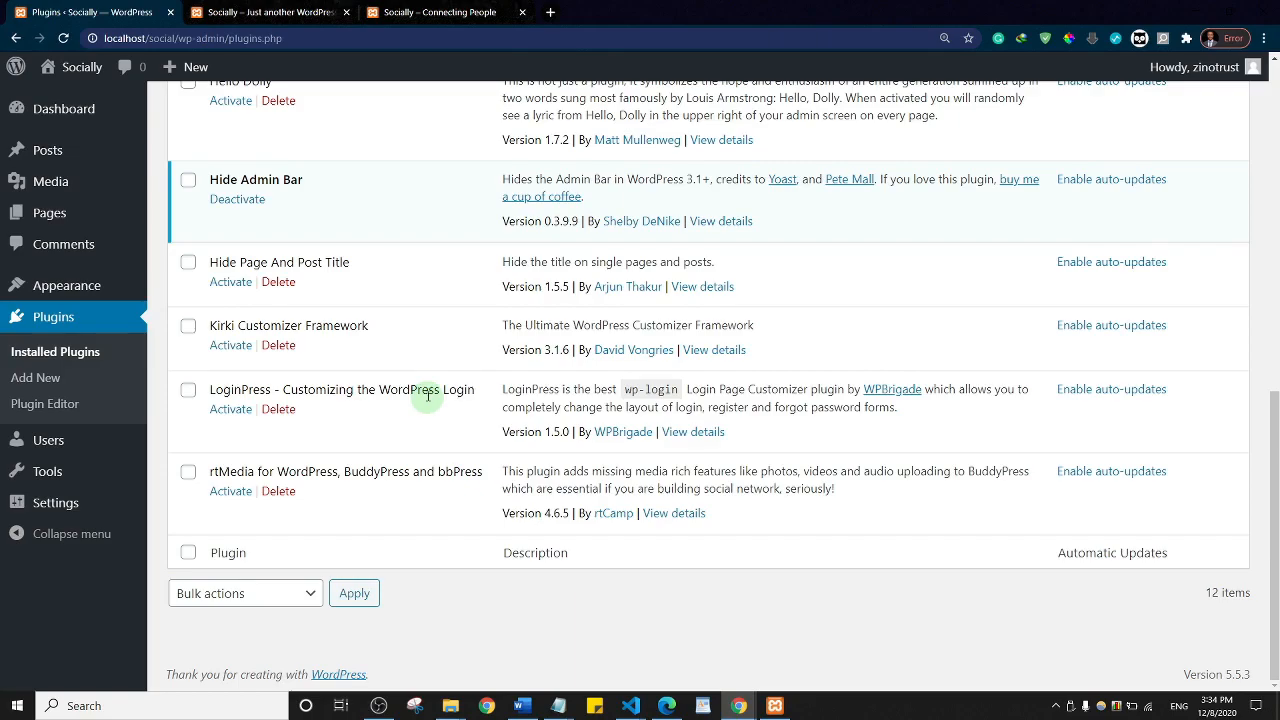
pyautogui.scroll(10, 427, 397)
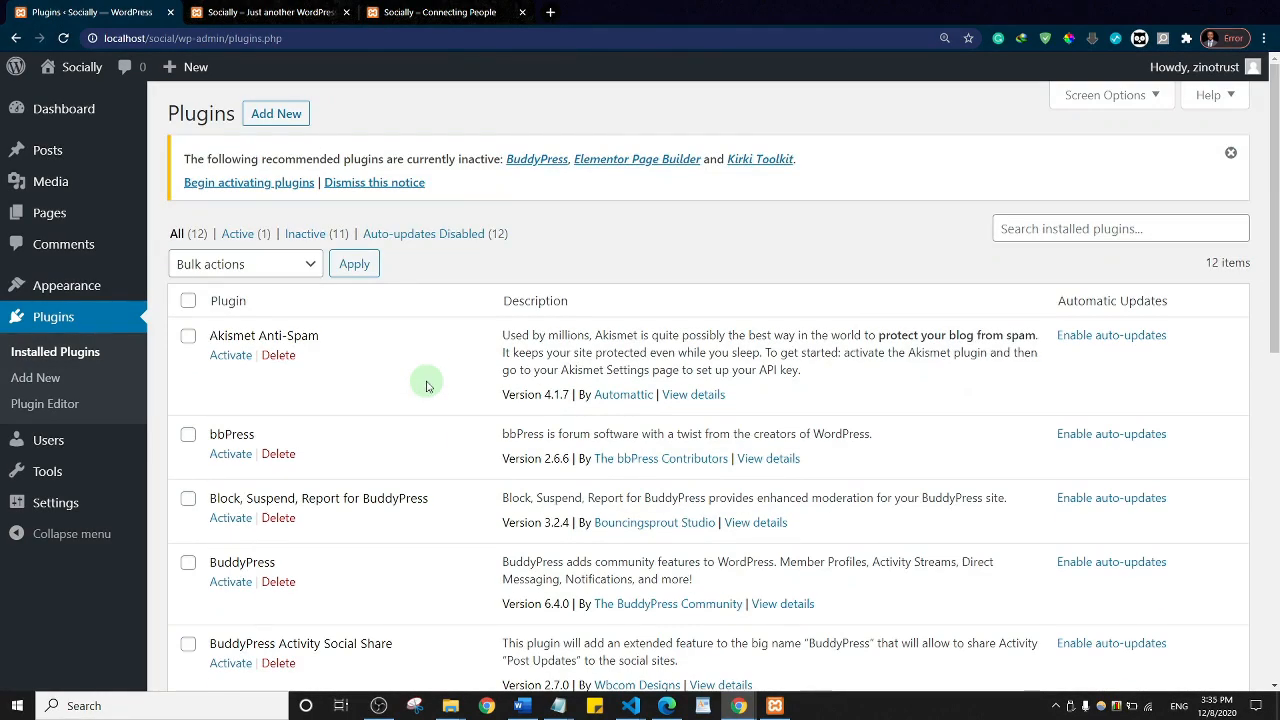
pyautogui.click(298, 268)
pyautogui.click(456, 259)
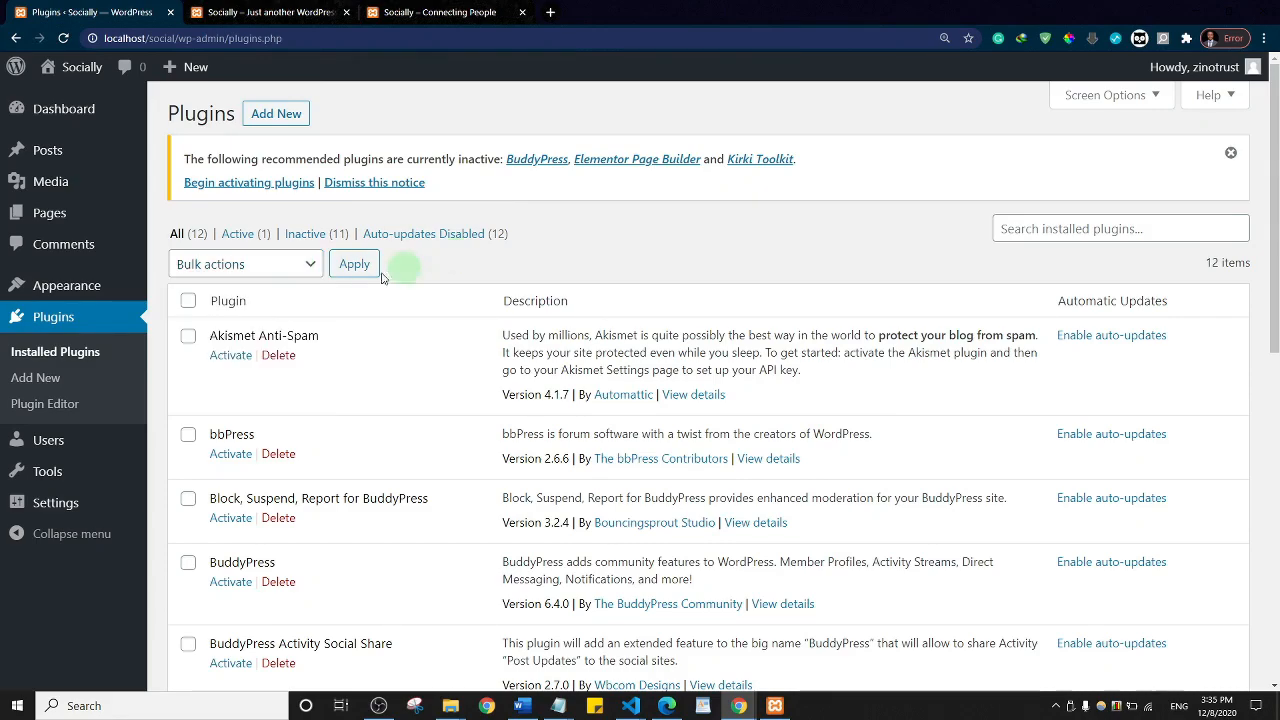
pyautogui.click(188, 301)
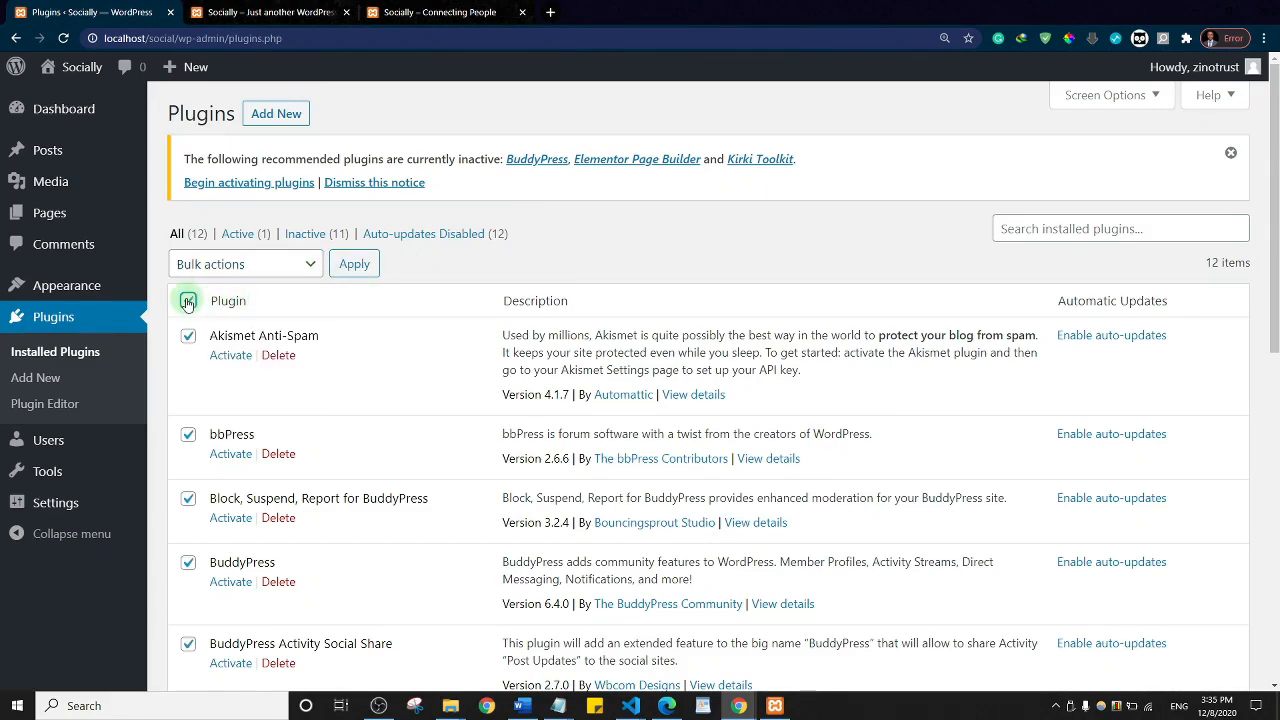
# Step: Bulk-activate the selected plugins, leaving out the already active Hide Admin Bar
pyautogui.click(314, 272)
pyautogui.click(248, 304)
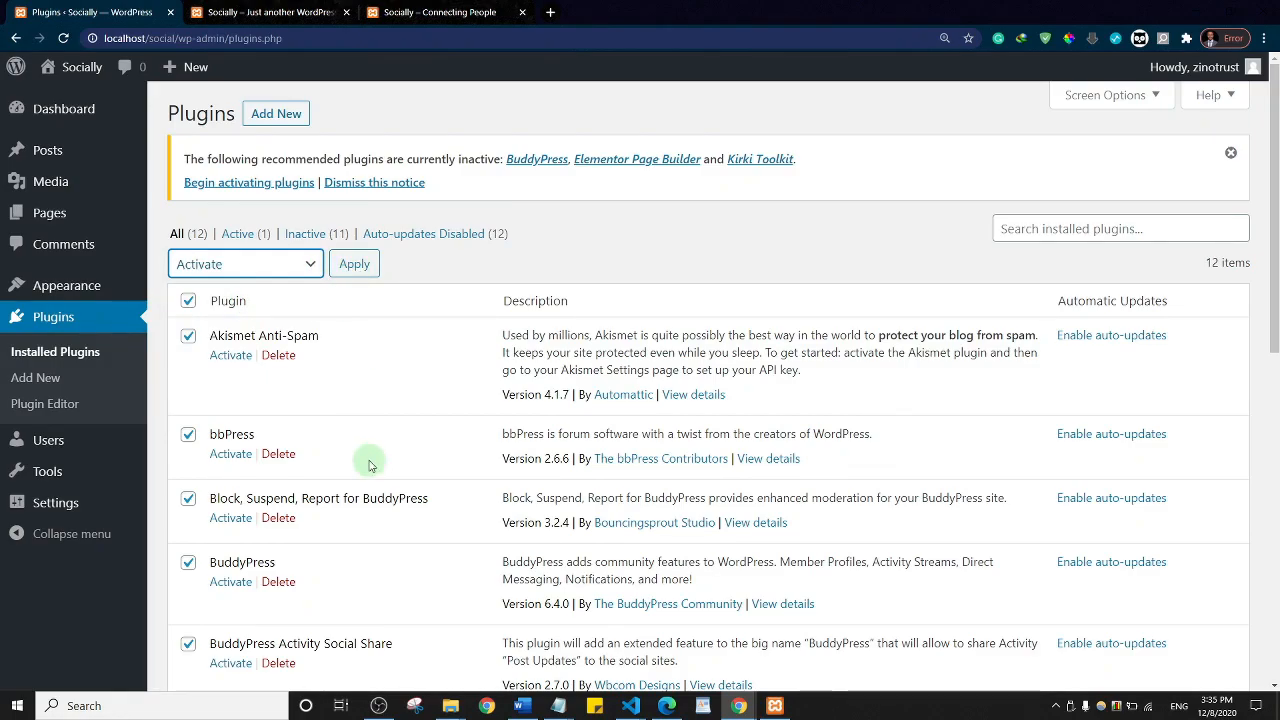
pyautogui.scroll(-4, 366, 457)
pyautogui.click(189, 467)
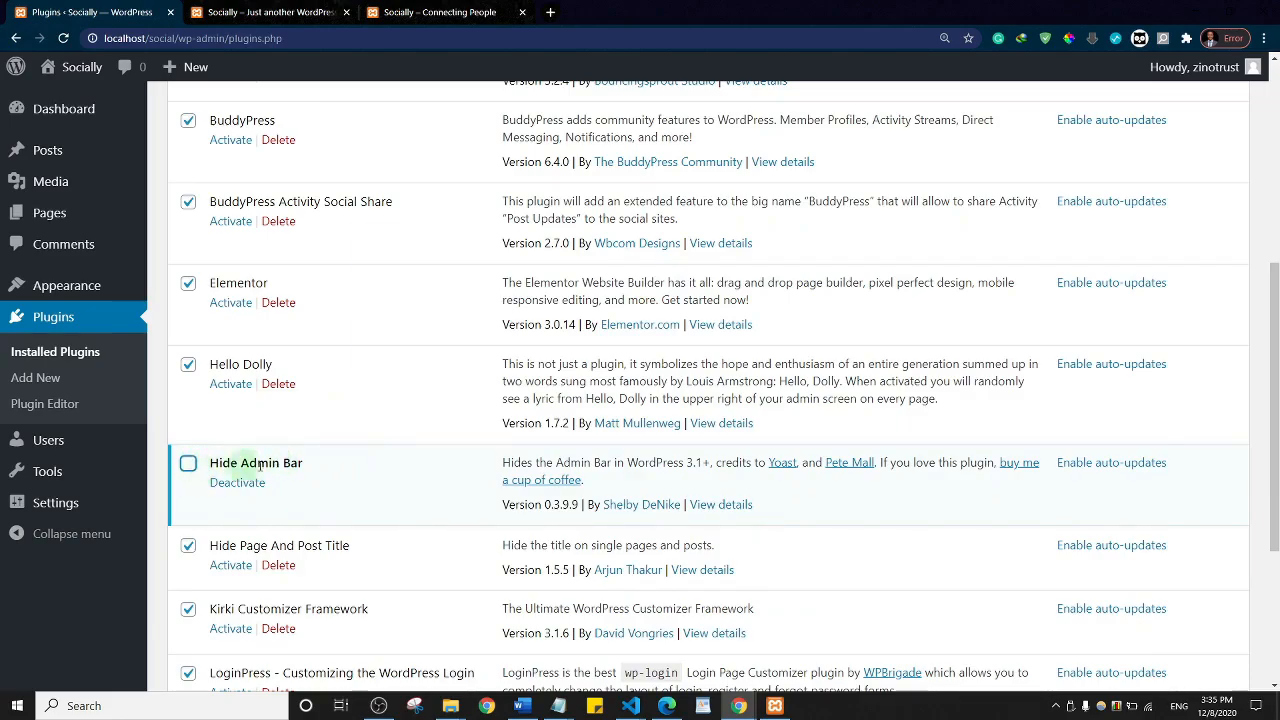
pyautogui.scroll(-3, 408, 392)
pyautogui.scroll(8, 409, 389)
pyautogui.click(356, 265)
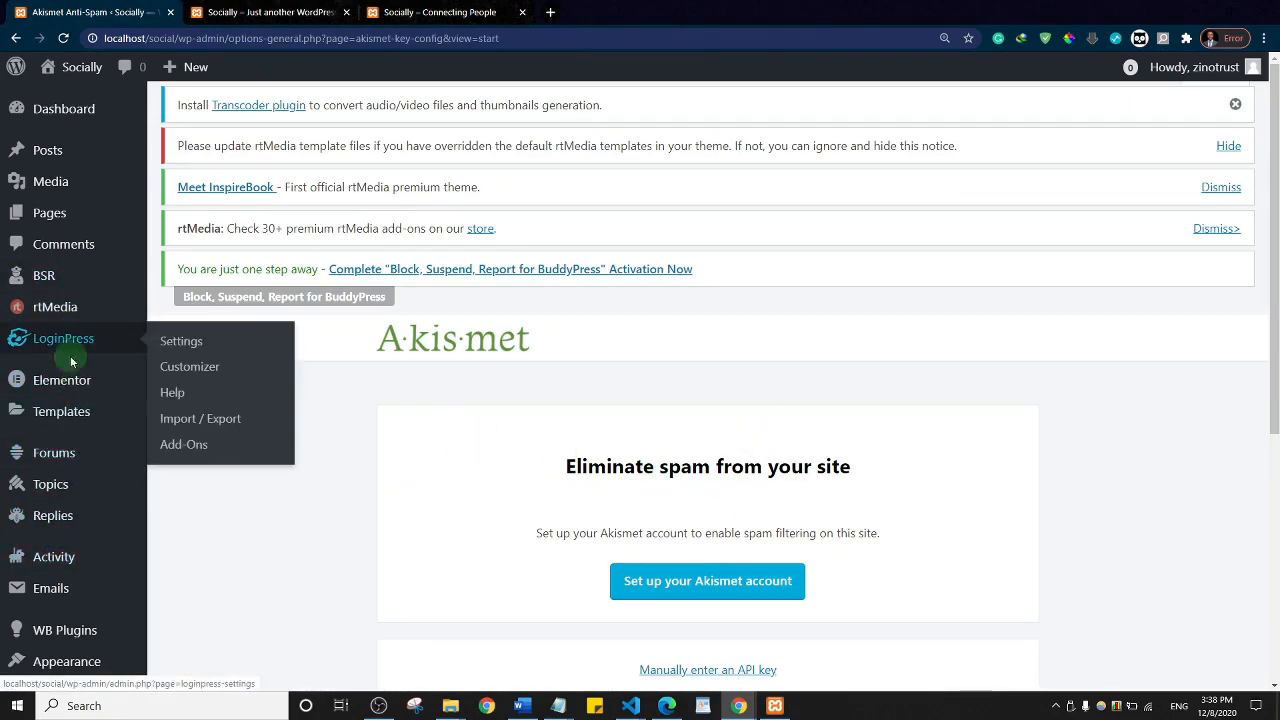
# Step: Return to the plugins list and hide the rtMedia template and InspireBook theme notices
pyautogui.scroll(-5, 49, 356)
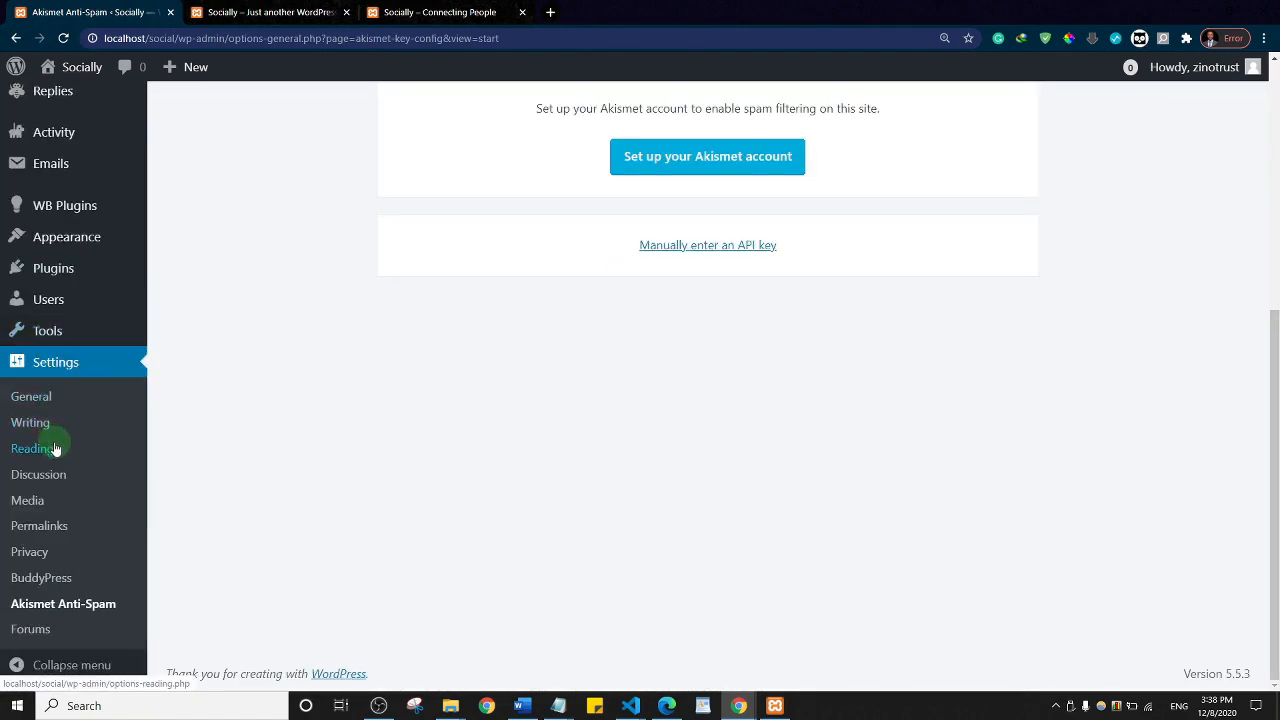
pyautogui.click(53, 270)
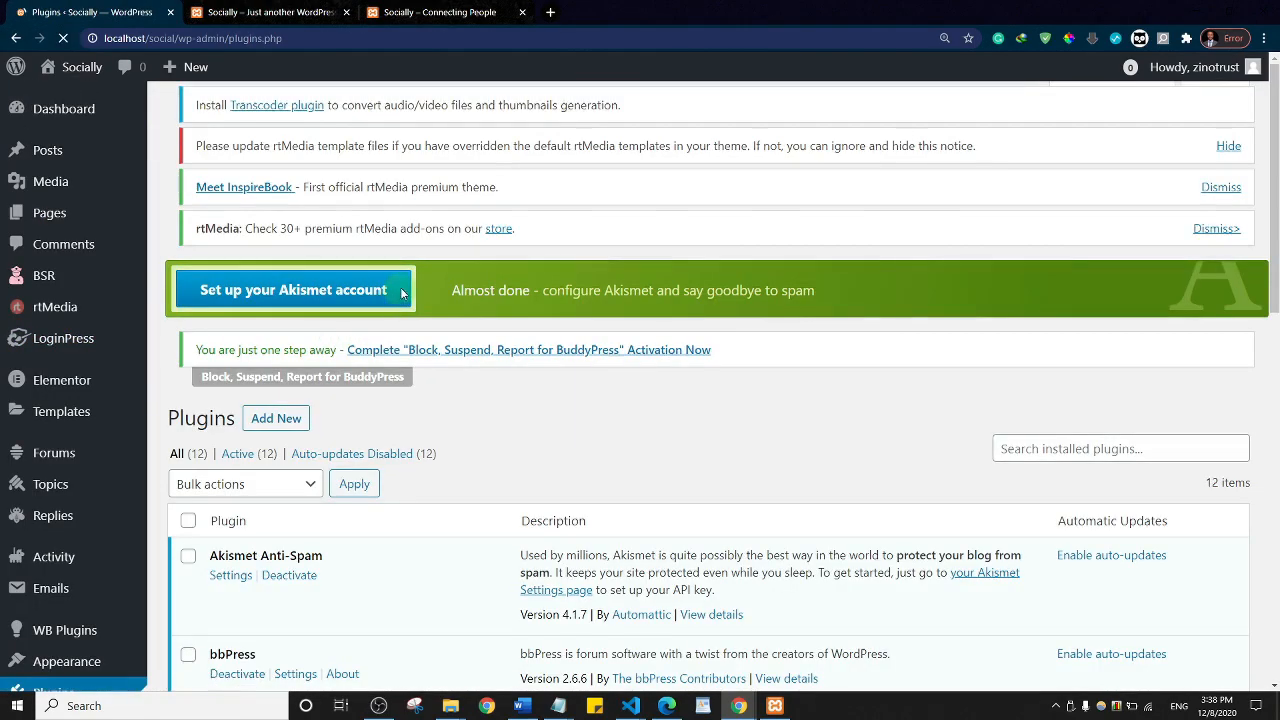
pyautogui.scroll(-10, 681, 316)
pyautogui.scroll(-2, 681, 318)
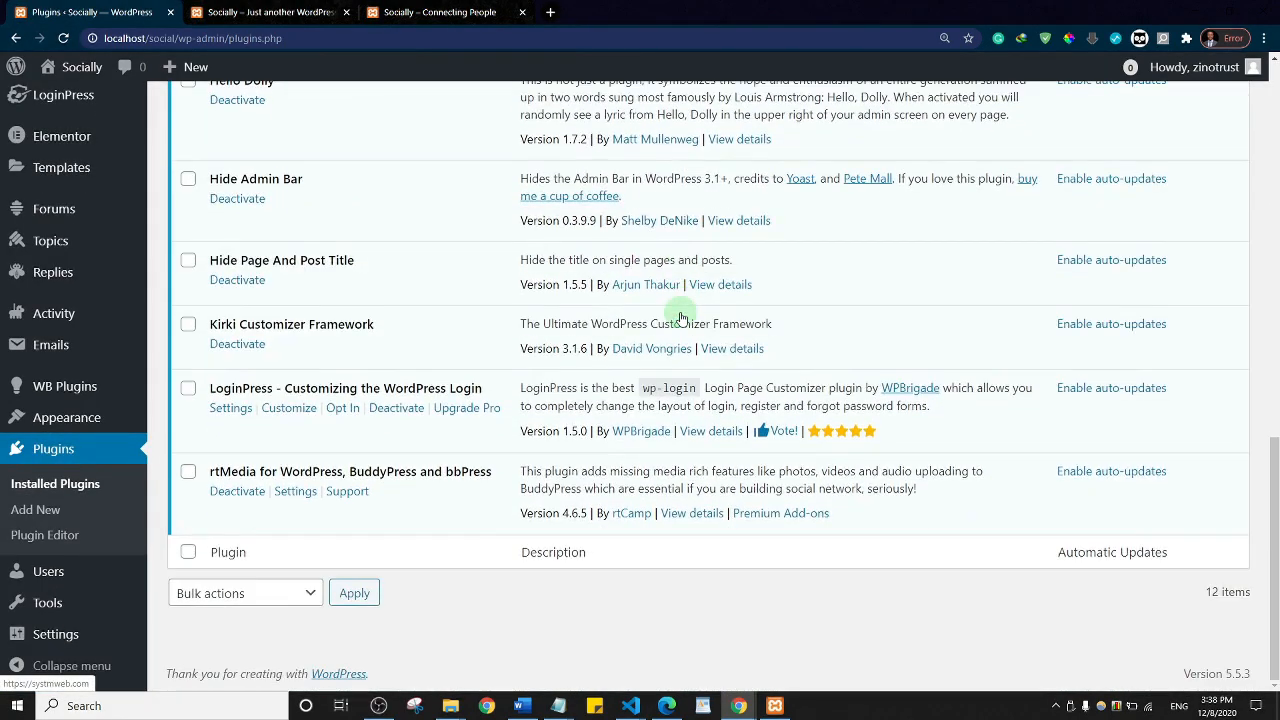
pyautogui.scroll(10, 681, 318)
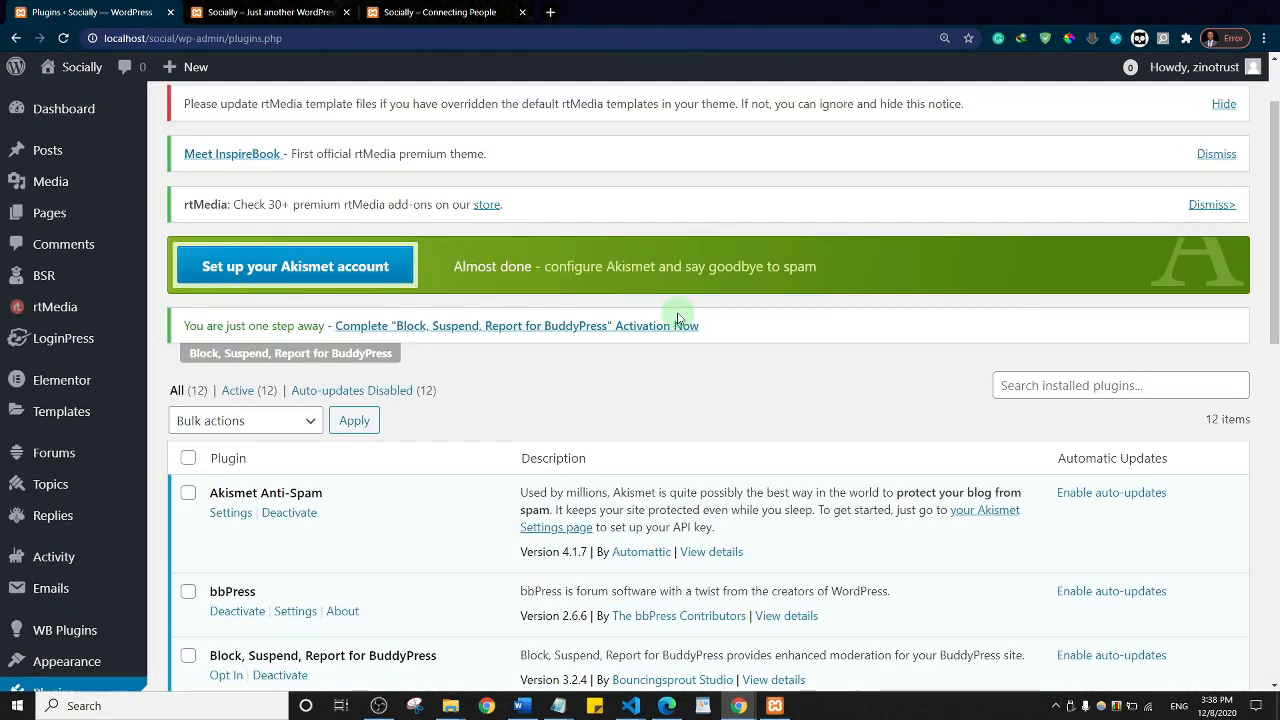
pyautogui.scroll(2, 670, 305)
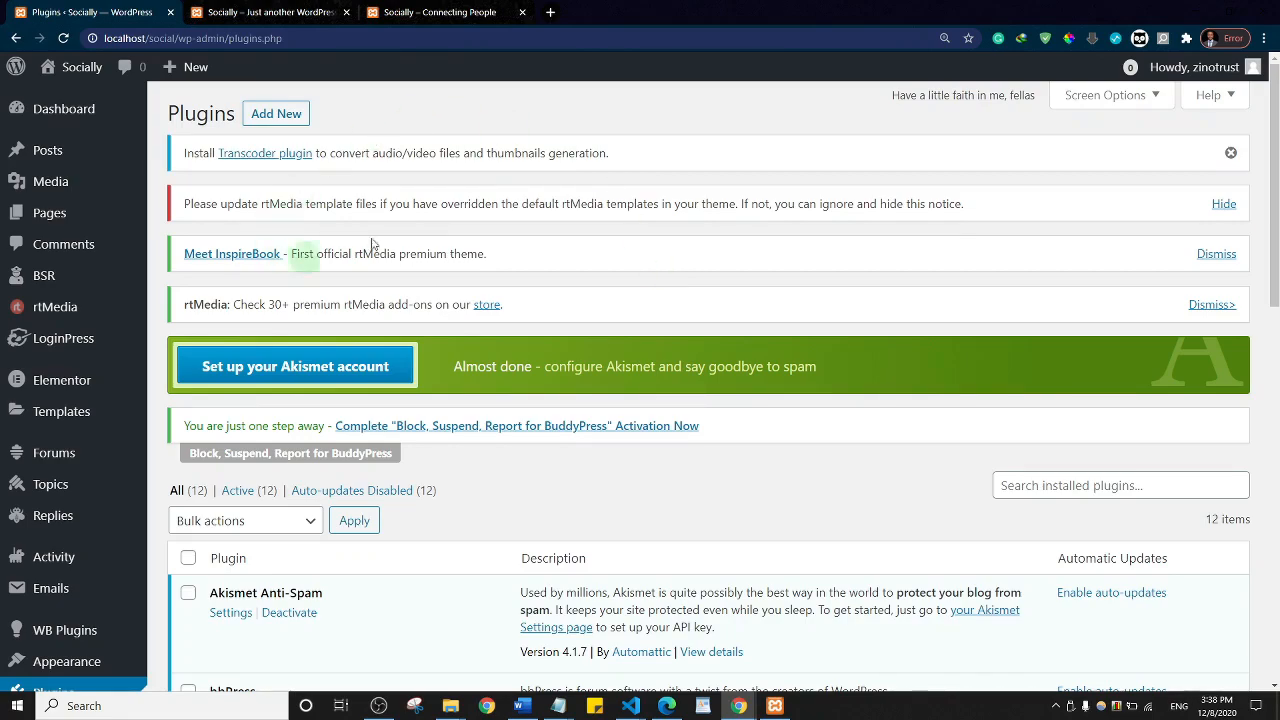
pyautogui.click(1221, 212)
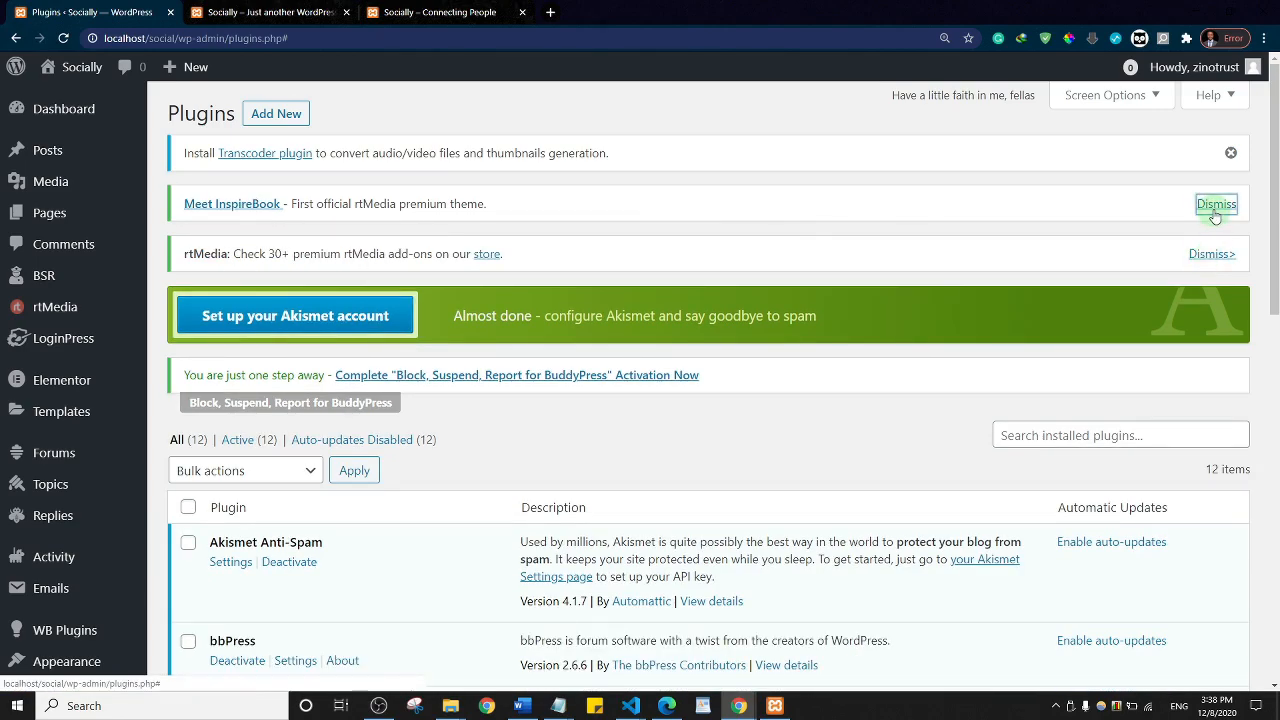
pyautogui.click(1215, 214)
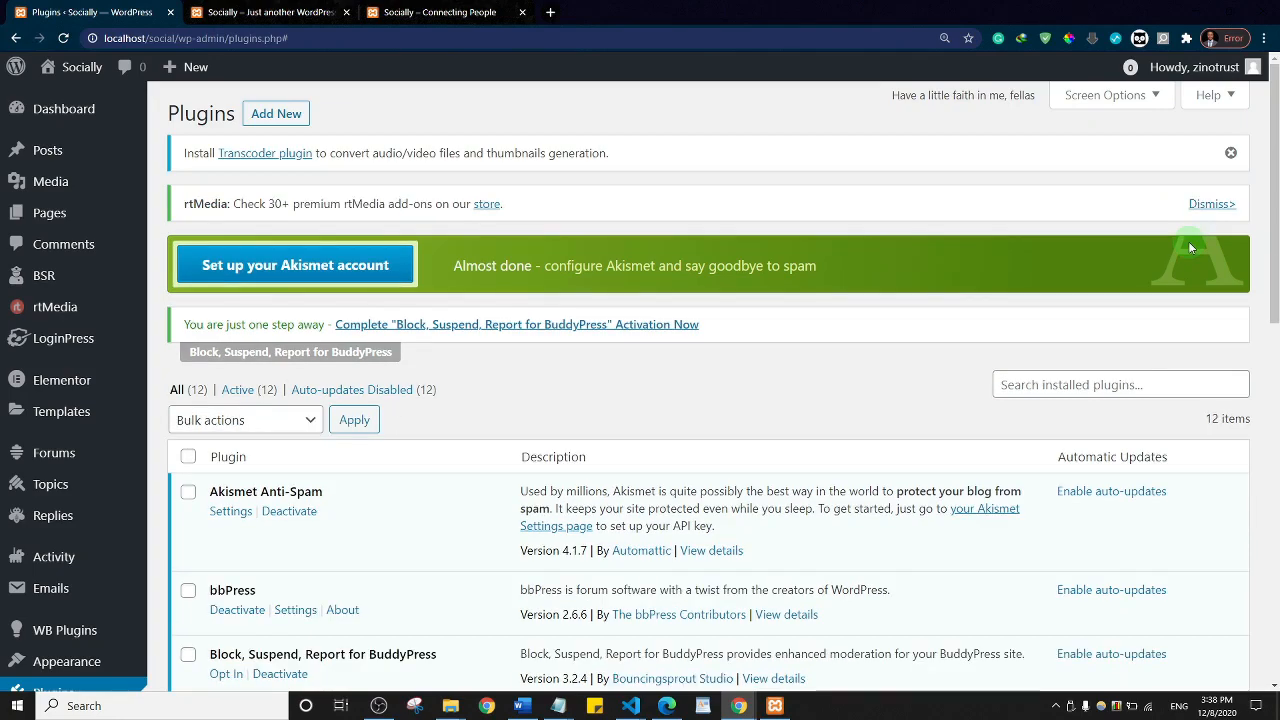
# Step: Dismiss the rtMedia add-ons and Transcoder notices, then deactivate Akismet Anti-Spam
pyautogui.click(1212, 204)
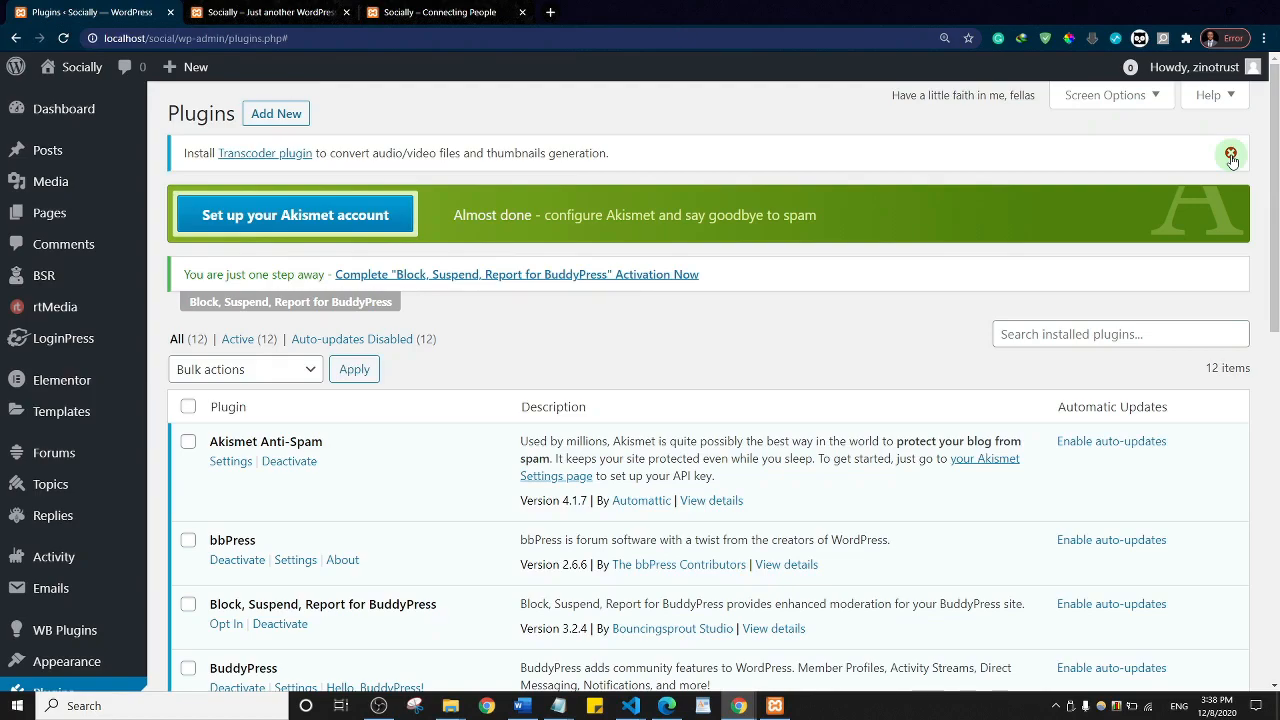
pyautogui.click(1231, 155)
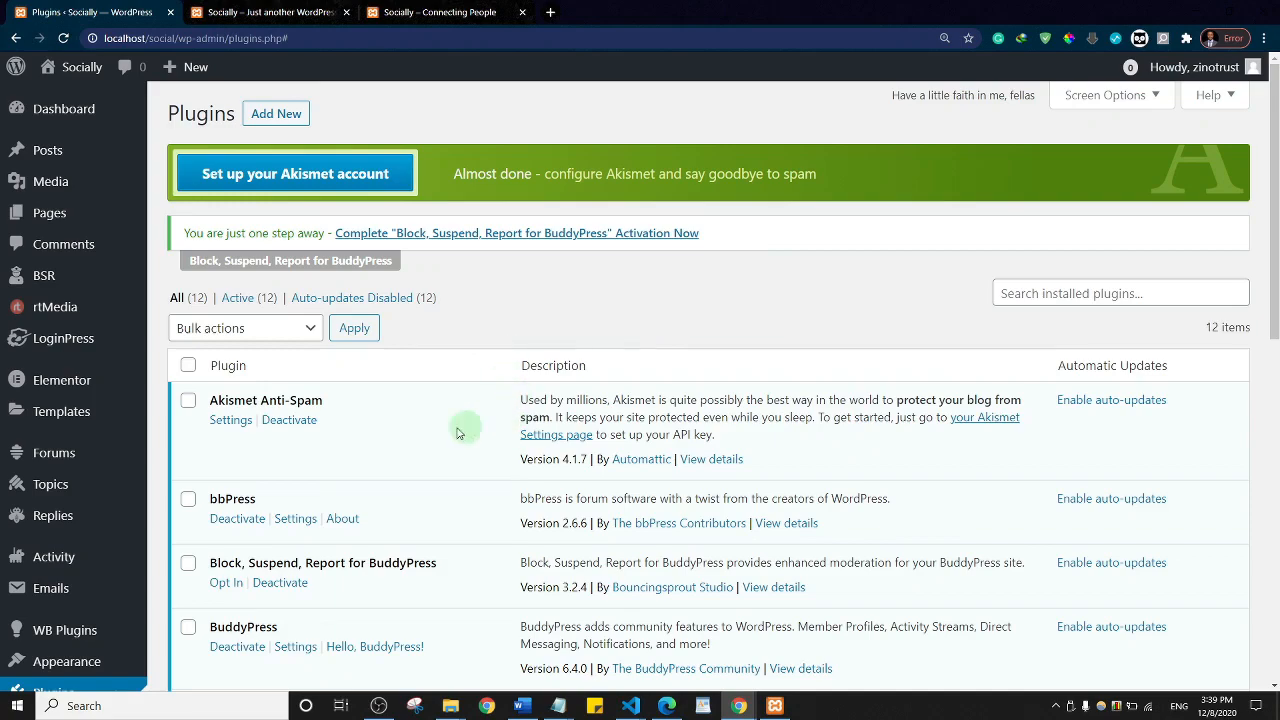
pyautogui.click(285, 420)
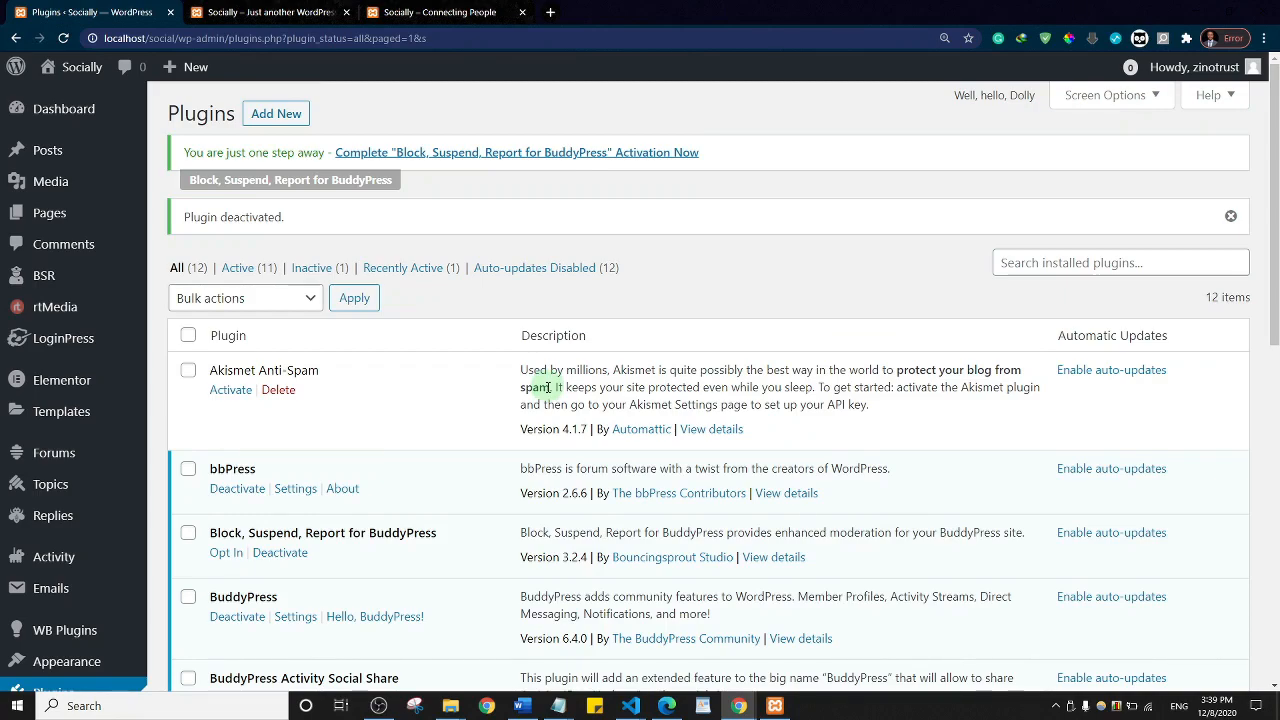
pyautogui.click(240, 12)
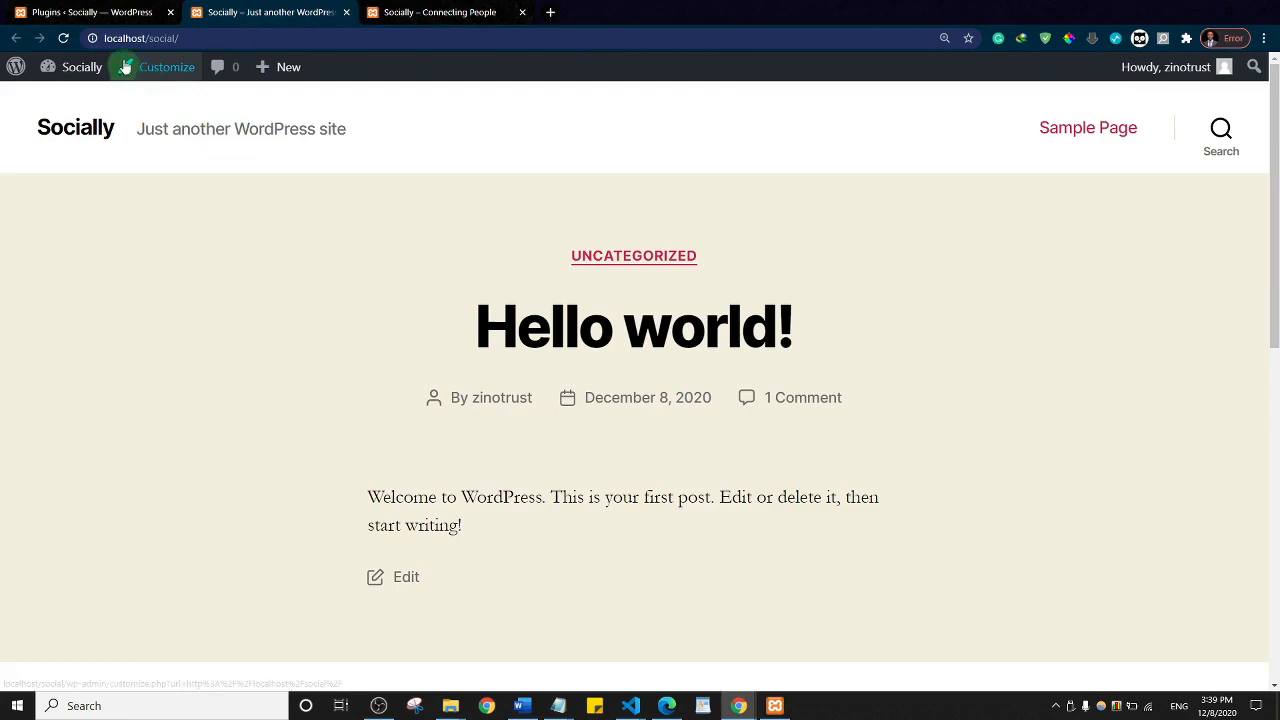
pyautogui.click(76, 127)
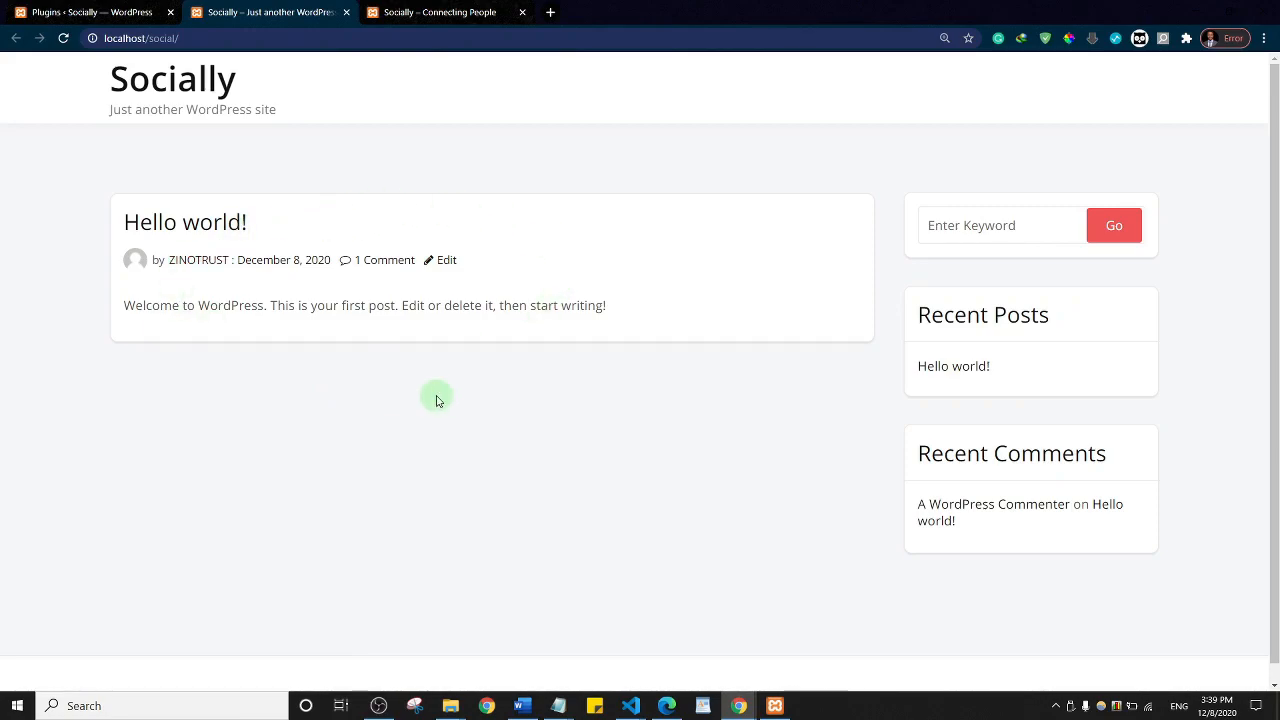
pyautogui.scroll(-1, 625, 255)
pyautogui.scroll(1, 625, 255)
pyautogui.scroll(-1, 625, 255)
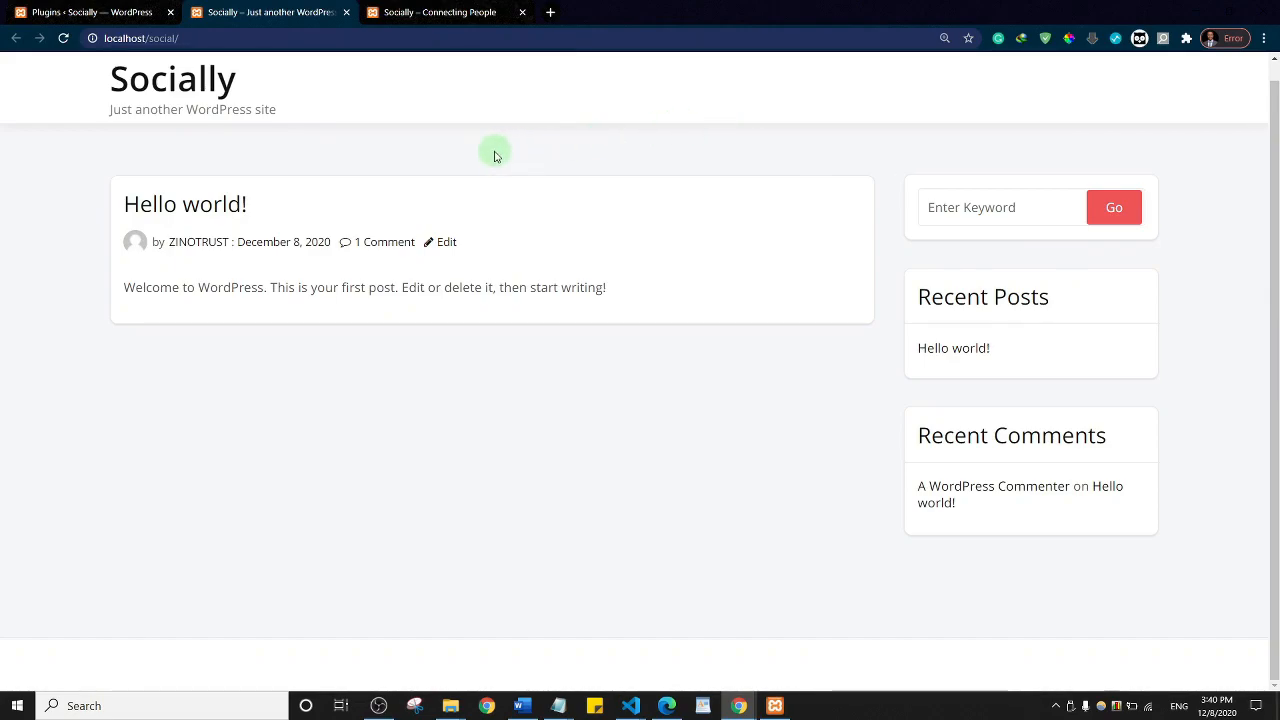
pyautogui.scroll(1, 350, 181)
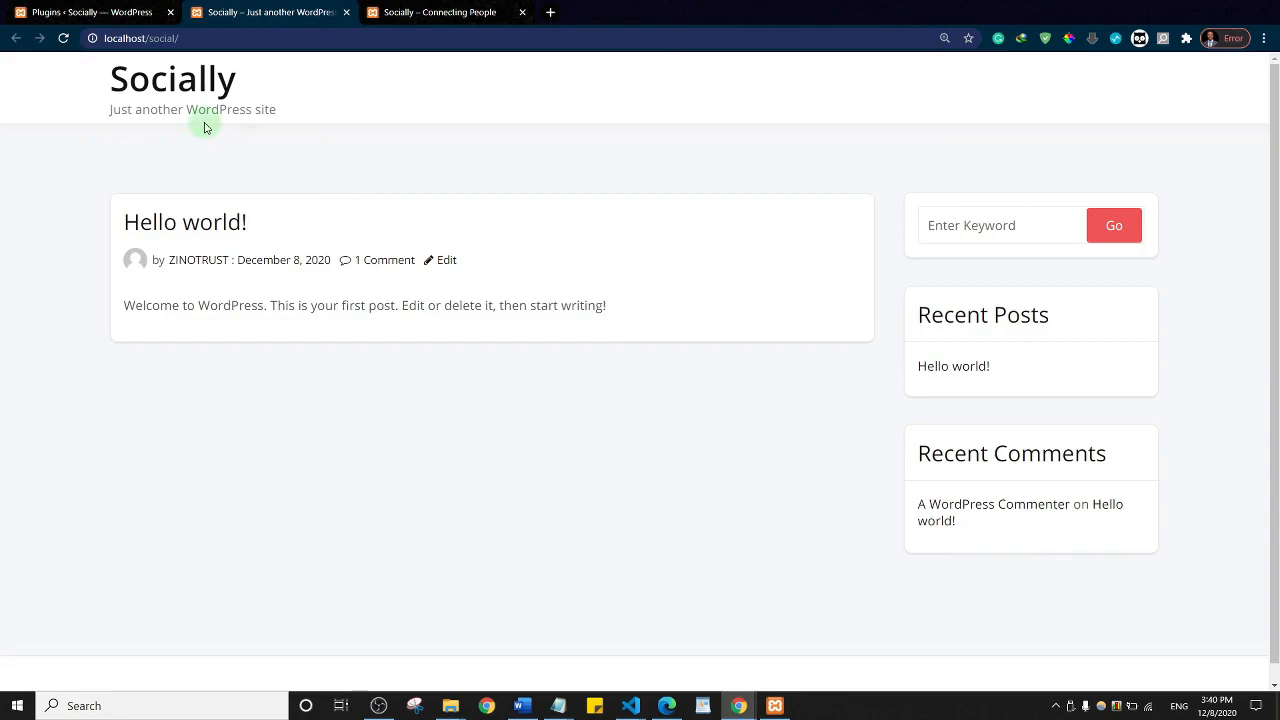
# Step: Open All Pages in a new tab and review the existing pages, including the Socially activity page
pyautogui.click(92, 8)
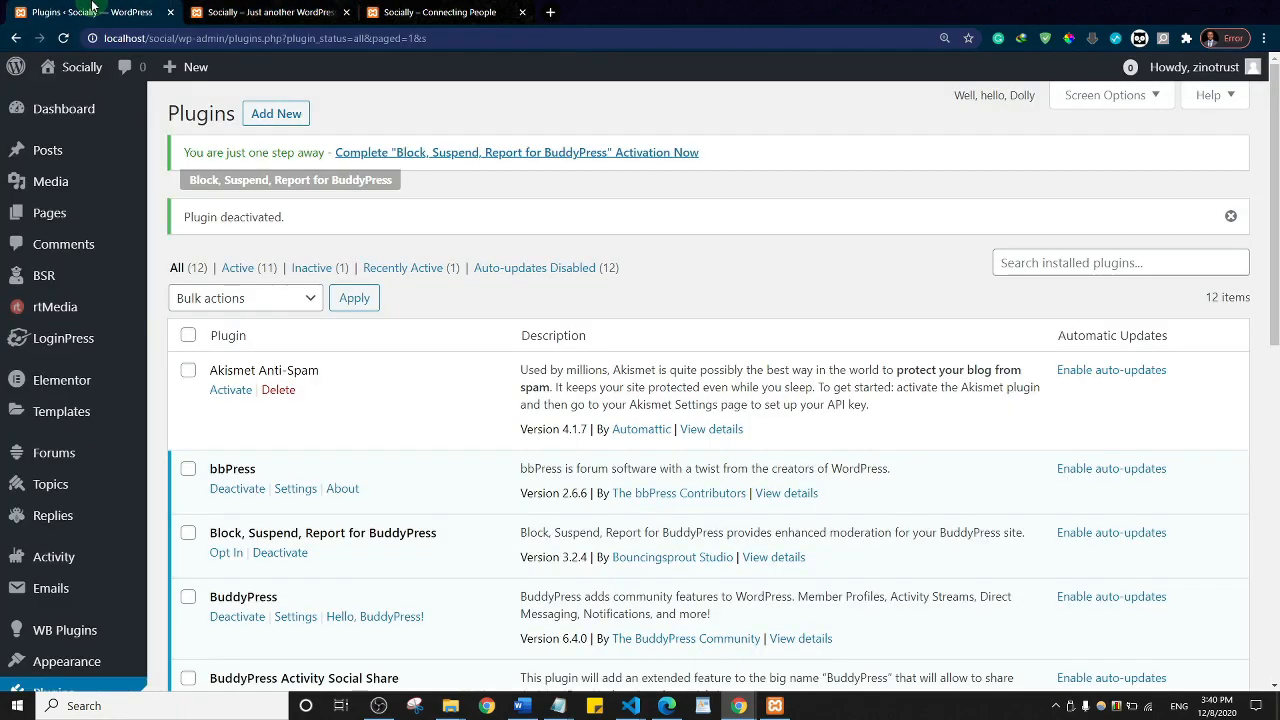
pyautogui.moveTo(57, 212)
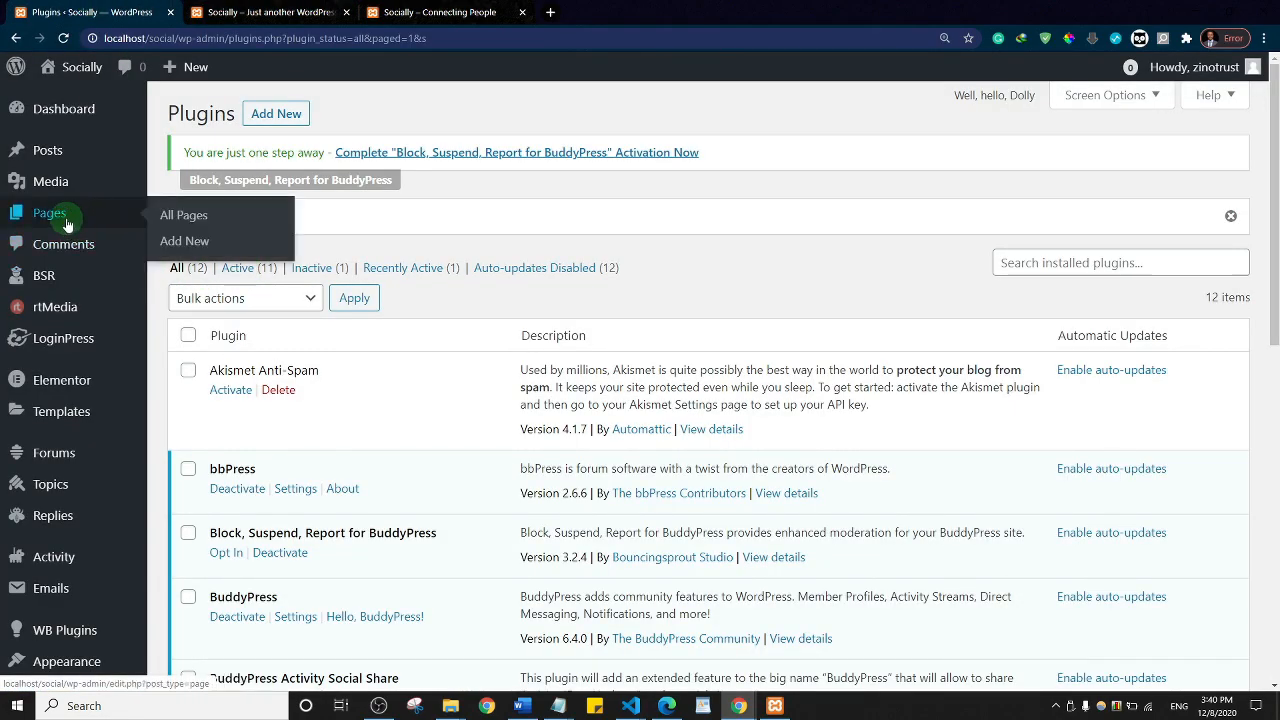
pyautogui.middleClick(59, 220)
pyautogui.click(266, 8)
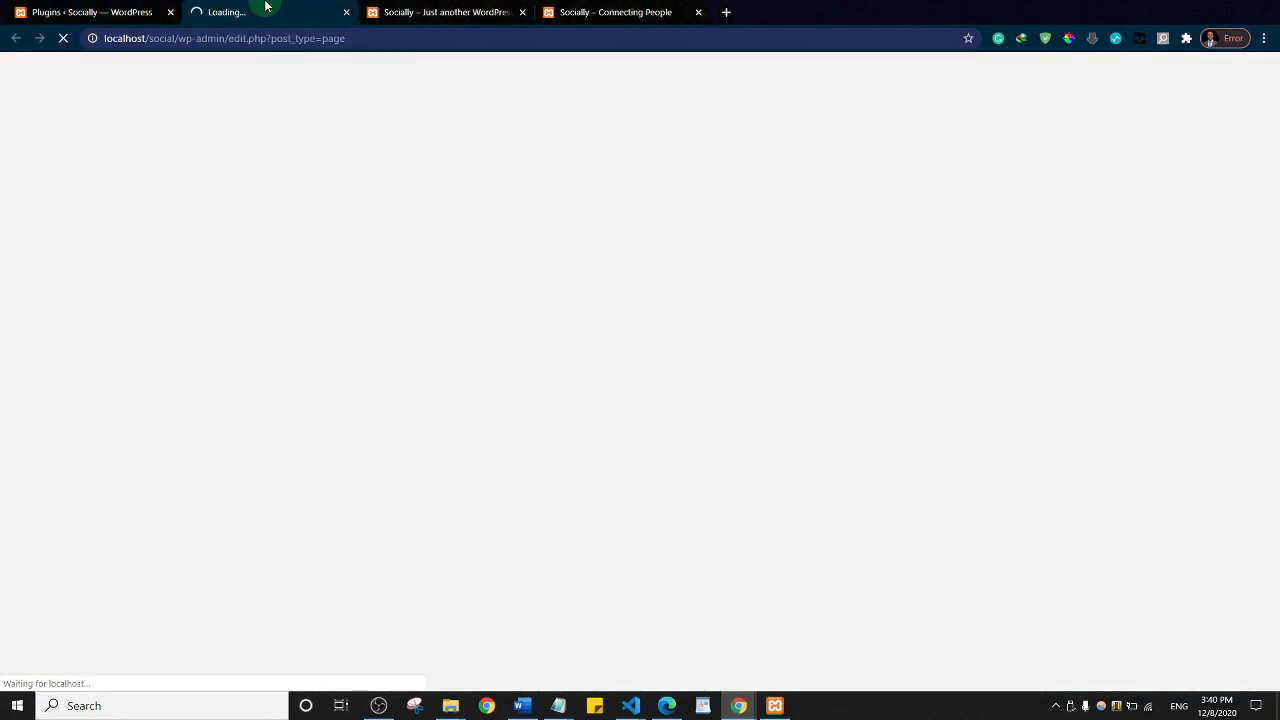
pyautogui.click(100, 10)
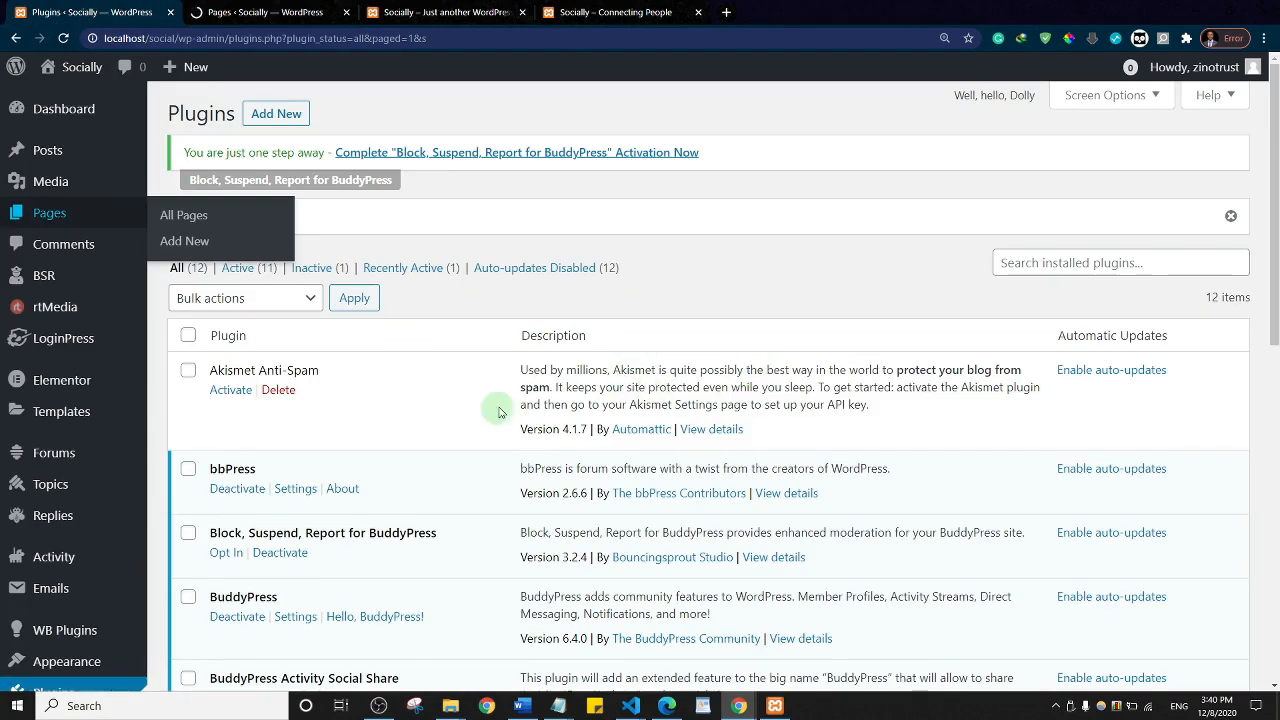
pyautogui.click(265, 12)
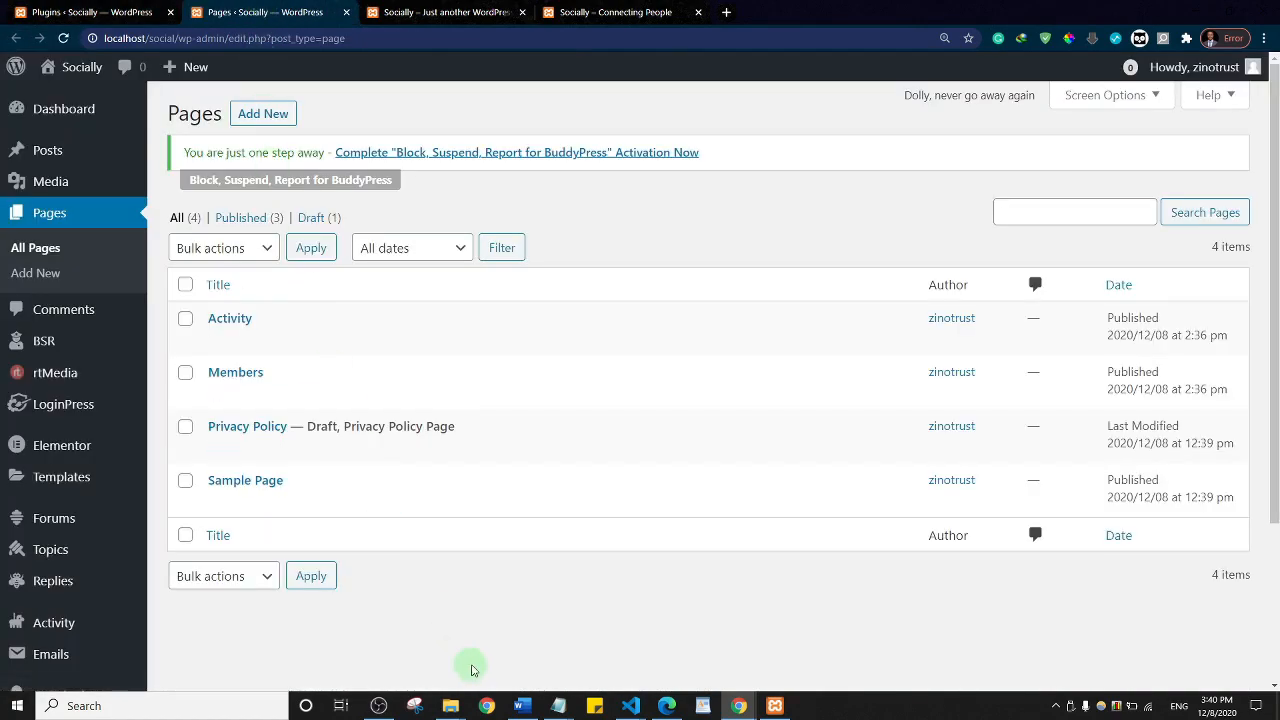
pyautogui.moveTo(277, 449)
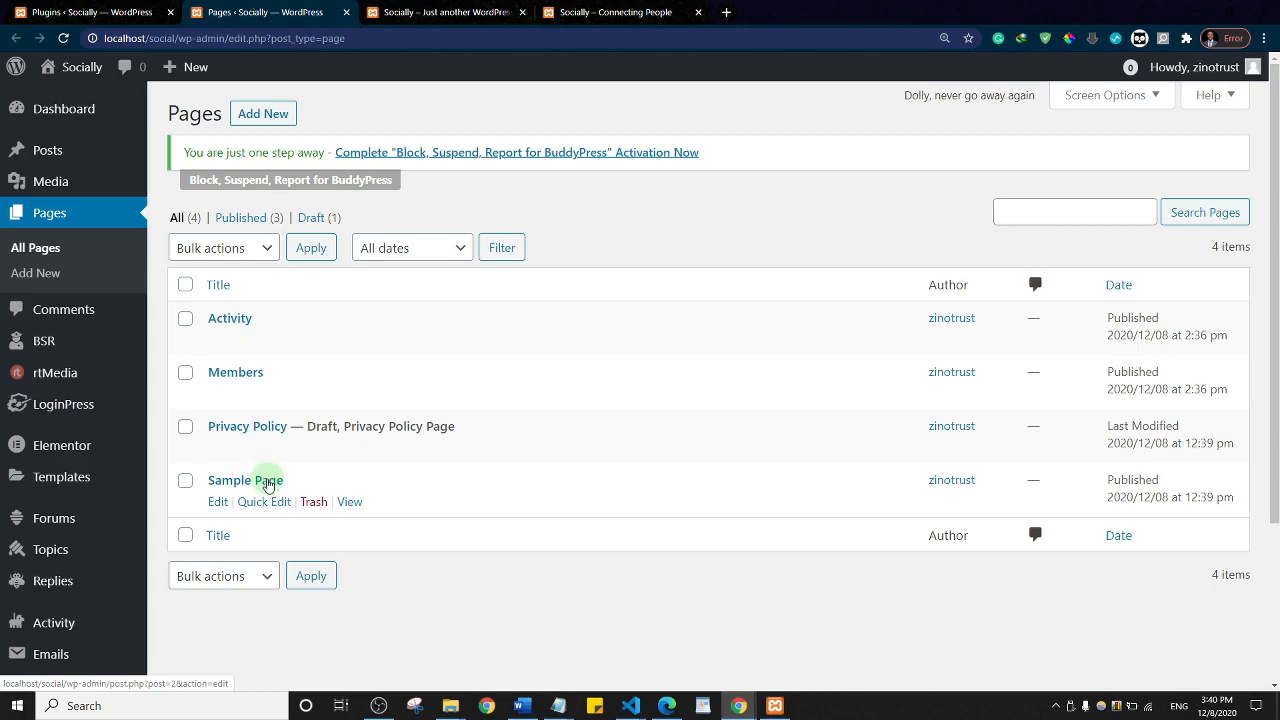
pyautogui.click(625, 12)
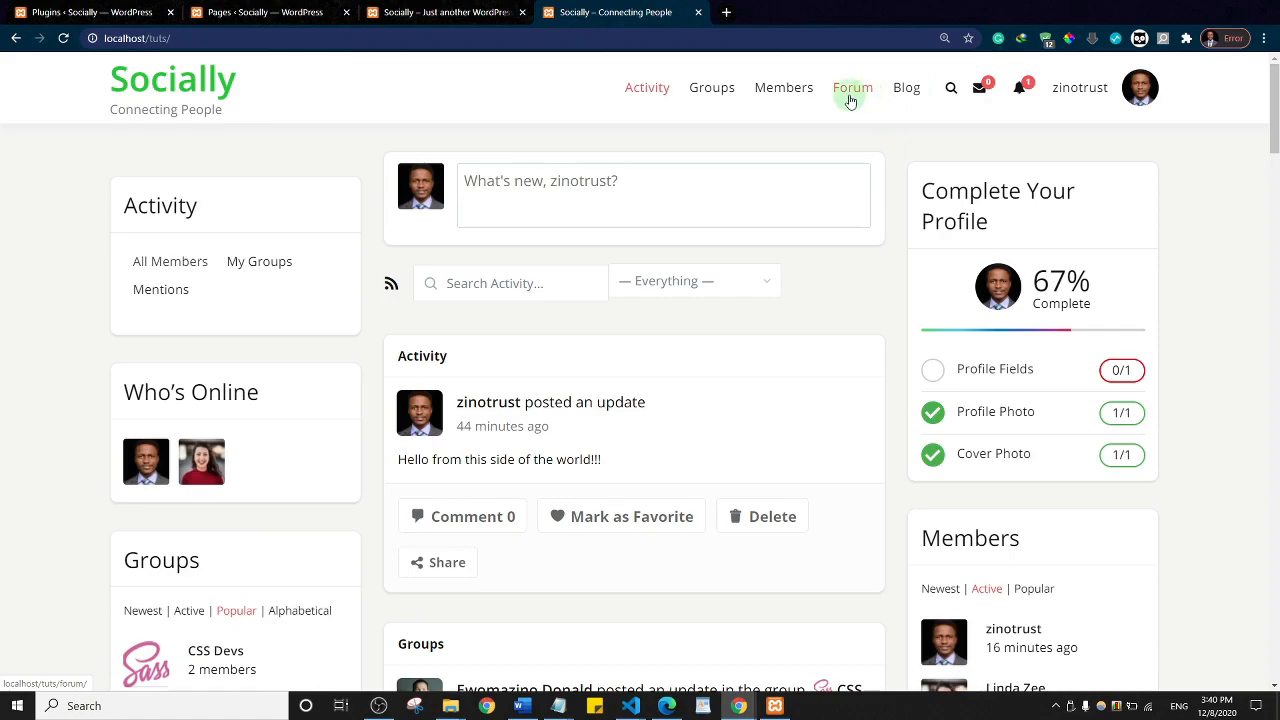
pyautogui.click(235, 6)
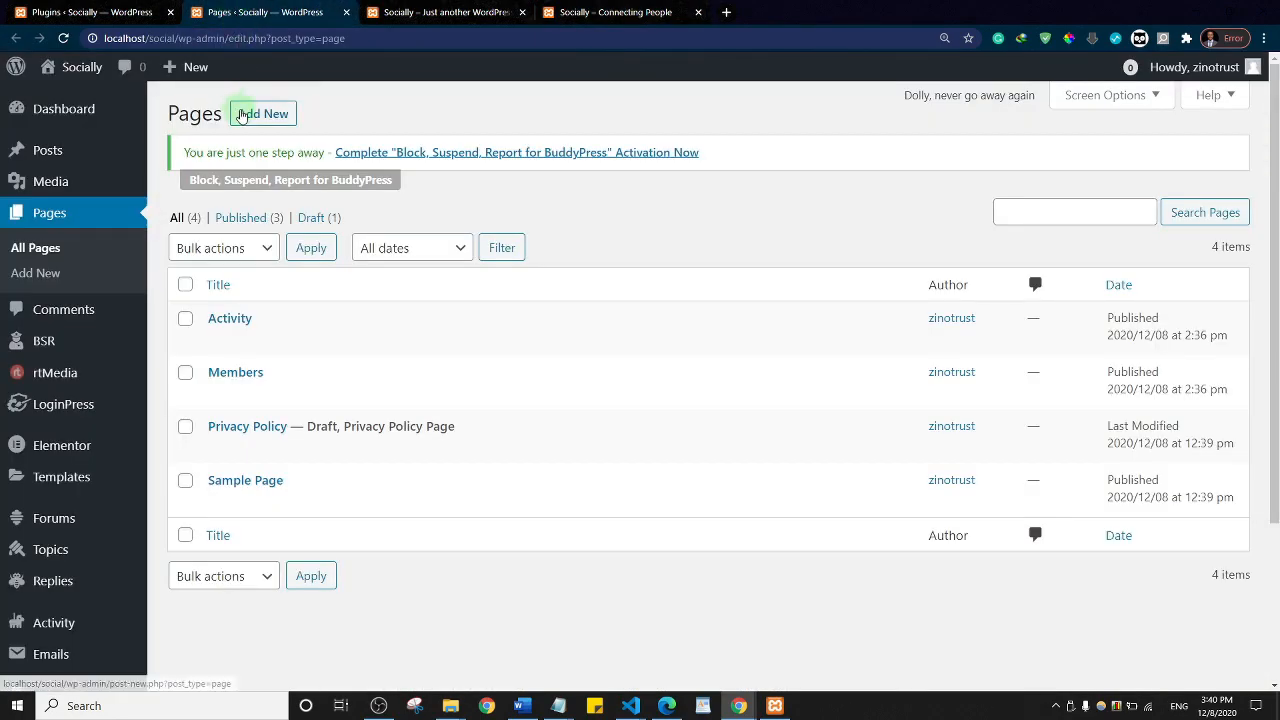
# Step: Start a new page, opening the Add New Page editor in its own tab
pyautogui.click(241, 116)
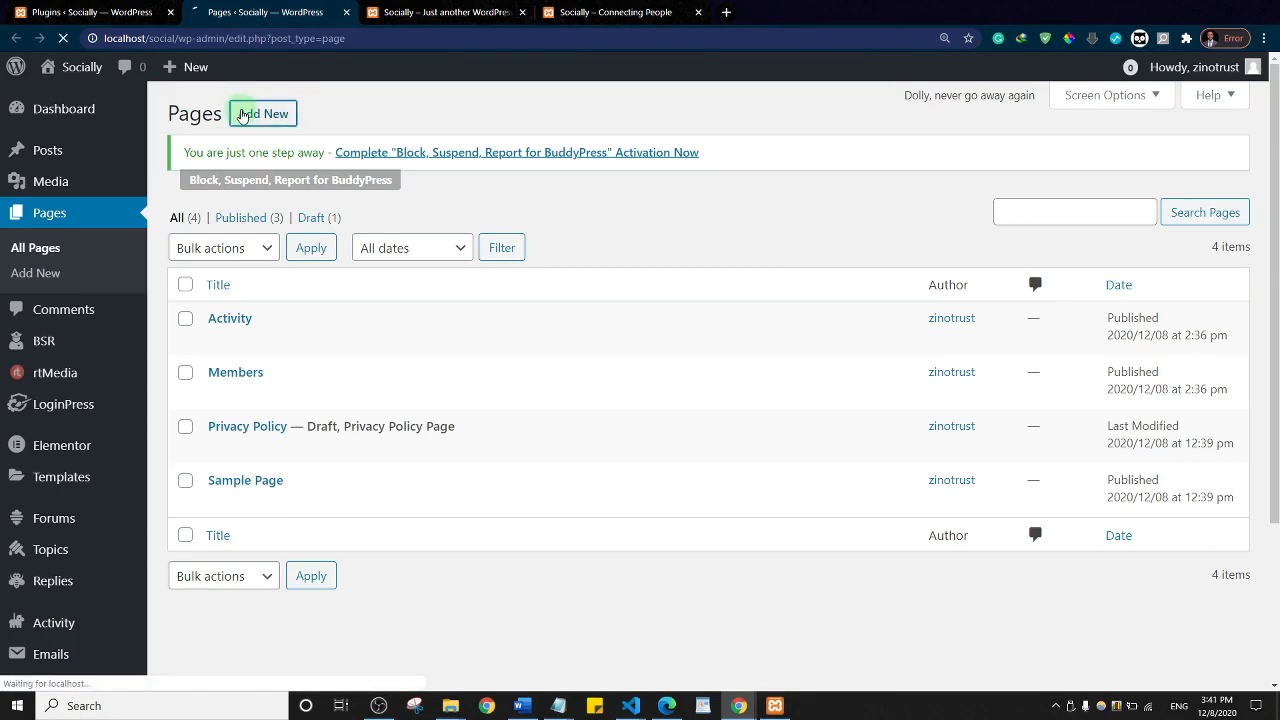
pyautogui.keyDown('ctrl'); pyautogui.click(255, 118); pyautogui.keyUp('ctrl')
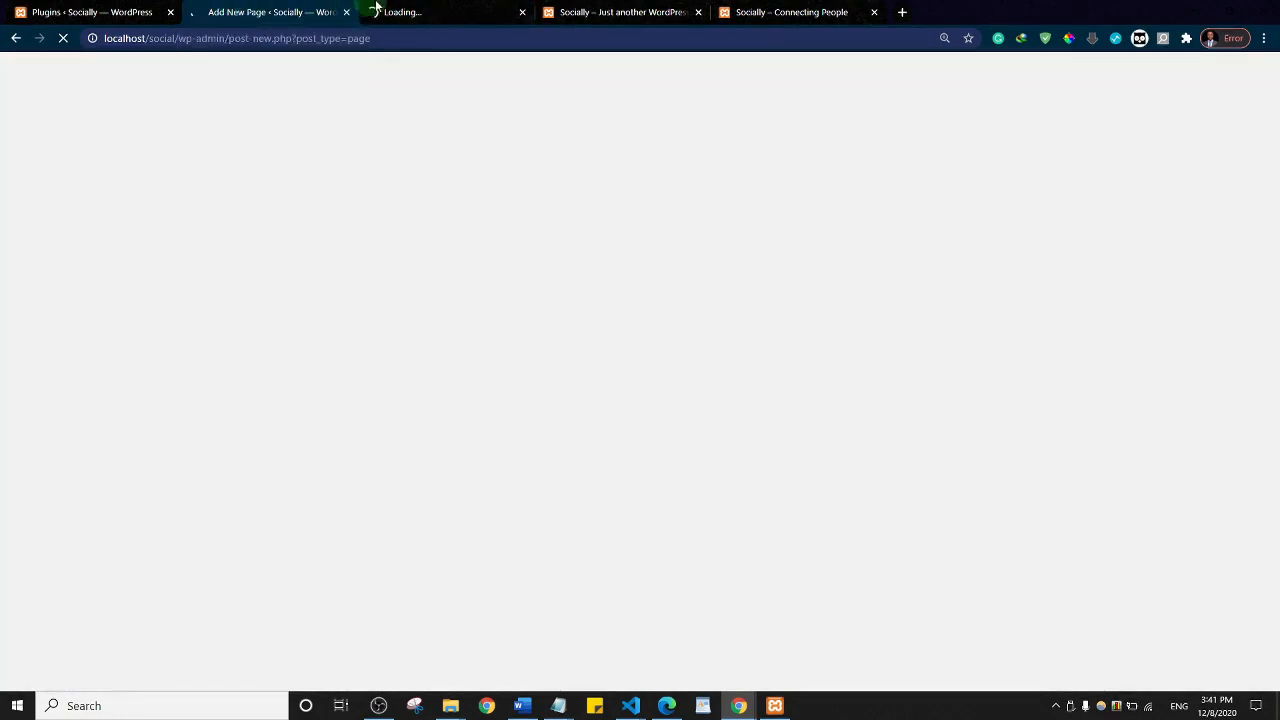
pyautogui.click(258, 10)
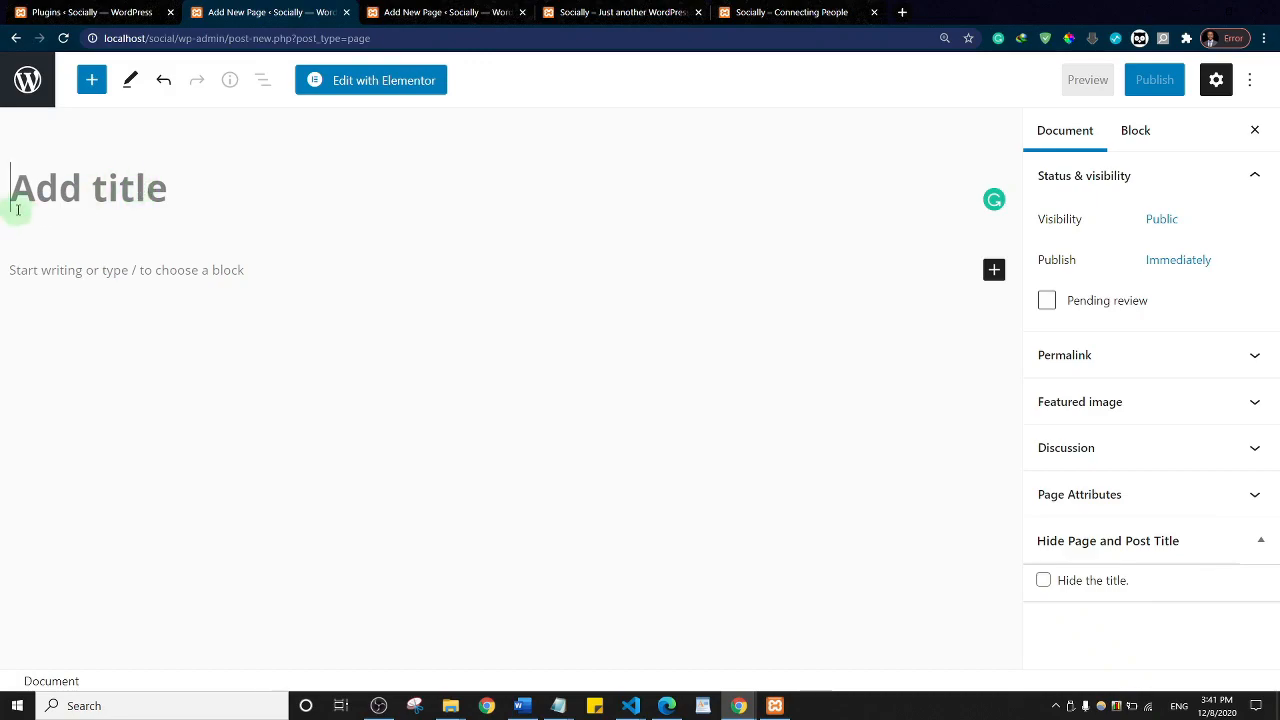
# Step: Install and activate the Classic Editor plugin, then reload the blank new-page tab
pyautogui.click(100, 12)
pyautogui.moveTo(120, 213)
pyautogui.click(284, 114)
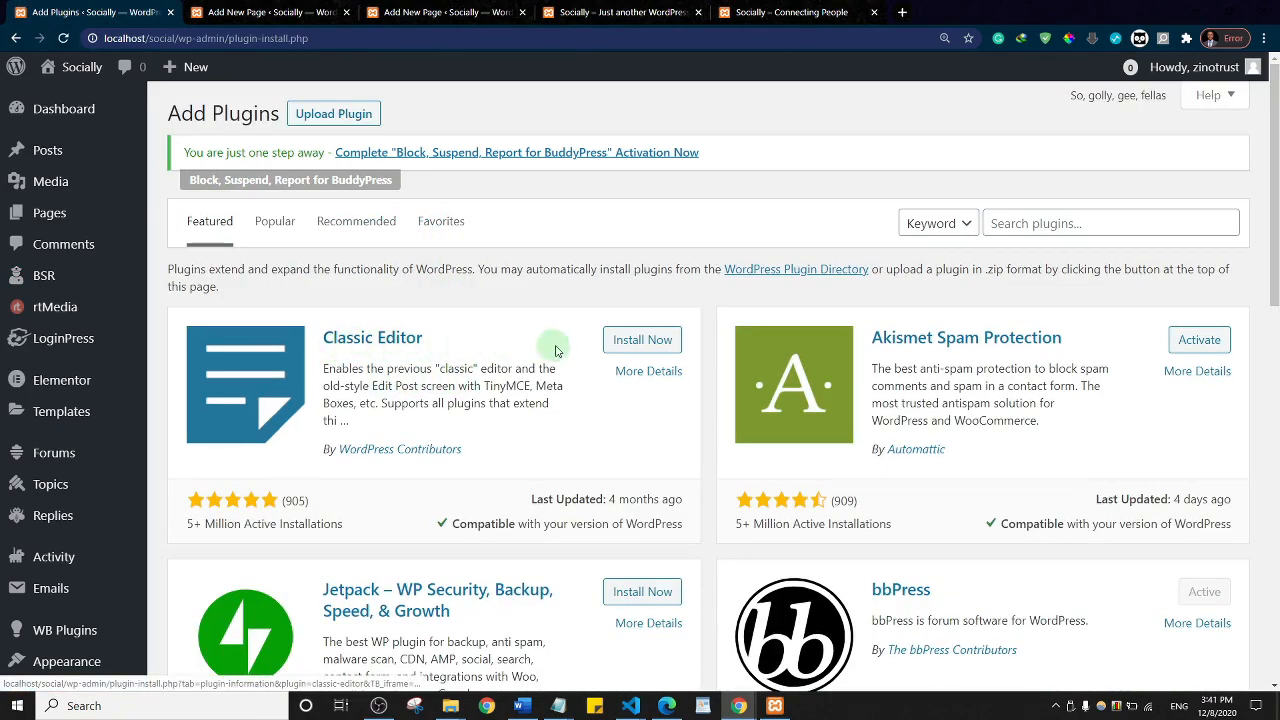
pyautogui.click(623, 341)
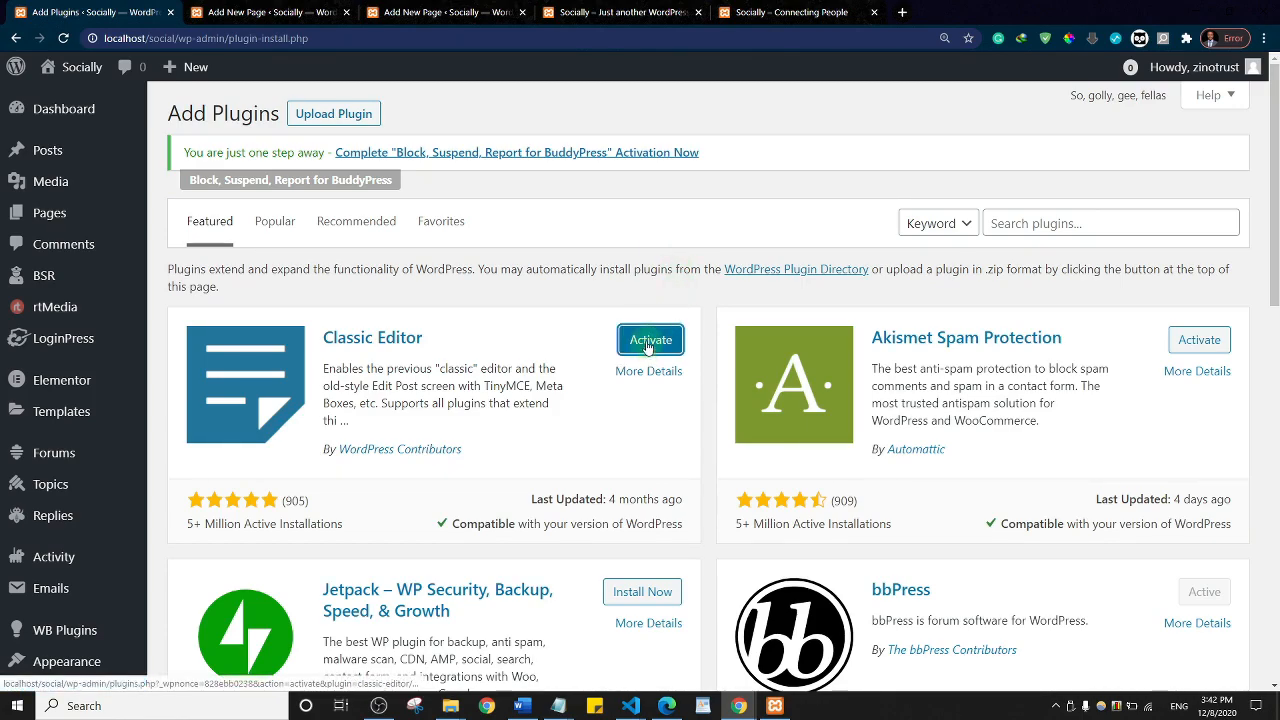
pyautogui.click(648, 341)
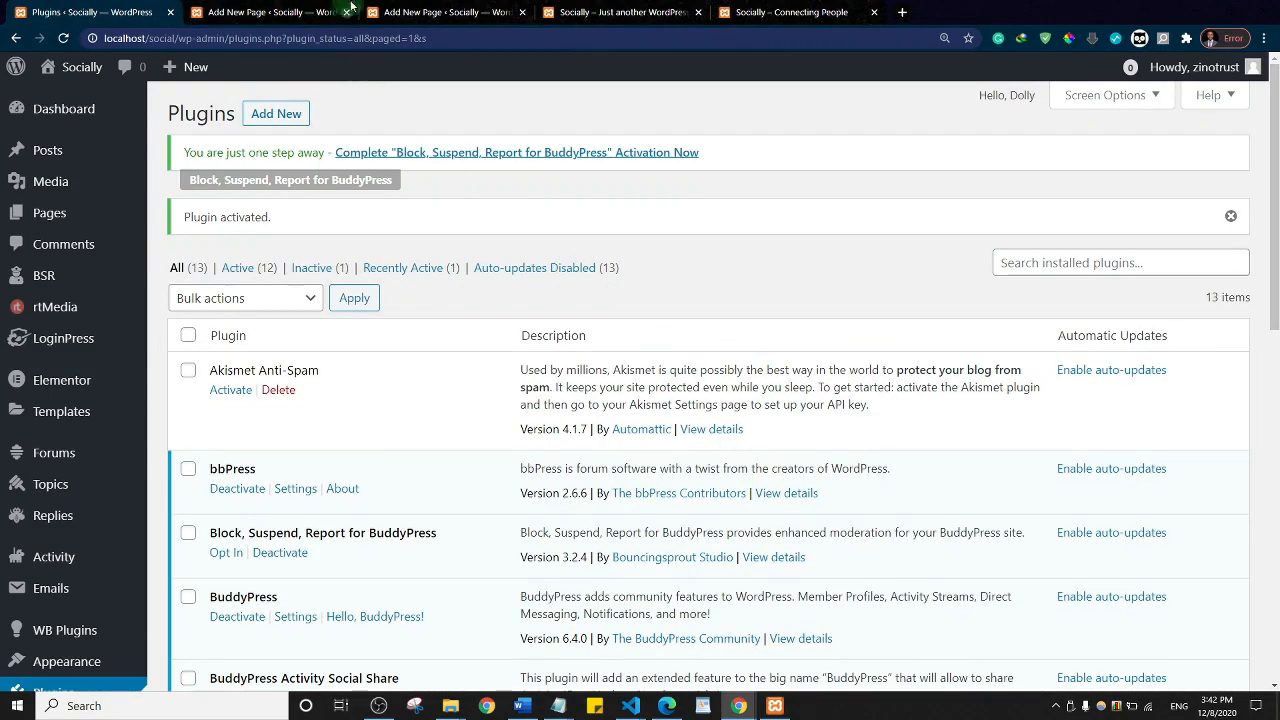
pyautogui.click(280, 12)
pyautogui.click(60, 38)
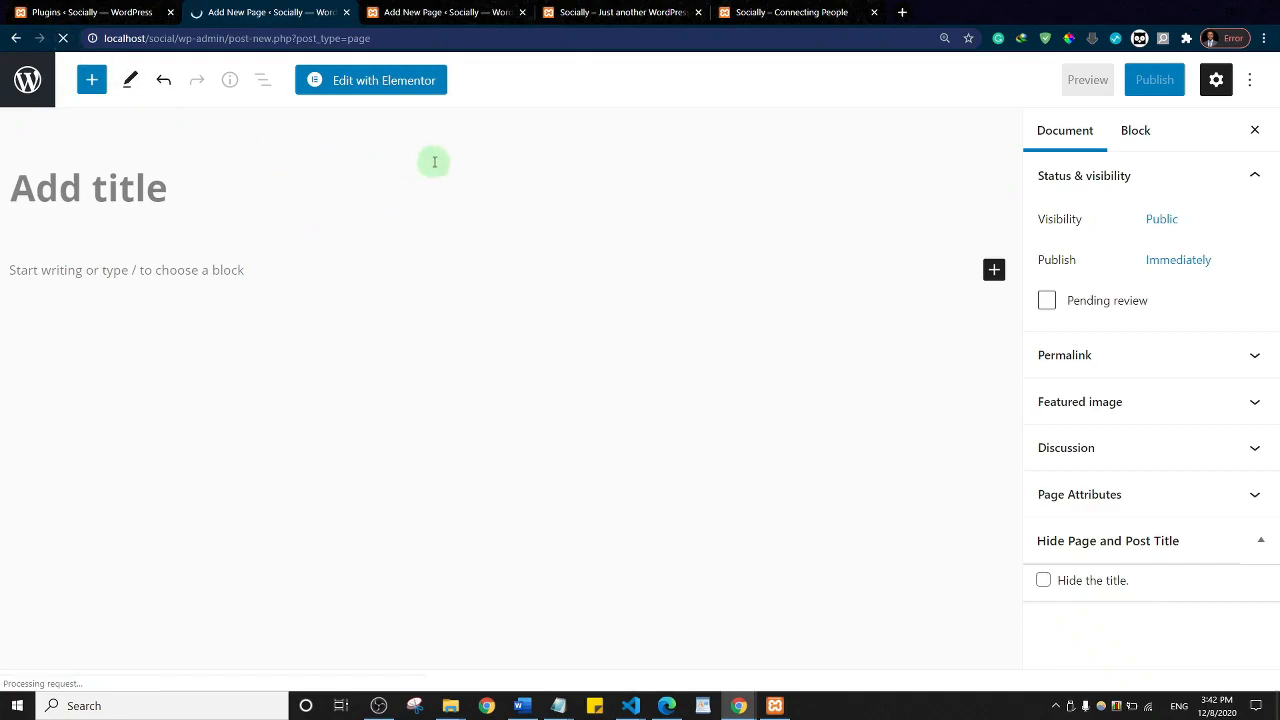
# Step: Publish a new page titled 'Blog' in the classic editor
pyautogui.click(440, 12)
pyautogui.click(62, 38)
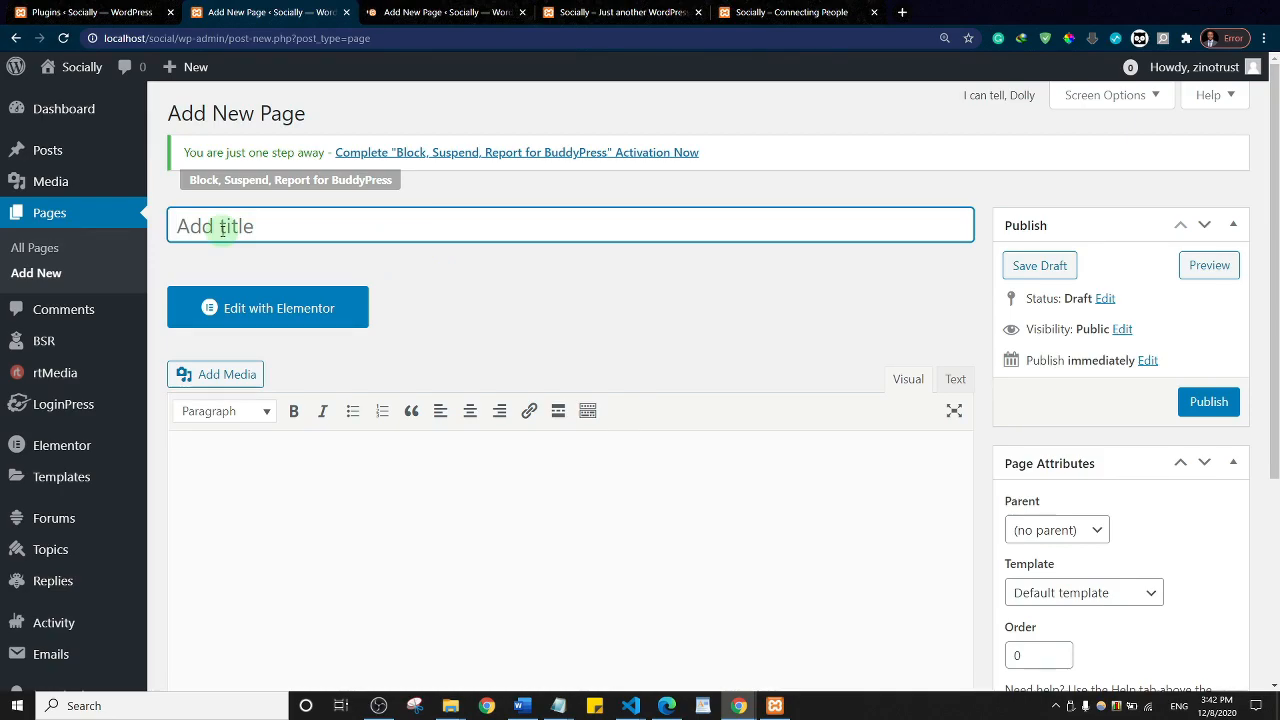
pyautogui.write('Blog')
pyautogui.click(1203, 404)
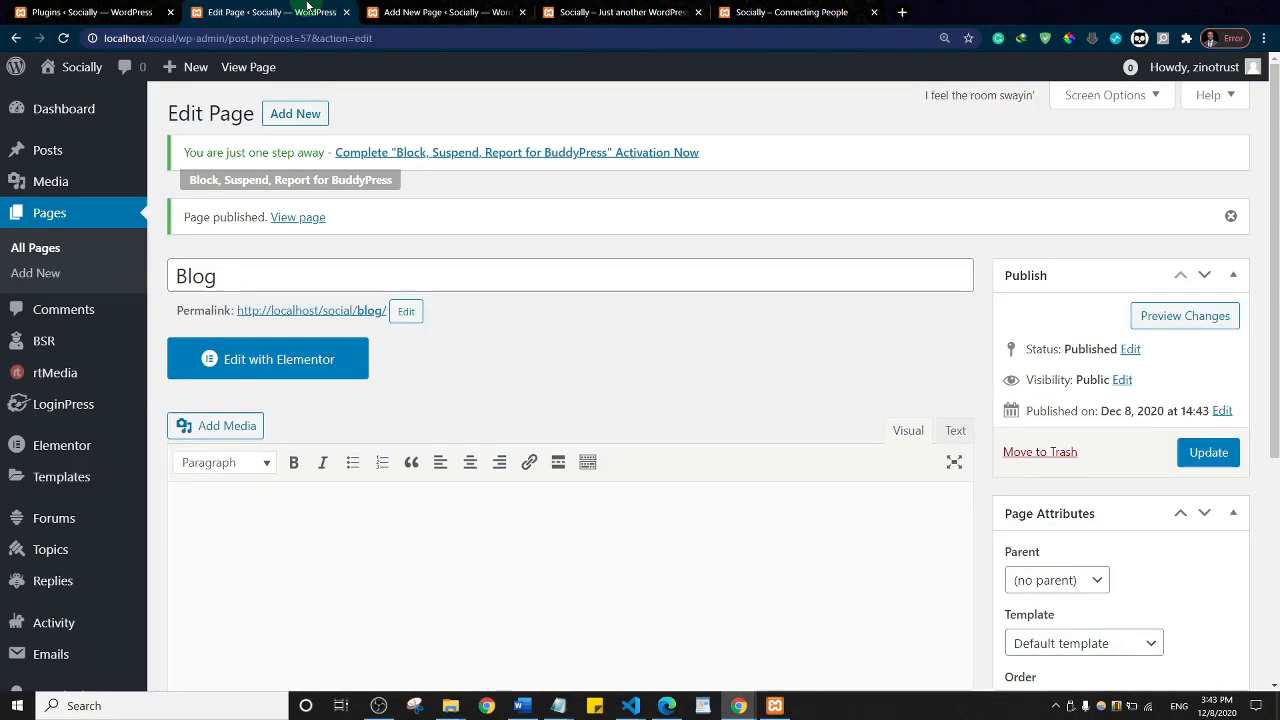
# Step: Publish a 'Forum' page whose Text-mode body is the [bbp-forum-index] shortcode
pyautogui.click(430, 12)
pyautogui.write('Forum')
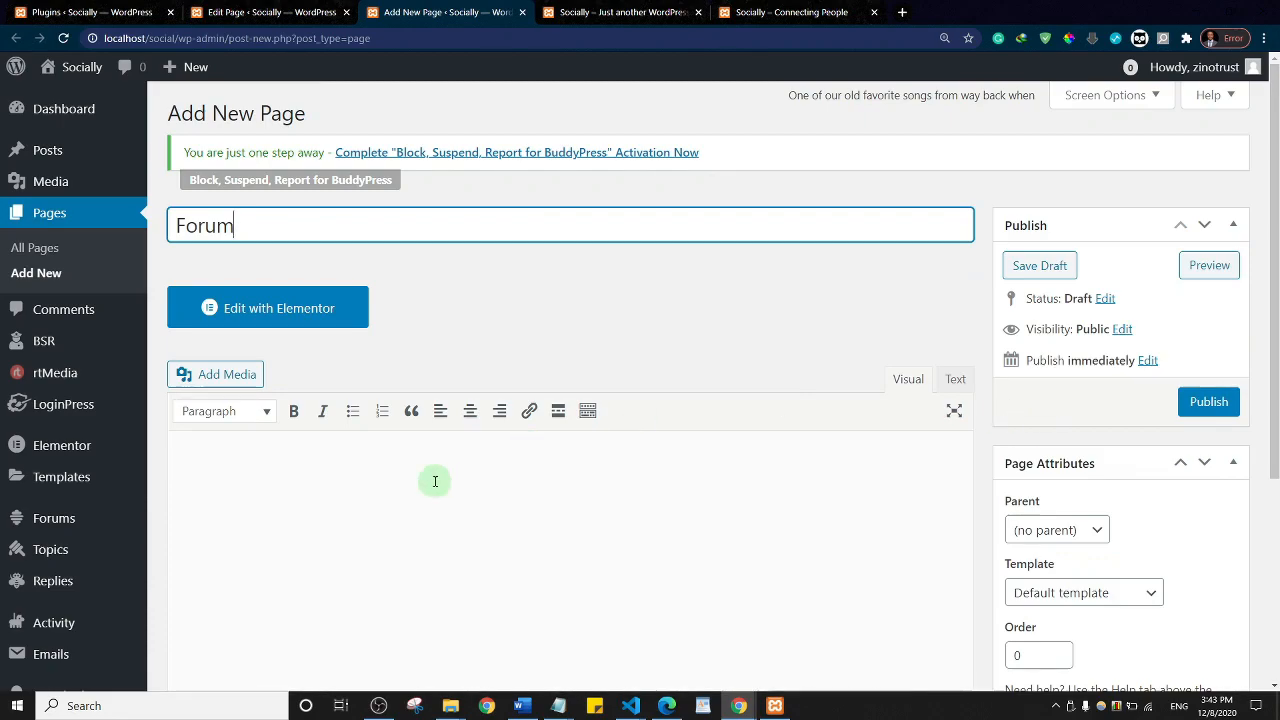
pyautogui.click(392, 472)
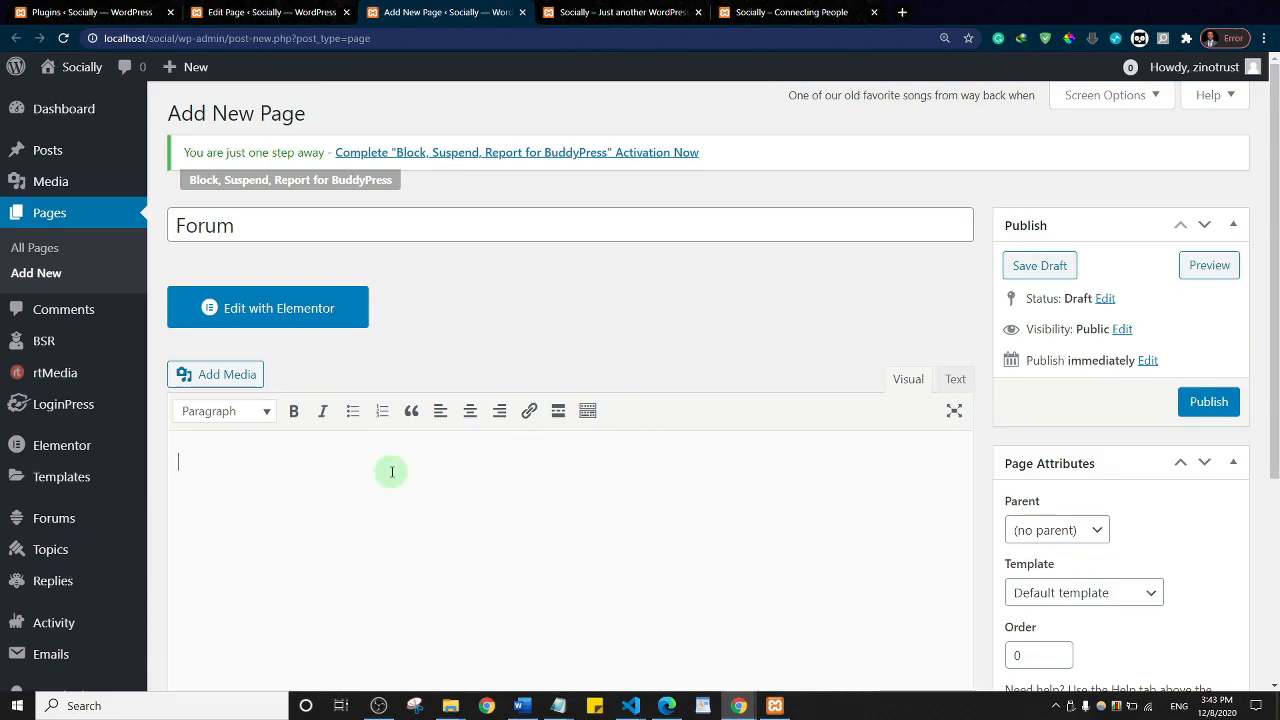
pyautogui.click(955, 382)
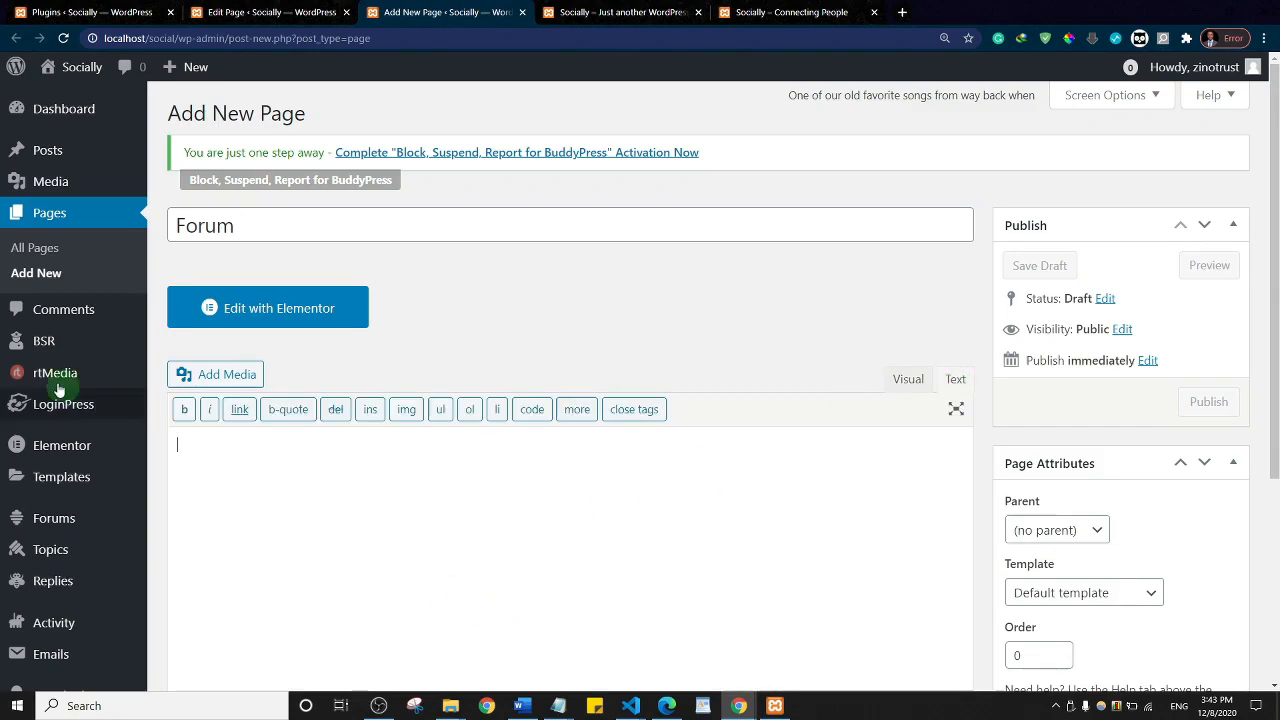
pyautogui.rightClick(184, 444)
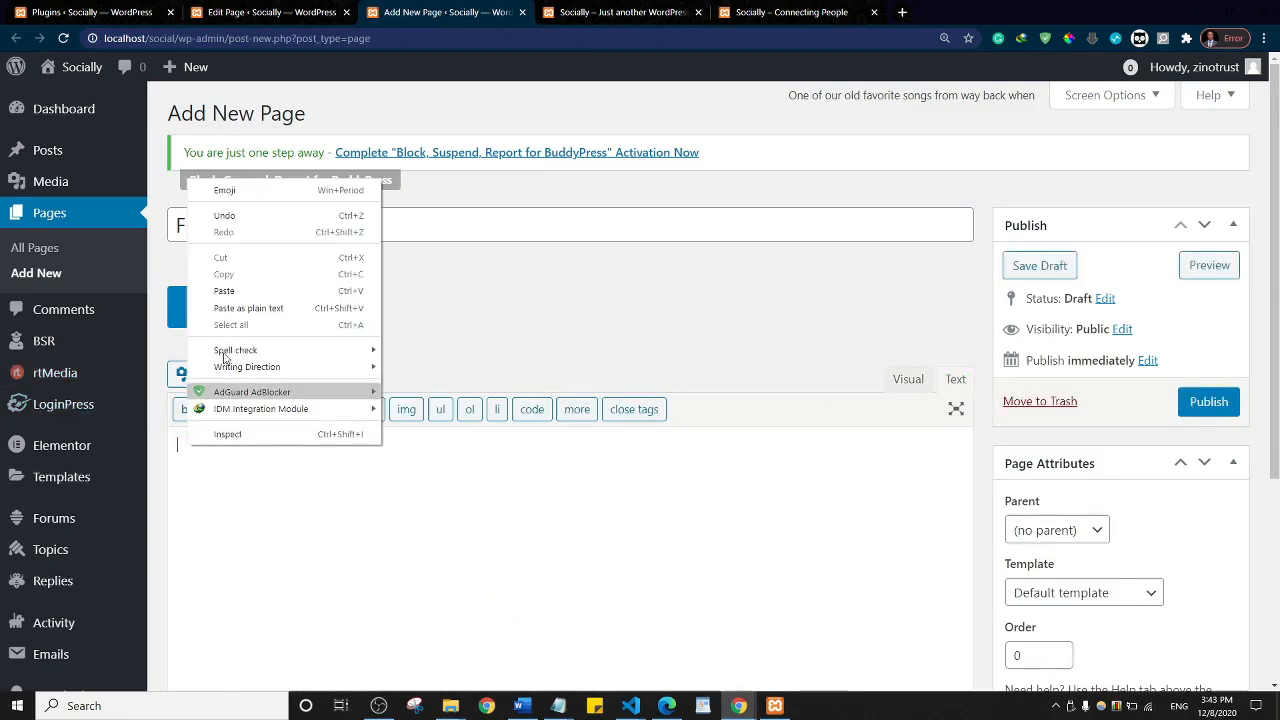
pyautogui.click(230, 291)
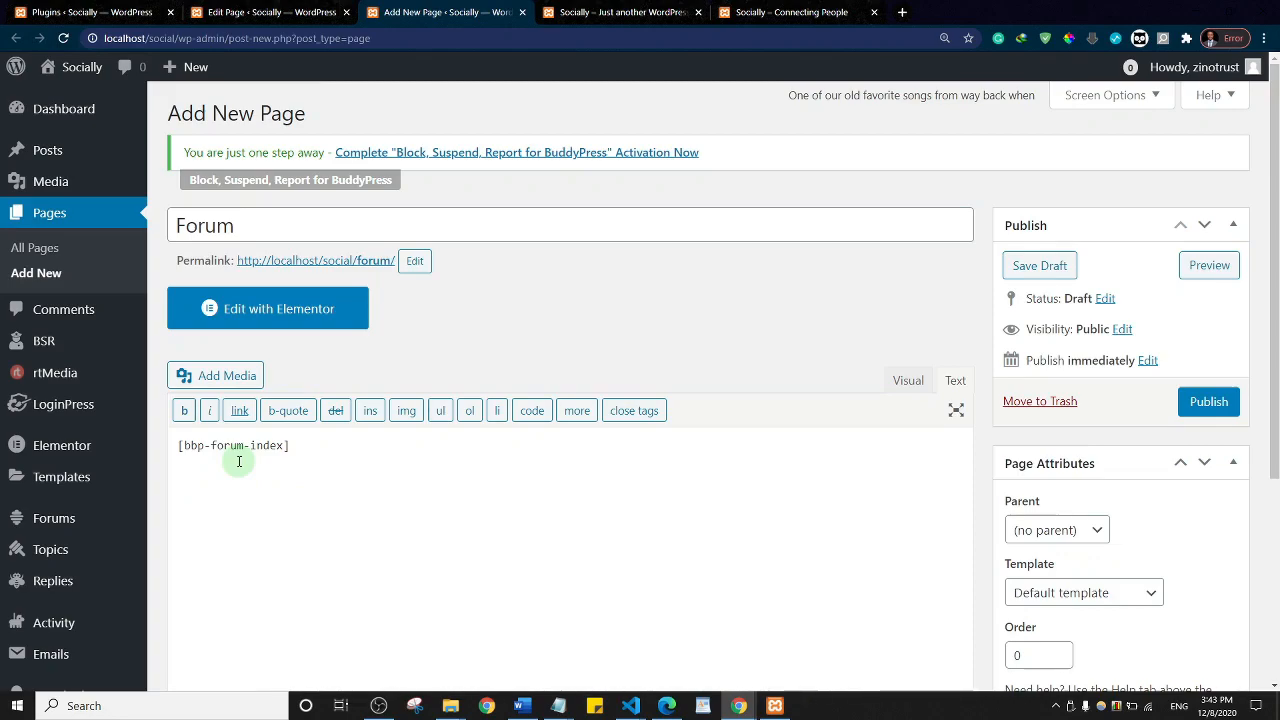
pyautogui.click(1207, 401)
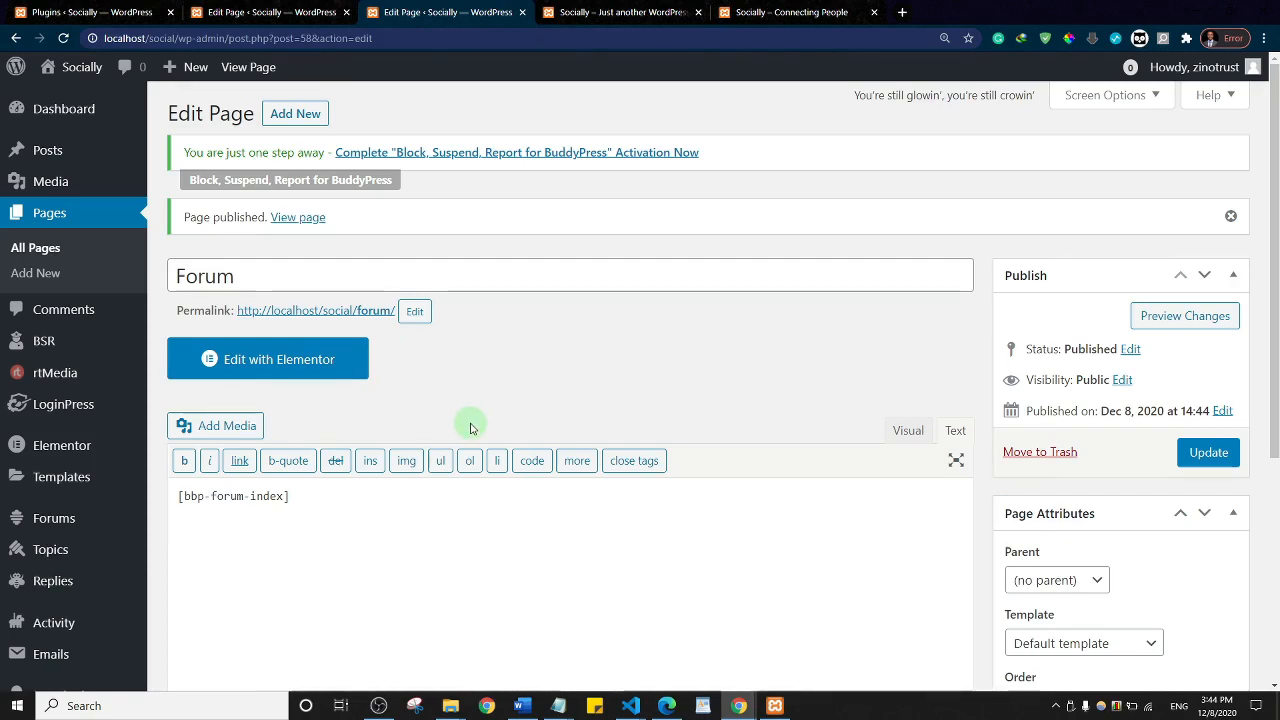
# Step: Close the Blog tab and create a new menu named 'social' under Appearance > Menus
pyautogui.click(255, 12)
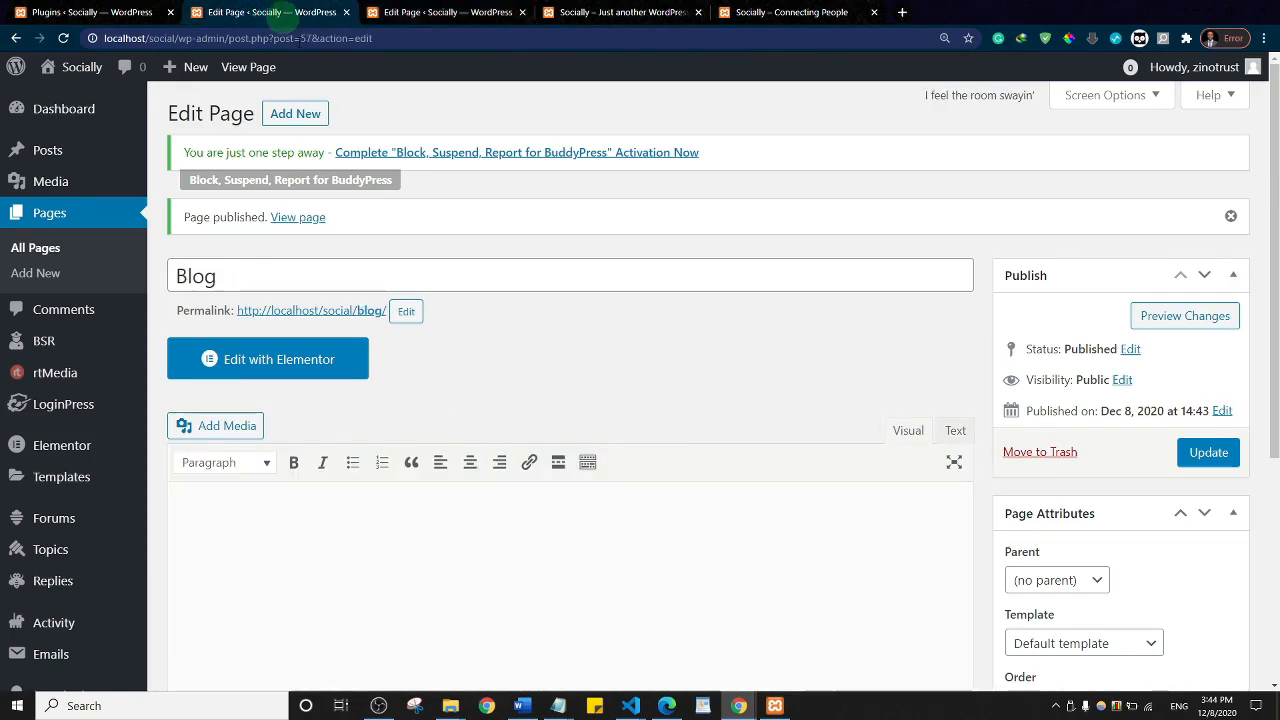
pyautogui.click(347, 12)
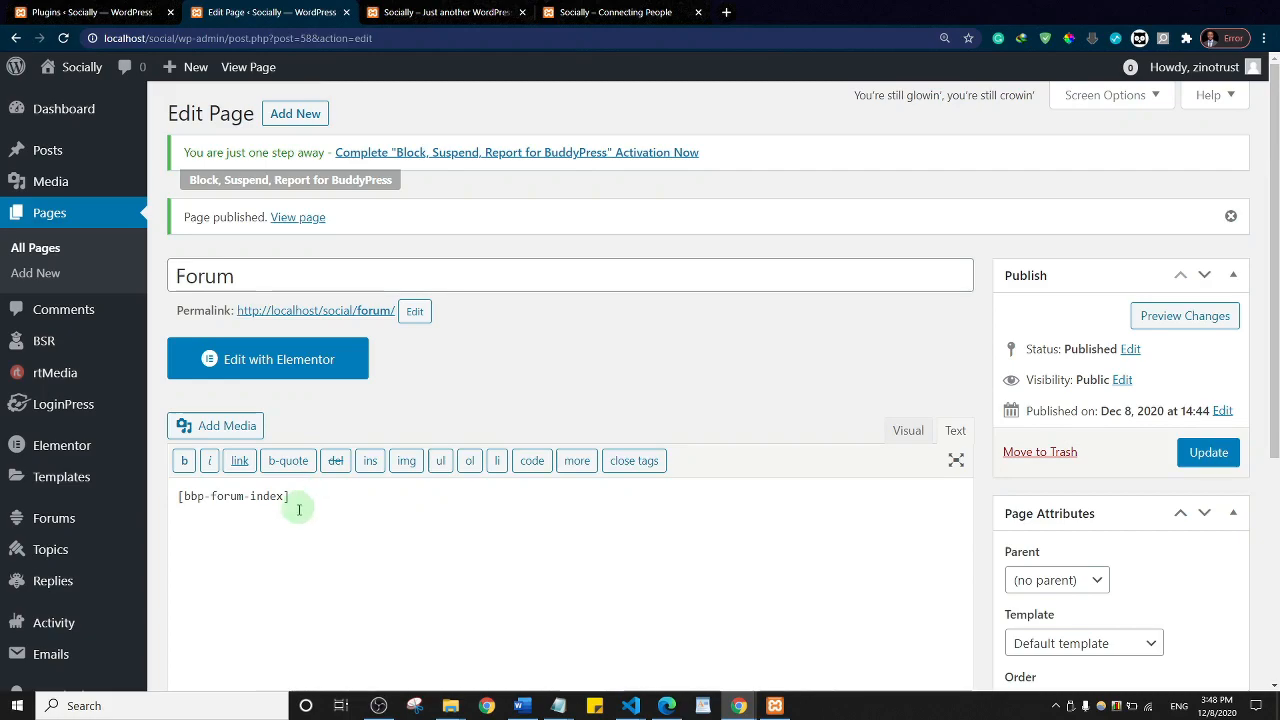
pyautogui.scroll(-3, 79, 471)
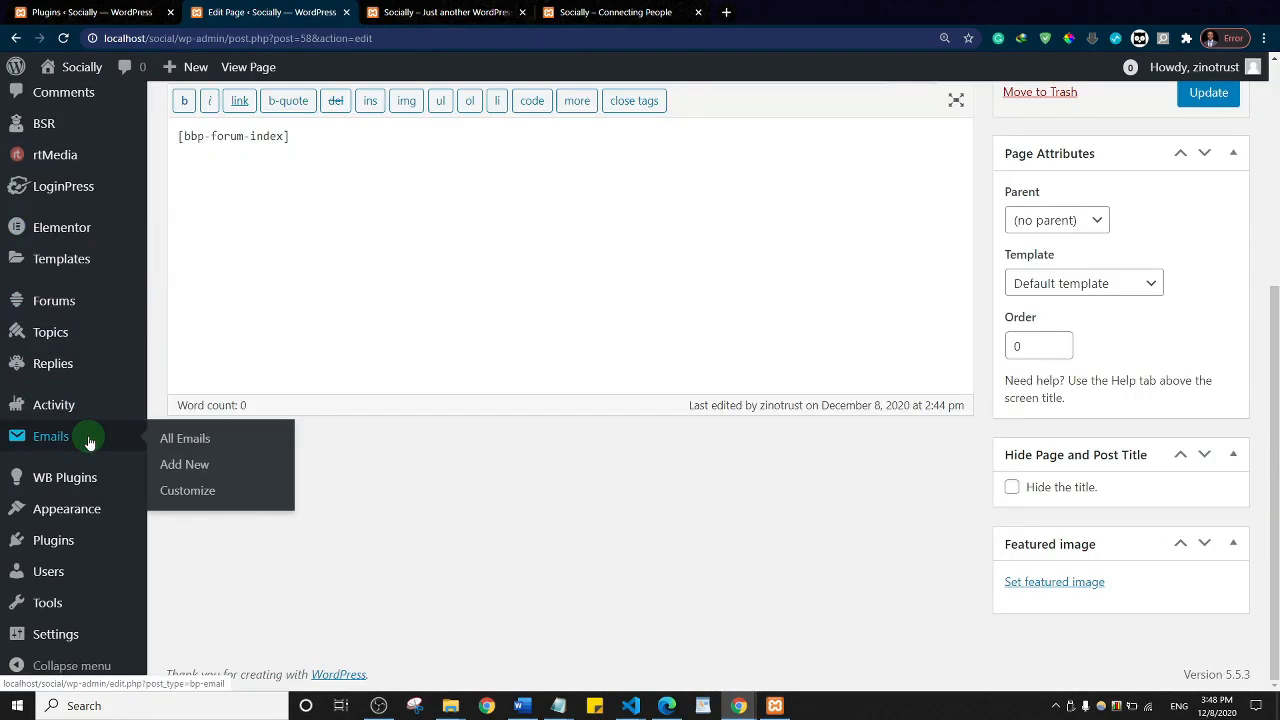
pyautogui.moveTo(63, 509)
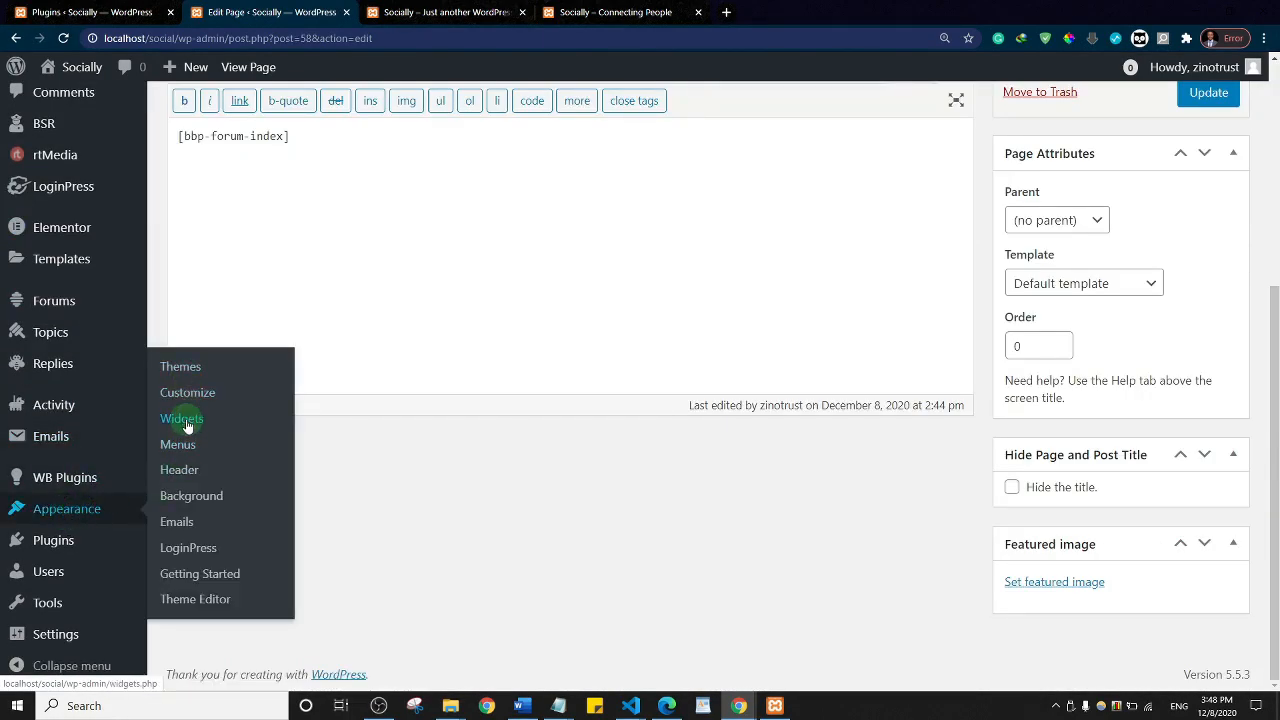
pyautogui.click(188, 452)
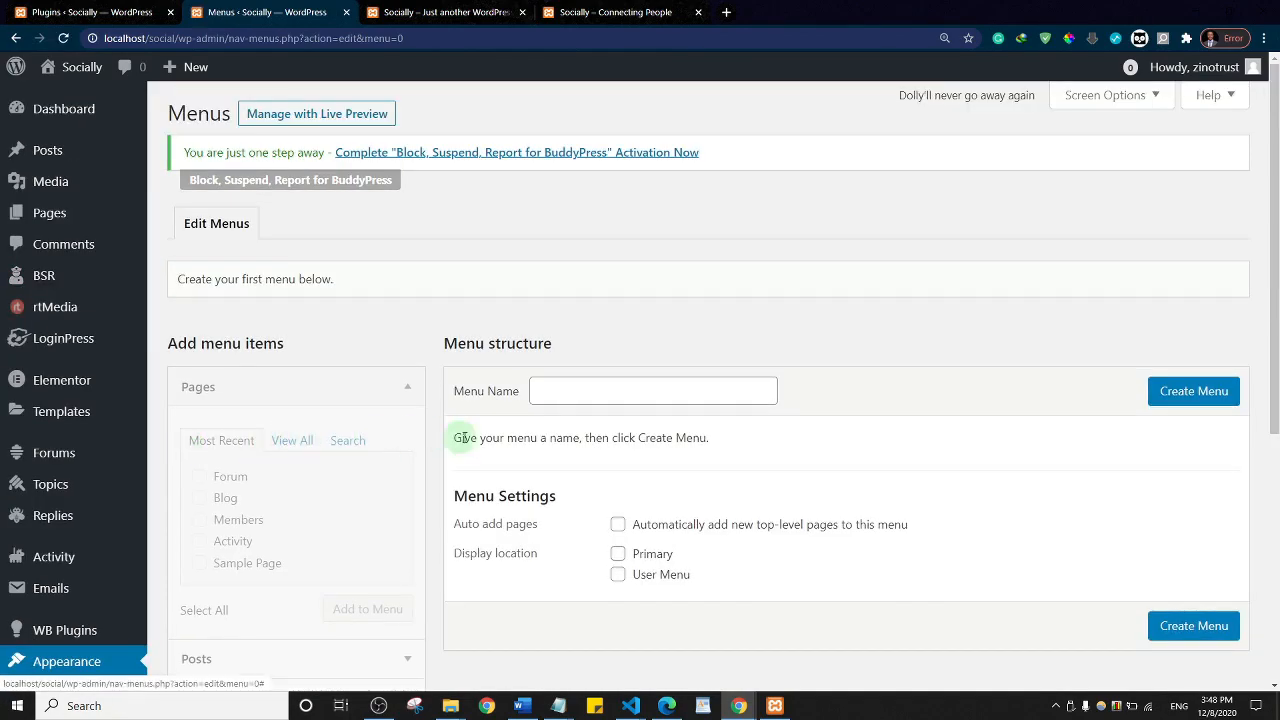
pyautogui.click(580, 383)
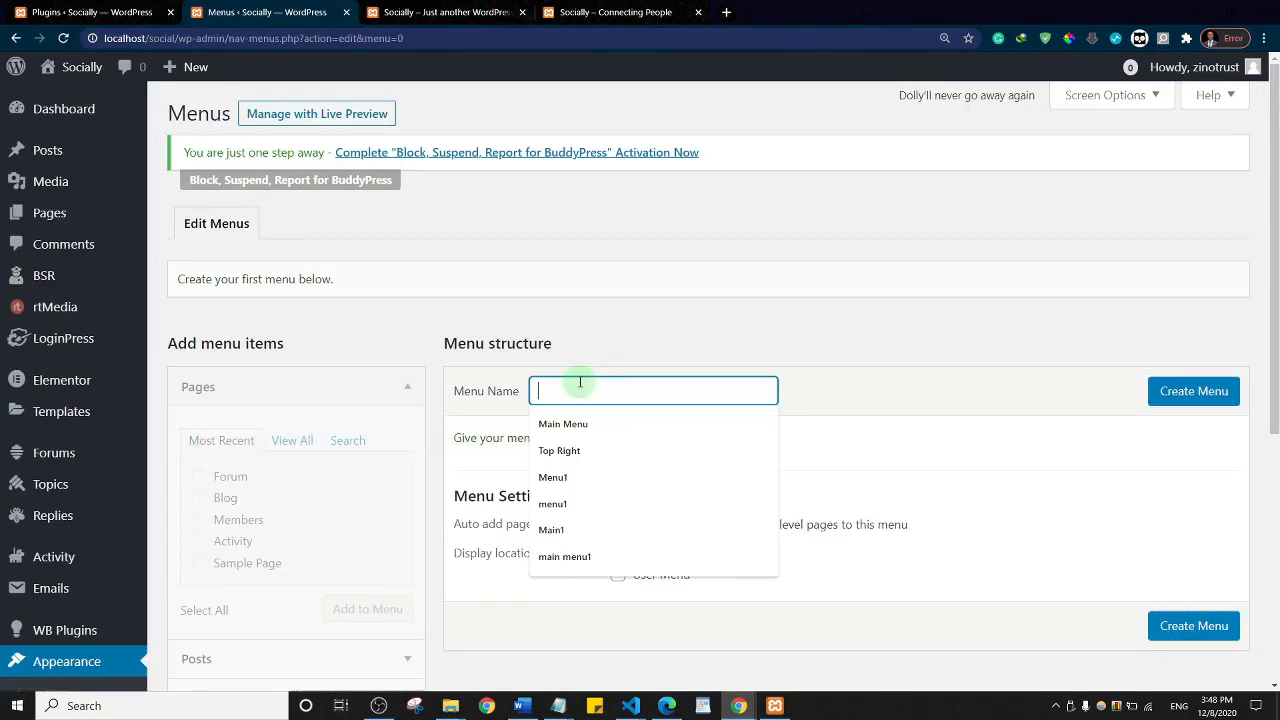
pyautogui.write('social')
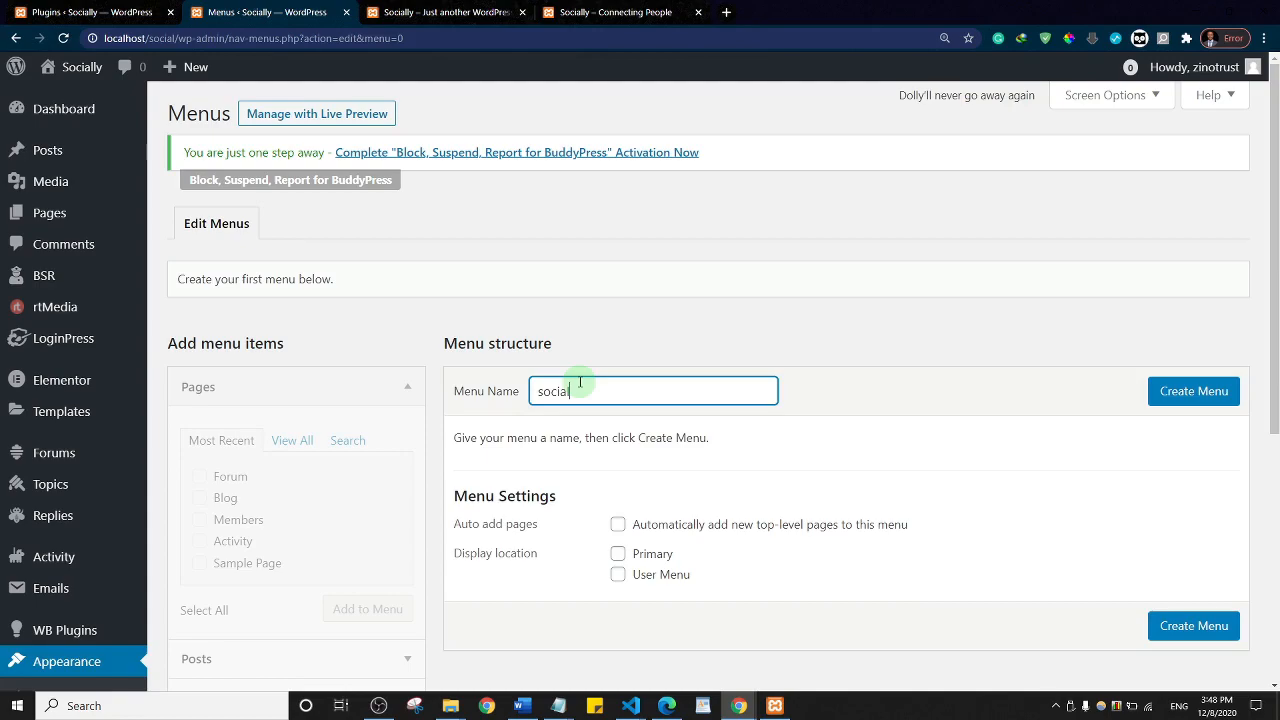
pyautogui.click(1205, 394)
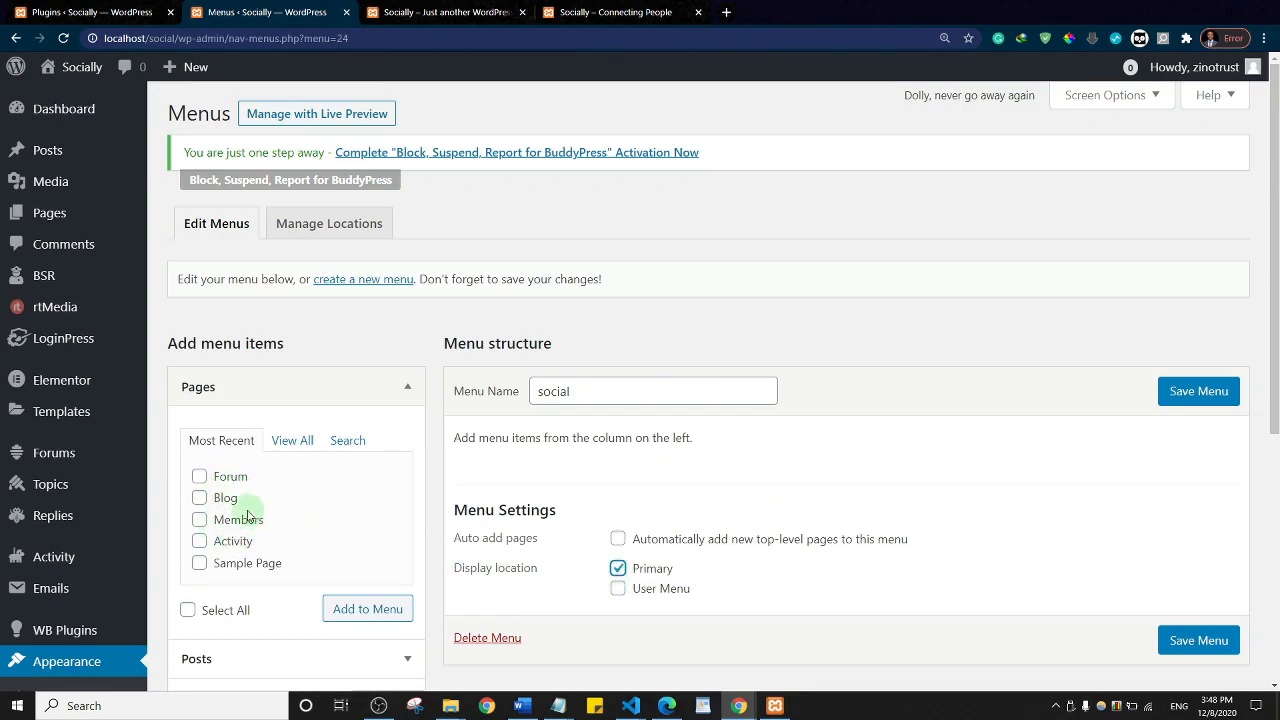
# Step: Add the Activity and Members pages to the social menu
pyautogui.click(199, 541)
pyautogui.click(199, 520)
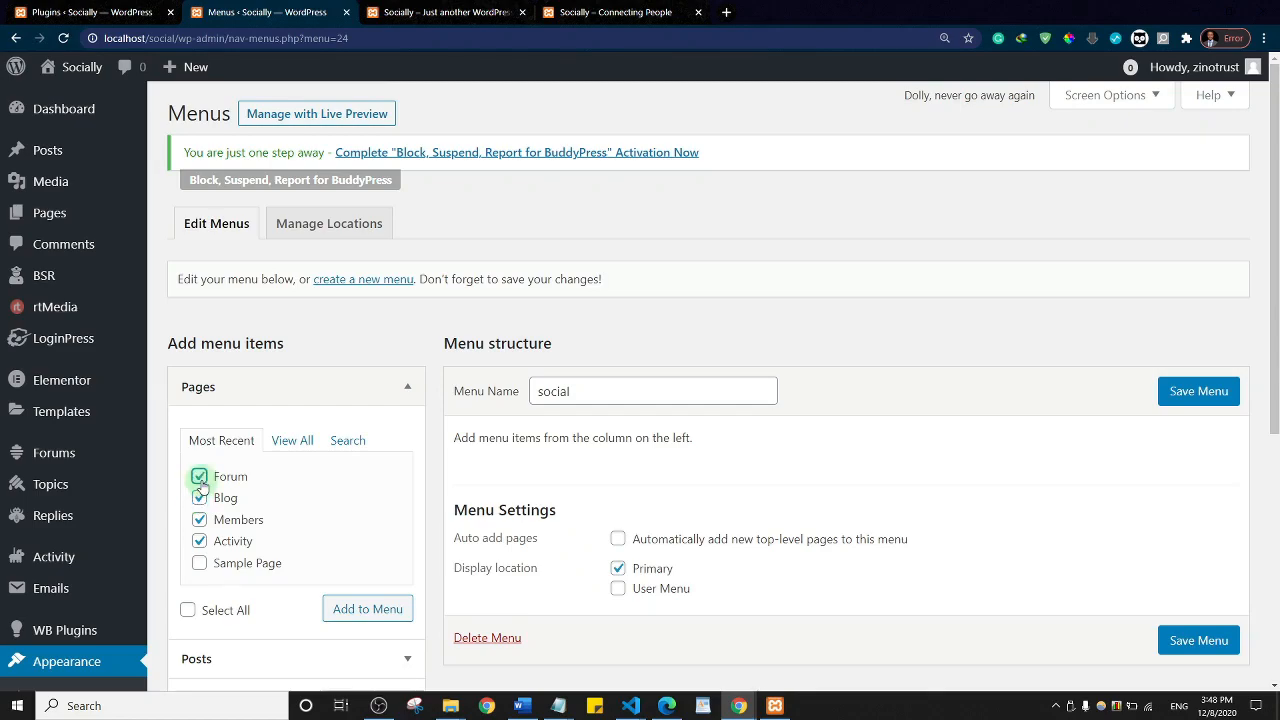
pyautogui.click(352, 617)
pyautogui.click(364, 617)
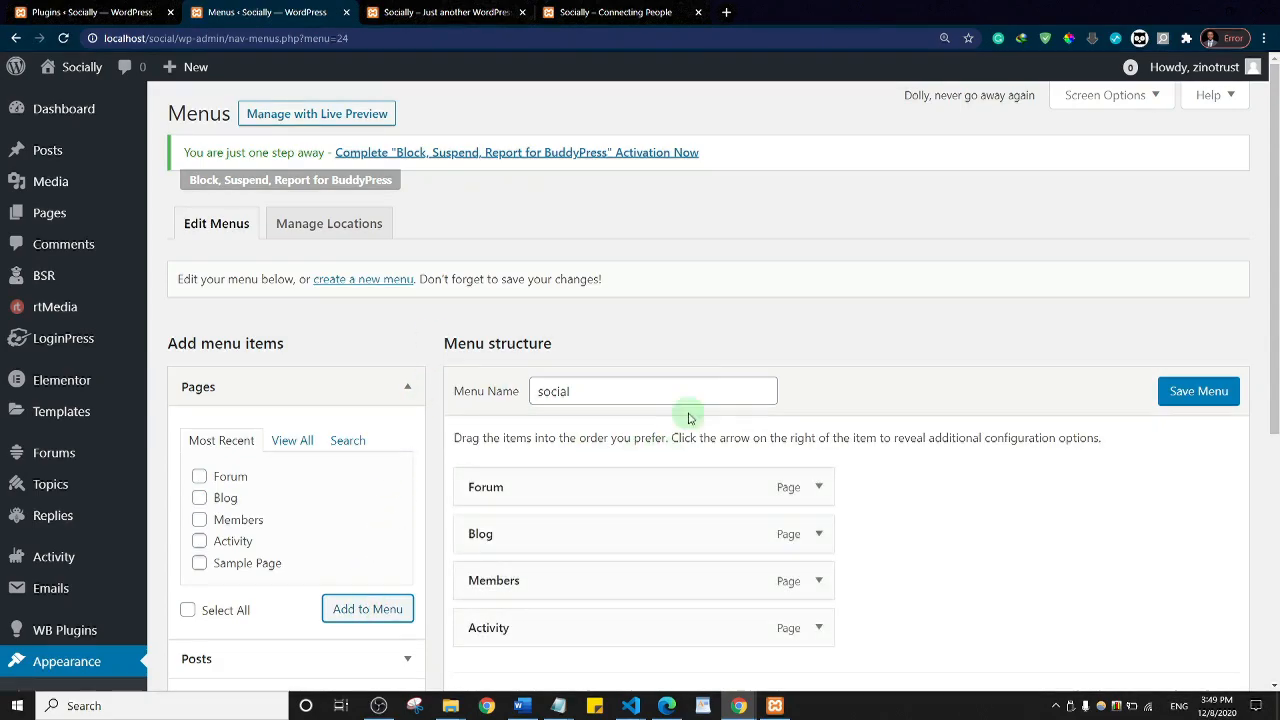
# Step: Reorder the social menu with Activity first and Members second
pyautogui.scroll(-5, 700, 400)
pyautogui.moveTo(1273, 394); pyautogui.dragTo(1275, 280)
pyautogui.moveTo(570, 360); pyautogui.dragTo(577, 220)
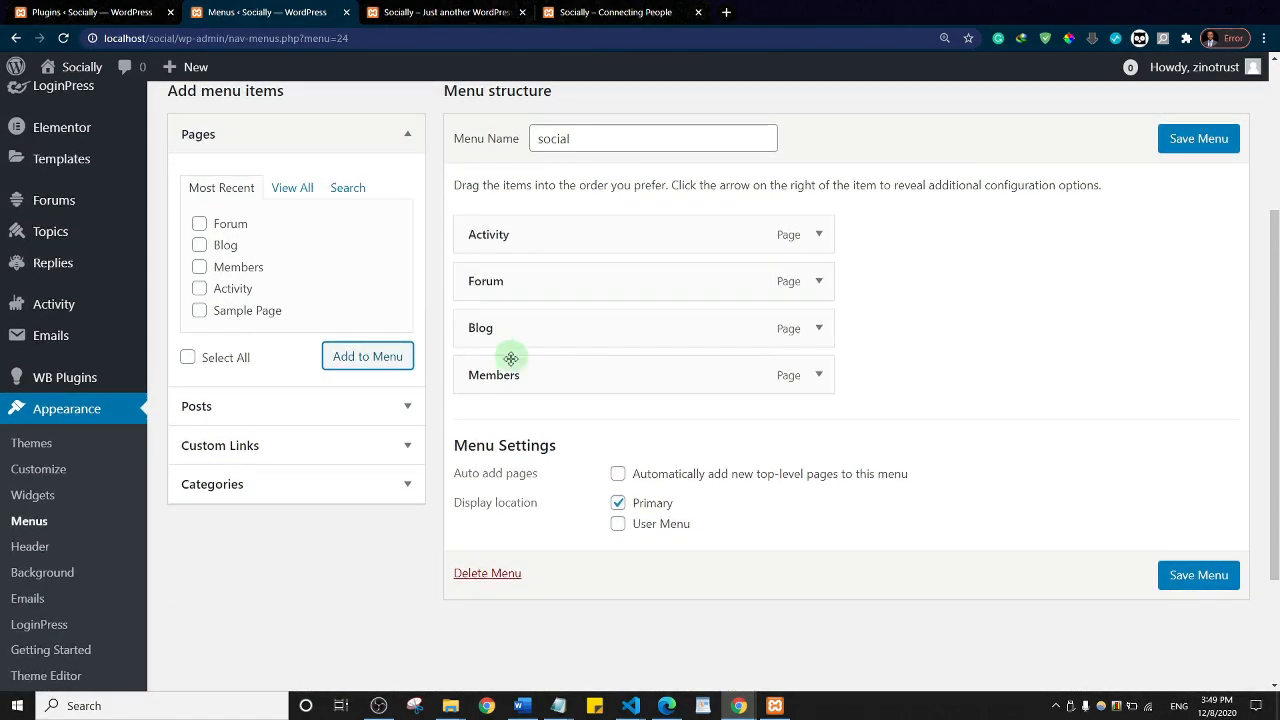
pyautogui.moveTo(523, 369); pyautogui.dragTo(523, 271)
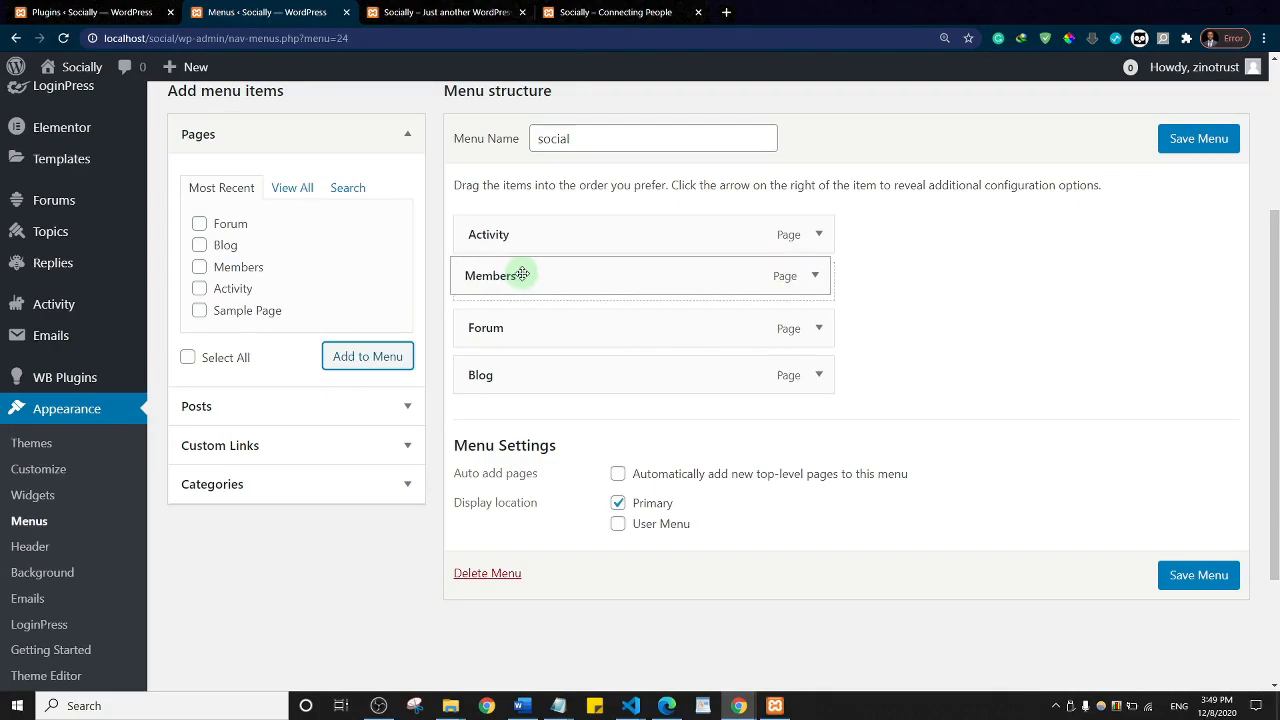
pyautogui.scroll(3, 345, 388)
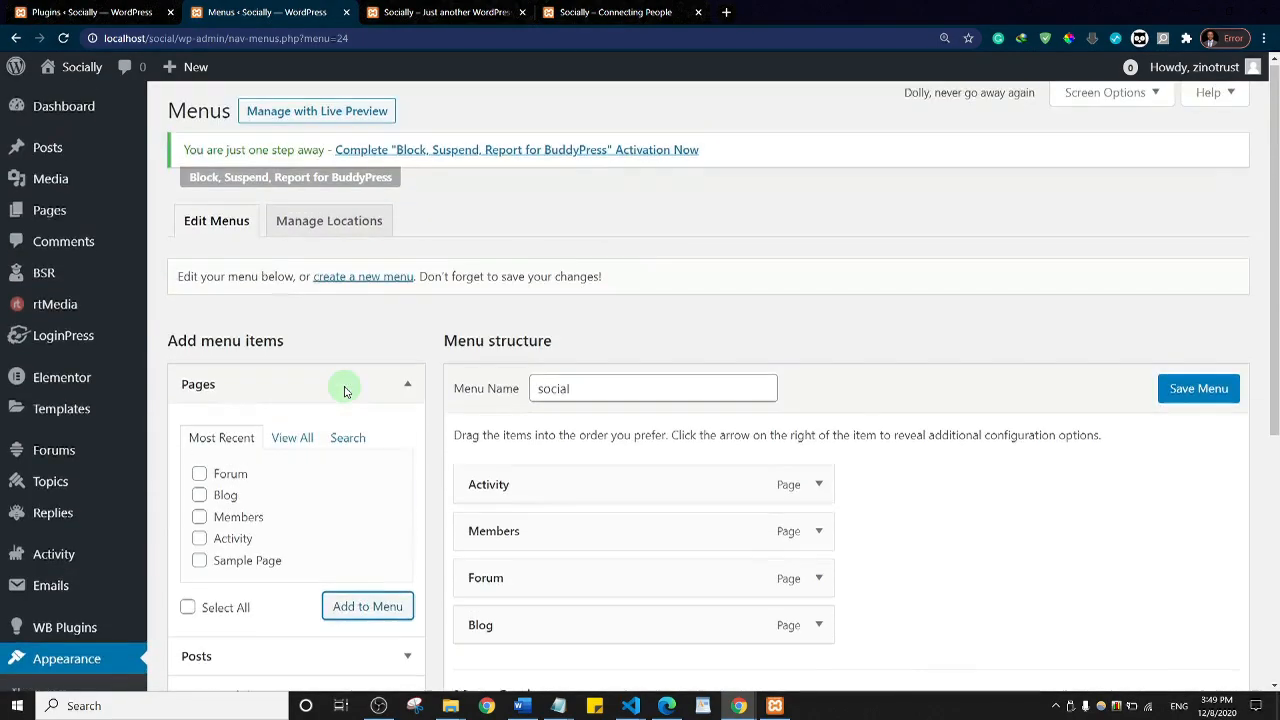
pyautogui.scroll(-5, 346, 390)
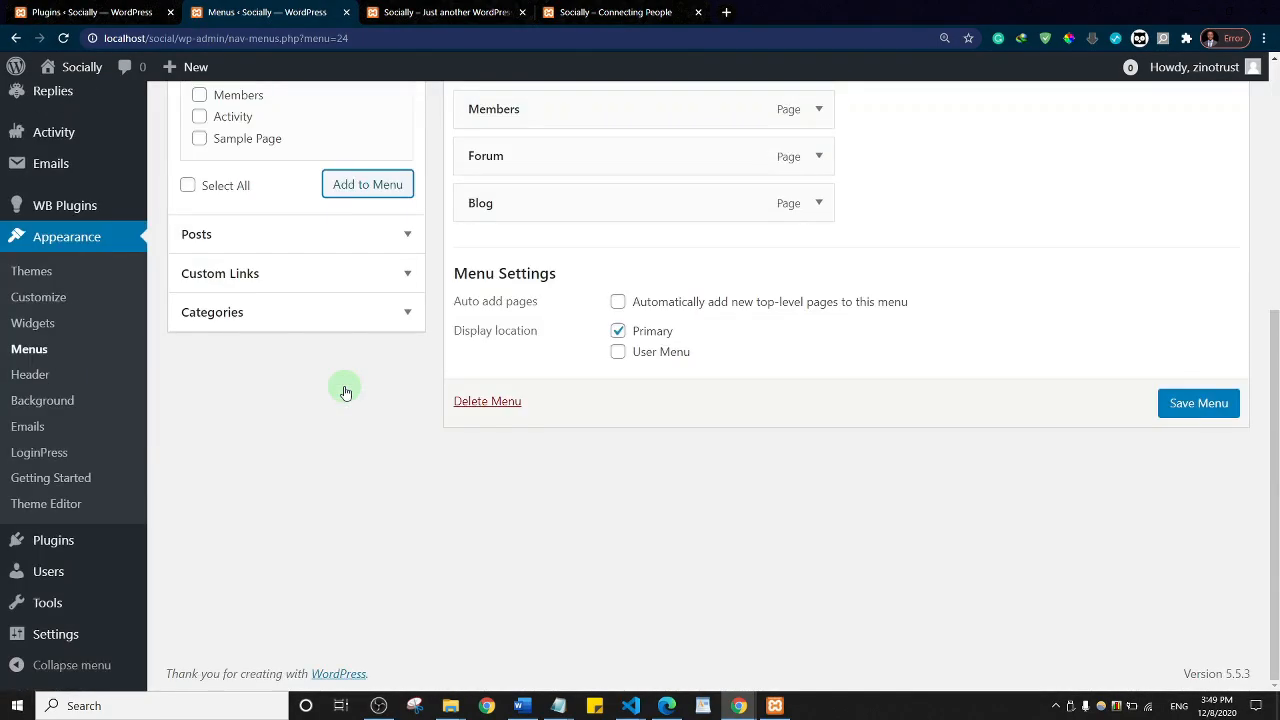
# Step: Look through the Posts, Custom Links, Categories and Pages panels, then save the social menu
pyautogui.click(368, 249)
pyautogui.click(385, 237)
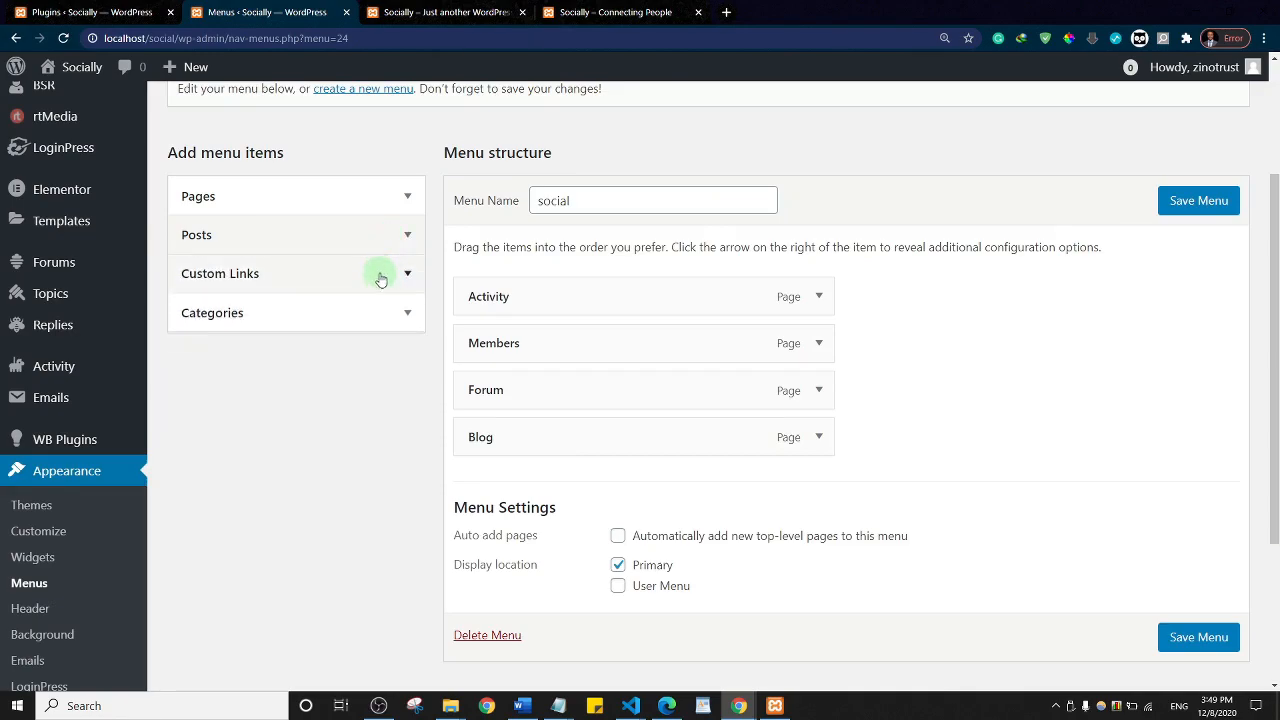
pyautogui.click(380, 275)
pyautogui.click(380, 283)
pyautogui.click(356, 320)
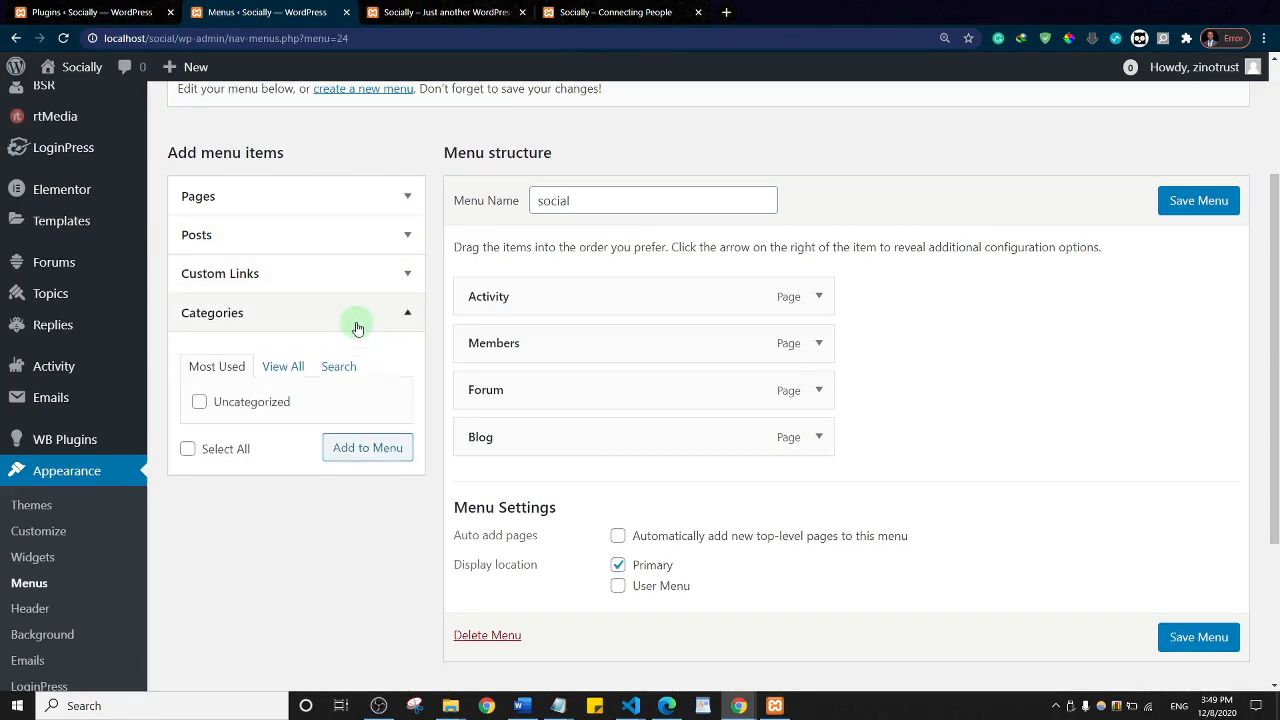
pyautogui.click(358, 326)
pyautogui.click(407, 197)
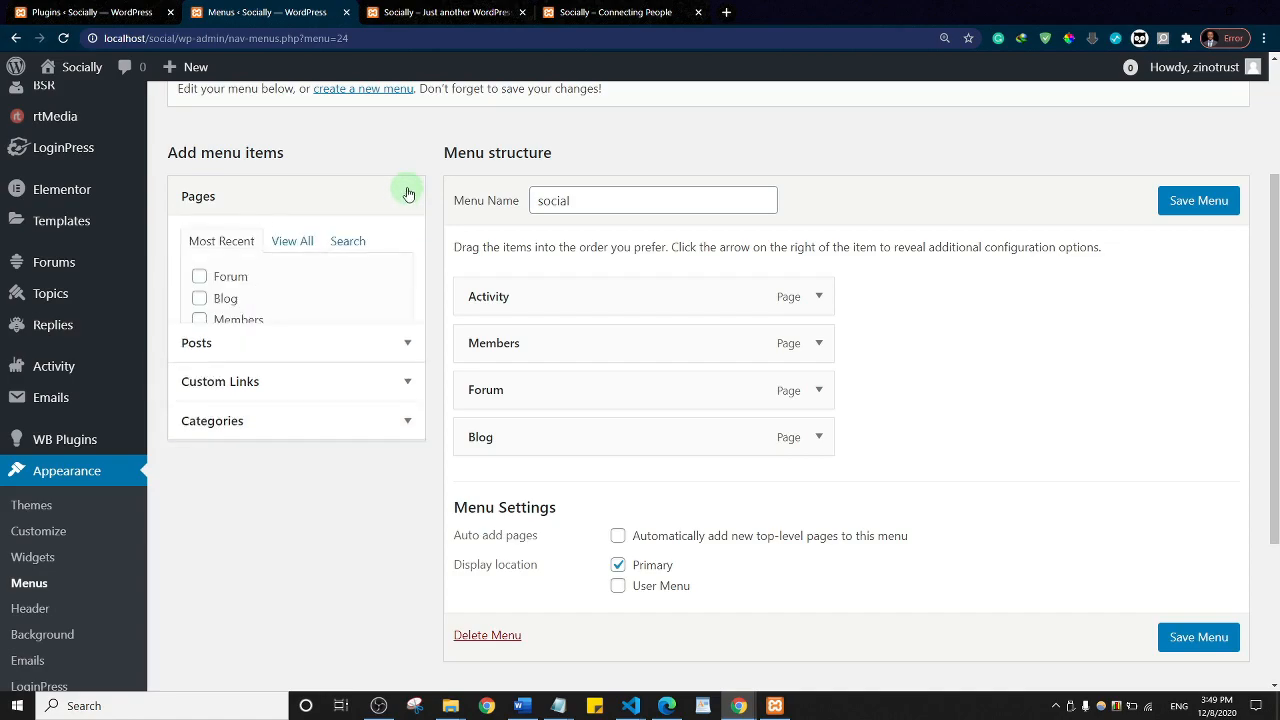
pyautogui.click(290, 253)
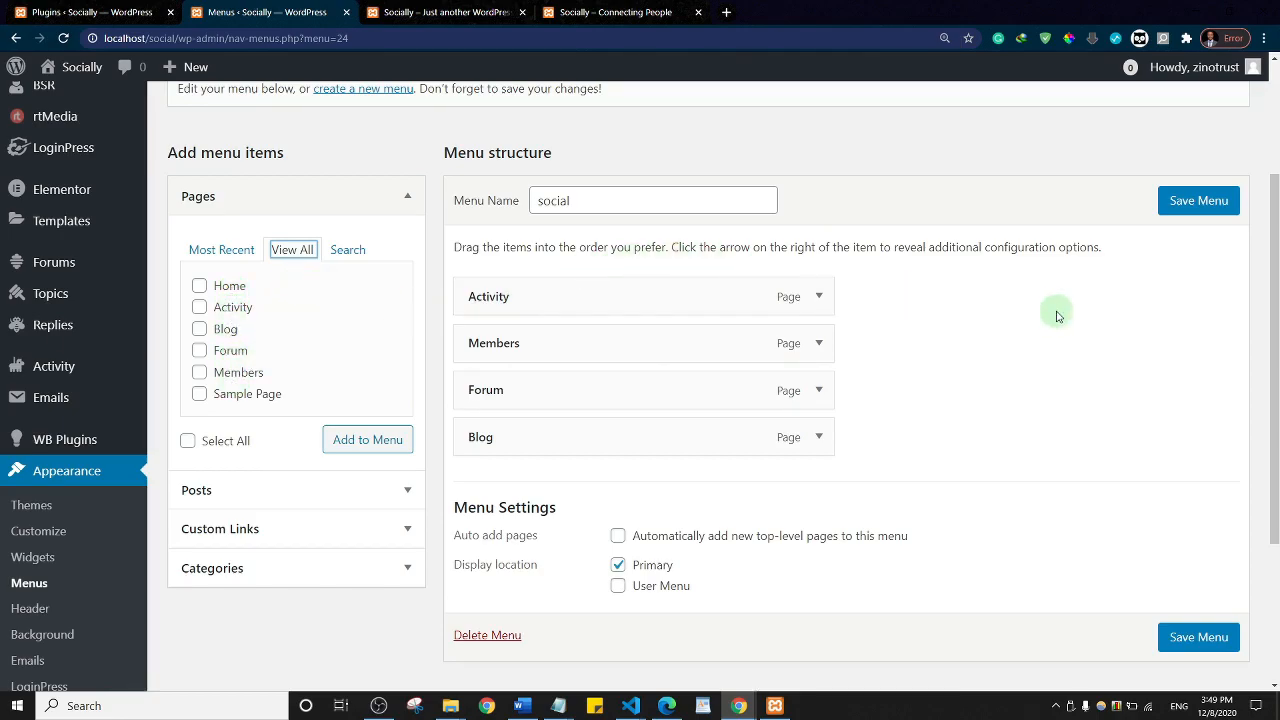
pyautogui.click(1188, 204)
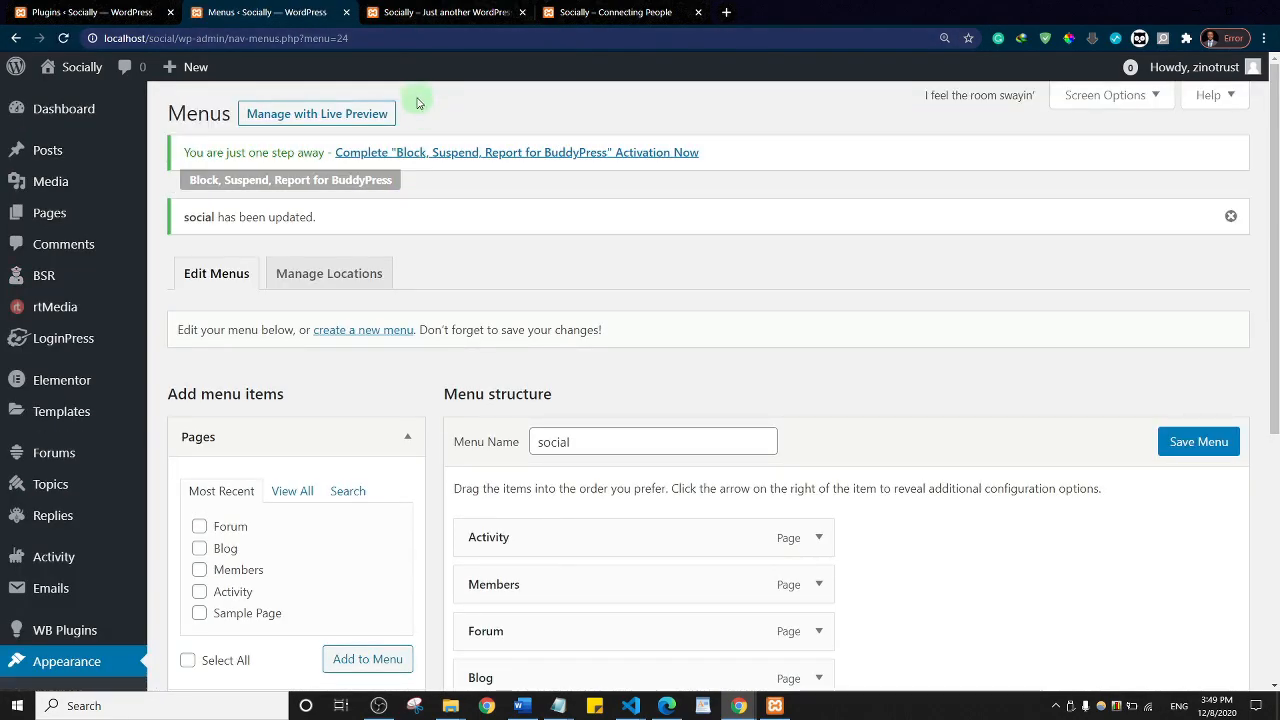
pyautogui.click(92, 10)
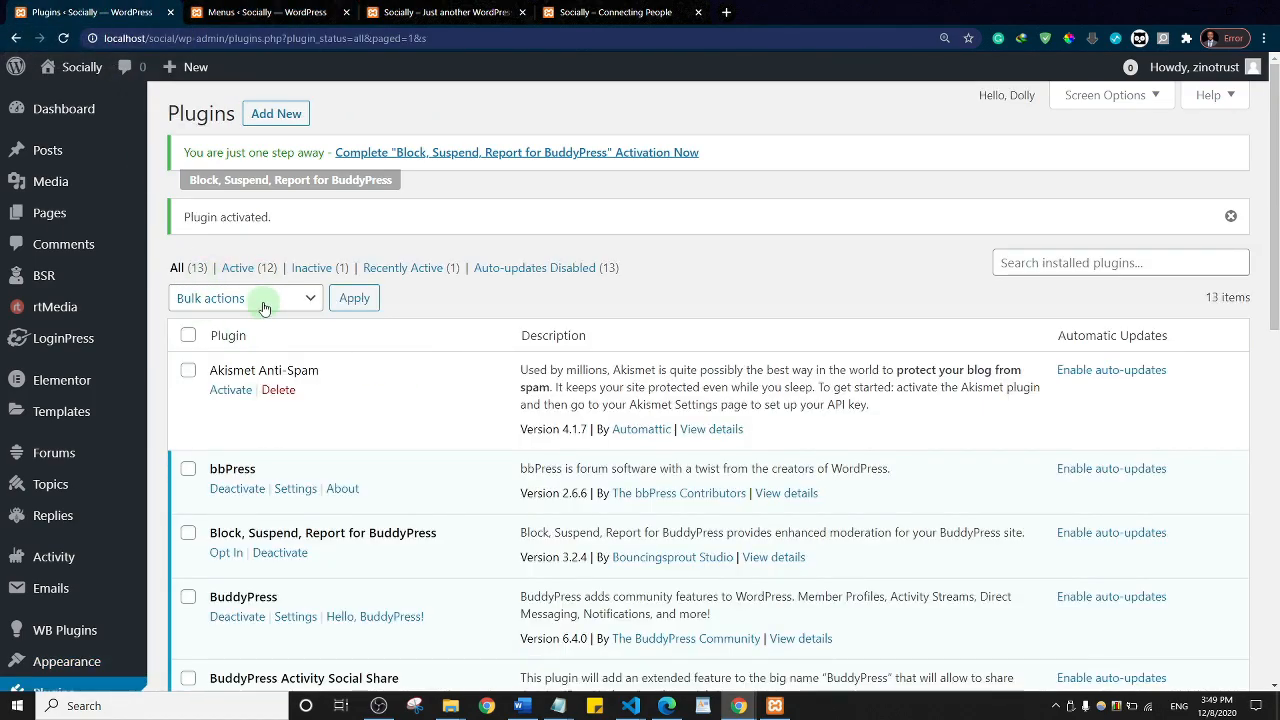
# Step: From the Menus screen, open Appearance > Customize in a new tab and switch to it
pyautogui.click(276, 8)
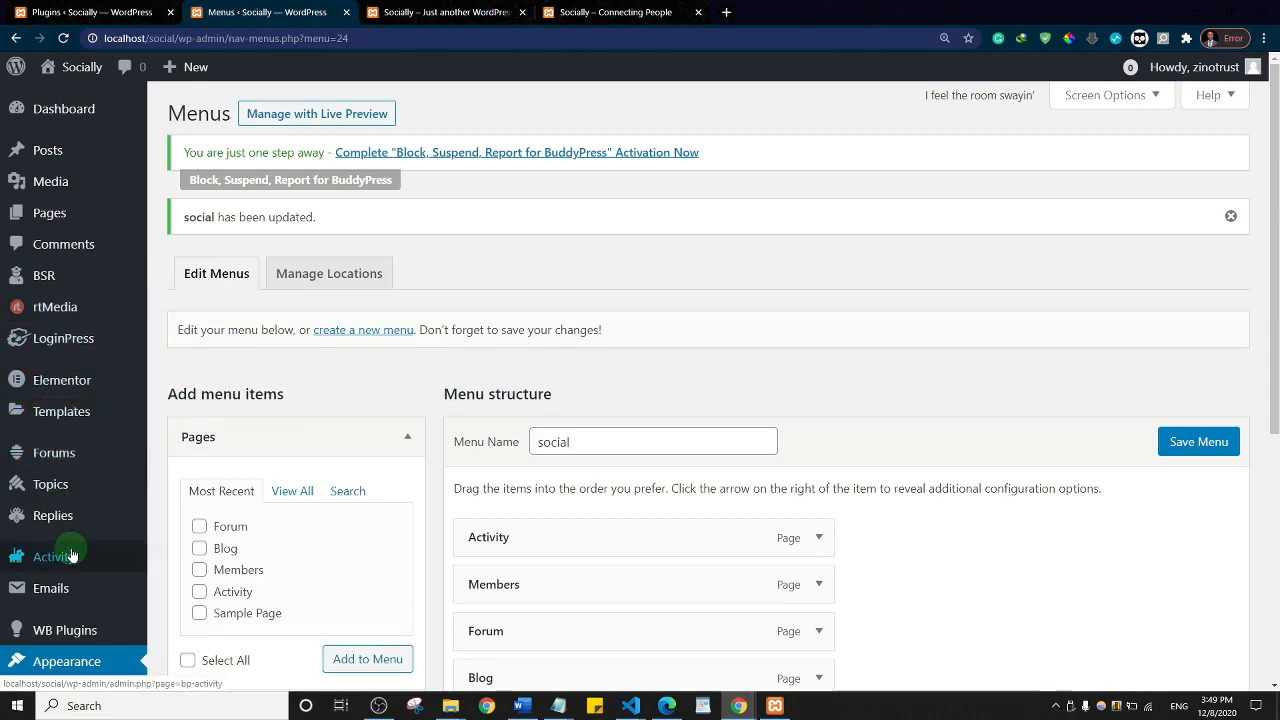
pyautogui.scroll(-4, 40, 388)
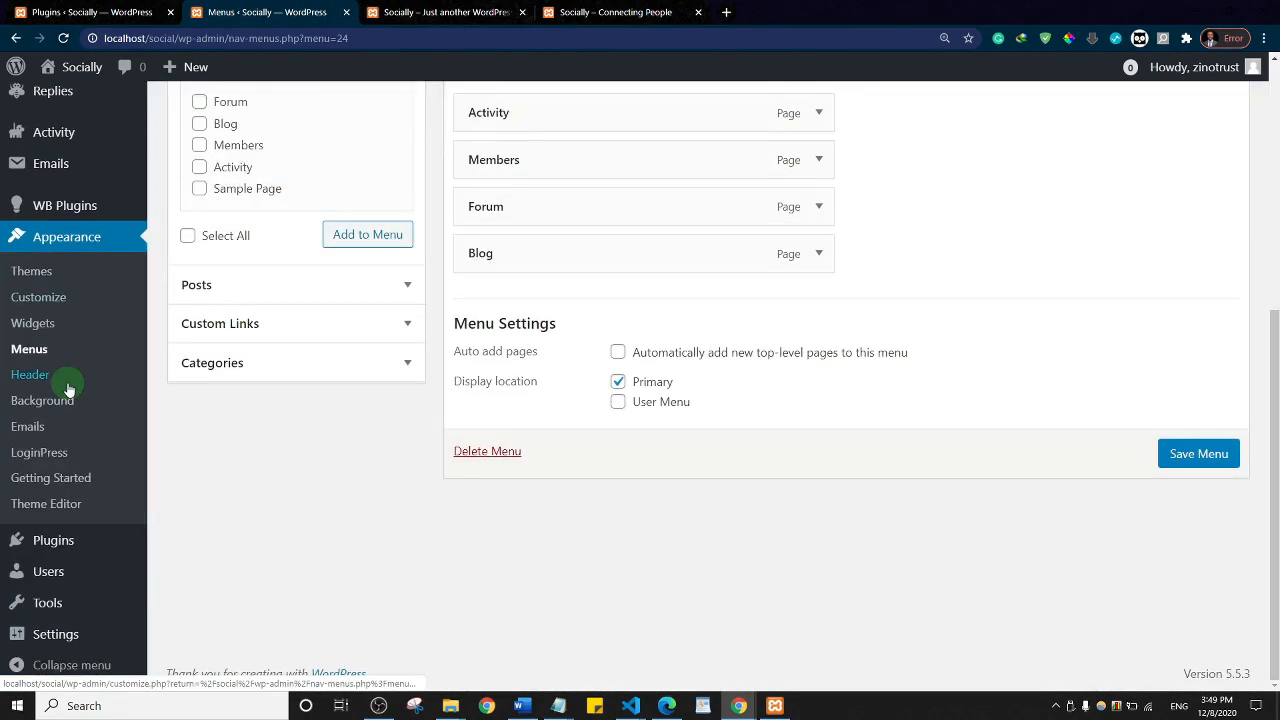
pyautogui.rightClick(46, 304)
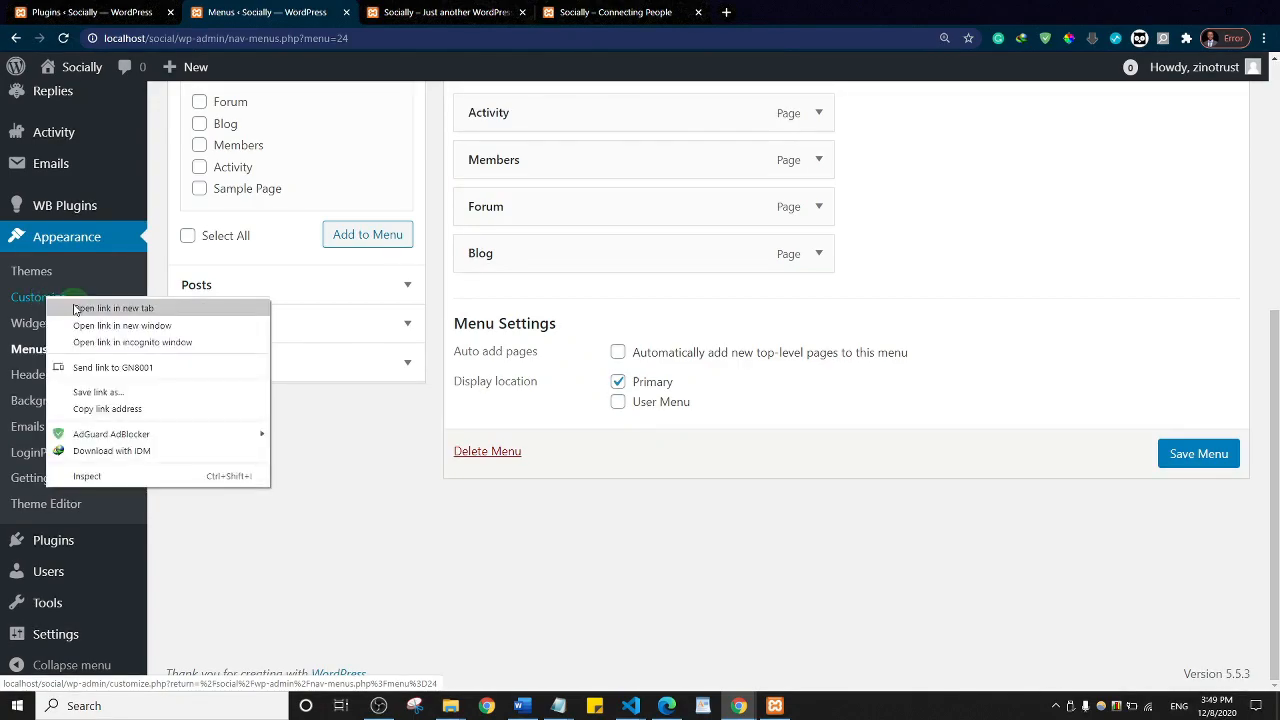
pyautogui.click(76, 310)
pyautogui.click(410, 12)
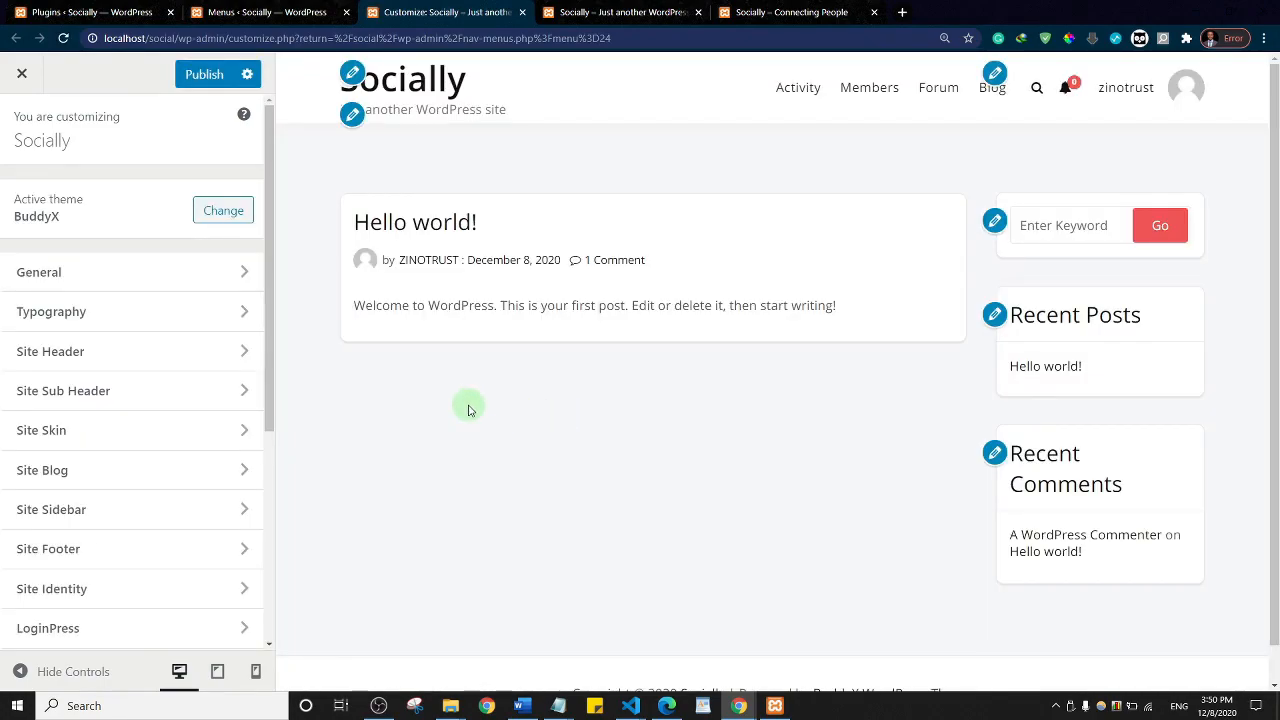
# Step: Set the General site layout to Box-Layout, check Site Loader and Page Mapping, and return to the root list
pyautogui.click(196, 281)
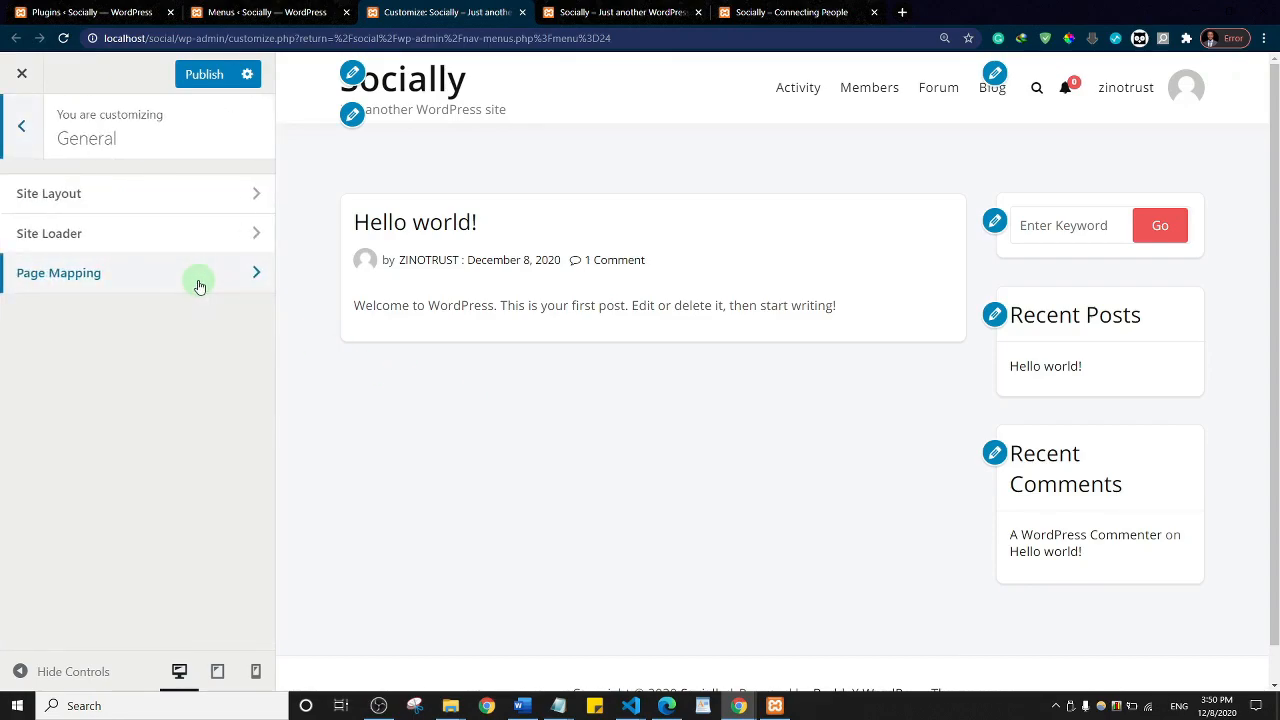
pyautogui.click(133, 193)
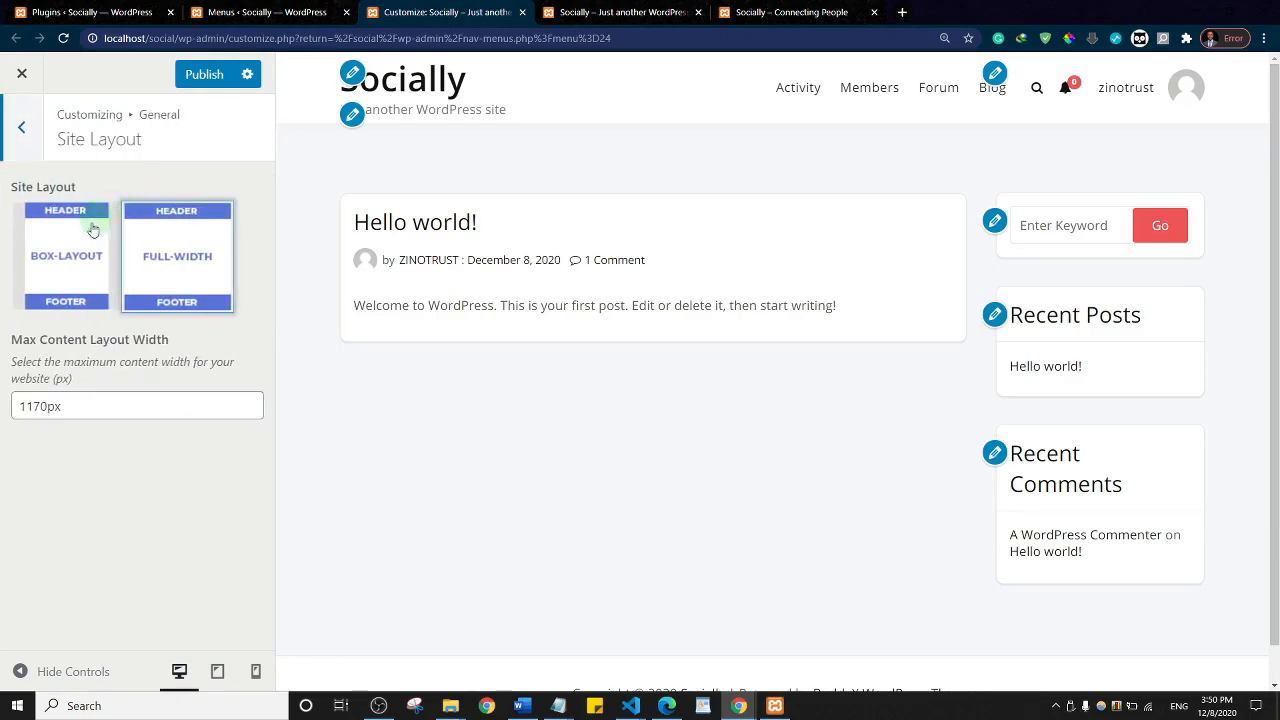
pyautogui.click(70, 268)
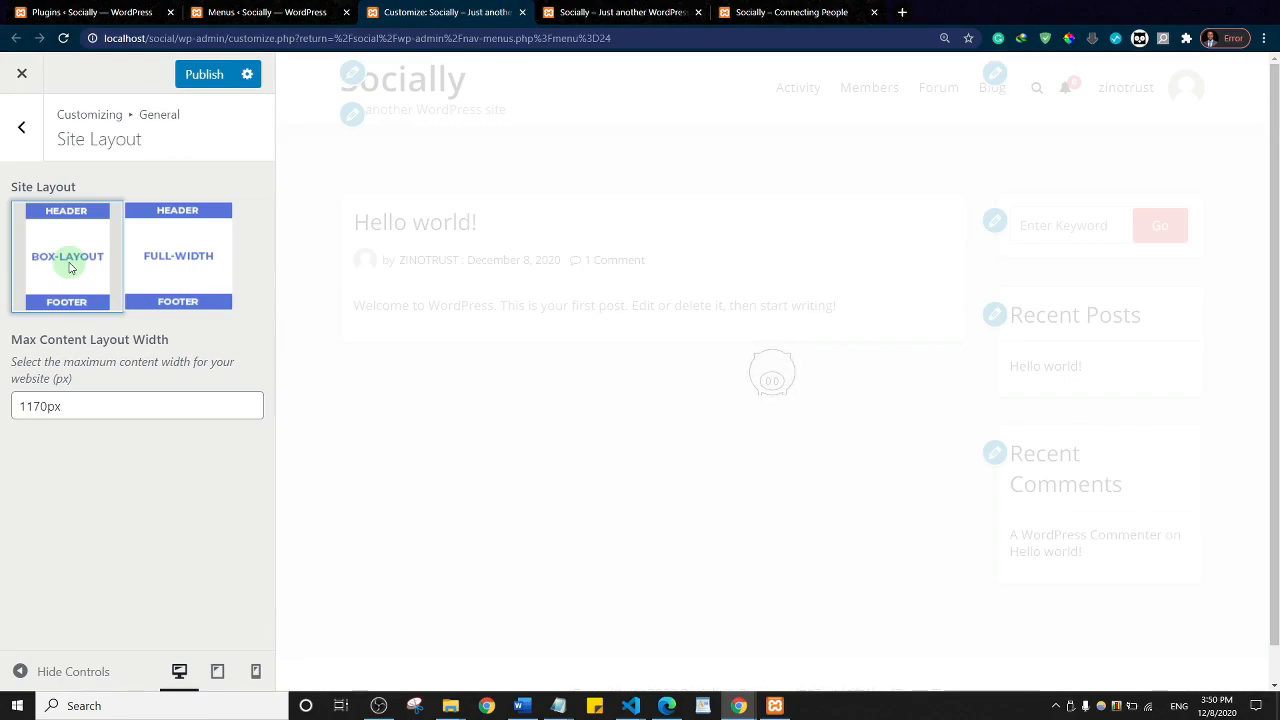
pyautogui.click(22, 128)
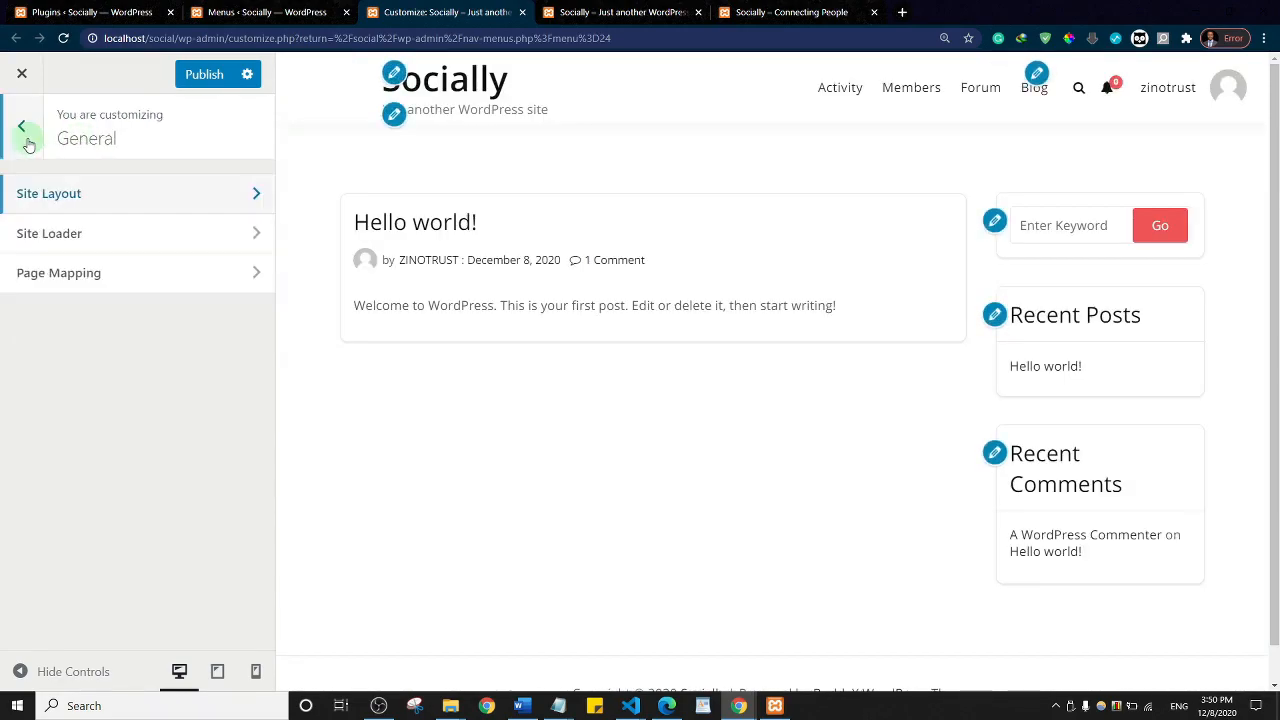
pyautogui.click(90, 244)
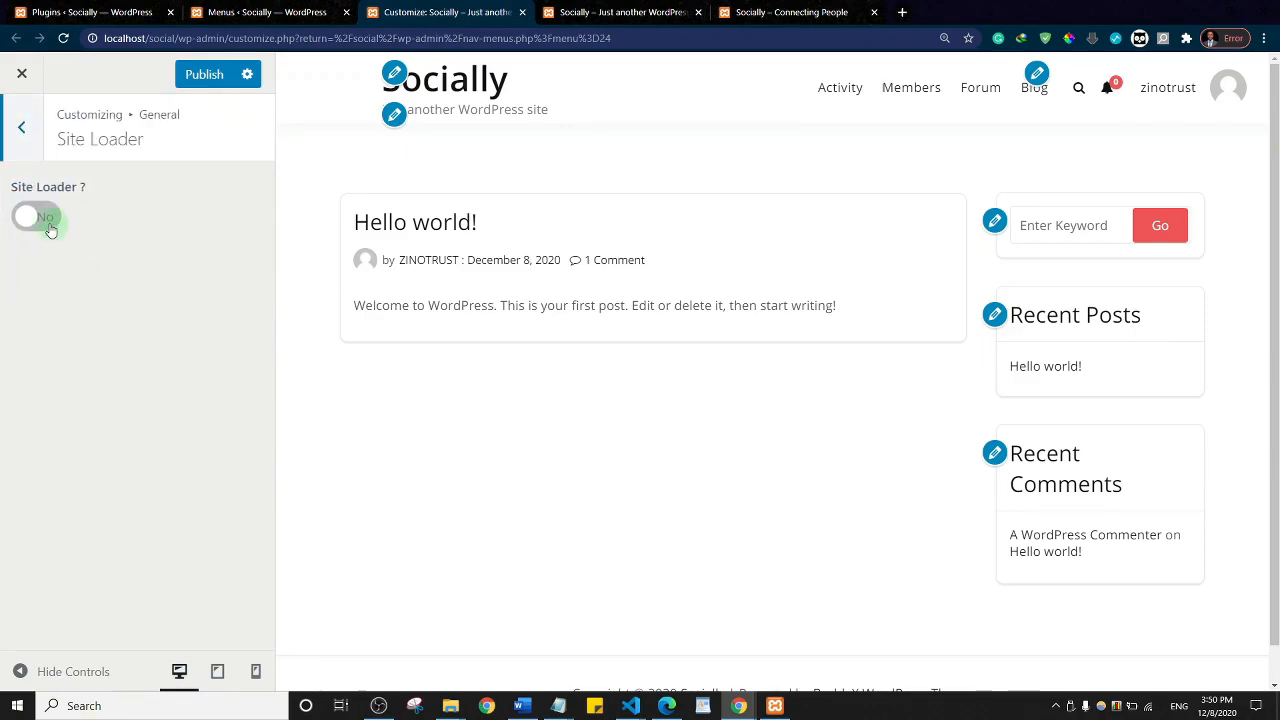
pyautogui.click(22, 127)
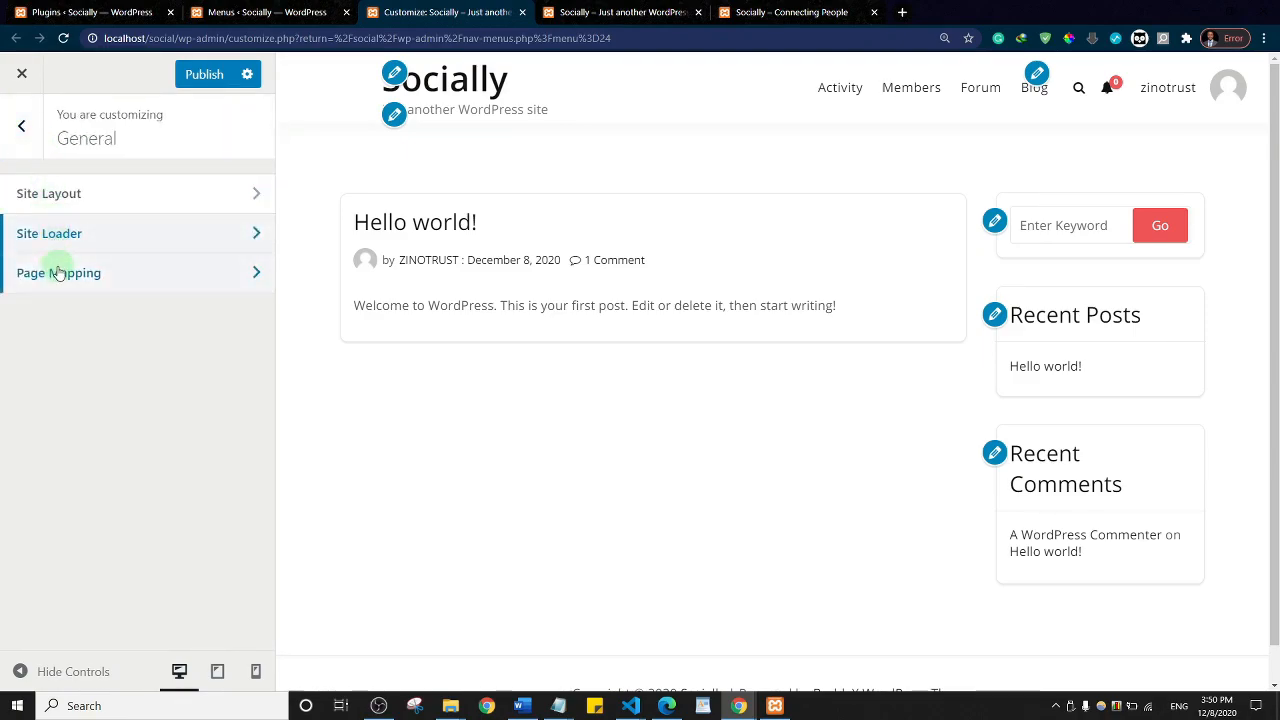
pyautogui.click(57, 272)
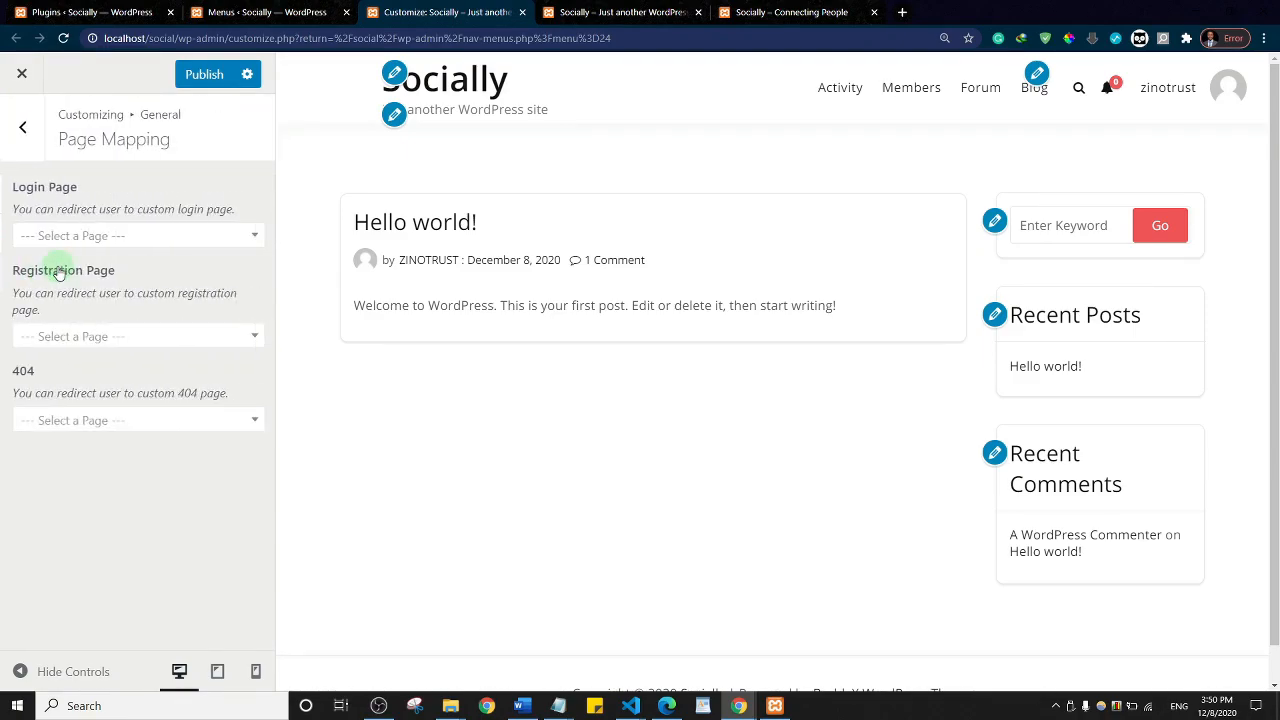
pyautogui.click(27, 133)
pyautogui.click(24, 128)
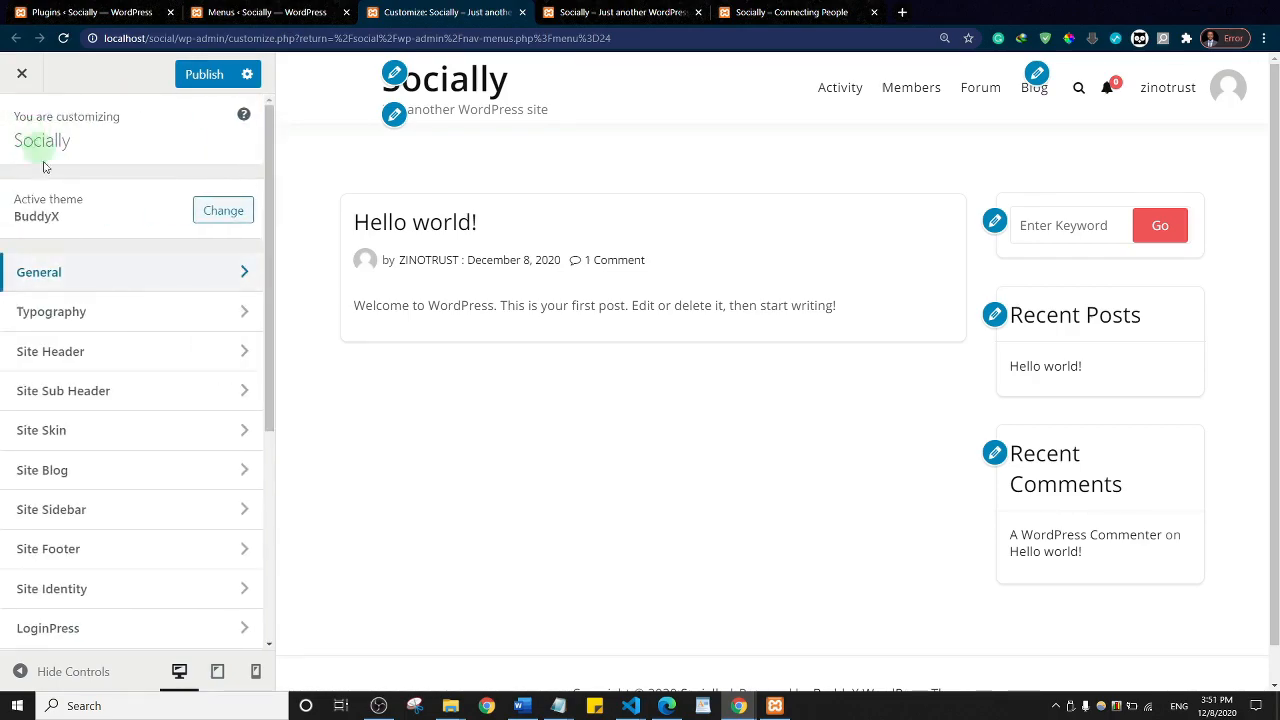
# Step: Browse the Typography > Site Title and Site Header settings, then open Site Identity
pyautogui.click(79, 316)
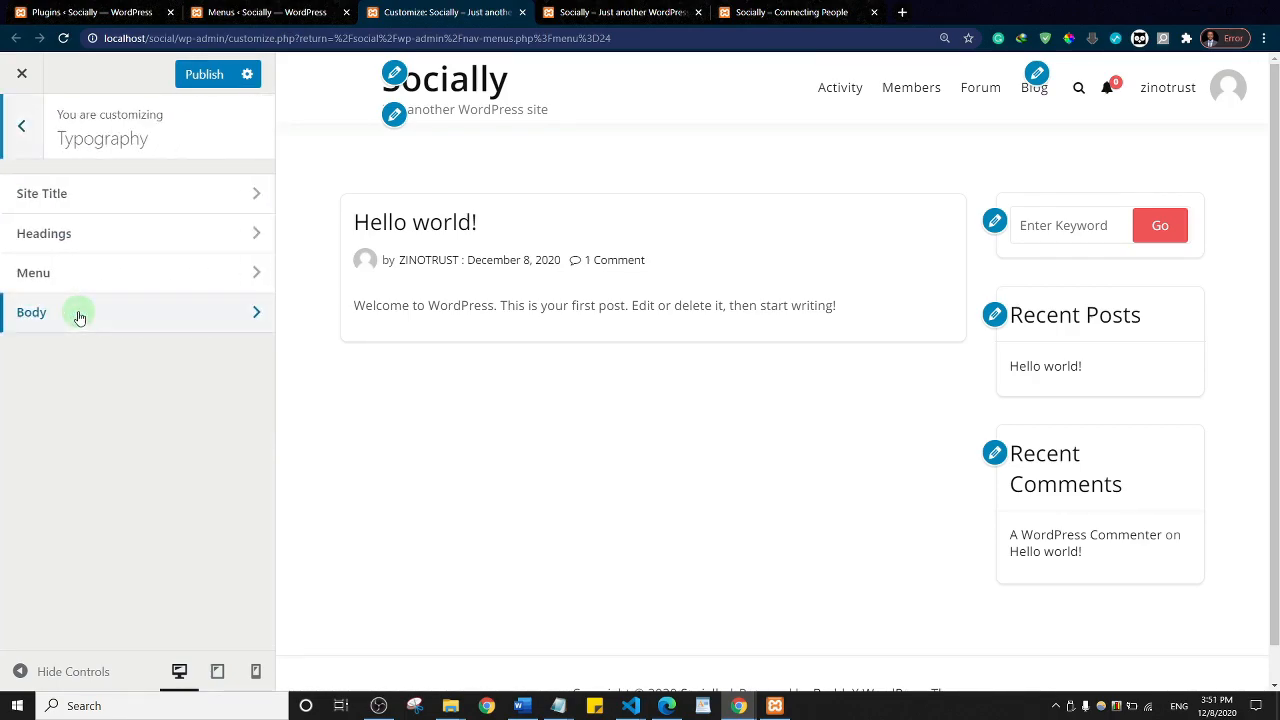
pyautogui.click(79, 204)
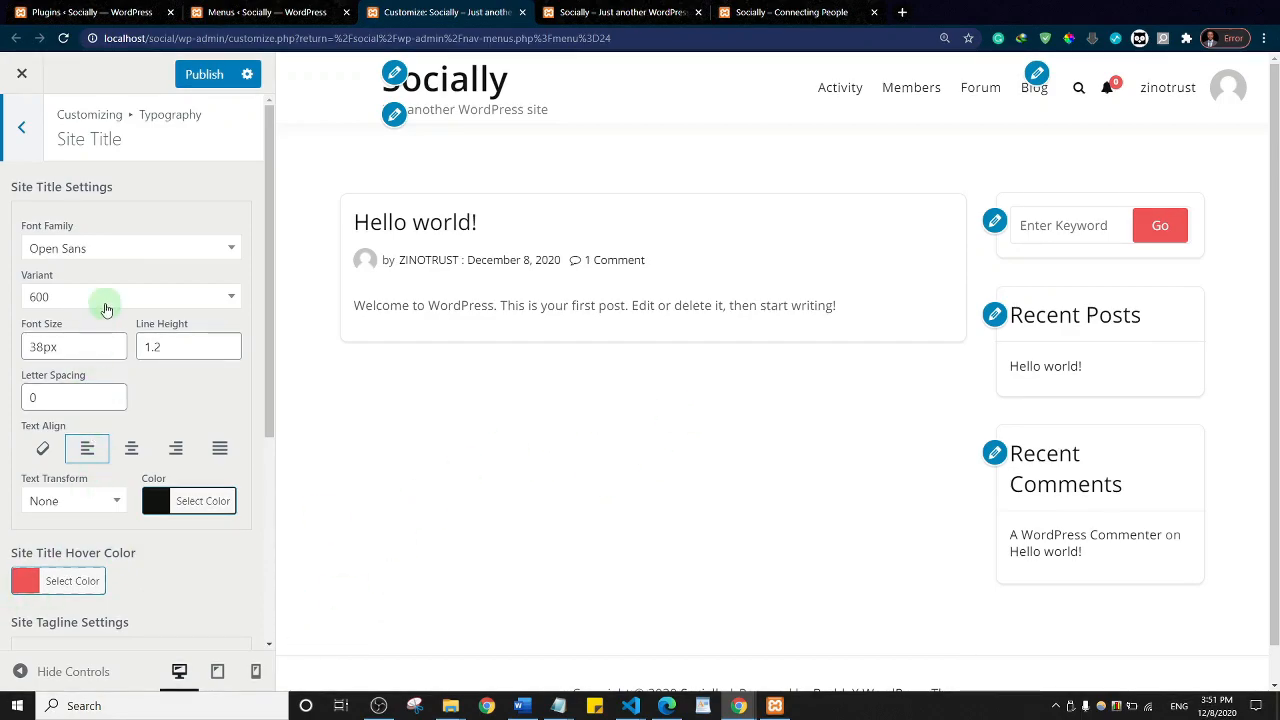
pyautogui.click(35, 134)
pyautogui.click(35, 134)
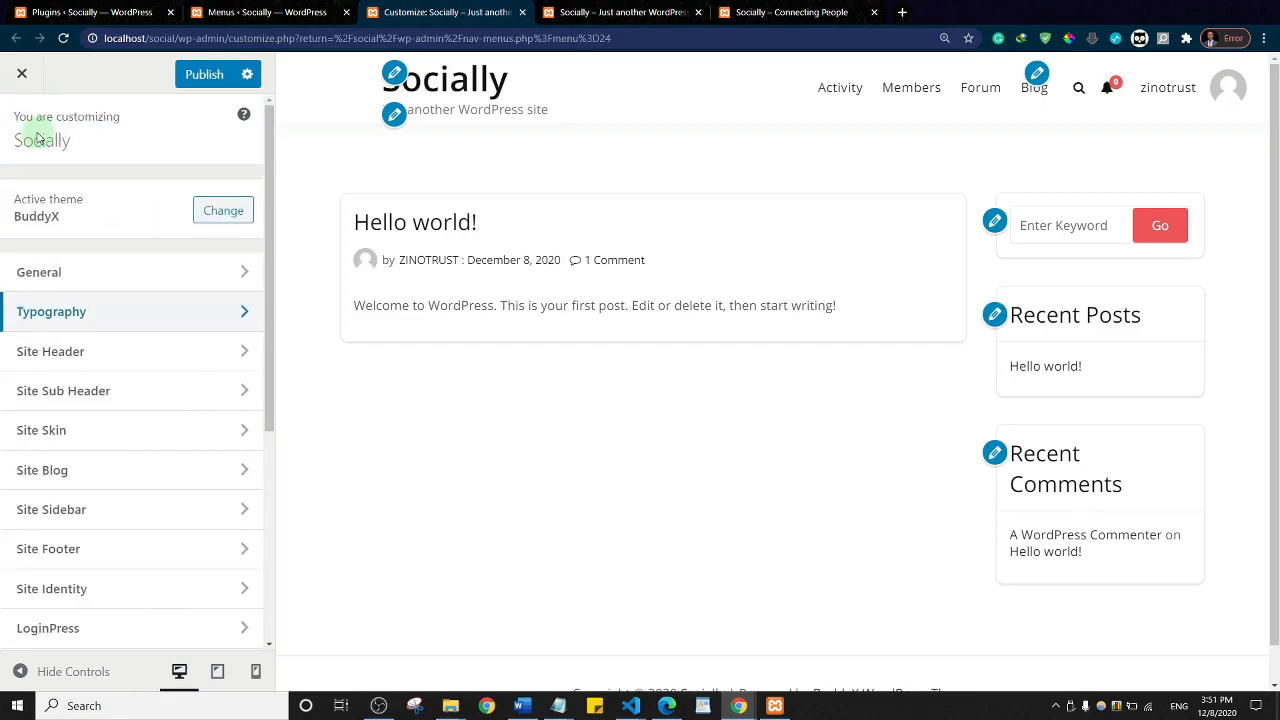
pyautogui.click(72, 351)
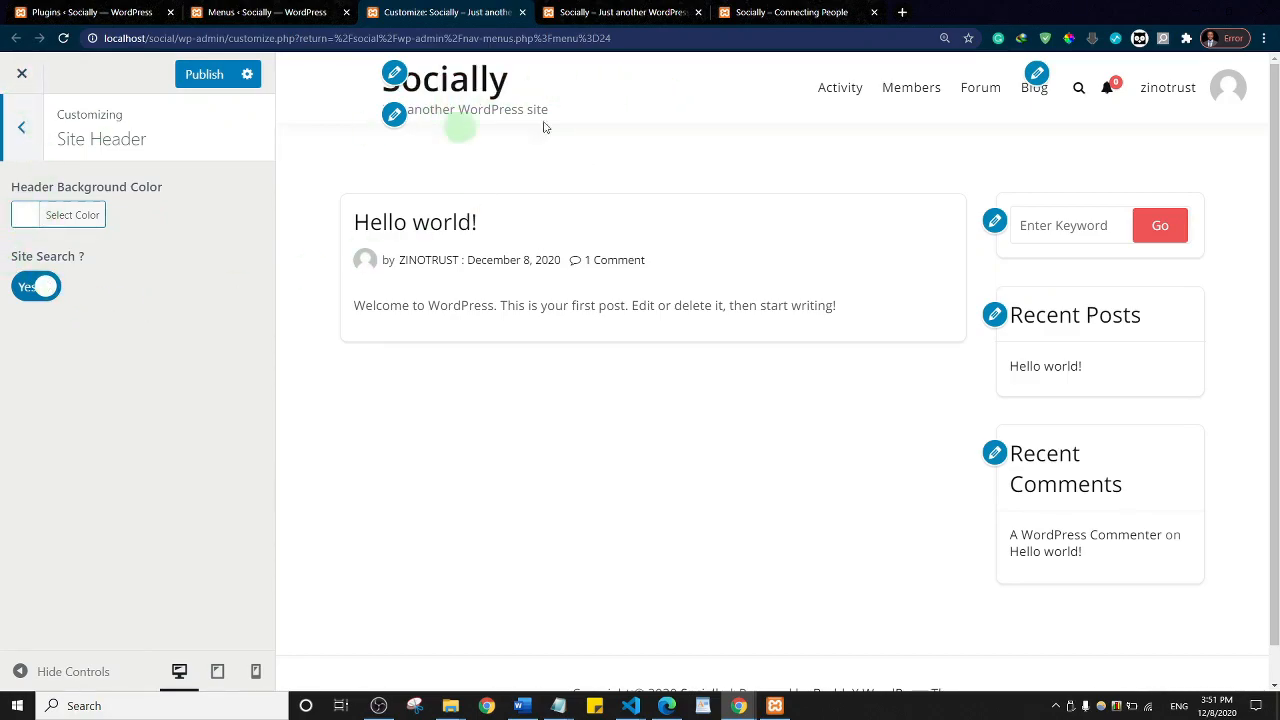
pyautogui.click(22, 127)
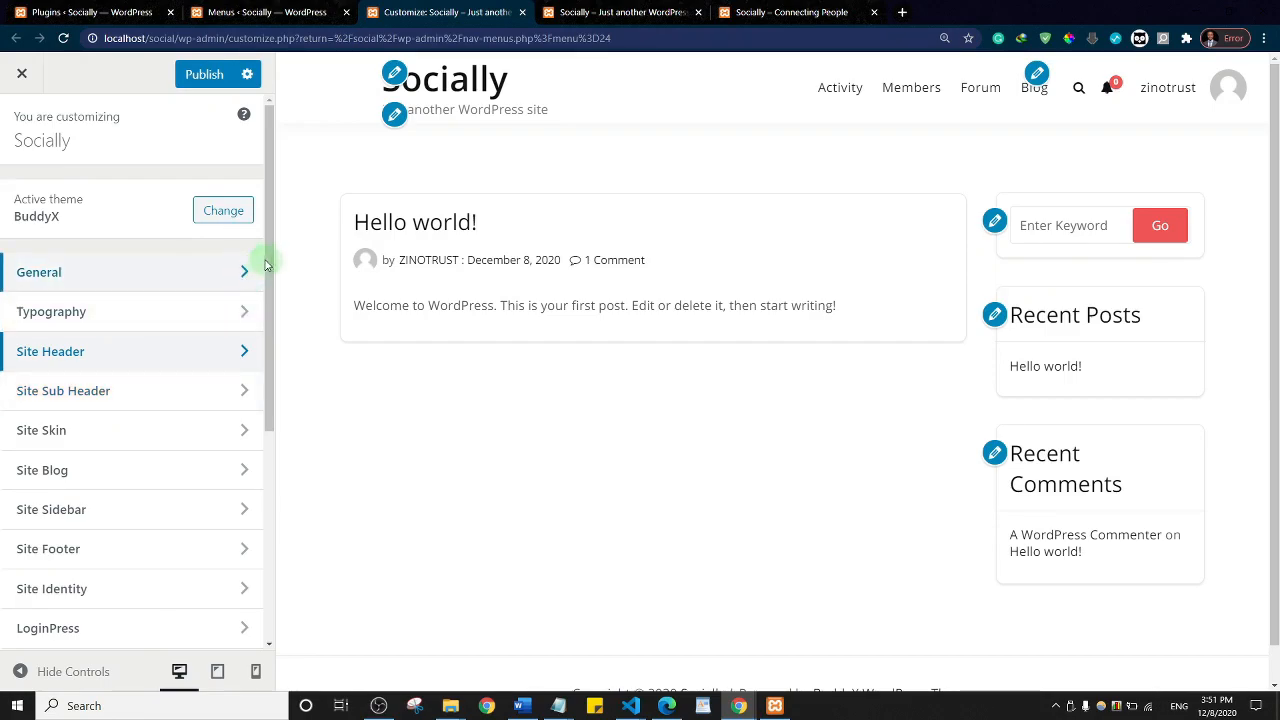
pyautogui.moveTo(268, 256); pyautogui.dragTo(272, 331)
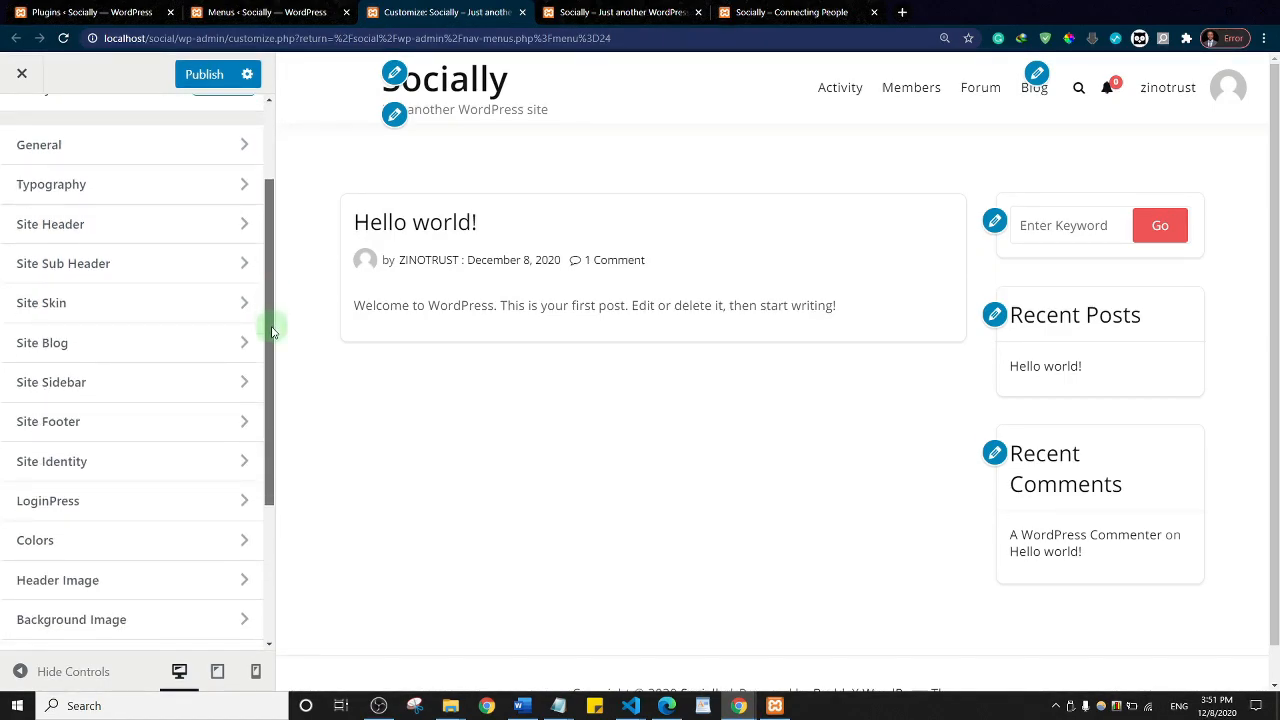
pyautogui.click(98, 471)
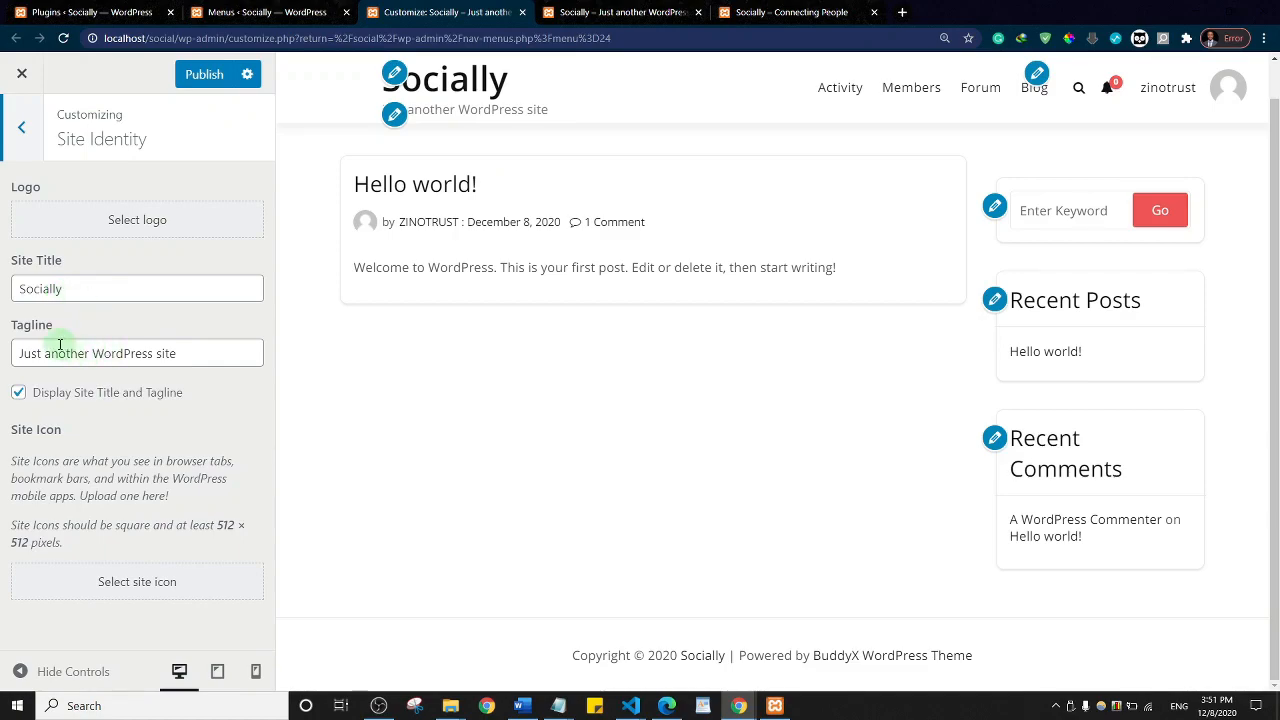
# Step: Replace the tagline 'Just another WordPress site' with 'X - Connecting People'
pyautogui.click(187, 352)
pyautogui.tripleClick(187, 352)
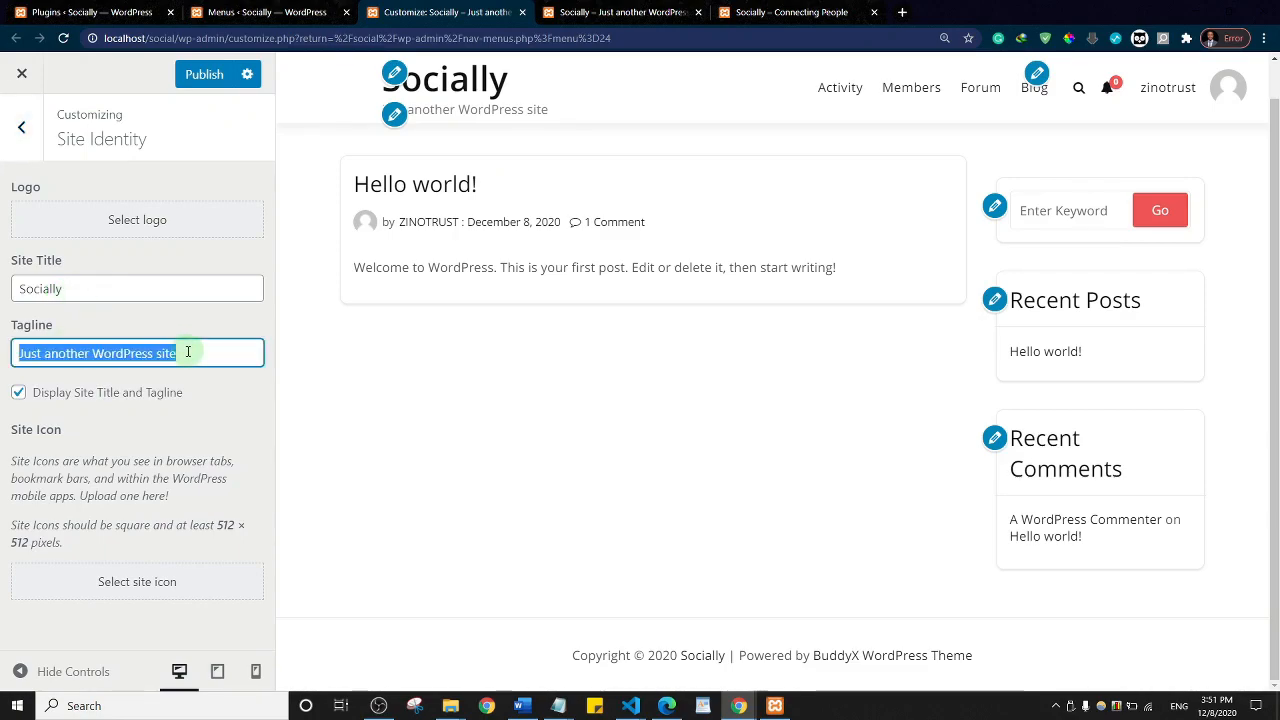
pyautogui.write('X - Connecting People')
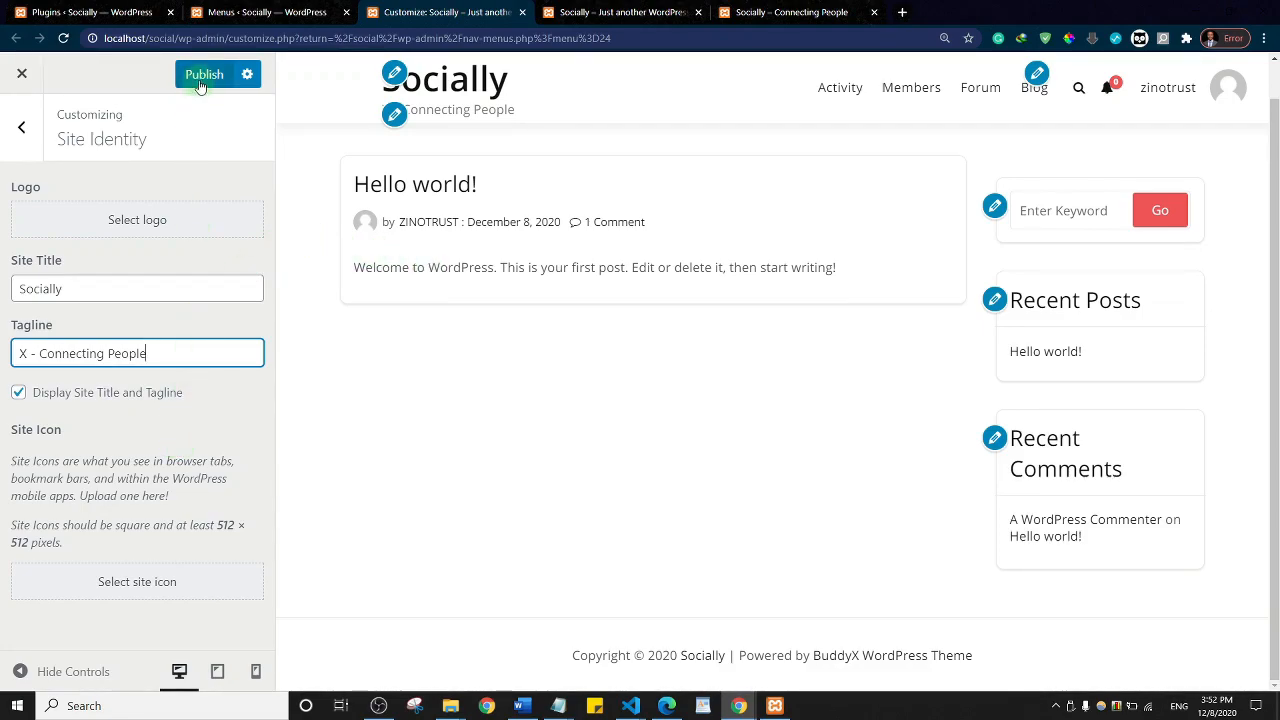
pyautogui.click(21, 127)
pyautogui.click(132, 318)
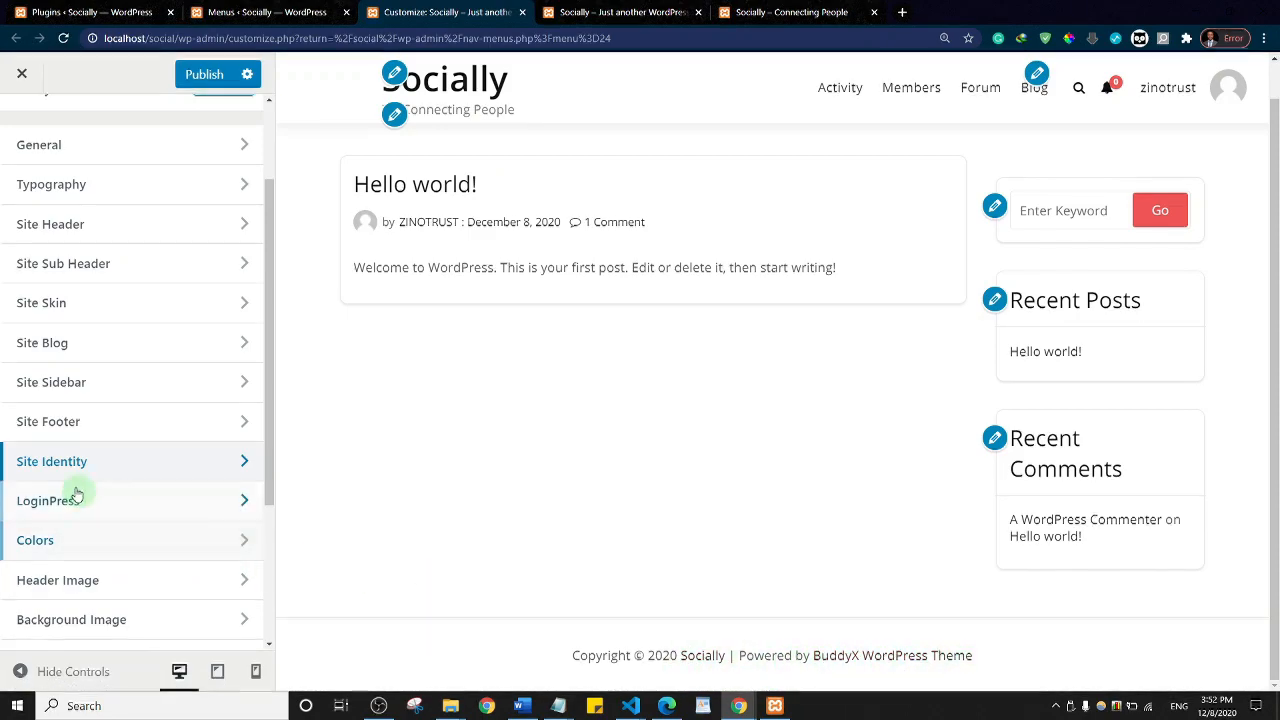
# Step: Delete the '| Powered by [theme_author]' credit from the Site Footer copyright content
pyautogui.click(83, 430)
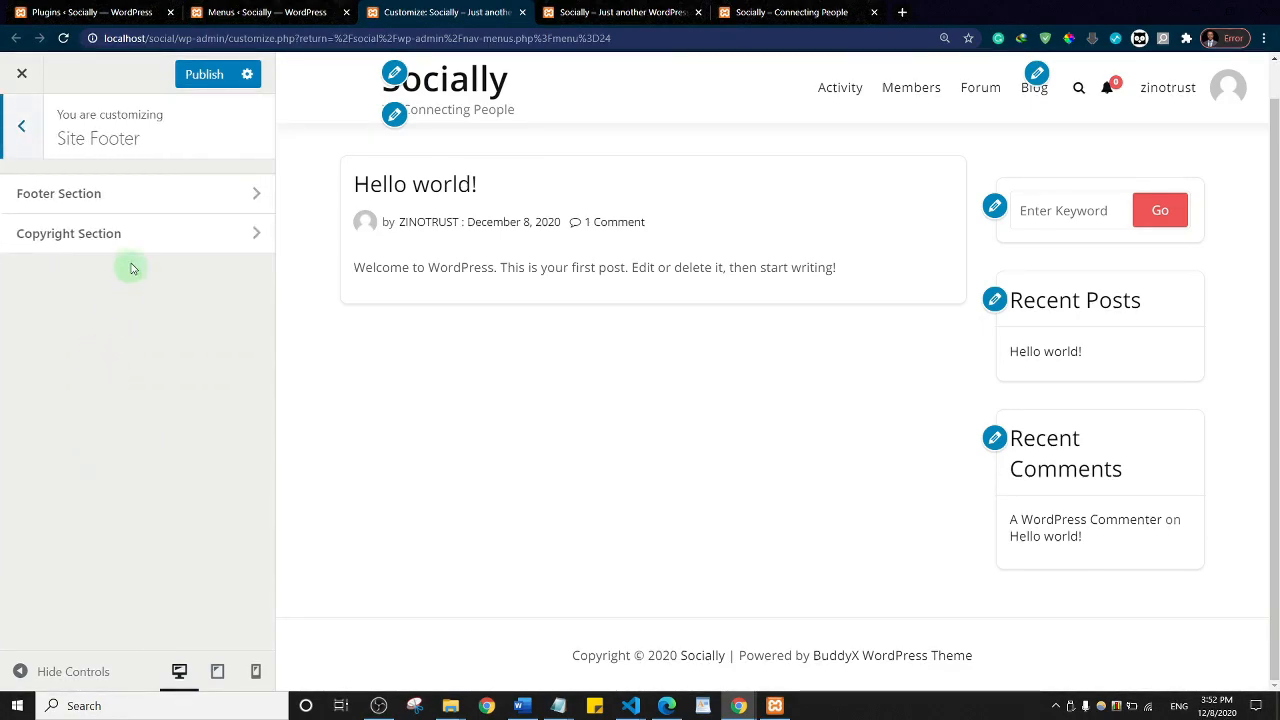
pyautogui.click(83, 208)
pyautogui.click(23, 127)
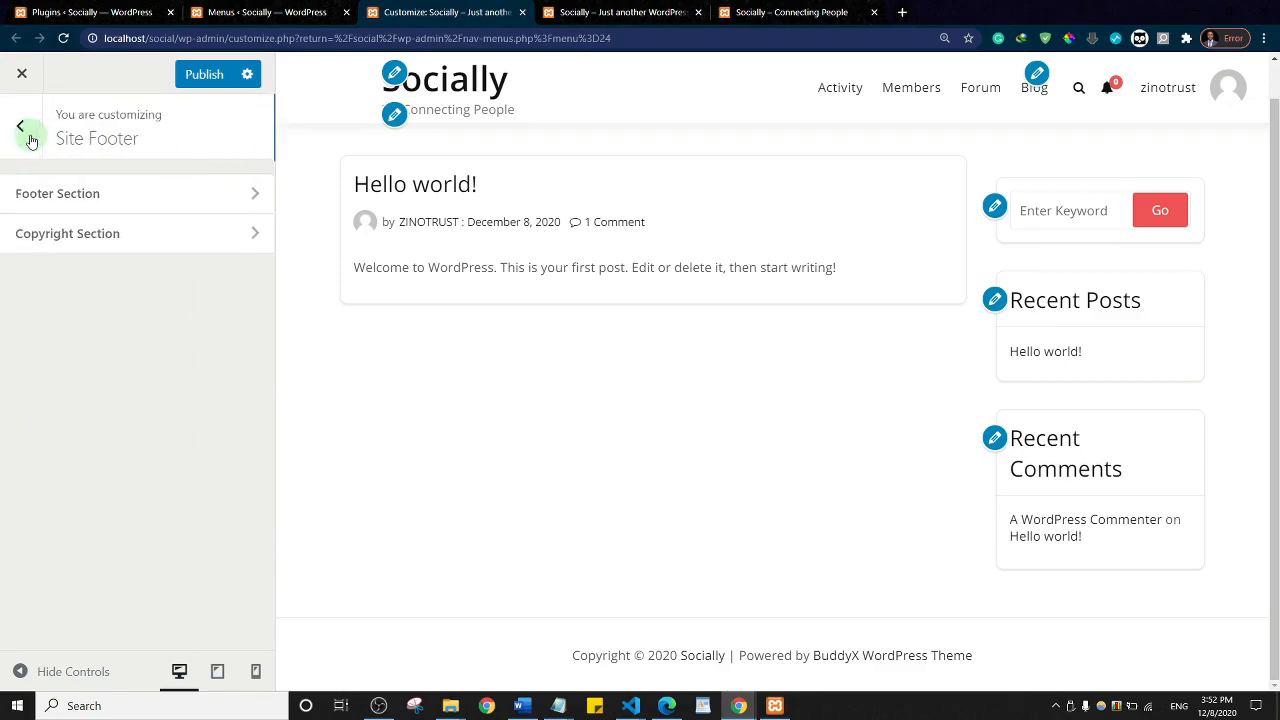
pyautogui.click(106, 245)
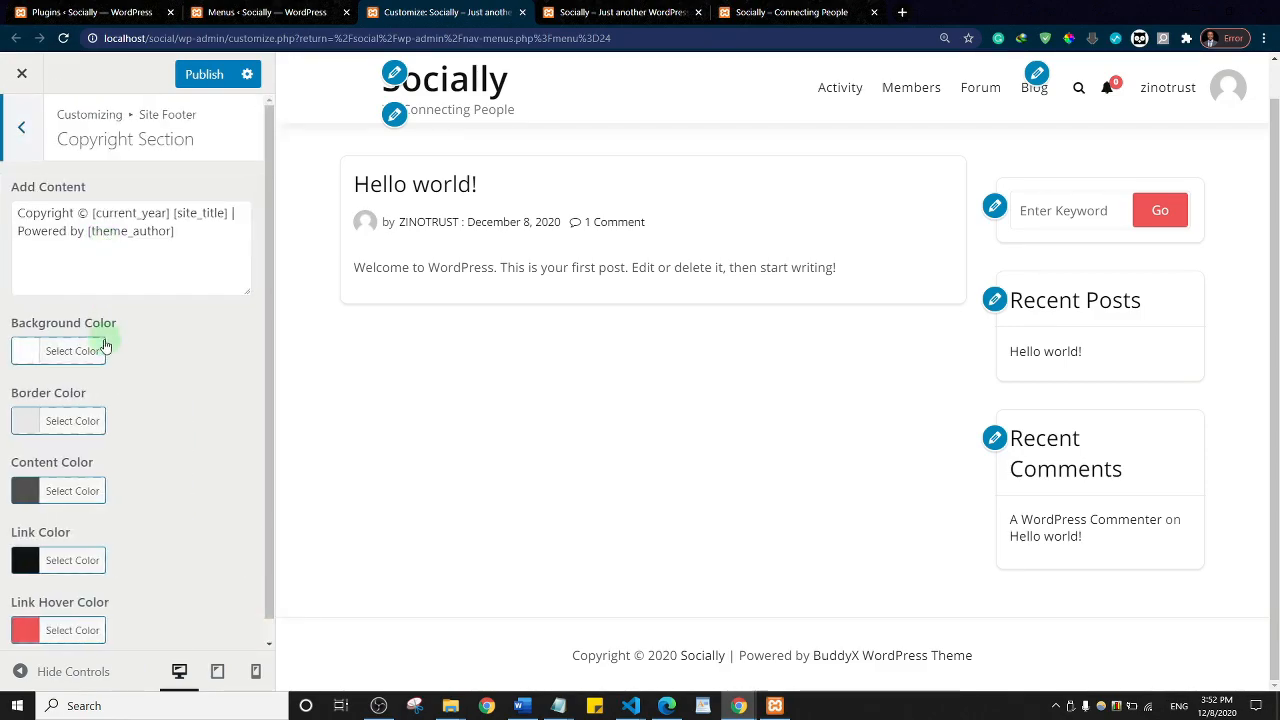
pyautogui.click(180, 237)
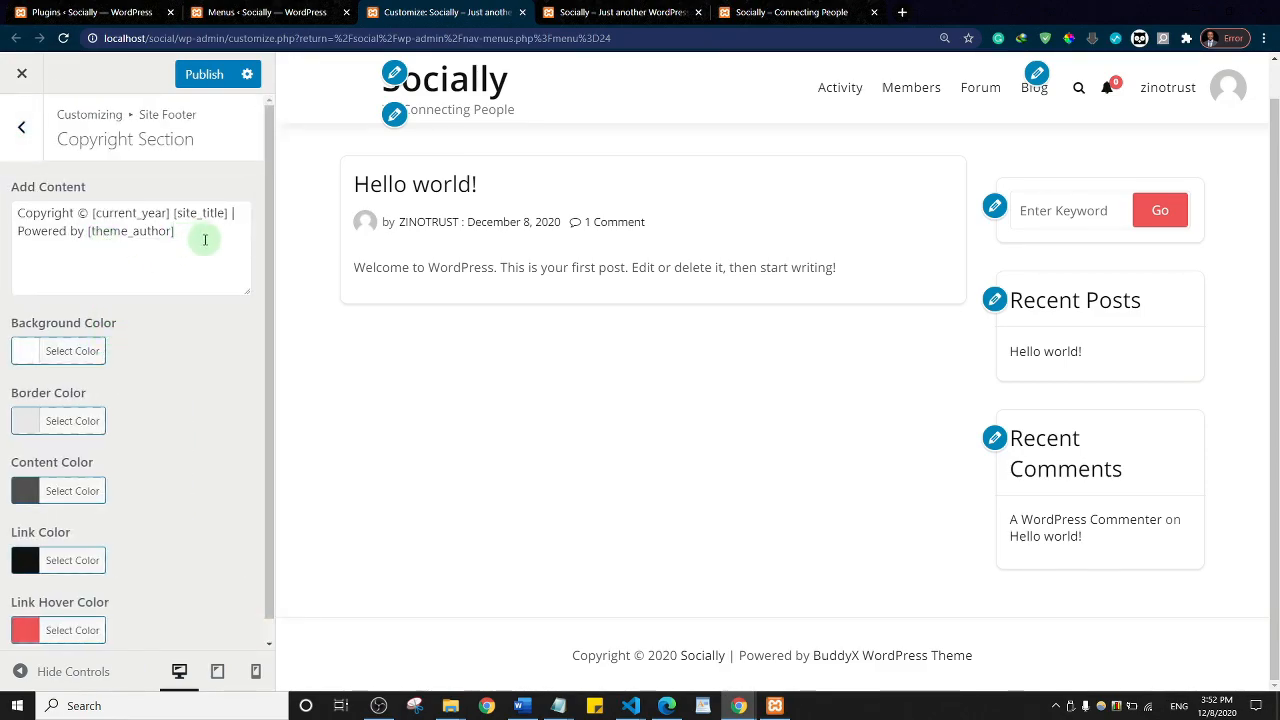
pyautogui.hotkey('ctrl', 'shift', 'Left')
pyautogui.hotkey('ctrl', 'shift', 'Left')
pyautogui.hotkey('ctrl', 'shift', 'Left')
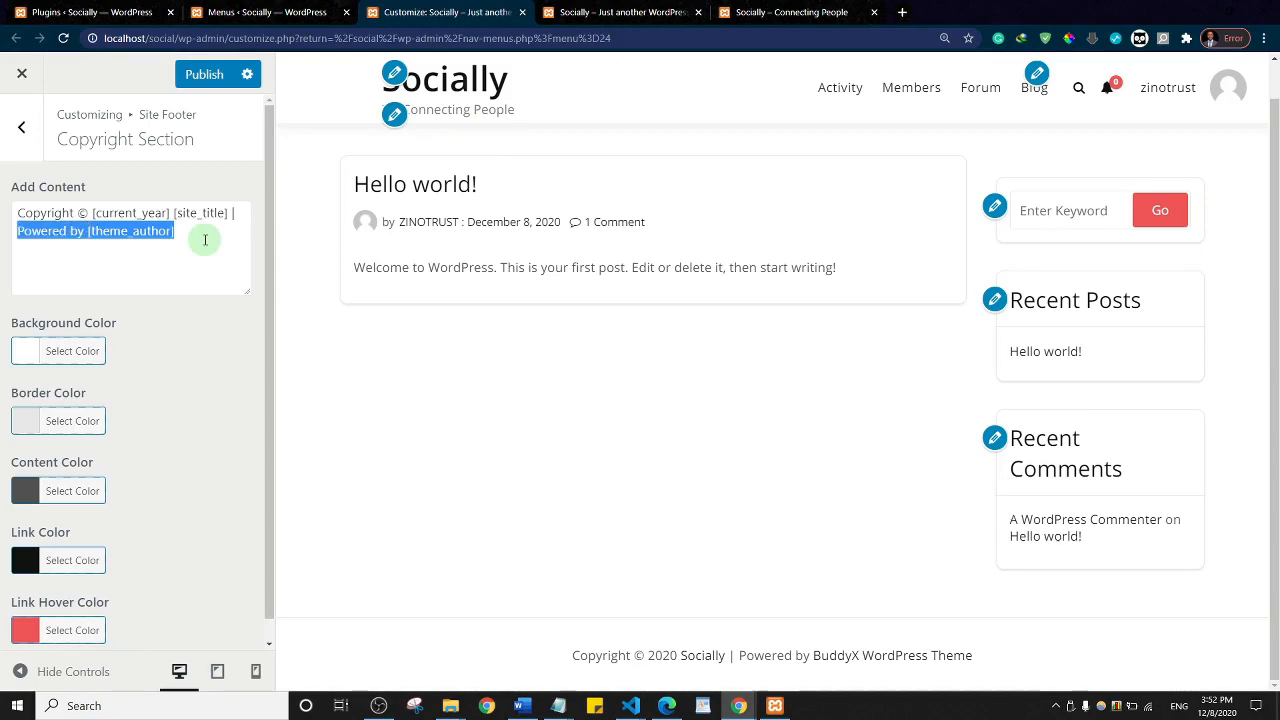
pyautogui.press('BackSpace')
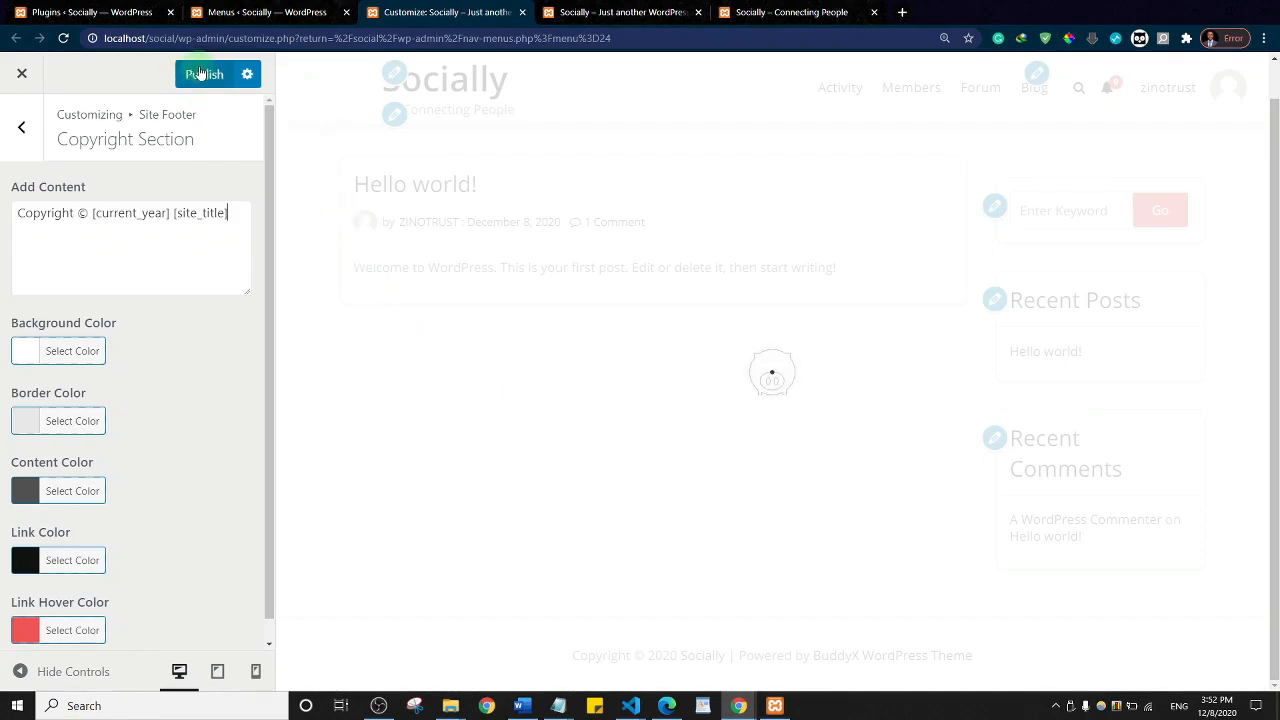
# Step: Publish the tagline and footer changes and return to the top-level Customizer sections
pyautogui.click(201, 77)
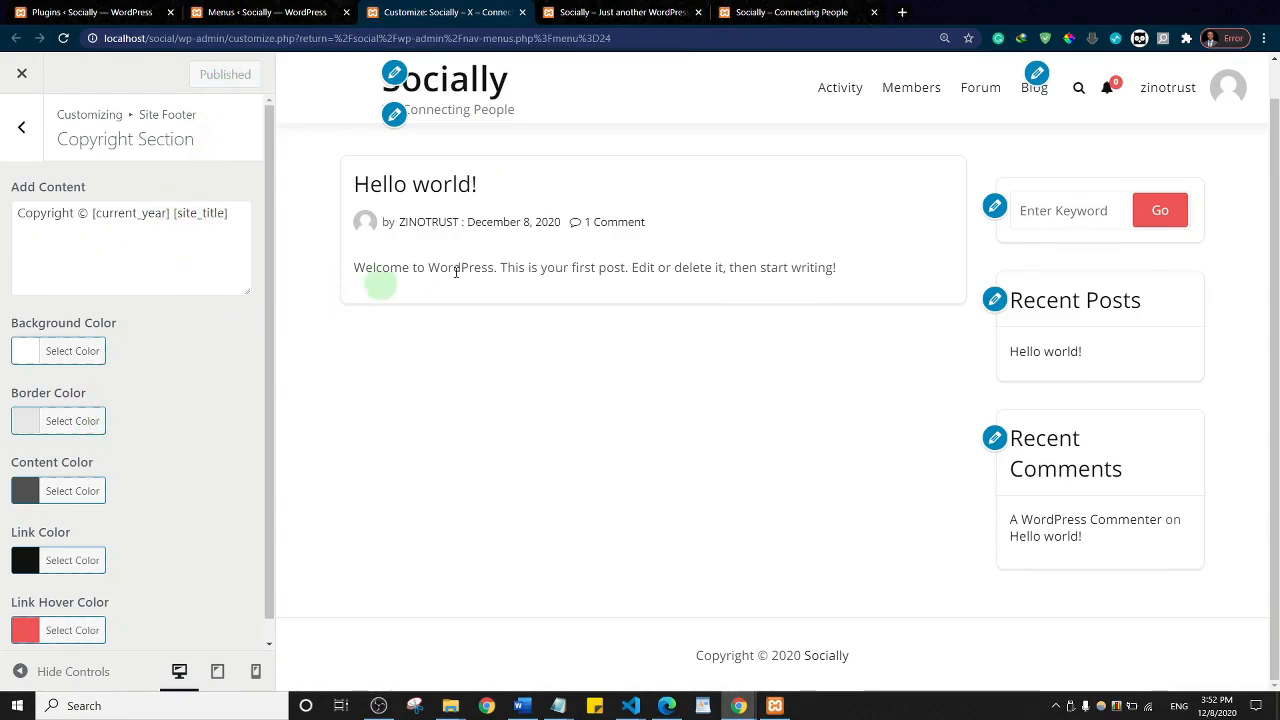
pyautogui.click(19, 147)
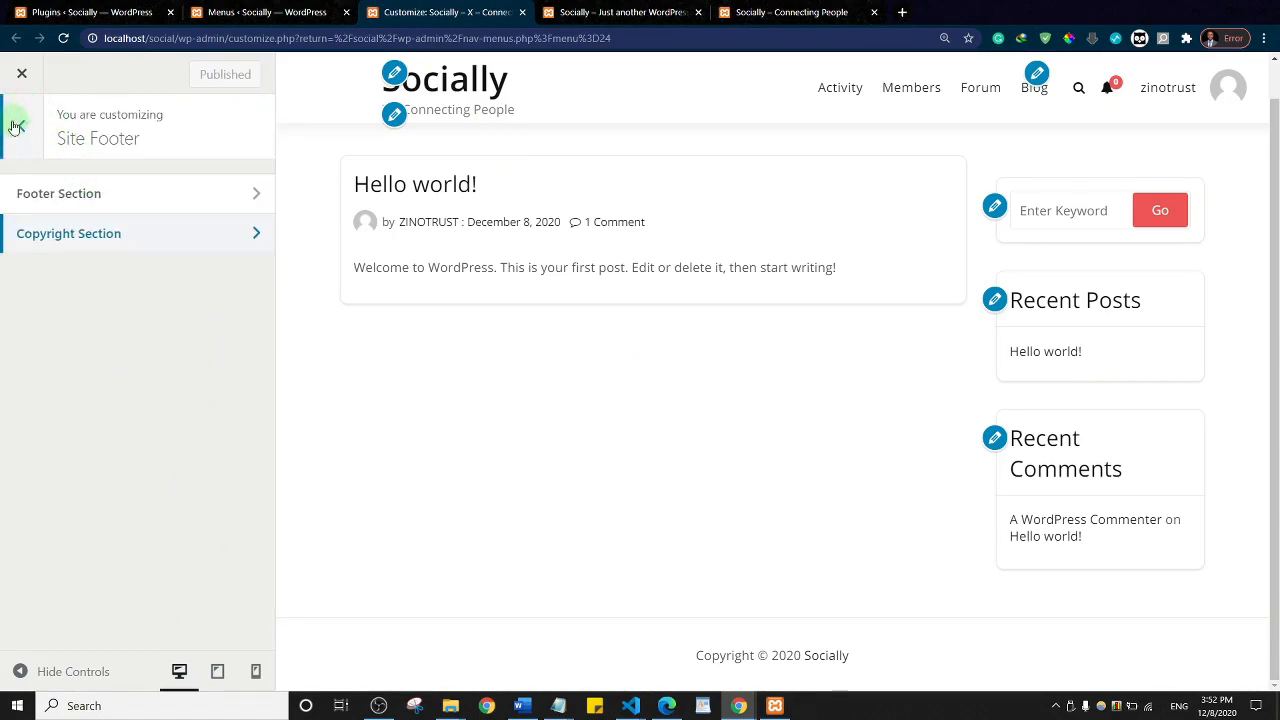
pyautogui.click(26, 127)
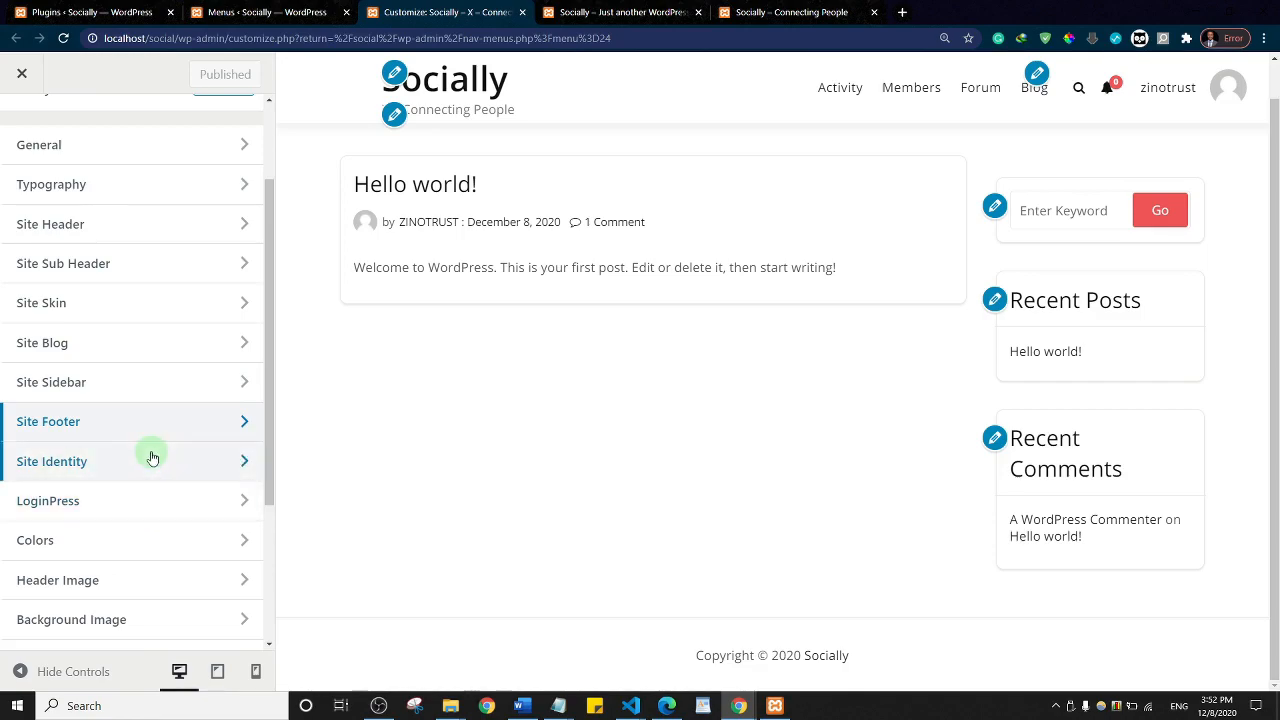
# Step: Set the homepage to display the static Activity page
pyautogui.scroll(-3, 150, 455)
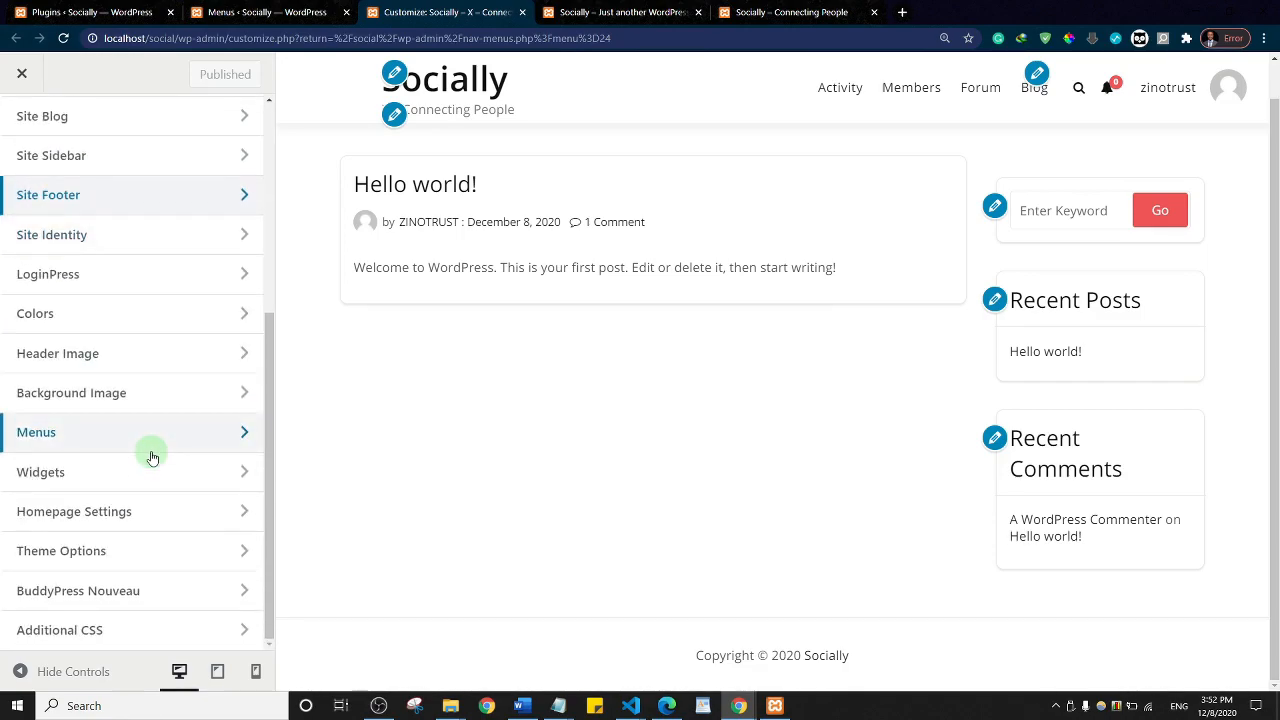
pyautogui.click(118, 514)
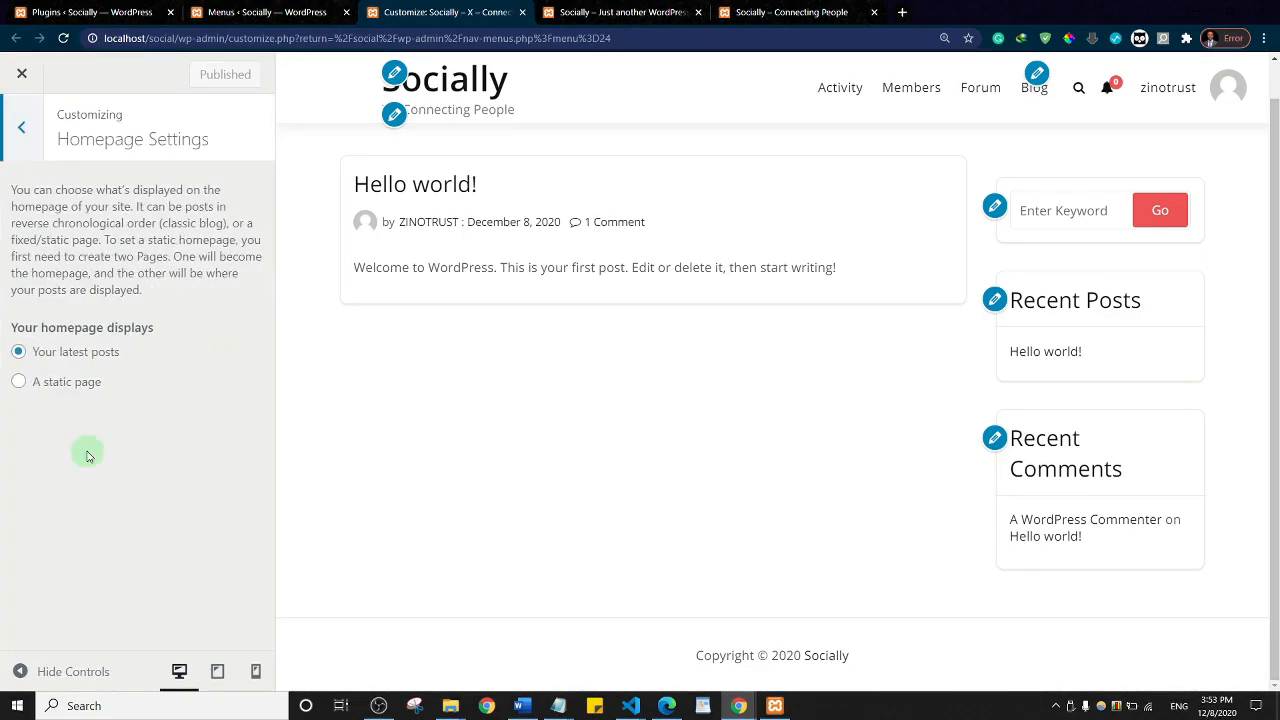
pyautogui.click(20, 382)
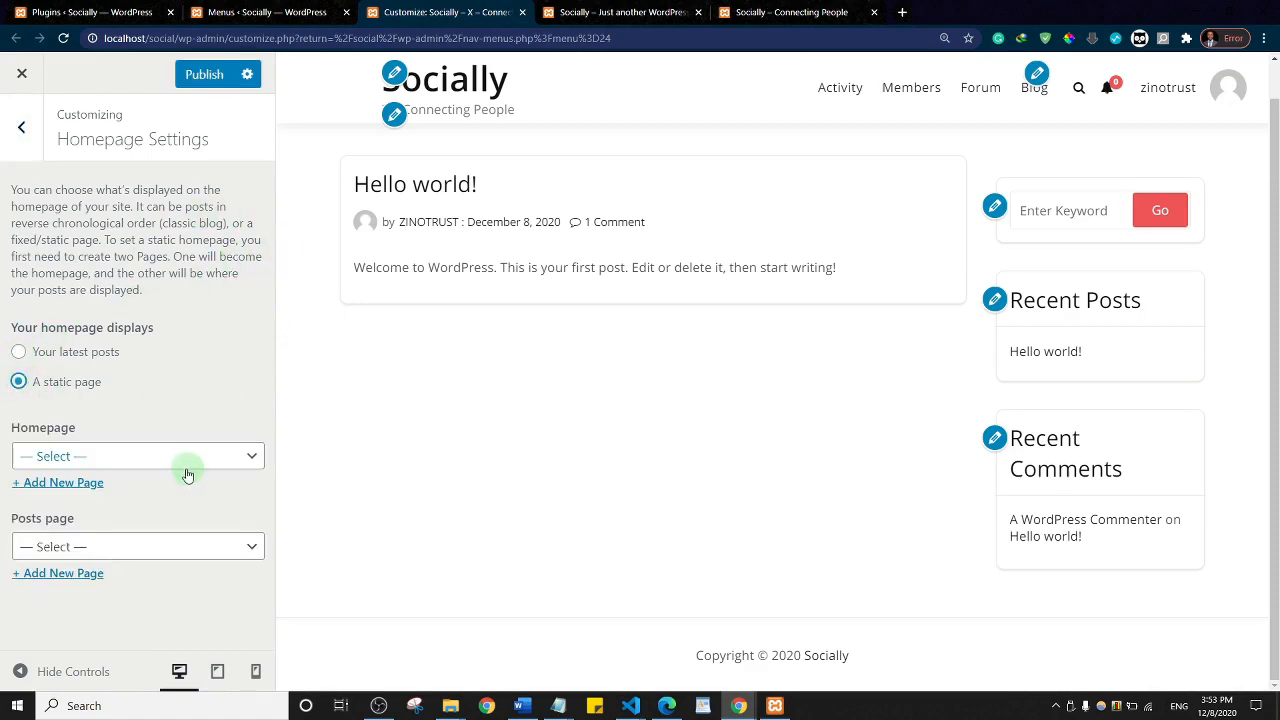
pyautogui.click(200, 462)
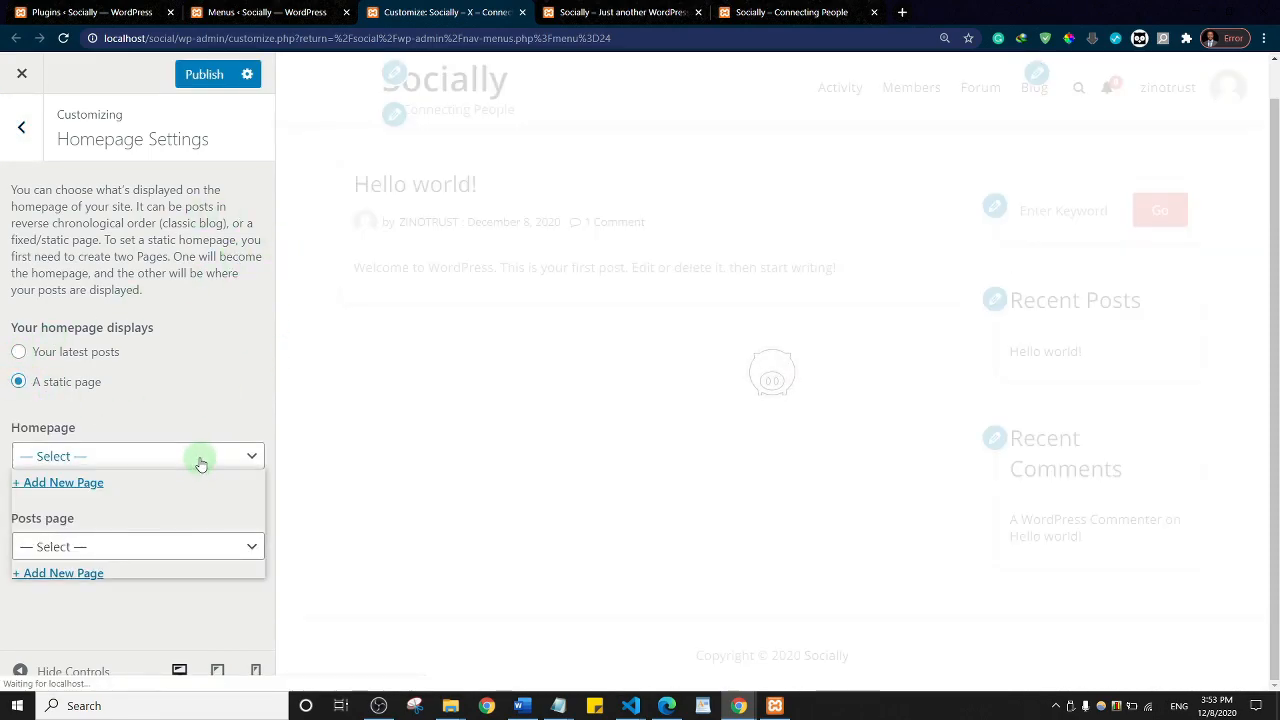
pyautogui.click(138, 498)
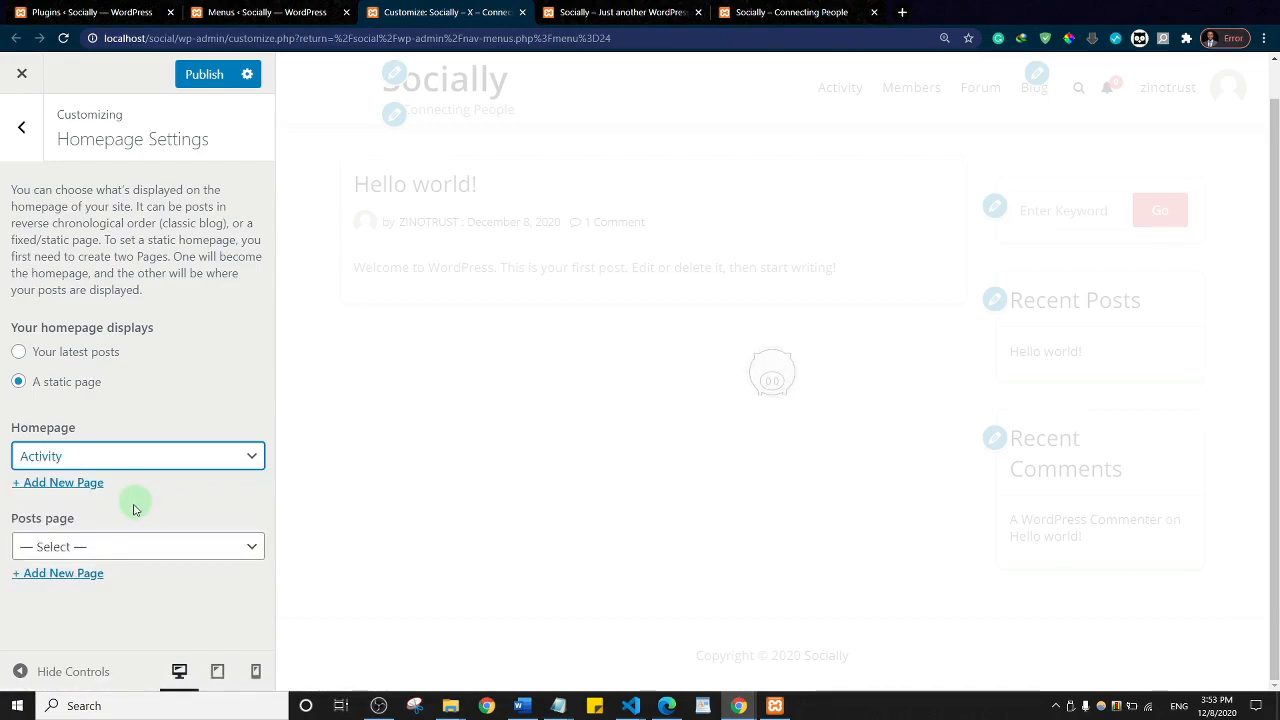
# Step: Choose Blog as the posts page and publish the homepage settings
pyautogui.click(56, 545)
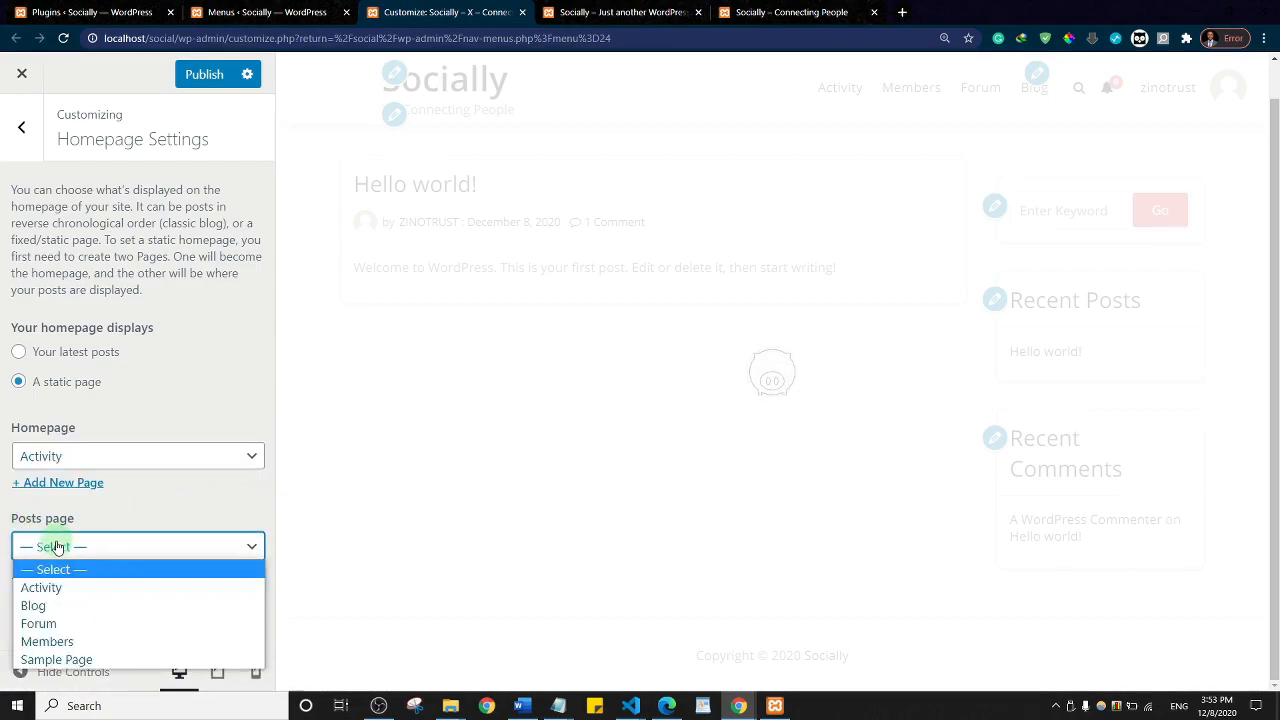
pyautogui.click(36, 607)
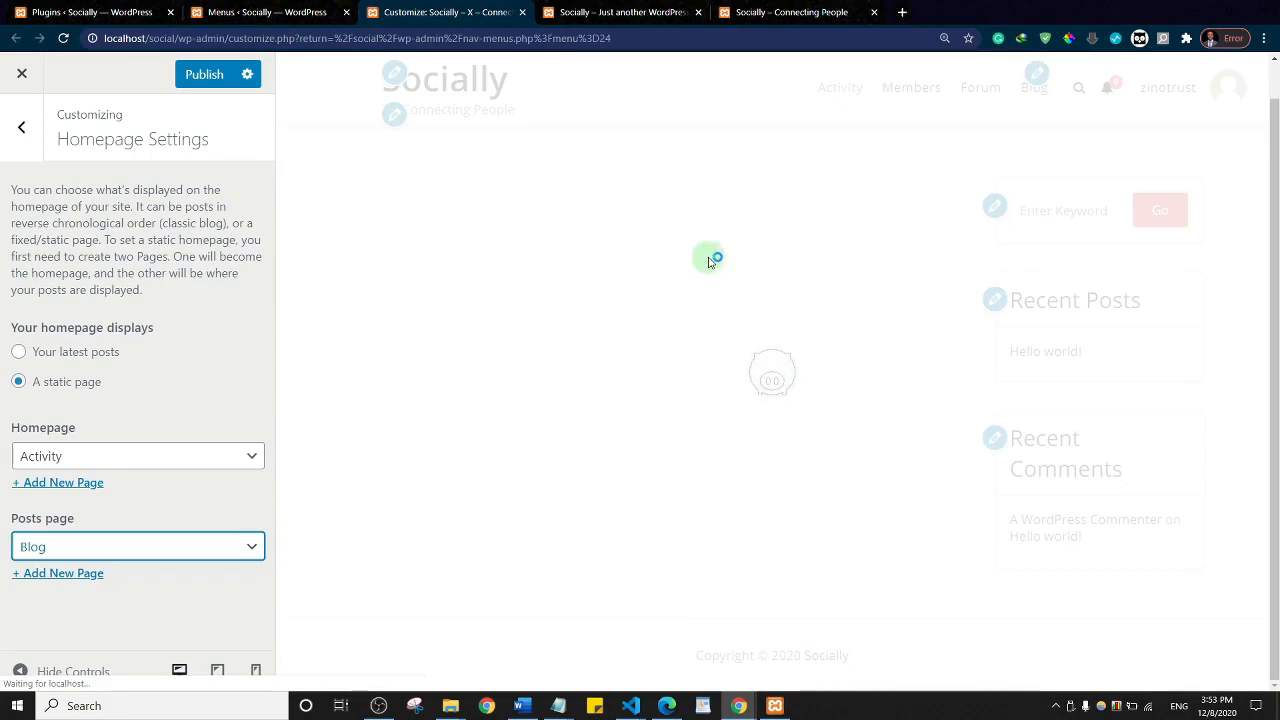
pyautogui.click(207, 80)
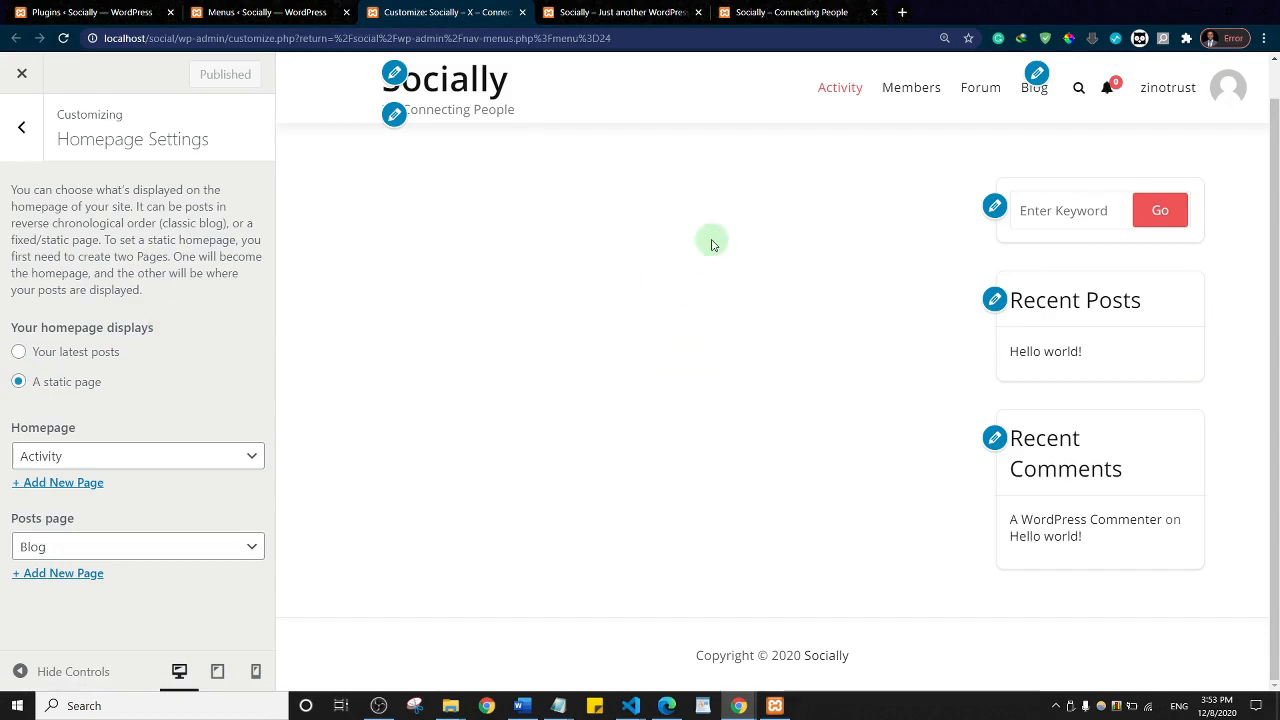
pyautogui.click(18, 127)
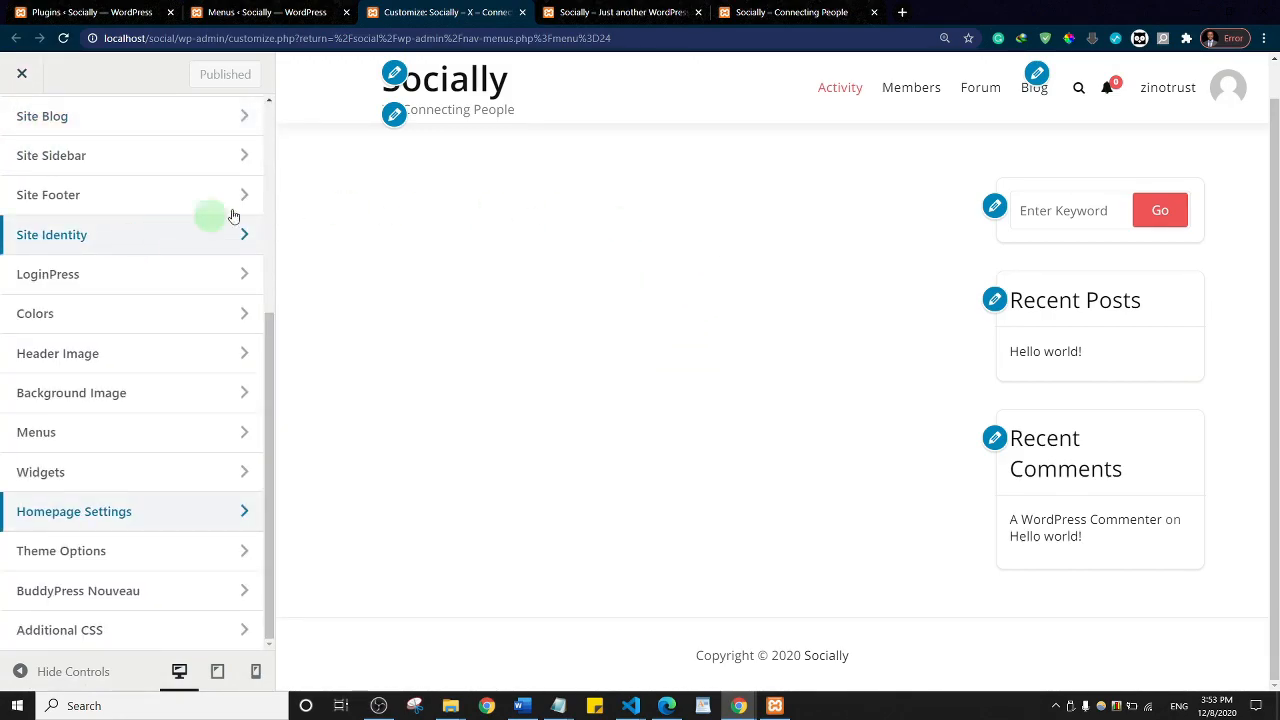
pyautogui.click(622, 8)
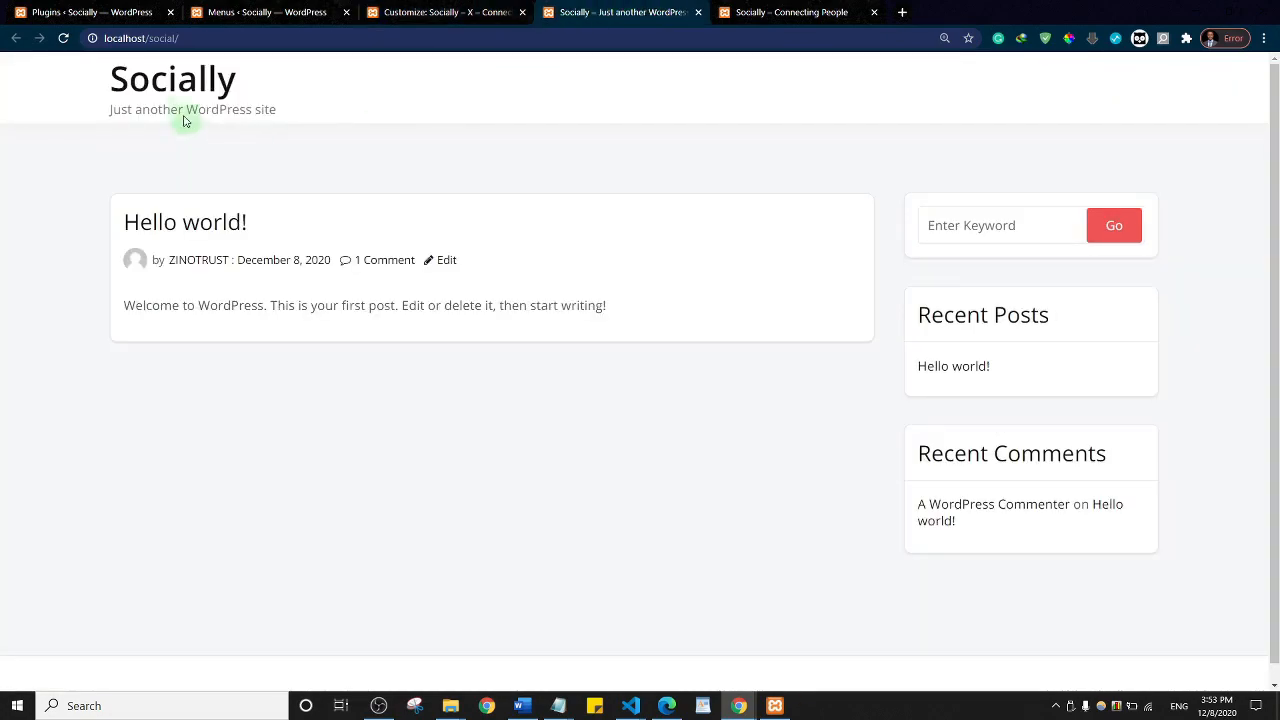
pyautogui.click(186, 100)
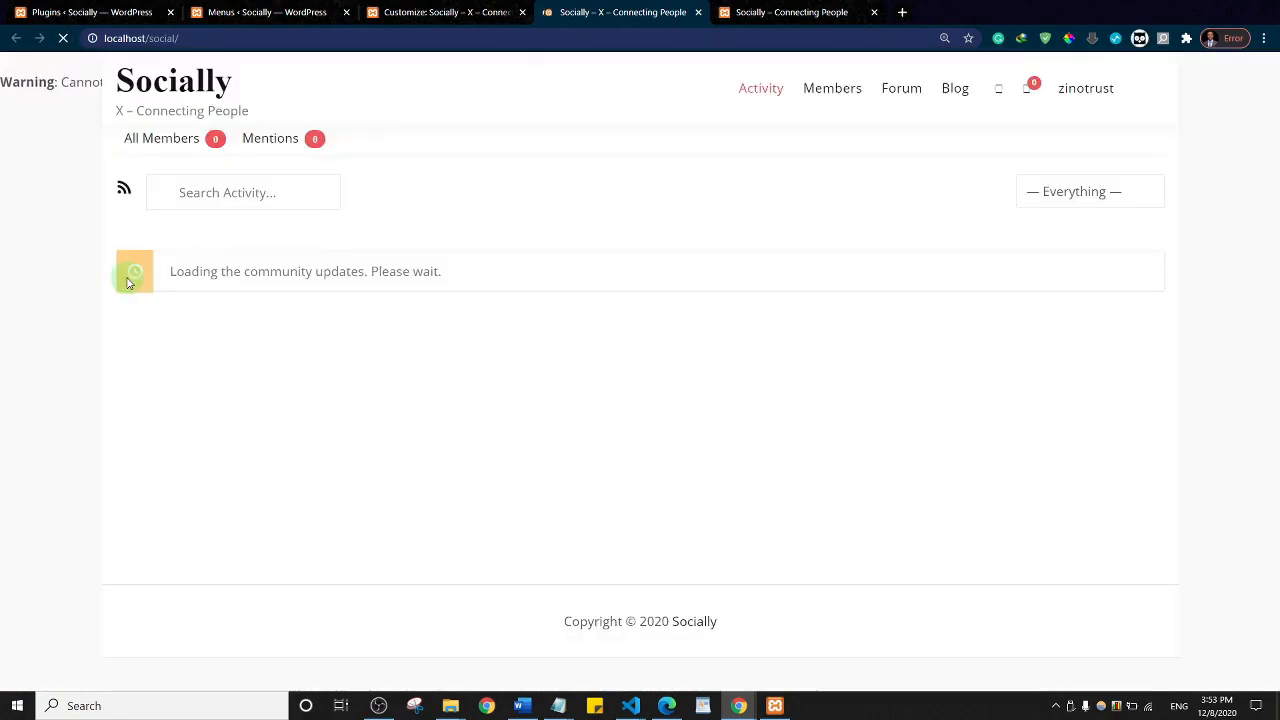
pyautogui.click(63, 42)
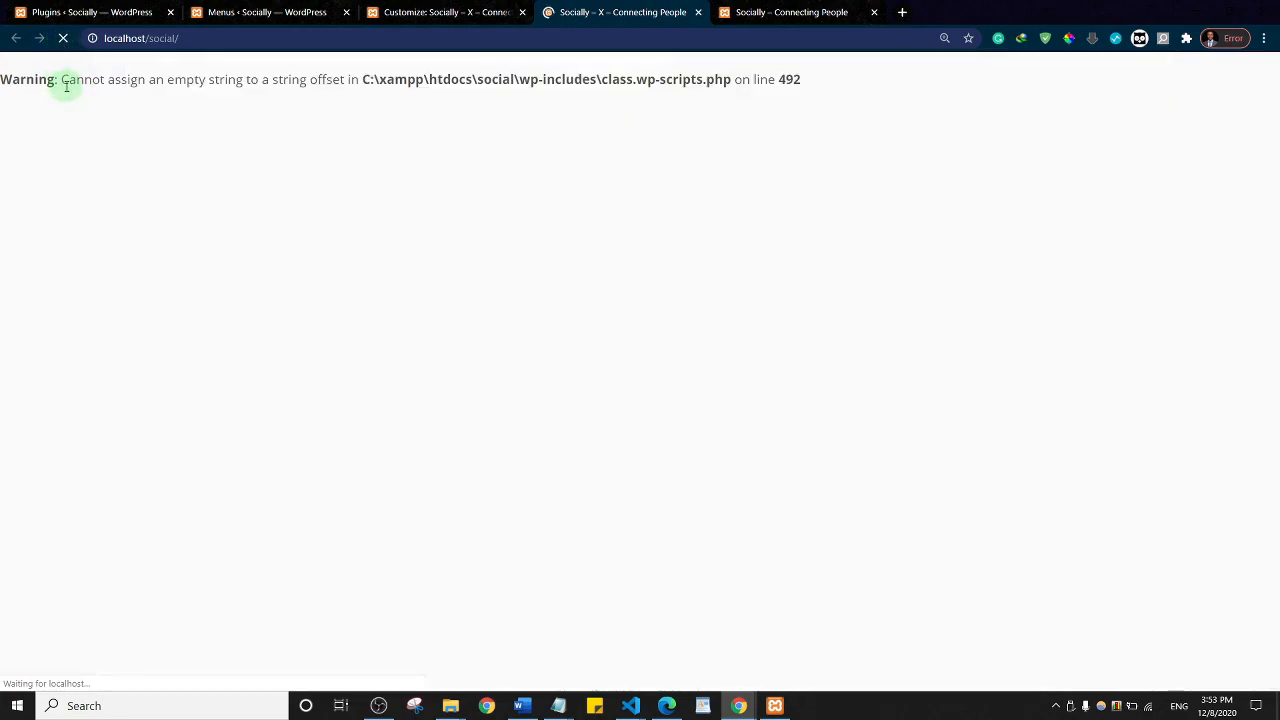
pyautogui.click(65, 39)
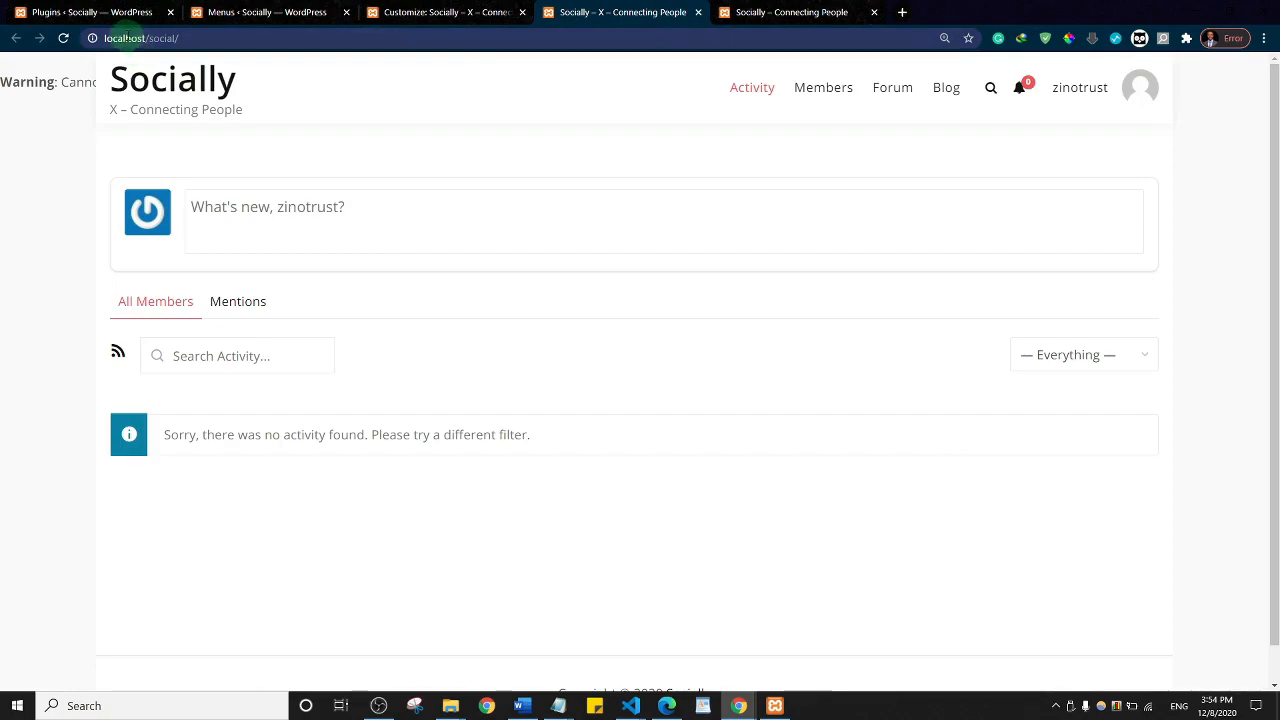
pyautogui.click(424, 9)
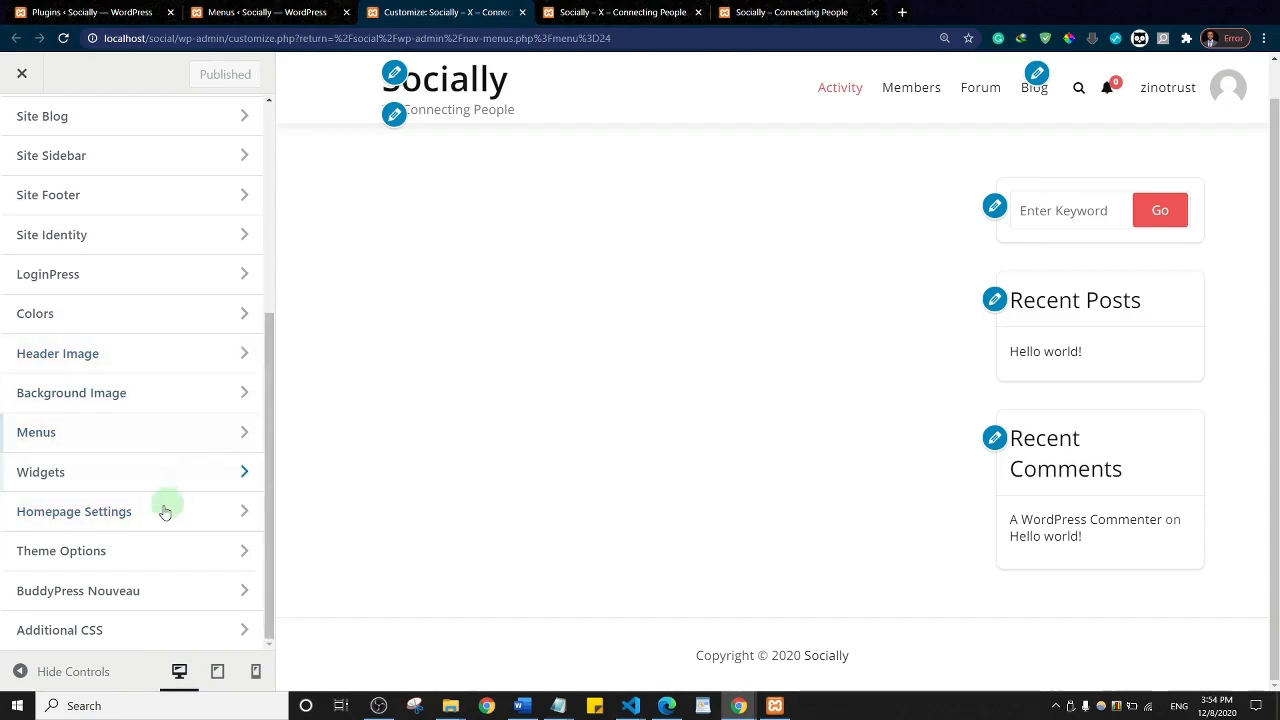
# Step: Enable image lazy-loading in Theme Options and open the Widgets panel listing the sidebar and footer areas
pyautogui.click(78, 553)
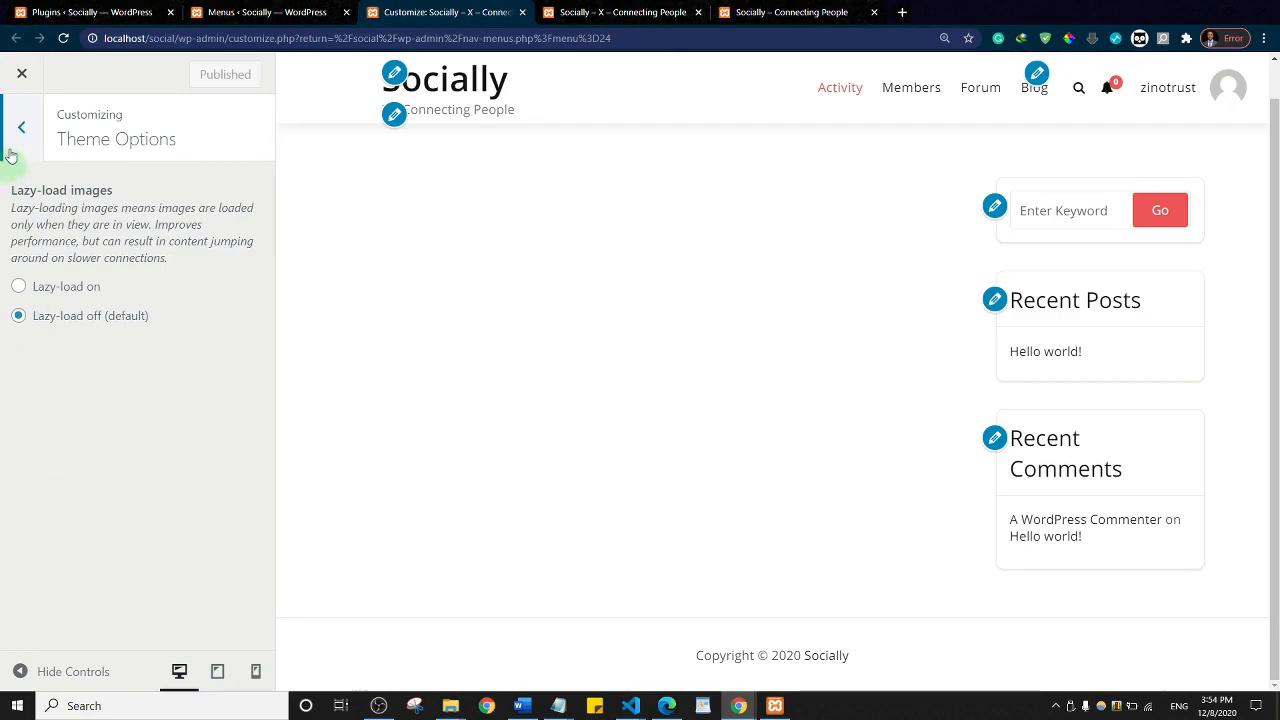
pyautogui.click(20, 287)
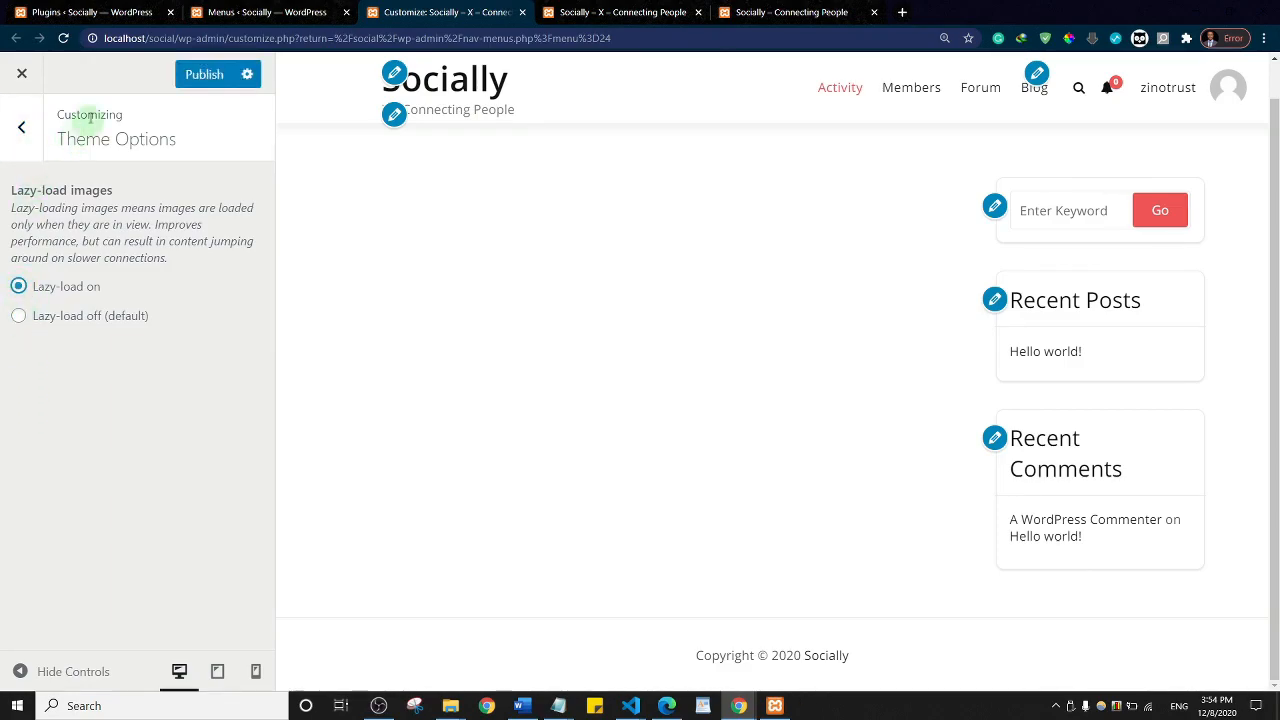
pyautogui.click(22, 133)
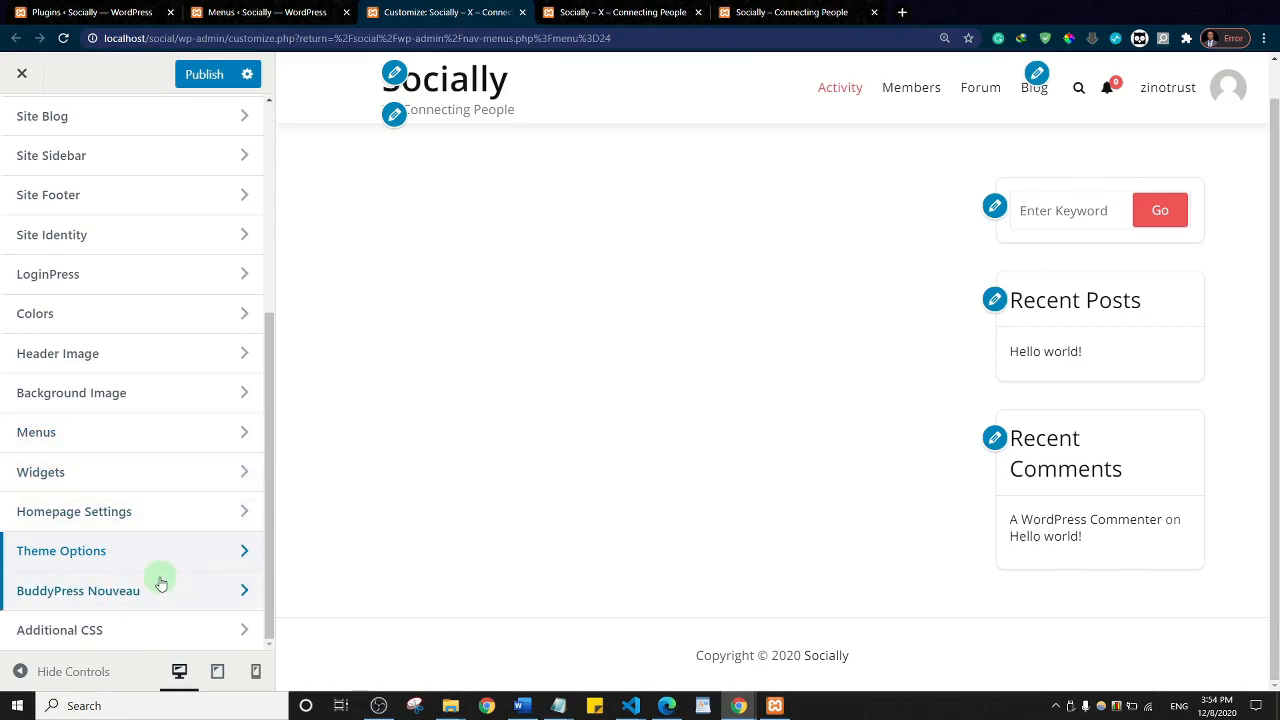
pyautogui.click(87, 473)
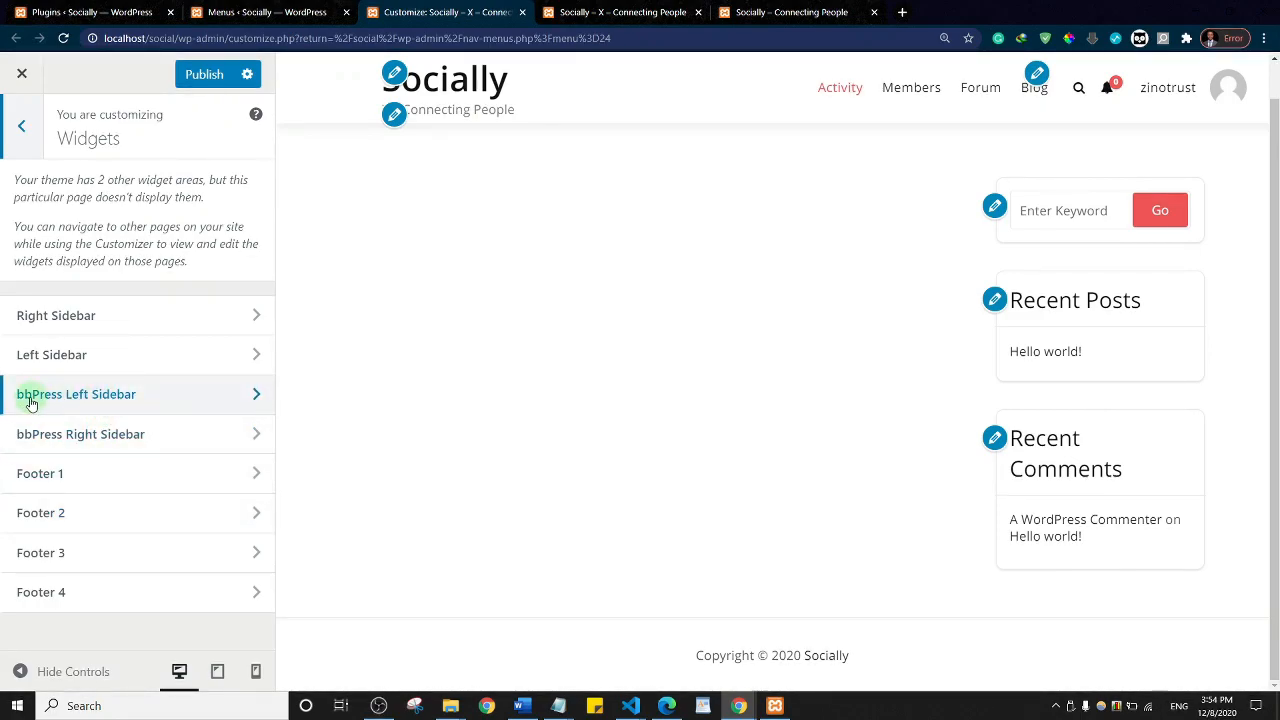
# Step: Search widgets for 'buddypr' and add (BuddyPress) Who's Online, showing 15 members, to the bbPress Left Sidebar
pyautogui.click(99, 399)
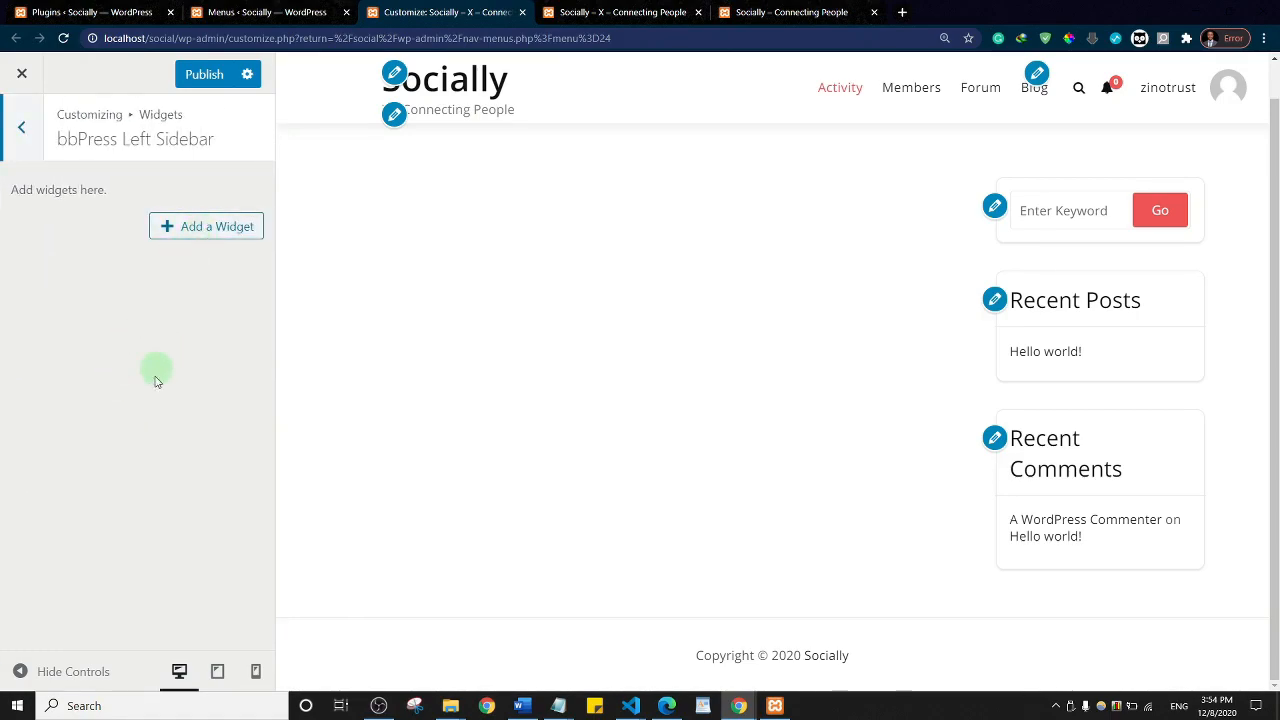
pyautogui.click(211, 231)
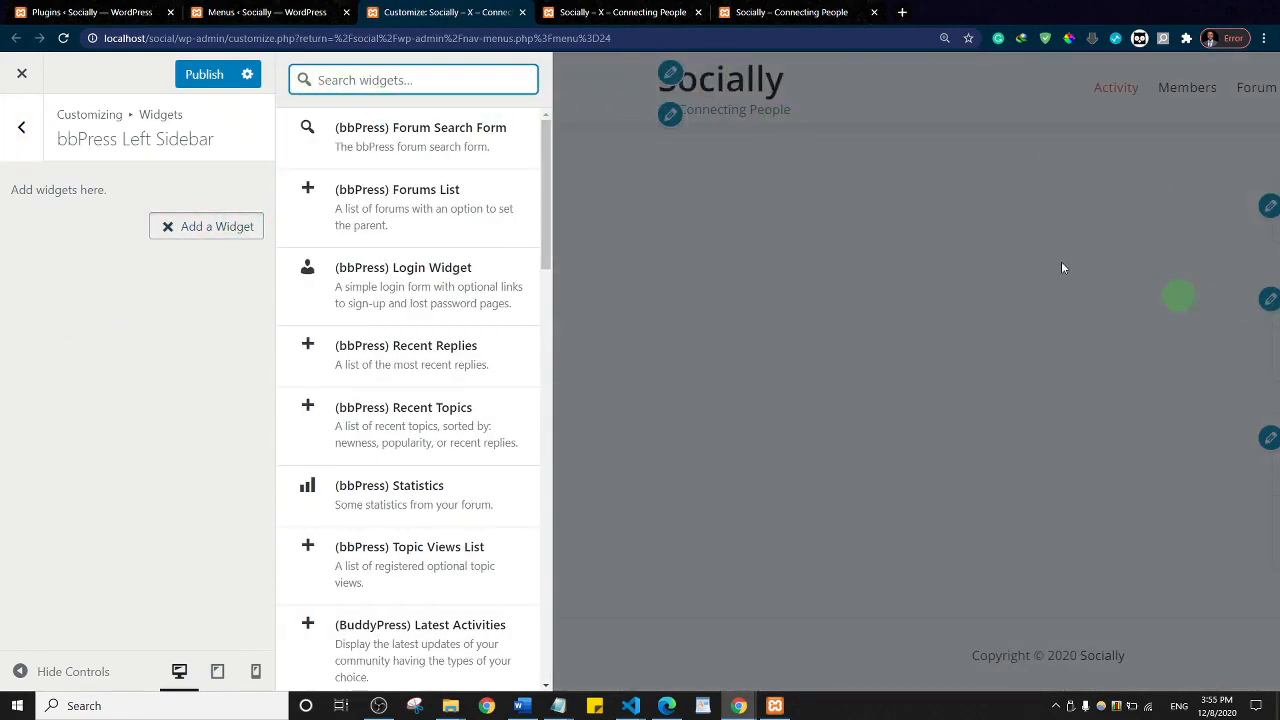
pyautogui.click(815, 12)
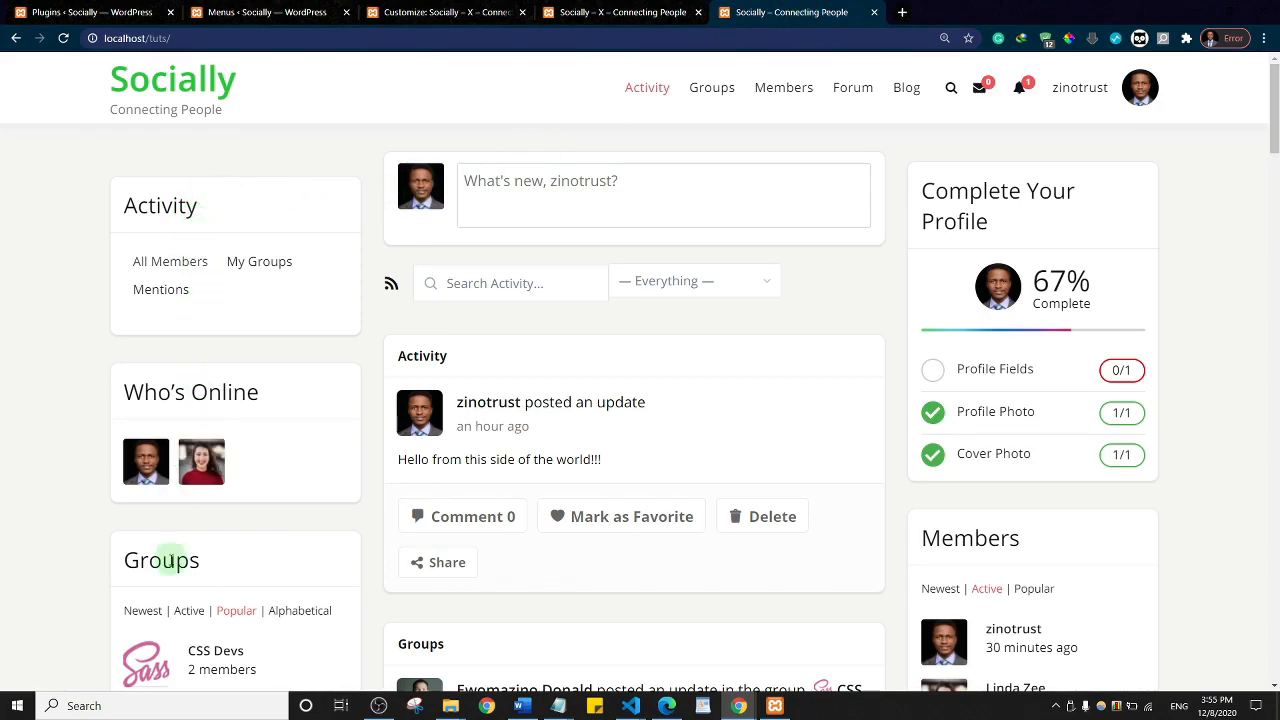
pyautogui.click(411, 10)
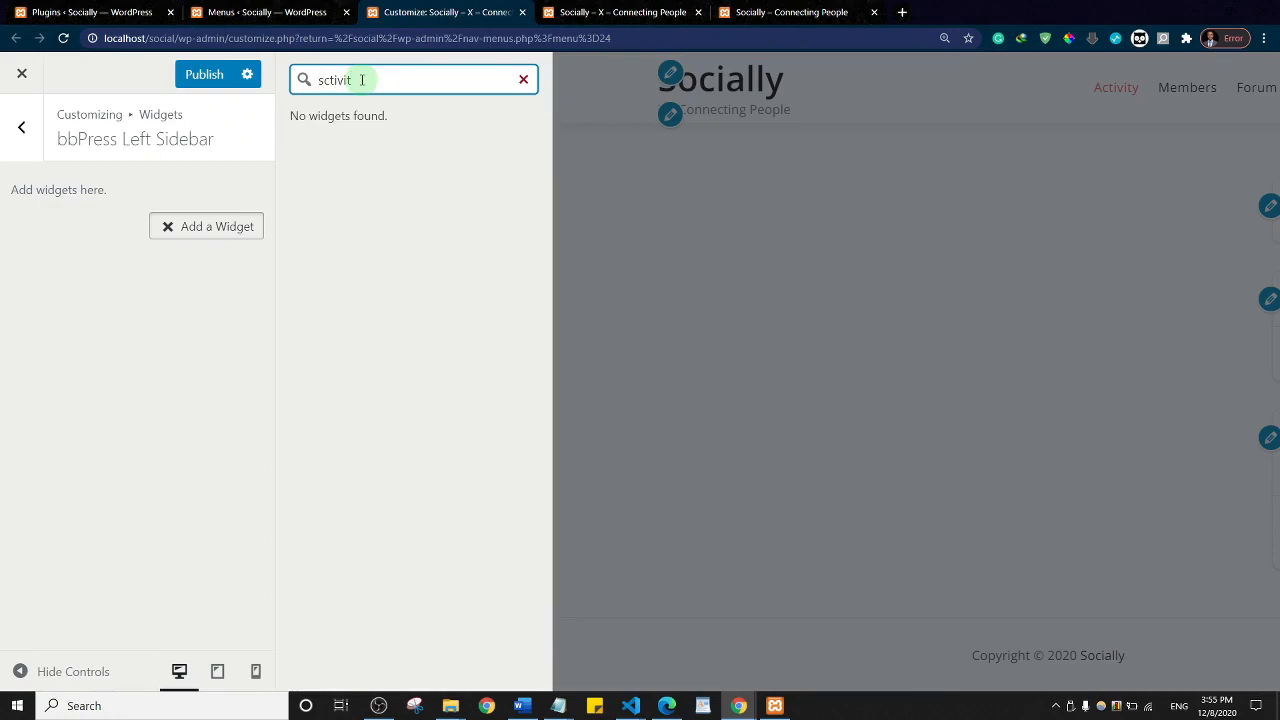
pyautogui.click(362, 80)
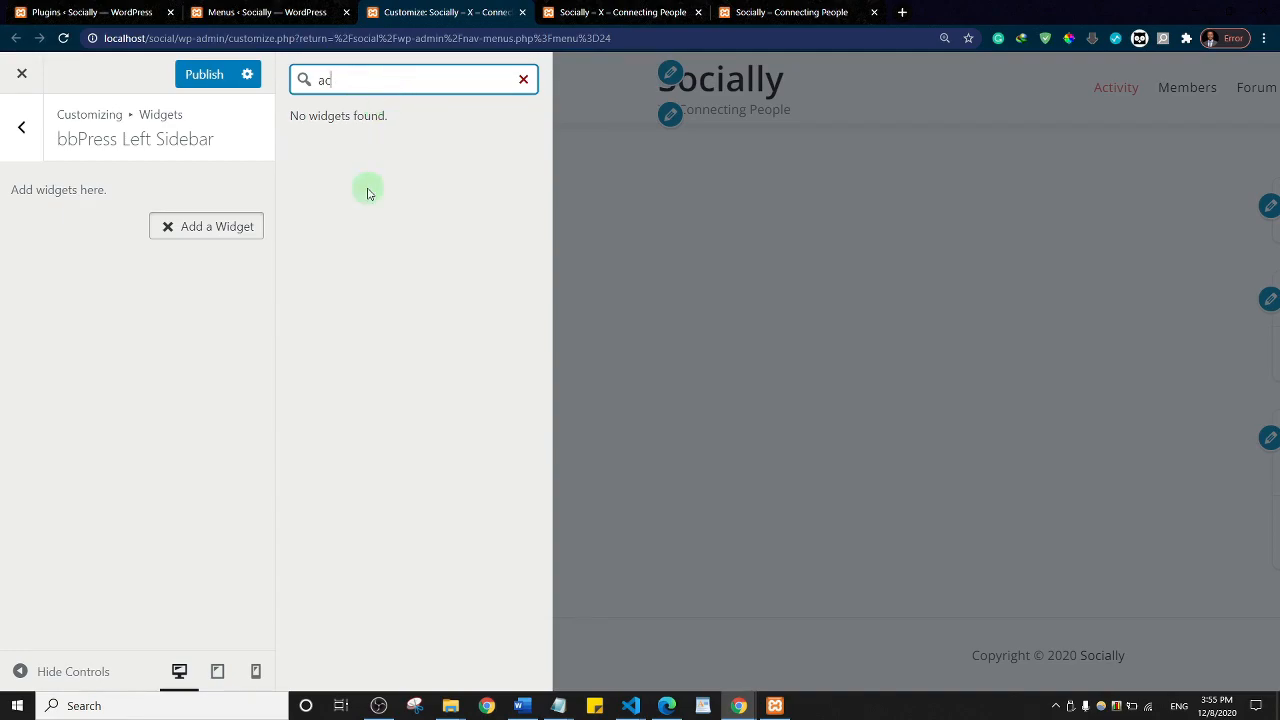
pyautogui.write('buddypress')
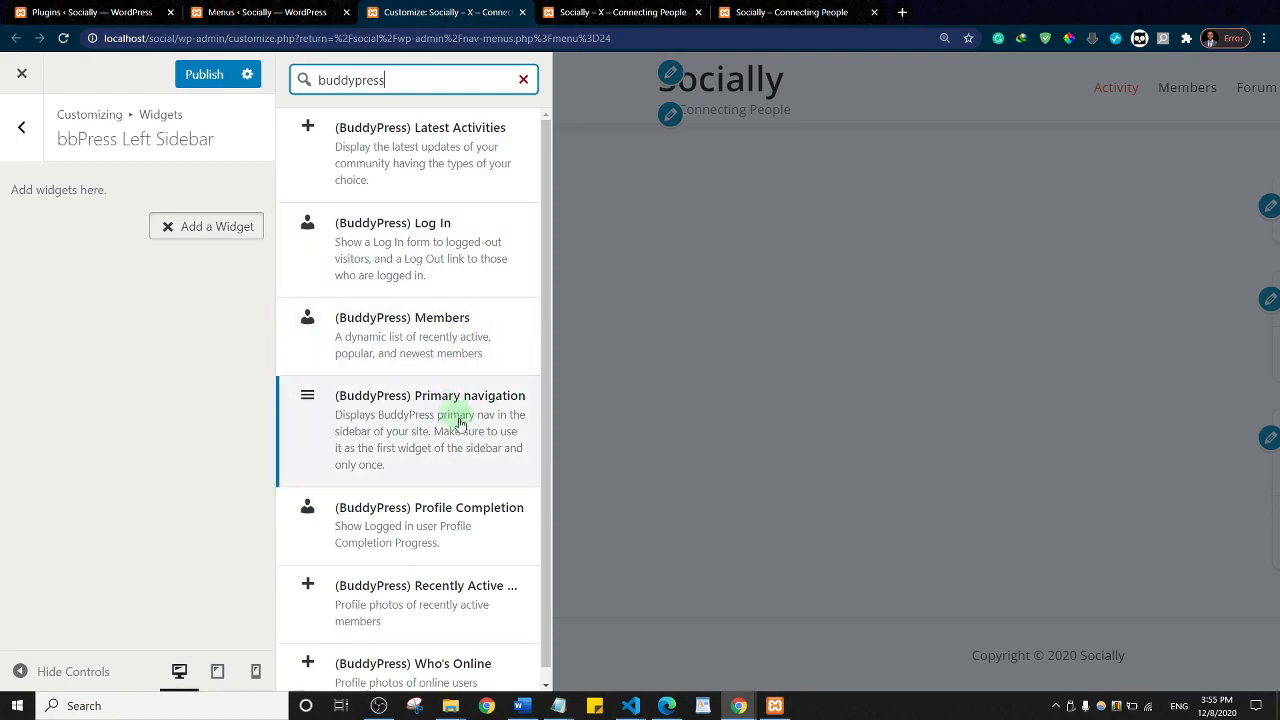
pyautogui.scroll(-1, 546, 330)
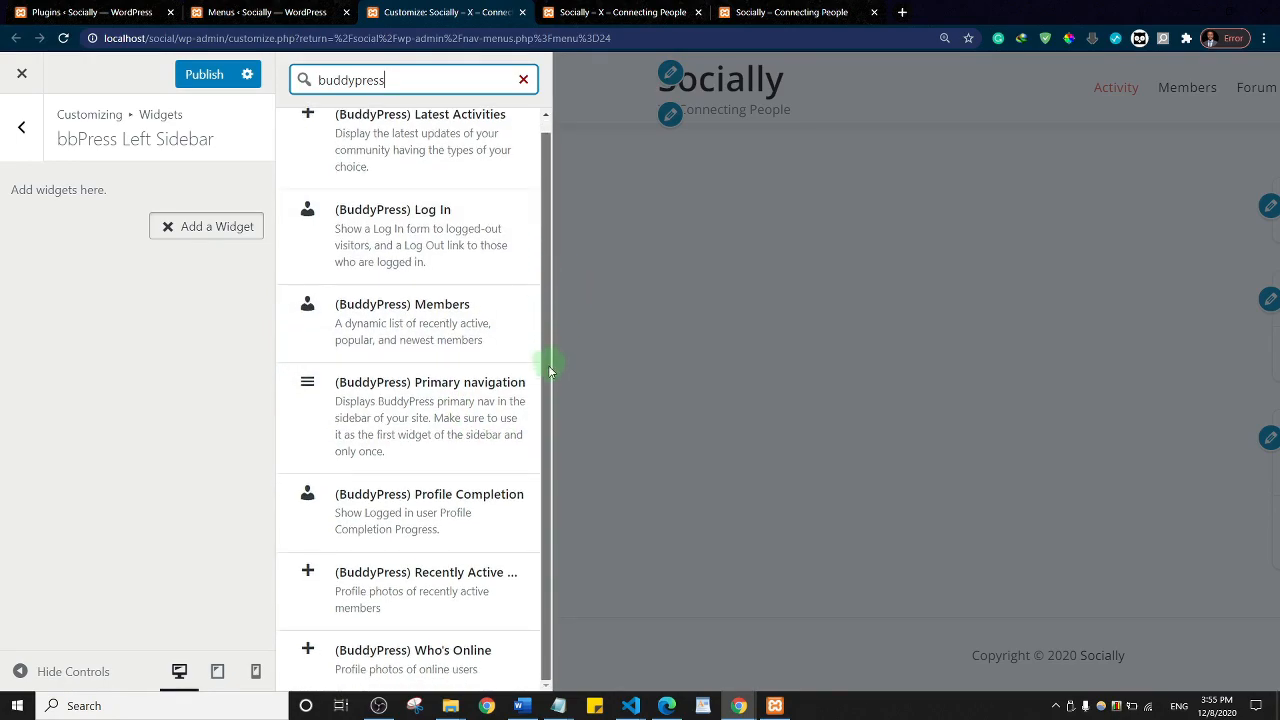
pyautogui.click(435, 658)
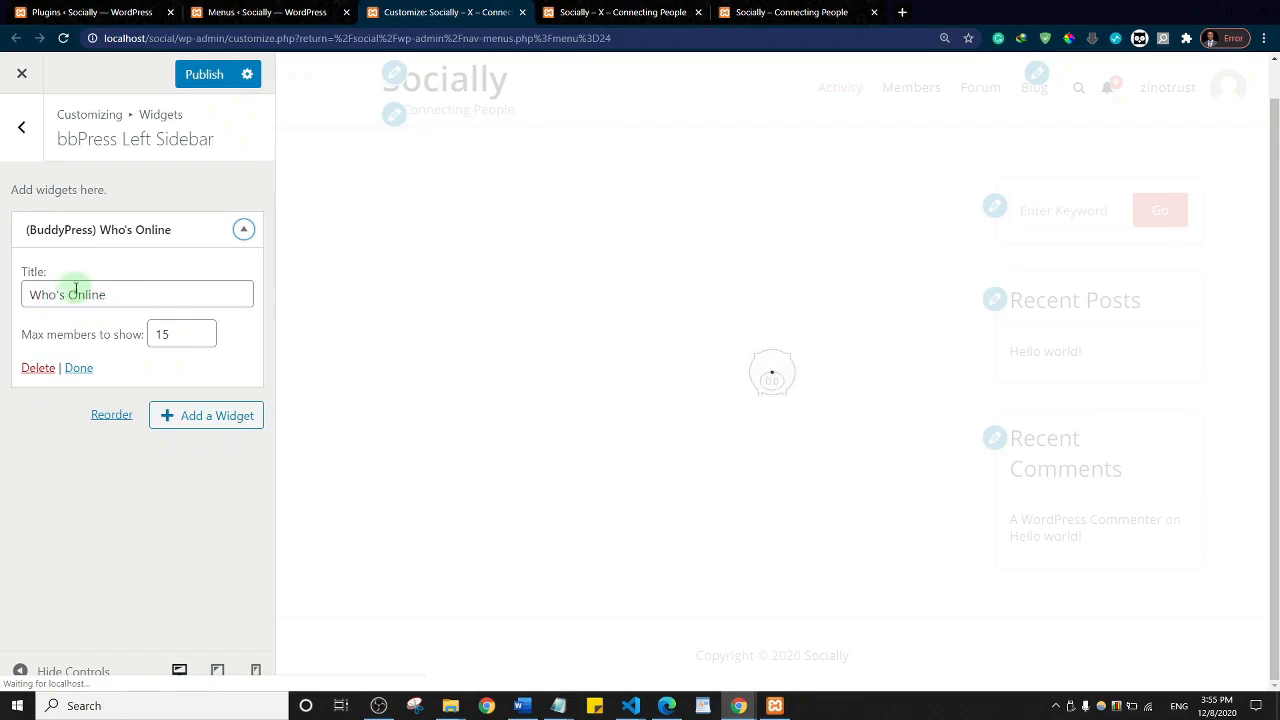
# Step: Reopen the available widgets list for the bbPress Left Sidebar, filtered to BuddyPress widgets
pyautogui.click(214, 418)
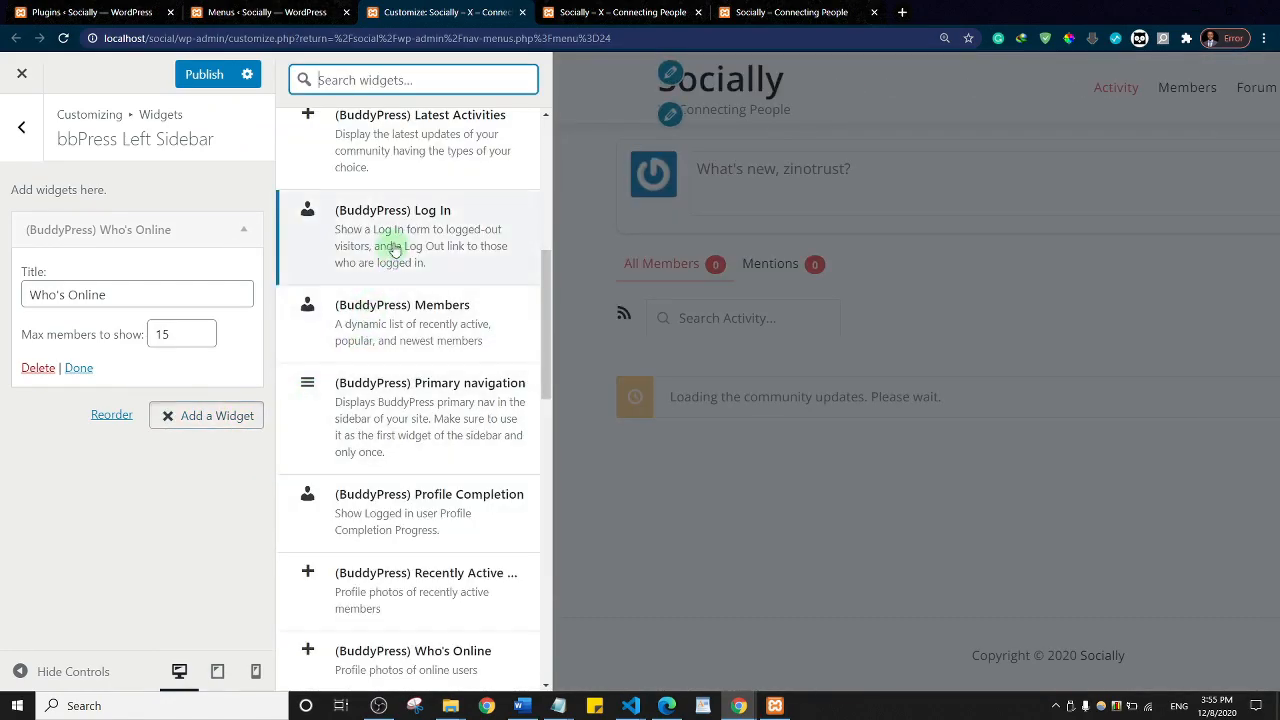
pyautogui.scroll(-4, 420, 229)
pyautogui.scroll(4, 420, 229)
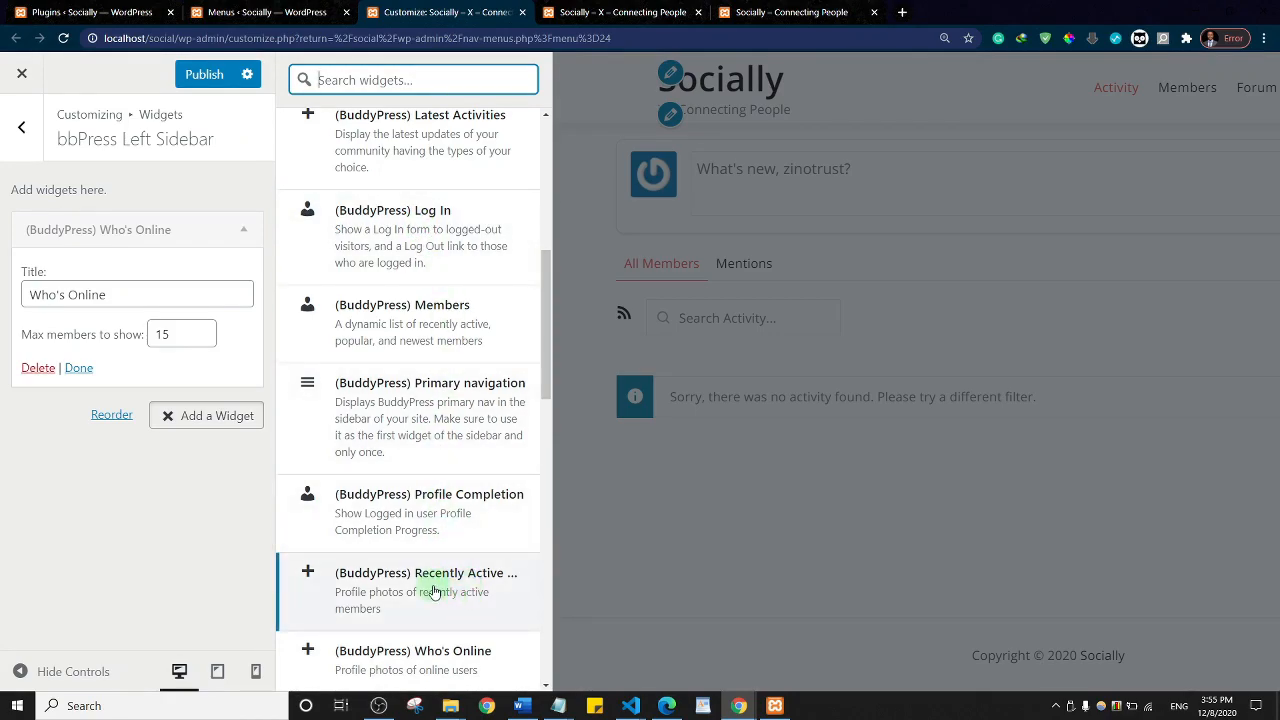
pyautogui.scroll(5, 371, 334)
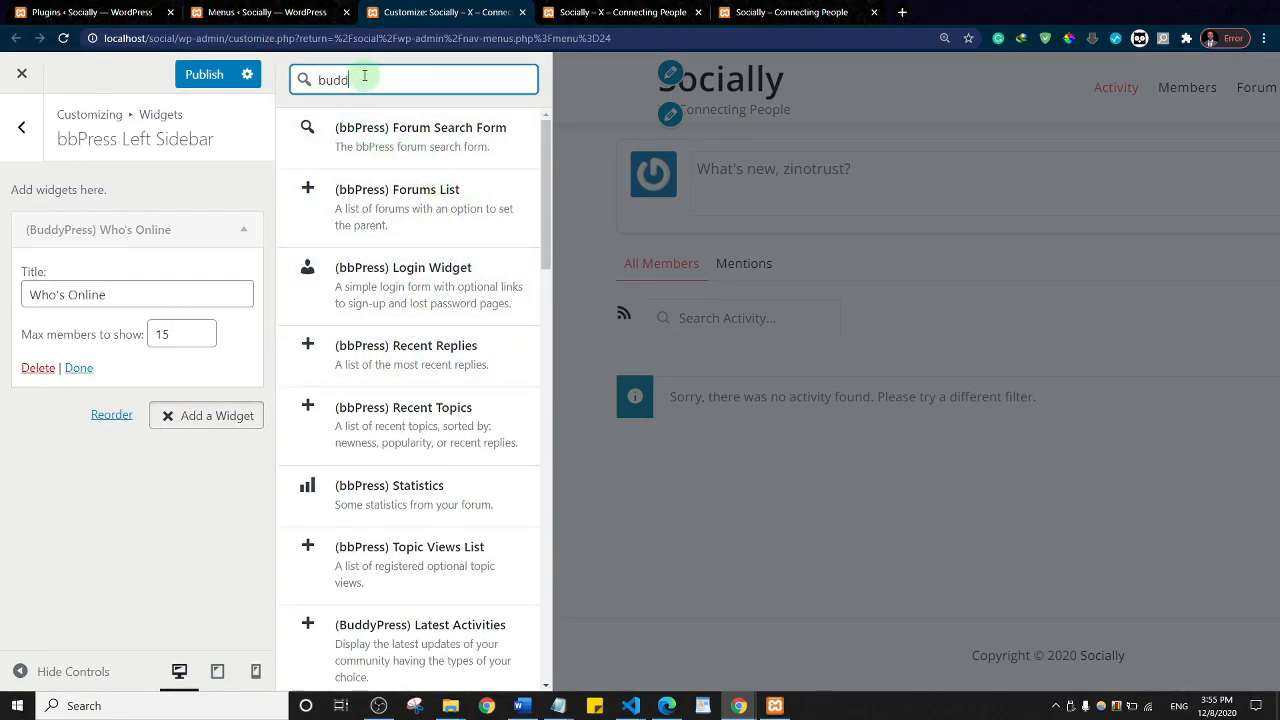
pyautogui.write('press group')
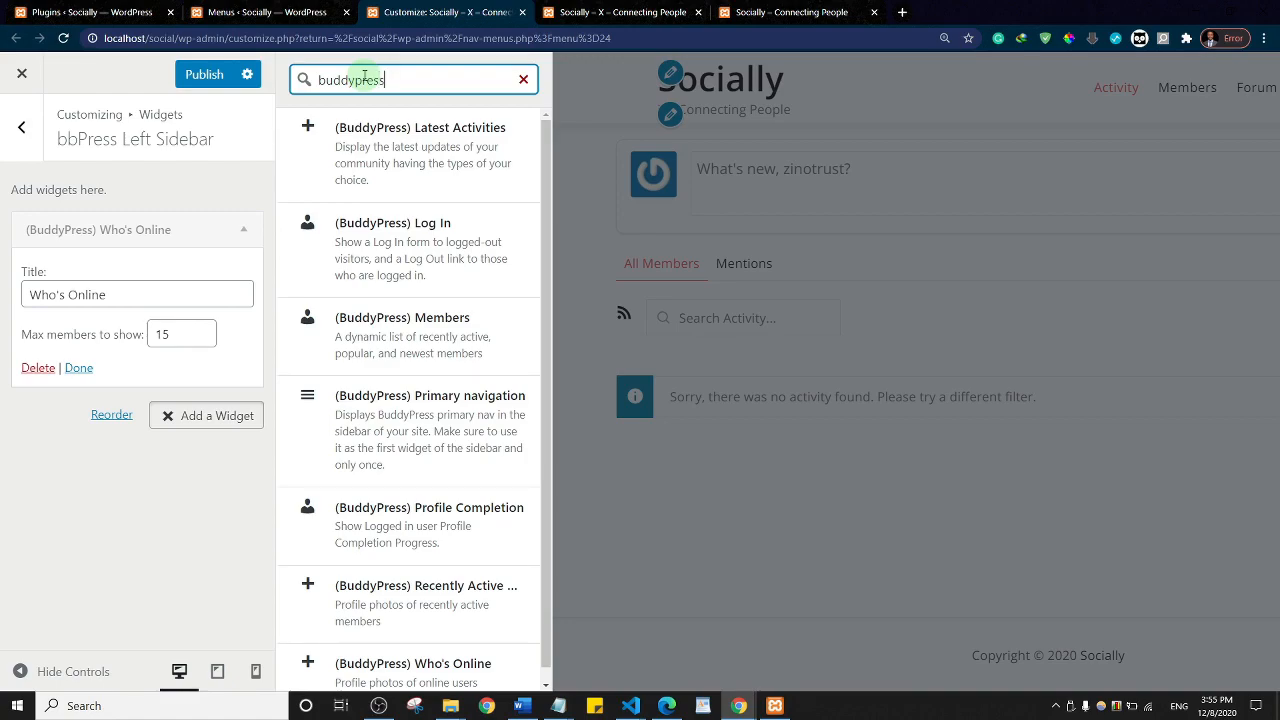
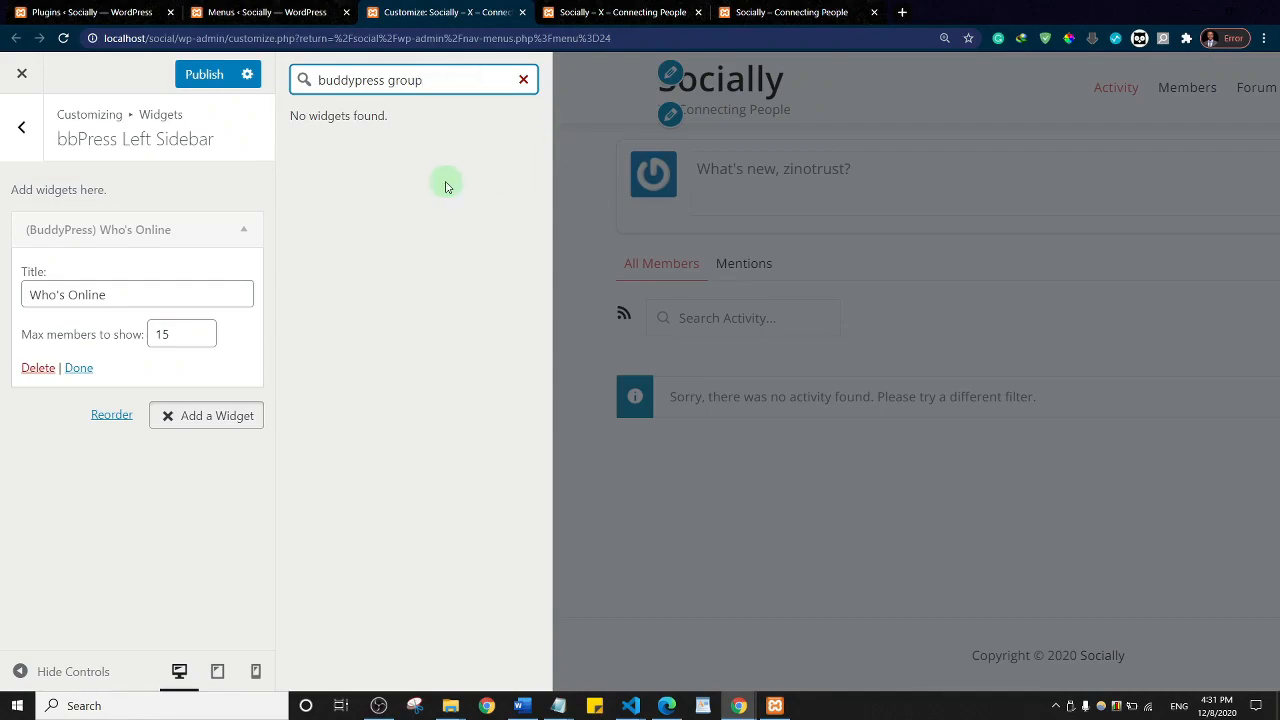
# Step: Add the (BuddyPress) Latest Activities widget to the bbPress Left Sidebar from the 'buddypress' search
pyautogui.hotkey('ctrl', 'shift', 'Left')
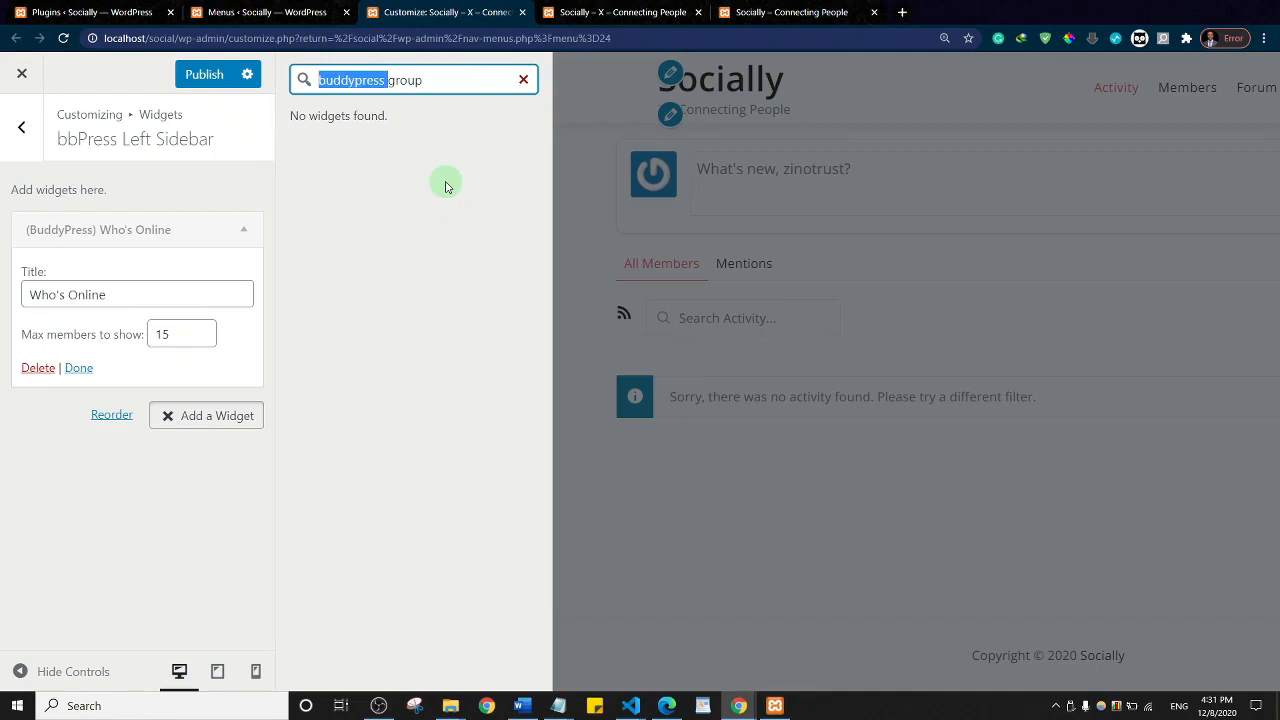
pyautogui.press('Right')
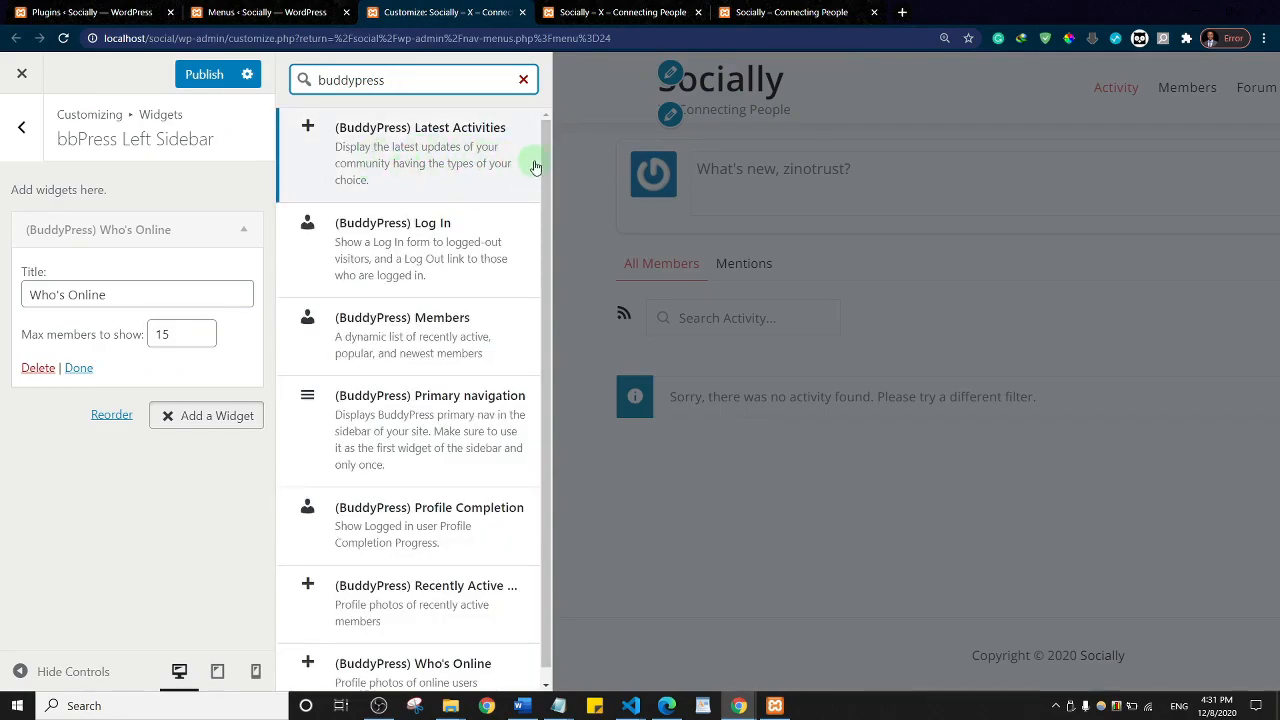
pyautogui.scroll(-1, 543, 170)
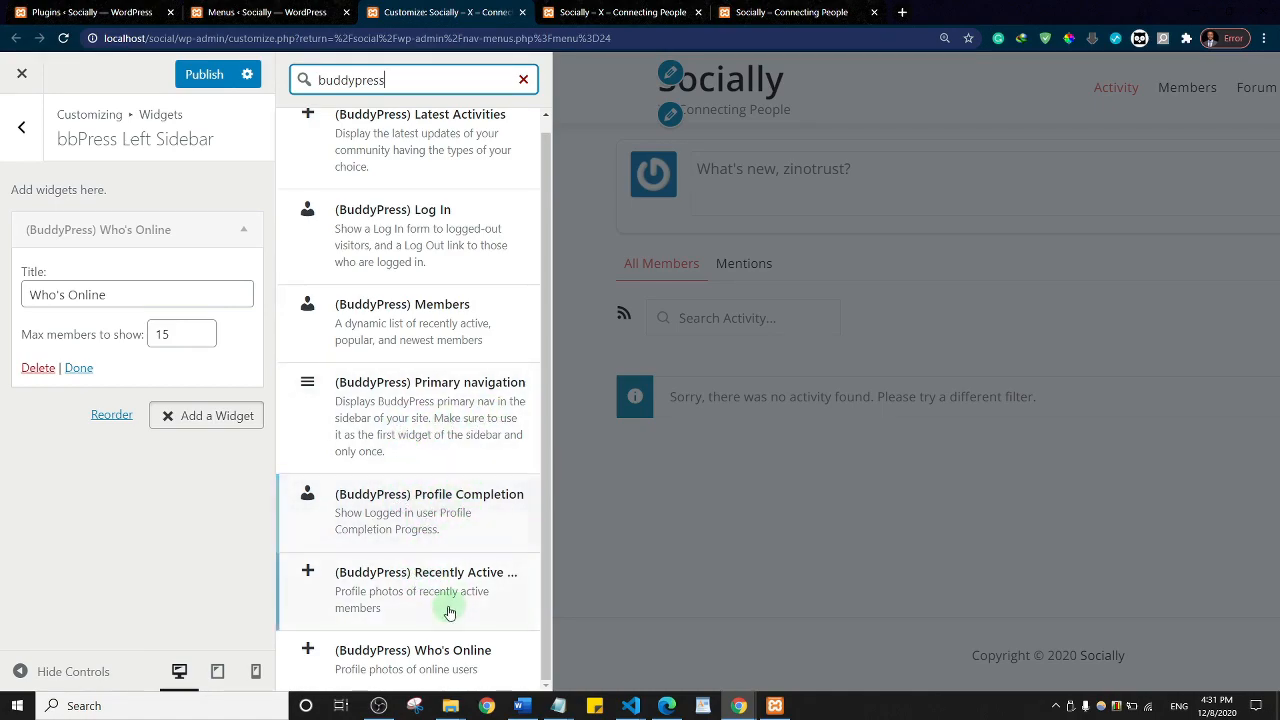
pyautogui.scroll(1, 467, 298)
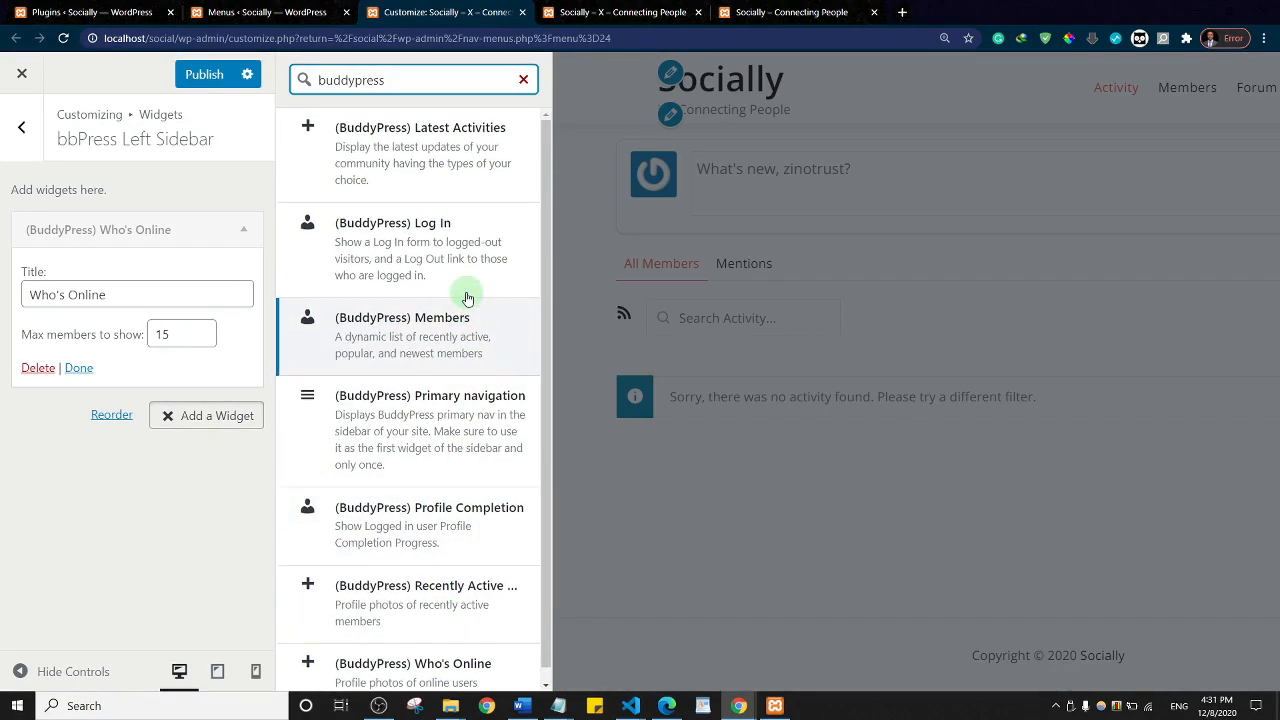
pyautogui.click(428, 135)
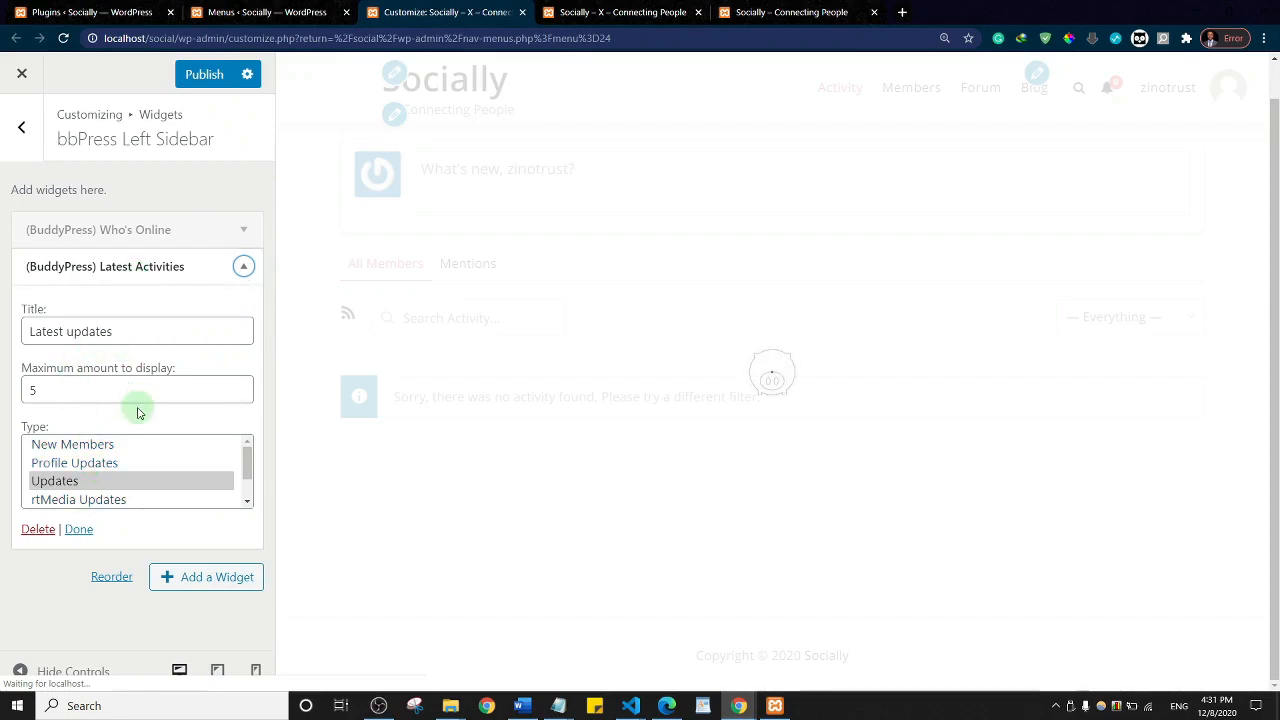
# Step: Set the Latest Activities type to Updates, then delete the widget from the sidebar
pyautogui.moveTo(246, 457); pyautogui.dragTo(249, 482)
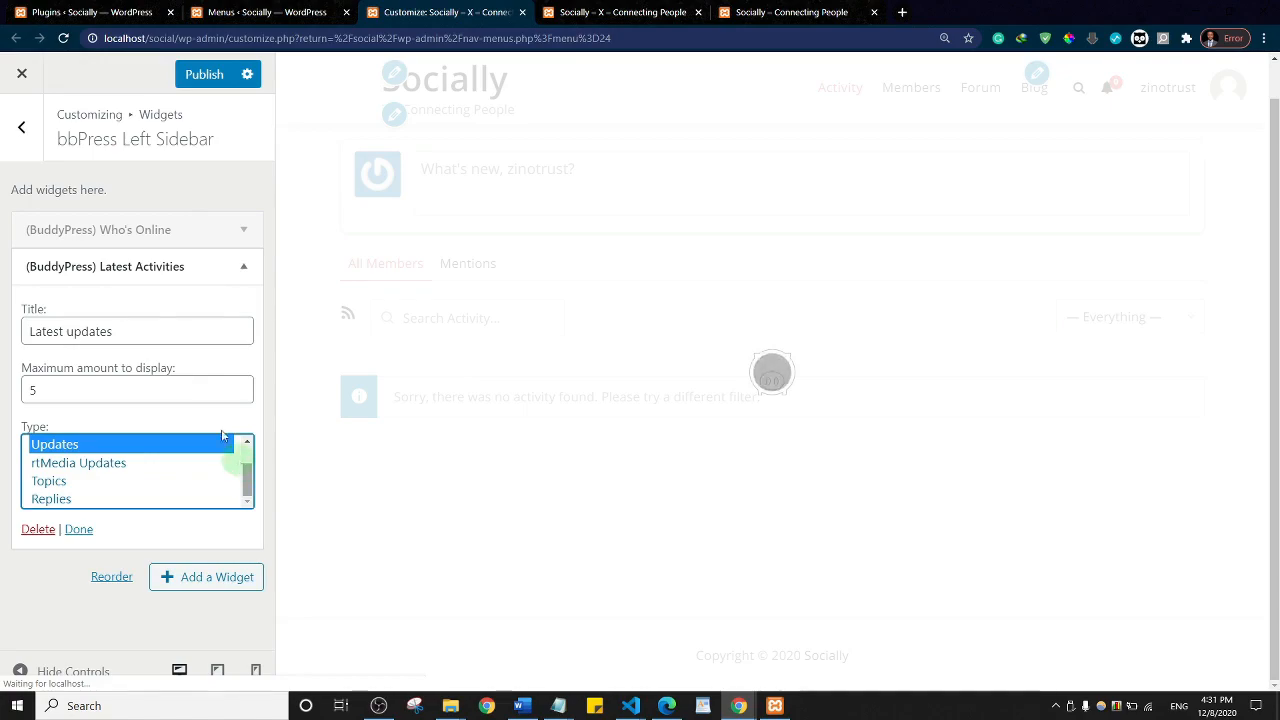
pyautogui.click(204, 195)
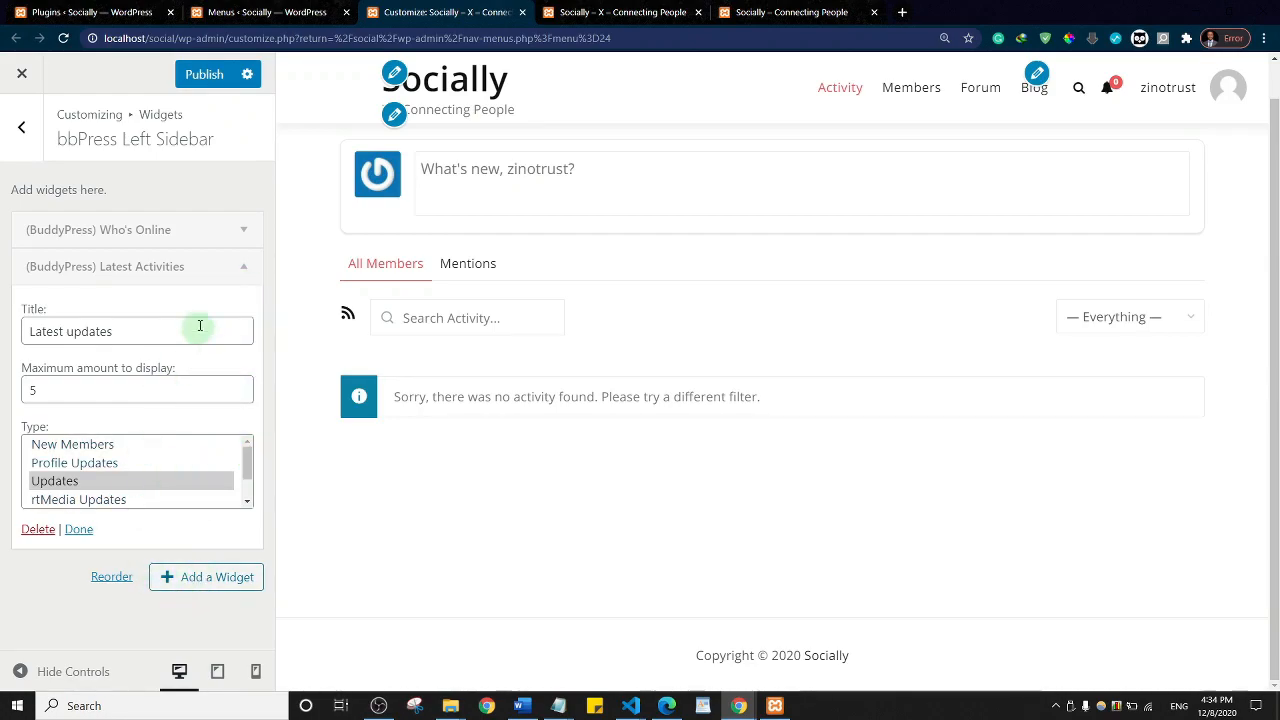
pyautogui.click(237, 268)
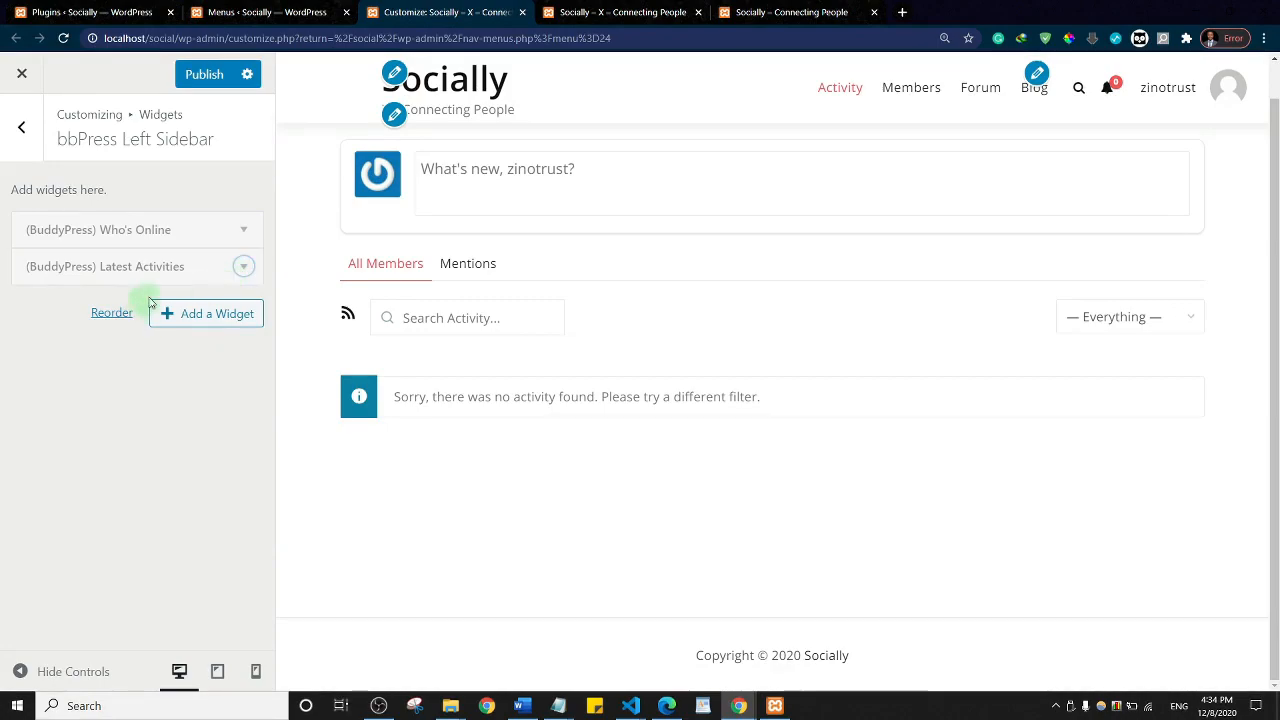
pyautogui.click(245, 268)
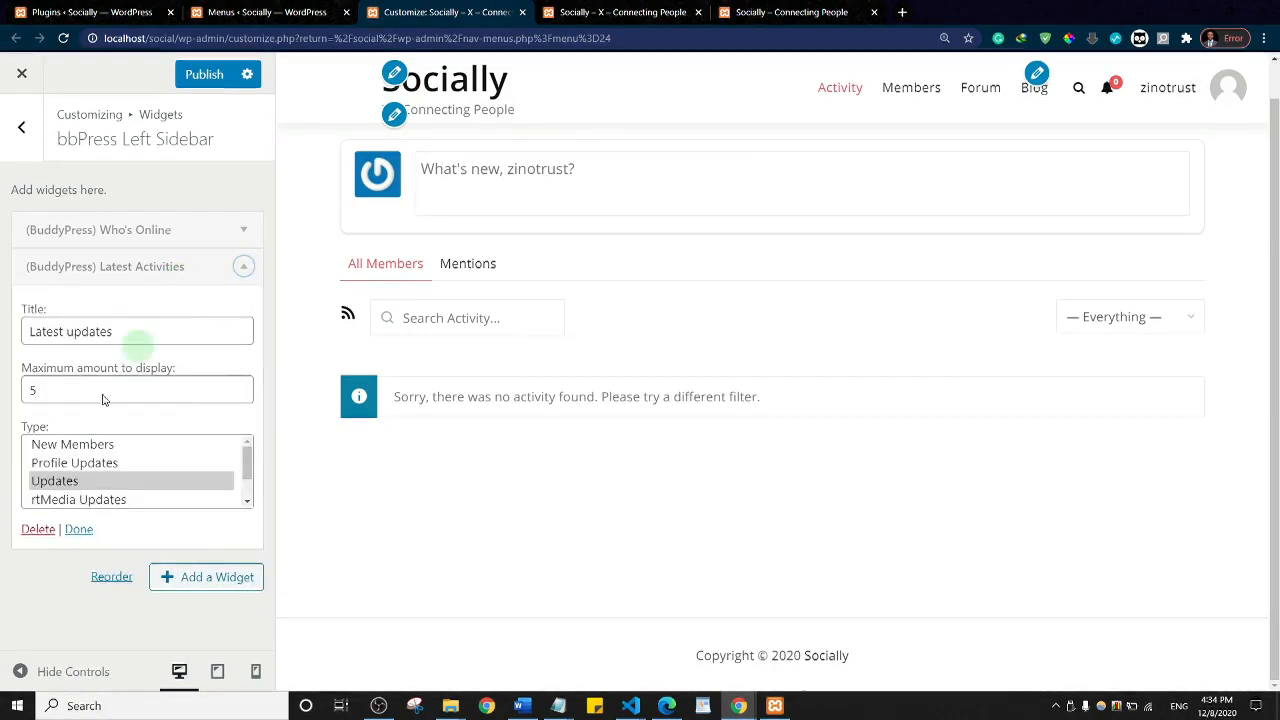
pyautogui.click(28, 529)
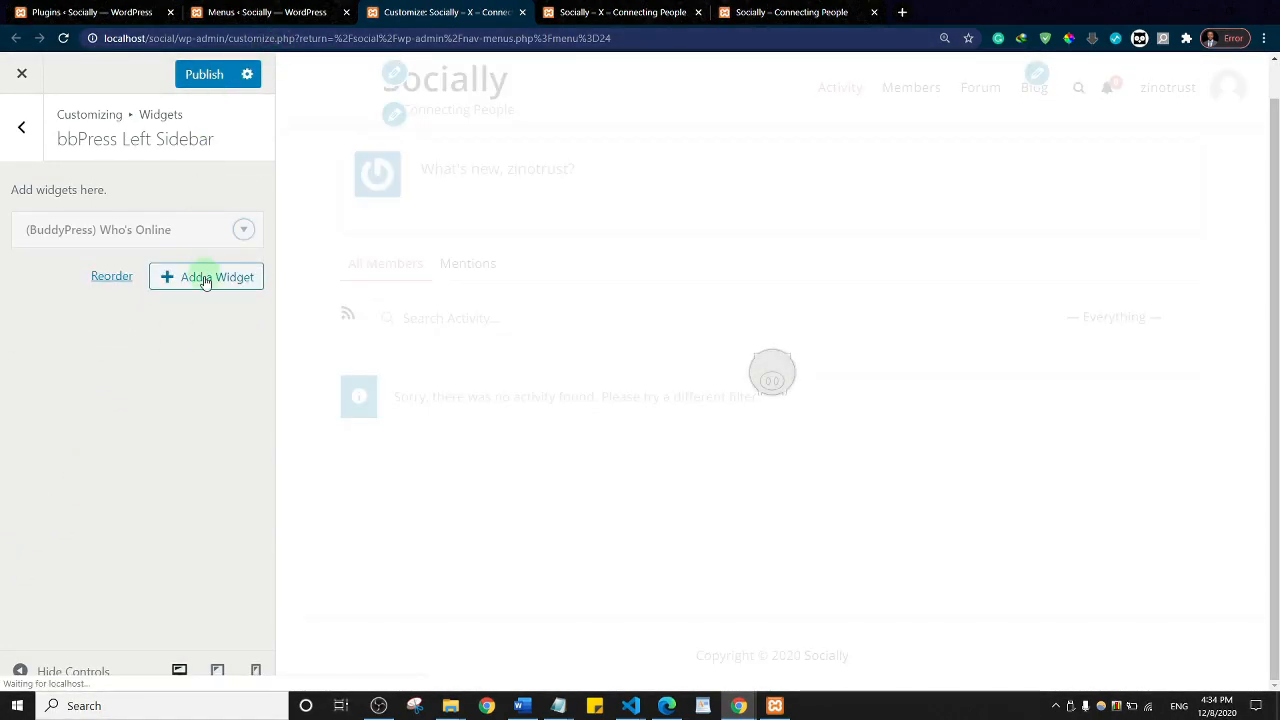
# Step: Add (BuddyPress) Primary navigation via the 'prim' search and move it above Who's Online
pyautogui.click(204, 279)
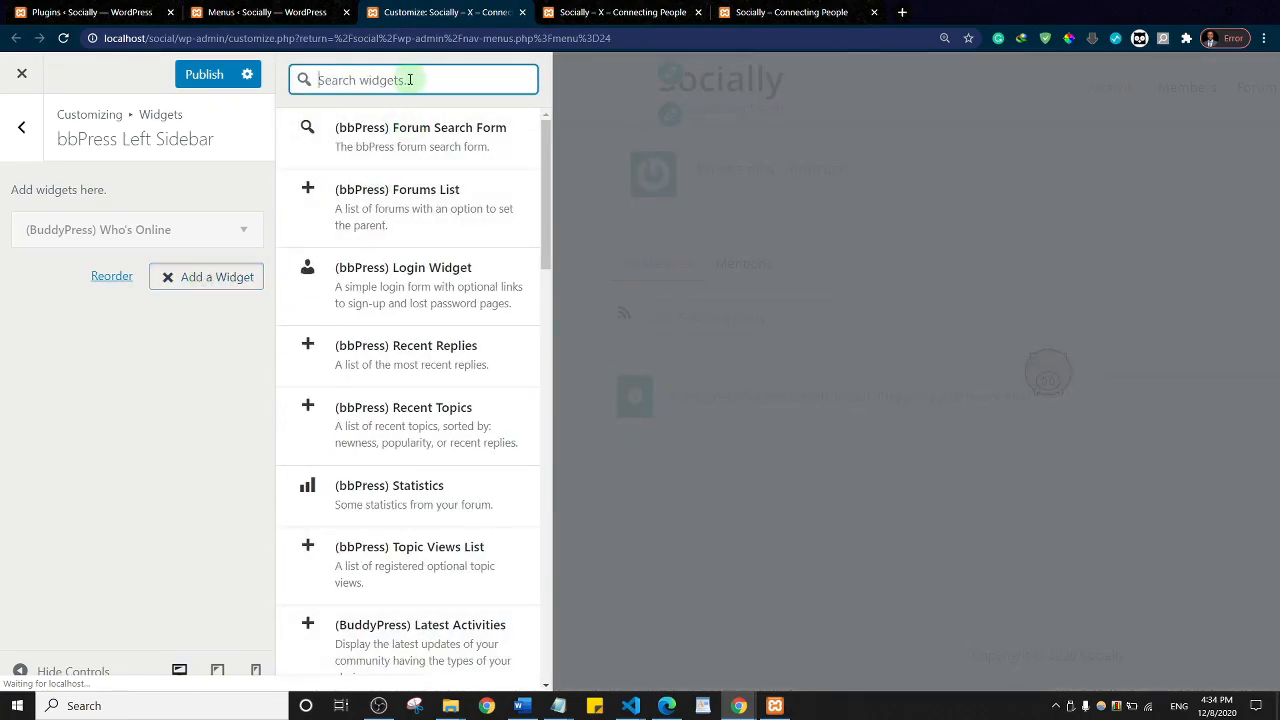
pyautogui.write('prim')
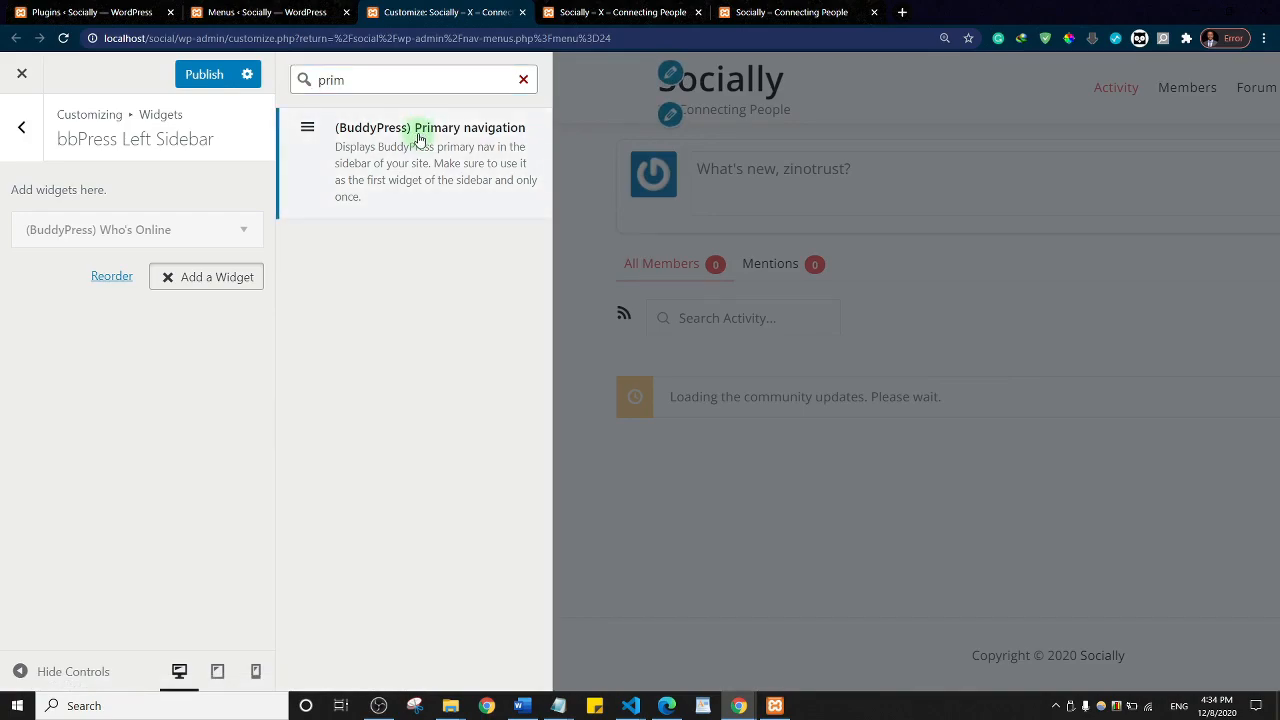
pyautogui.click(420, 140)
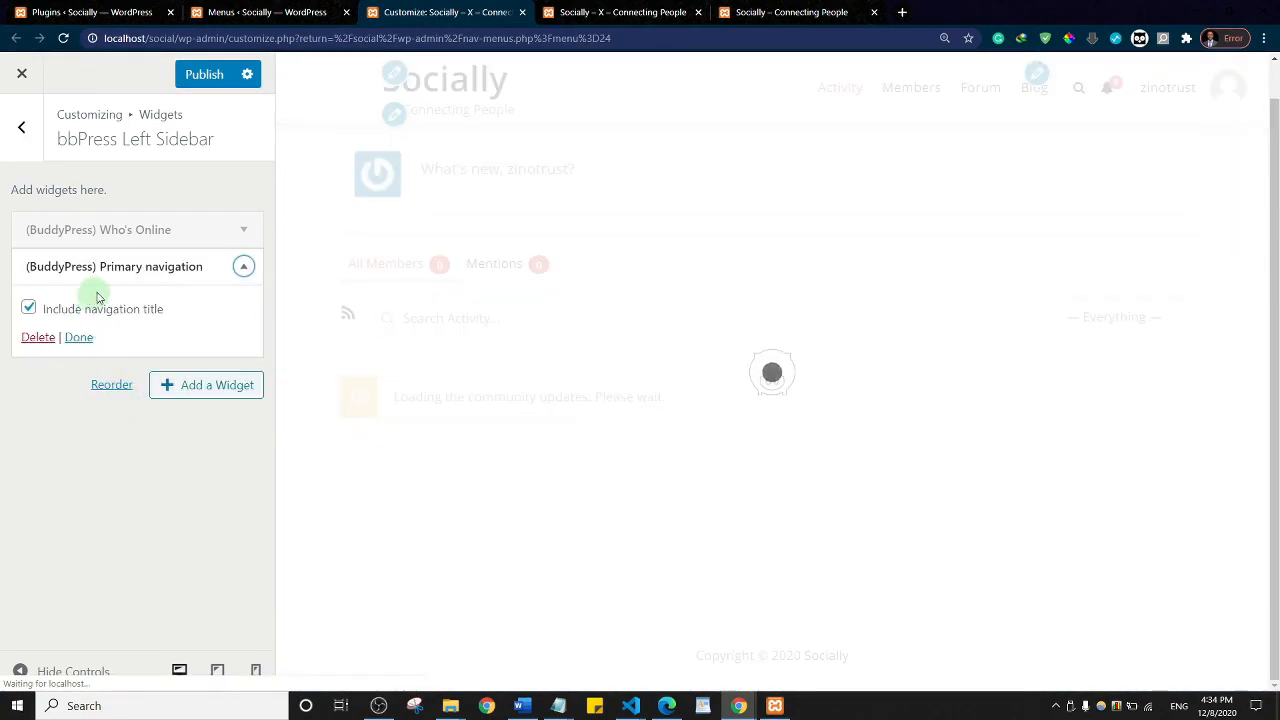
pyautogui.moveTo(118, 268); pyautogui.dragTo(127, 228)
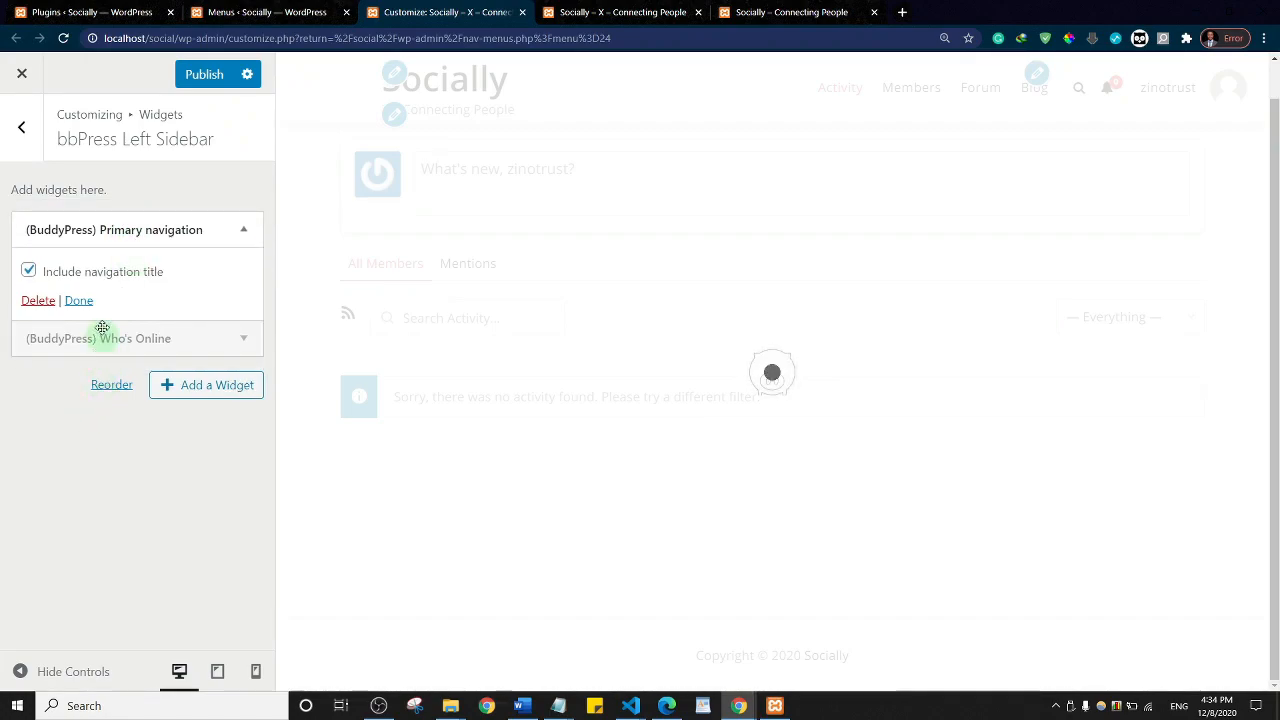
pyautogui.click(78, 300)
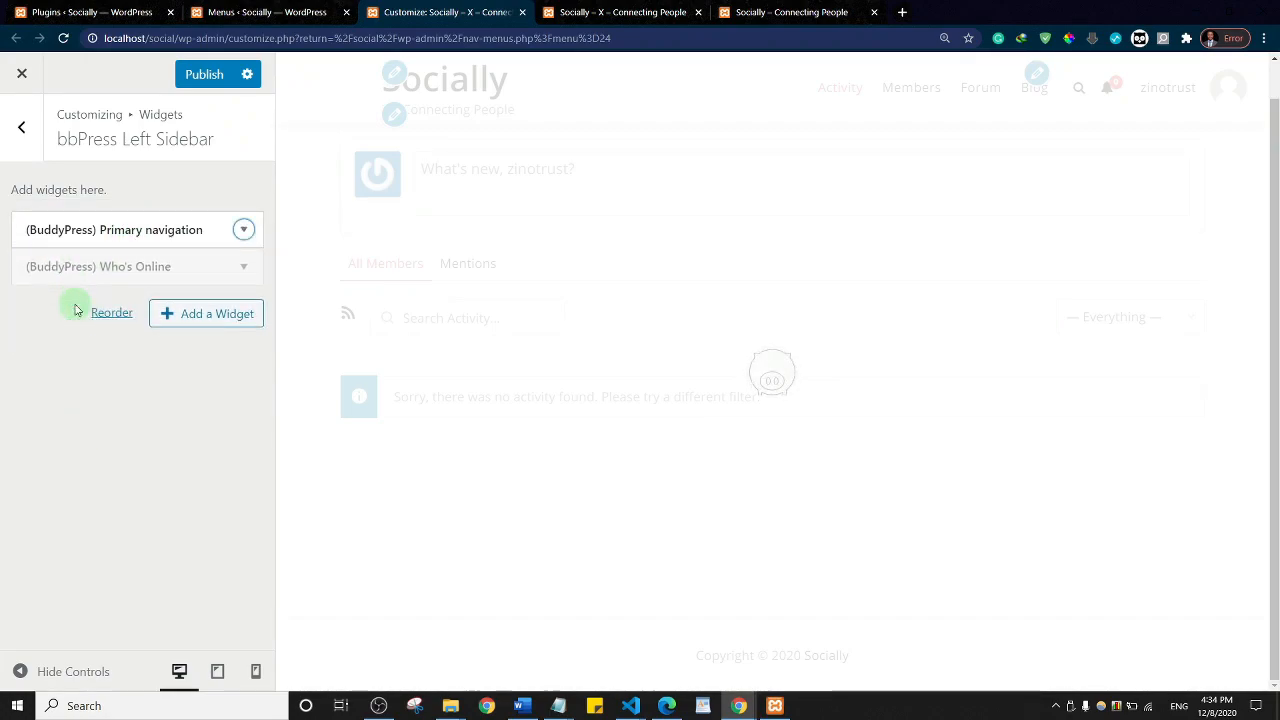
# Step: Search the widgets for 'grou', clear the search to browse all widgets, then close the list
pyautogui.click(190, 314)
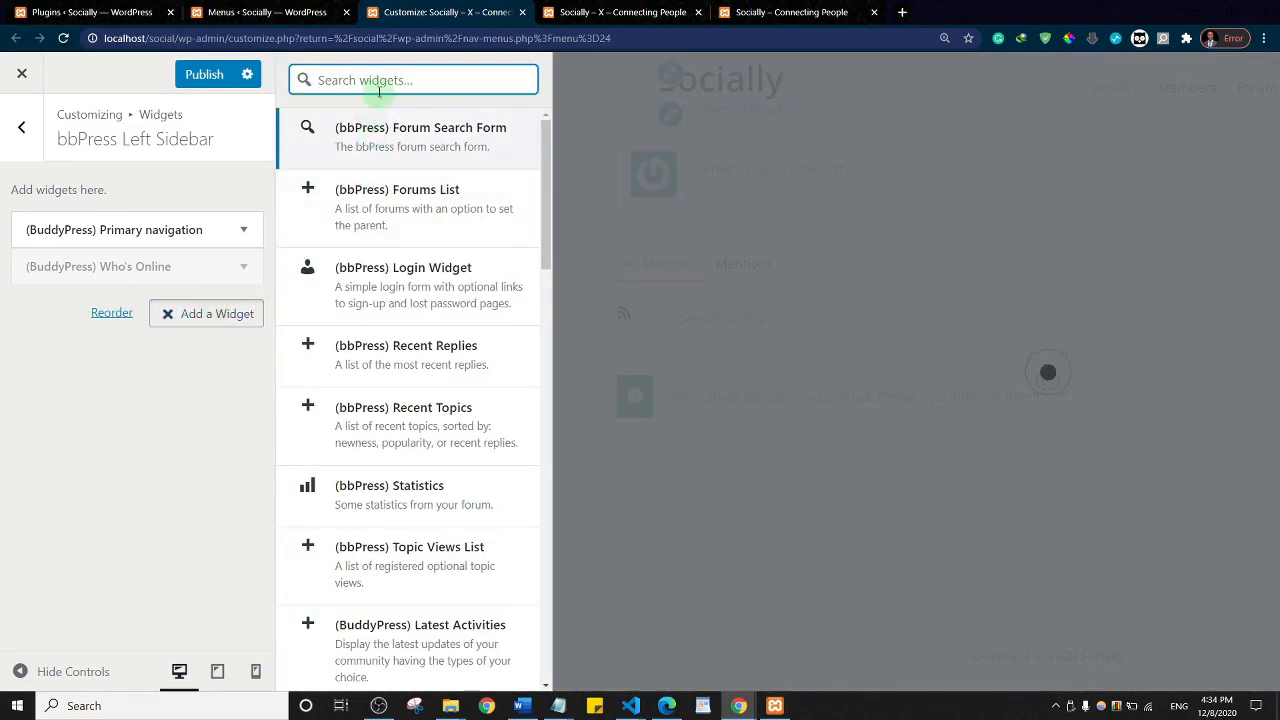
pyautogui.write('groups')
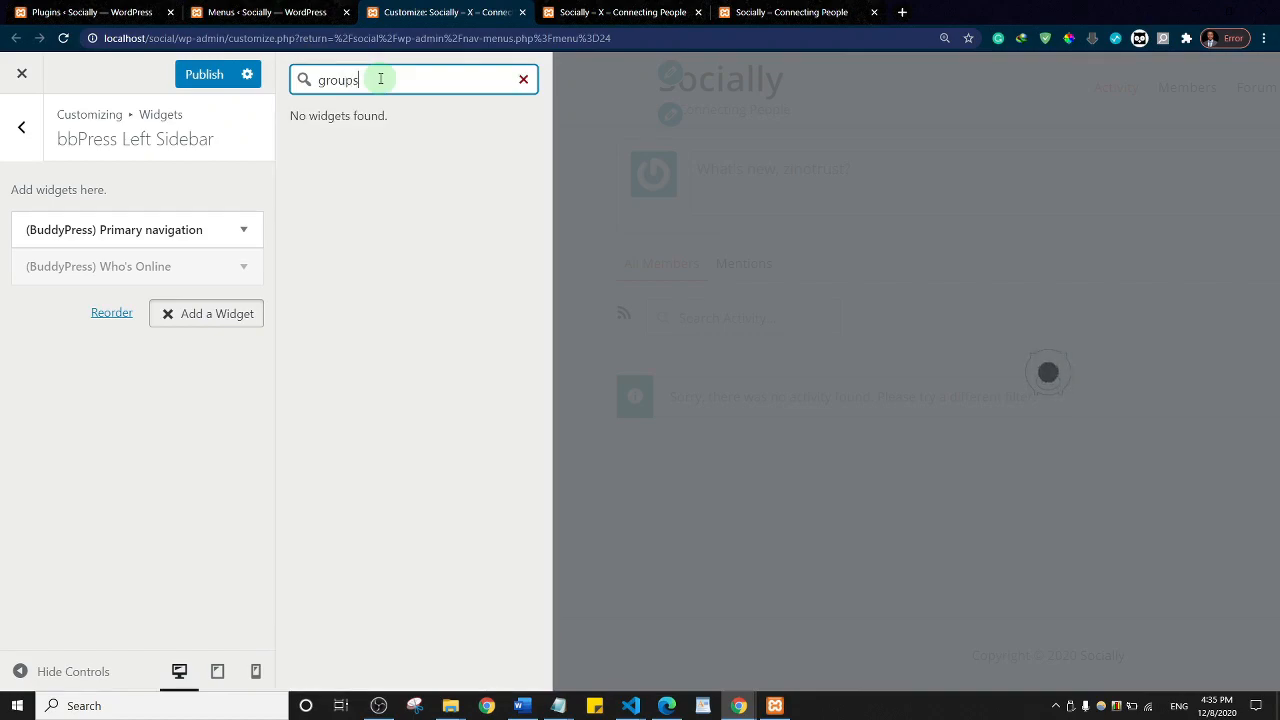
pyautogui.press('BackSpace')
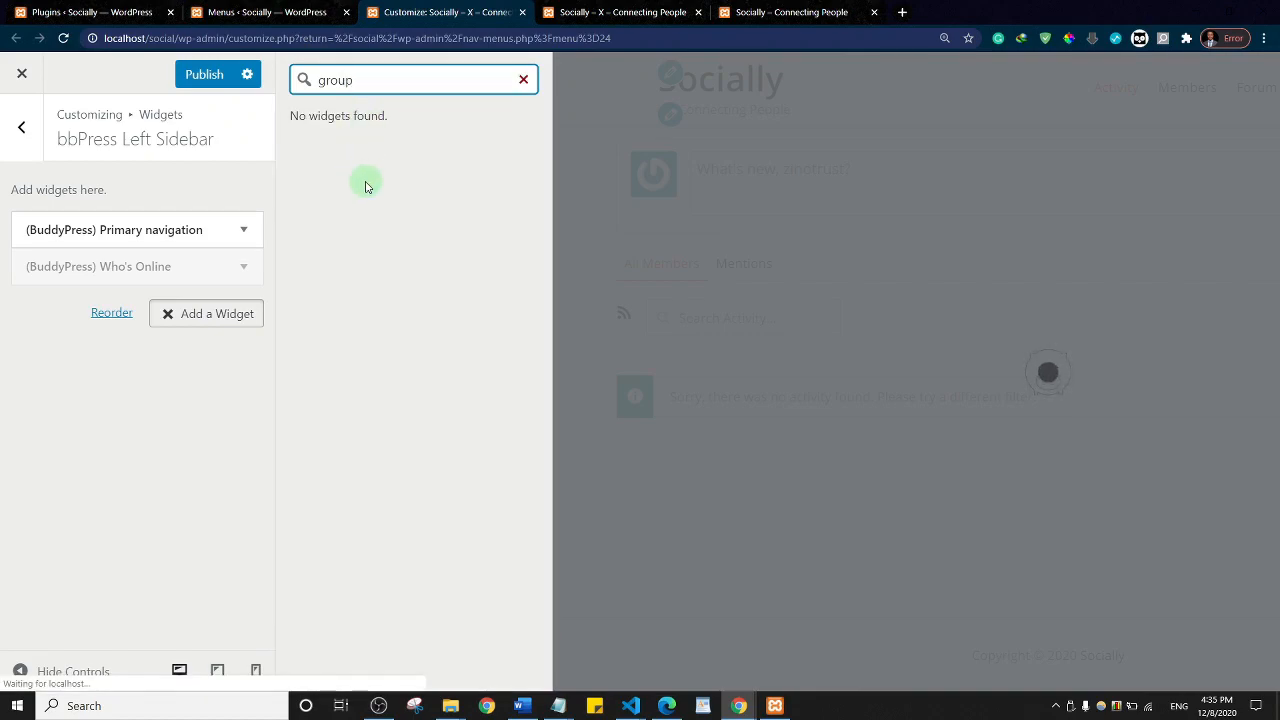
pyautogui.press('BackSpace')
pyautogui.press('BackSpace')
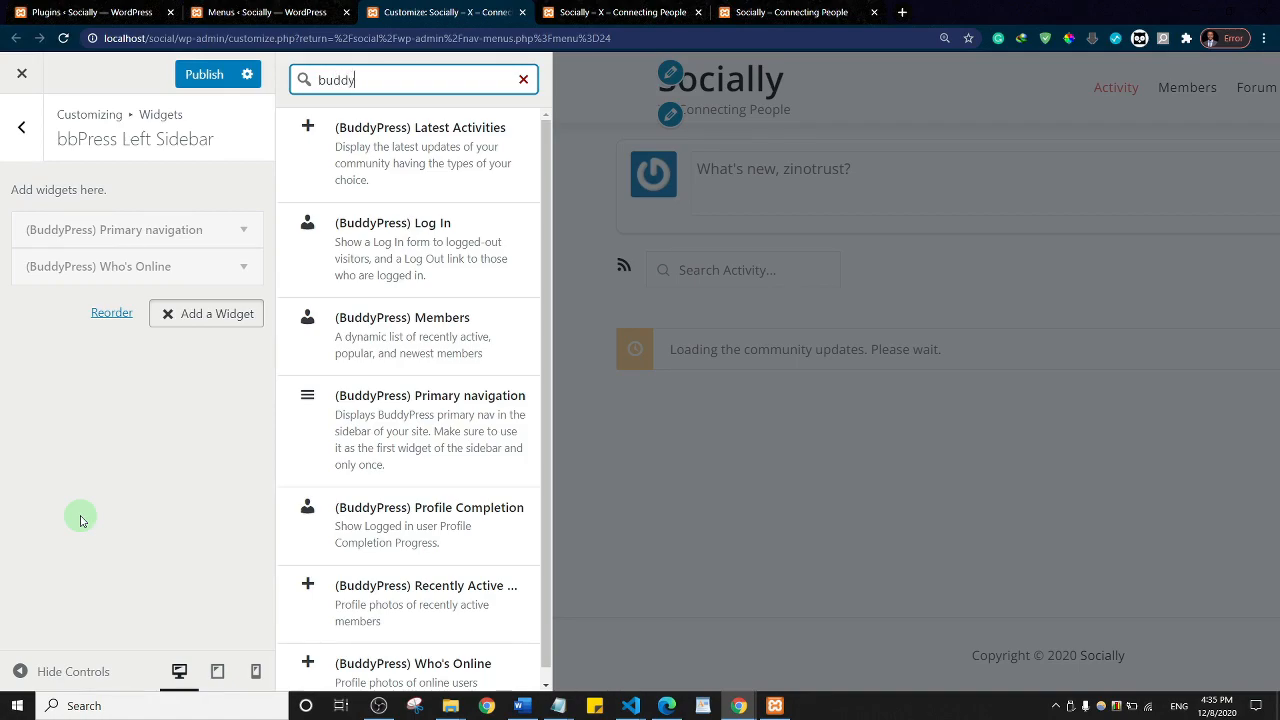
pyautogui.scroll(-1, 409, 323)
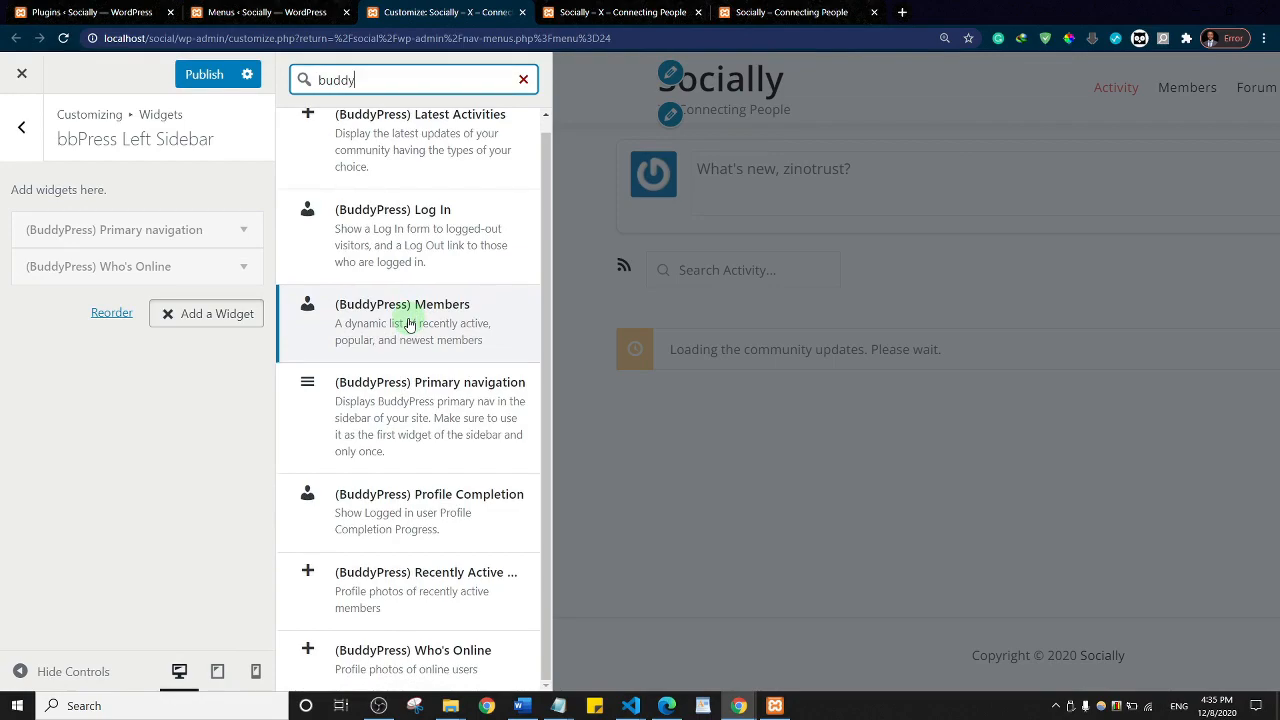
pyautogui.scroll(1, 414, 334)
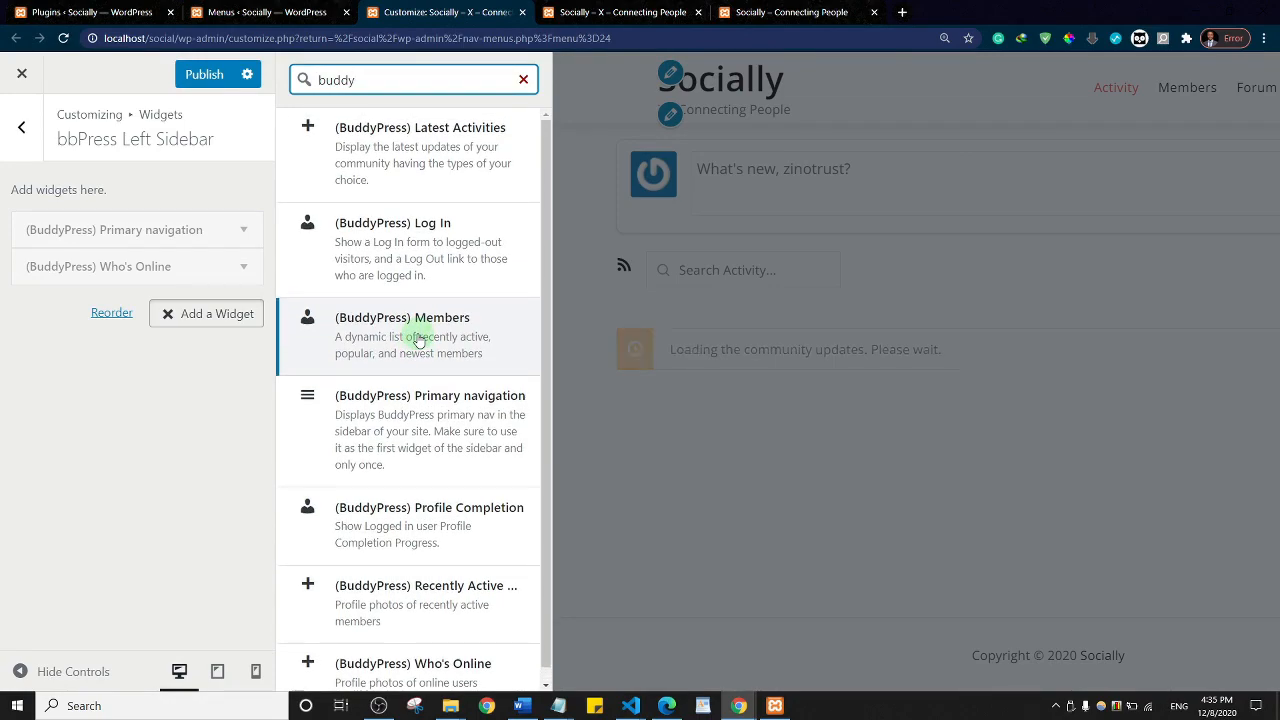
pyautogui.click(149, 405)
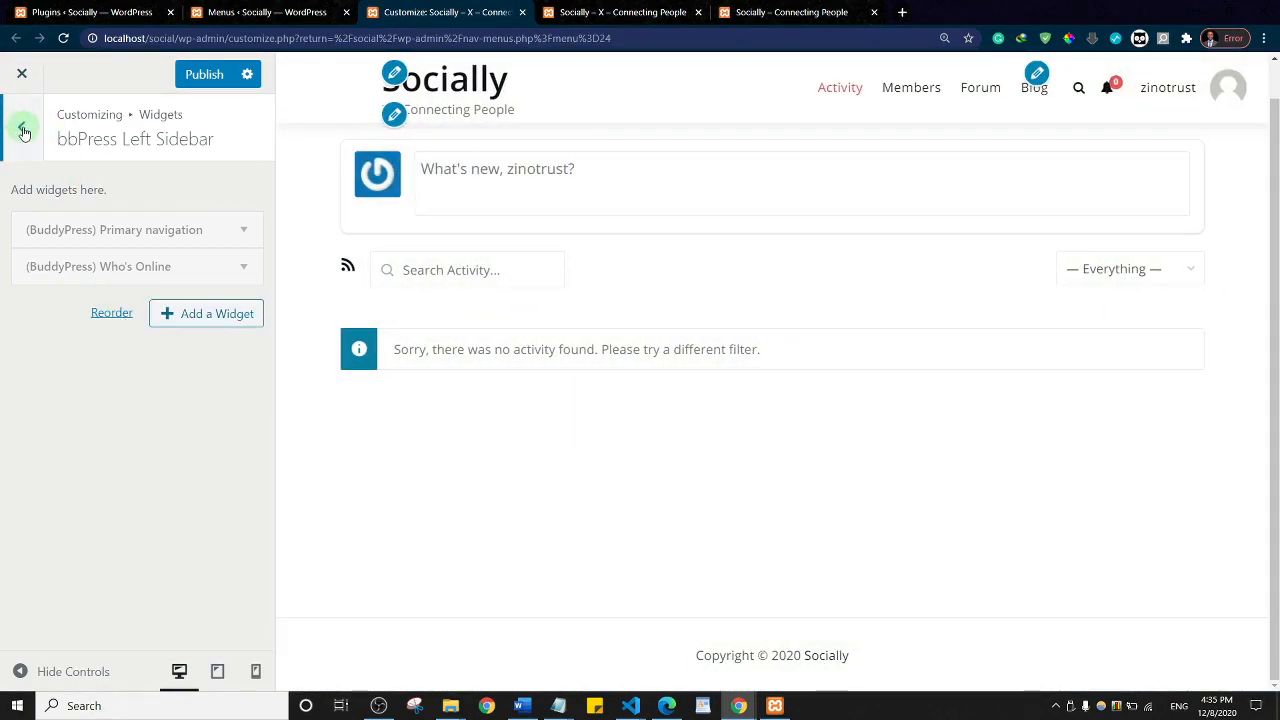
# Step: Open the BuddyPress Right Sidebar widget area and review the live Socially activity page
pyautogui.click(24, 132)
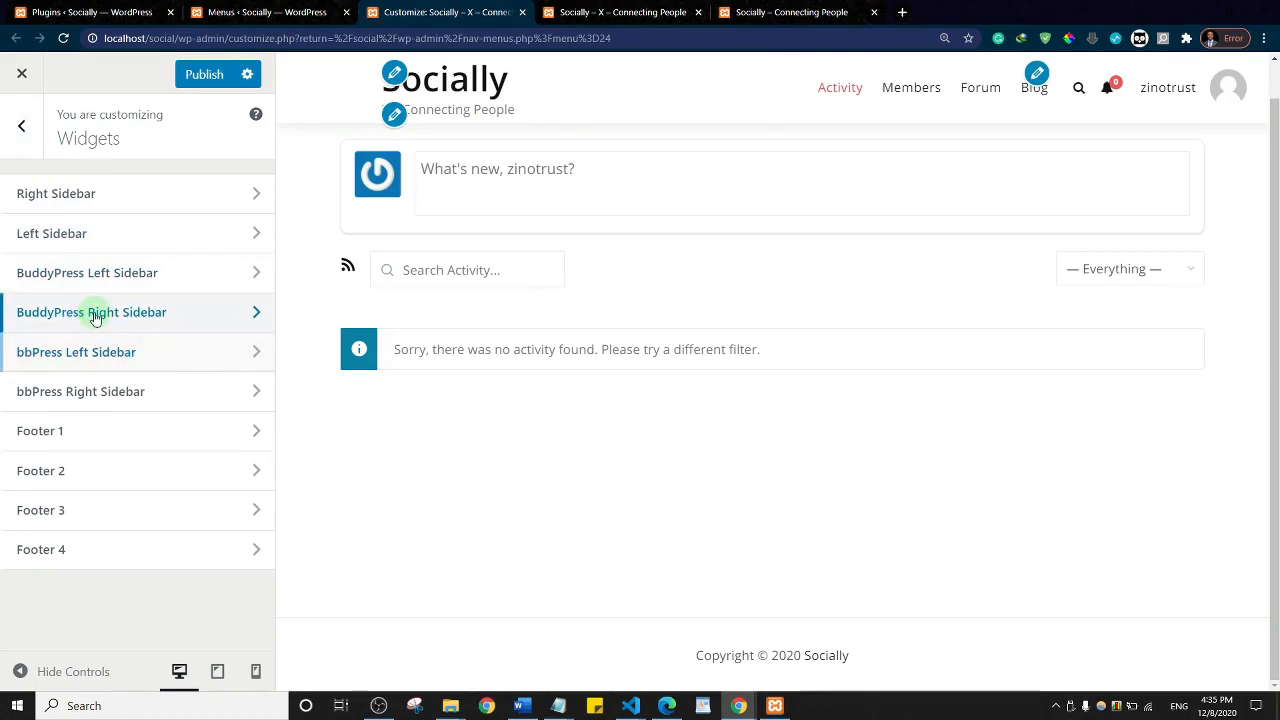
pyautogui.click(95, 314)
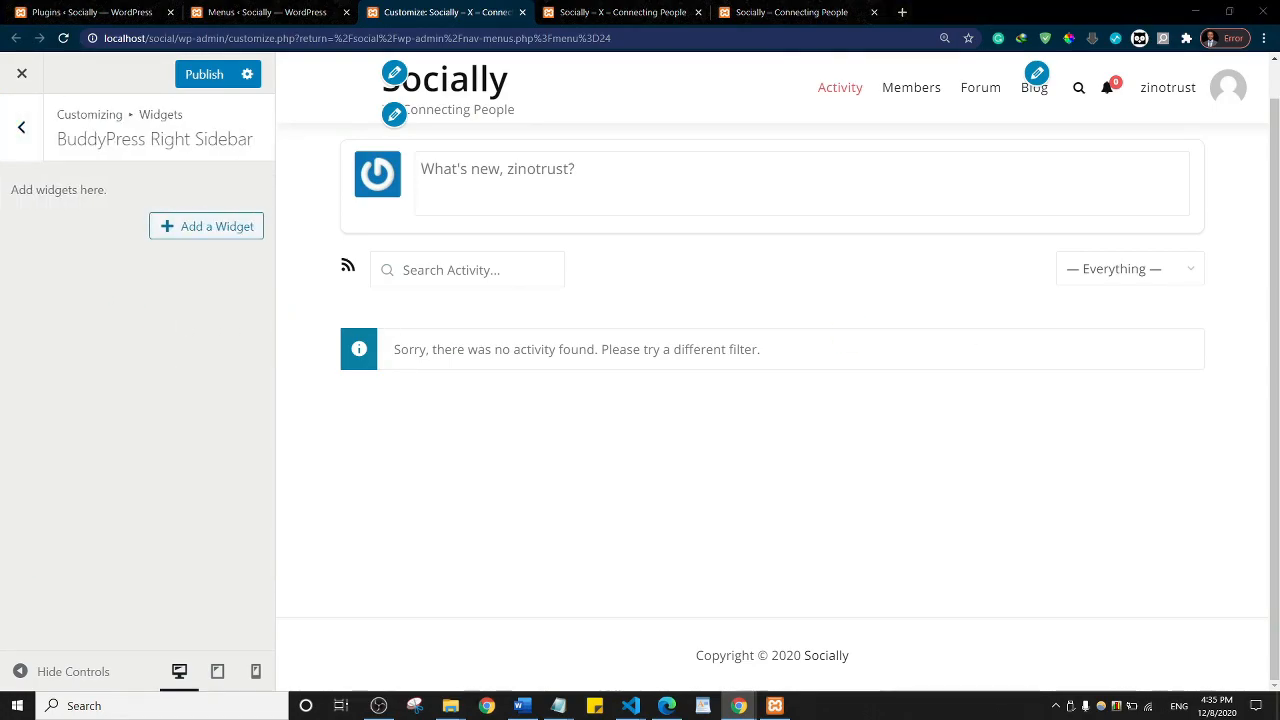
pyautogui.click(790, 12)
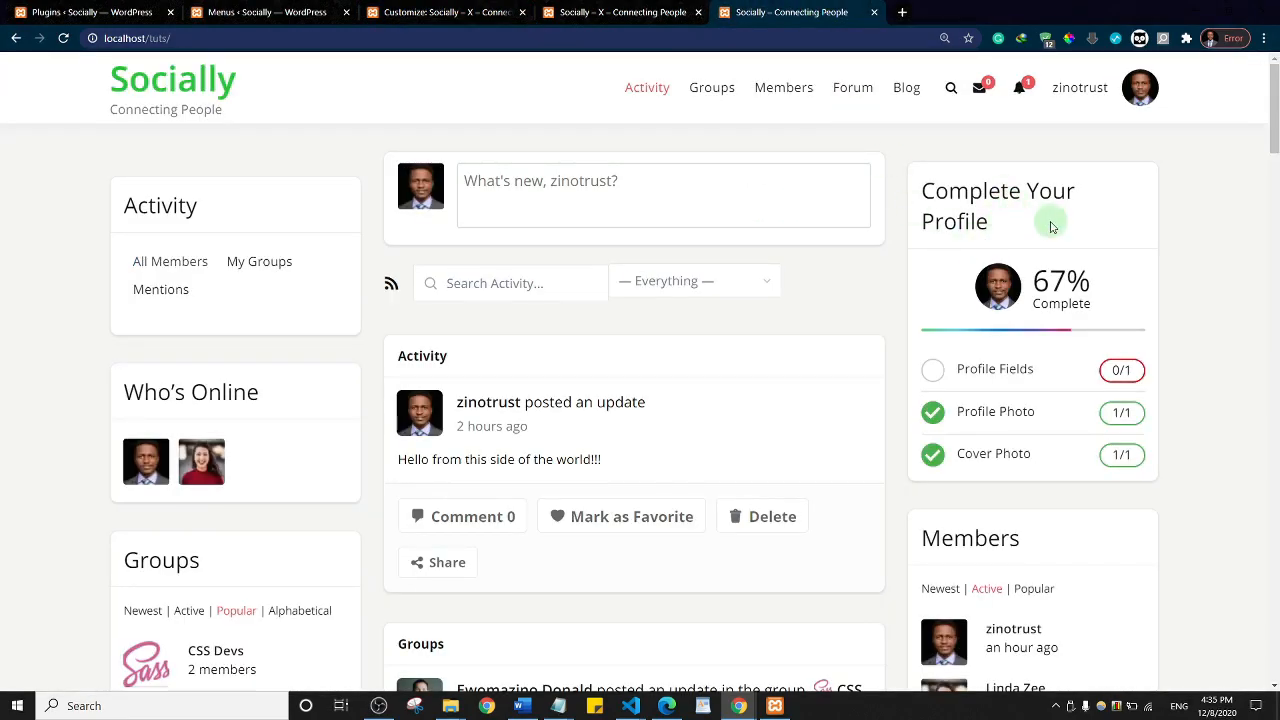
pyautogui.scroll(-4, 1028, 440)
pyautogui.scroll(-5, 1028, 440)
pyautogui.scroll(10, 1034, 394)
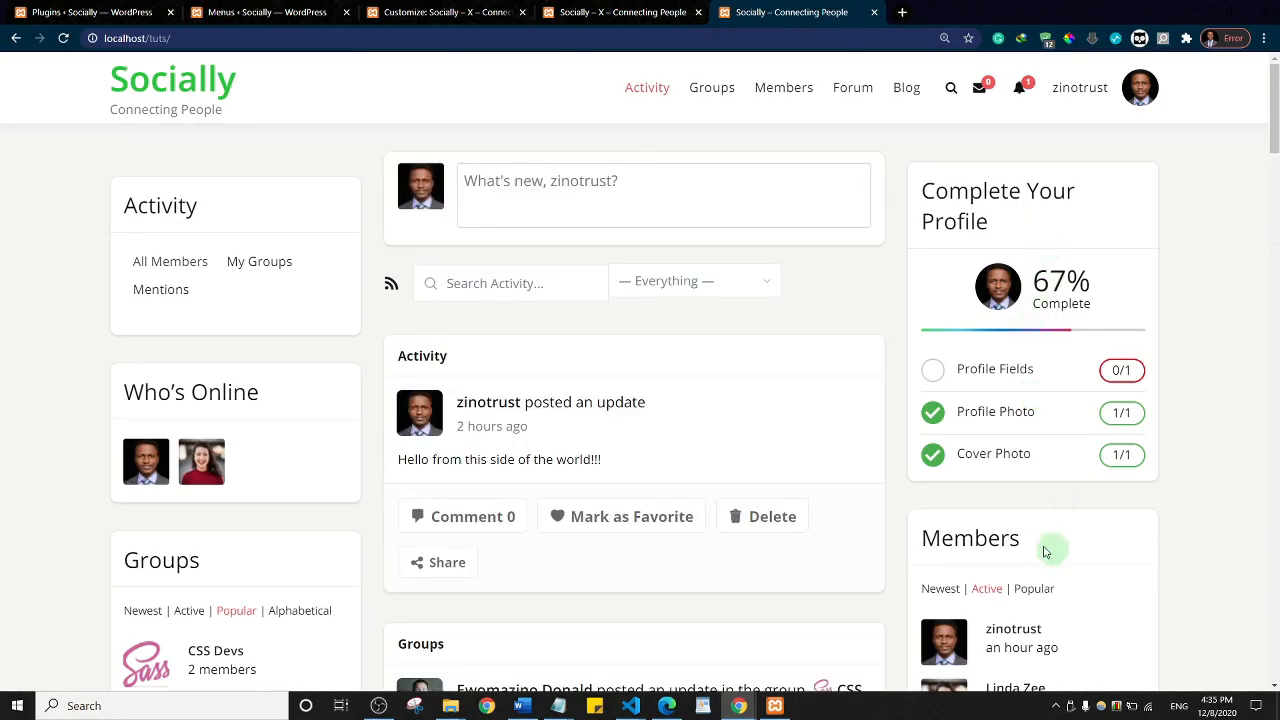
pyautogui.scroll(-4, 1060, 470)
pyautogui.scroll(-6, 1060, 410)
pyautogui.scroll(10, 1000, 400)
# Step: Add Profile Completion and Members widgets to the BuddyPress Right Sidebar and publish them
pyautogui.click(440, 12)
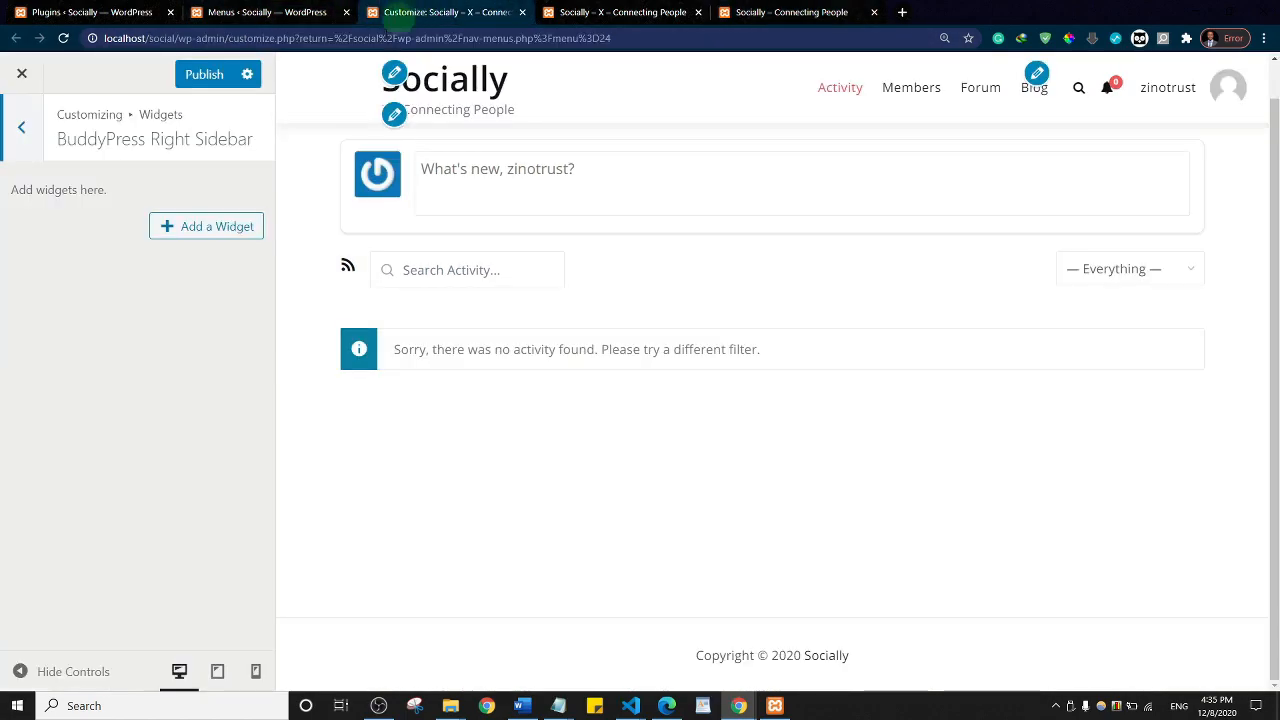
pyautogui.click(210, 228)
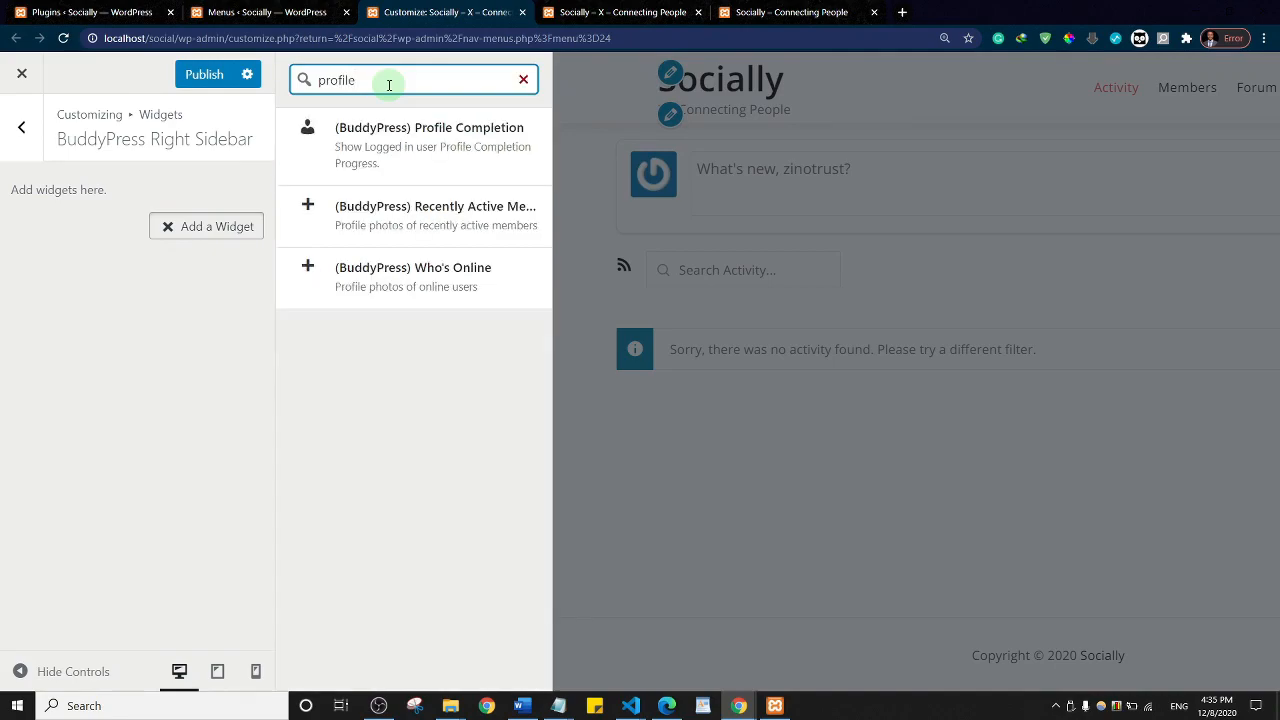
pyautogui.click(424, 145)
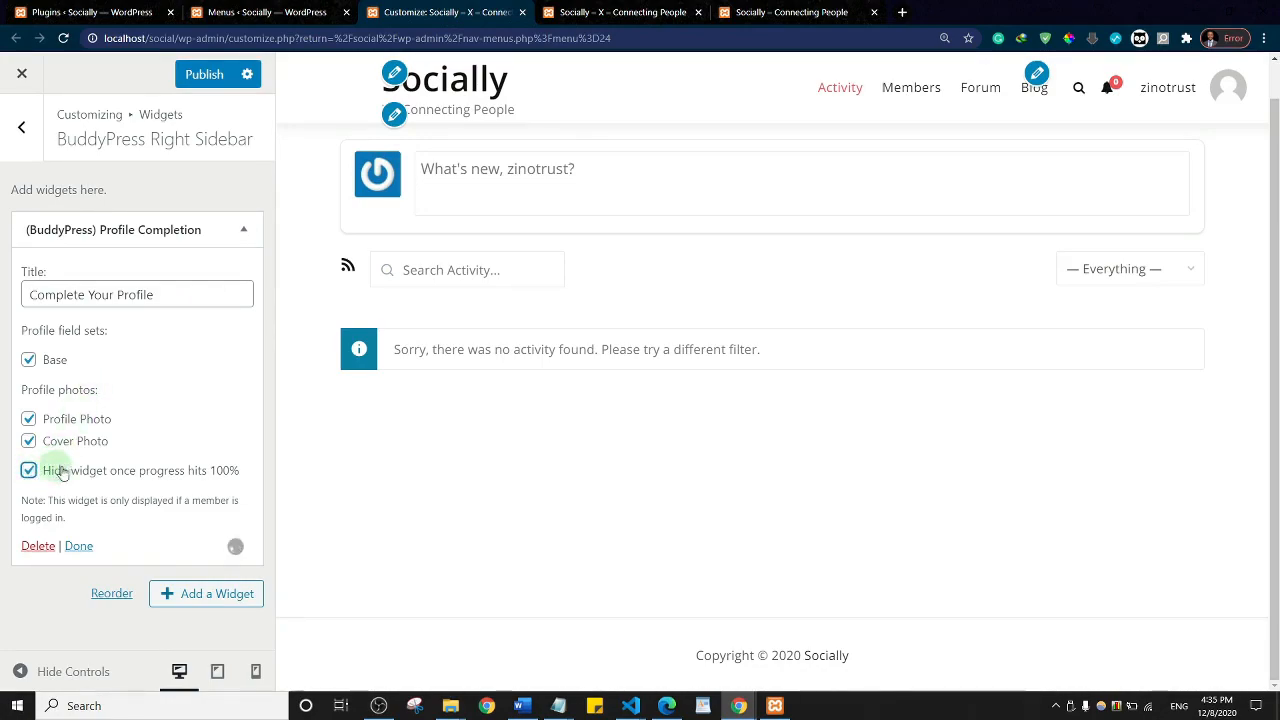
pyautogui.click(243, 229)
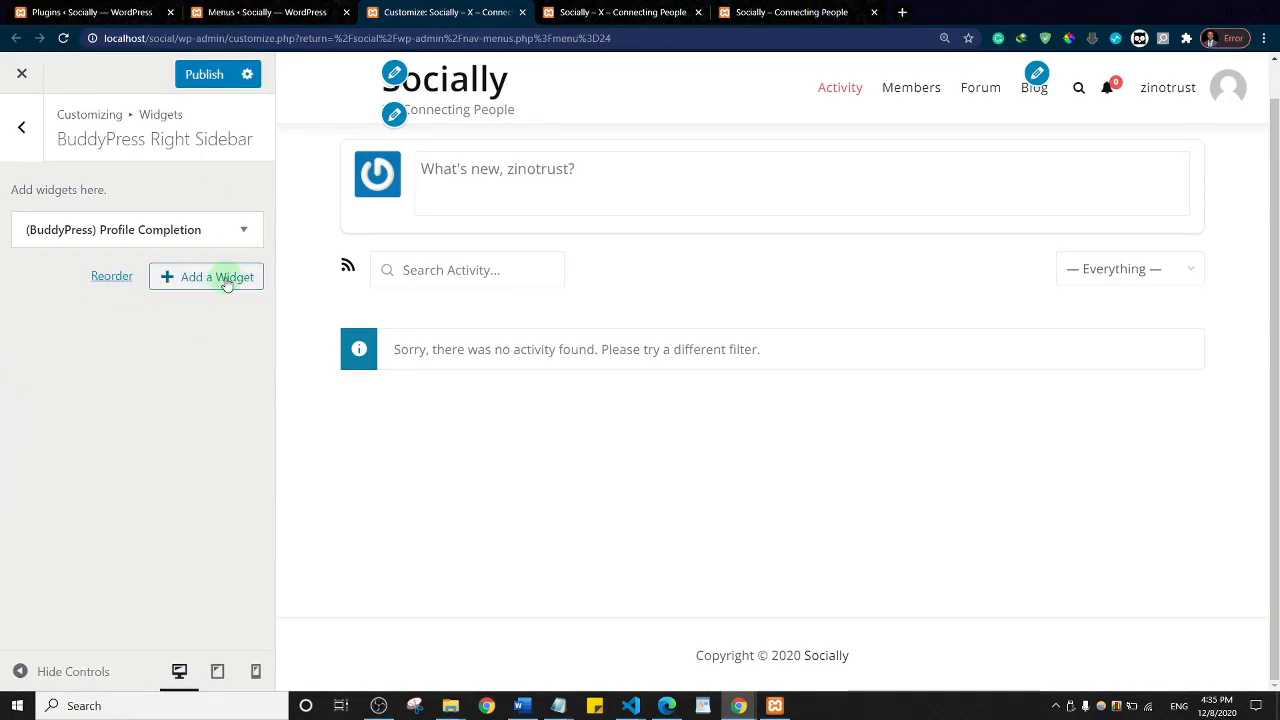
pyautogui.click(217, 277)
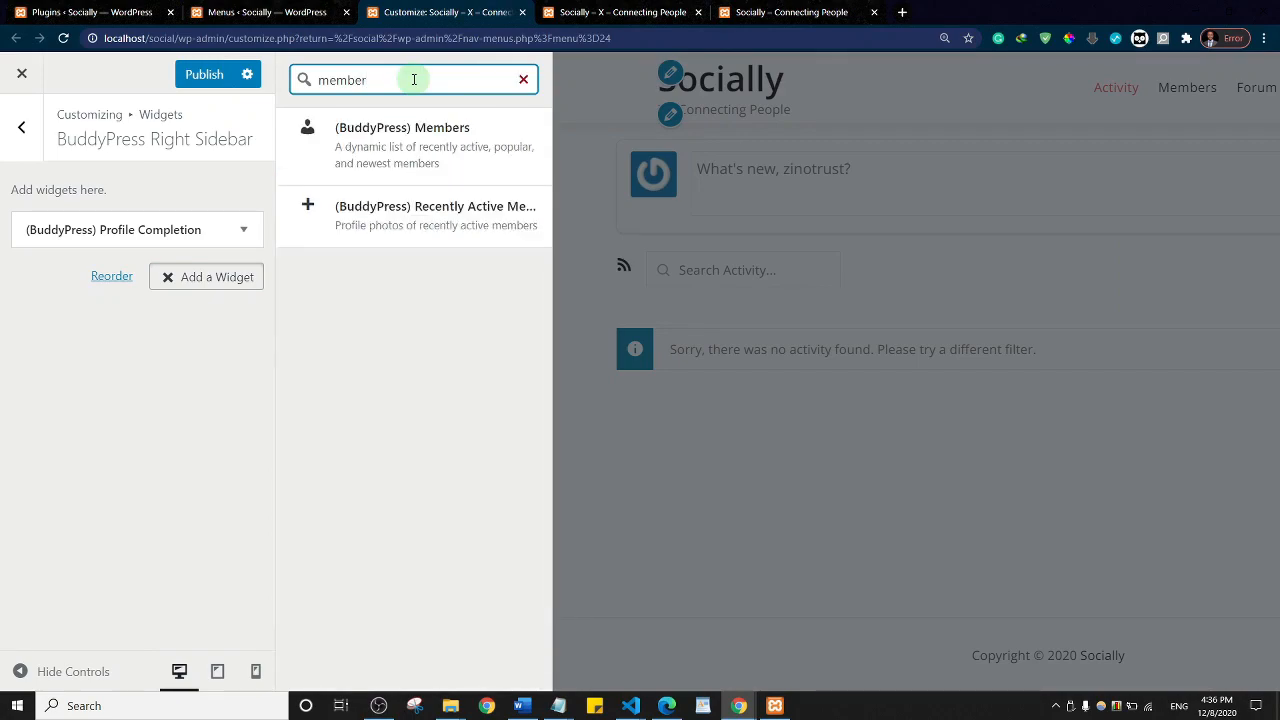
pyautogui.click(417, 149)
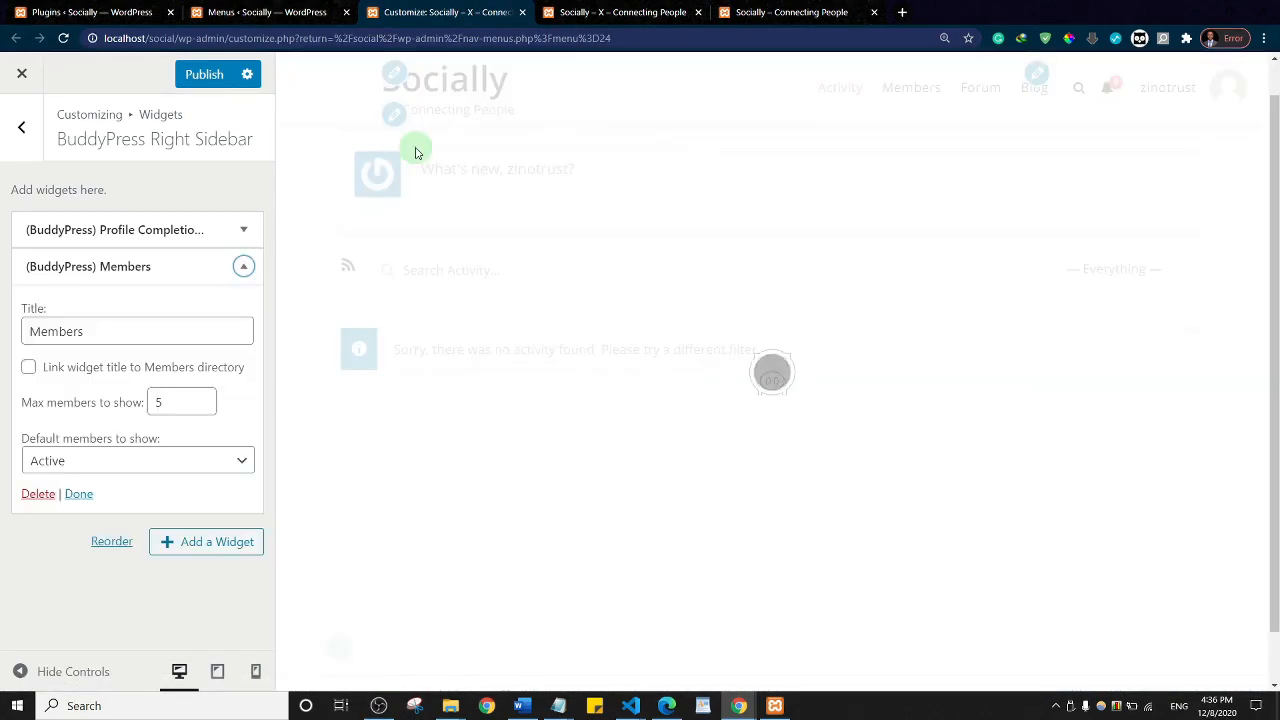
pyautogui.click(203, 78)
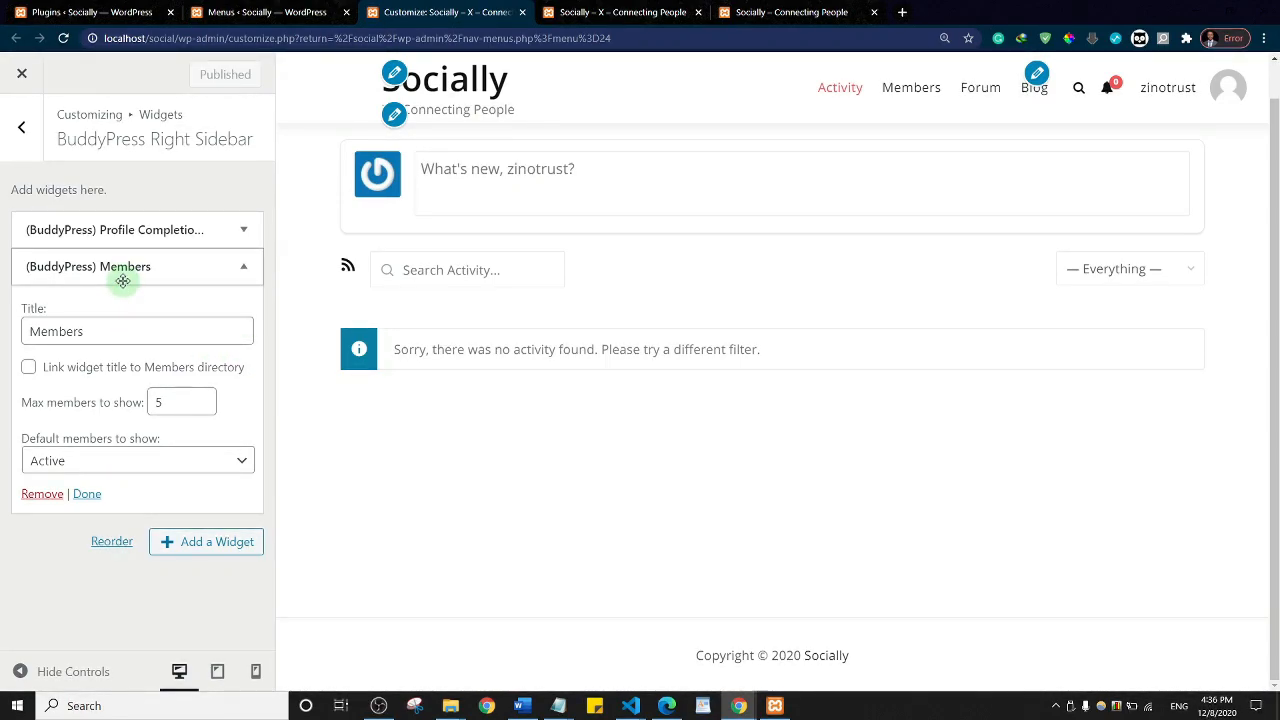
pyautogui.click(795, 10)
# Step: Reload the live Socially site to check the new Complete Your Profile and Members sidebar
pyautogui.click(609, 7)
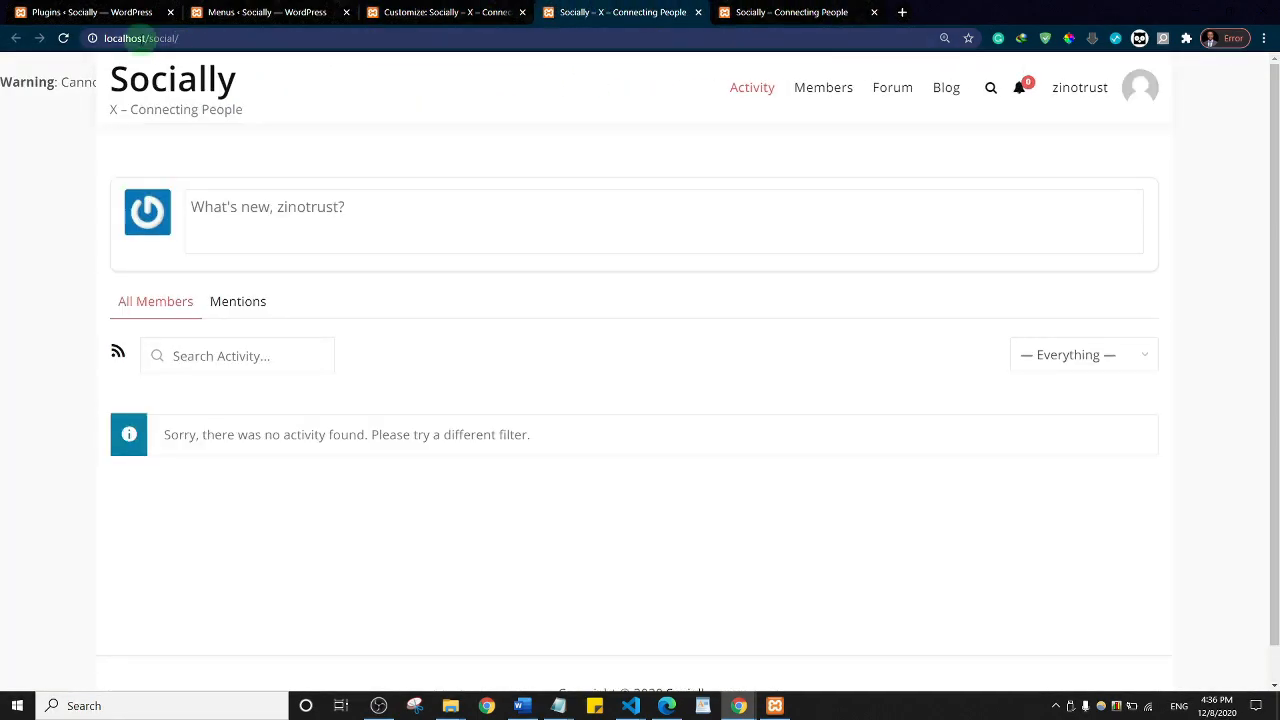
pyautogui.click(63, 38)
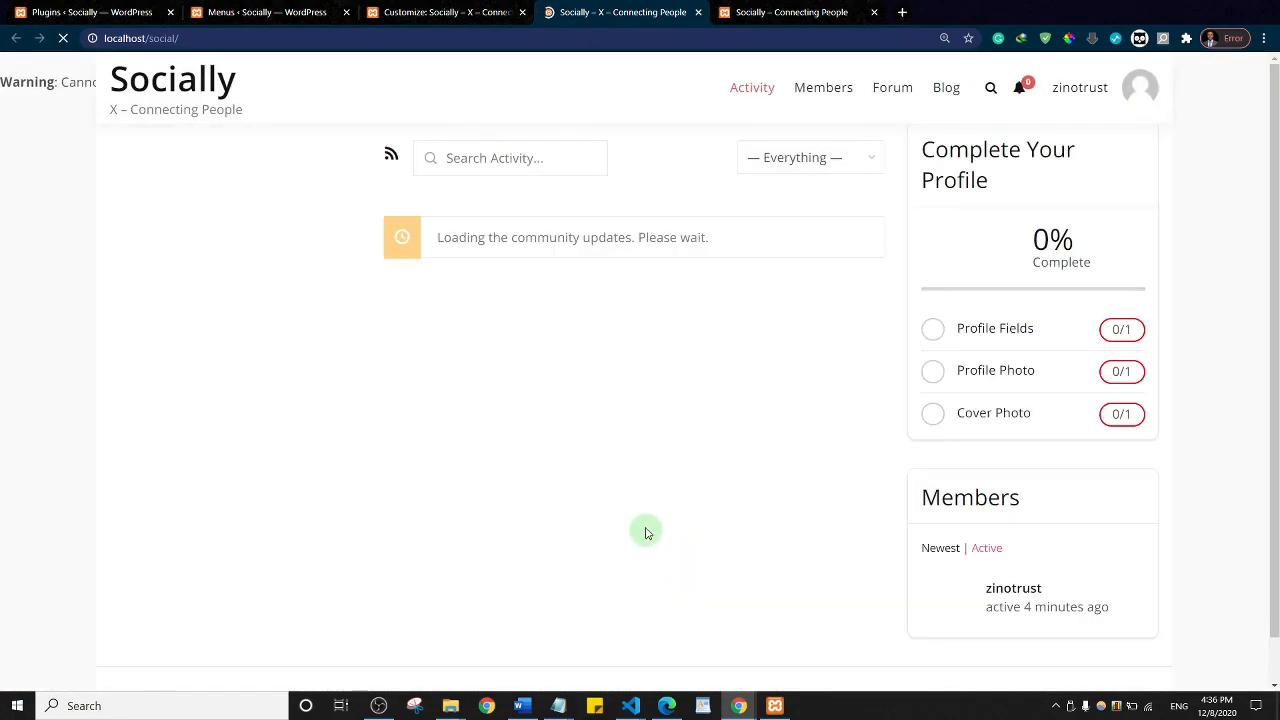
pyautogui.scroll(-1, 627, 438)
pyautogui.scroll(1, 629, 430)
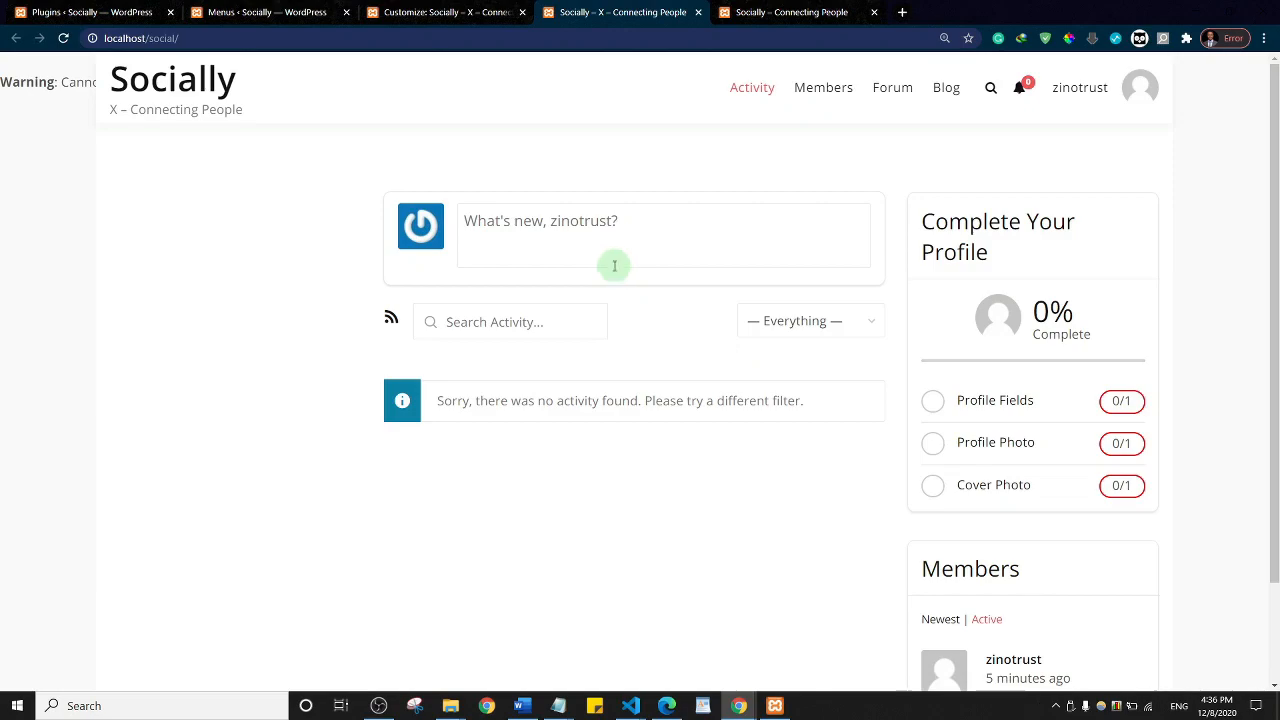
pyautogui.scroll(-1, 1070, 328)
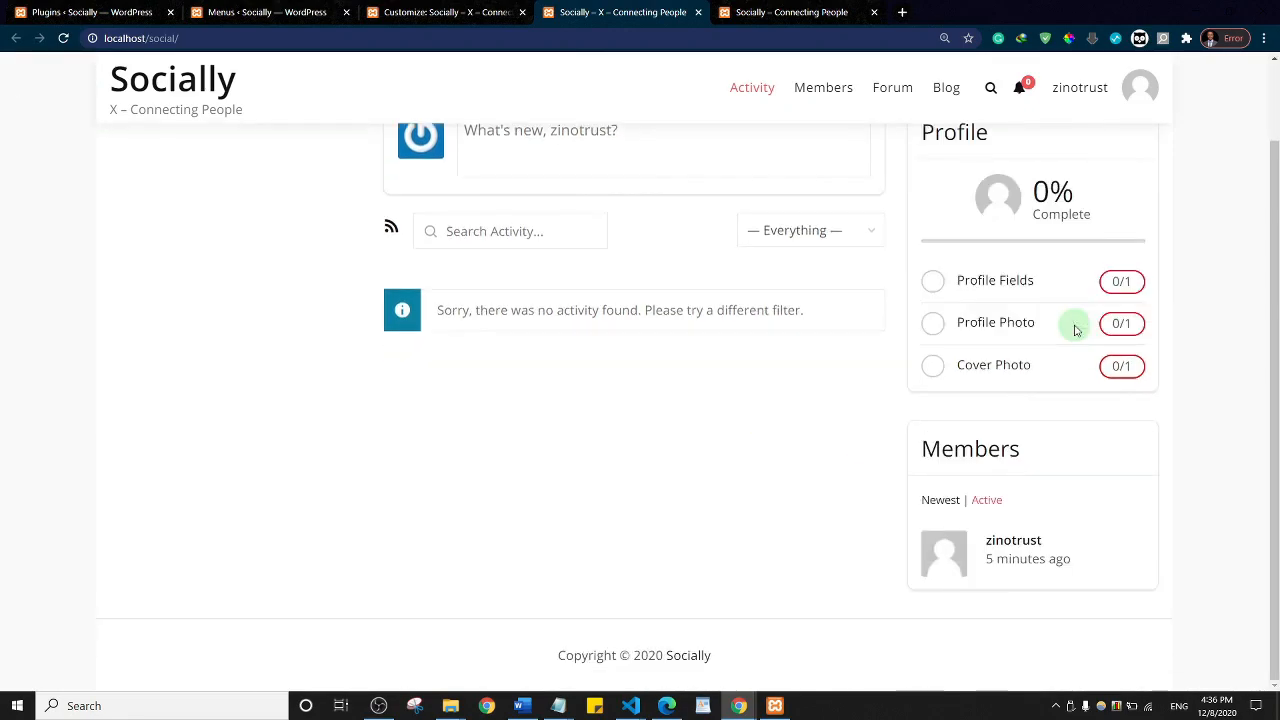
pyautogui.scroll(1, 1051, 300)
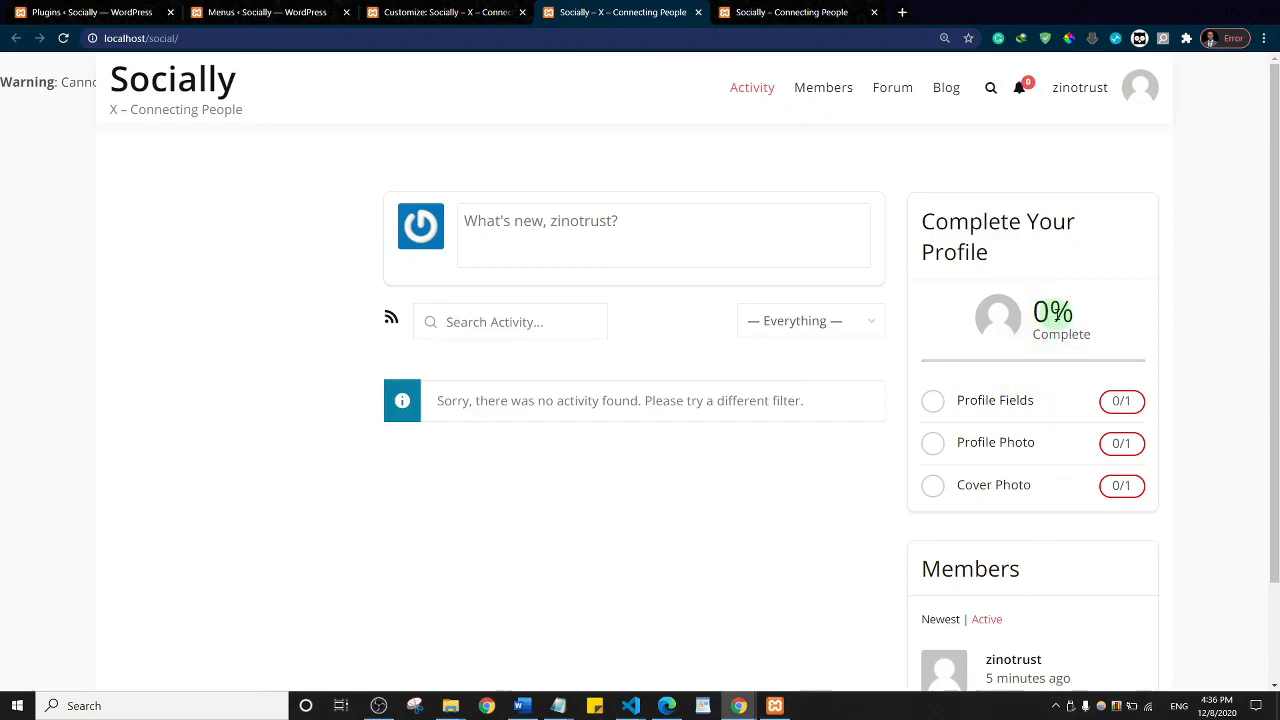
pyautogui.scroll(-1, 1055, 312)
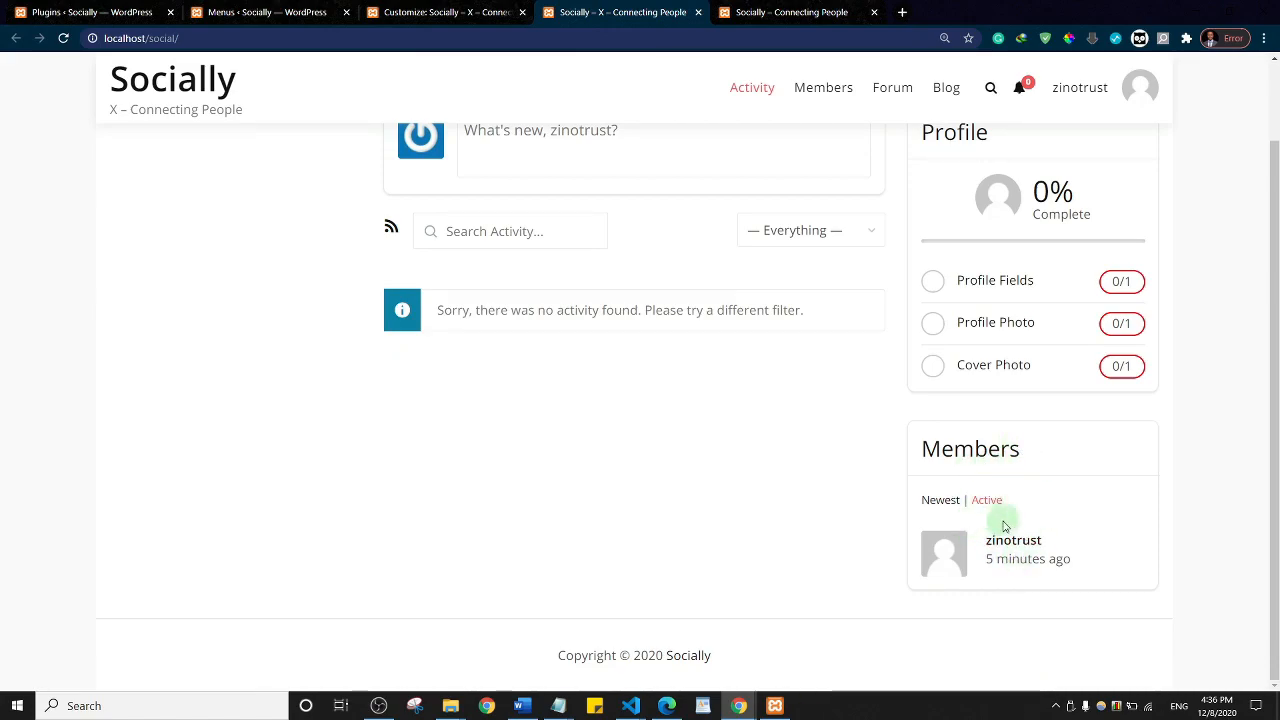
pyautogui.scroll(1, 1020, 432)
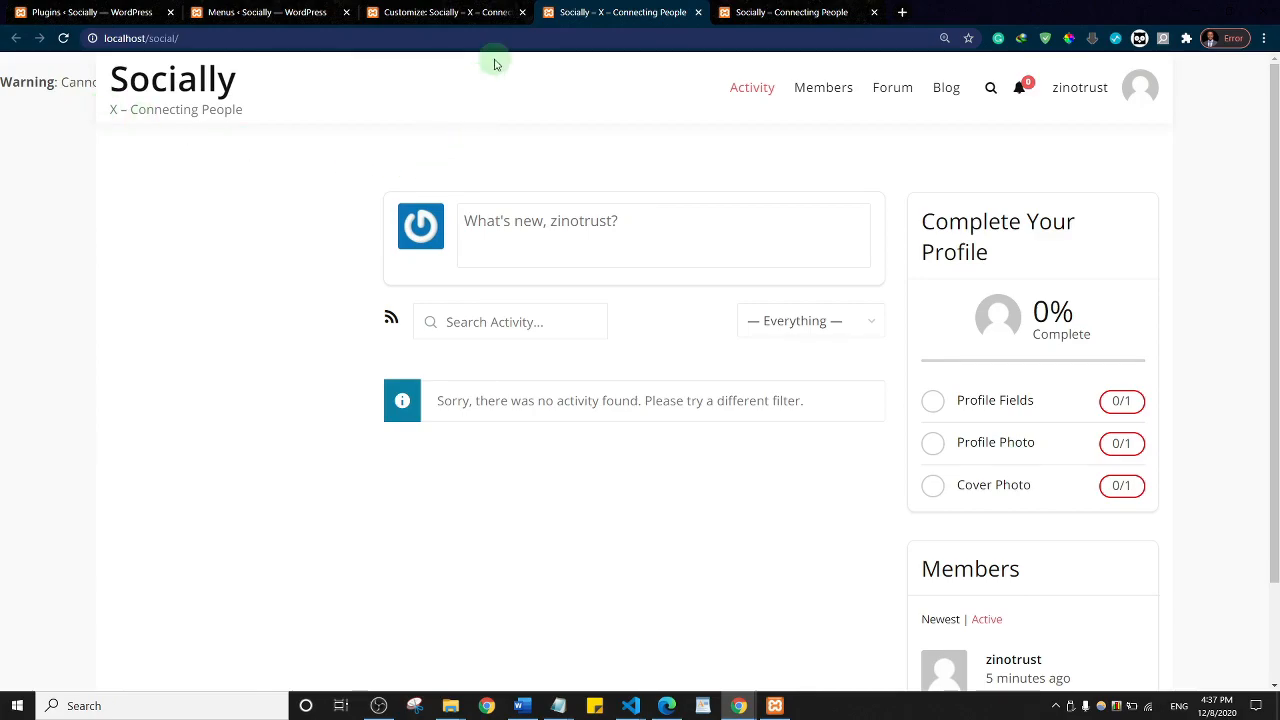
# Step: Open the empty BuddyPress Left Sidebar widget area in the Customizer
pyautogui.click(446, 10)
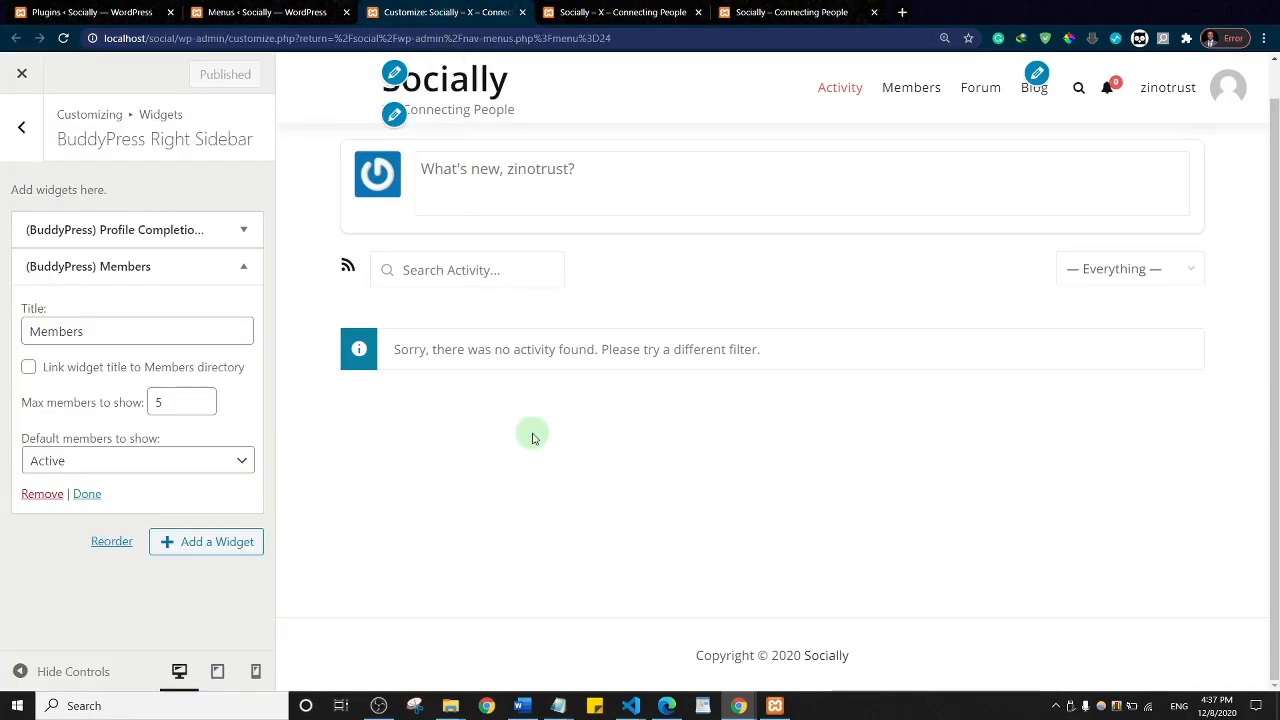
pyautogui.click(23, 134)
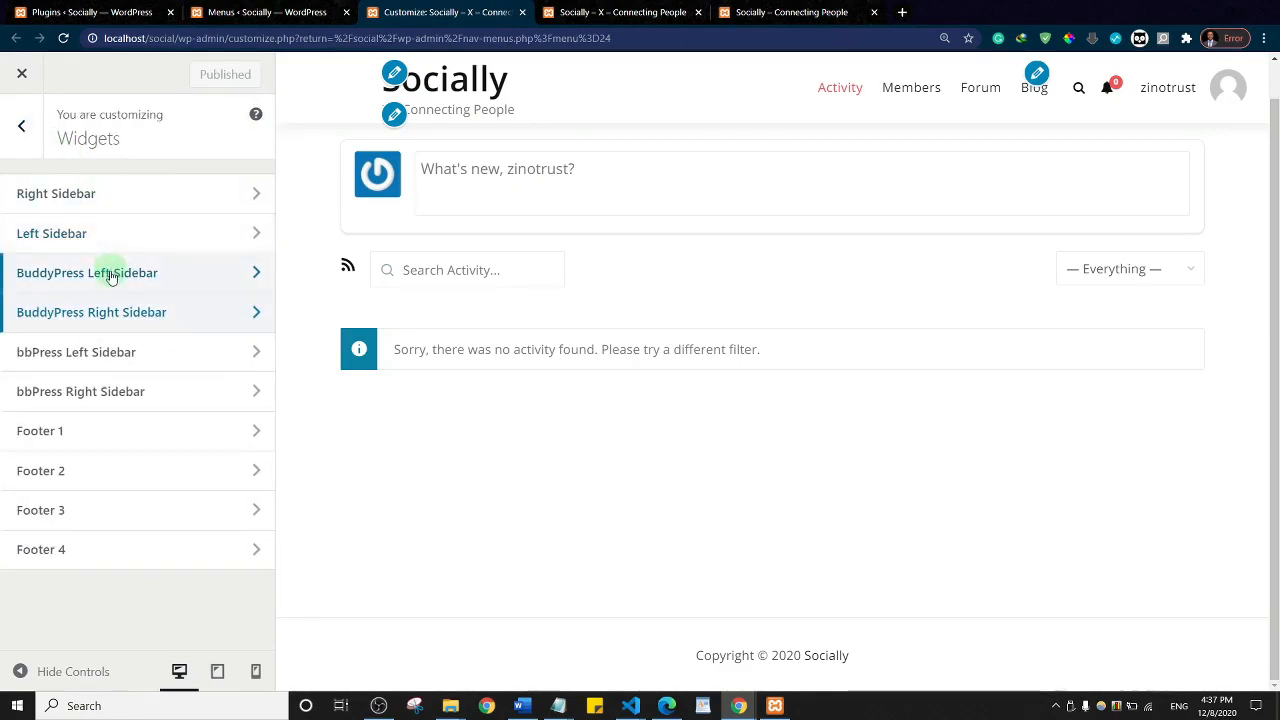
pyautogui.click(111, 276)
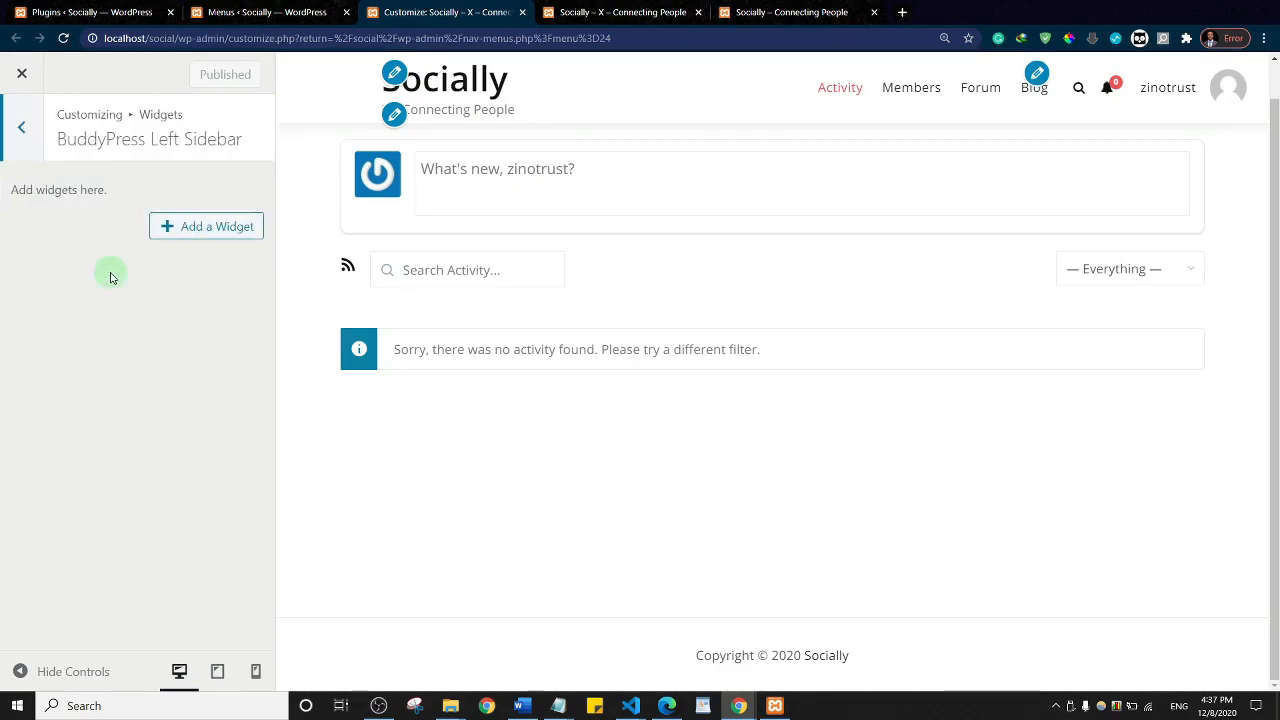
# Step: Add Primary navigation to the BuddyPress Left Sidebar after comparing with the reference site's sidebars
pyautogui.click(217, 231)
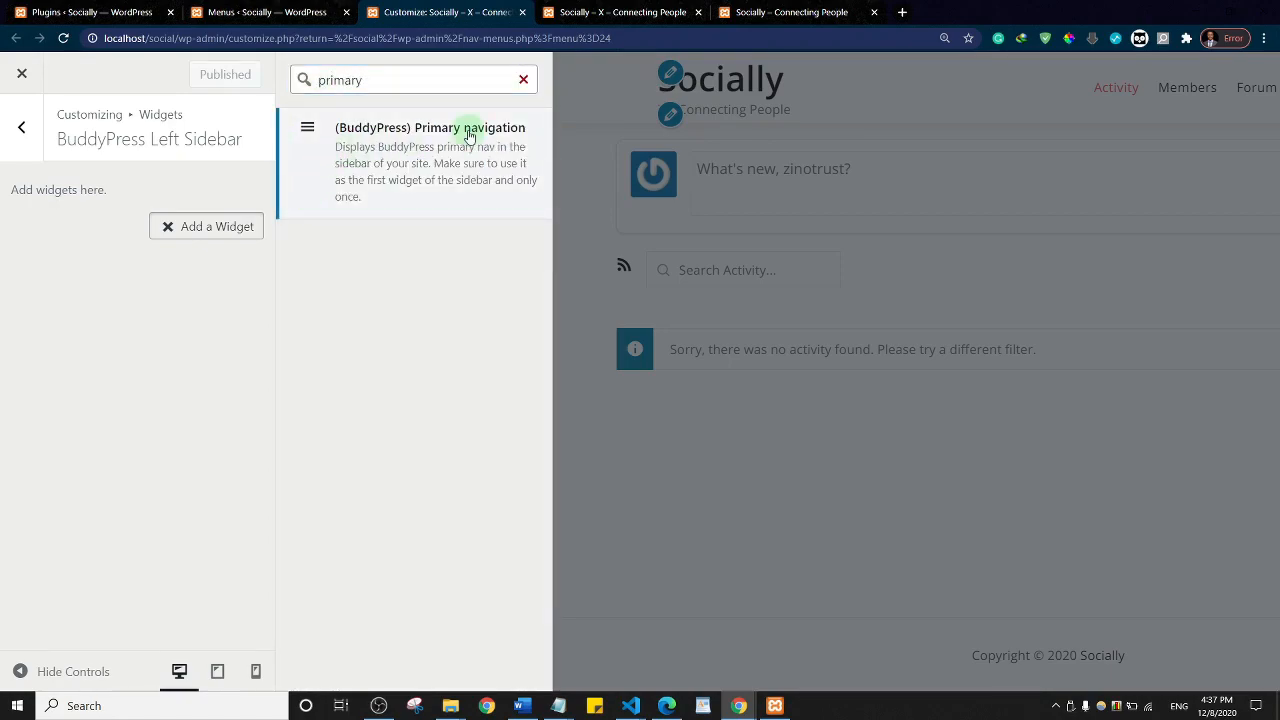
pyautogui.click(467, 135)
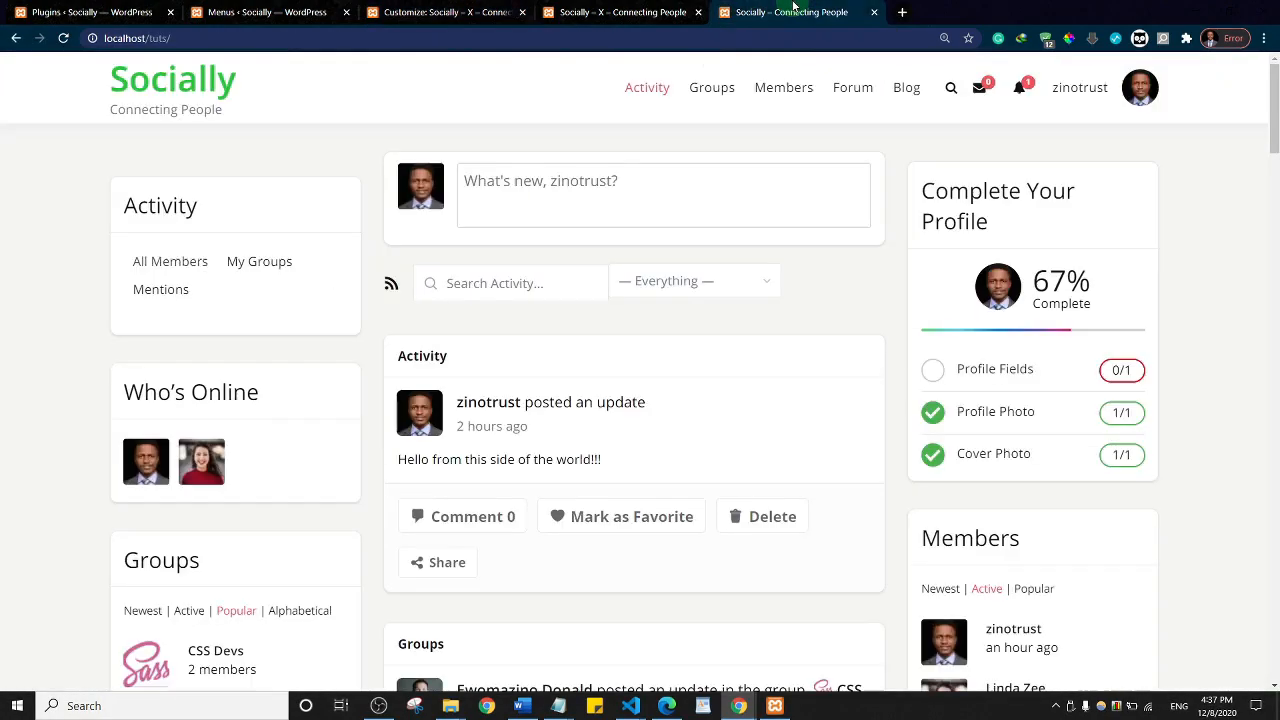
pyautogui.click(790, 12)
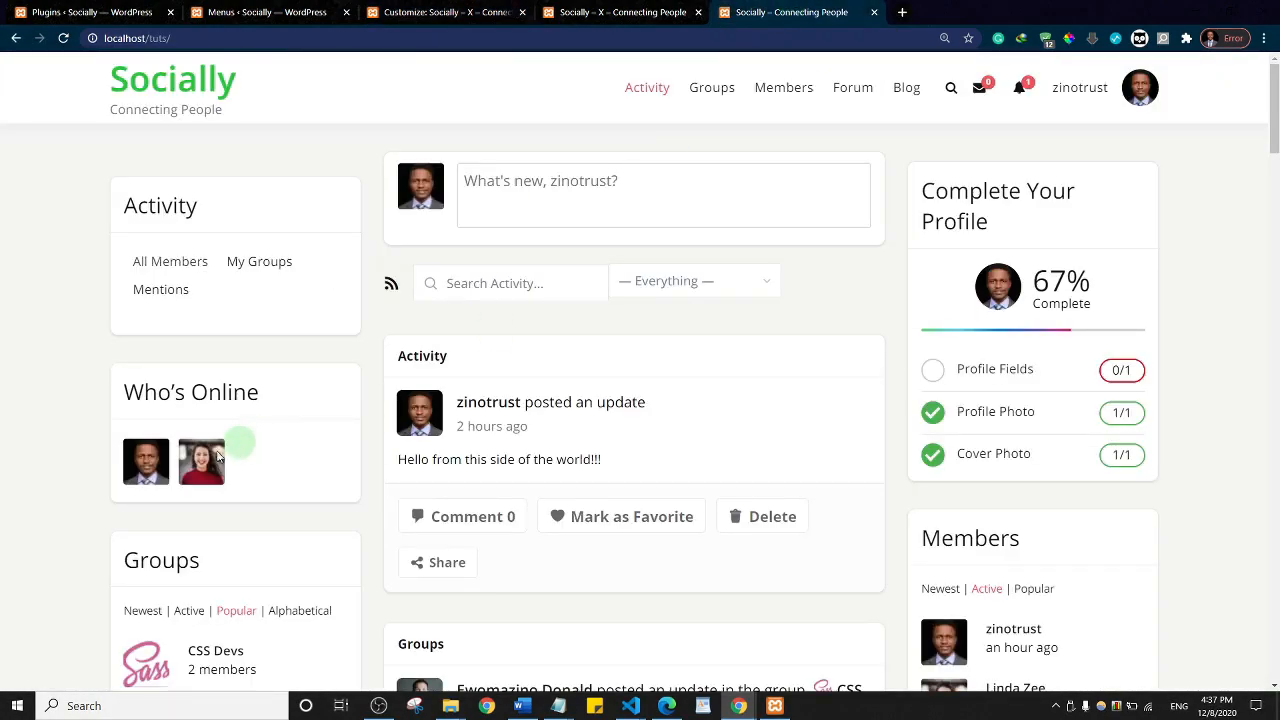
pyautogui.click(440, 8)
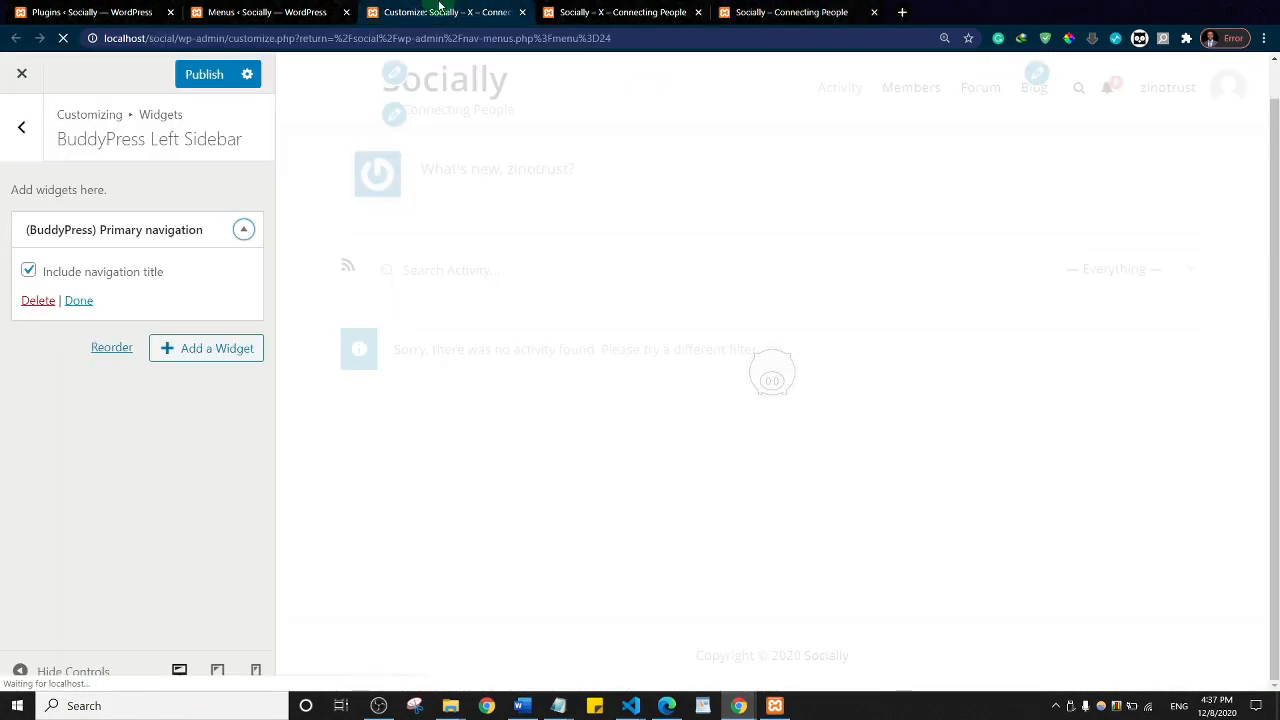
# Step: Add Who's Online to the BuddyPress Left Sidebar and publish the left sidebar widgets
pyautogui.click(204, 348)
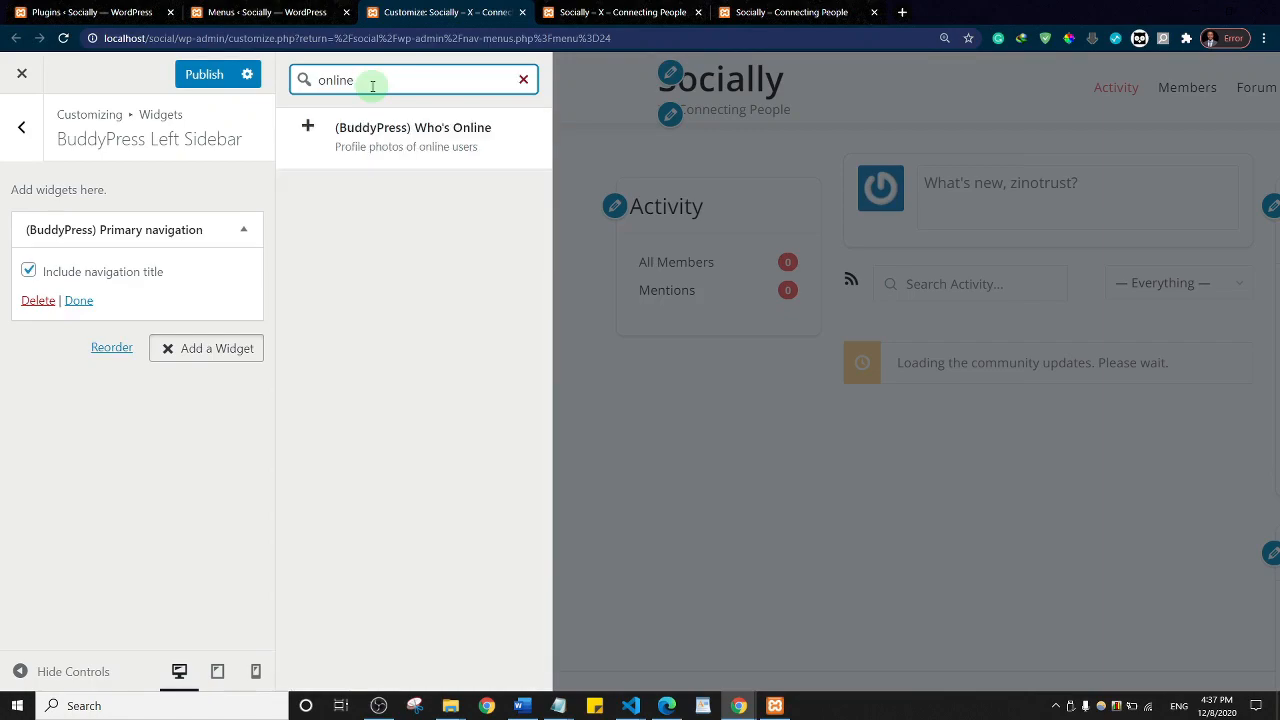
pyautogui.click(394, 134)
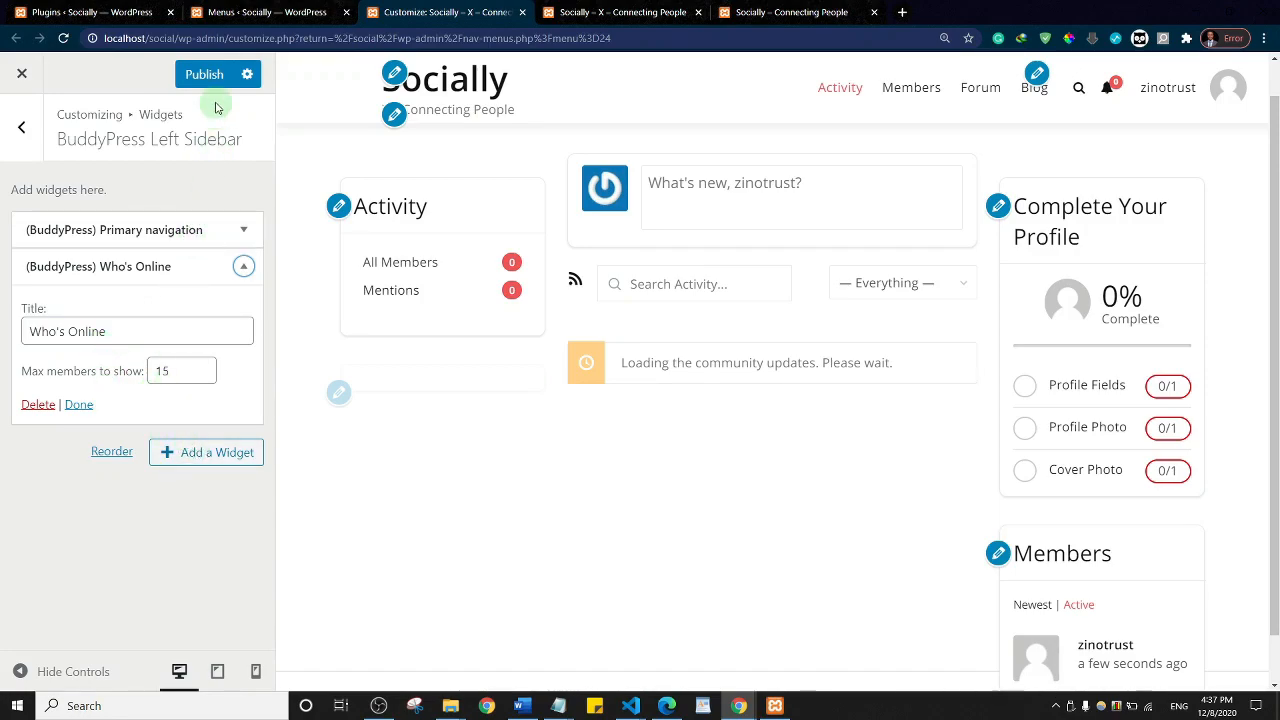
pyautogui.click(212, 452)
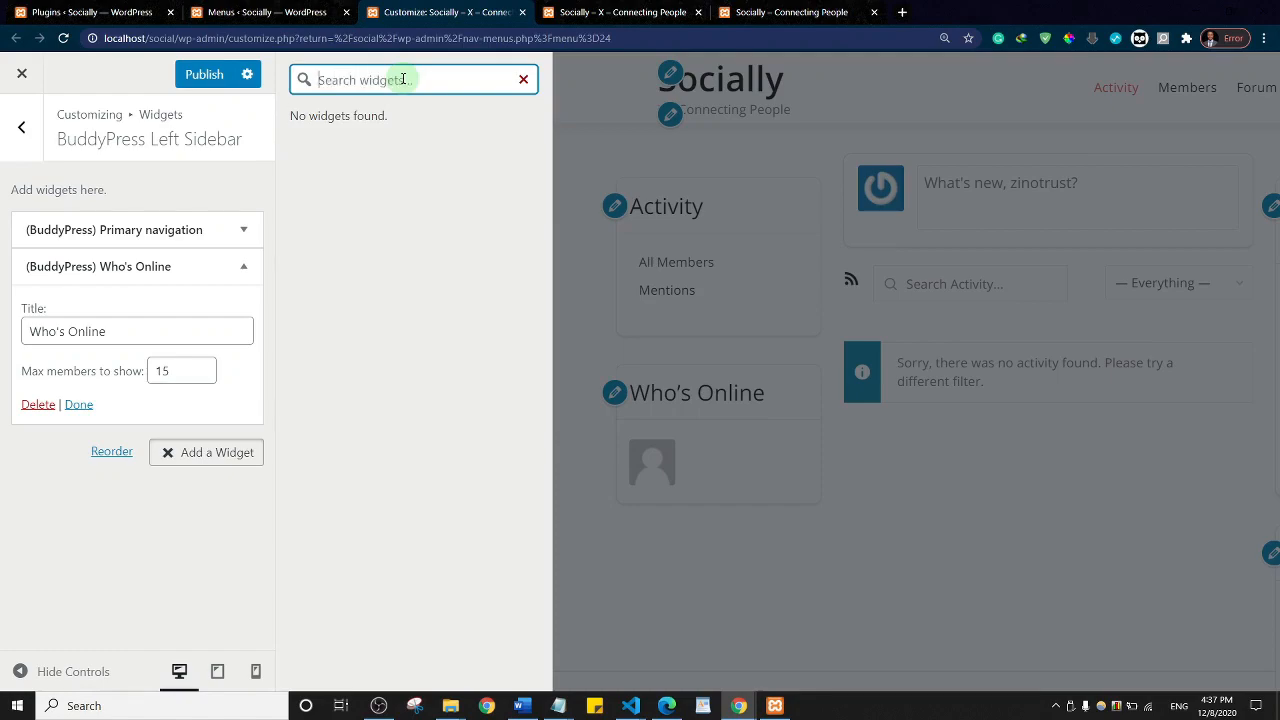
pyautogui.click(208, 80)
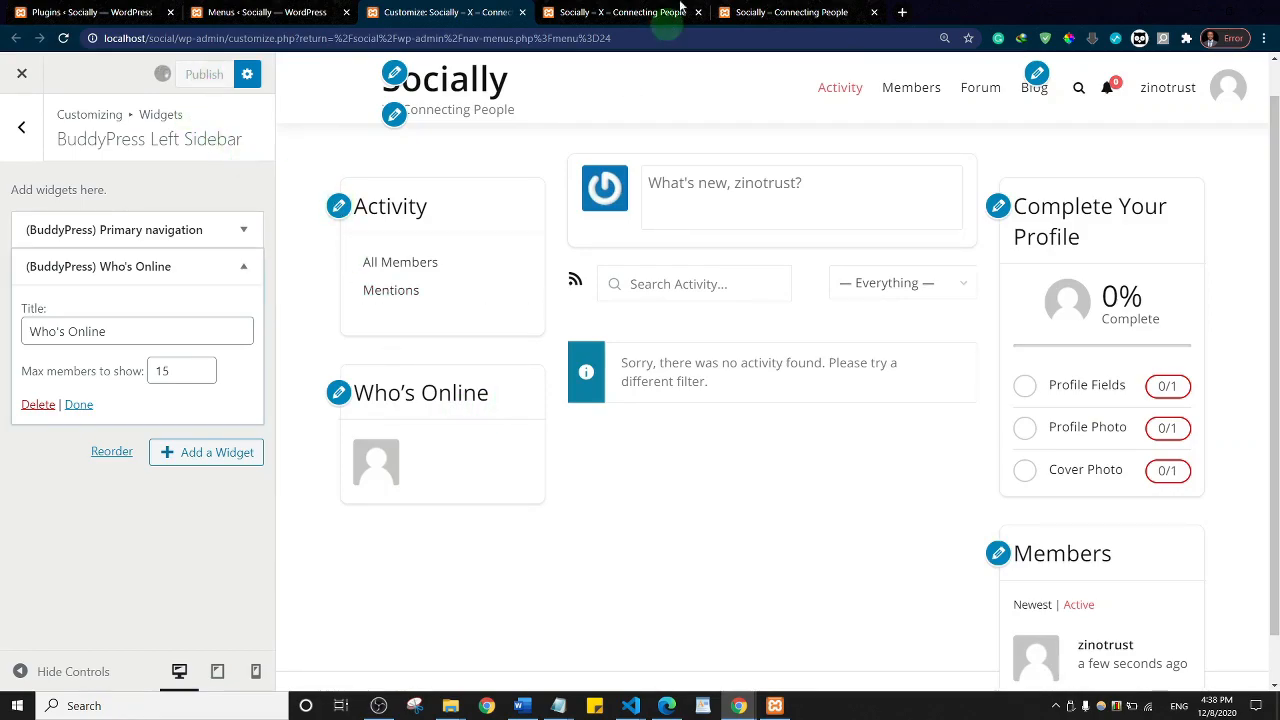
pyautogui.click(620, 12)
# Step: Reload the live site to confirm the Activity and Who's Online left sidebar panels
pyautogui.click(160, 78)
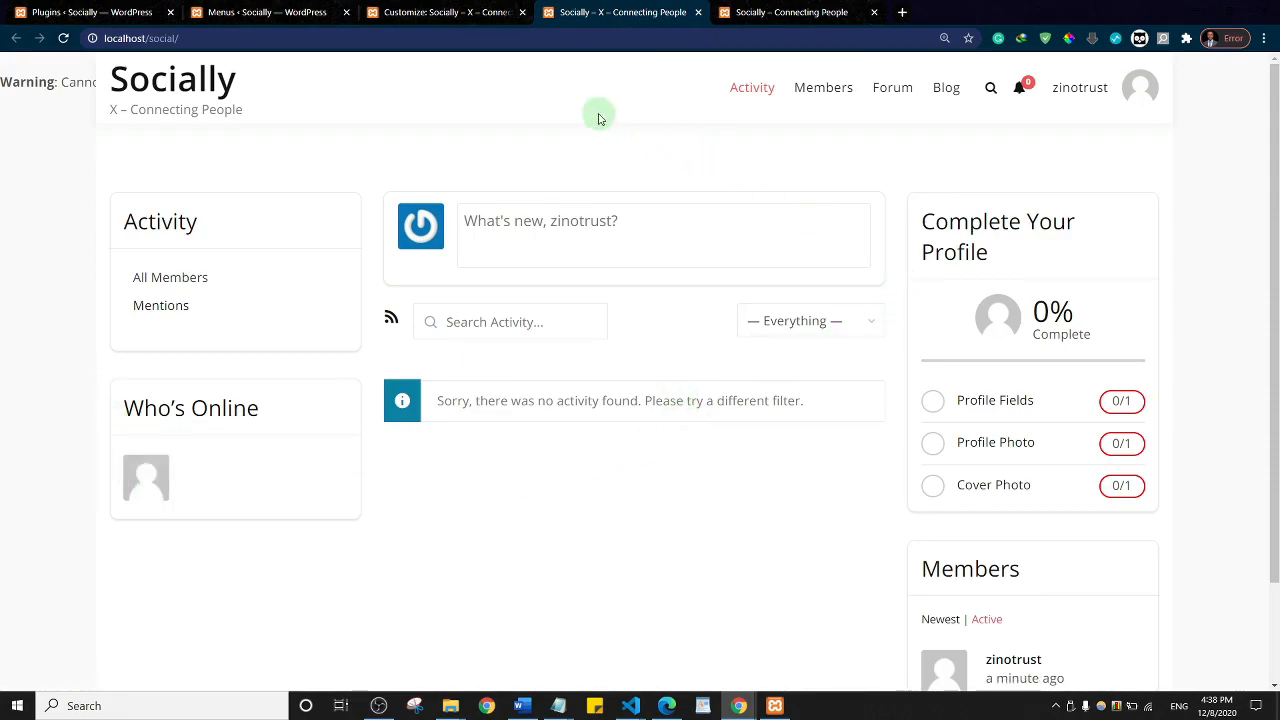
pyautogui.click(439, 11)
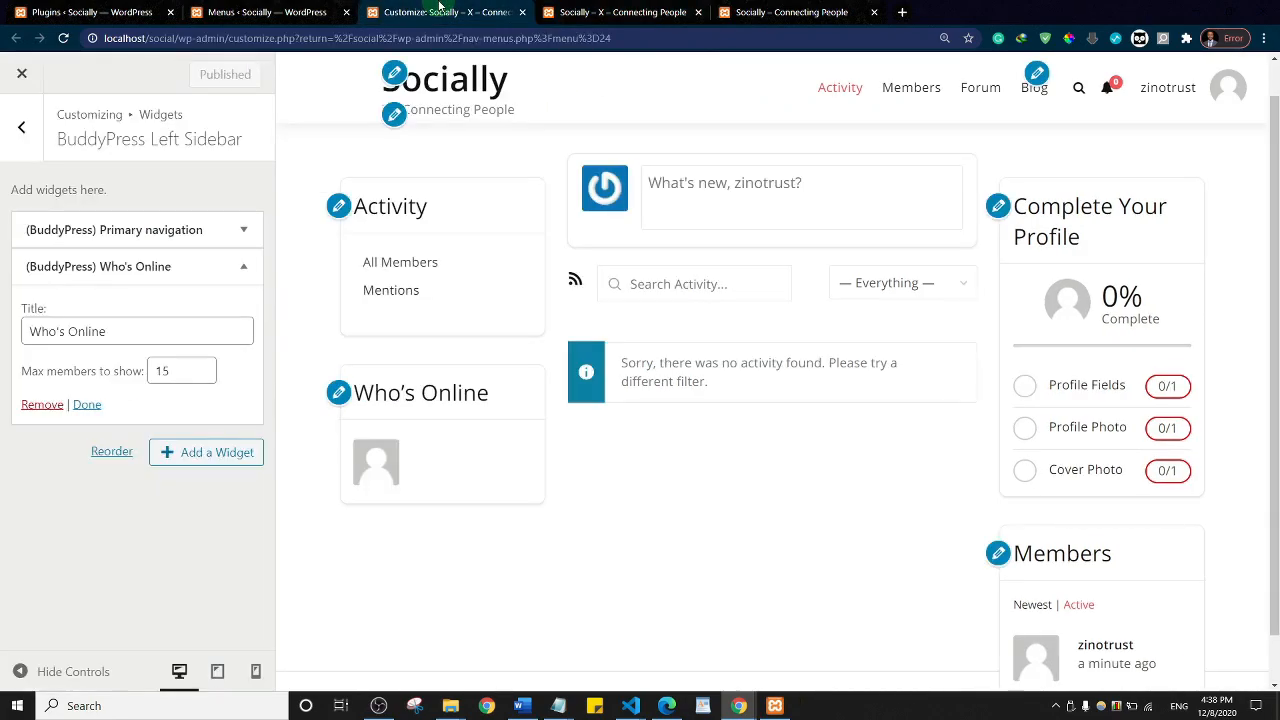
# Step: Back out of the widget areas to the Customizer's top-level sections, briefly checking Theme Options
pyautogui.click(24, 129)
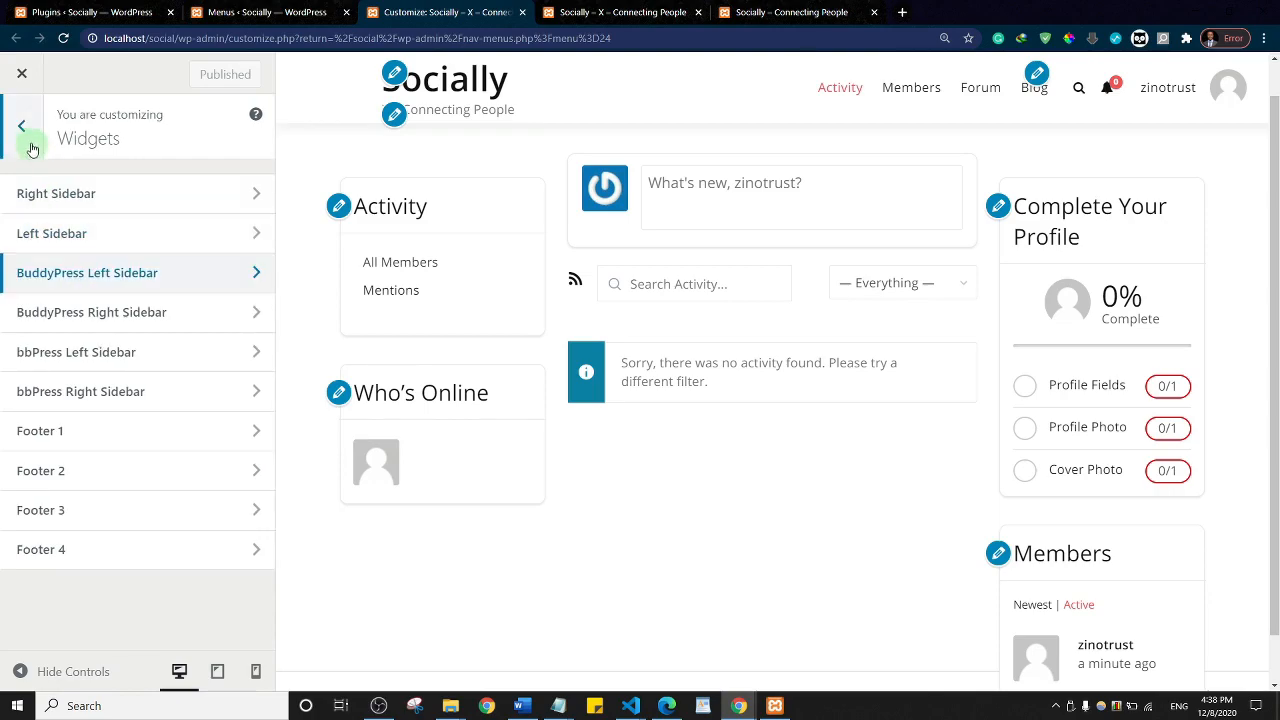
pyautogui.click(30, 140)
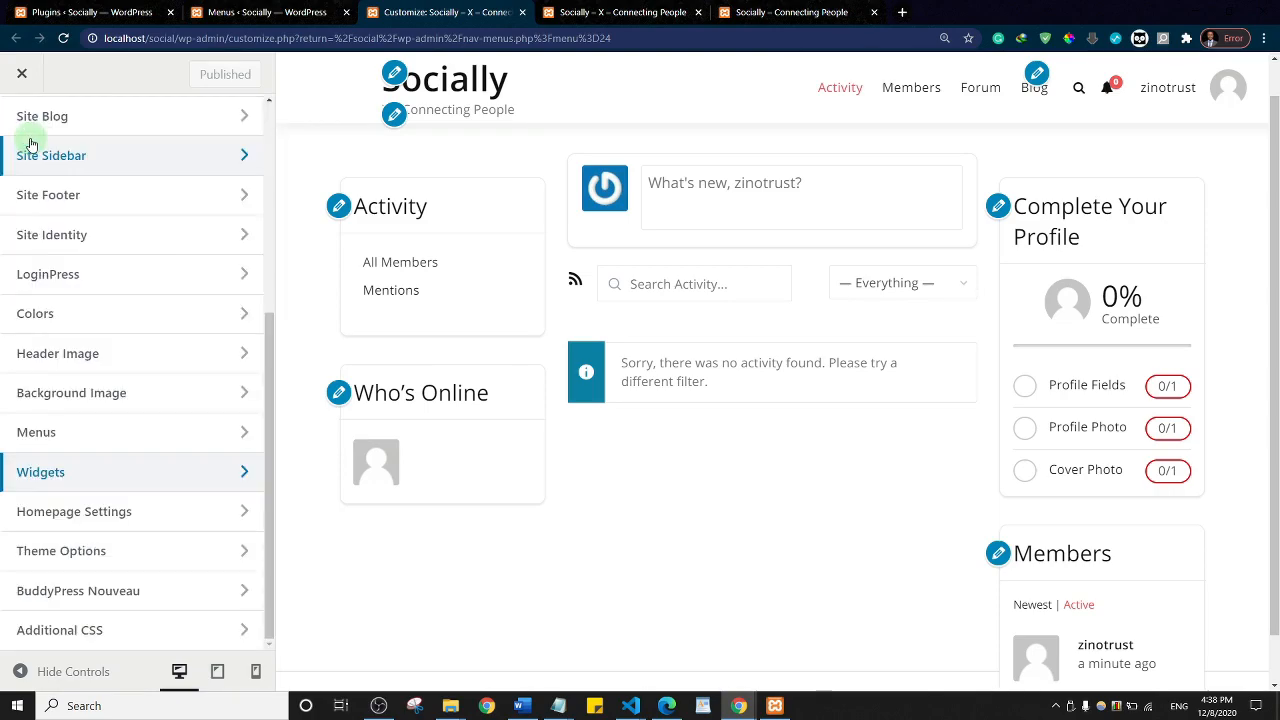
pyautogui.click(110, 553)
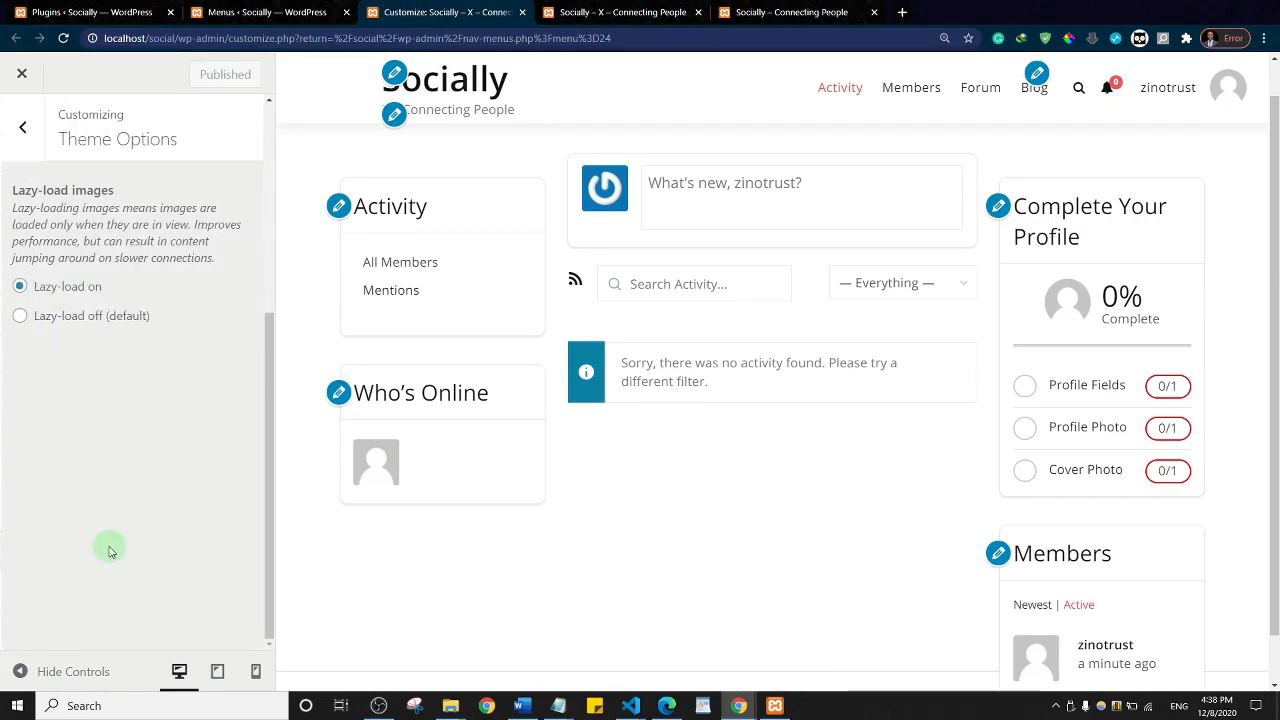
pyautogui.click(20, 133)
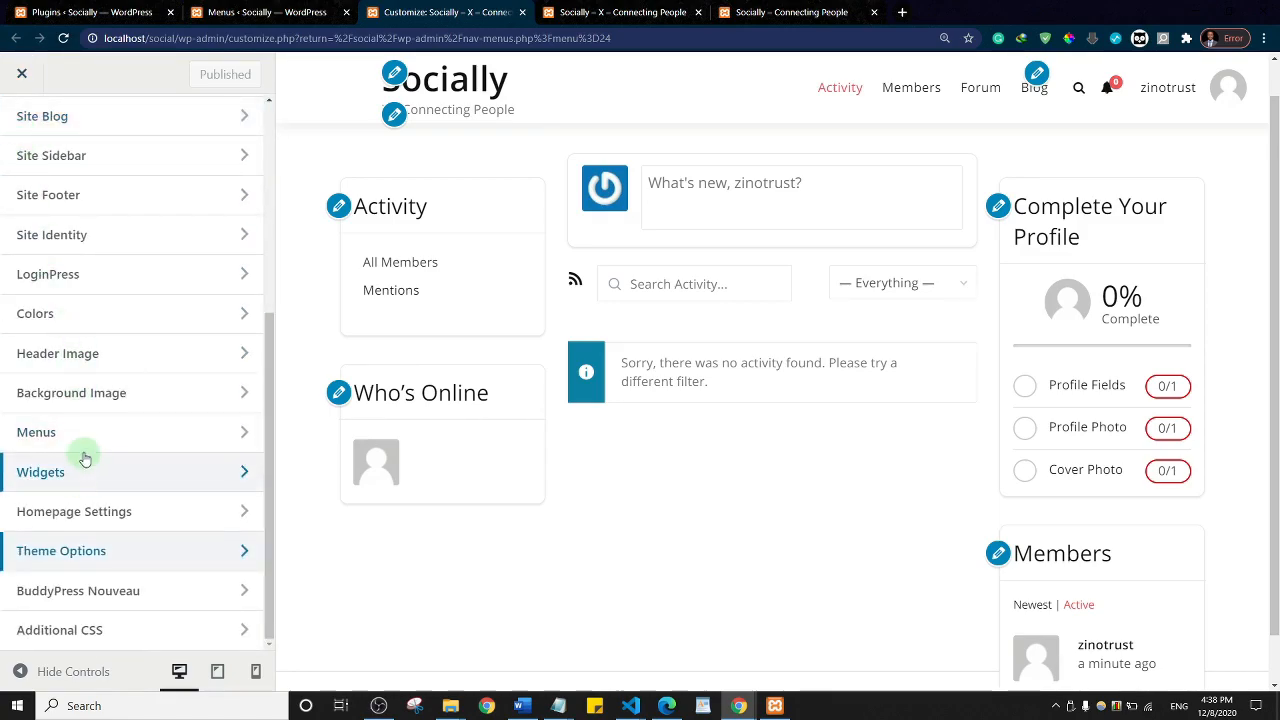
pyautogui.scroll(5, 92, 278)
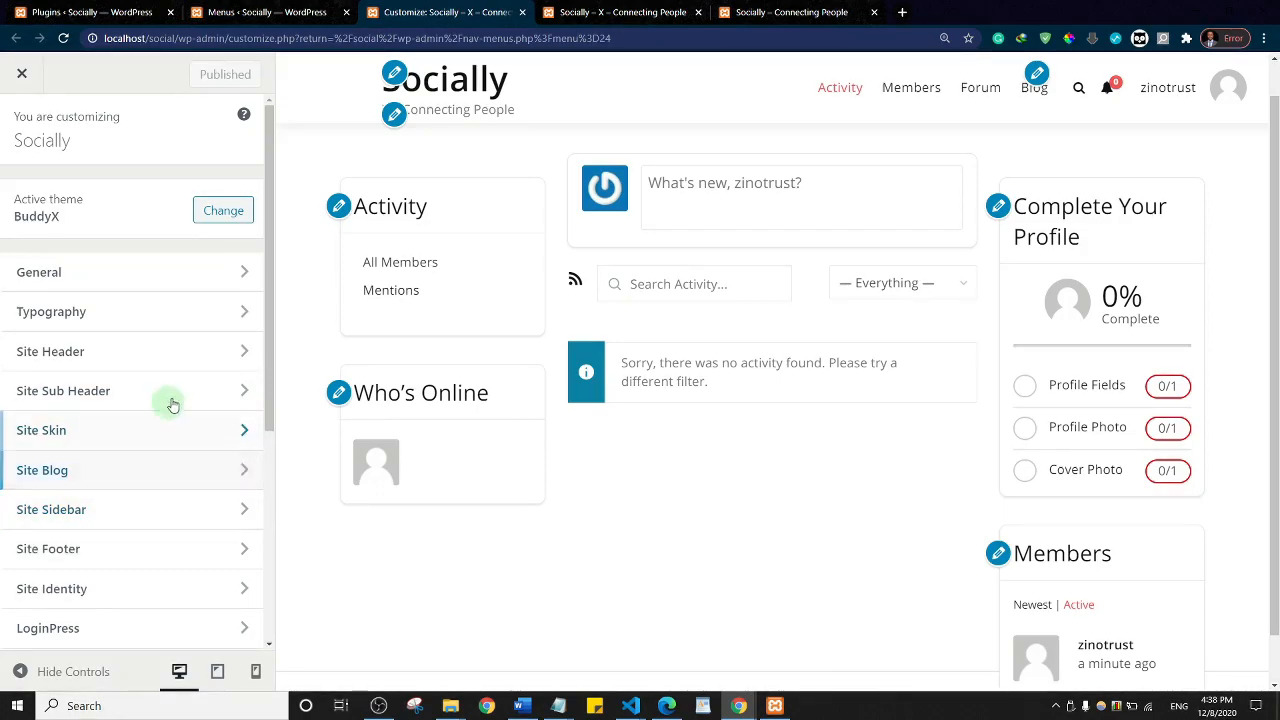
pyautogui.moveTo(269, 268); pyautogui.dragTo(270, 503)
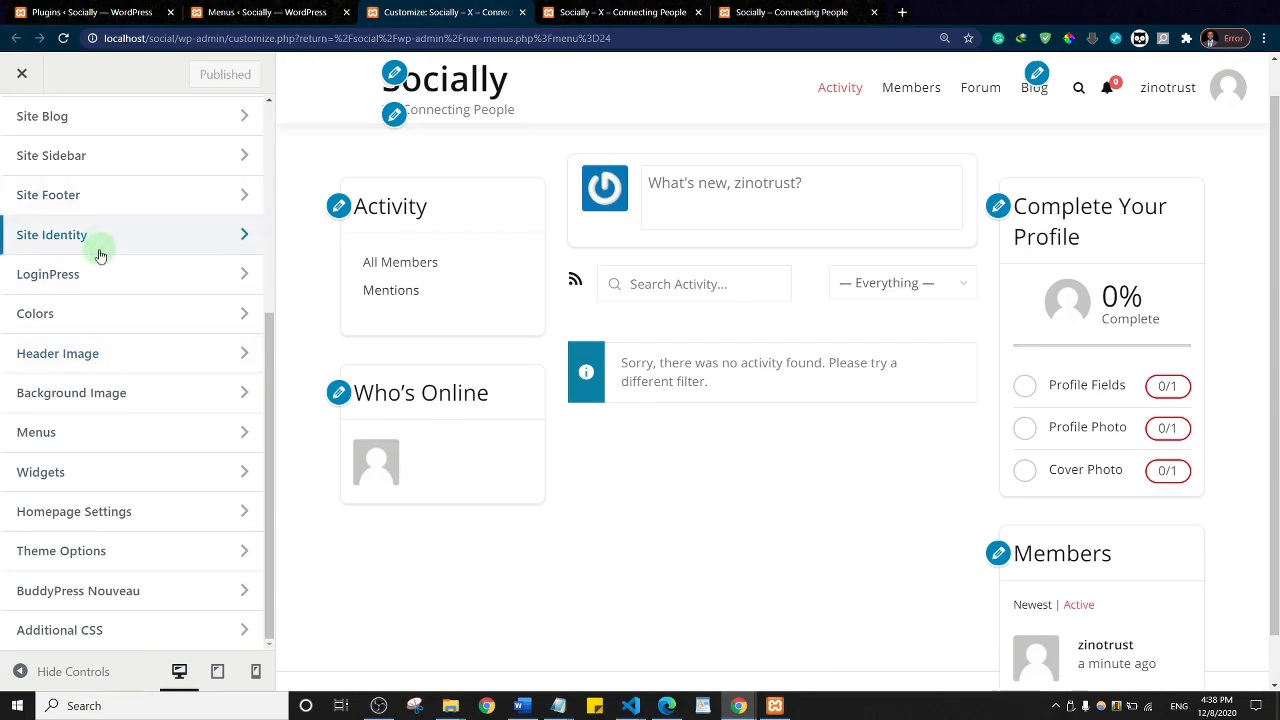
pyautogui.scroll(4, 100, 243)
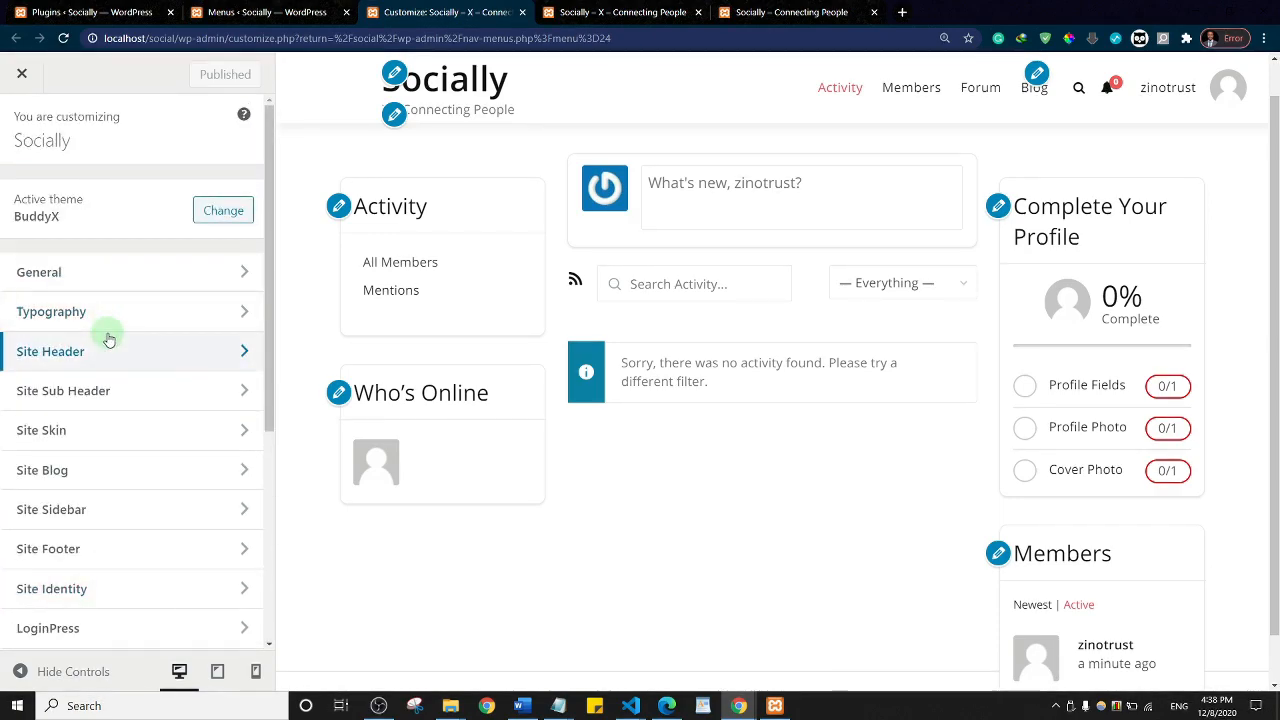
pyautogui.click(139, 279)
# Step: Set the Site Layout to Full-Width (1170px maximum width) and publish the change
pyautogui.click(94, 201)
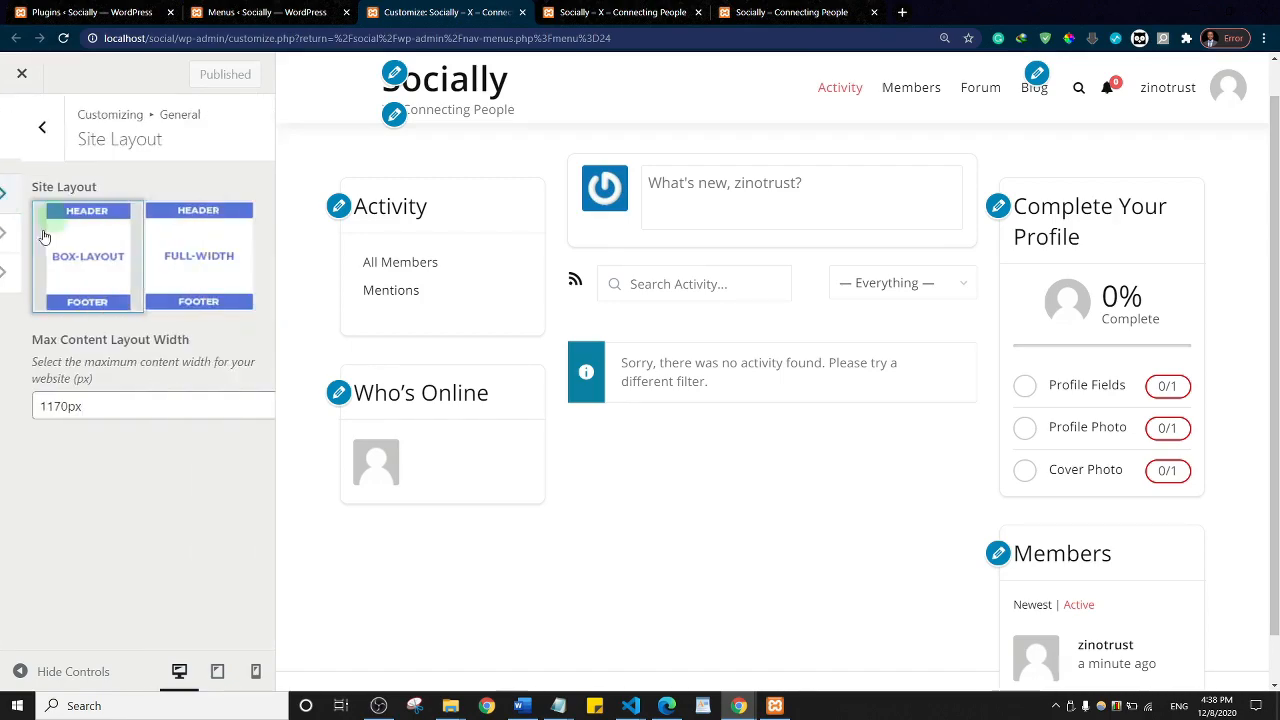
pyautogui.click(186, 253)
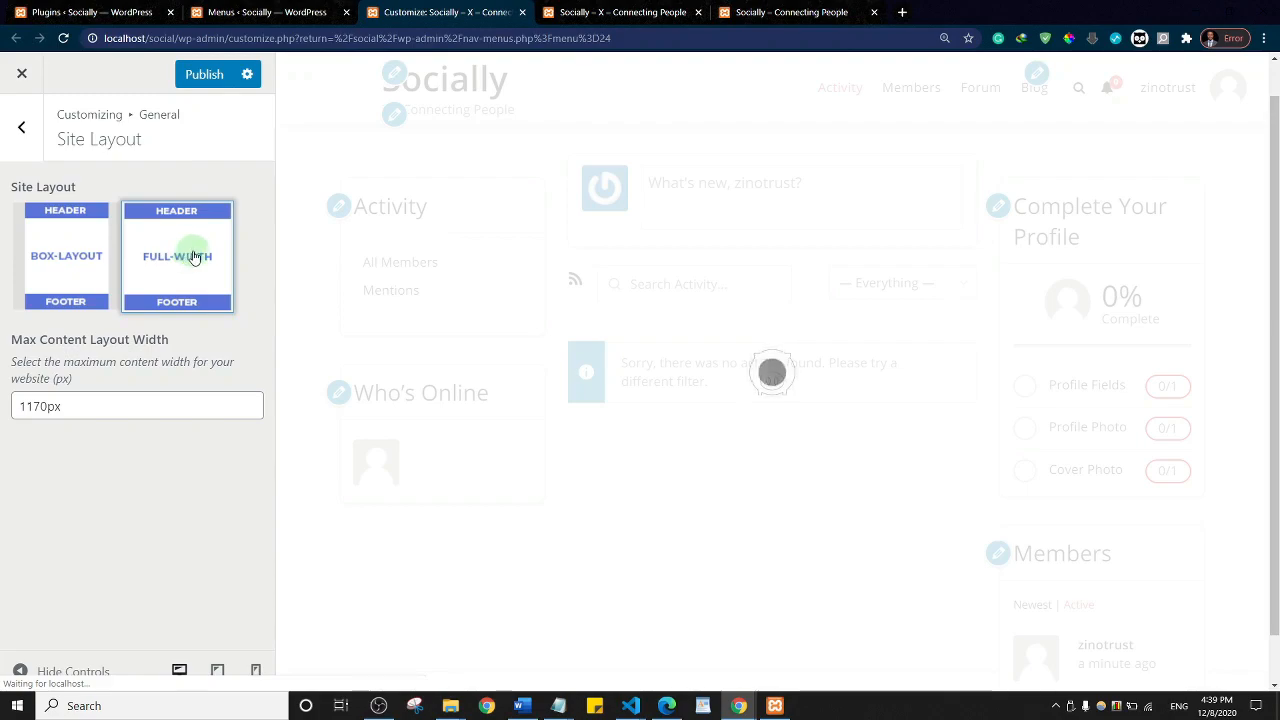
pyautogui.click(203, 78)
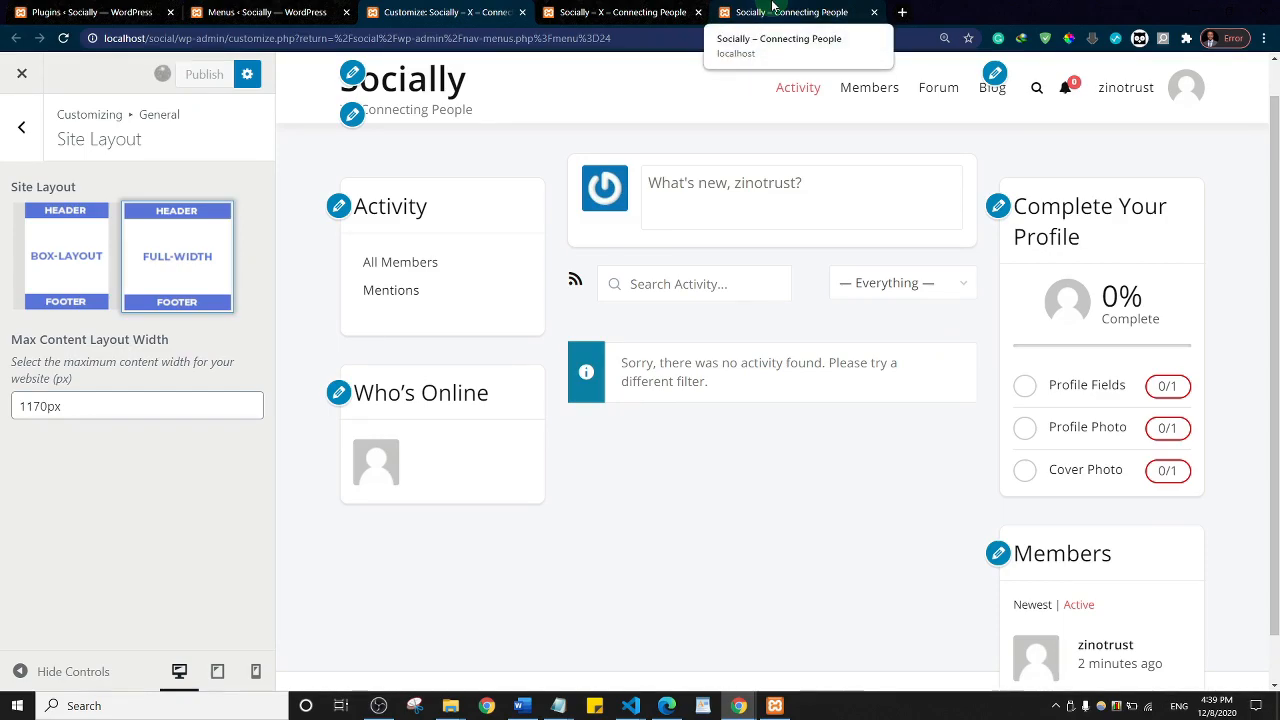
pyautogui.click(773, 7)
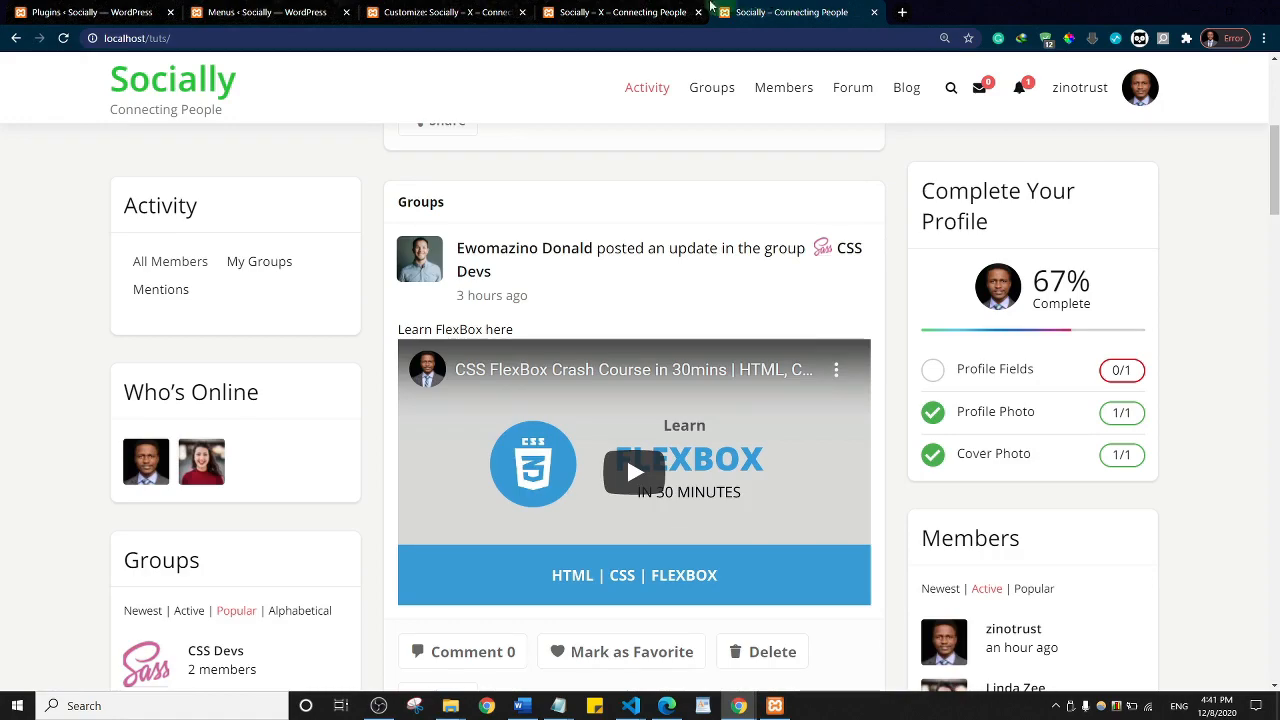
# Step: Reload the Socially – X front page and recheck its Site Layout setting in the Customizer
pyautogui.click(644, 11)
pyautogui.click(140, 82)
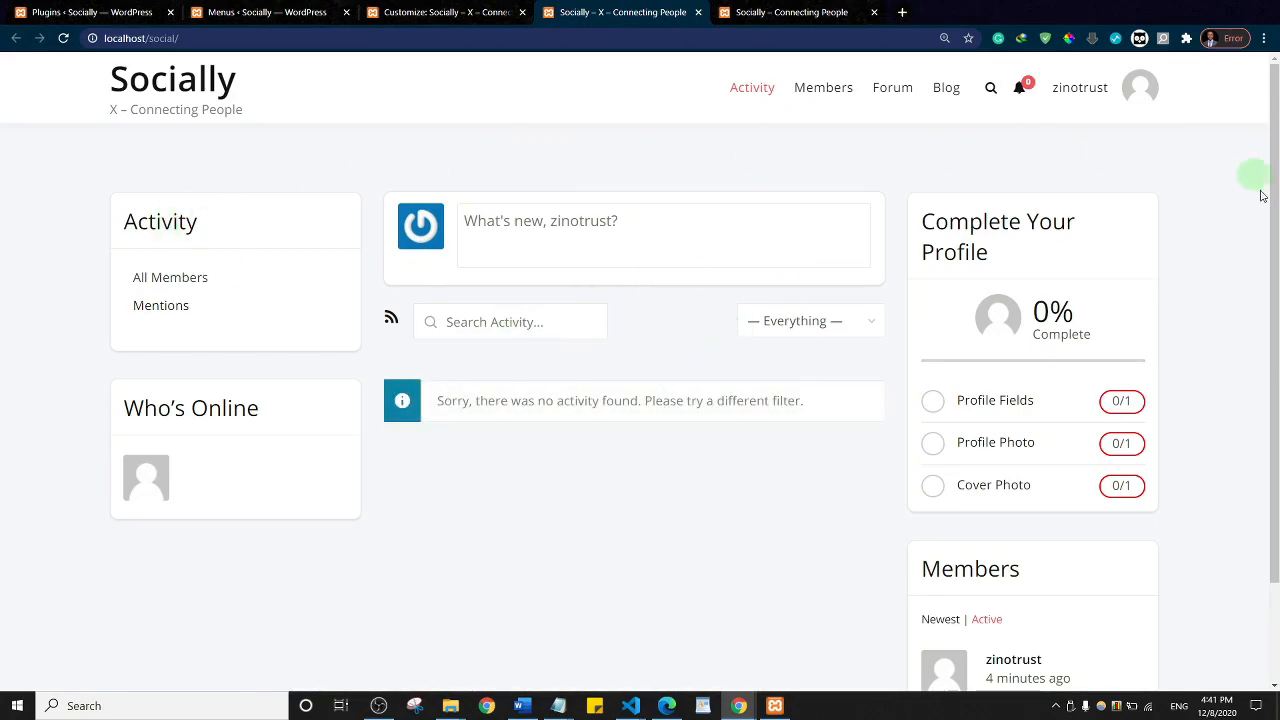
pyautogui.scroll(-2, 745, 430)
pyautogui.scroll(2, 783, 362)
pyautogui.scroll(-2, 680, 375)
pyautogui.scroll(2, 644, 400)
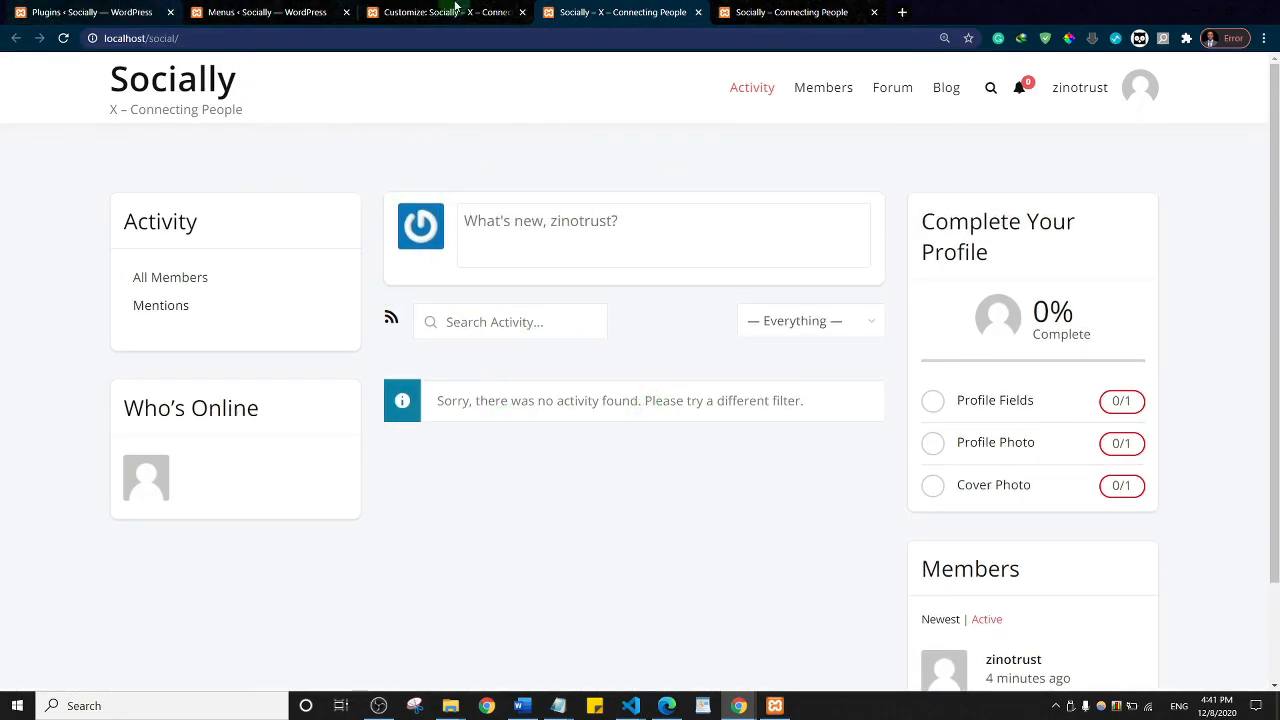
pyautogui.click(425, 10)
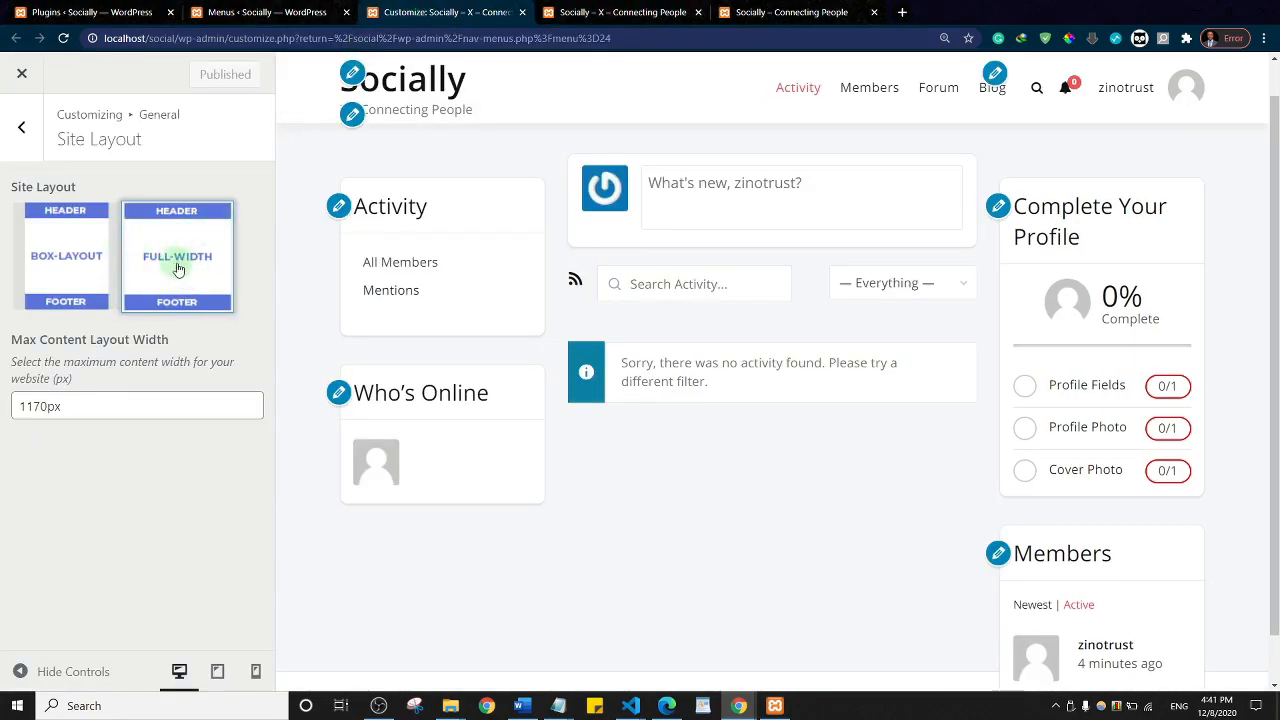
pyautogui.click(21, 127)
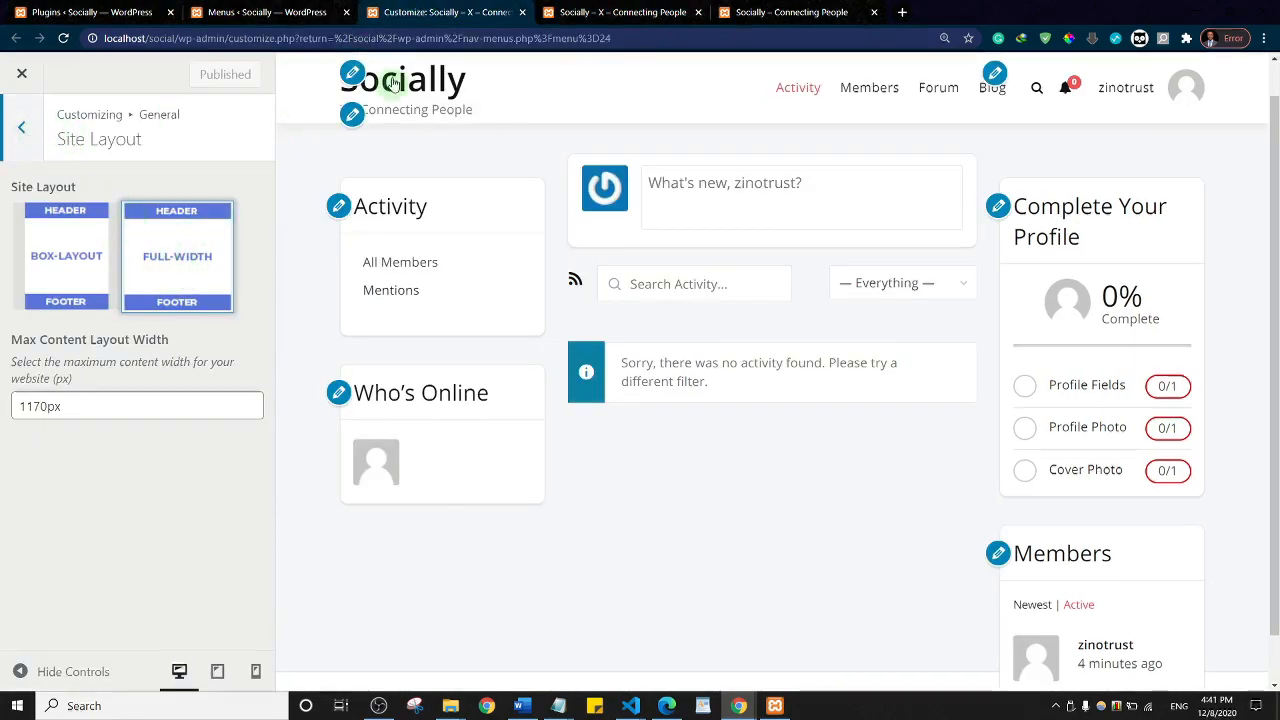
pyautogui.click(622, 10)
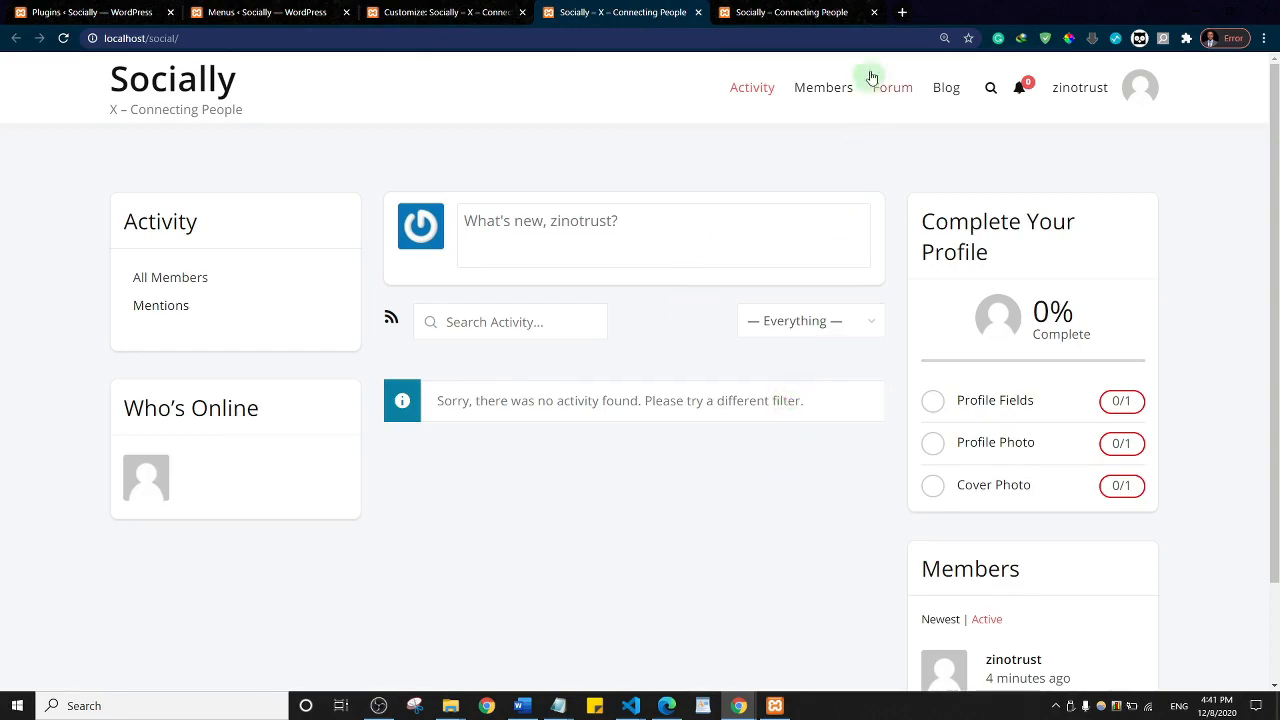
# Step: Browse the populated tuts activity feed, then return to the Socially – X site
pyautogui.click(792, 12)
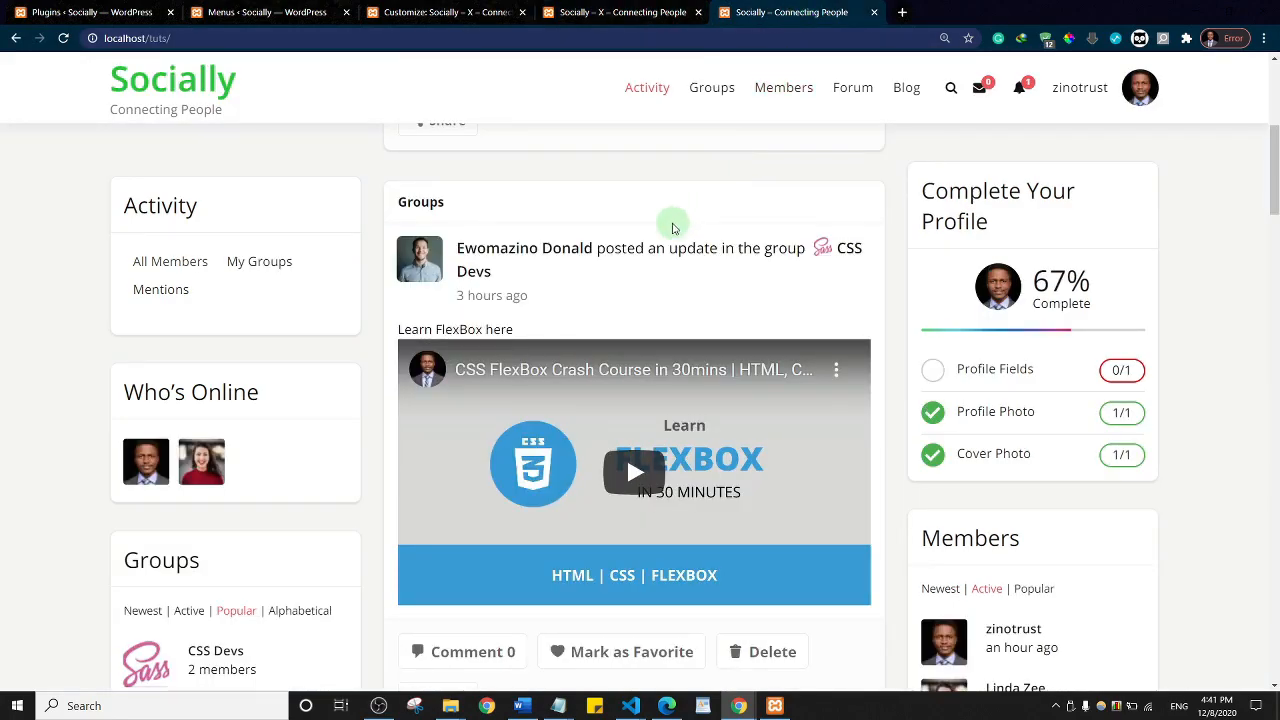
pyautogui.scroll(4, 670, 222)
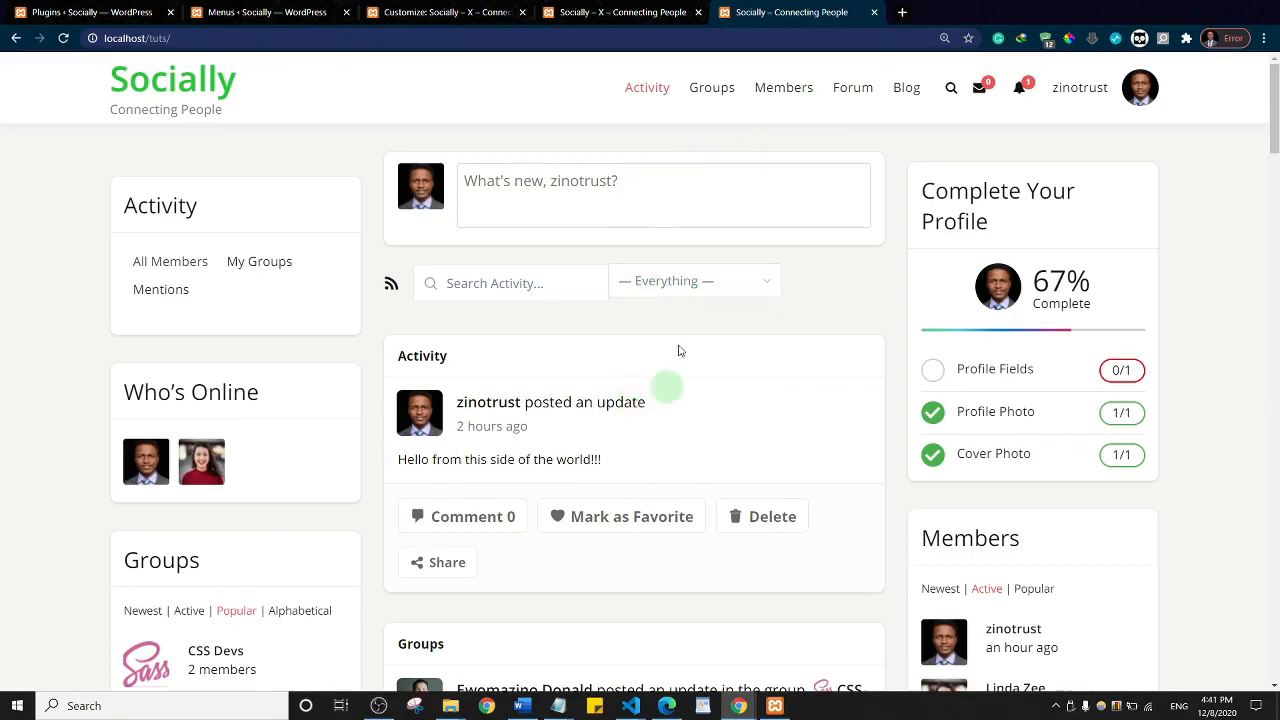
pyautogui.scroll(-4, 654, 334)
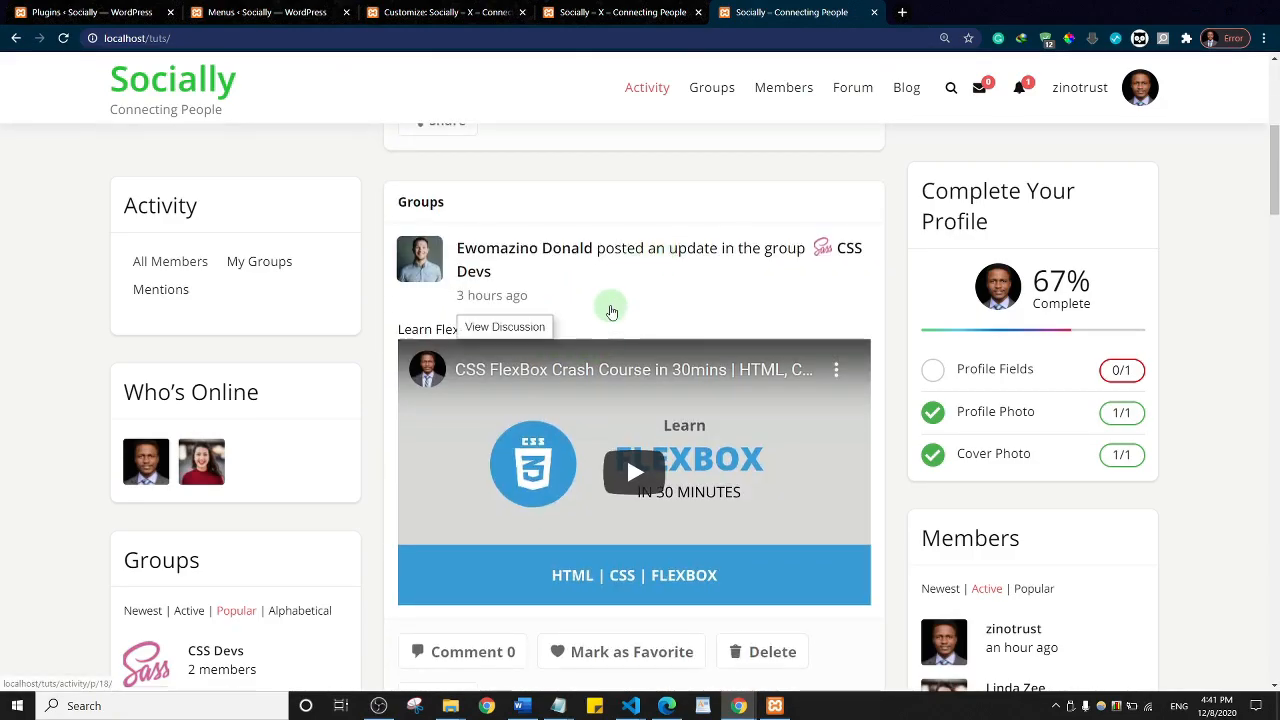
pyautogui.scroll(-4, 620, 360)
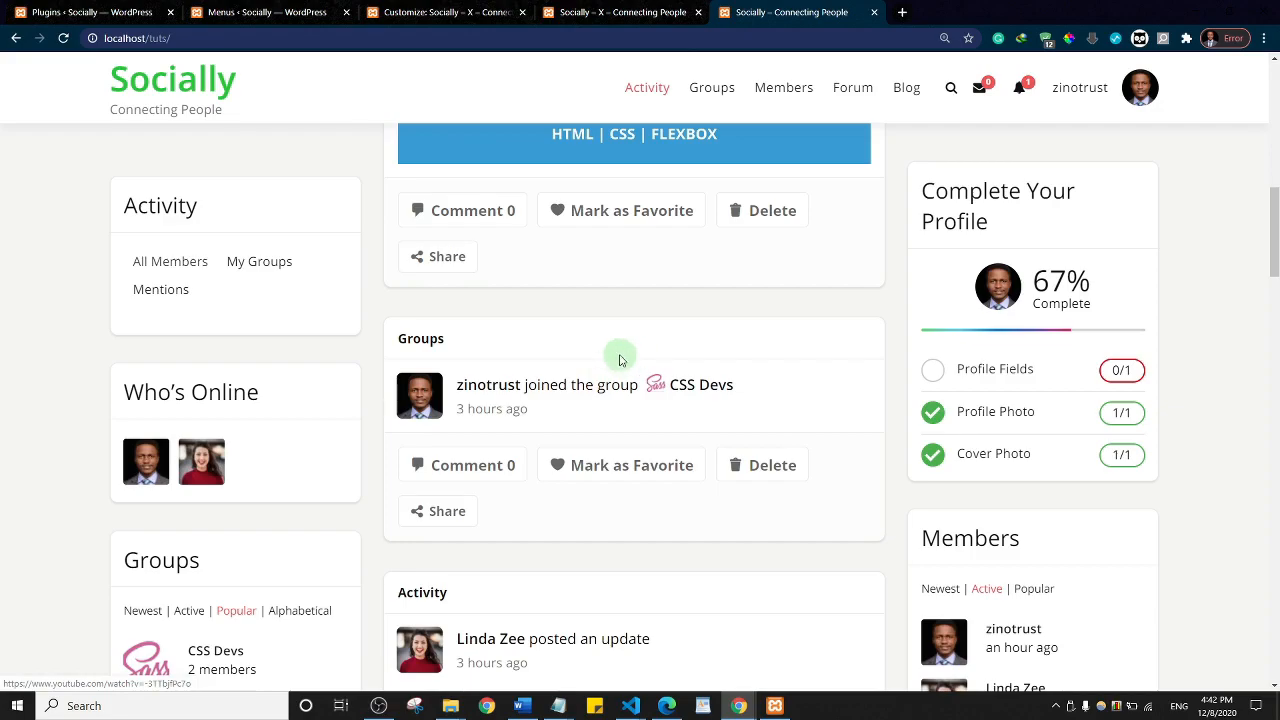
pyautogui.scroll(8, 620, 360)
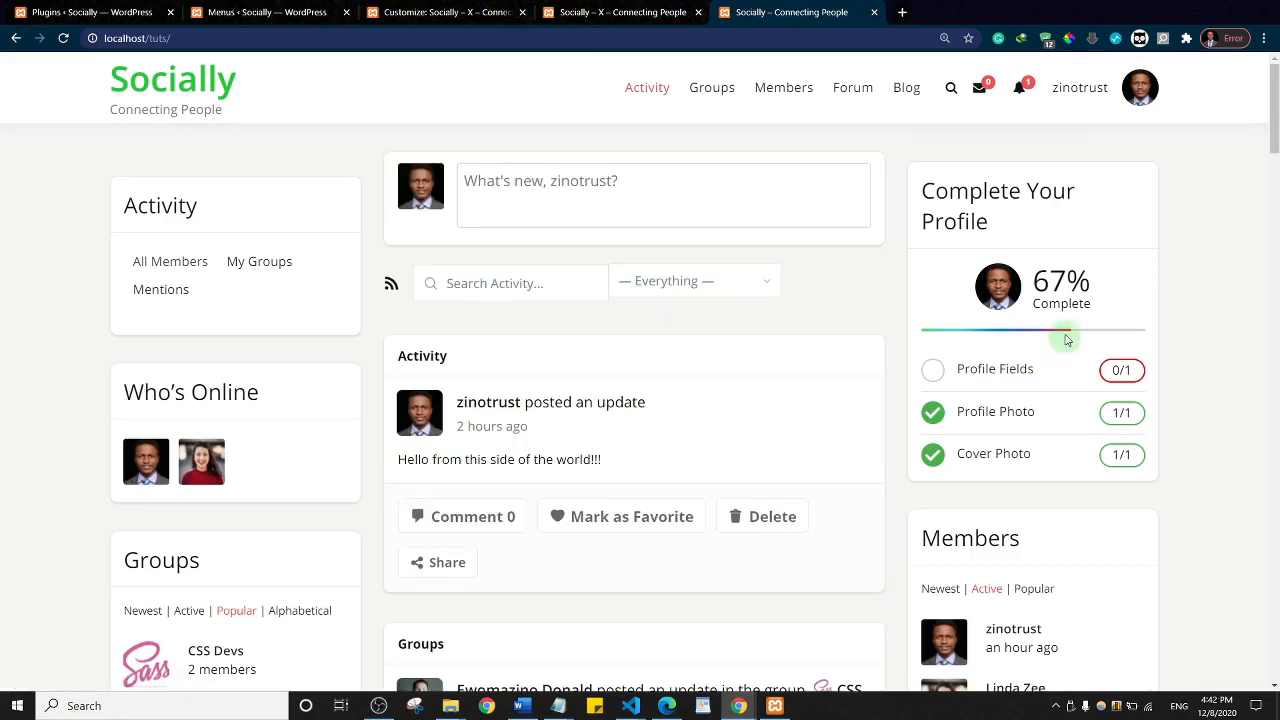
pyautogui.scroll(-4, 1146, 276)
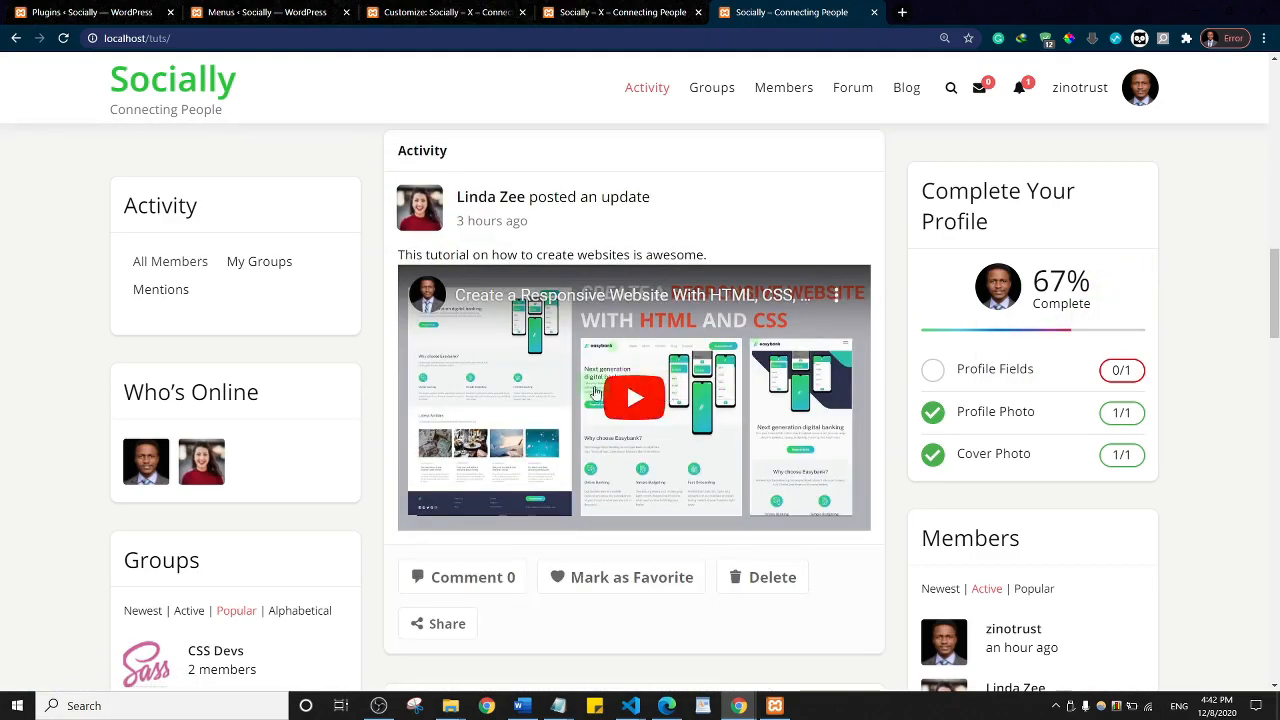
pyautogui.scroll(4, 1143, 271)
pyautogui.click(648, 8)
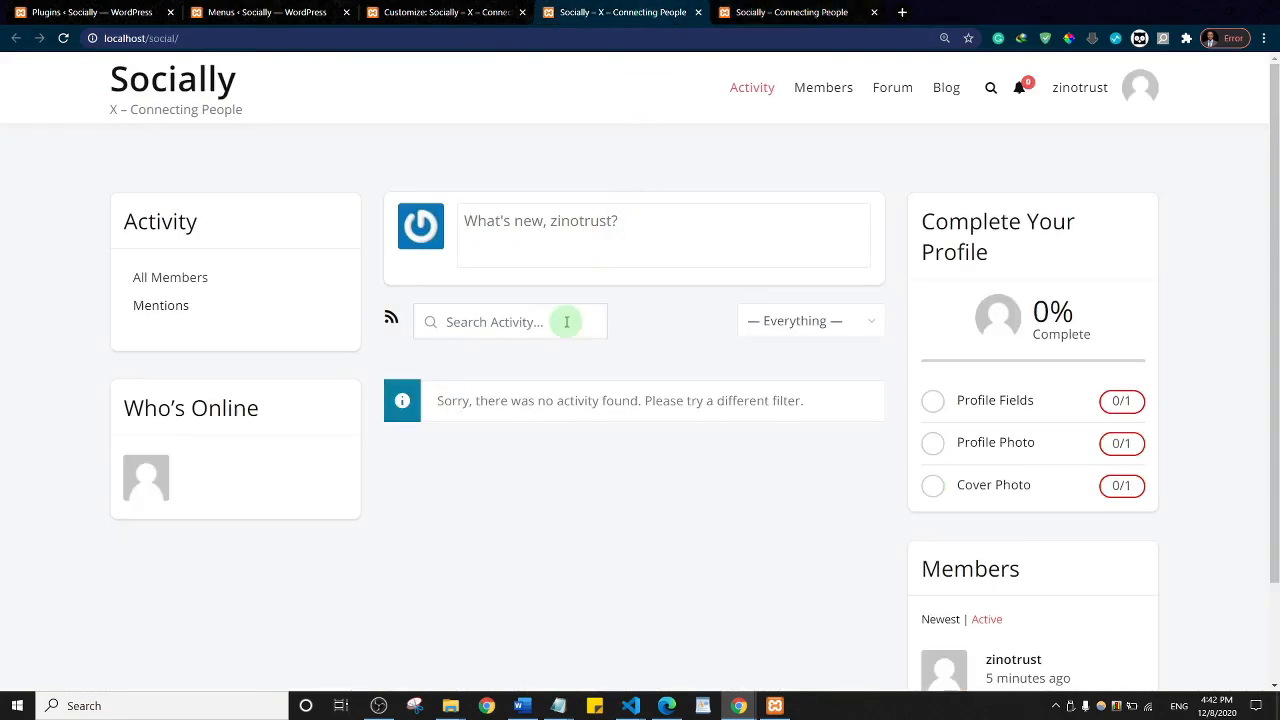
pyautogui.moveTo(741, 712)
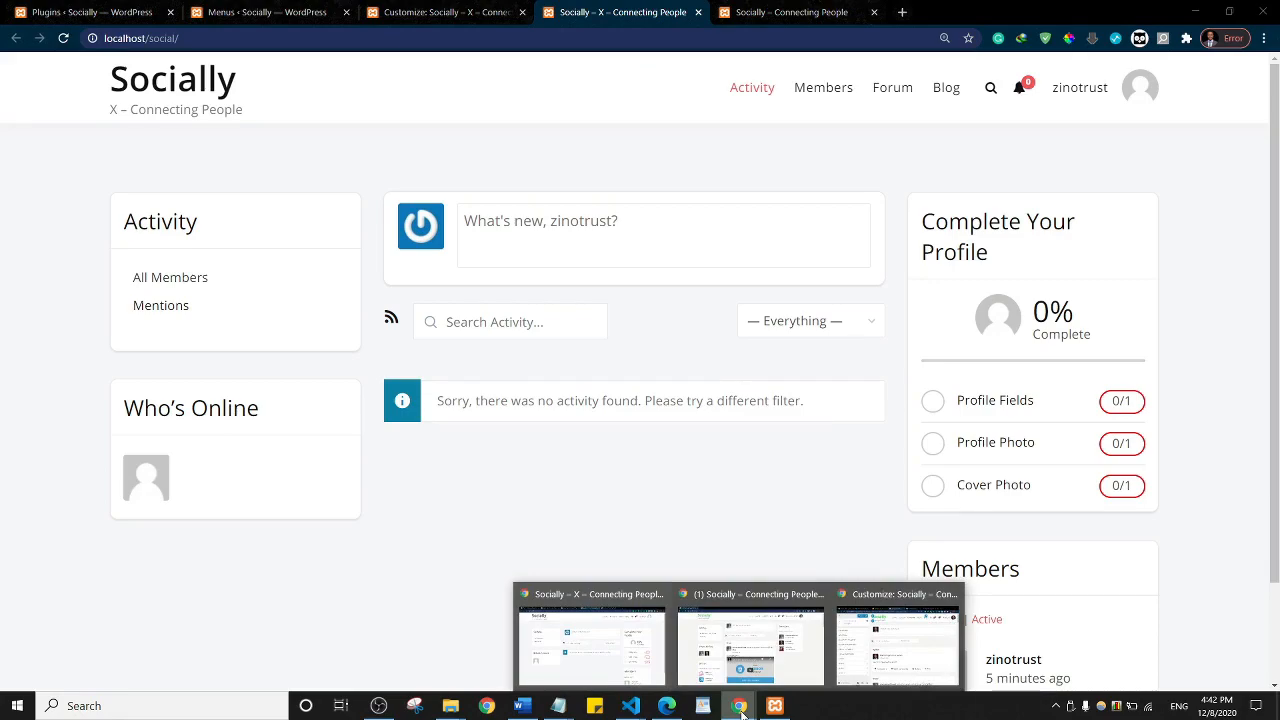
# Step: Review the logged-in member's profile page in the incognito window
pyautogui.moveTo(730, 665)
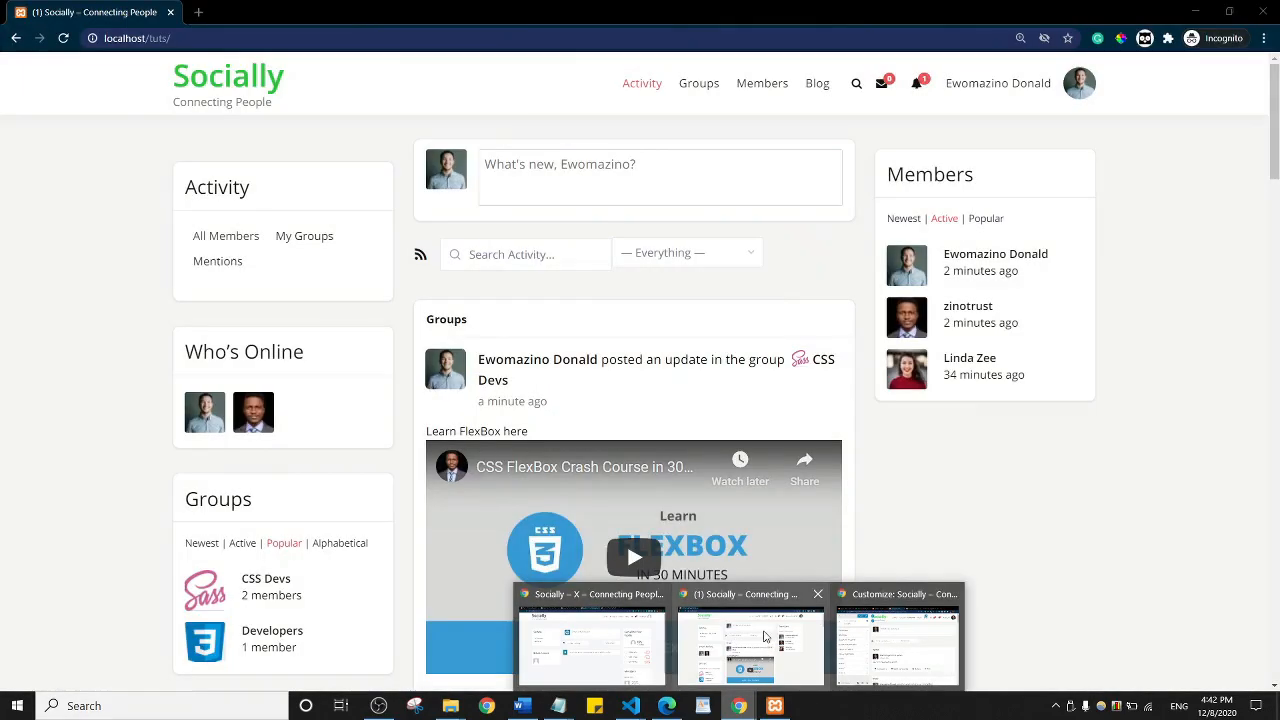
pyautogui.click(765, 638)
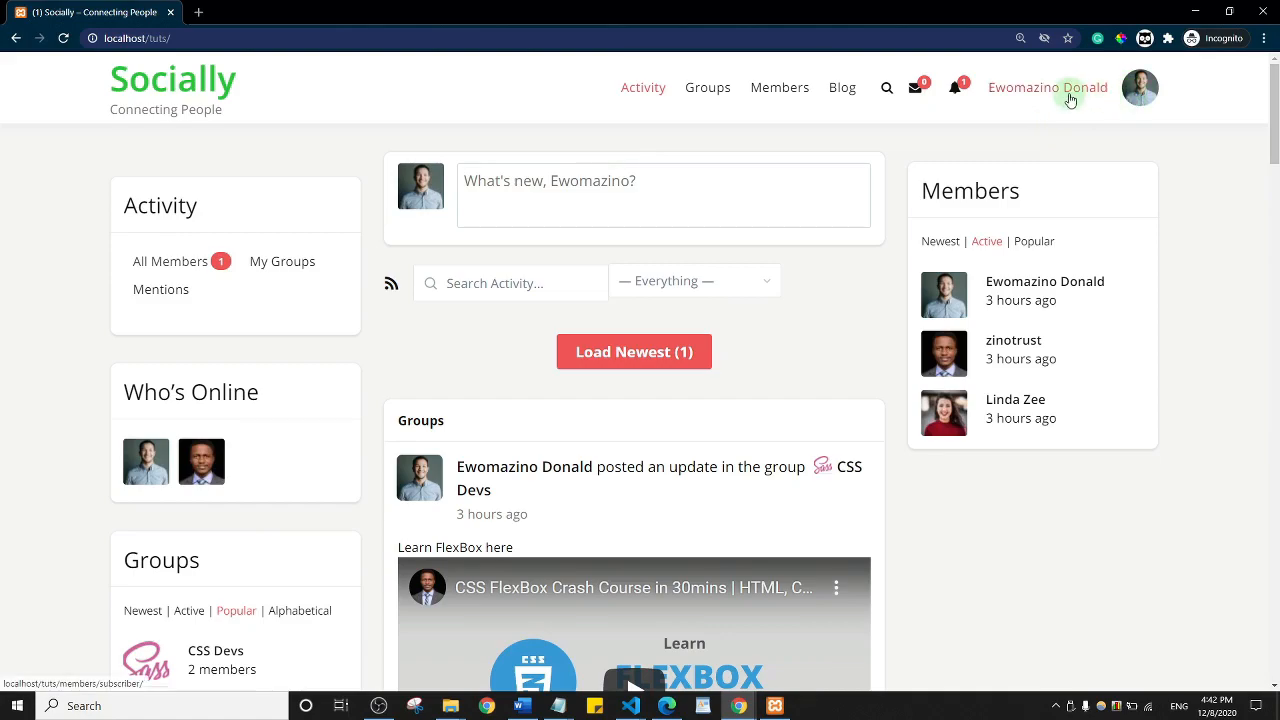
pyautogui.click(1135, 96)
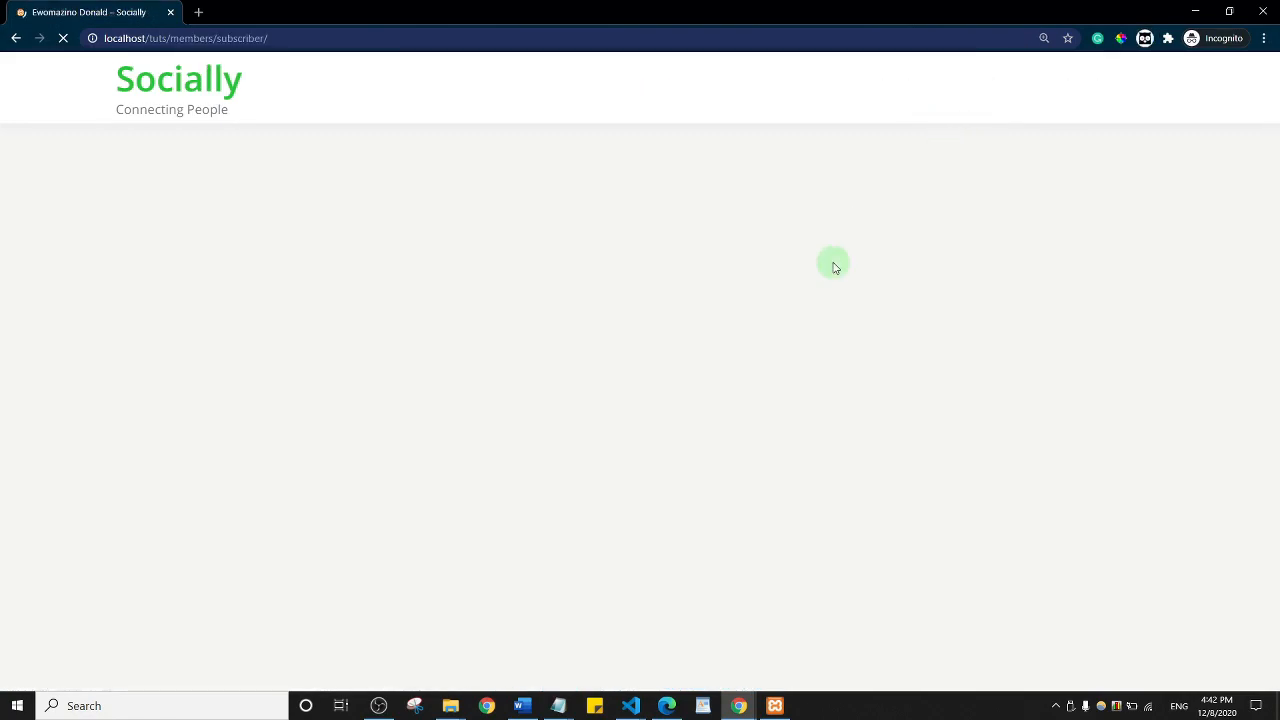
pyautogui.scroll(-5, 655, 325)
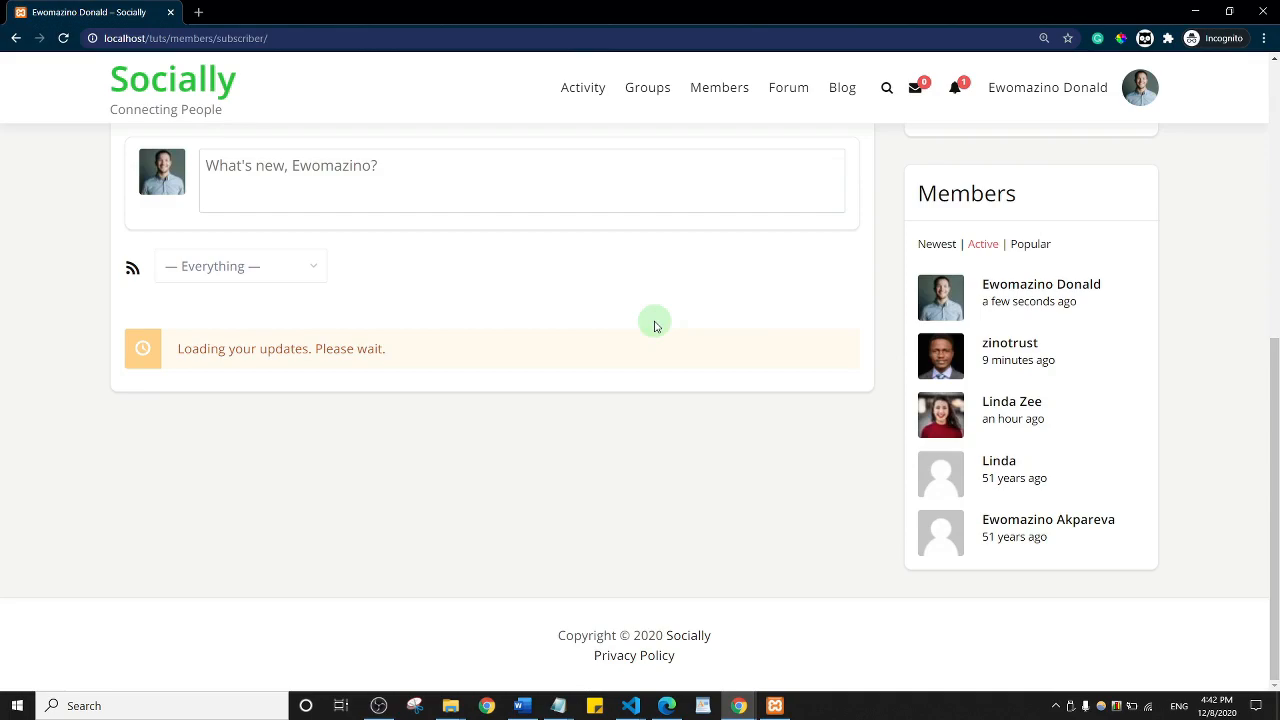
pyautogui.scroll(5, 757, 357)
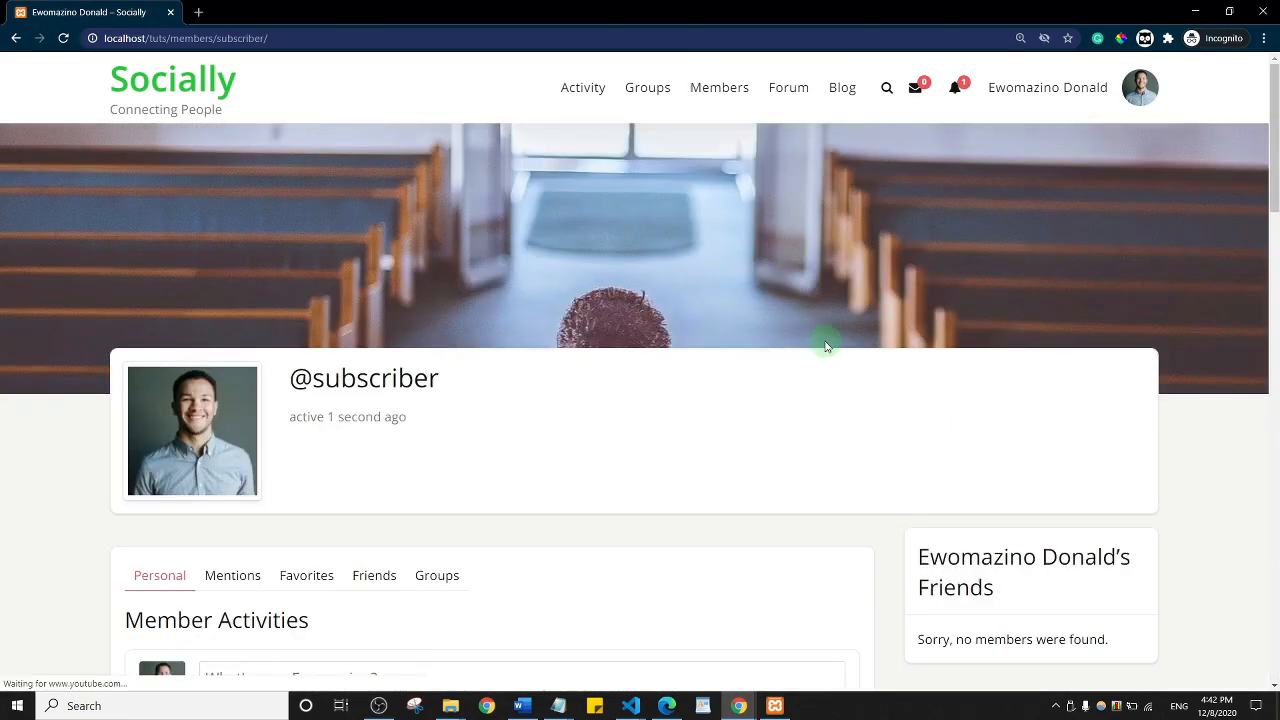
pyautogui.click(1049, 87)
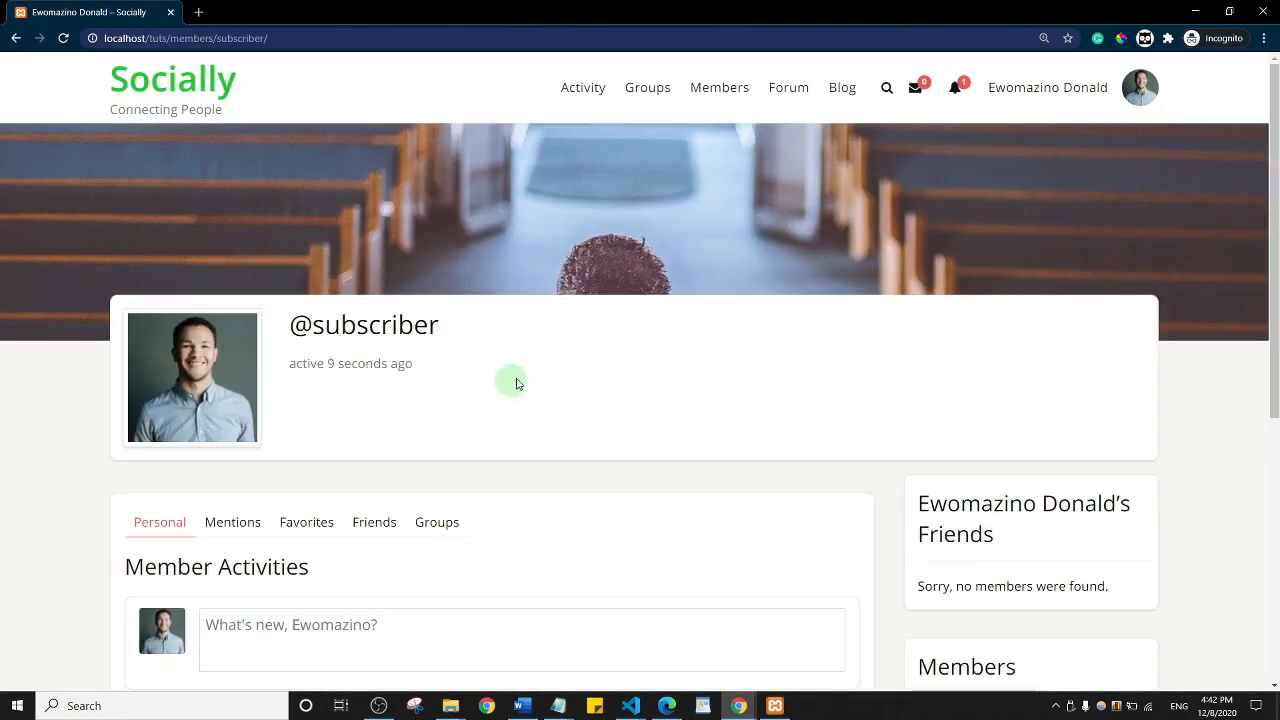
pyautogui.scroll(-5, 665, 270)
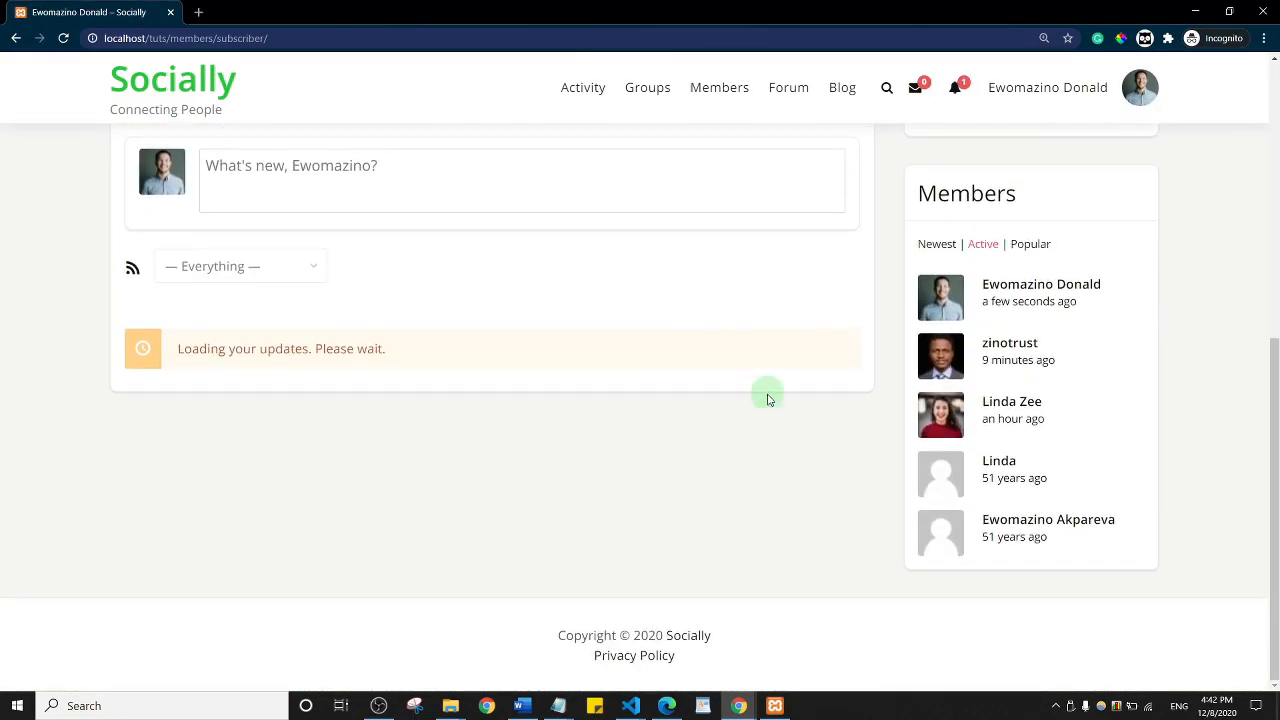
pyautogui.scroll(-10, 757, 397)
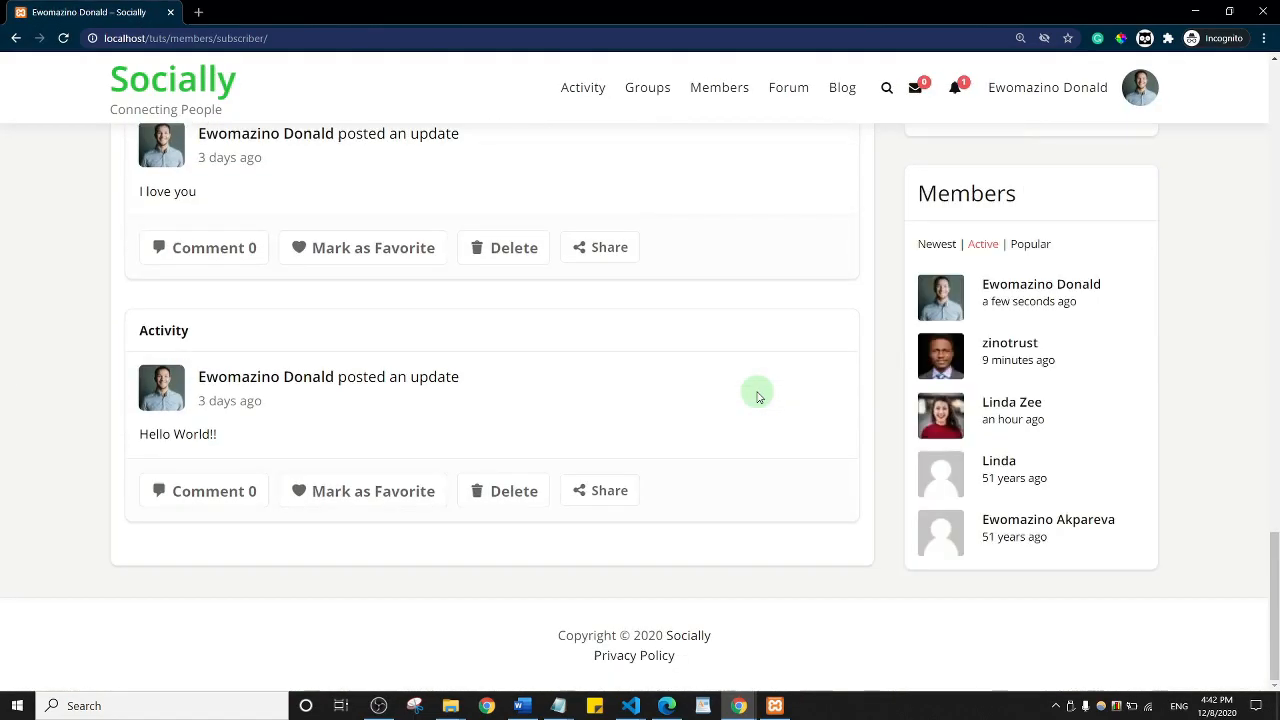
pyautogui.scroll(15, 757, 397)
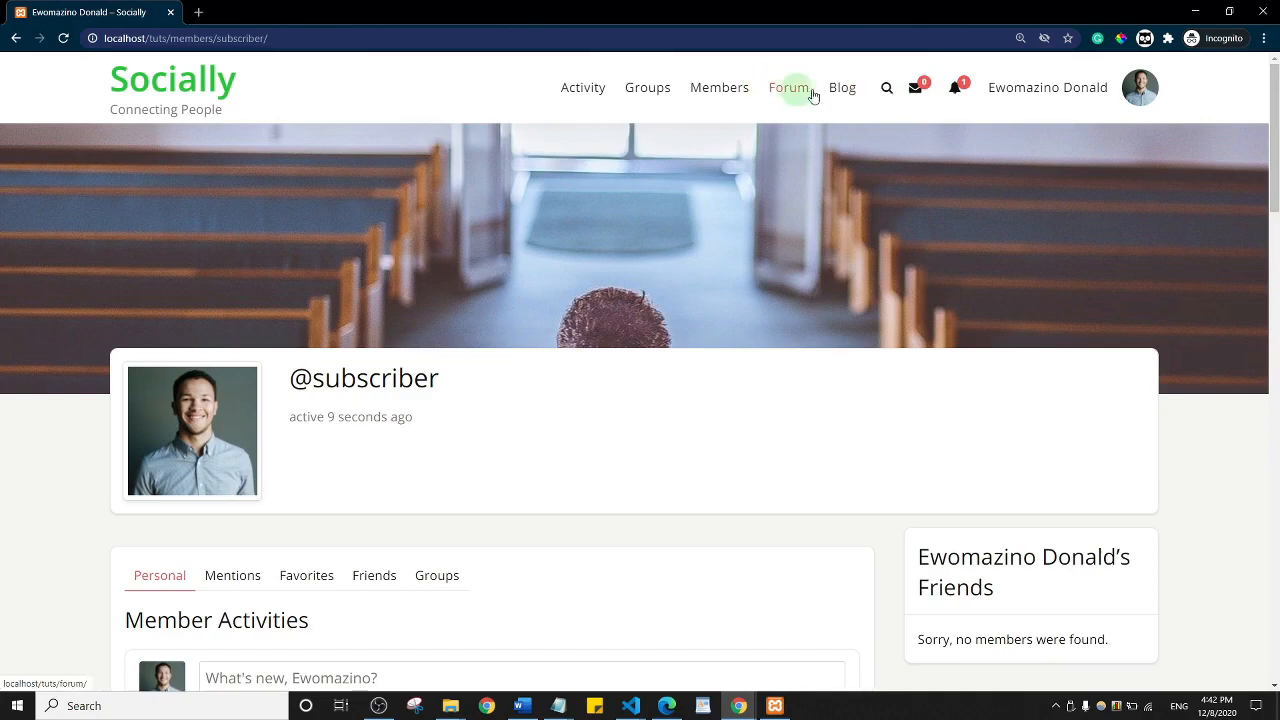
pyautogui.scroll(-10, 443, 409)
pyautogui.scroll(10, 453, 411)
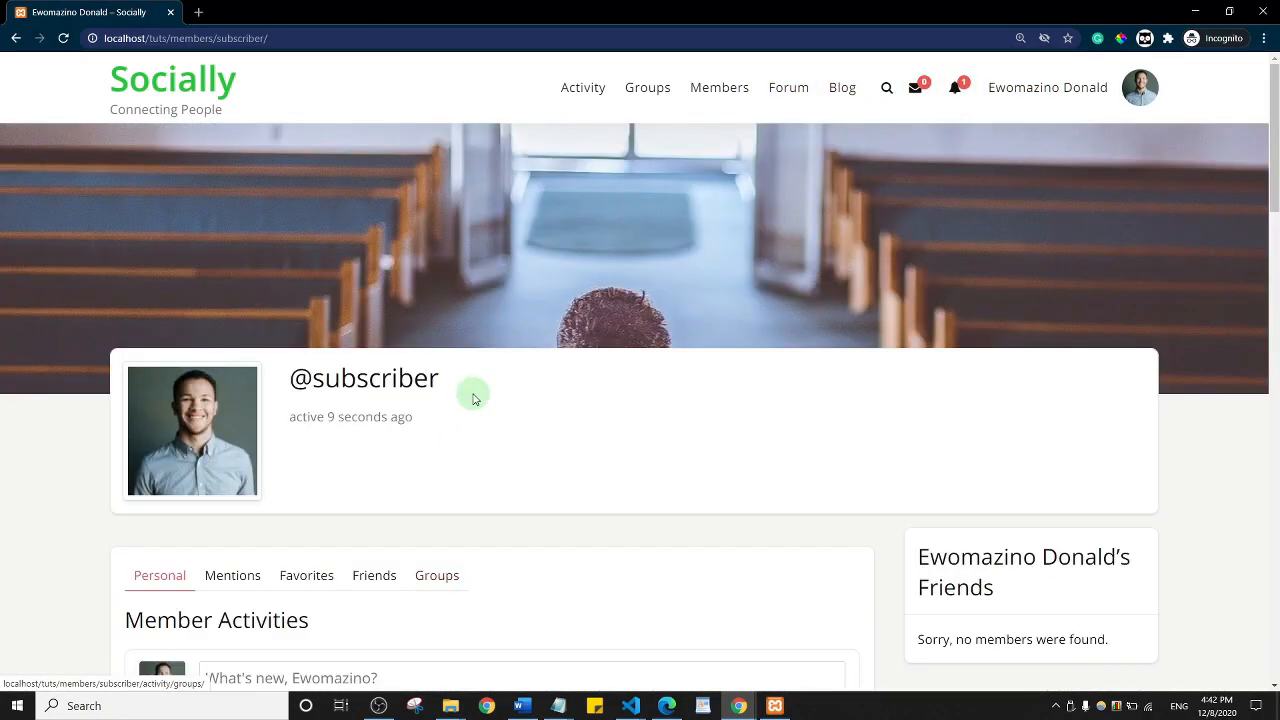
# Step: Load localhost/tuts/ in the incognito window, then open a fresh private window
pyautogui.click(196, 13)
pyautogui.click(170, 12)
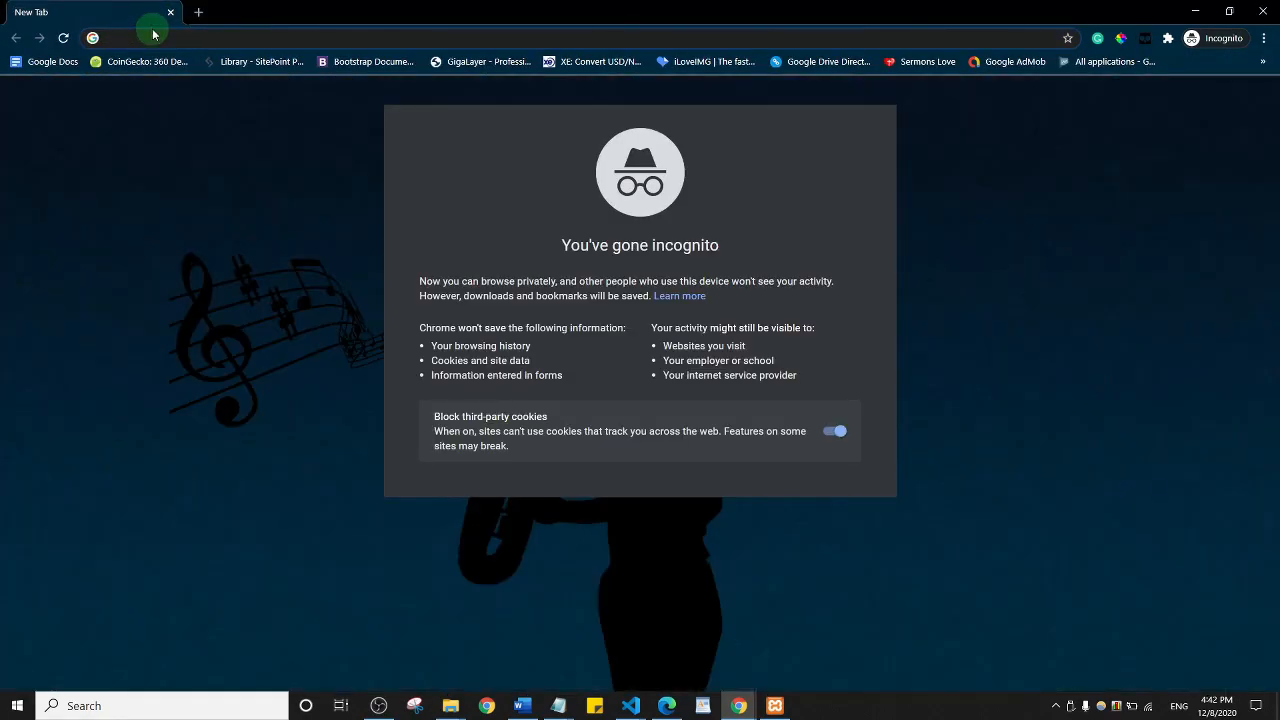
pyautogui.click(1193, 10)
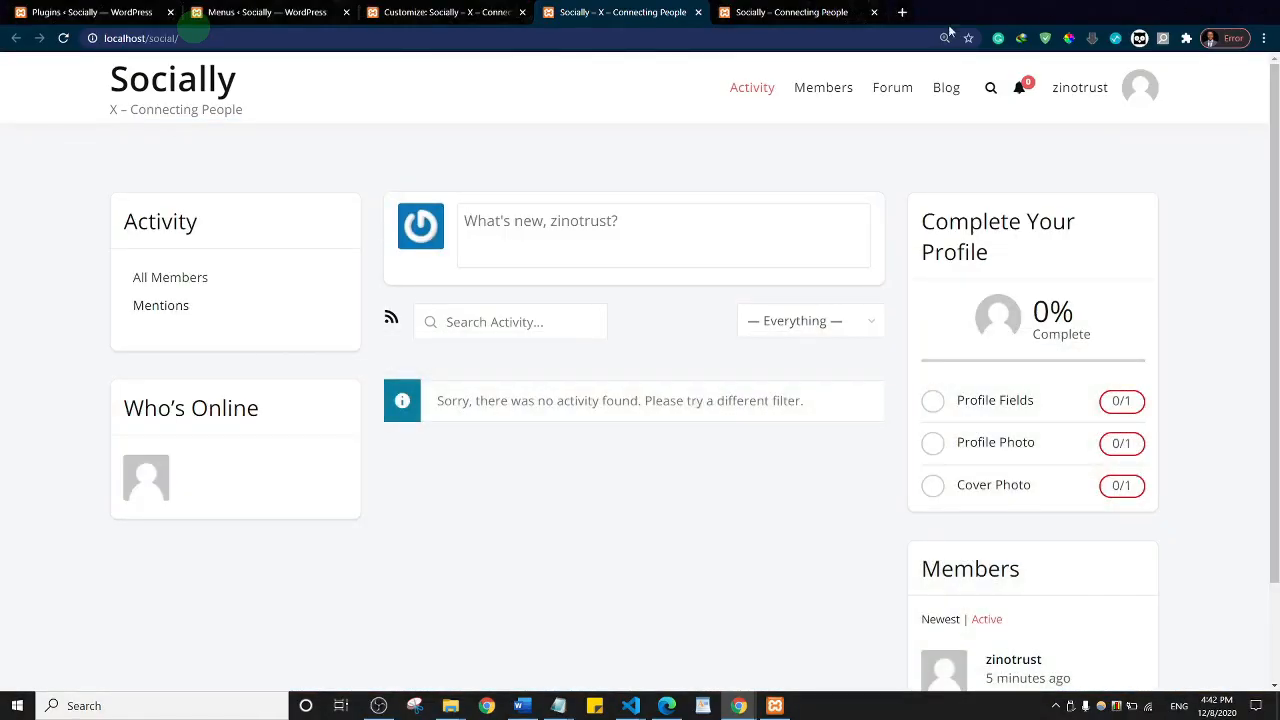
pyautogui.click(800, 12)
pyautogui.click(184, 36)
pyautogui.hotkey('ctrl', 'c')
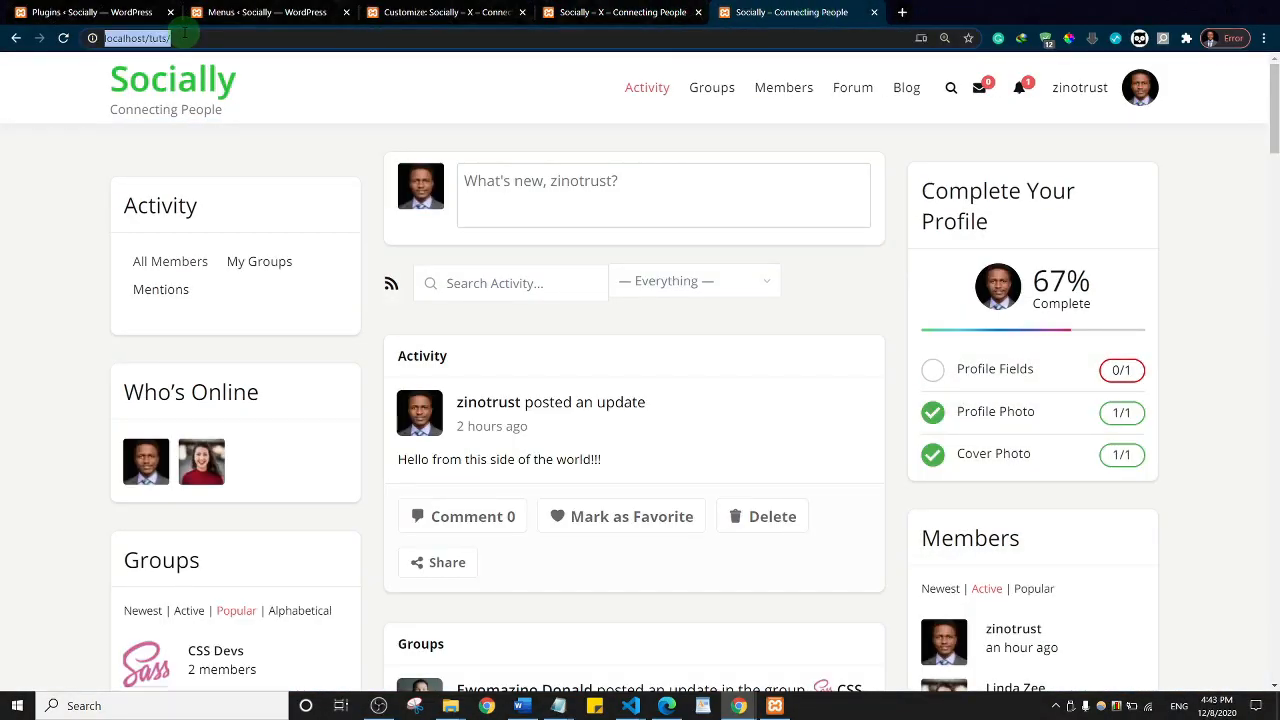
pyautogui.click(730, 712)
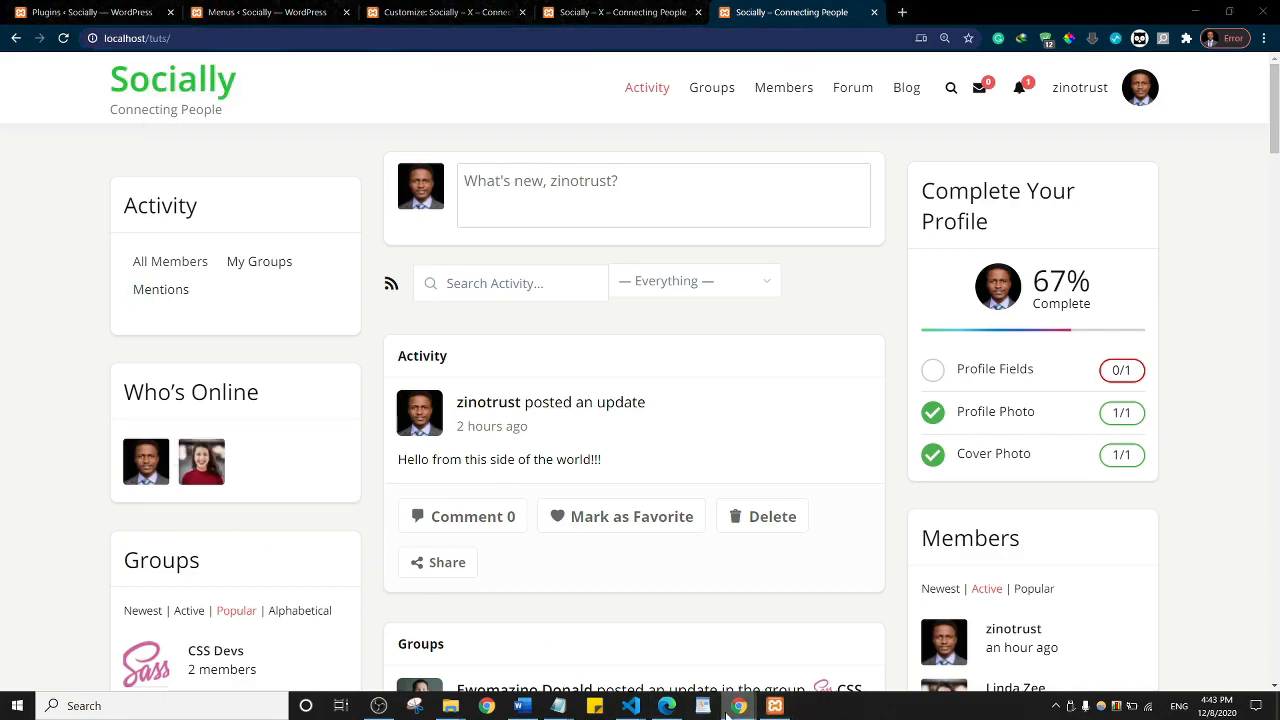
pyautogui.click(759, 643)
pyautogui.write('localhost/tuts/')
pyautogui.press('Return')
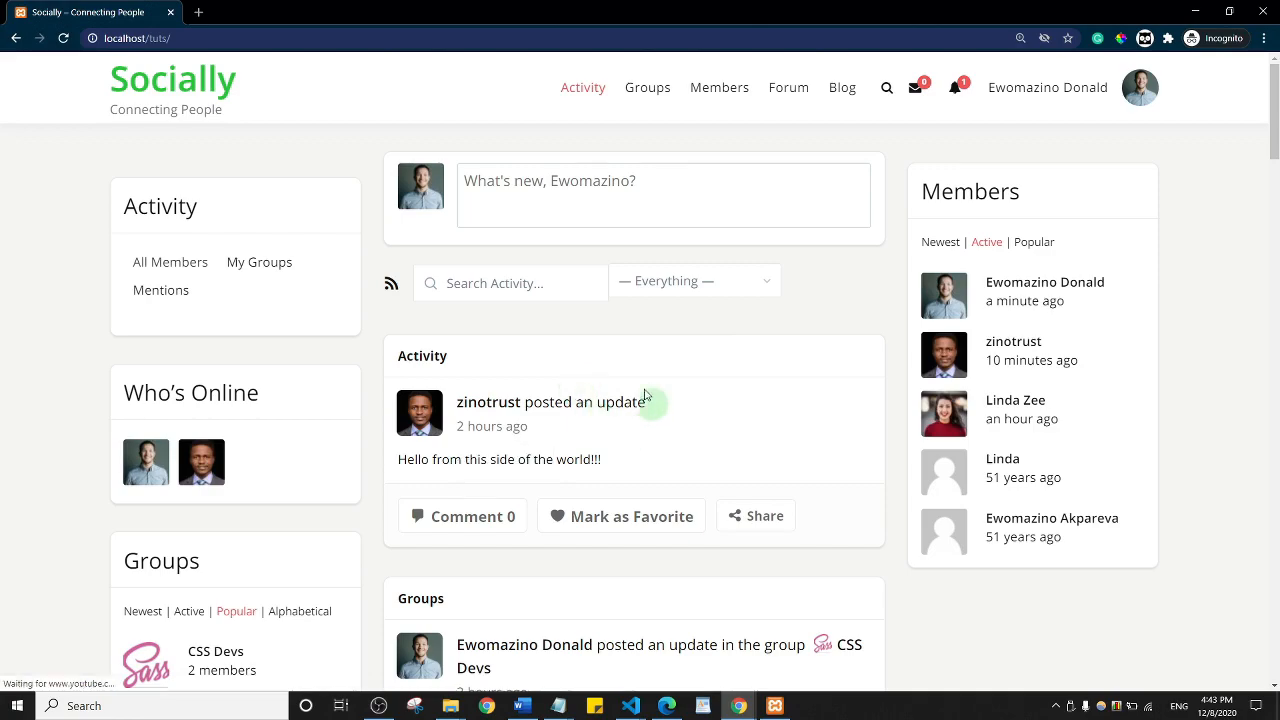
pyautogui.scroll(-5, 575, 365)
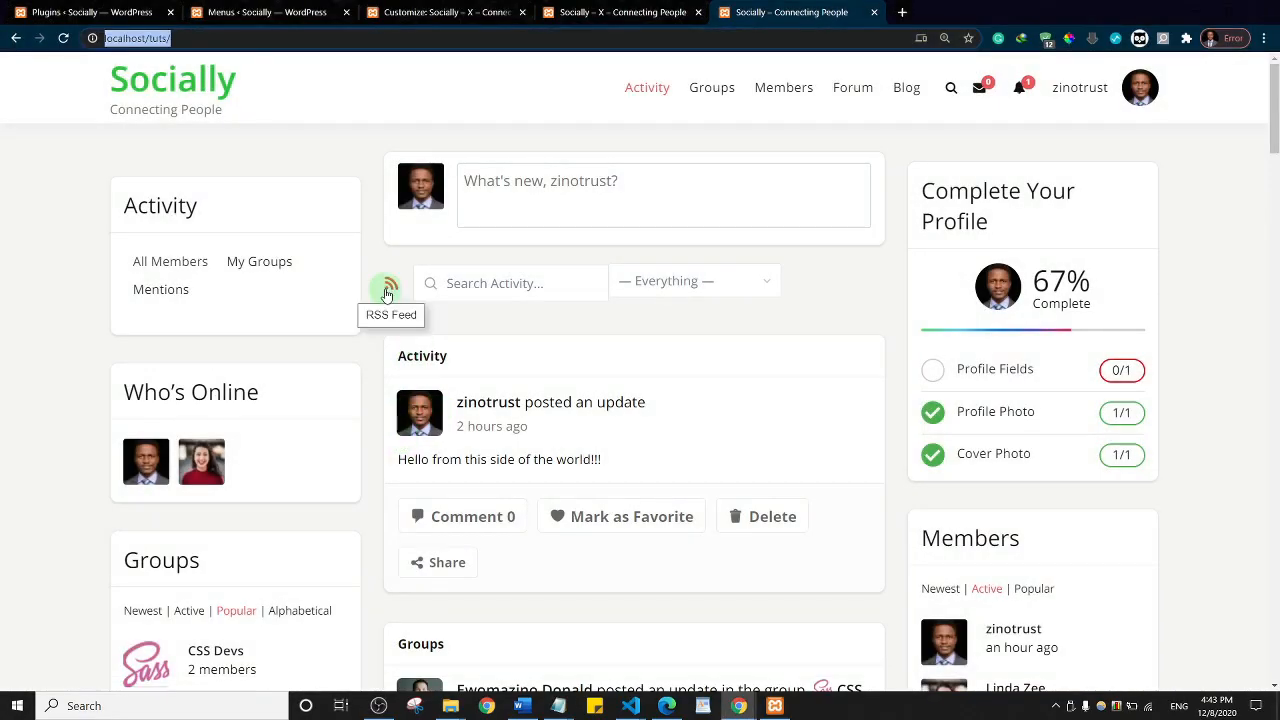
pyautogui.hotkey('ctrl', 'shift', 'n')
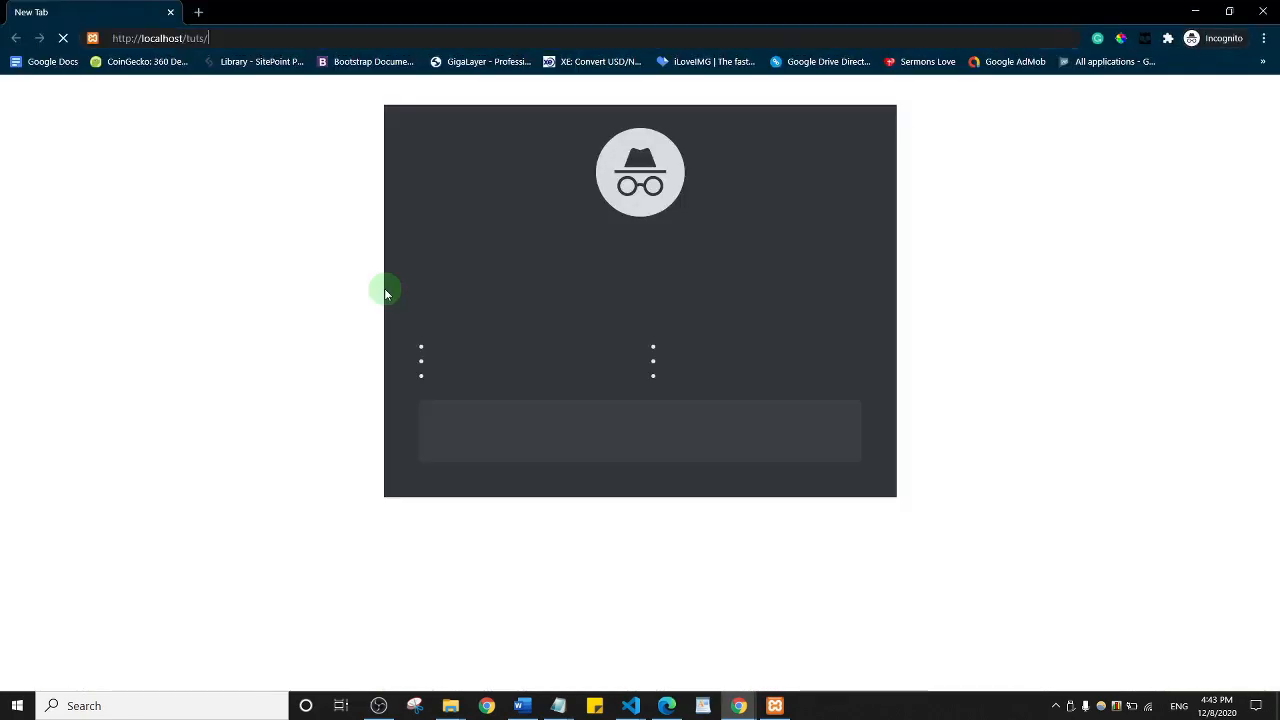
# Step: Paste and load the tuts address in the new private window, then go to its login page
pyautogui.hotkey('ctrl', 'v')
pyautogui.press('Return')
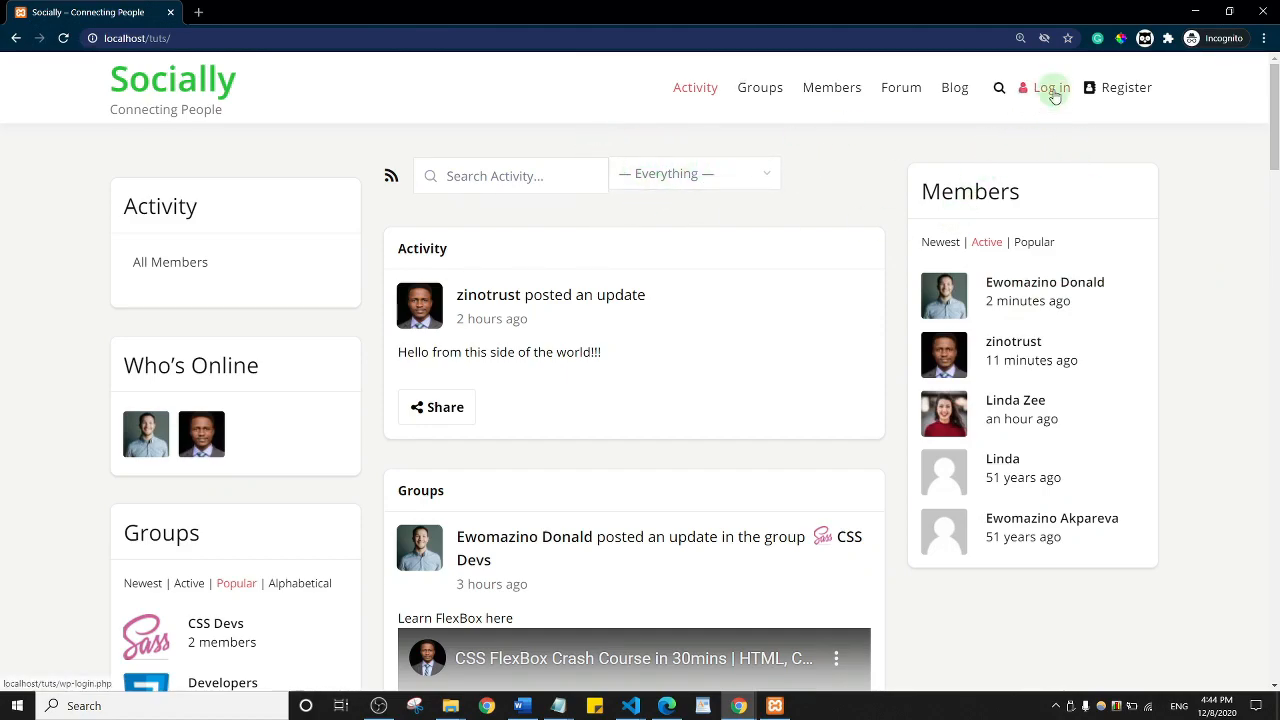
pyautogui.click(1121, 93)
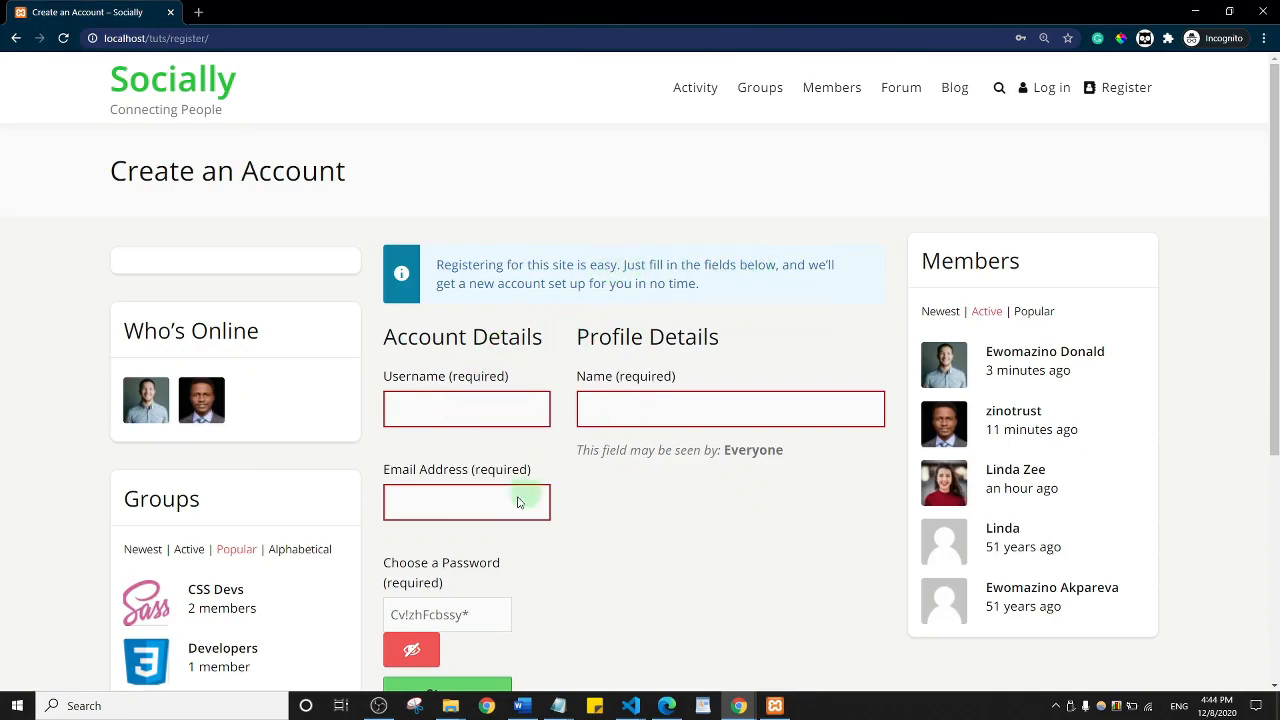
pyautogui.scroll(-4, 501, 477)
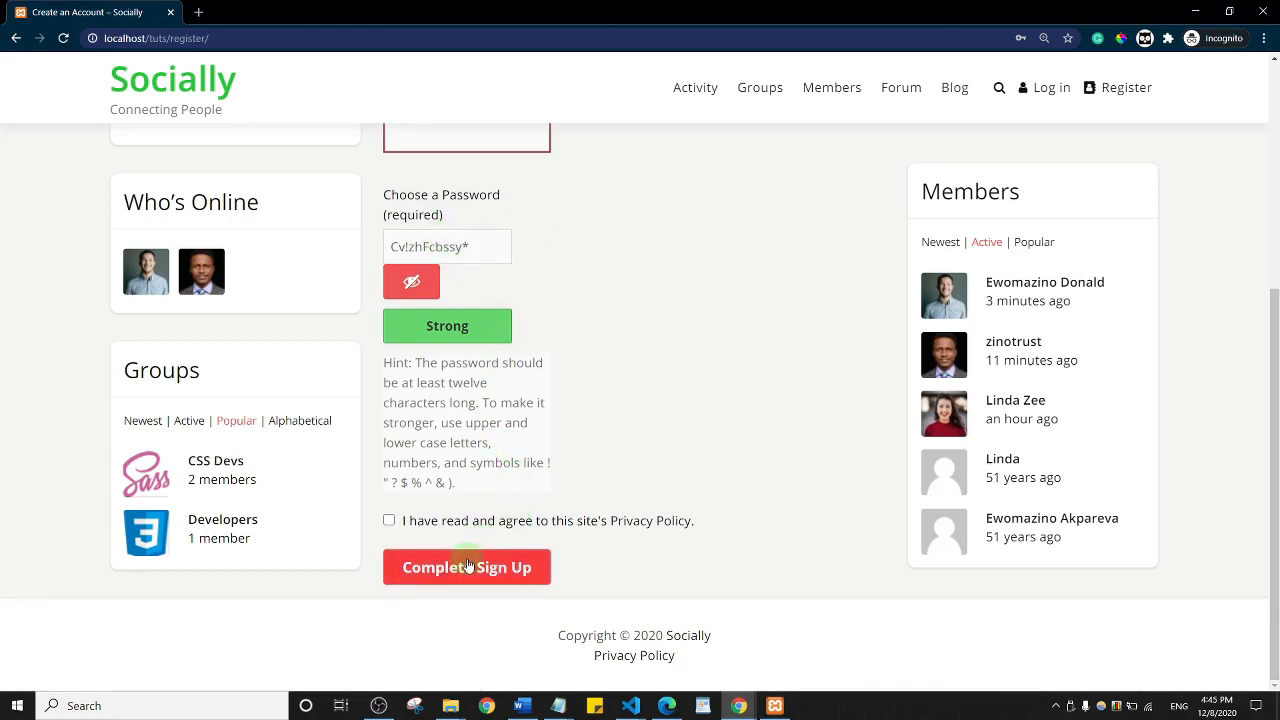
pyautogui.scroll(5, 686, 409)
pyautogui.click(1043, 91)
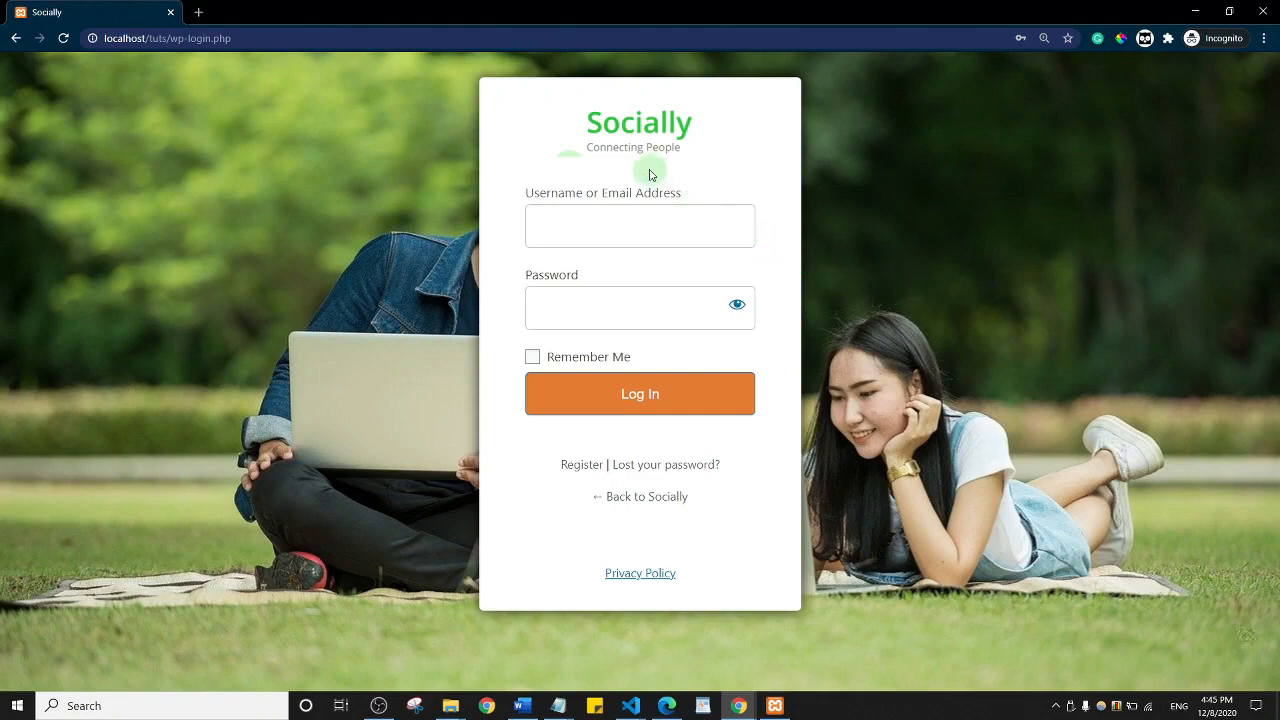
pyautogui.click(1194, 15)
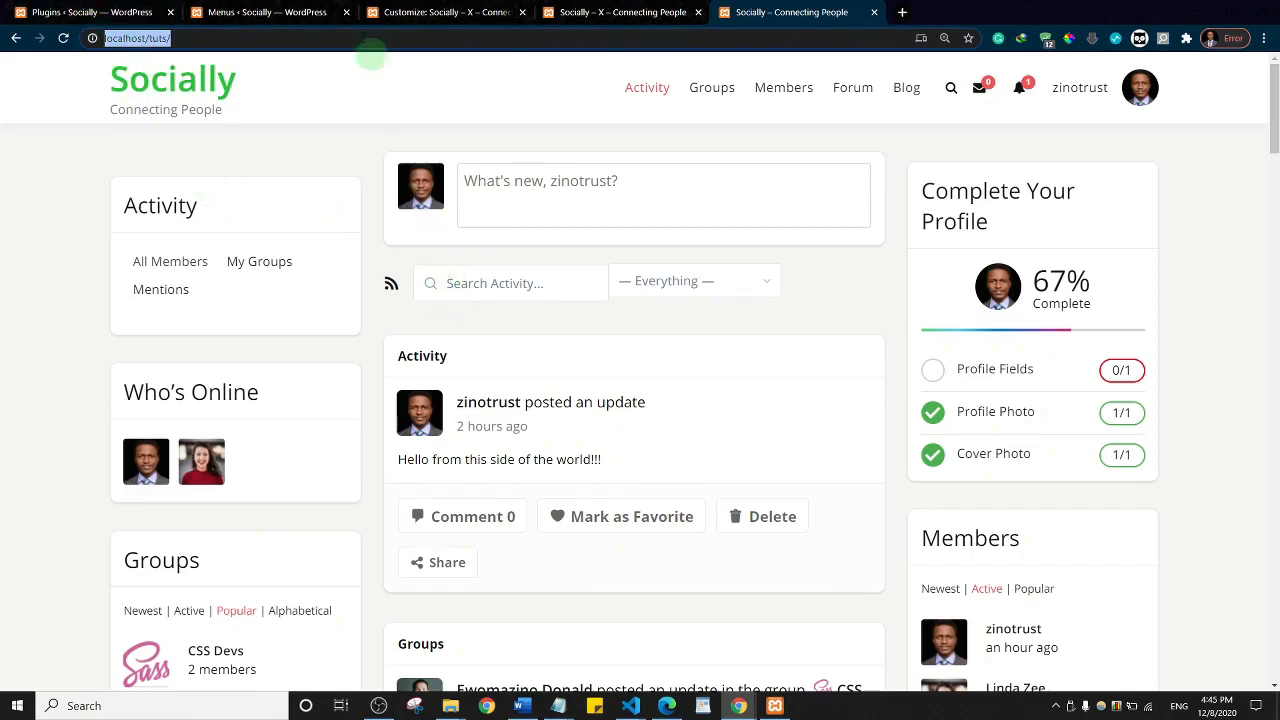
pyautogui.click(266, 10)
pyautogui.scroll(5, 323, 468)
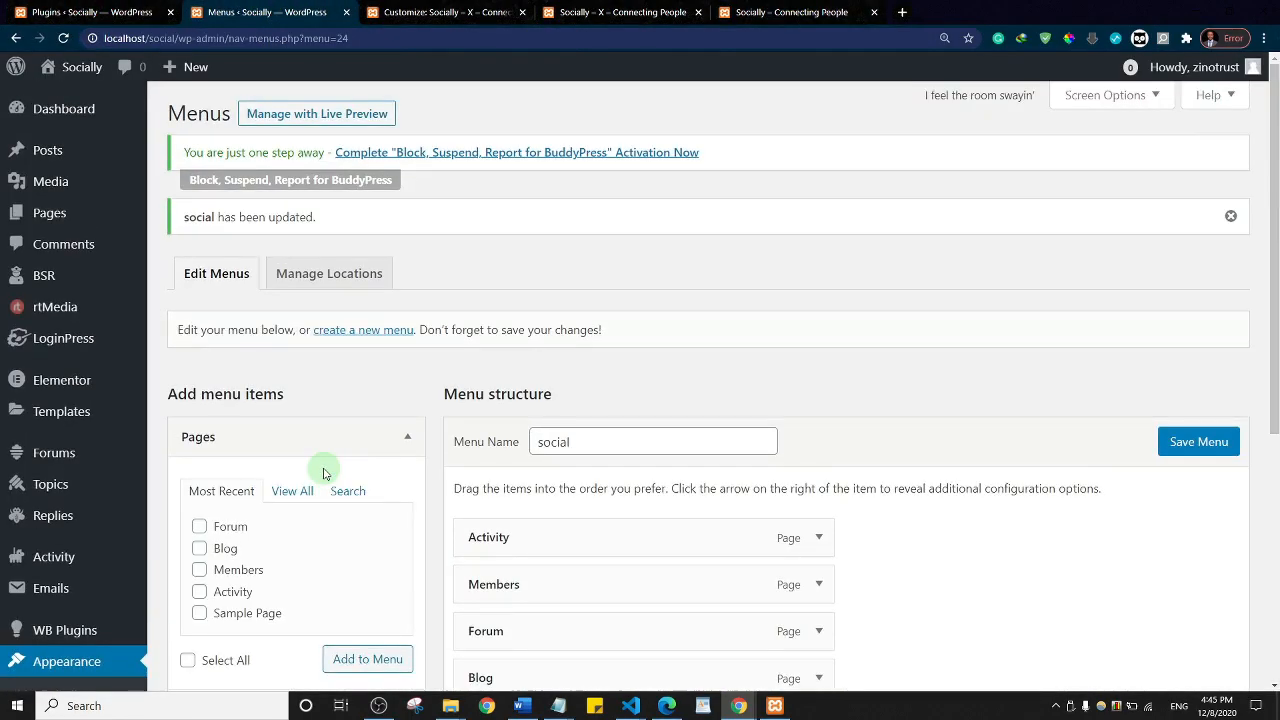
pyautogui.moveTo(60, 340)
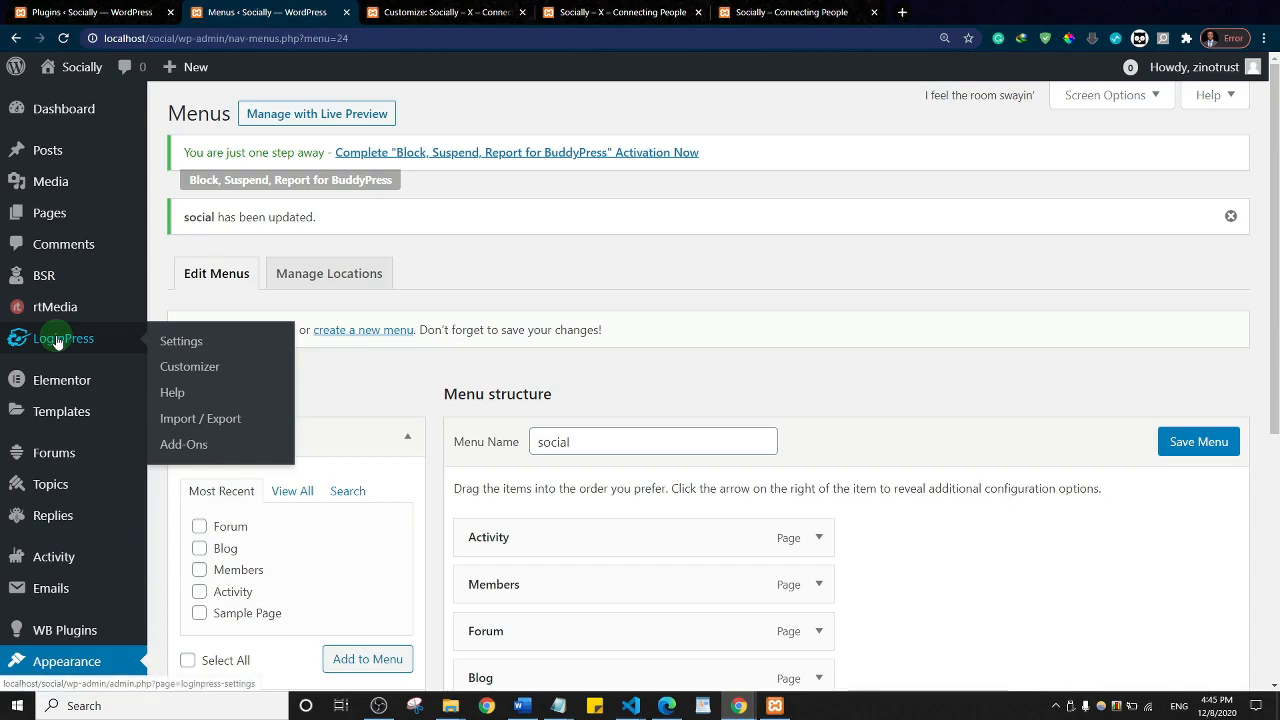
pyautogui.click(181, 370)
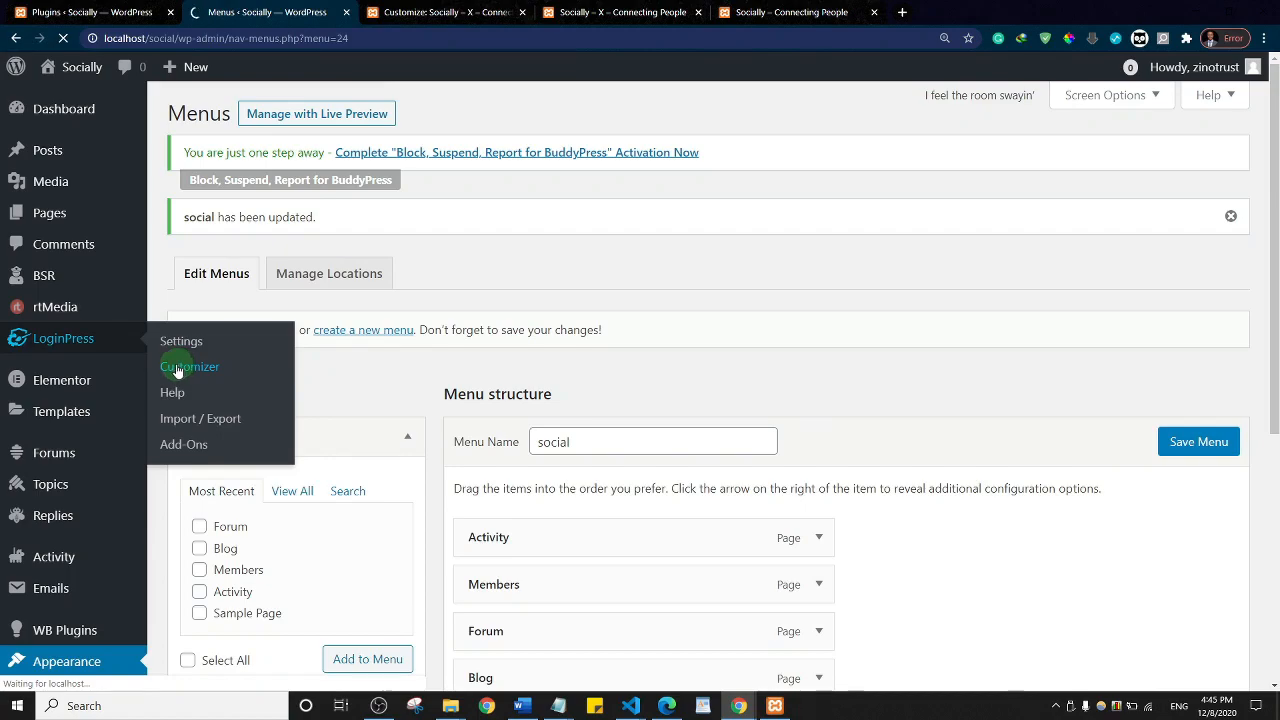
pyautogui.click(615, 12)
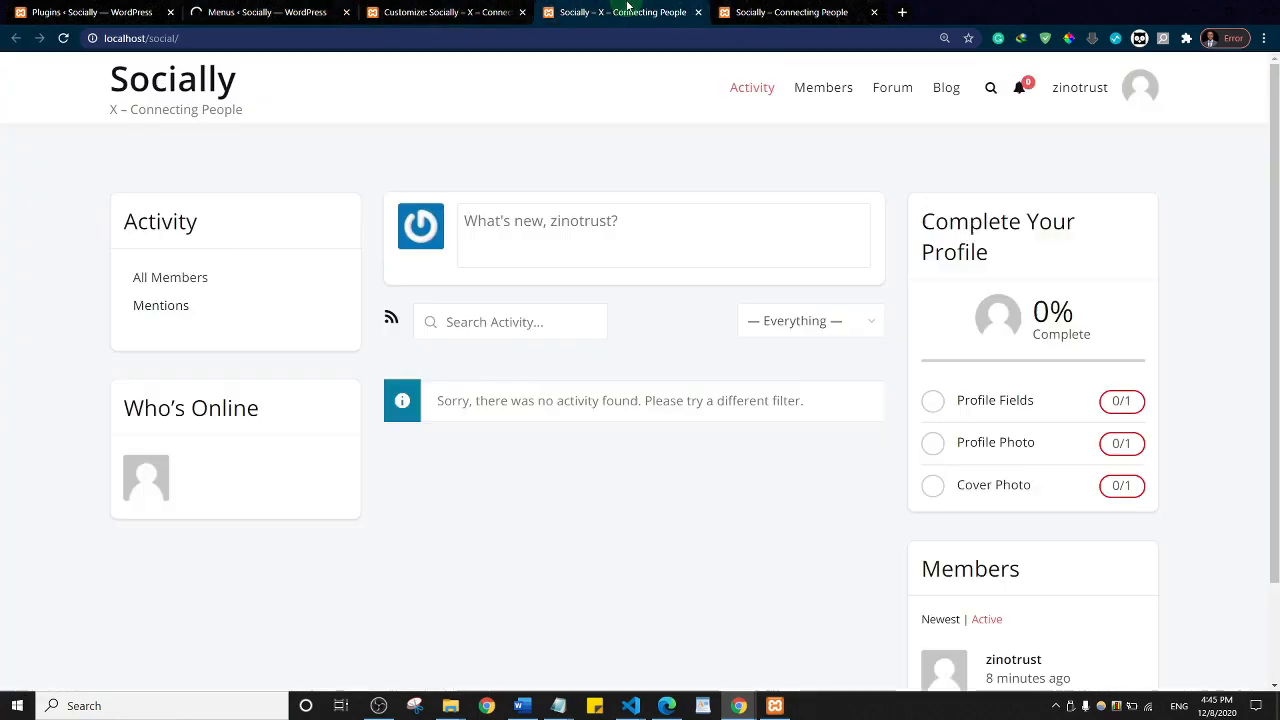
pyautogui.click(245, 40)
pyautogui.hotkey('ctrl', 'c')
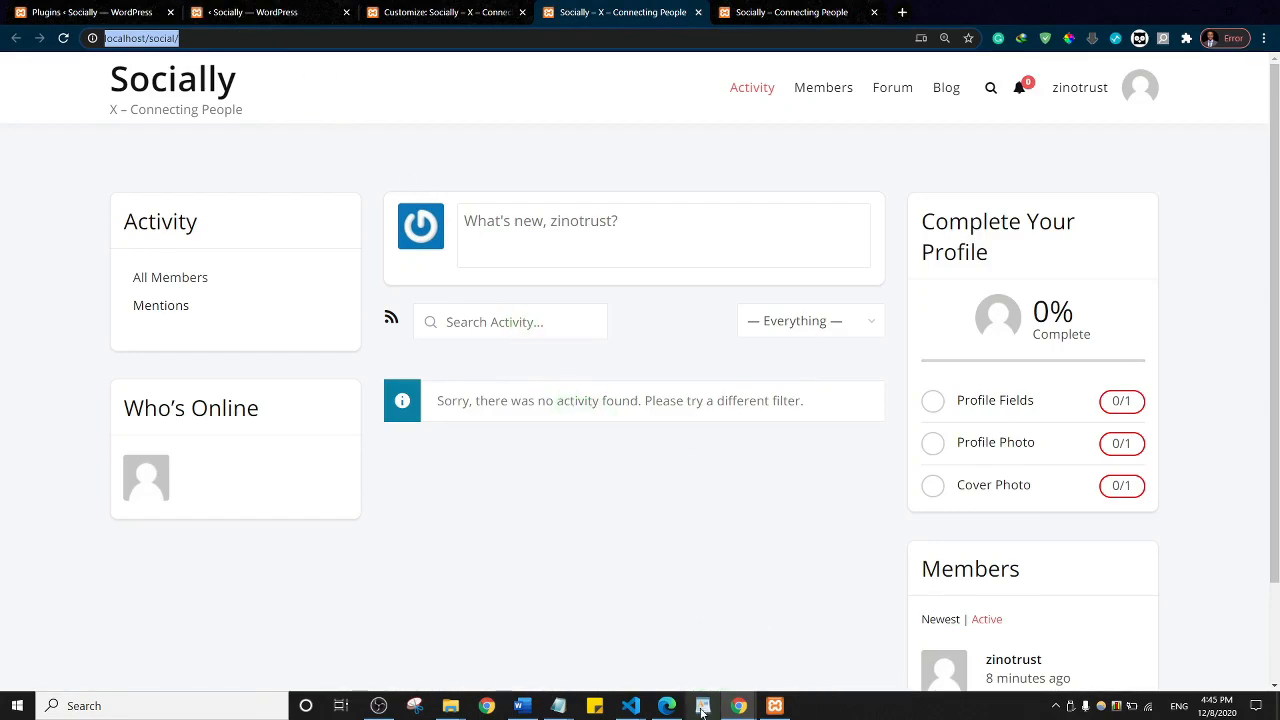
pyautogui.click(741, 706)
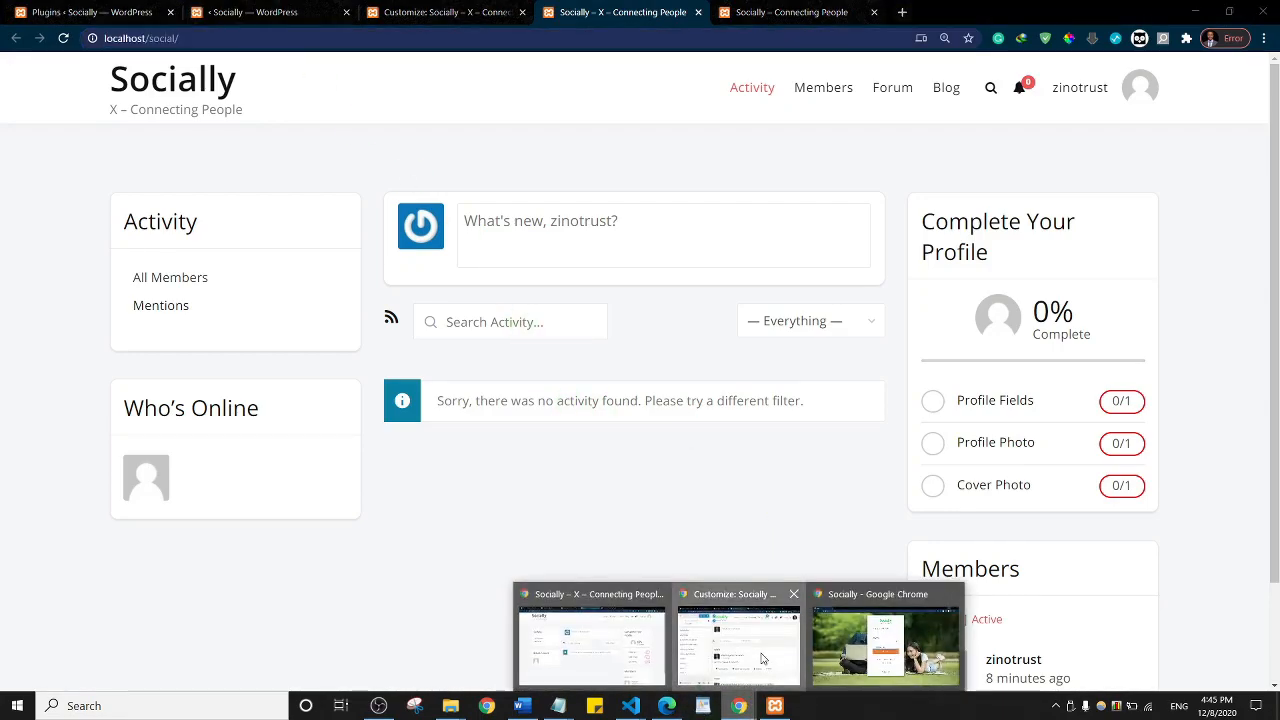
pyautogui.click(904, 13)
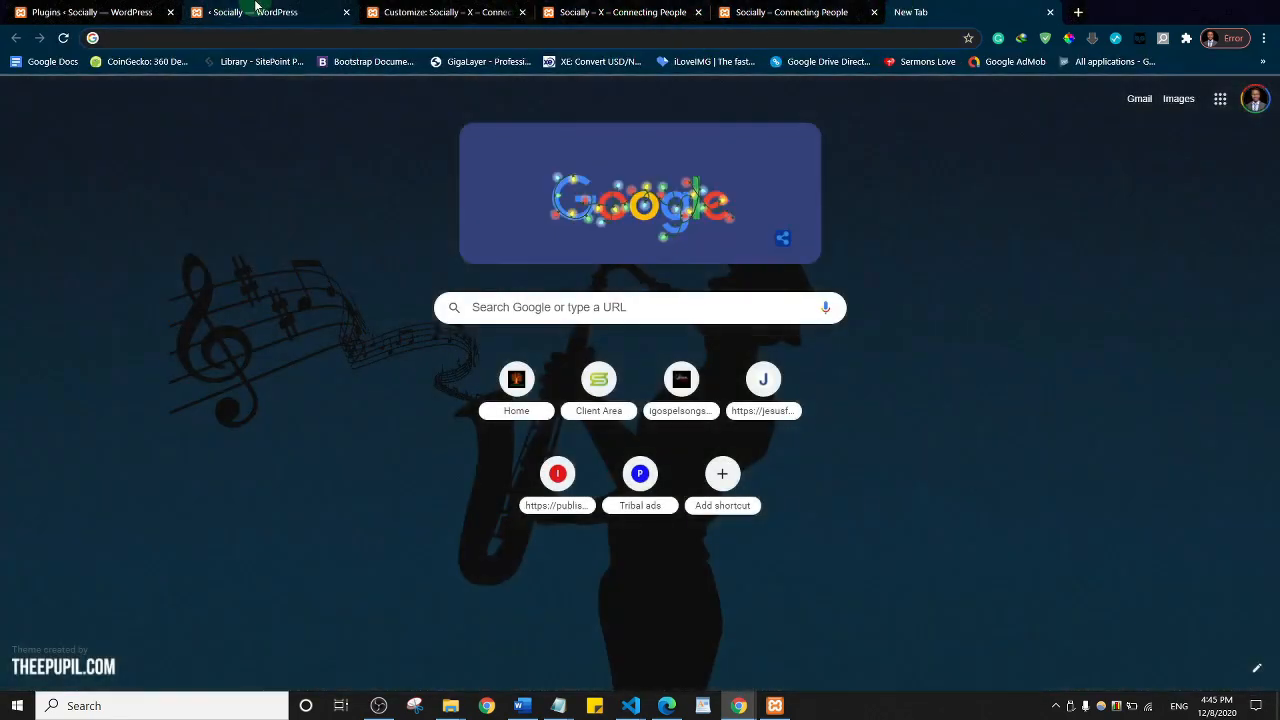
pyautogui.click(256, 10)
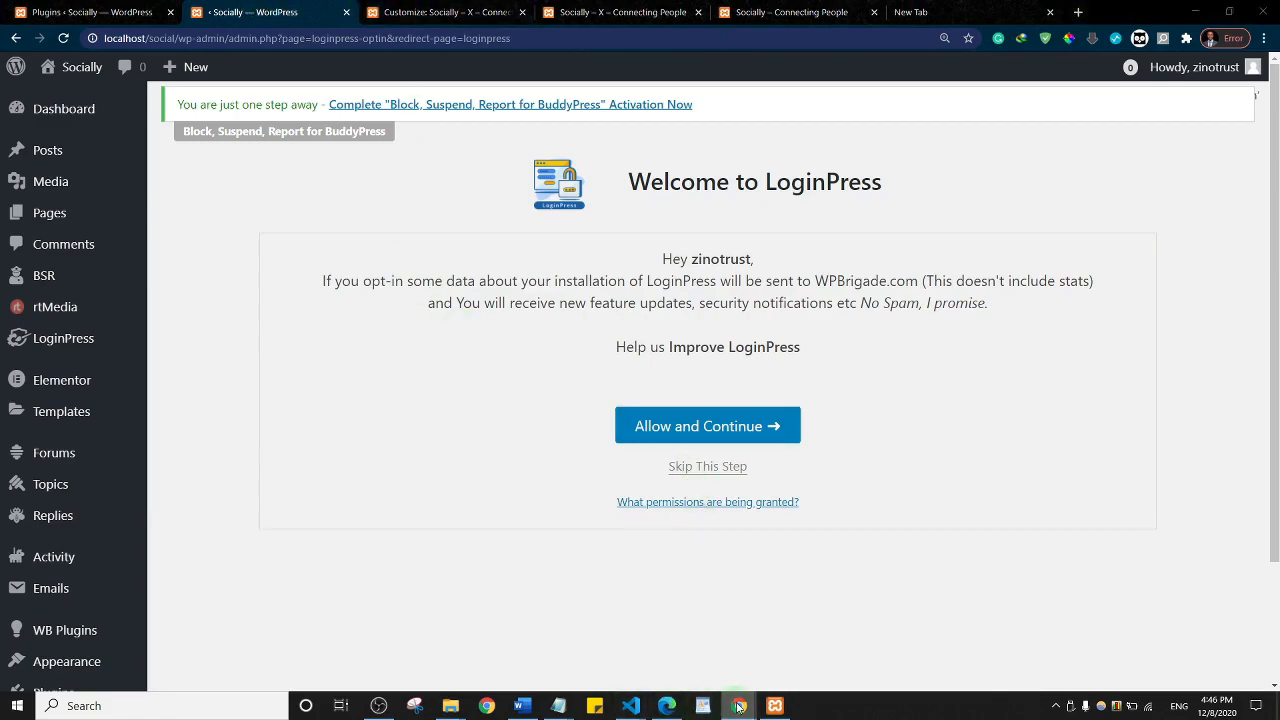
pyautogui.moveTo(739, 707)
pyautogui.moveTo(718, 650)
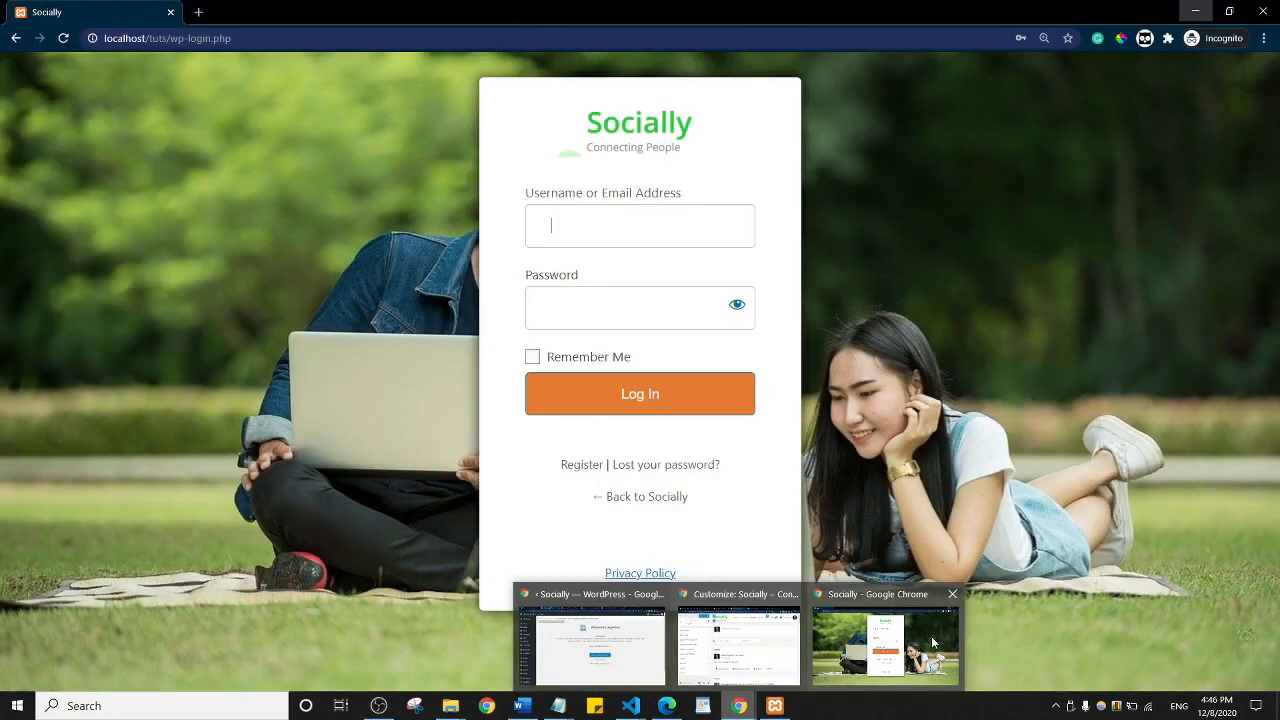
# Step: Load localhost/social/ in a new incognito tab and open its login page
pyautogui.click(931, 636)
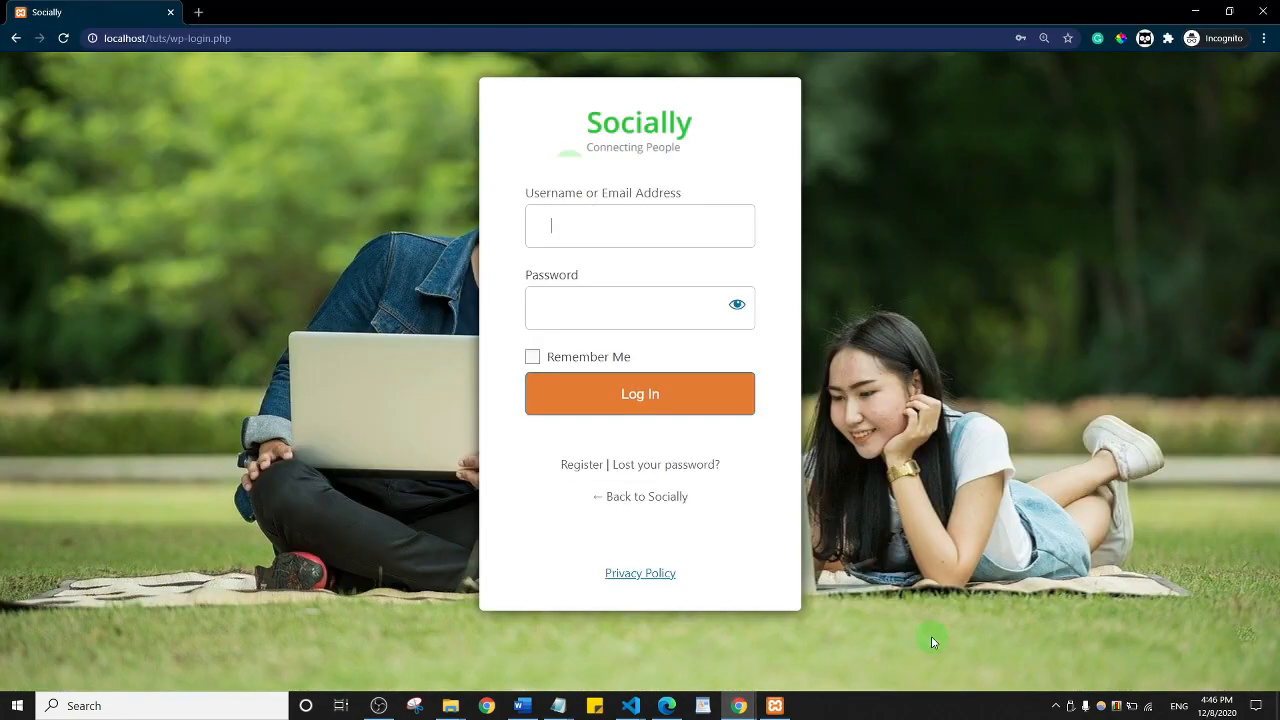
pyautogui.click(199, 13)
pyautogui.click(214, 36)
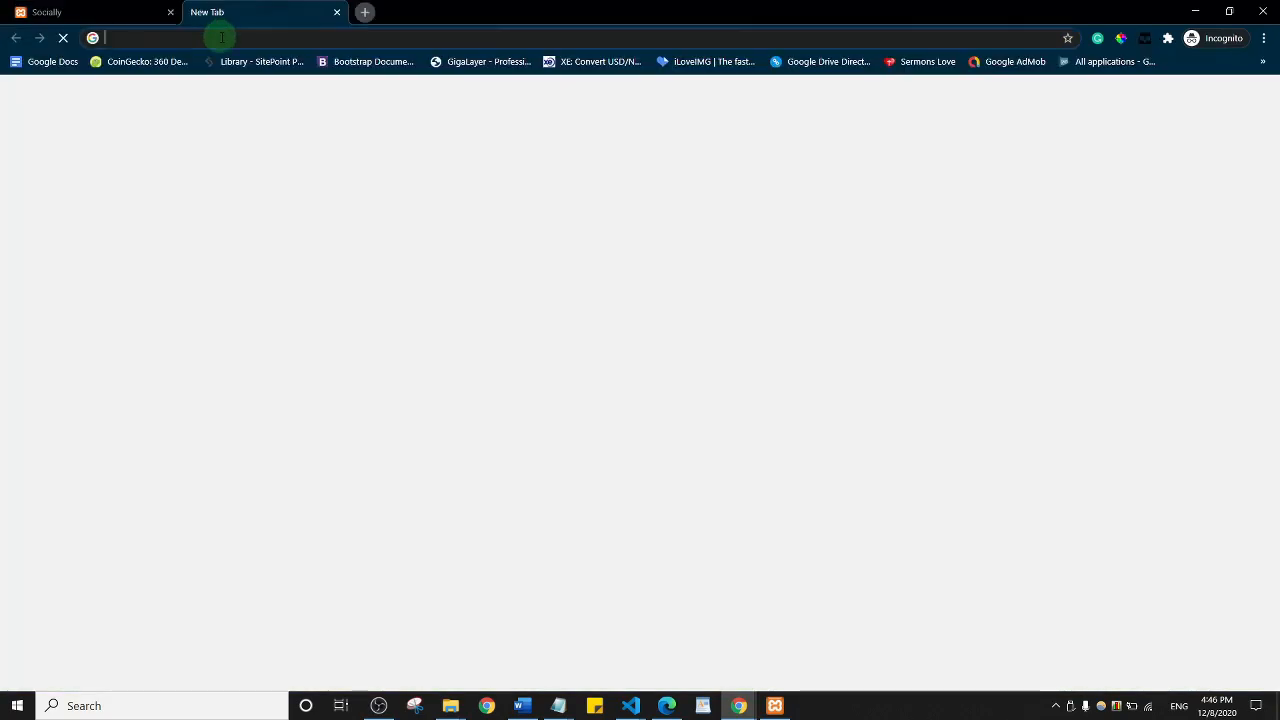
pyautogui.hotkey('ctrl', 'v')
pyautogui.press('Return')
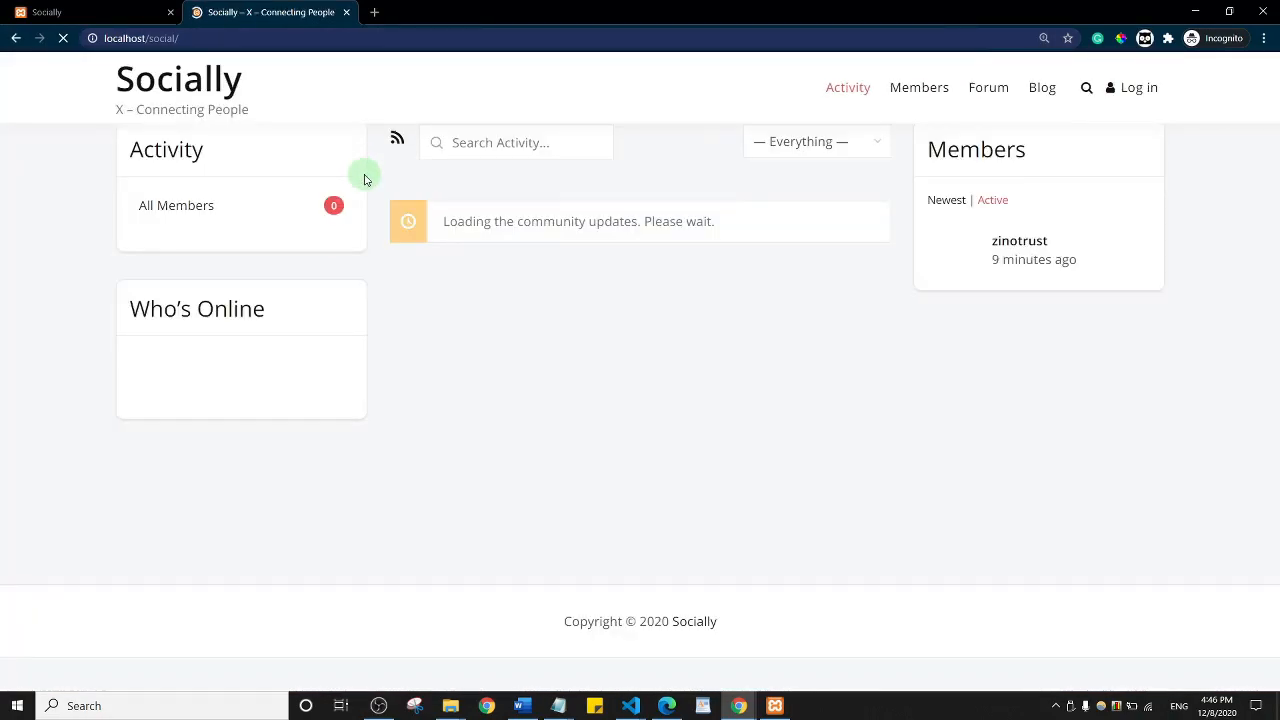
pyautogui.click(1130, 94)
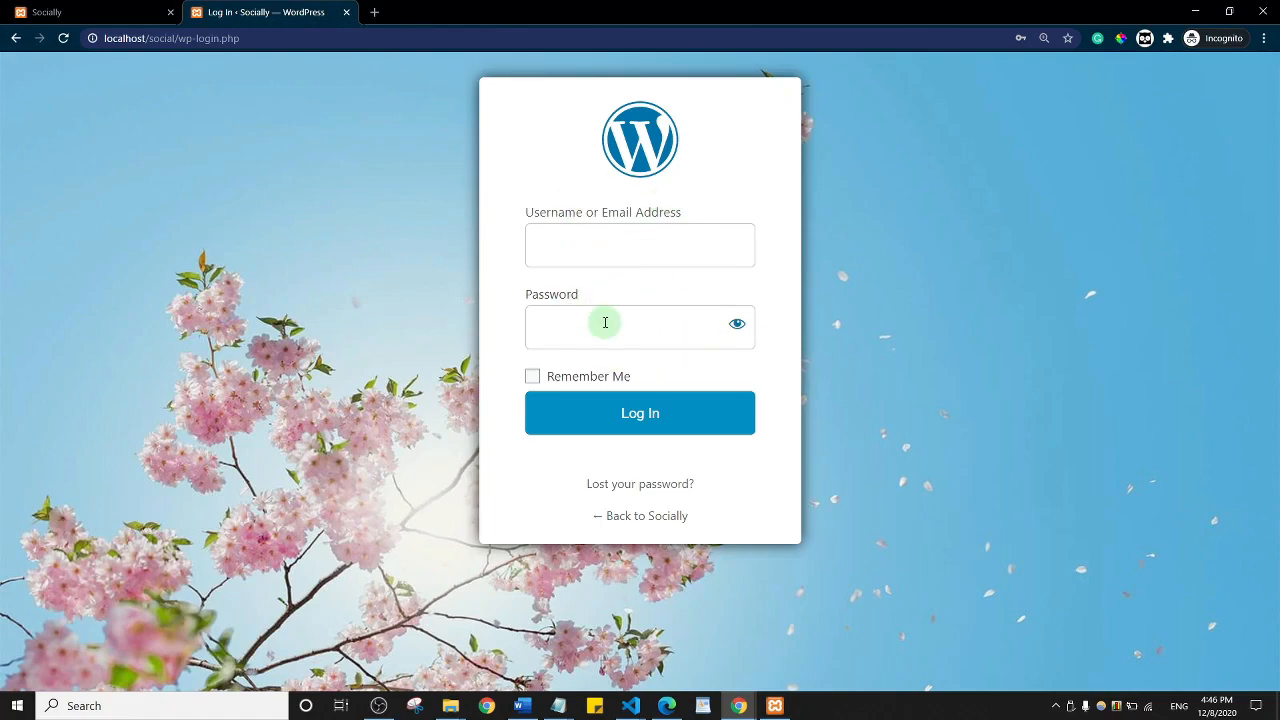
# Step: Switch back to the main Chrome window showing the LoginPress welcome screen
pyautogui.hotkey('alt', 'Tab')
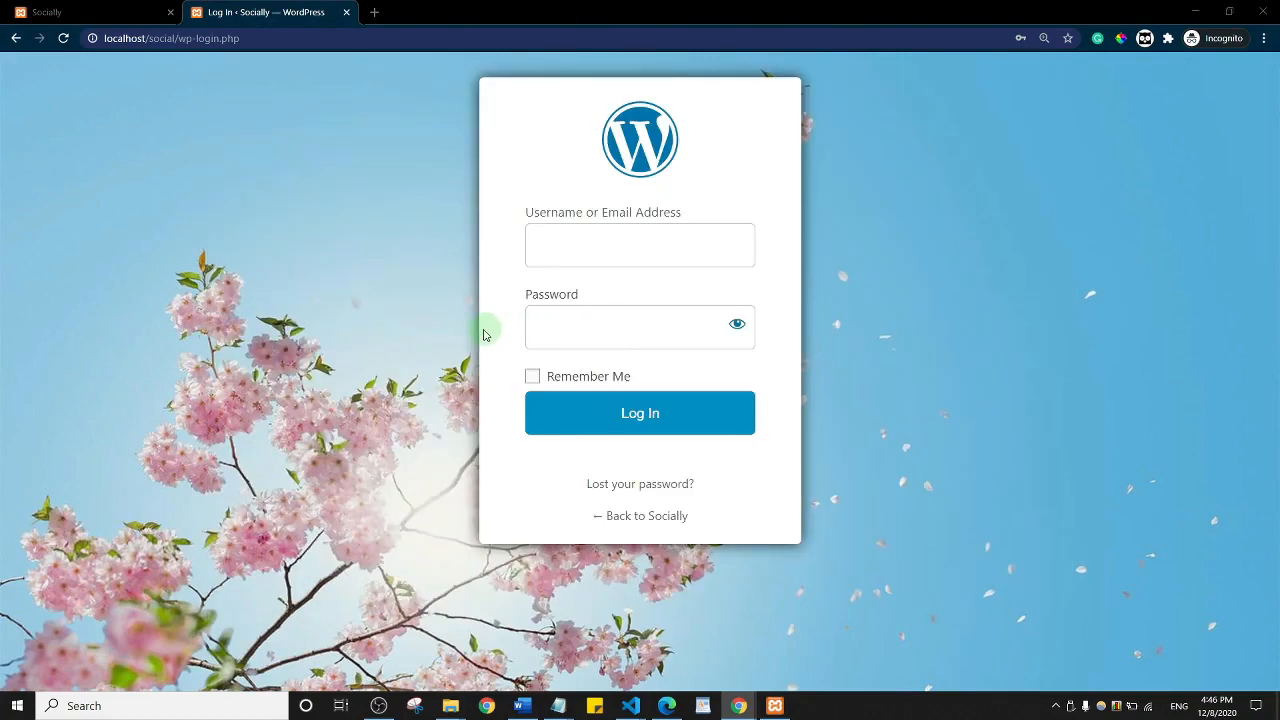
pyautogui.hotkey('alt', 'Tab')
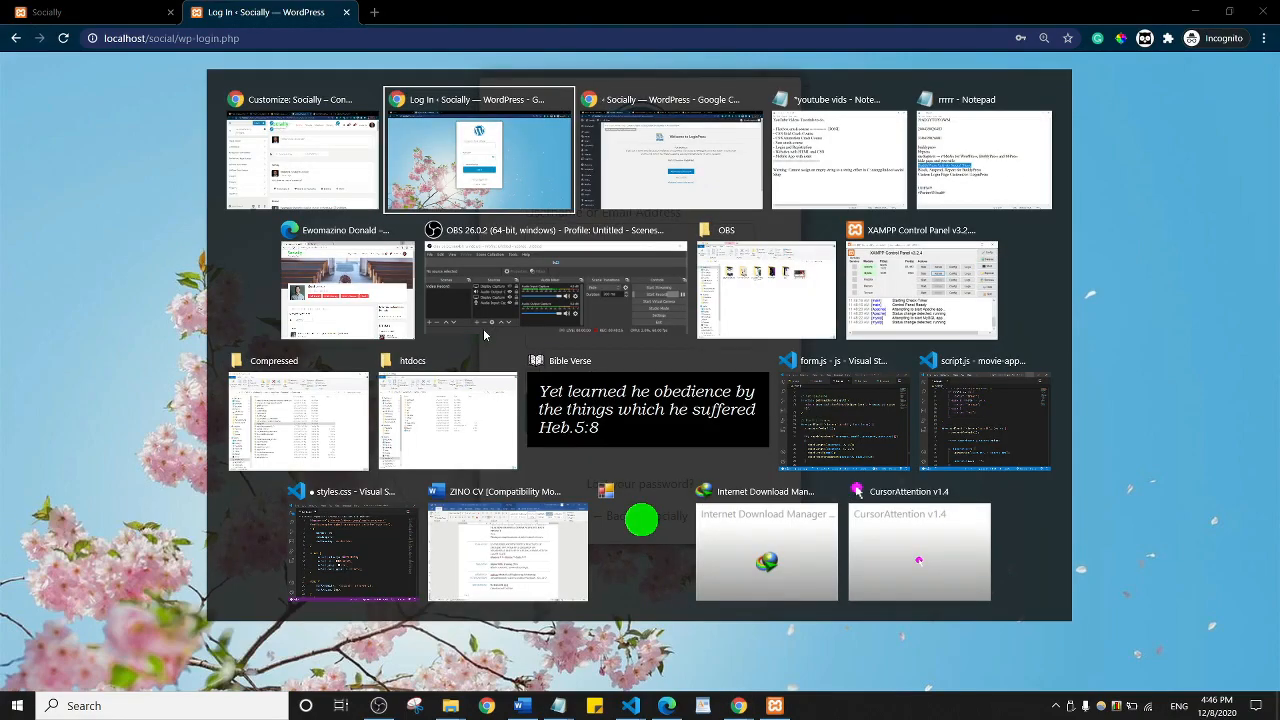
pyautogui.click(325, 149)
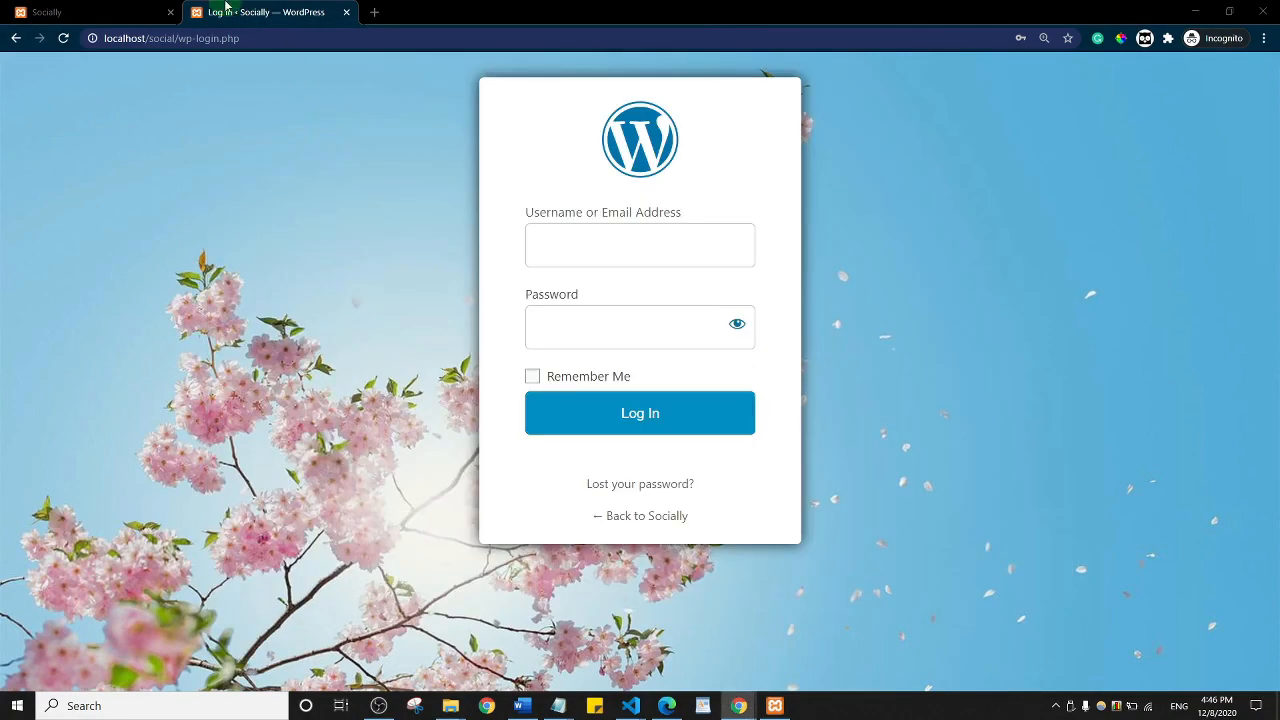
pyautogui.click(126, 9)
pyautogui.hotkey('alt', 'Tab')
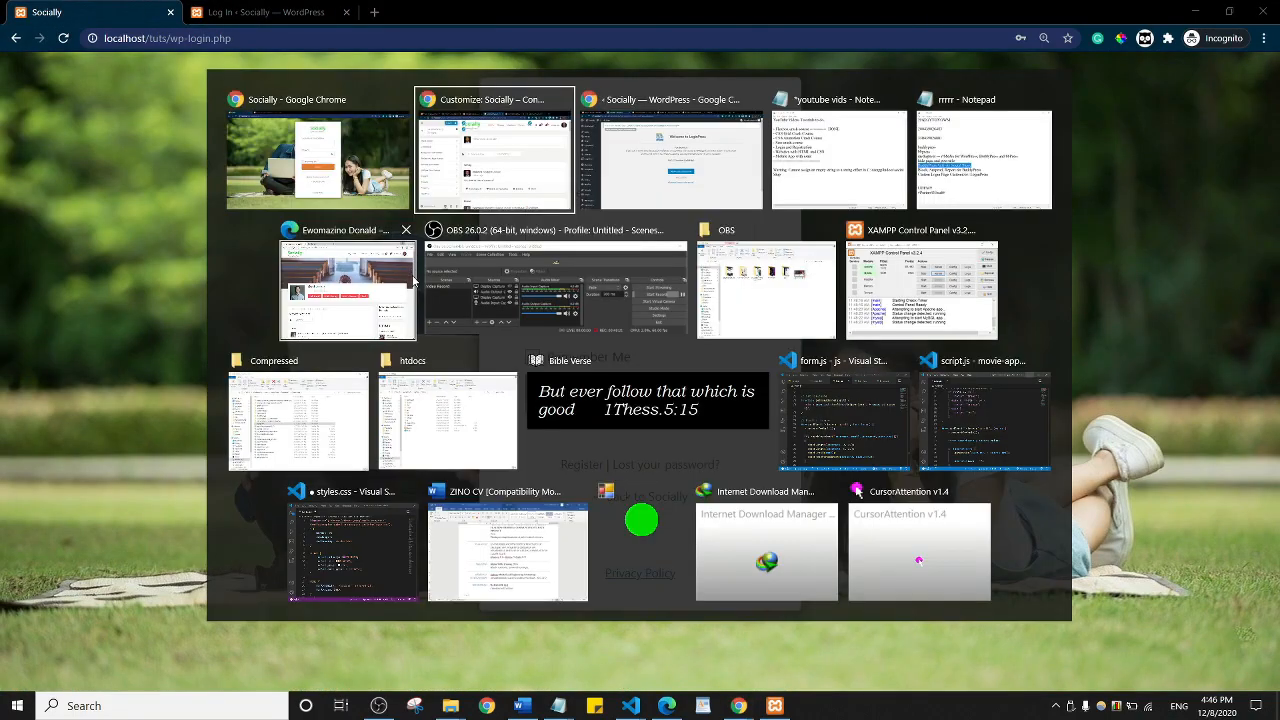
pyautogui.click(413, 281)
pyautogui.hotkey('alt', 'Tab')
pyautogui.hotkey('alt', 'Tab')
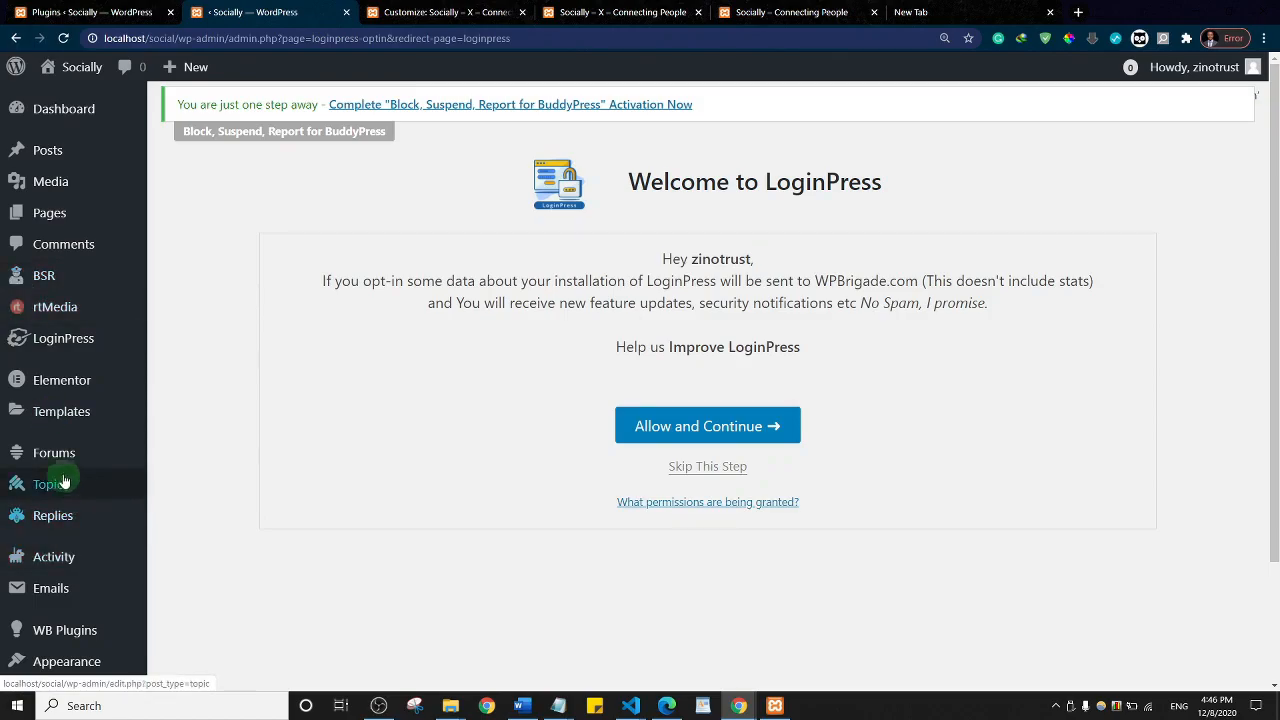
# Step: Deactivate LoginPress on the Plugins page, giving temporary deactivation as the reason
pyautogui.click(90, 12)
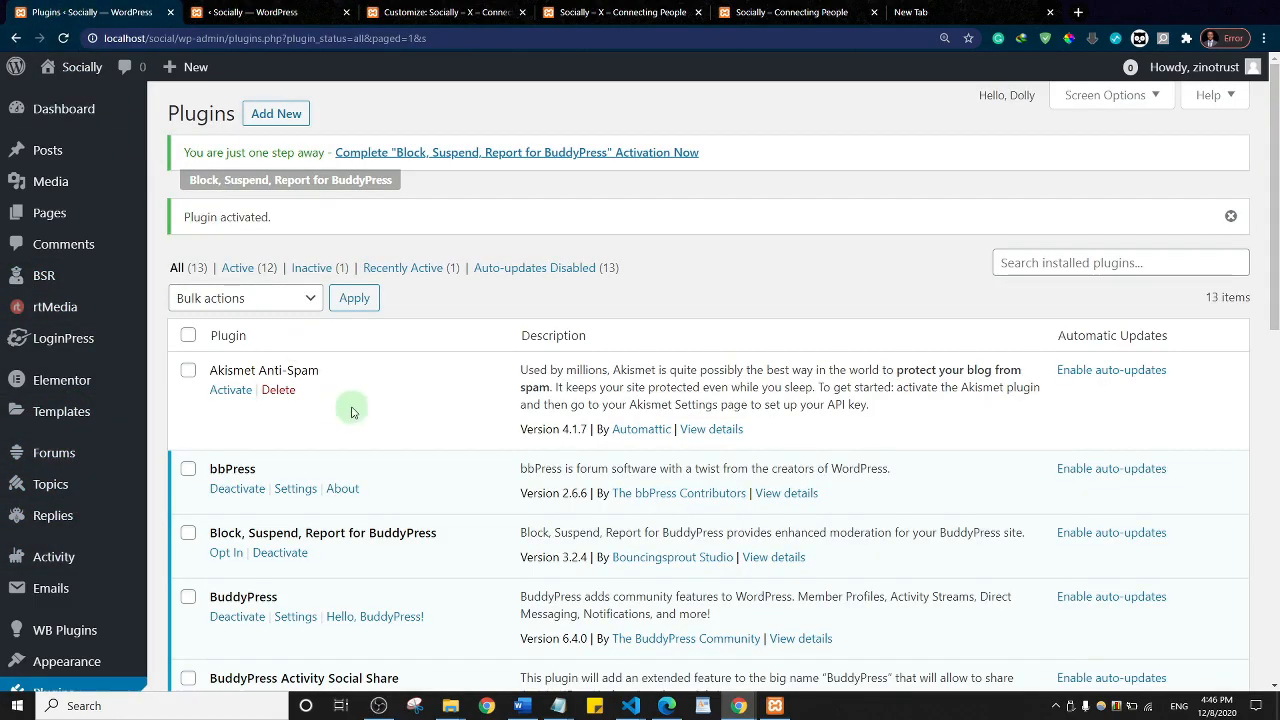
pyautogui.scroll(-10, 351, 410)
pyautogui.scroll(6, 351, 410)
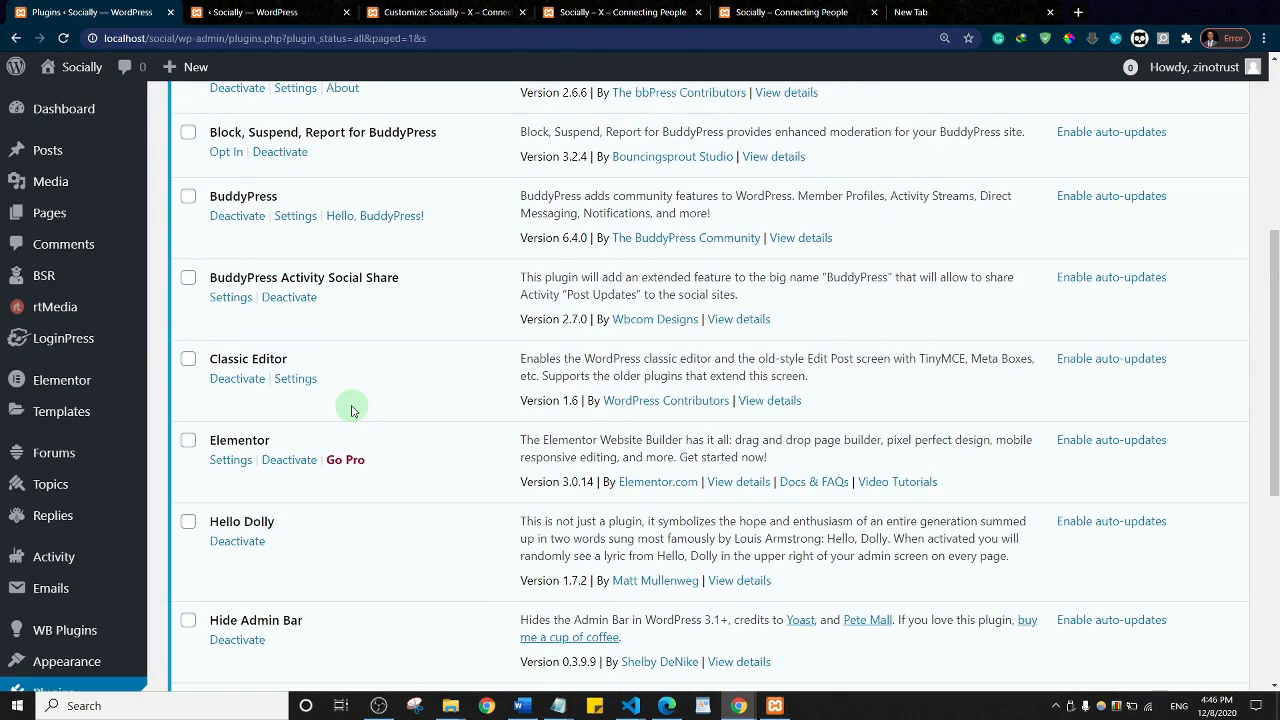
pyautogui.scroll(4, 298, 338)
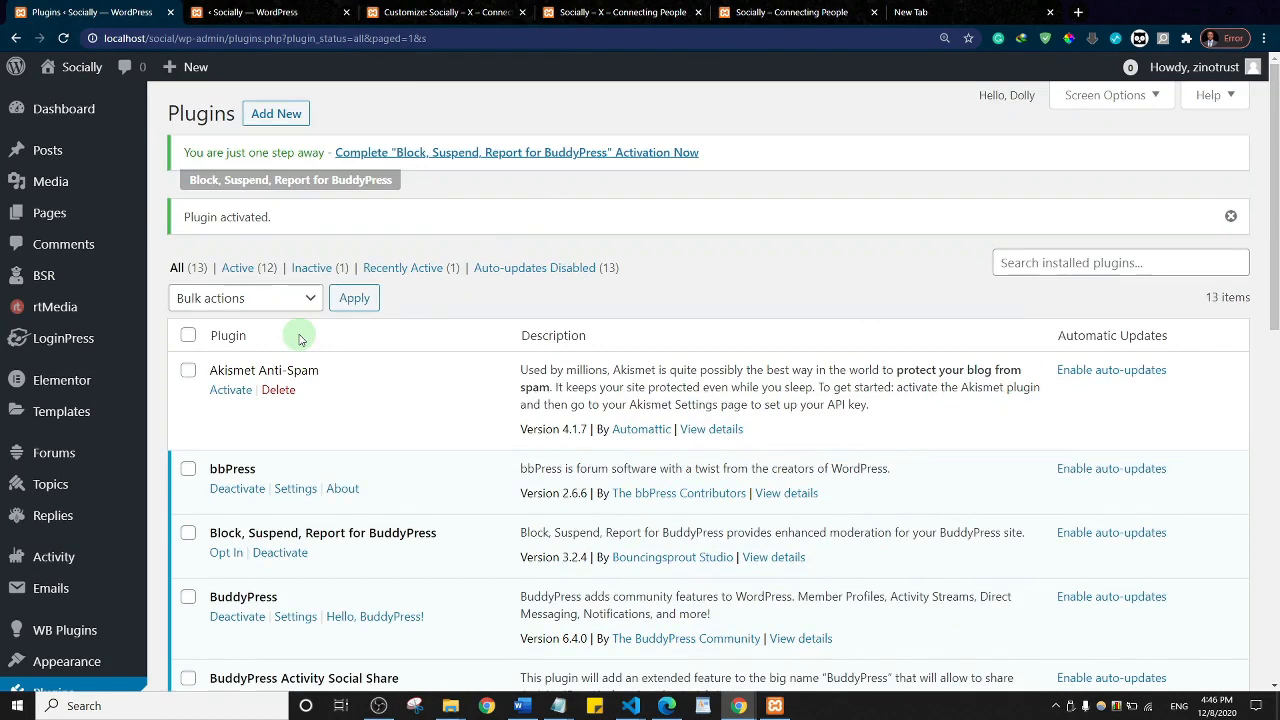
pyautogui.scroll(-8, 420, 331)
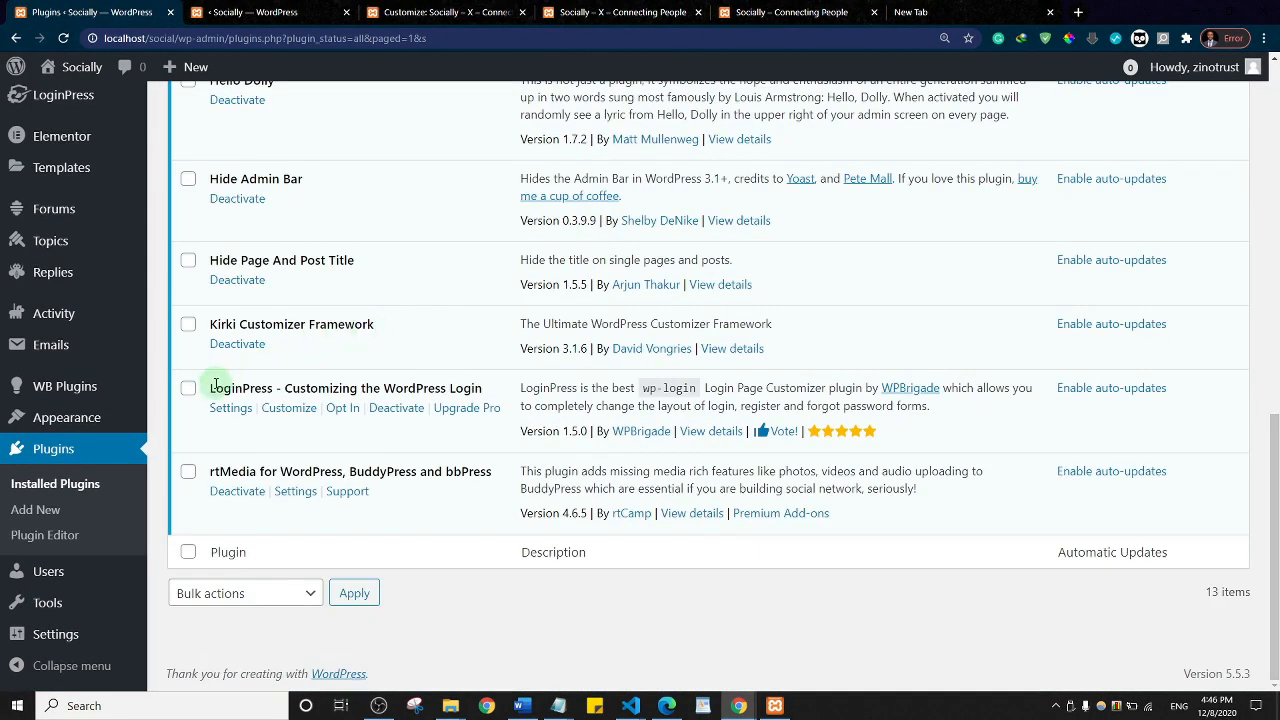
pyautogui.click(396, 408)
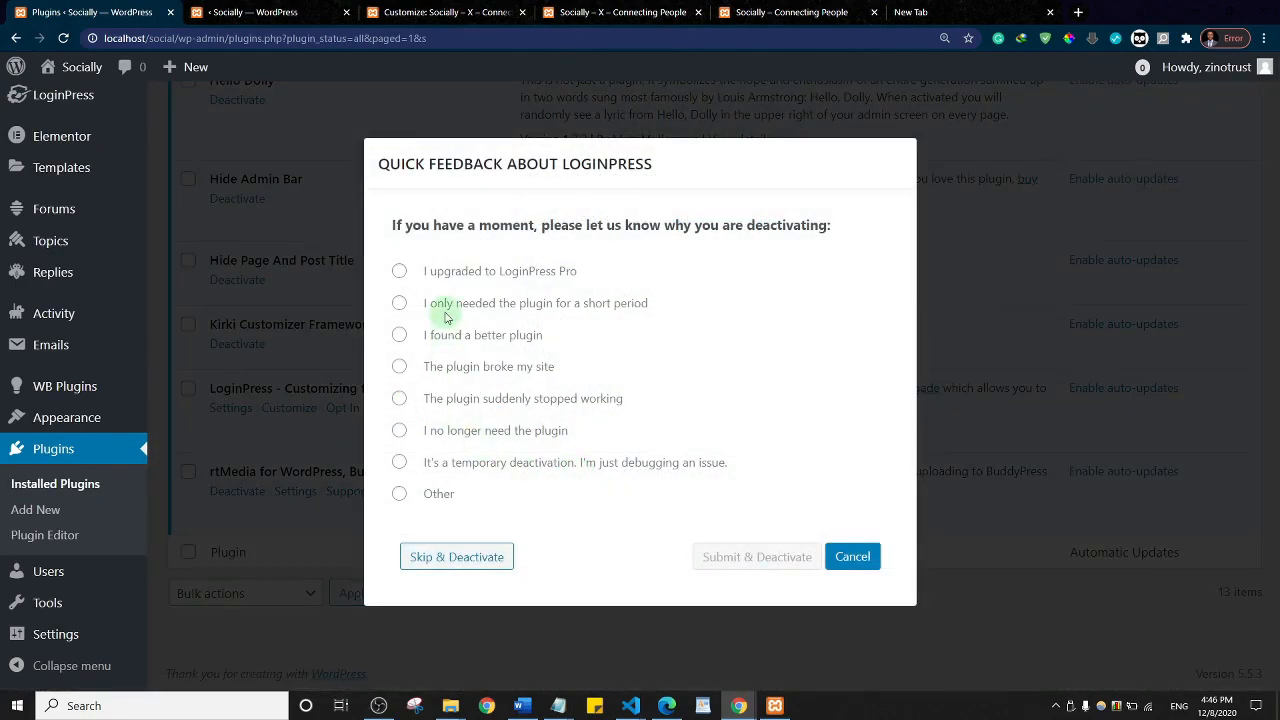
pyautogui.click(444, 469)
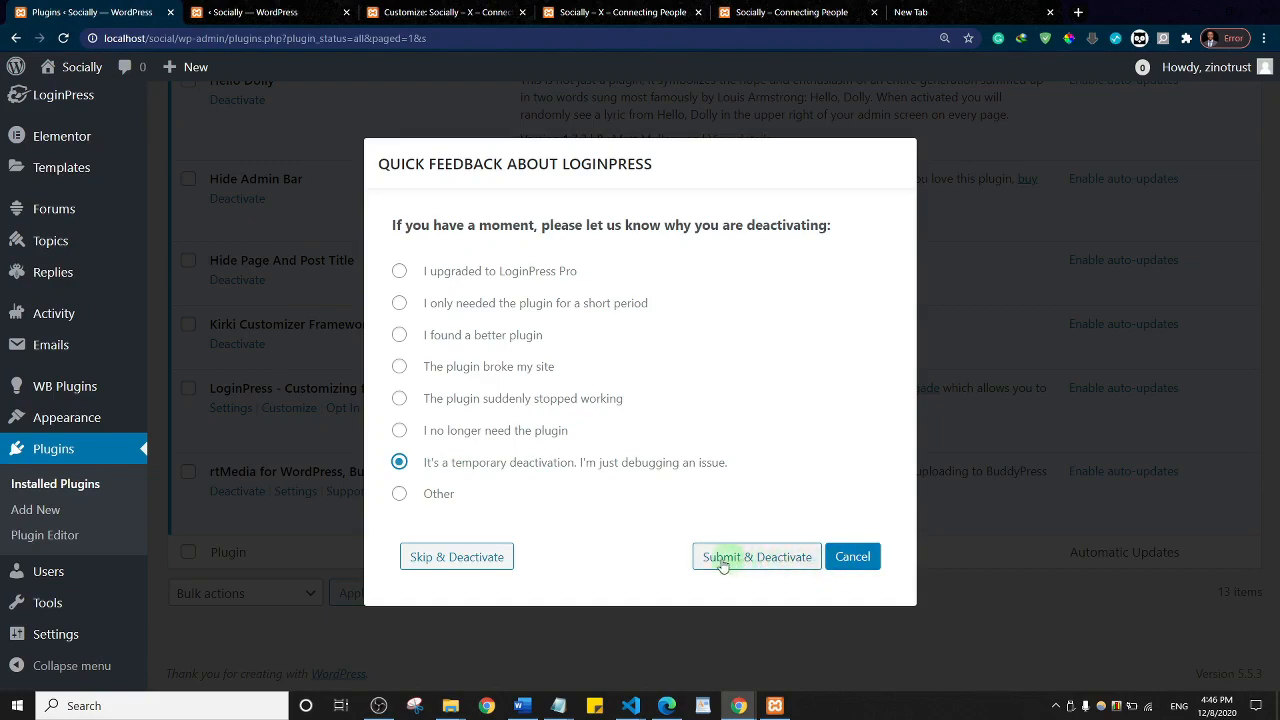
pyautogui.click(487, 557)
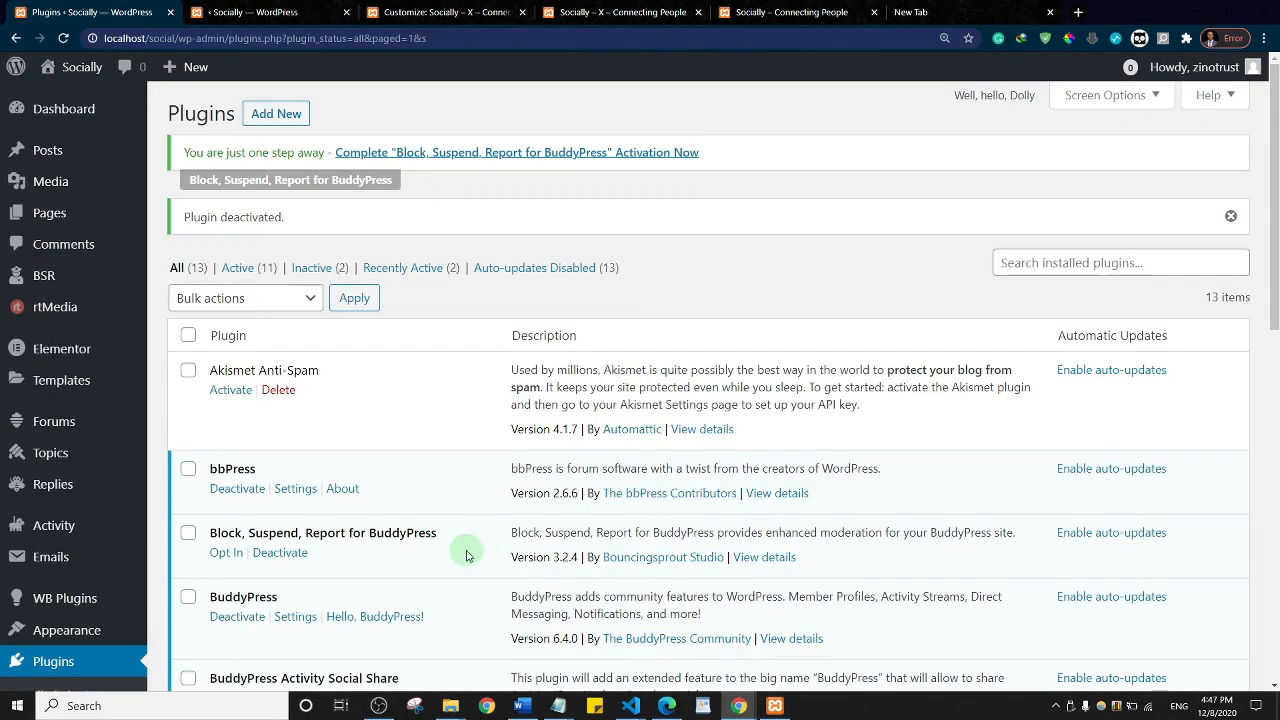
pyautogui.hotkey('alt', 'Tab')
pyautogui.hotkey('alt', 'Tab')
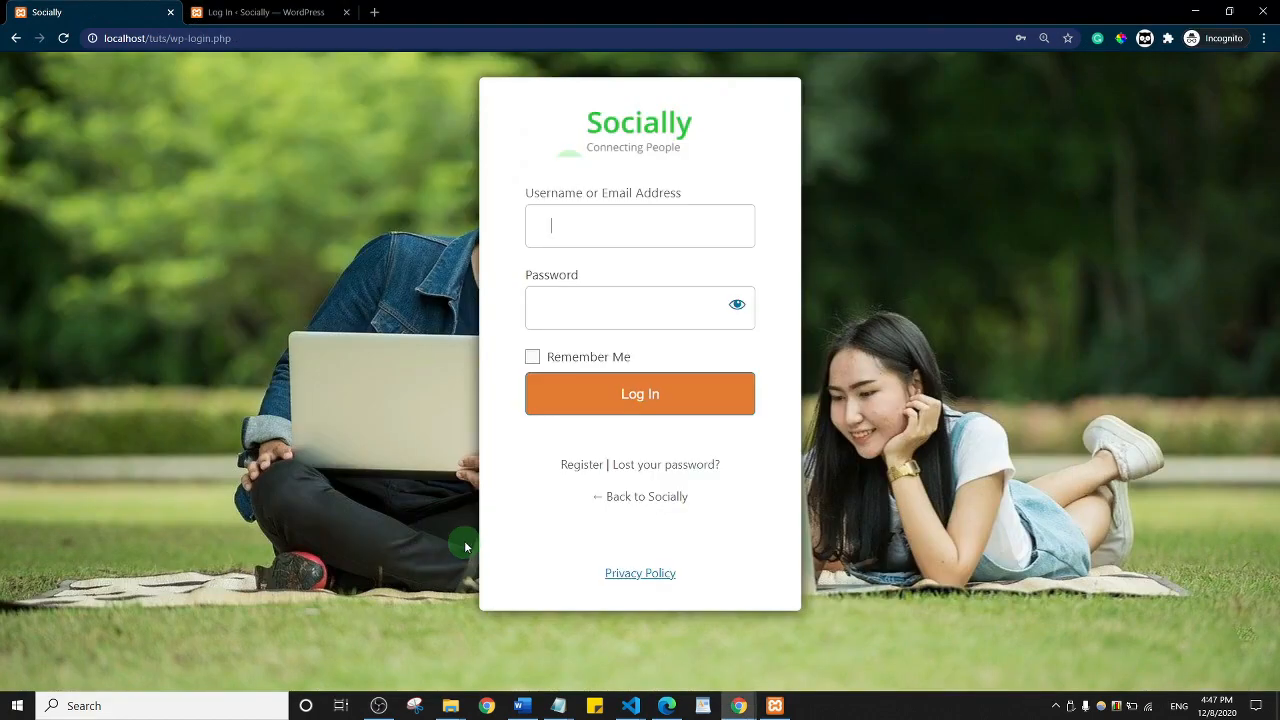
# Step: Reload the social site's login page, then return to the Plugins admin page
pyautogui.click(296, 7)
pyautogui.click(63, 38)
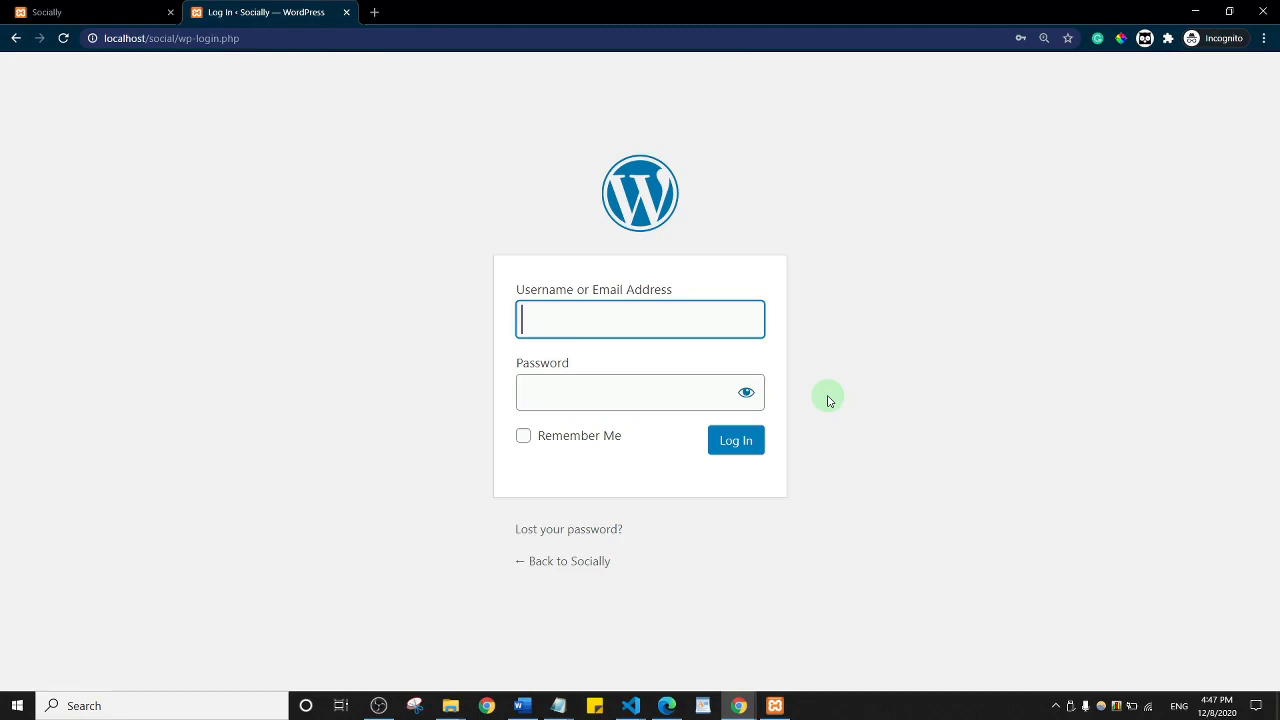
pyautogui.click(594, 247)
pyautogui.hotkey('alt', 'Tab')
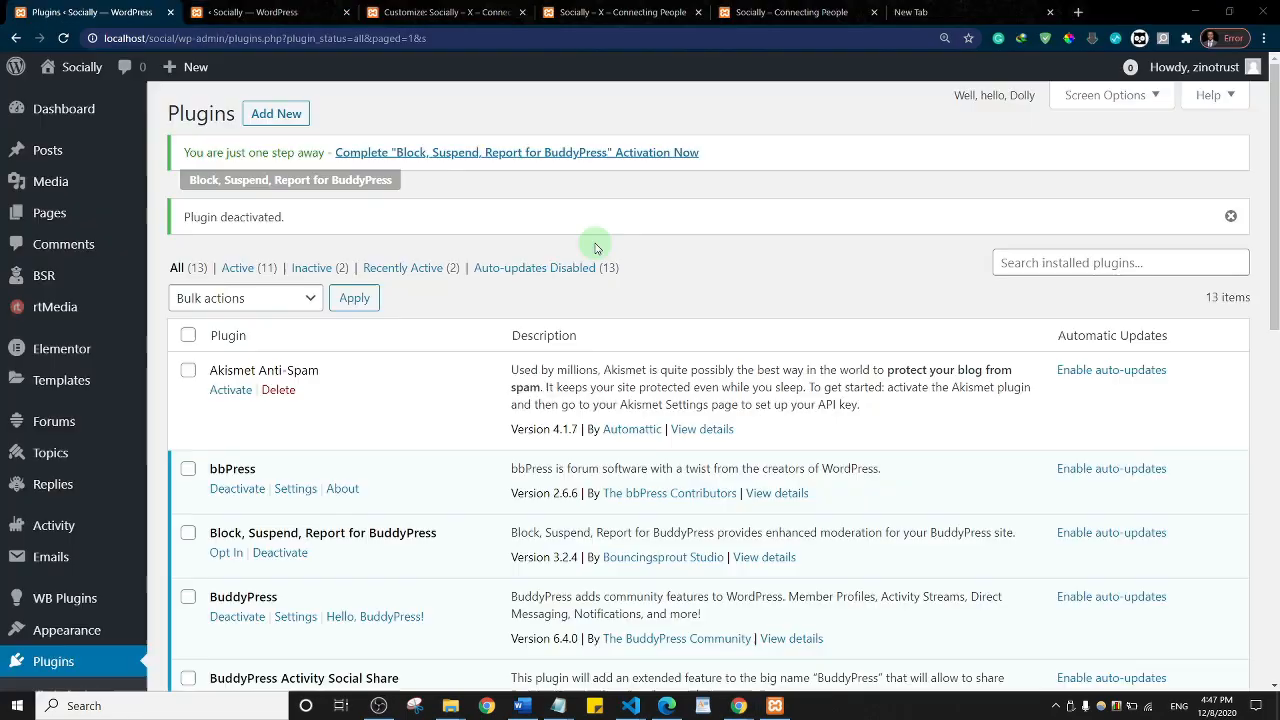
pyautogui.scroll(-10, 422, 422)
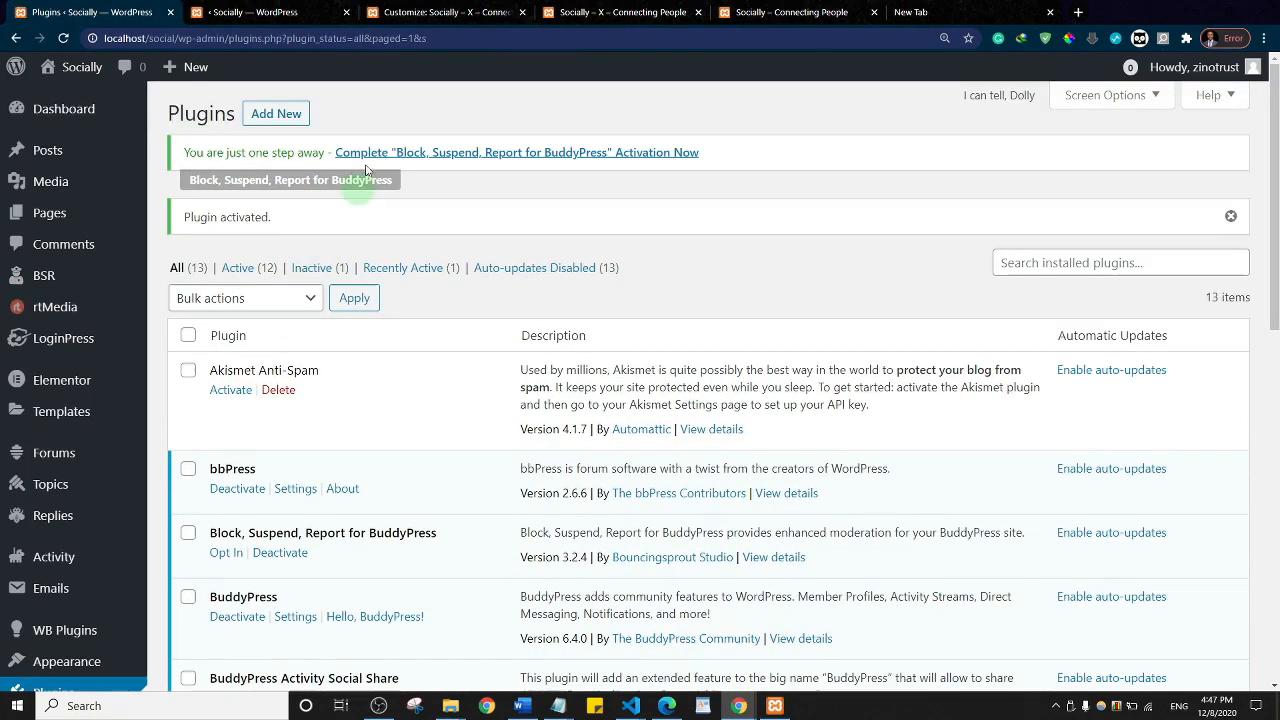
# Step: Open the LoginPress Customizer in a new tab, close the old one, and skip the opt-in
pyautogui.moveTo(62, 341)
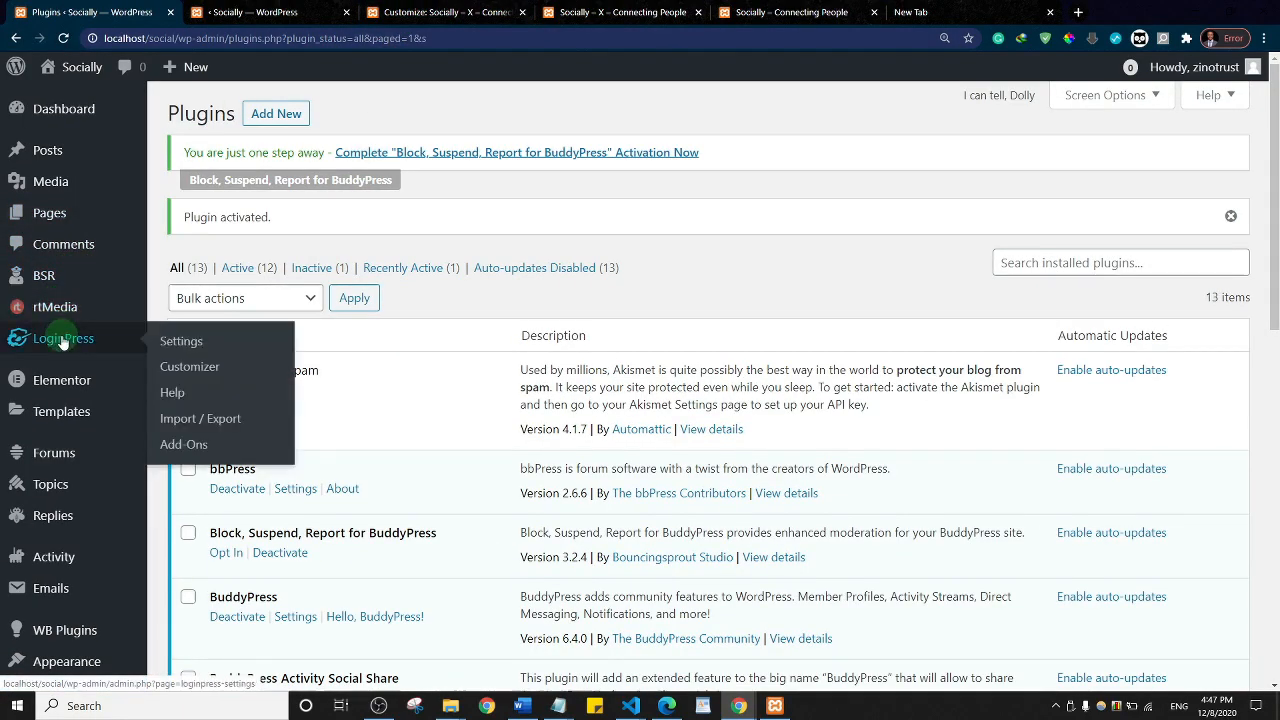
pyautogui.rightClick(203, 366)
pyautogui.click(212, 376)
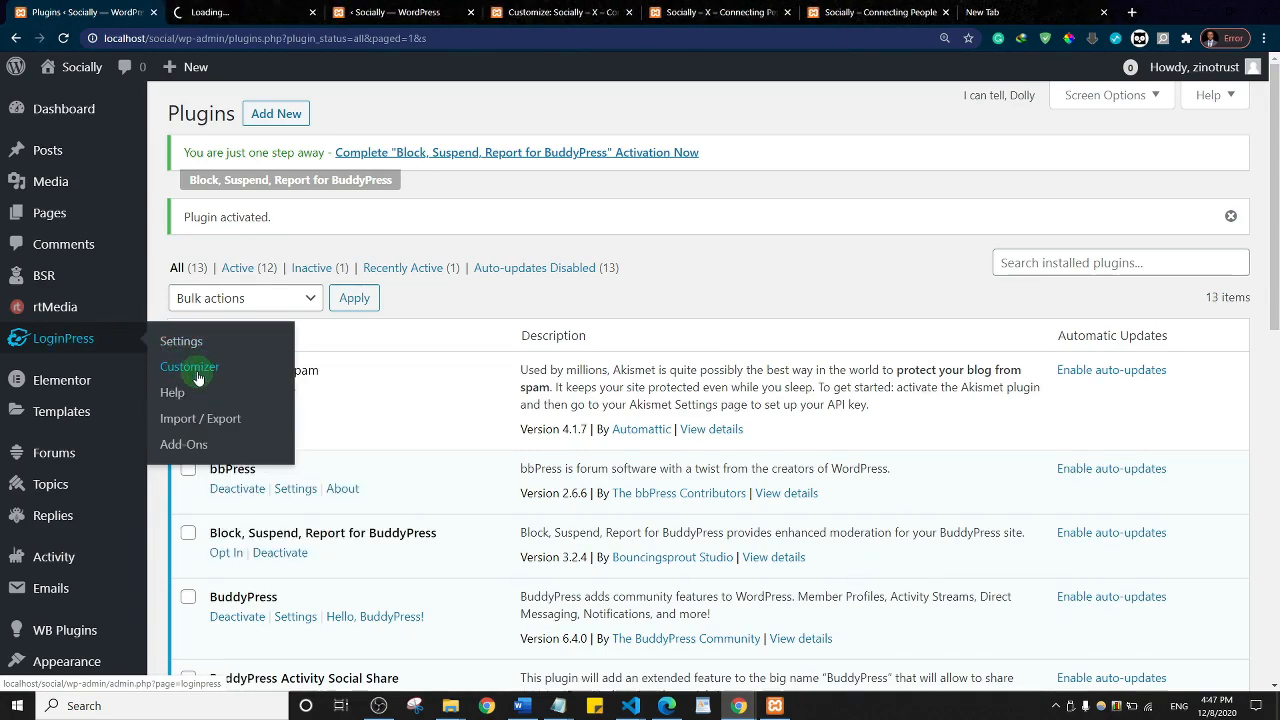
pyautogui.click(585, 10)
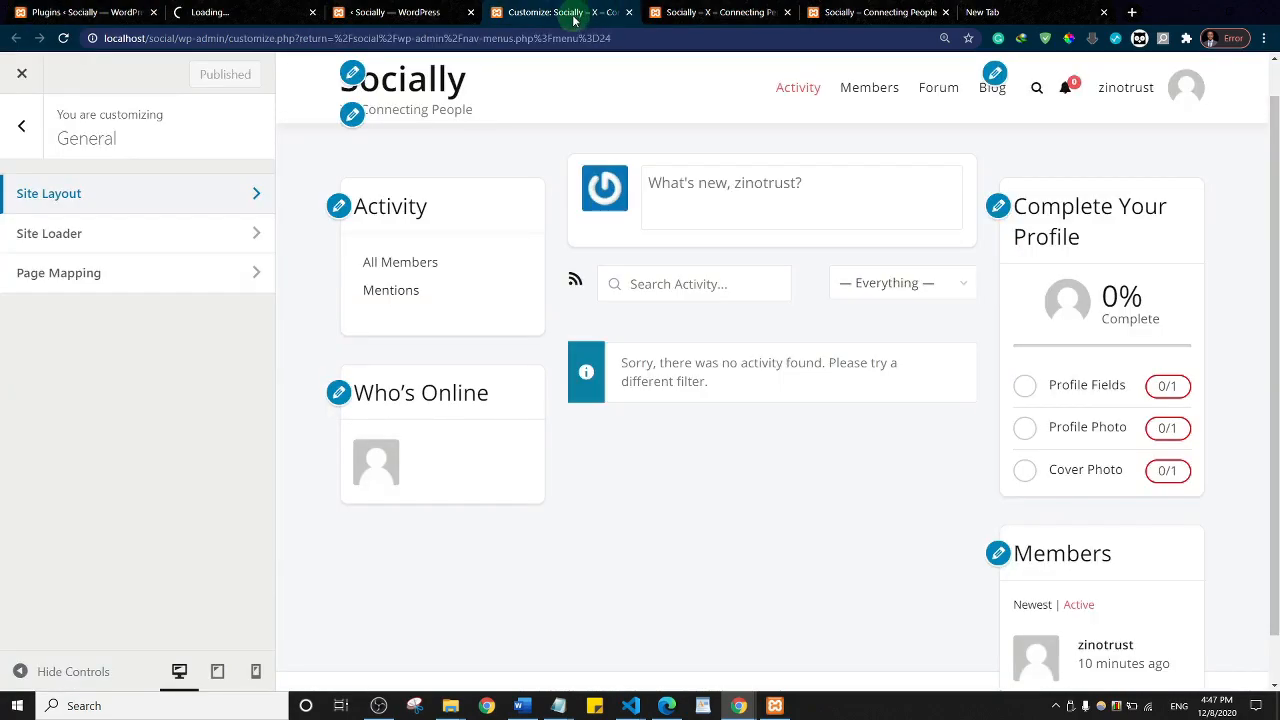
pyautogui.click(628, 14)
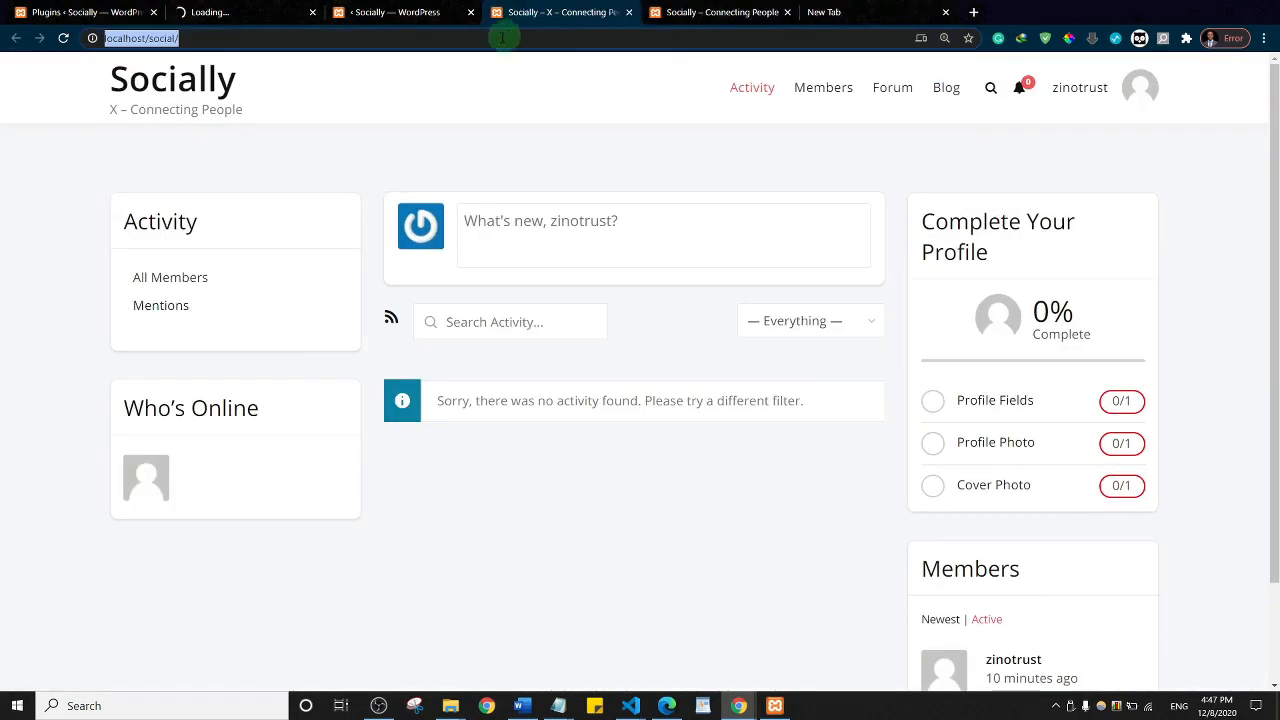
pyautogui.click(218, 10)
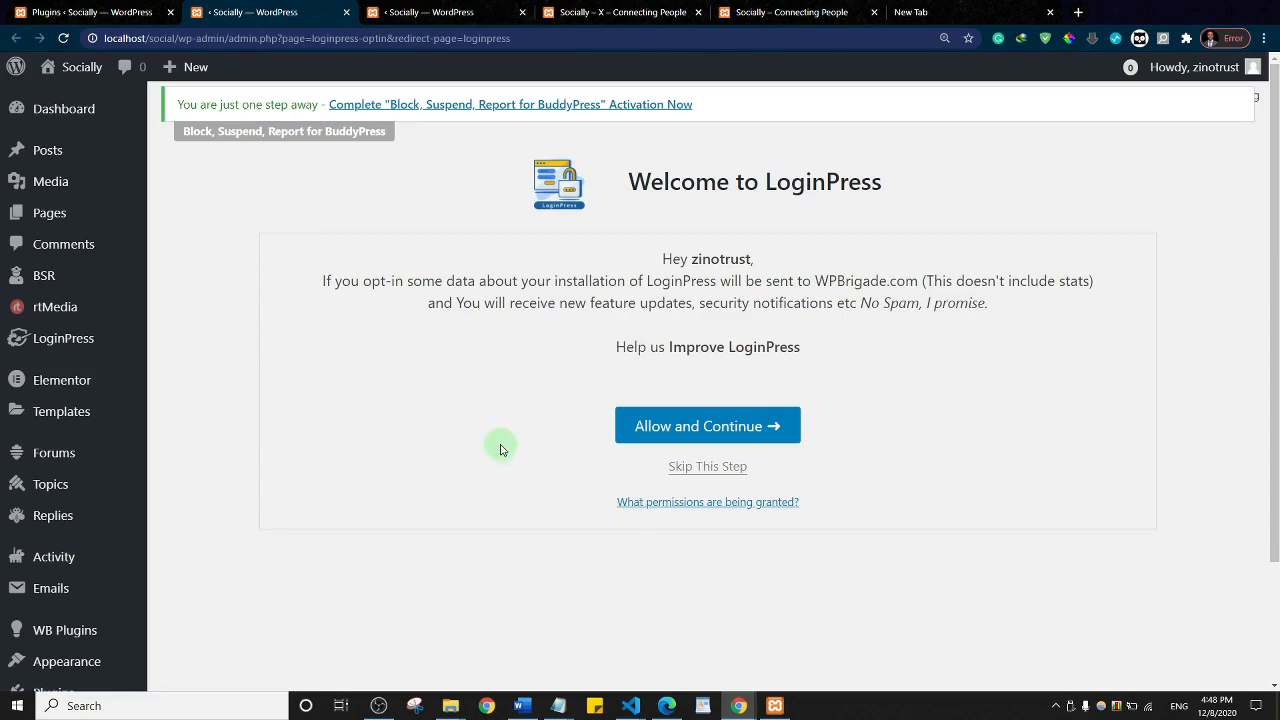
pyautogui.click(703, 470)
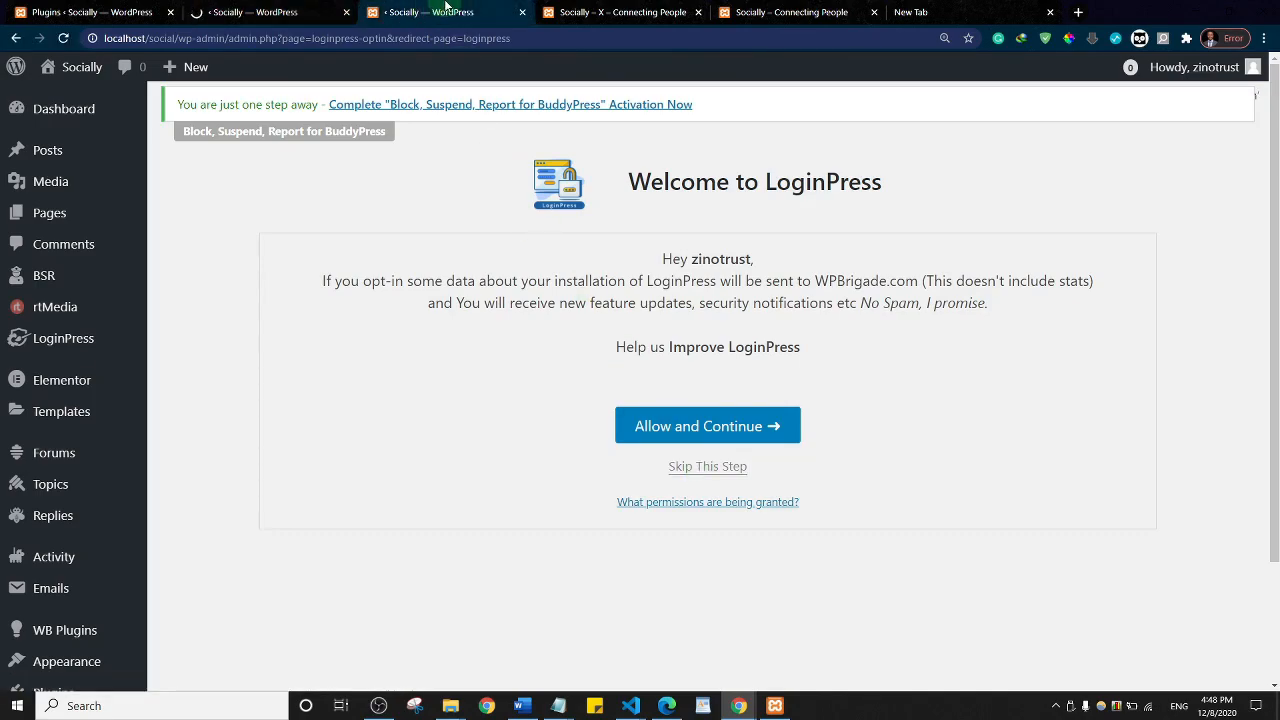
pyautogui.click(240, 7)
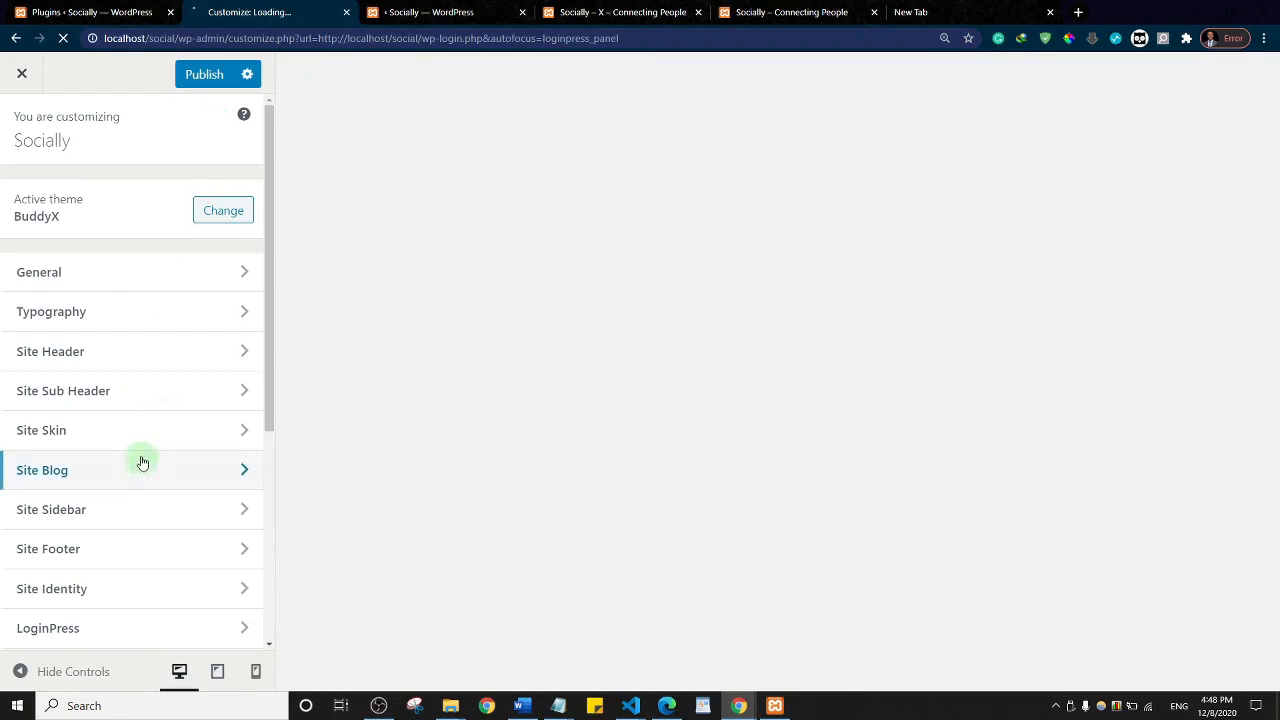
# Step: Open the LoginPress Logo section, briefly hiding and then restoring the logo
pyautogui.click(88, 630)
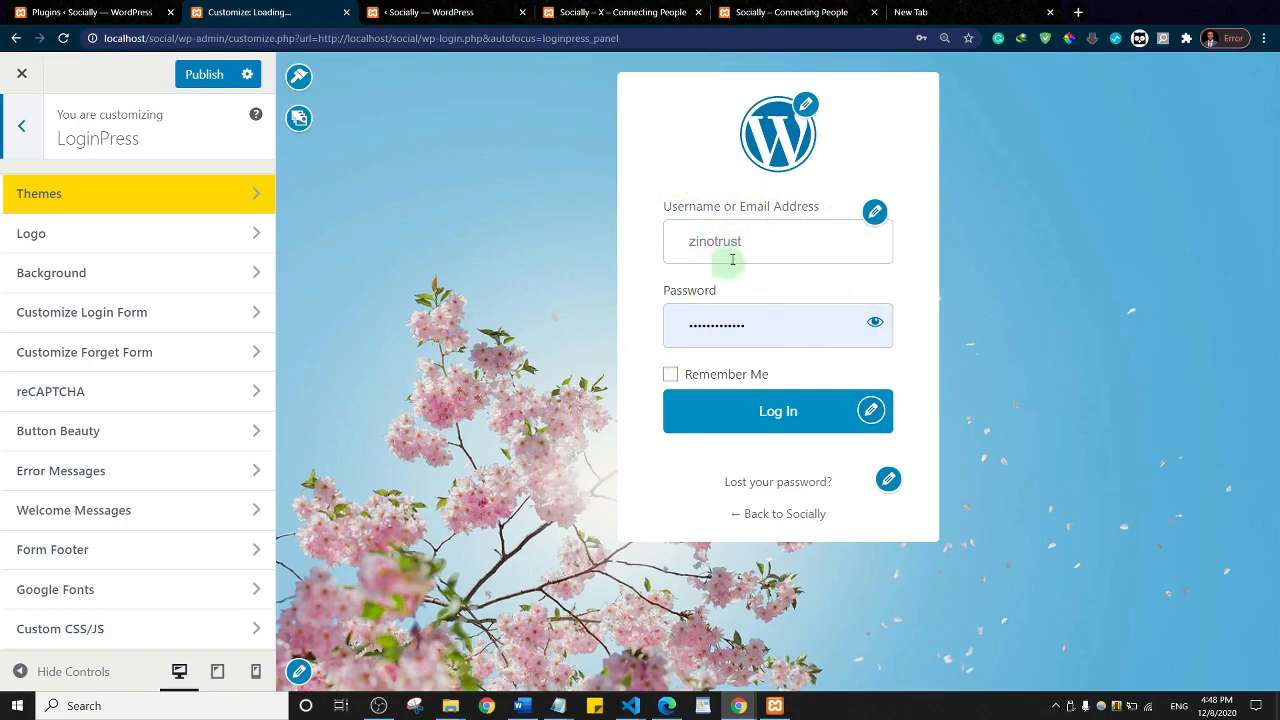
pyautogui.click(64, 238)
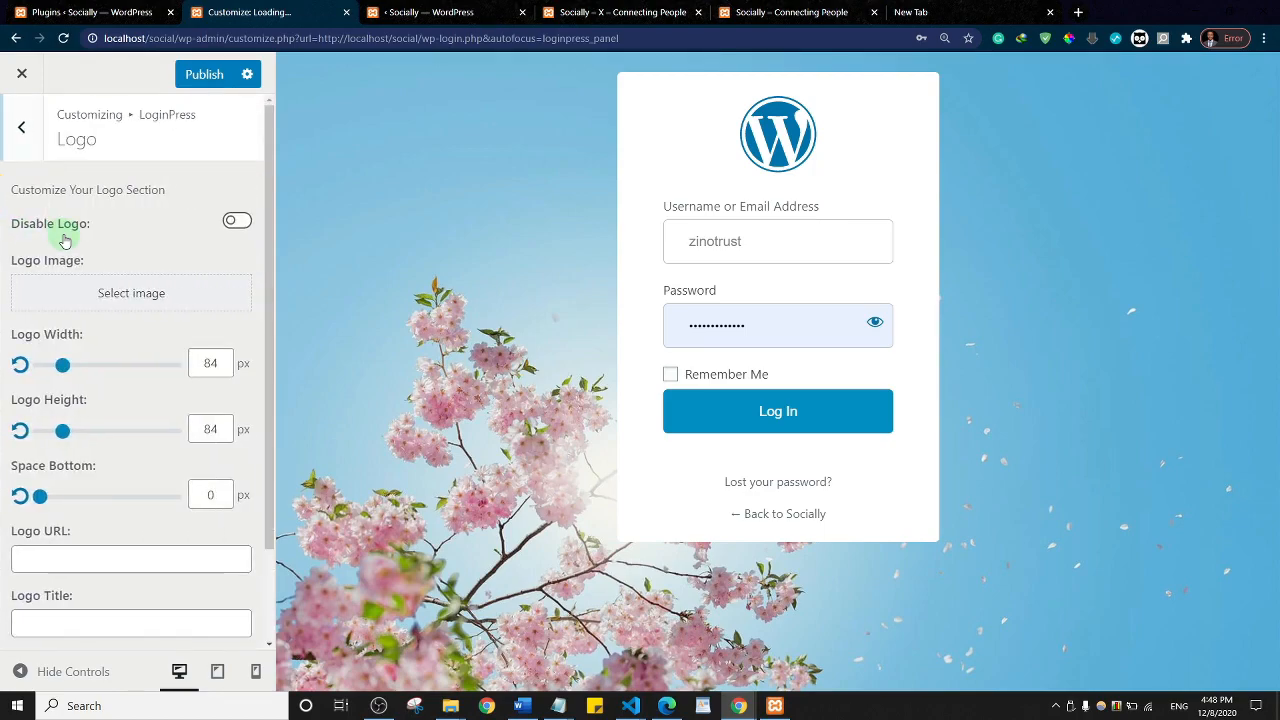
pyautogui.click(237, 223)
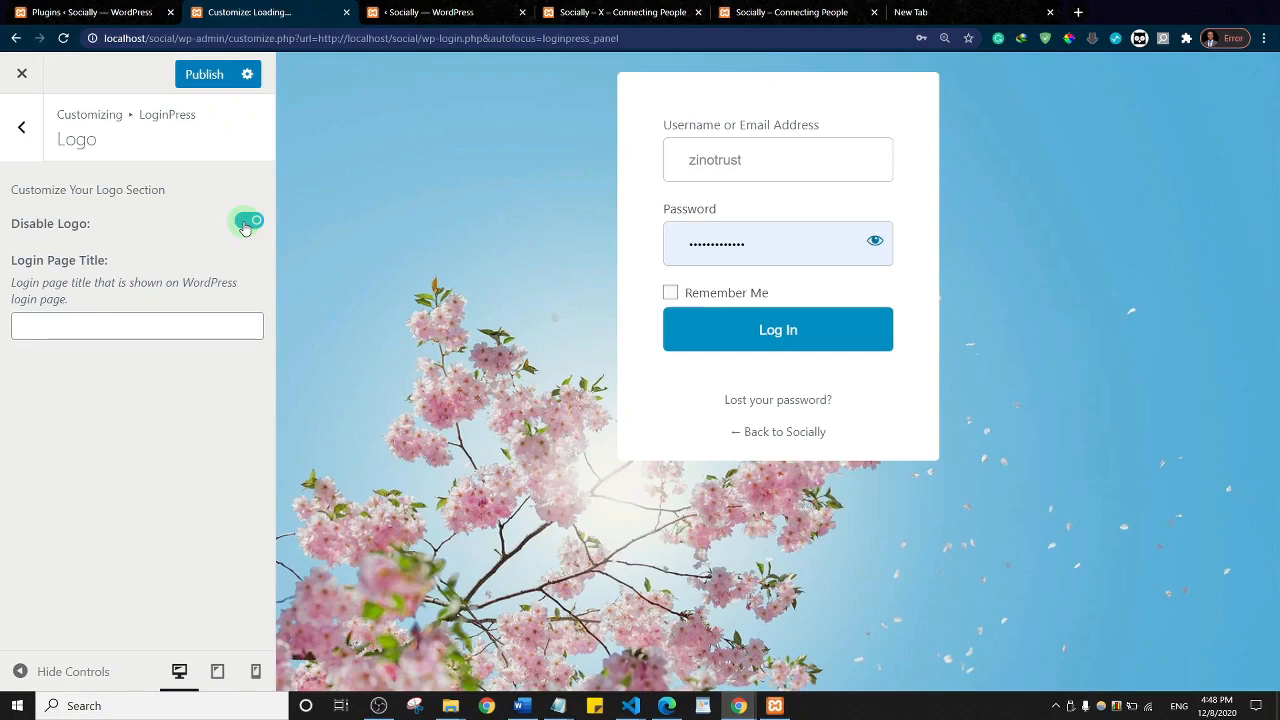
pyautogui.click(245, 224)
# Step: Upload 'logo social' from the Desktop and set it as the login logo
pyautogui.click(125, 294)
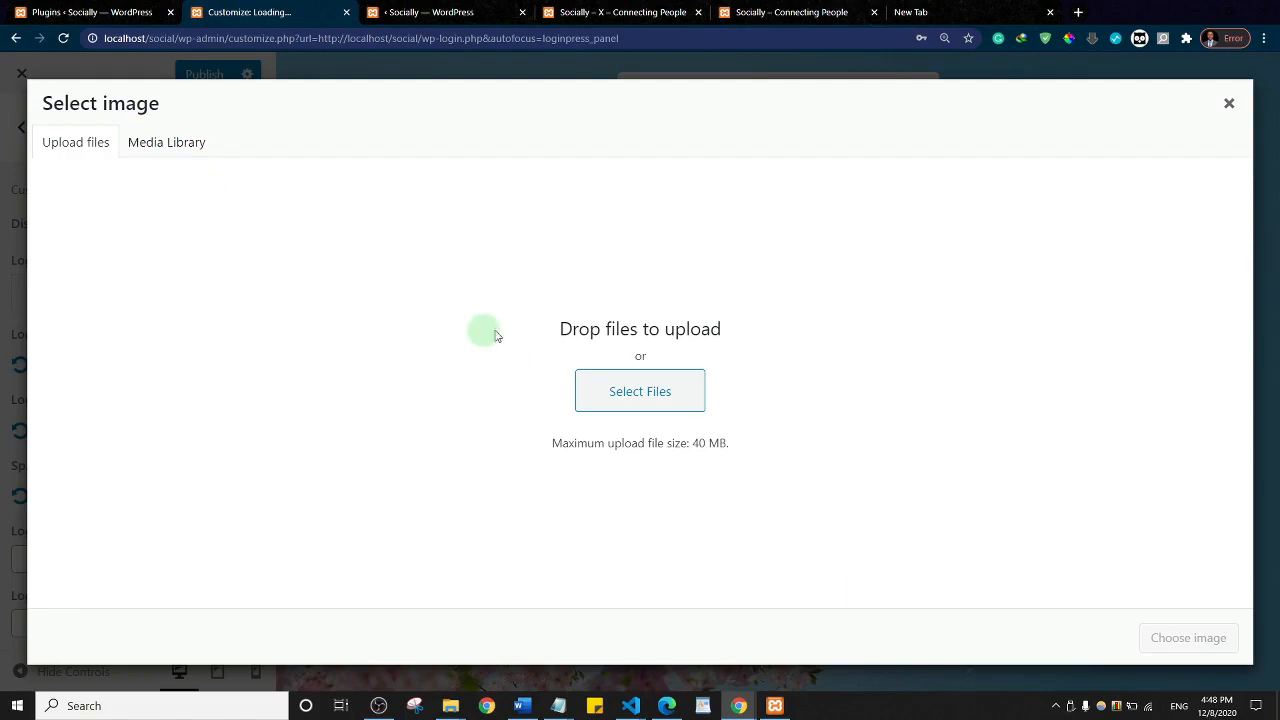
pyautogui.click(606, 389)
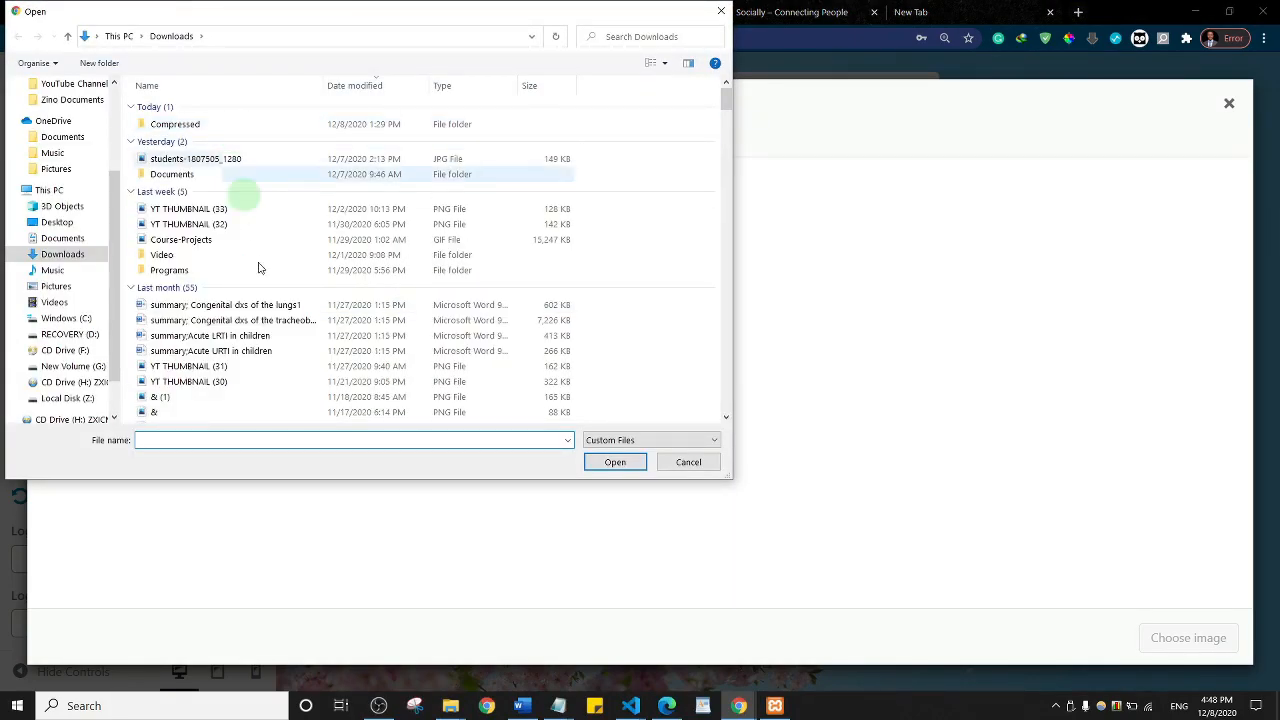
pyautogui.click(57, 222)
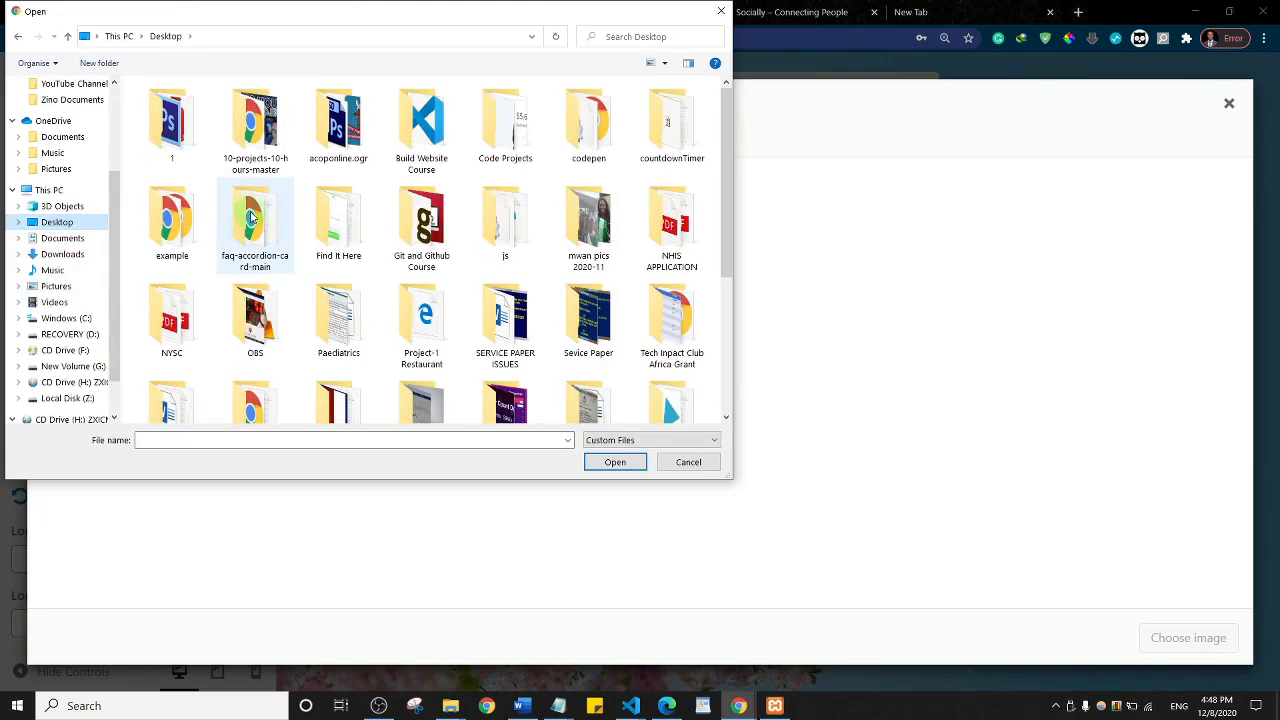
pyautogui.click(252, 217)
pyautogui.press('l')
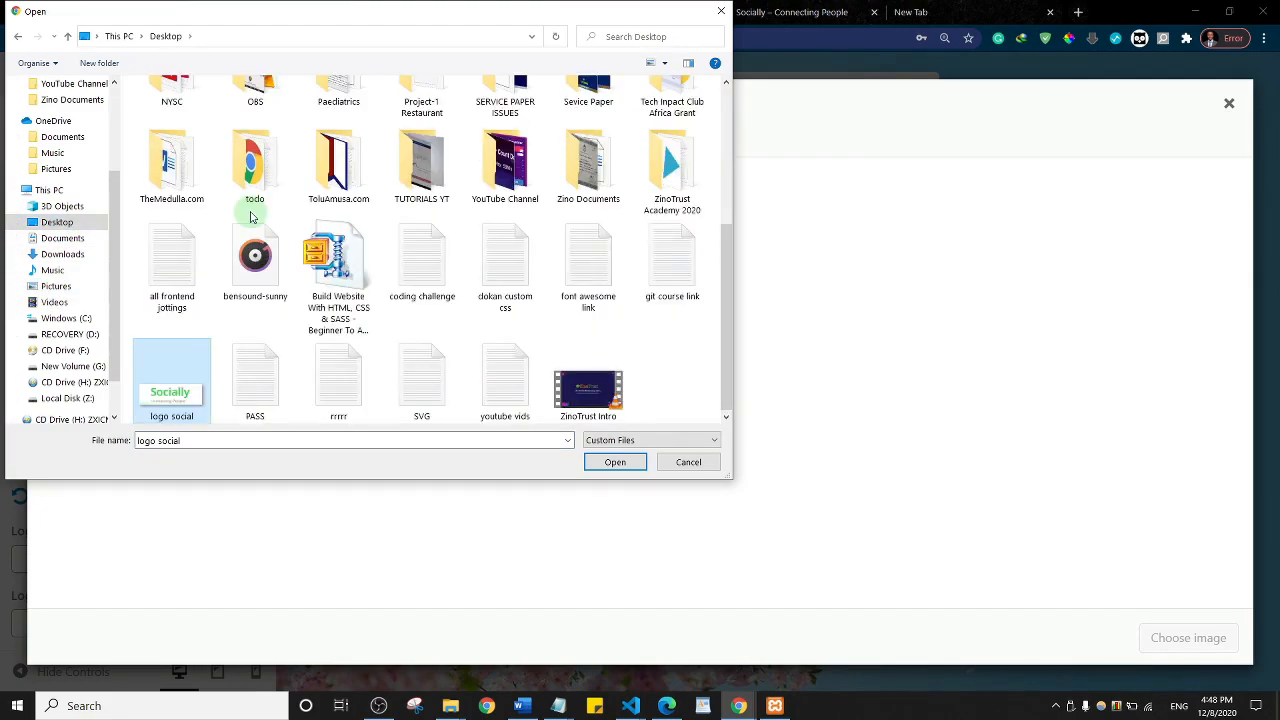
pyautogui.click(615, 462)
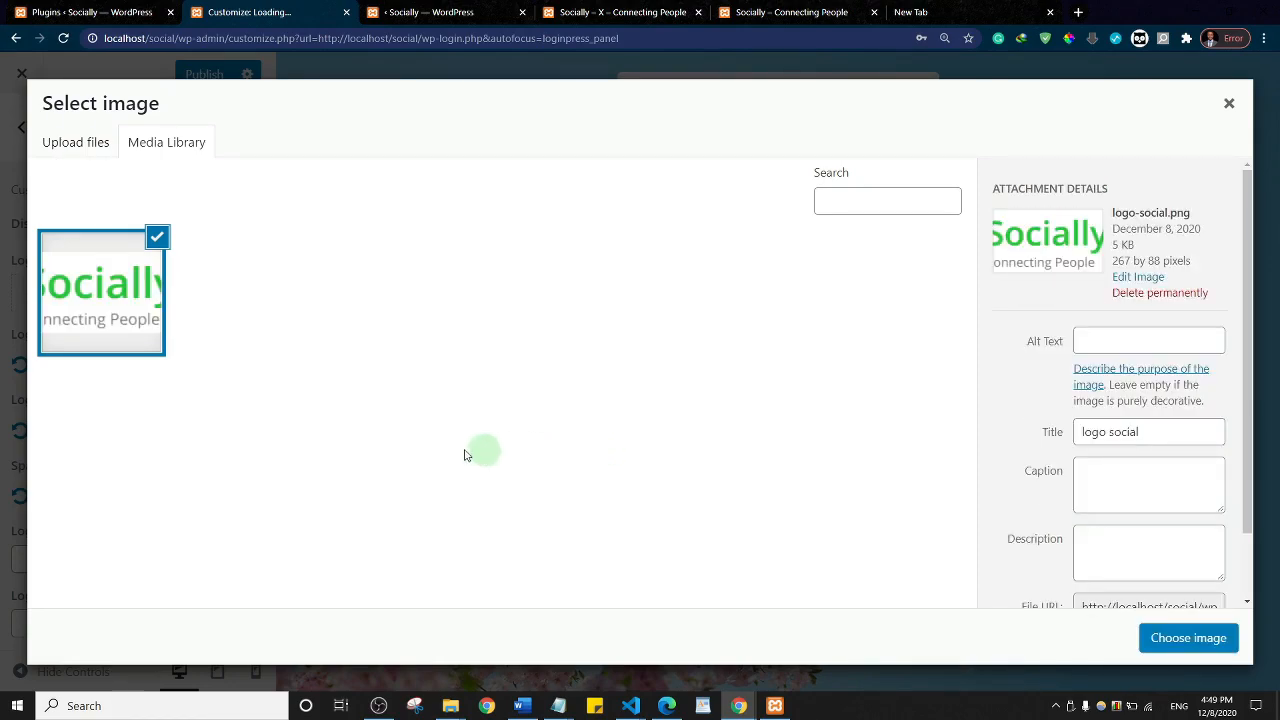
pyautogui.click(1188, 638)
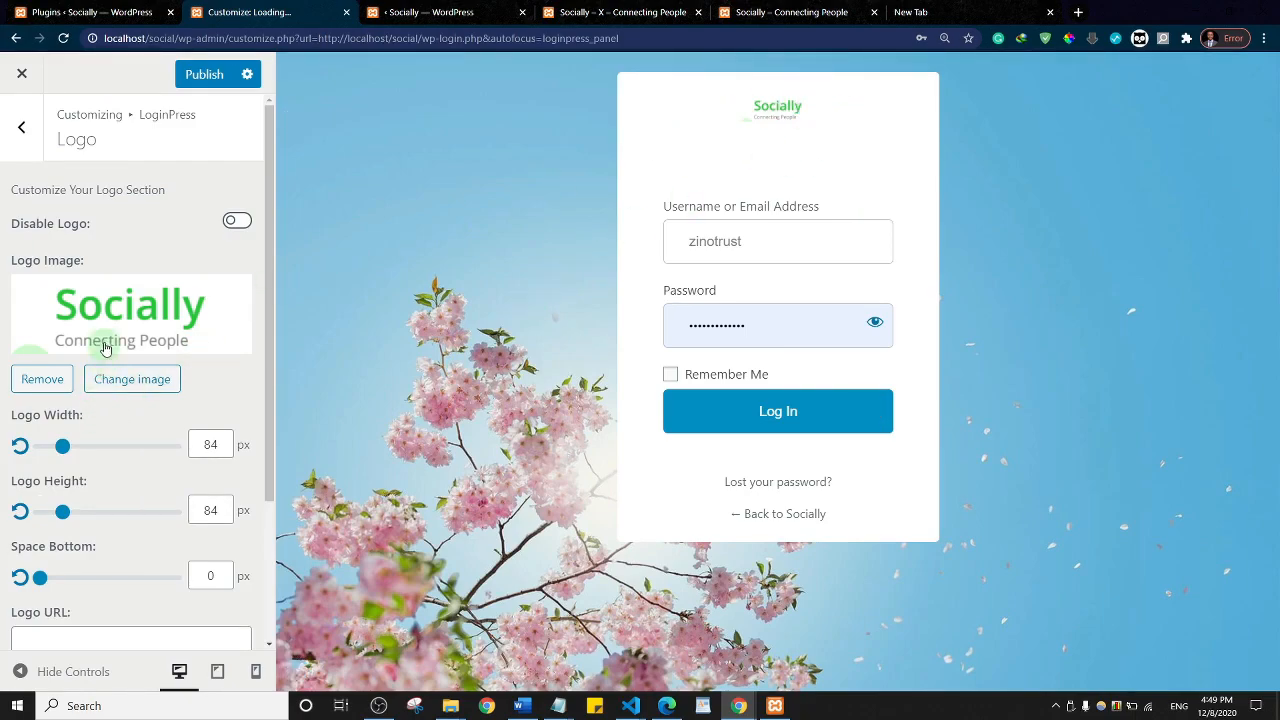
# Step: Widen the login logo to 211 px
pyautogui.moveTo(62, 446); pyautogui.dragTo(97, 449)
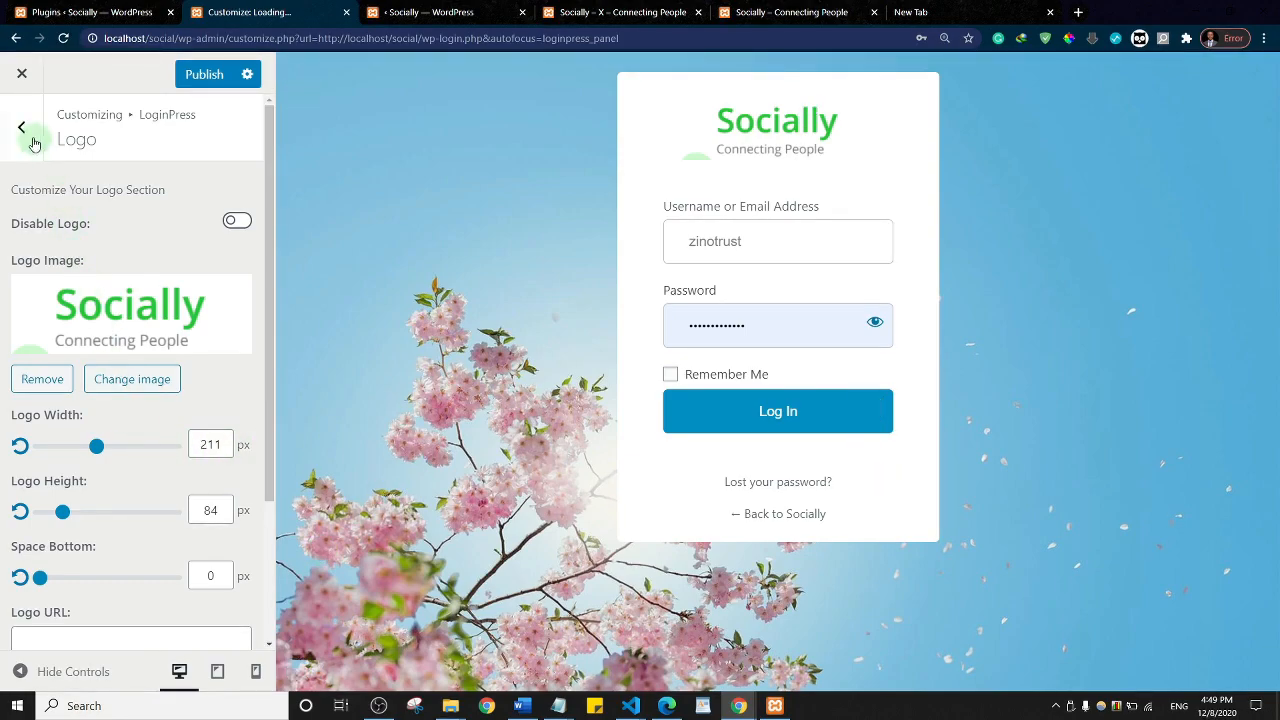
pyautogui.scroll(-2, 196, 513)
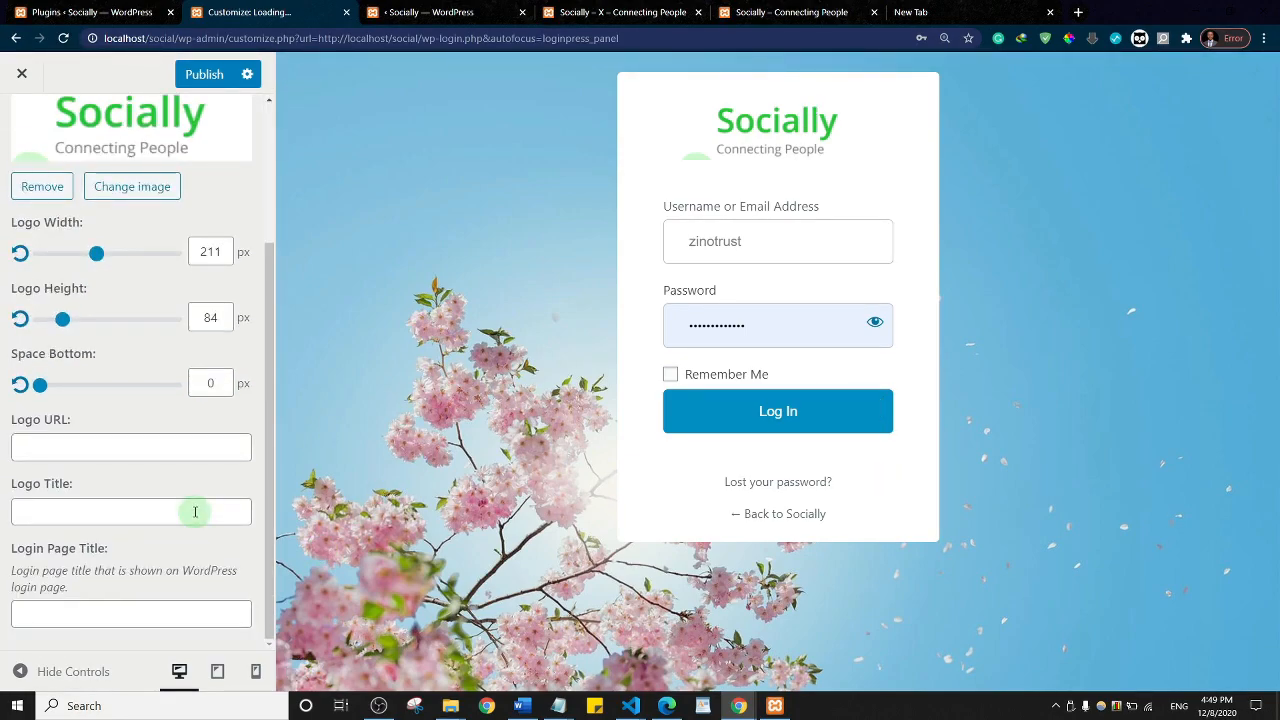
pyautogui.scroll(2, 170, 500)
pyautogui.click(22, 127)
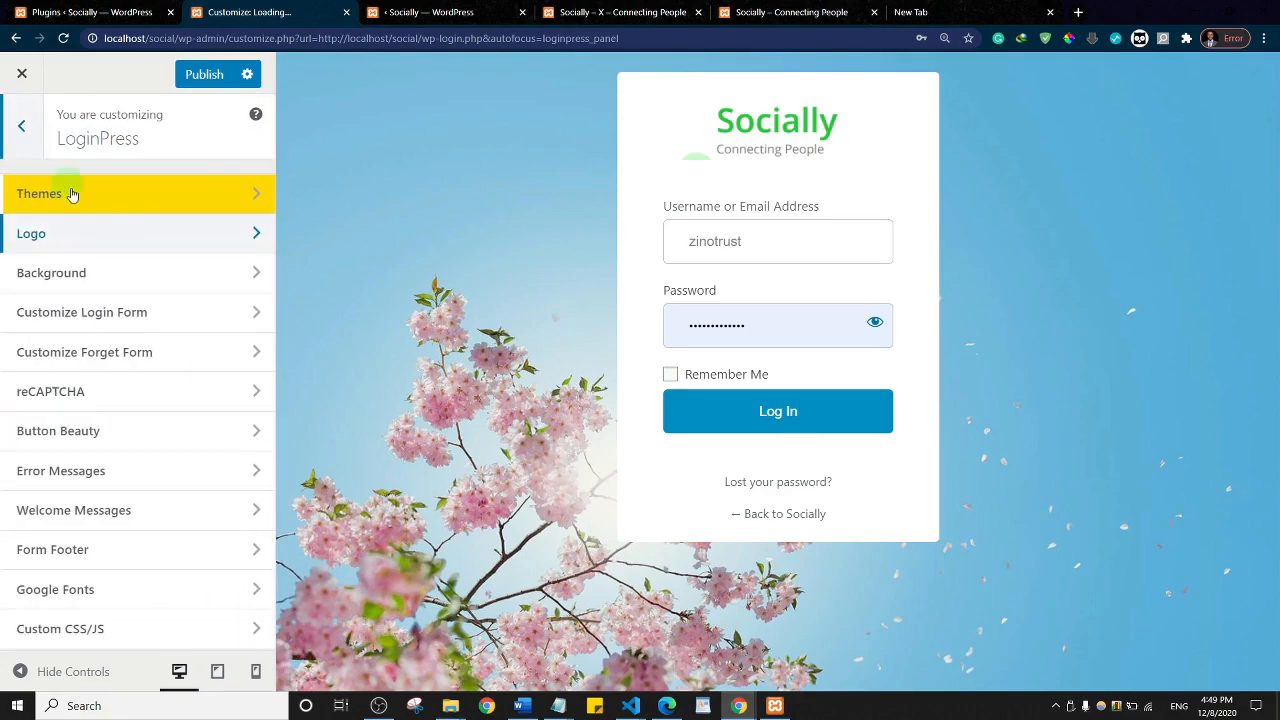
# Step: Open the Background section and try the dark cave preset photo
pyautogui.click(113, 284)
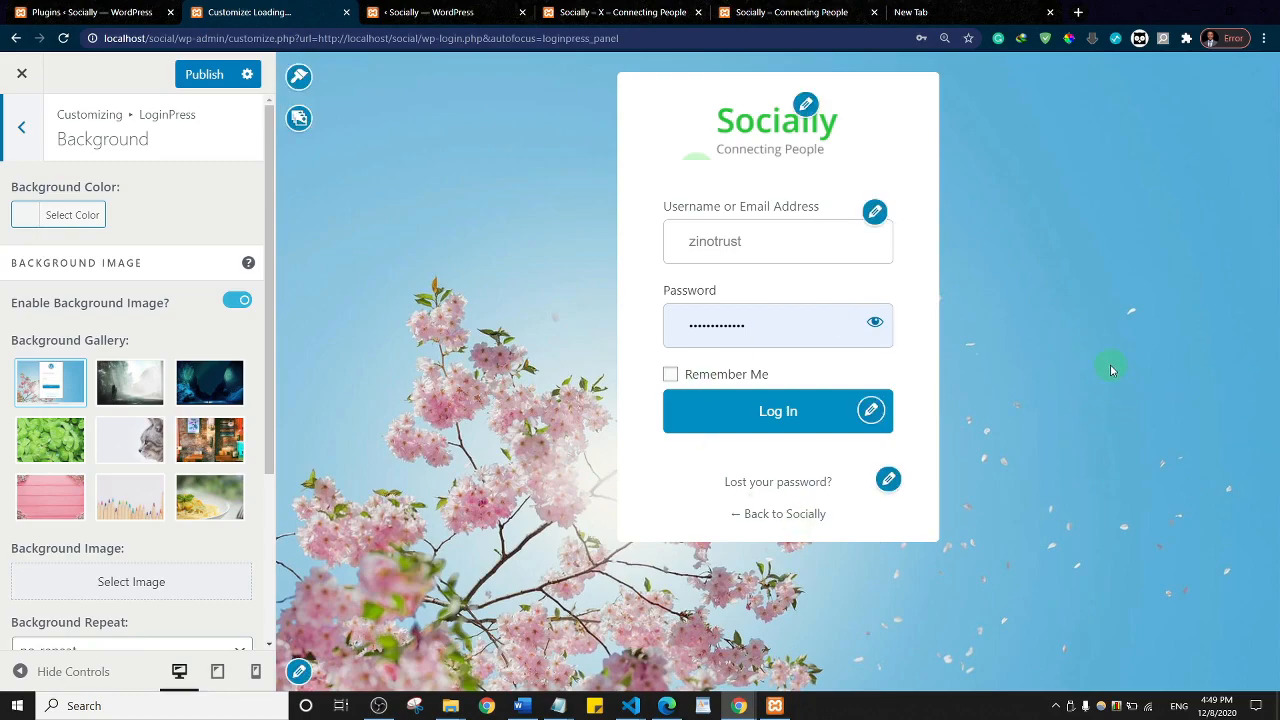
pyautogui.click(211, 386)
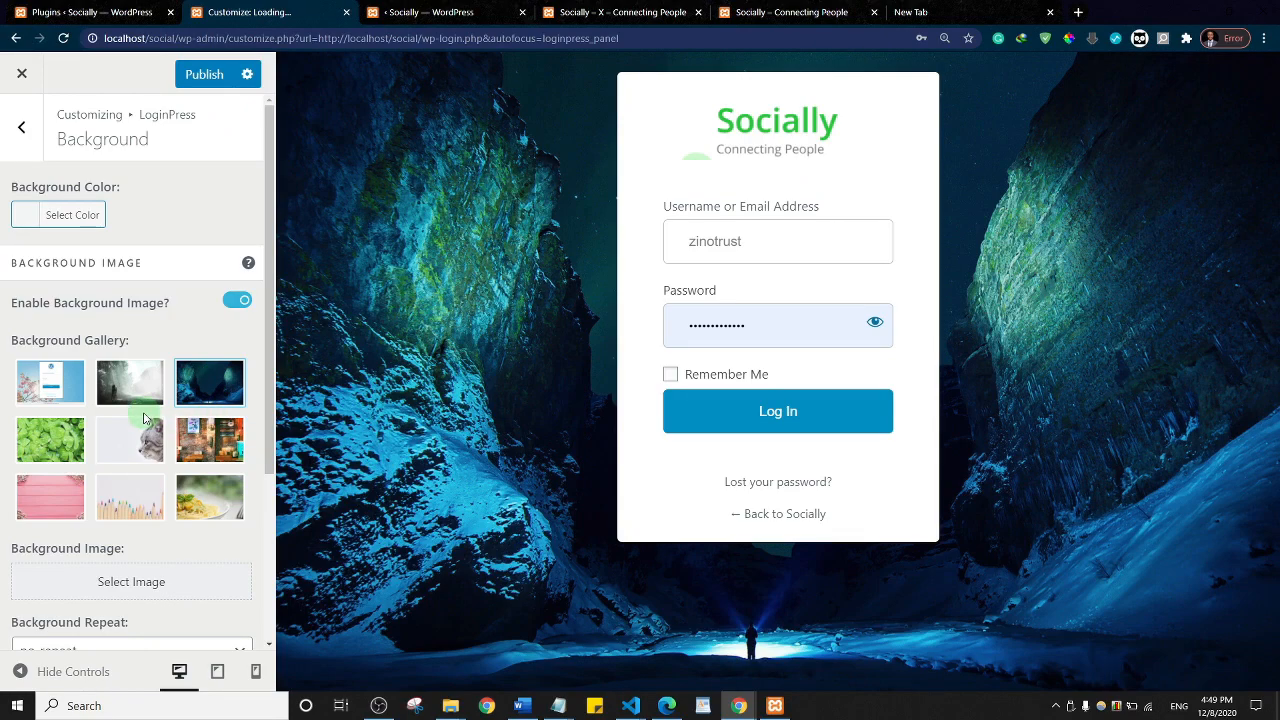
pyautogui.scroll(-3, 145, 418)
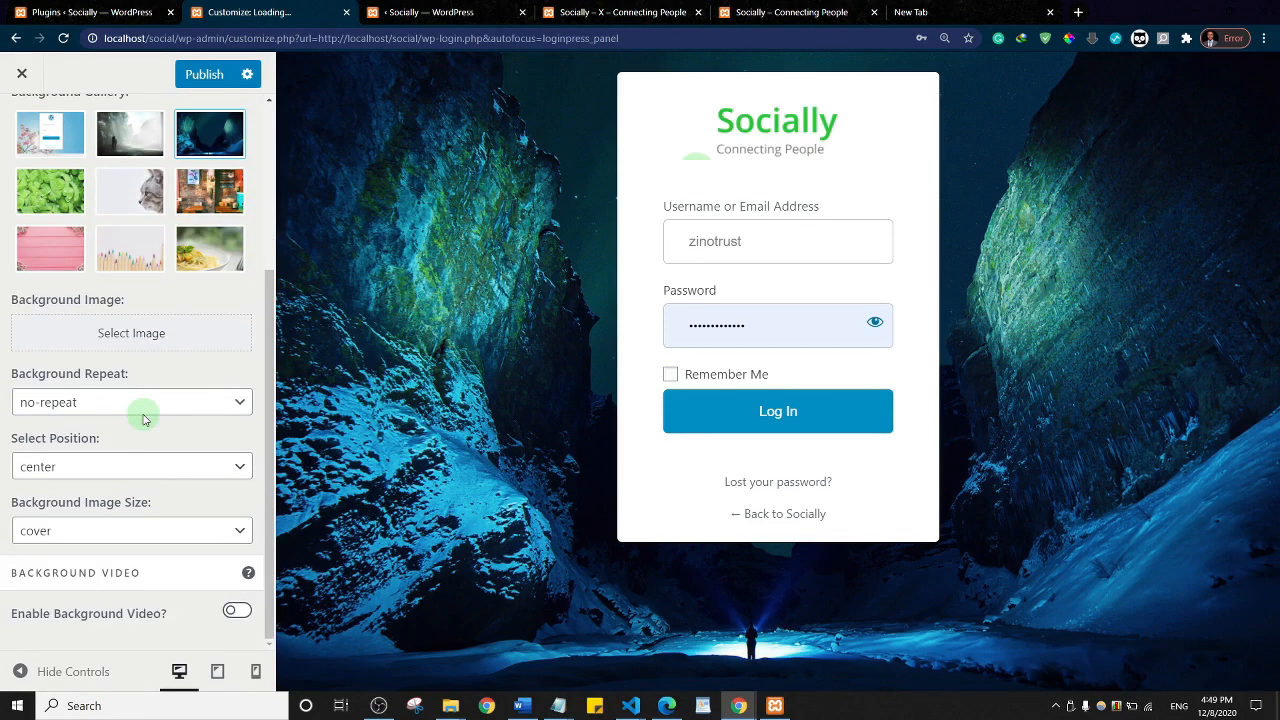
# Step: Upload students-1807505_1280.jpg from Downloads and set it as the login background
pyautogui.click(118, 336)
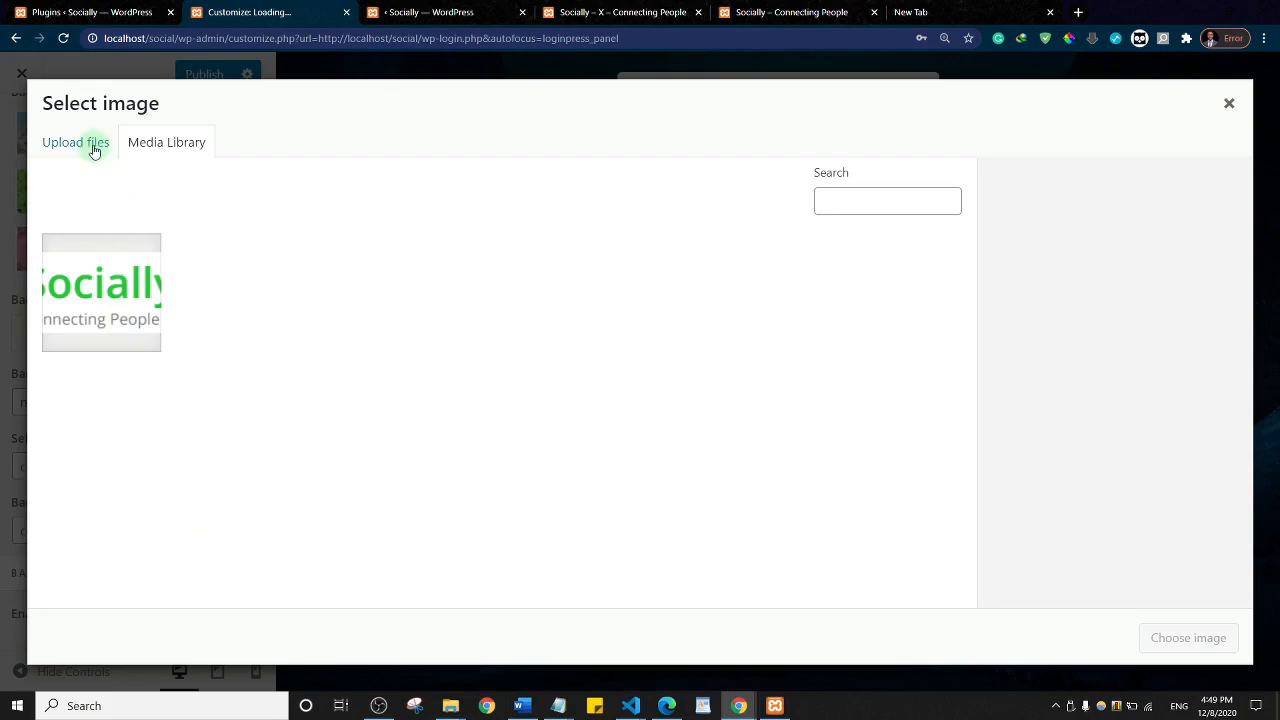
pyautogui.click(88, 148)
pyautogui.click(654, 387)
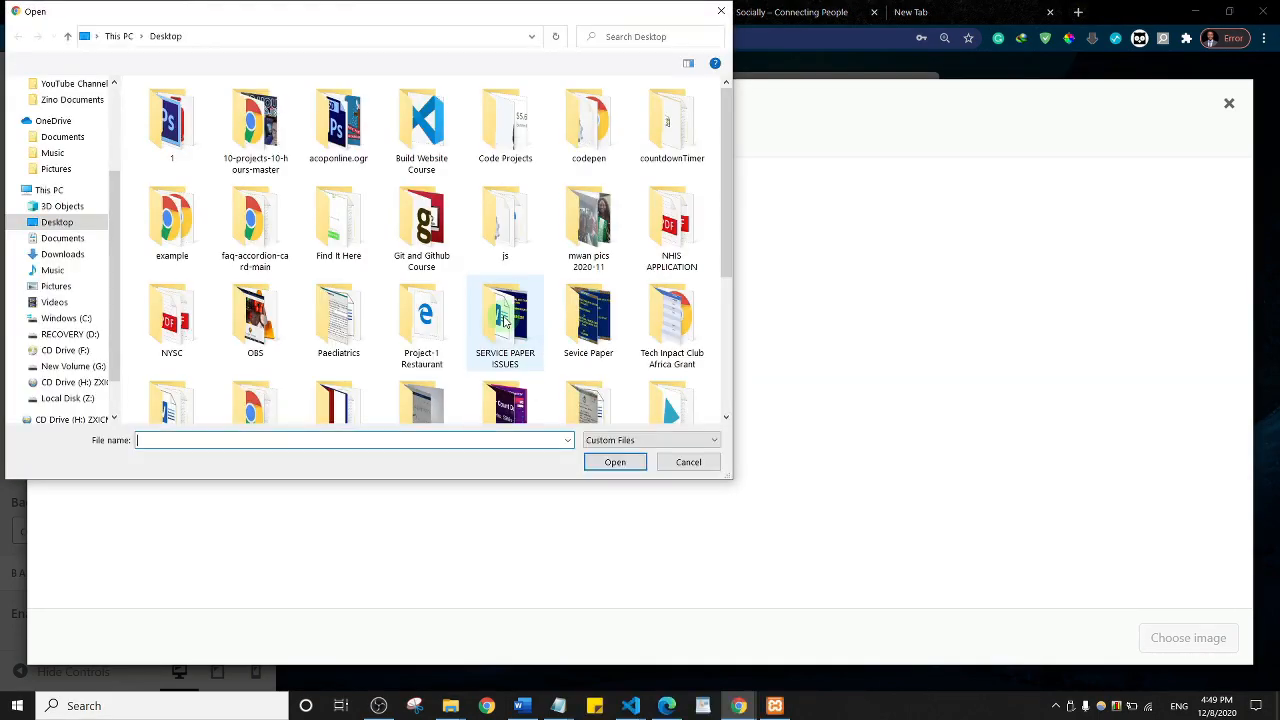
pyautogui.click(62, 254)
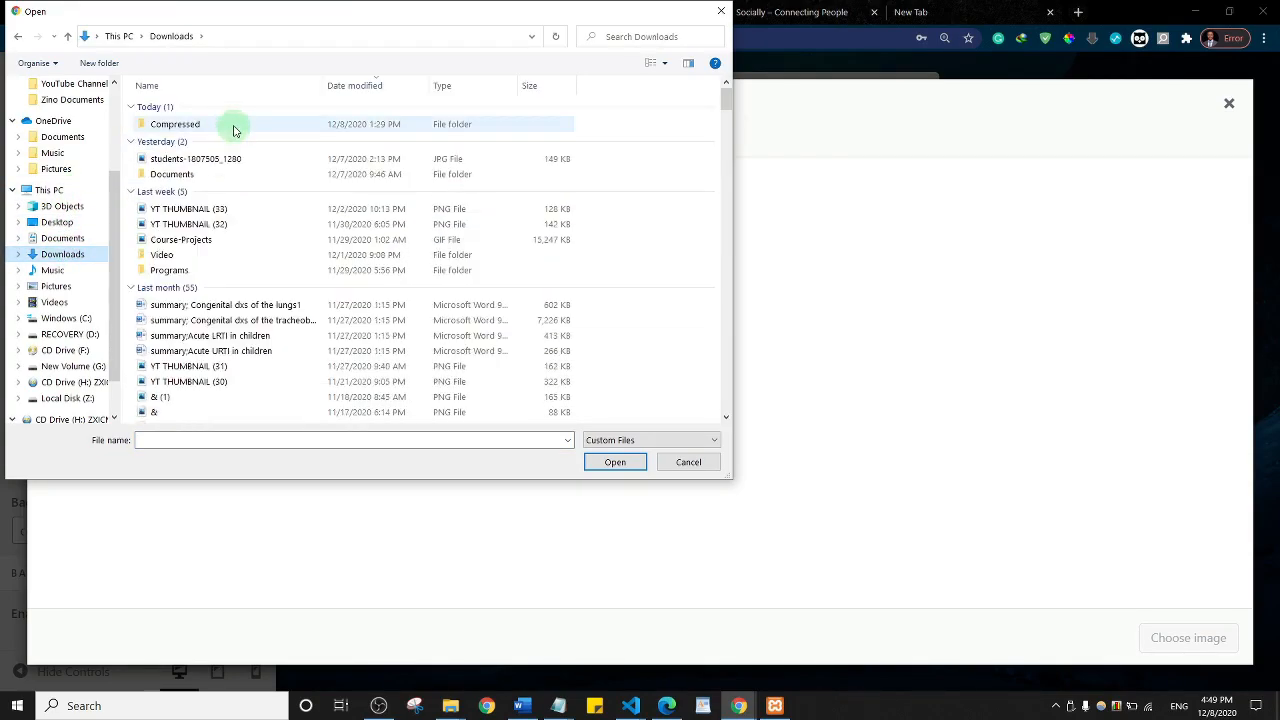
pyautogui.click(220, 160)
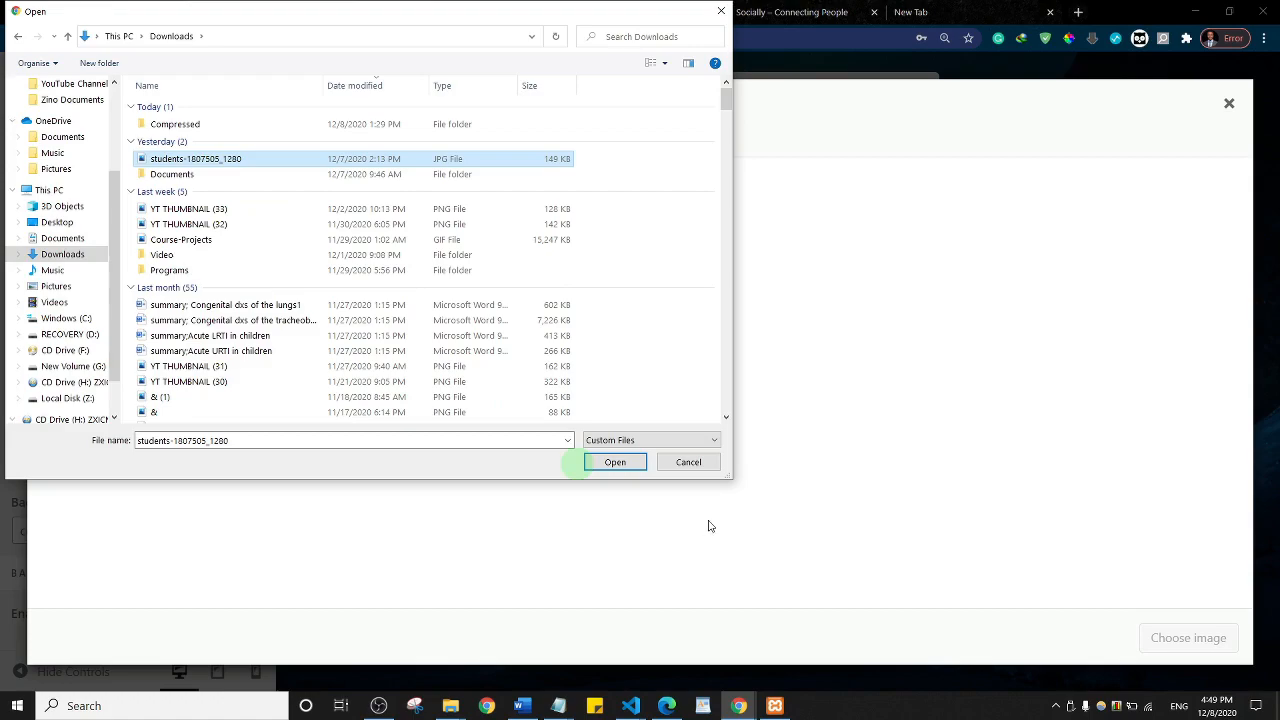
pyautogui.click(612, 462)
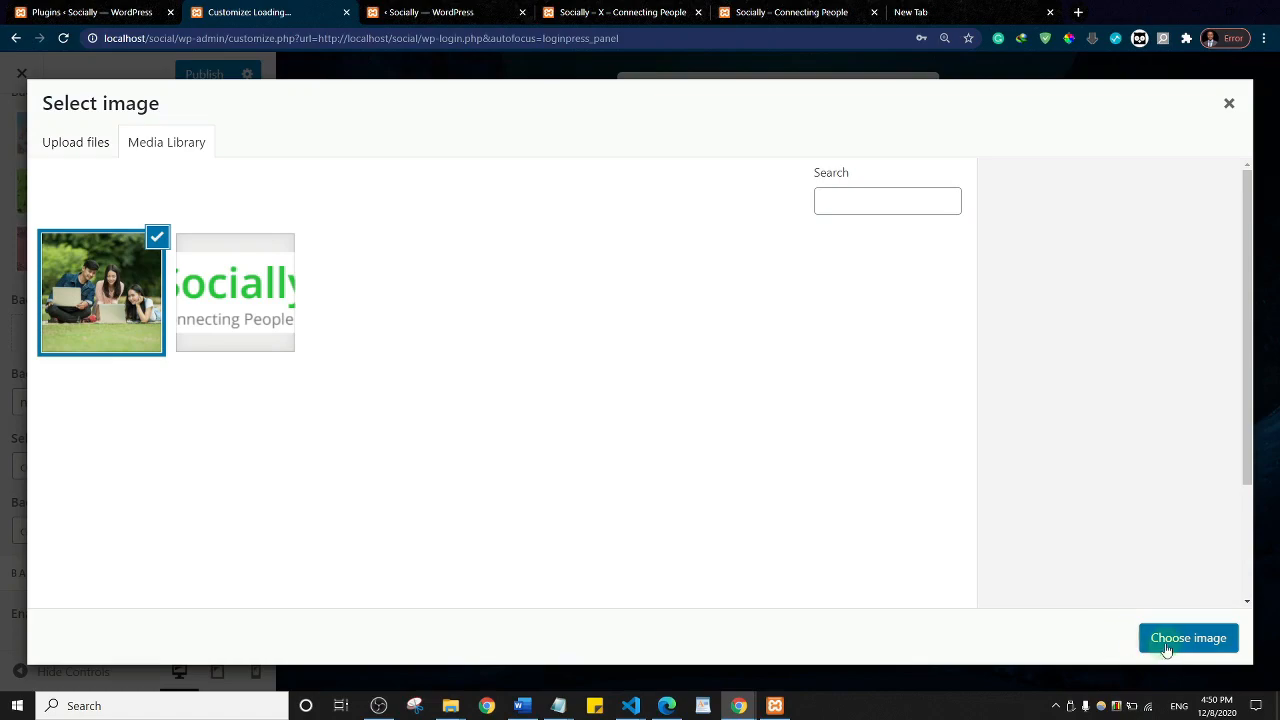
pyautogui.click(1183, 645)
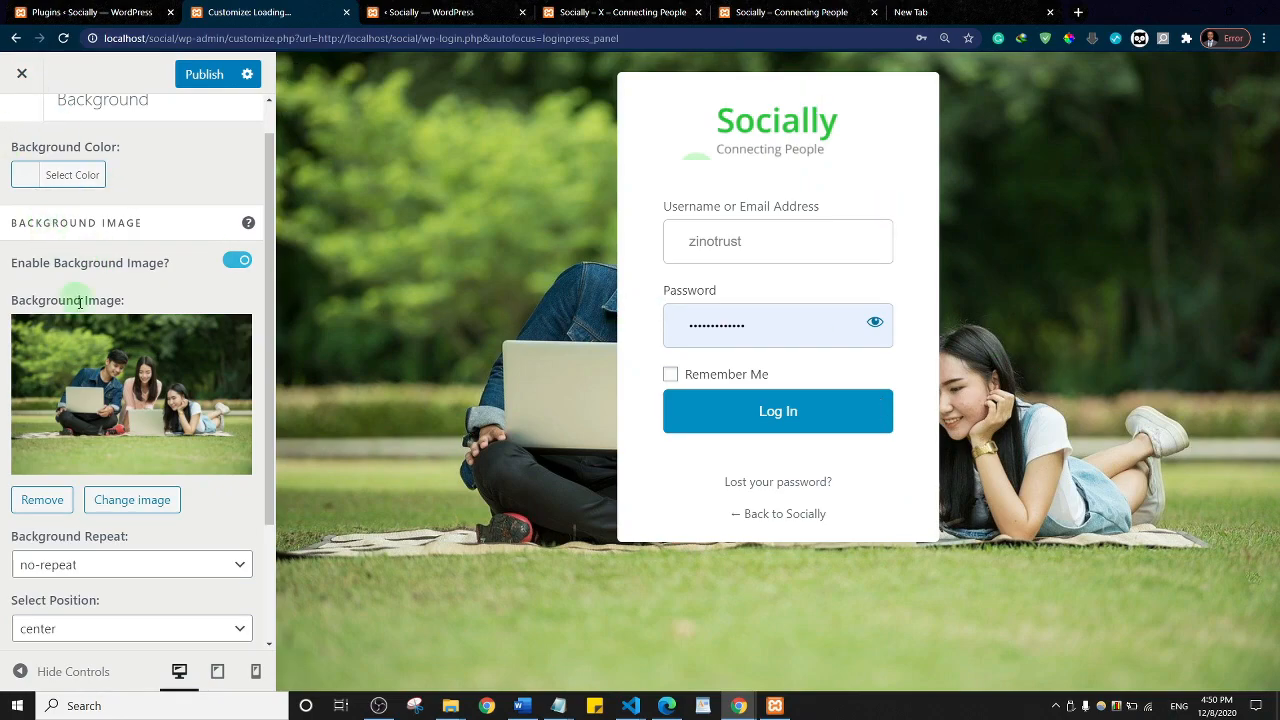
pyautogui.scroll(1, 30, 167)
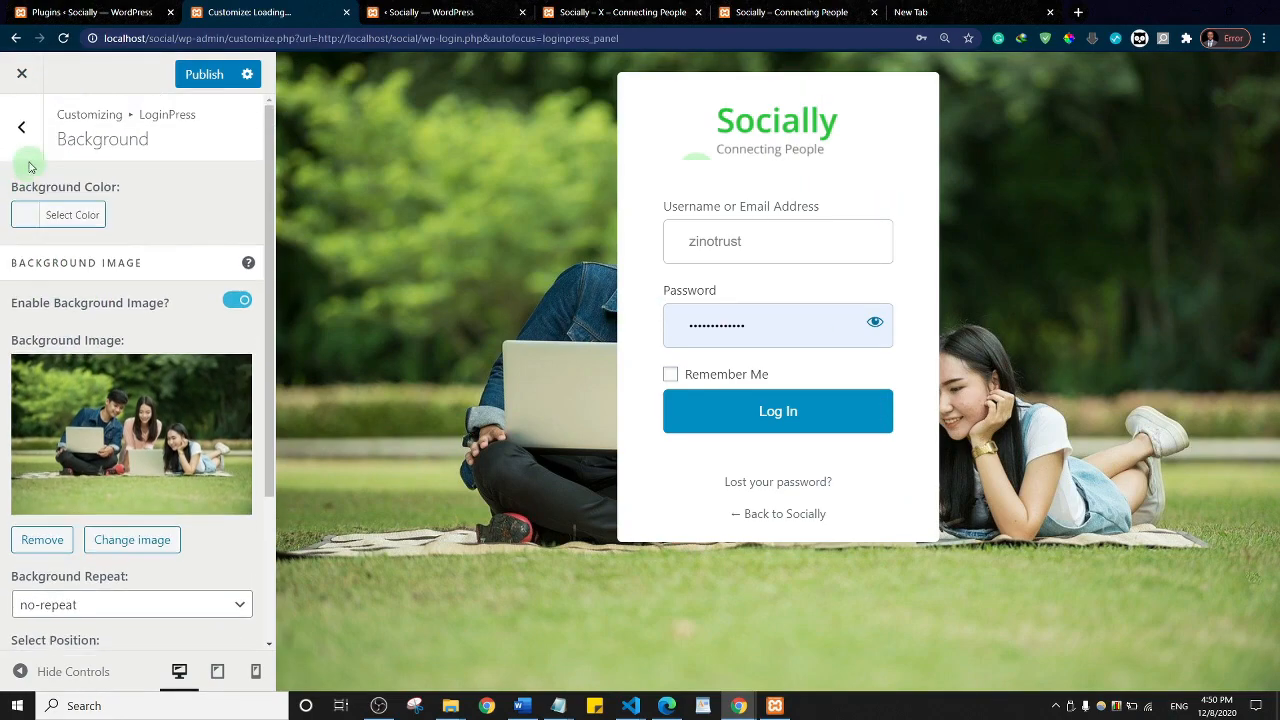
# Step: Switch on Enable Form Transparency in Customize Login Form, then turn it back off
pyautogui.click(24, 130)
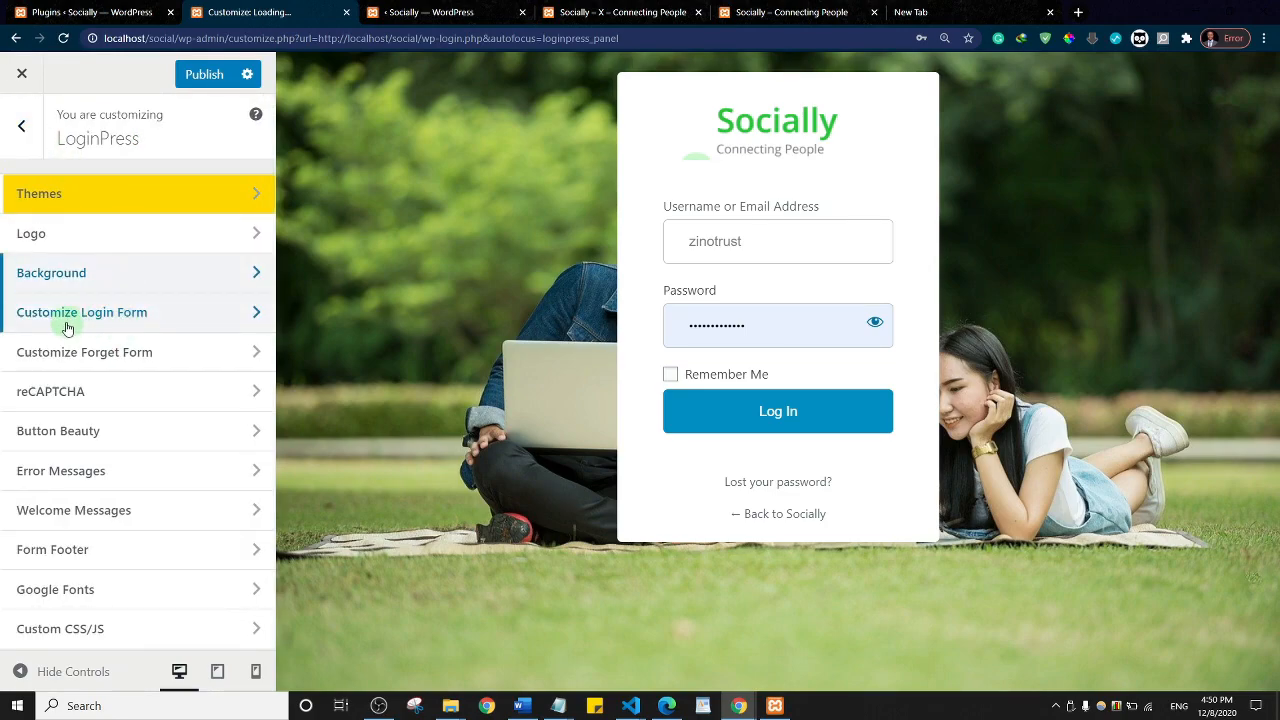
pyautogui.click(131, 318)
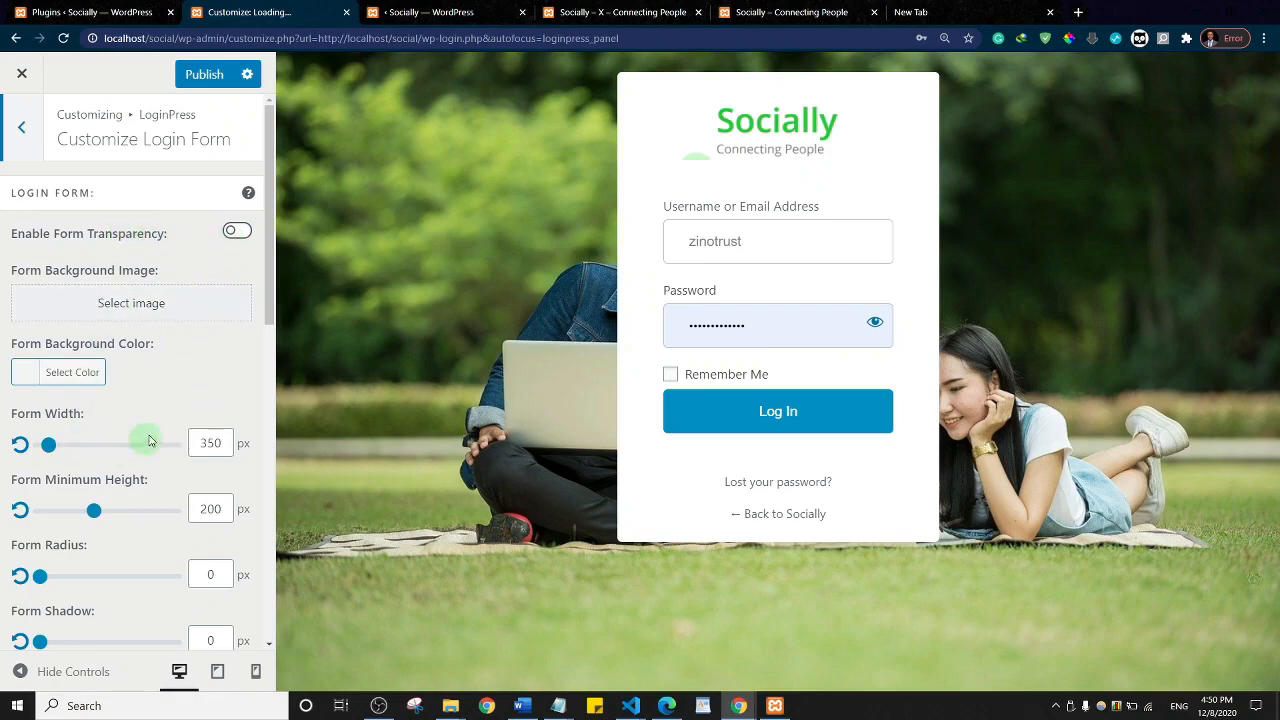
pyautogui.click(237, 234)
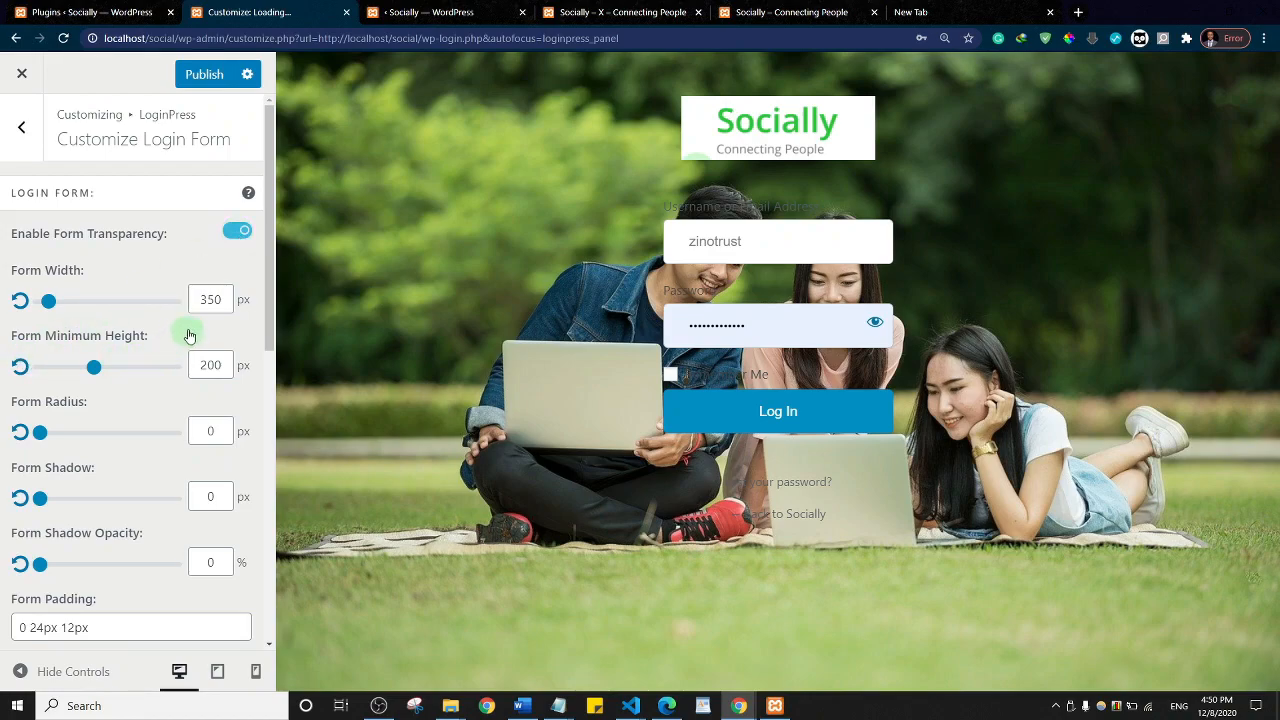
pyautogui.click(238, 233)
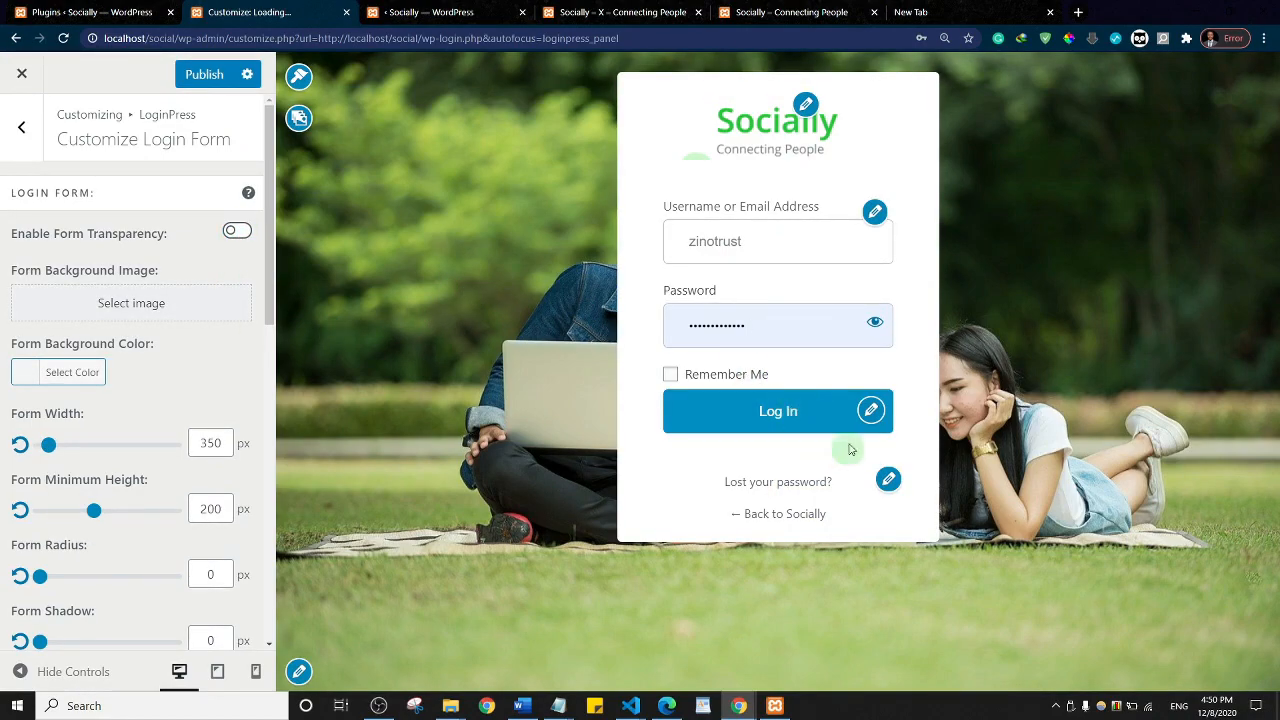
pyautogui.click(21, 127)
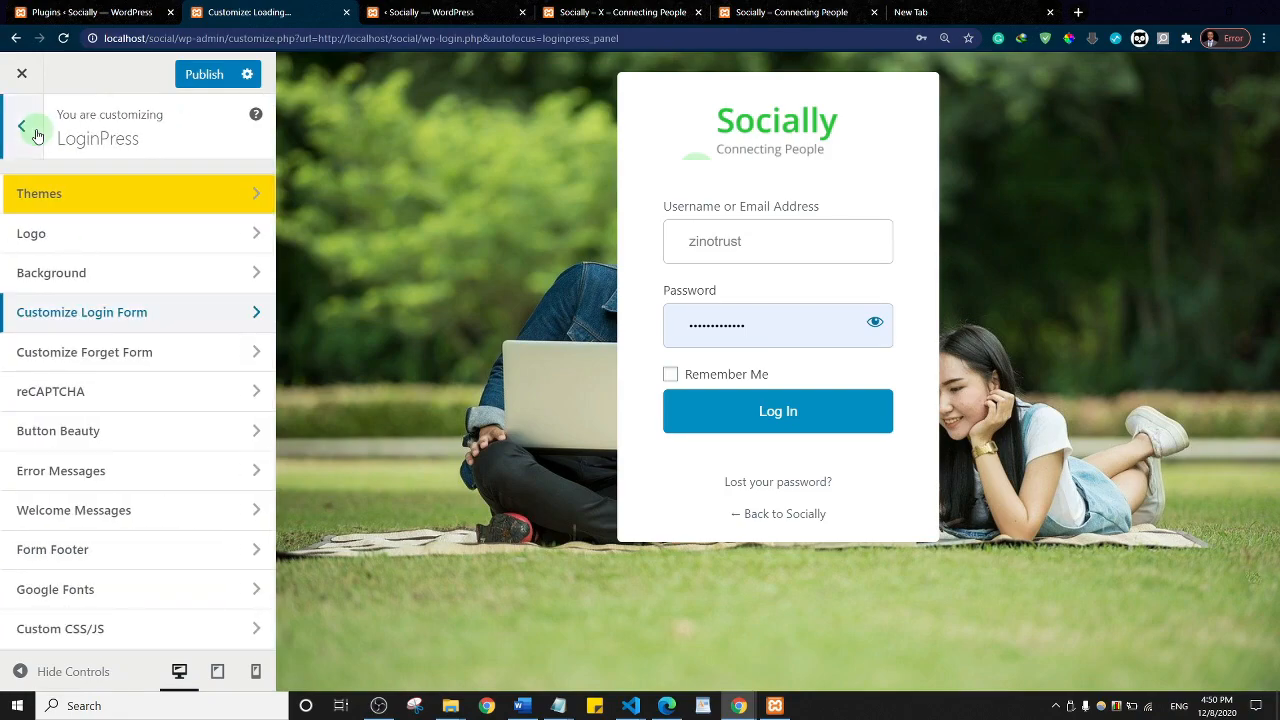
# Step: Set the students photo as the Customize Forget Form background
pyautogui.click(127, 360)
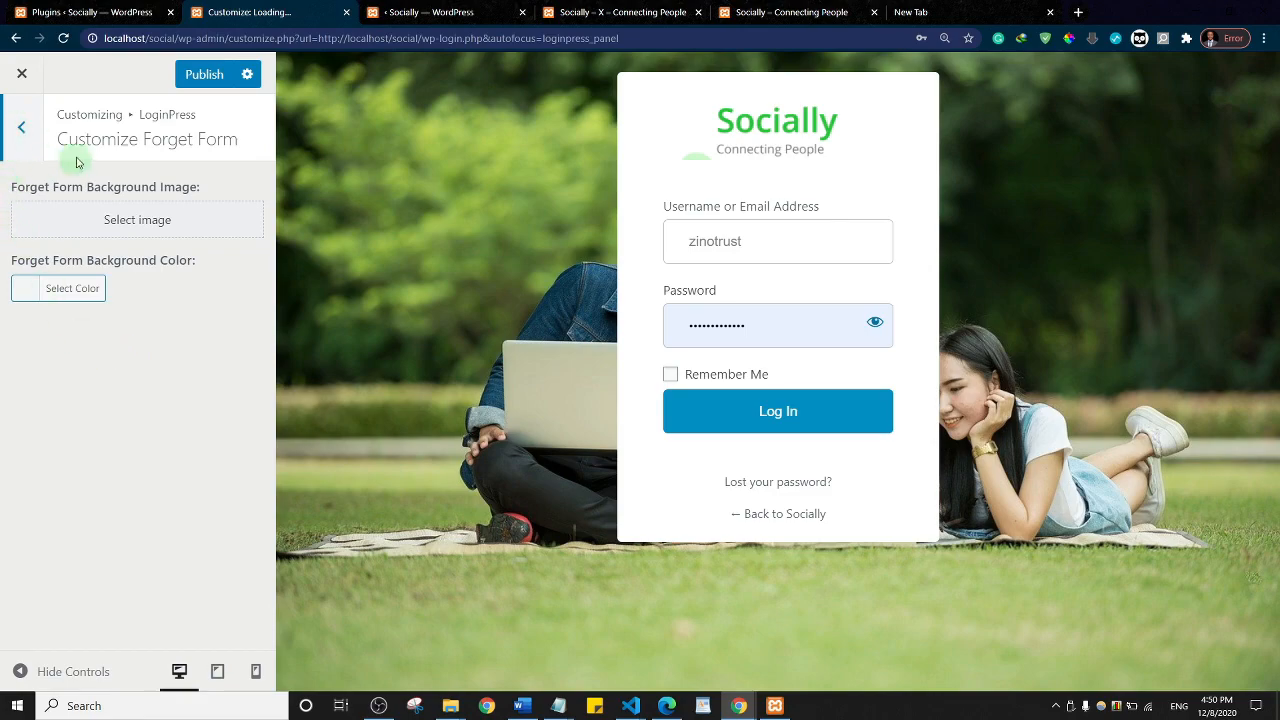
pyautogui.click(122, 226)
pyautogui.click(80, 303)
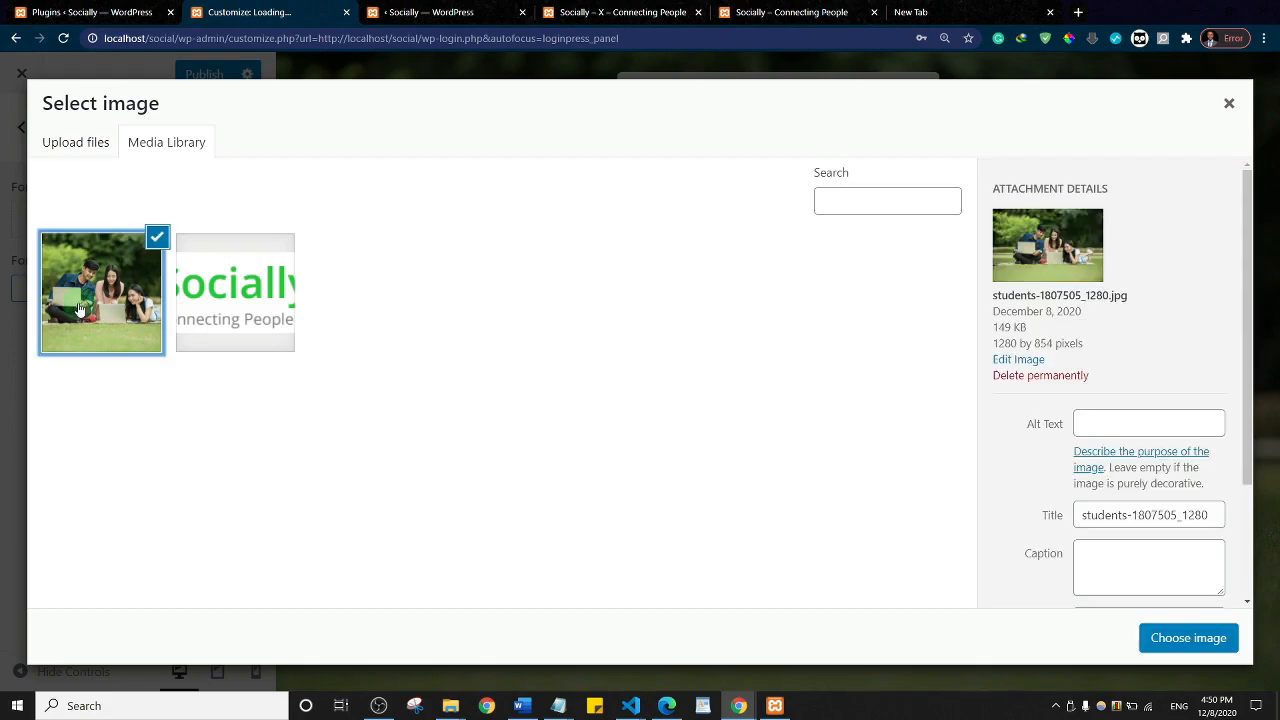
pyautogui.click(1186, 640)
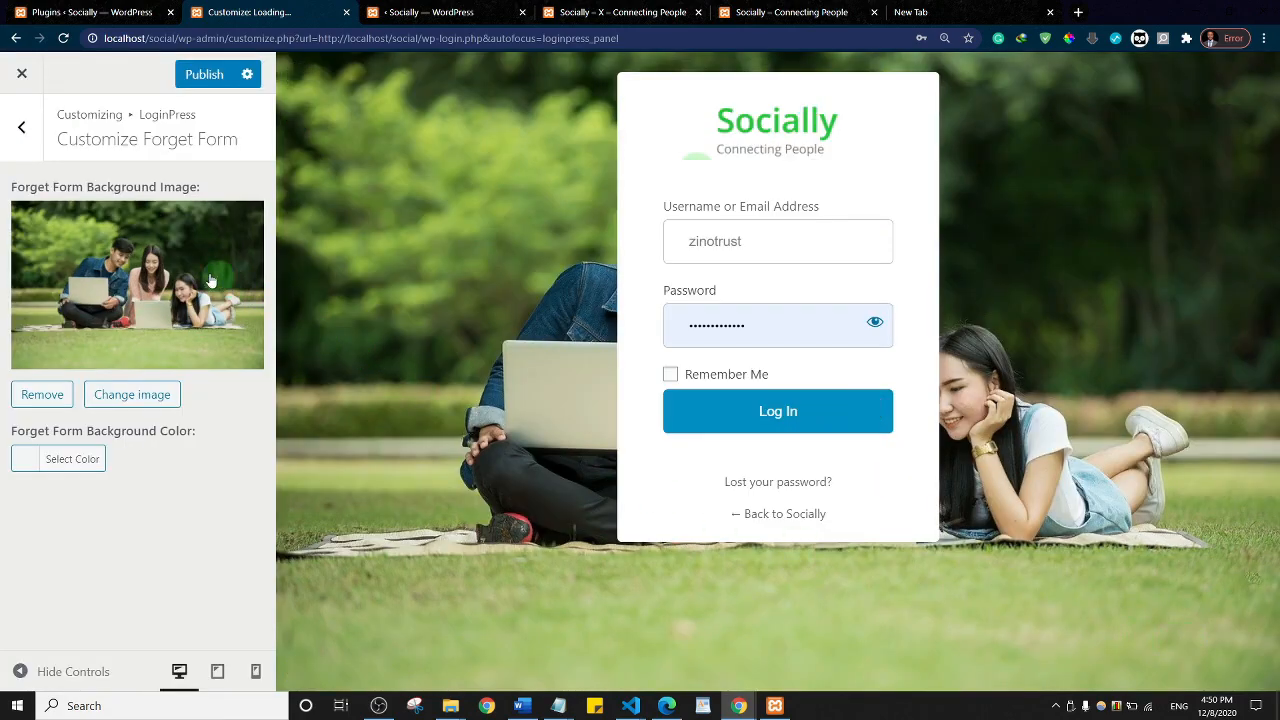
pyautogui.click(23, 132)
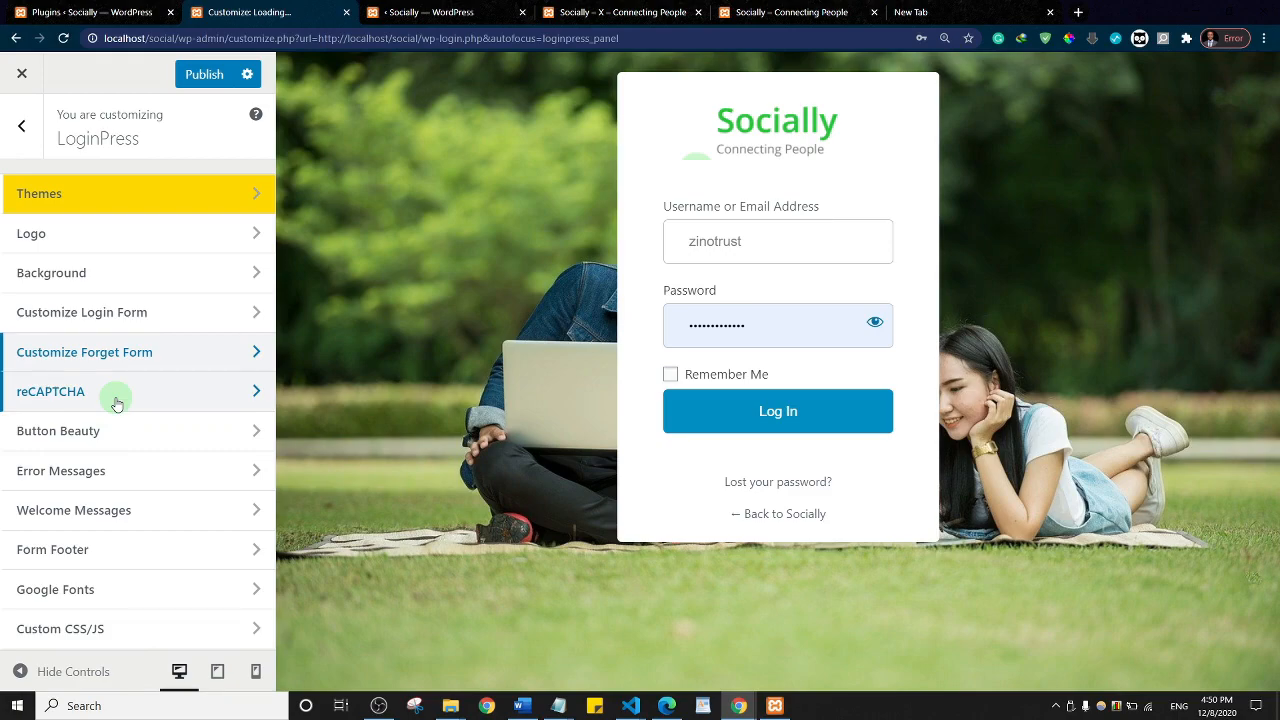
# Step: Look through the reCAPTCHA, button and form footer sections, then publish the changes
pyautogui.click(116, 400)
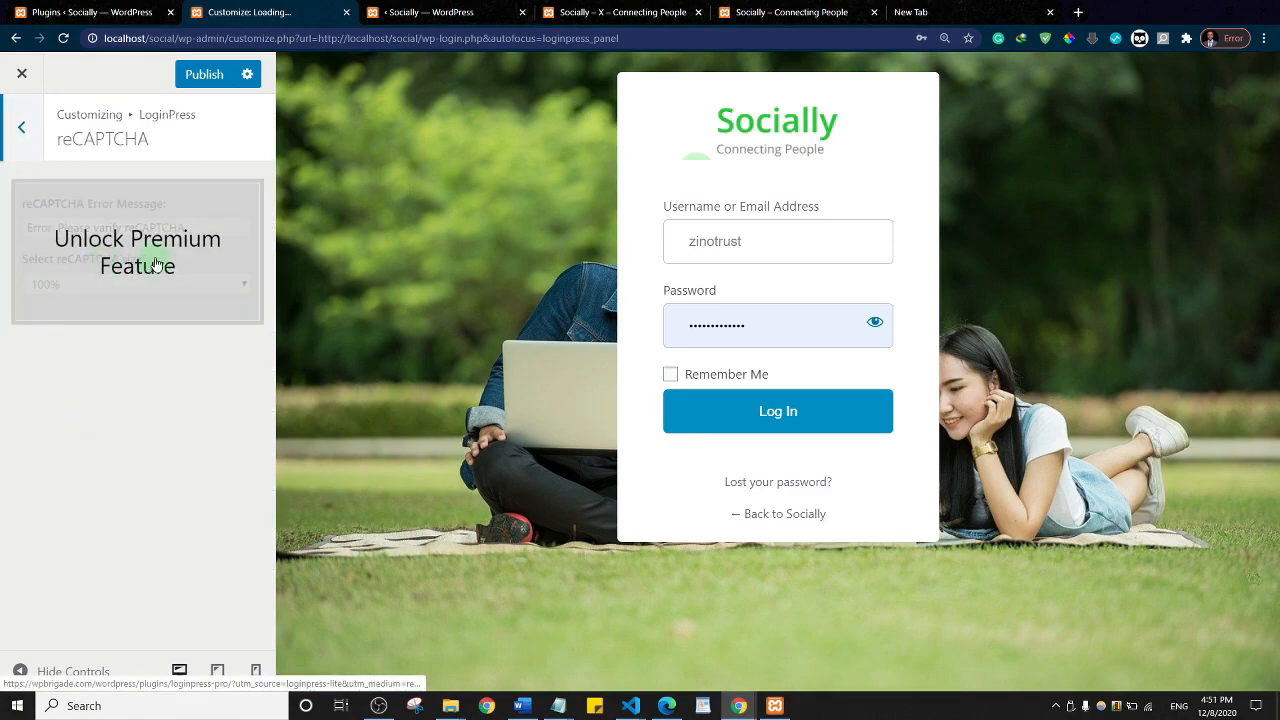
pyautogui.click(24, 128)
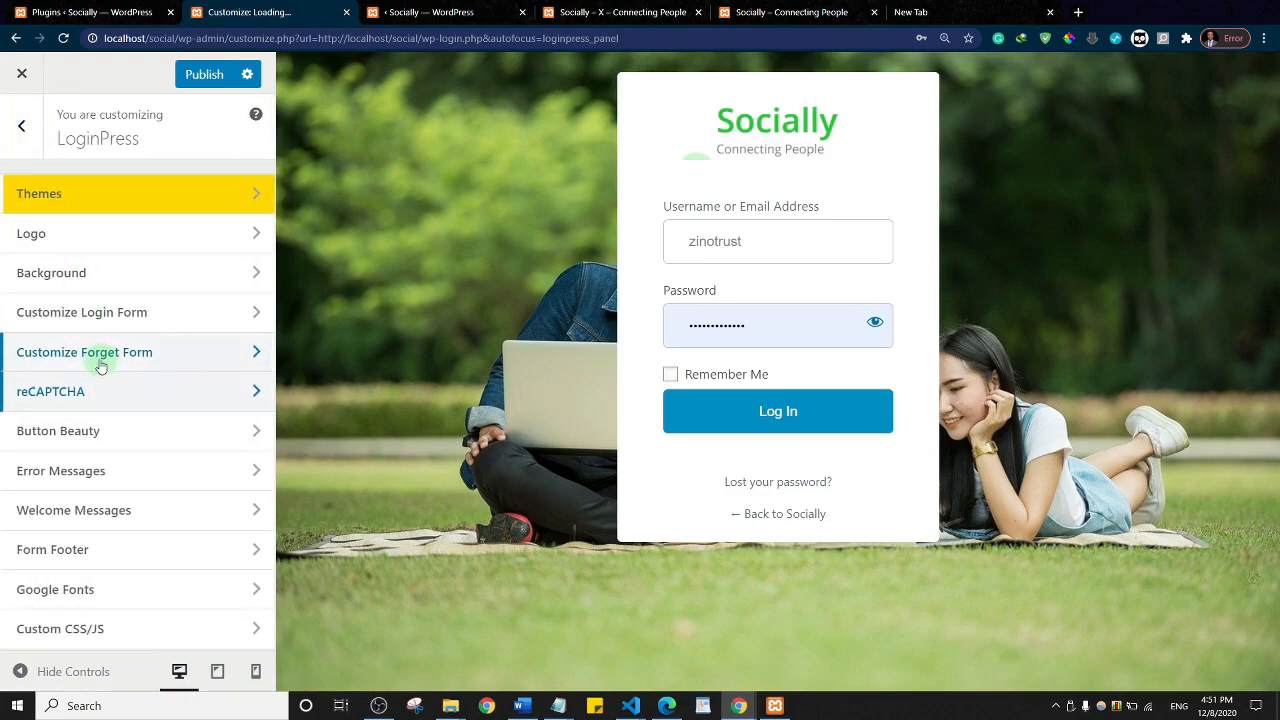
pyautogui.click(88, 435)
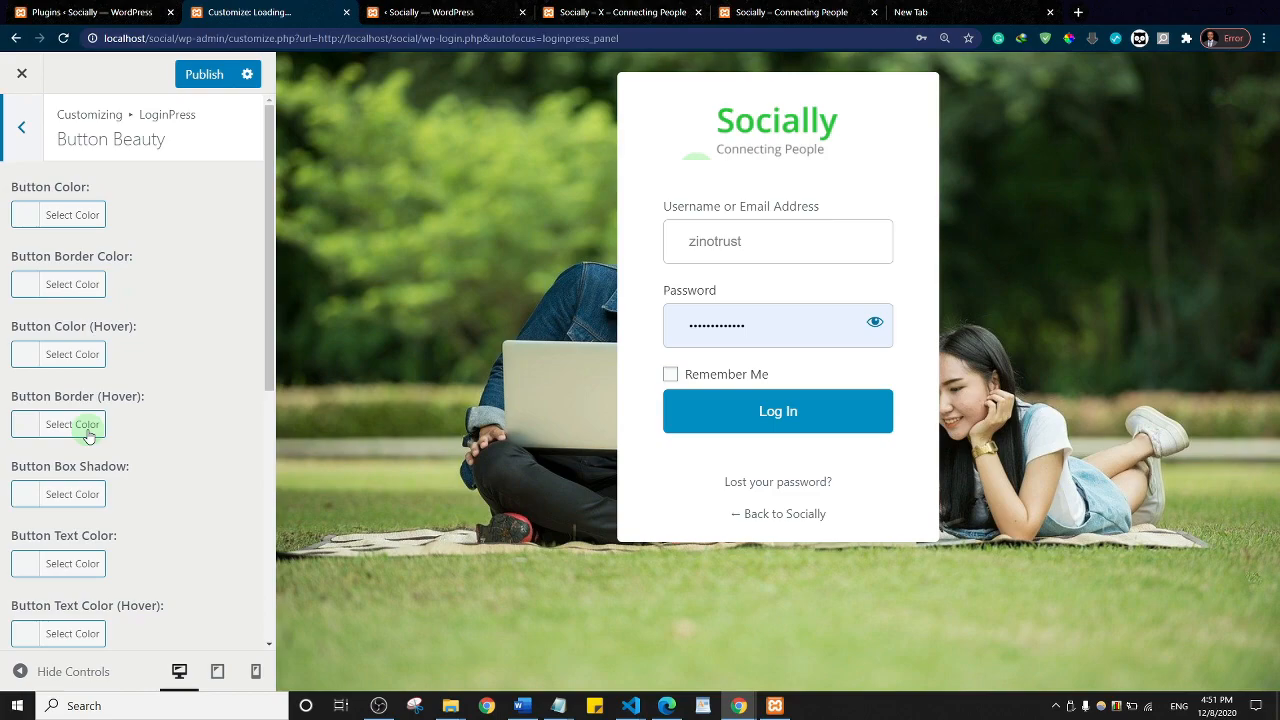
pyautogui.click(23, 125)
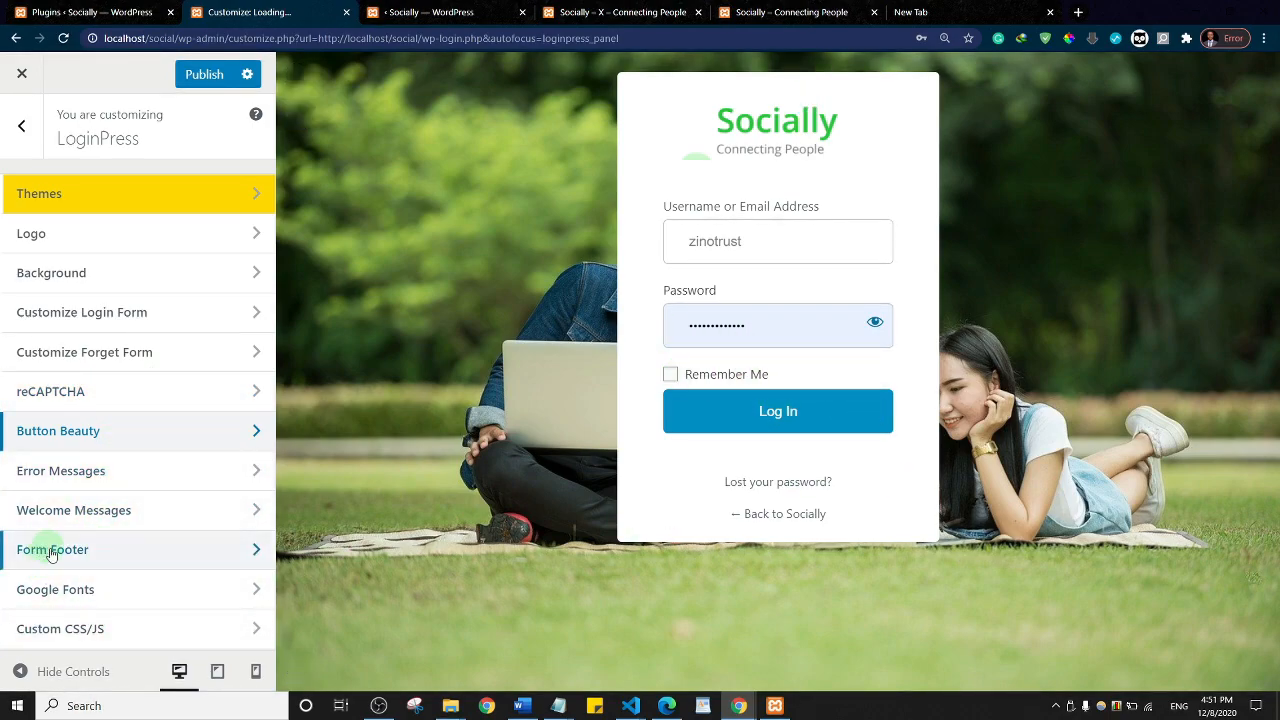
pyautogui.click(111, 556)
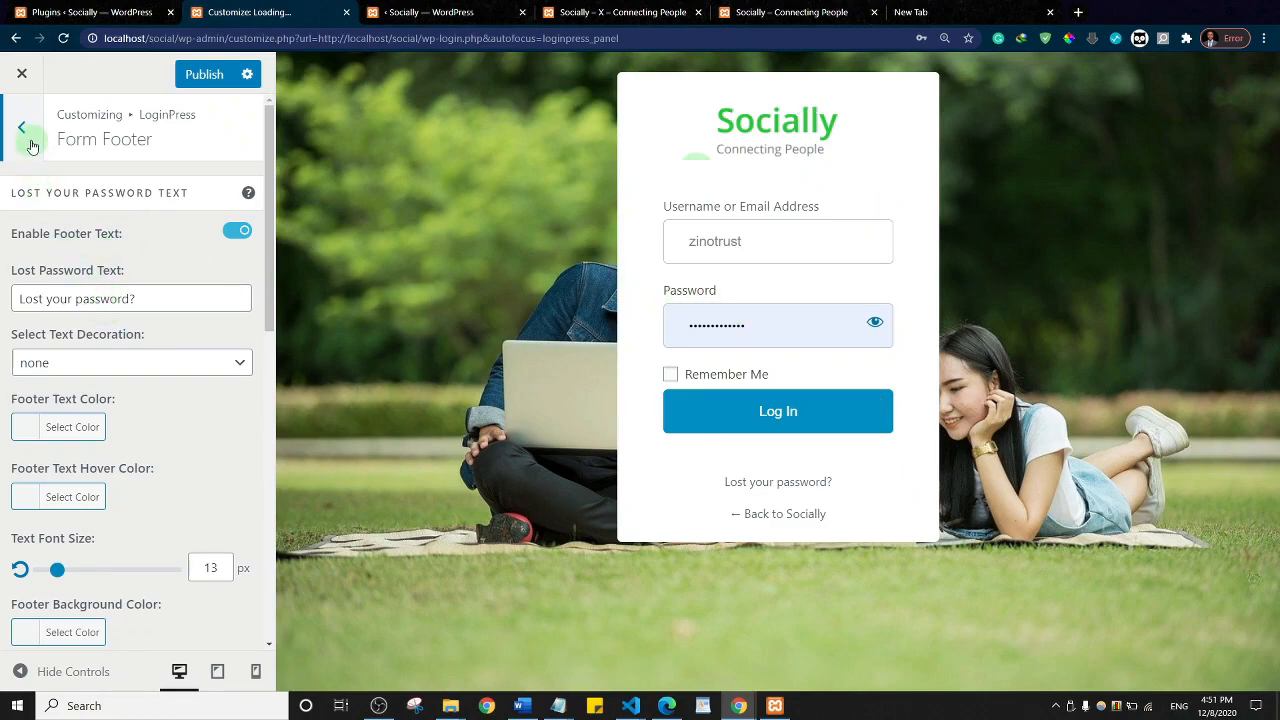
pyautogui.click(198, 84)
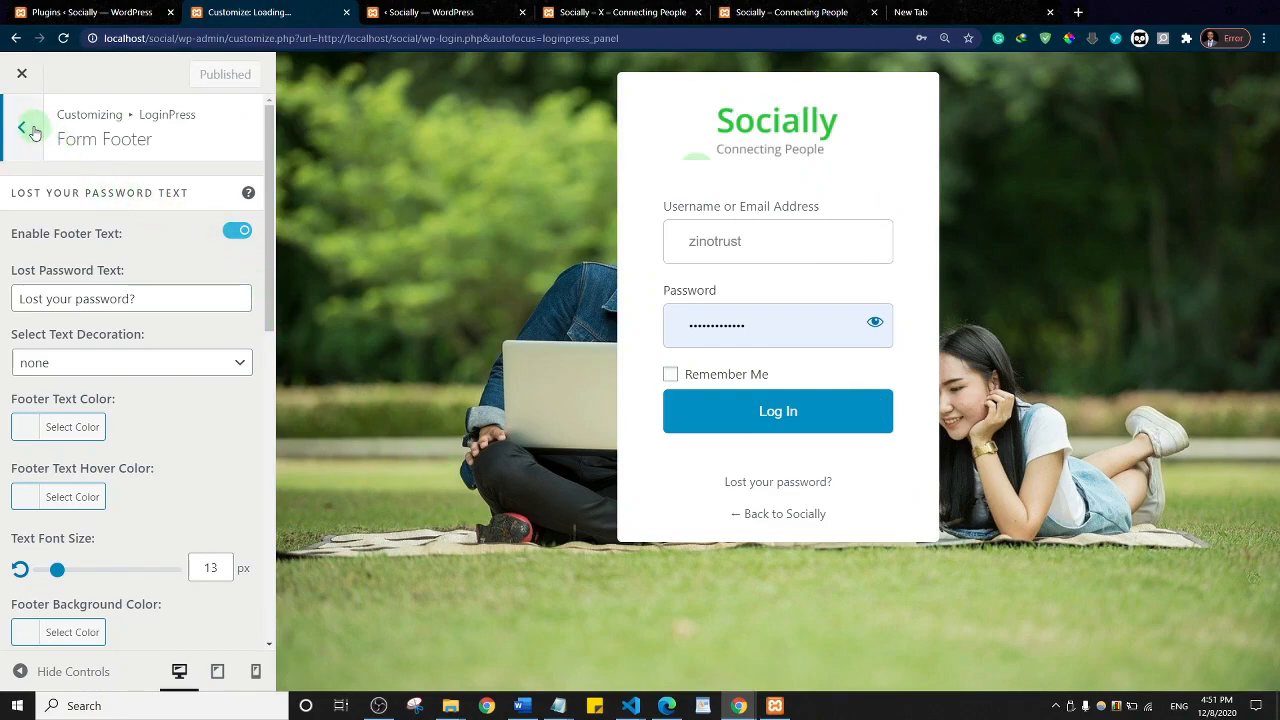
# Step: Reload wp-login.php in the incognito window to view the restyled login, then go back to Socially
pyautogui.click(23, 78)
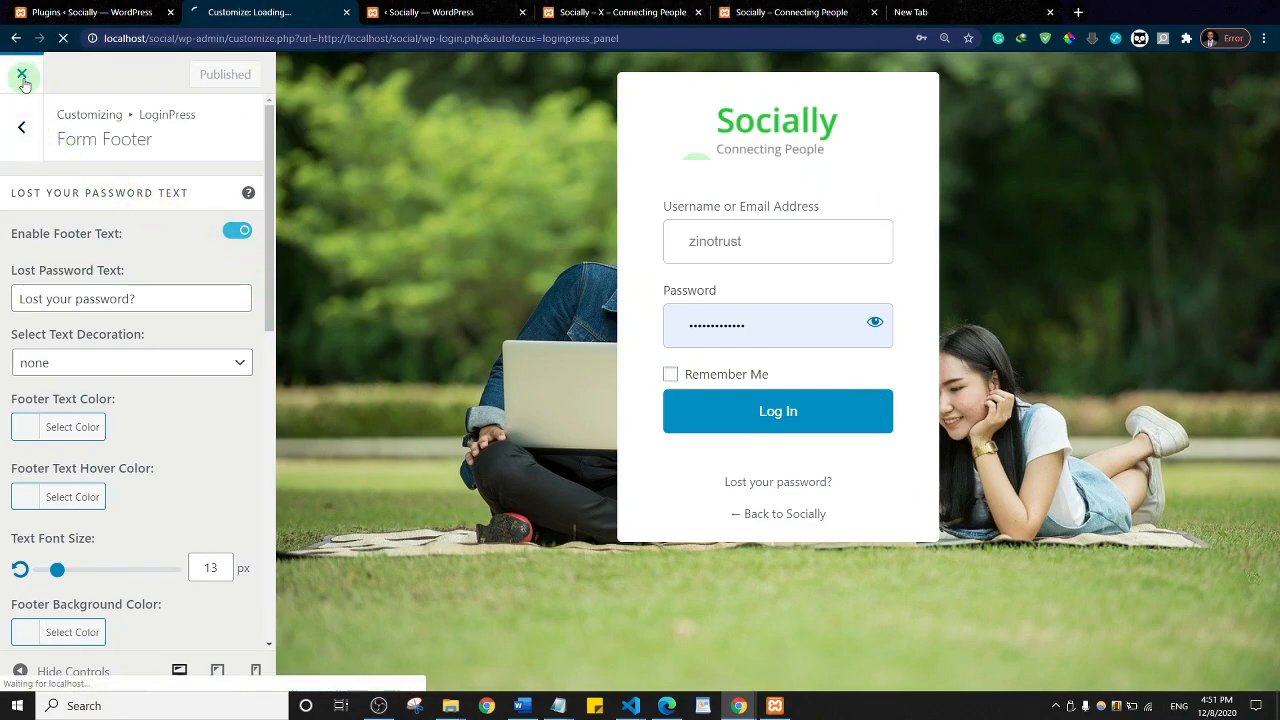
pyautogui.moveTo(738, 705)
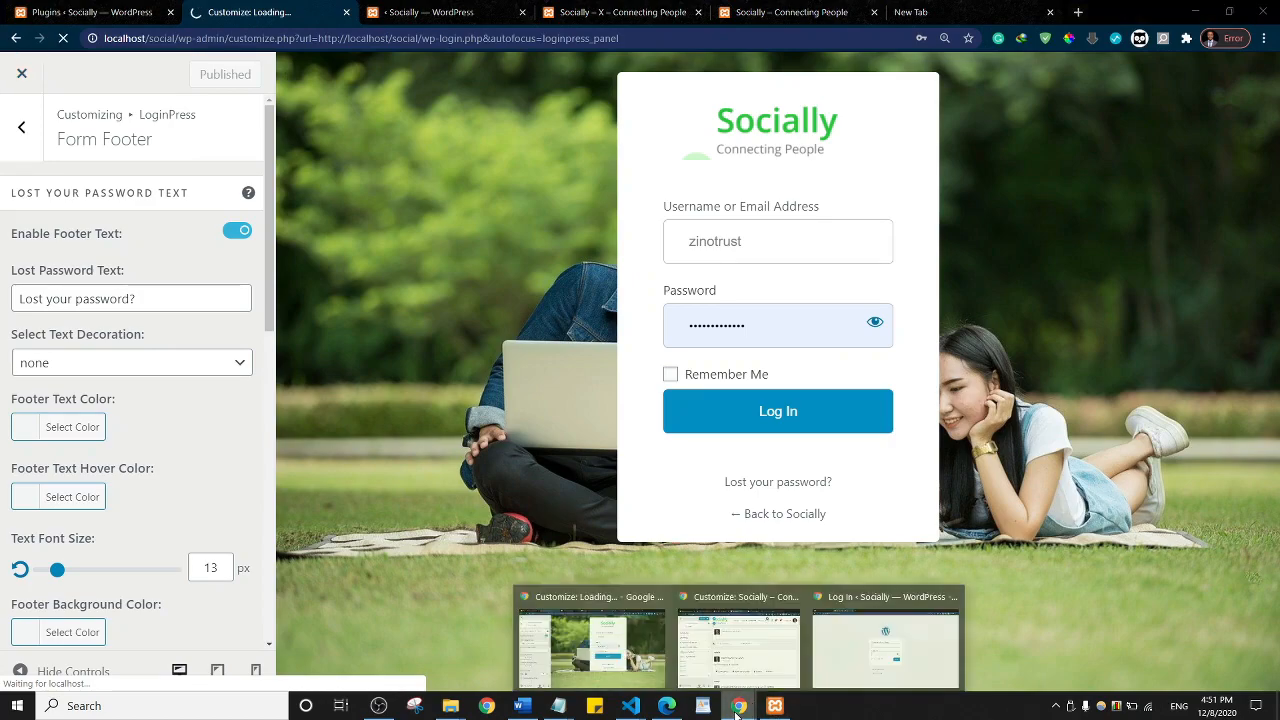
pyautogui.click(903, 647)
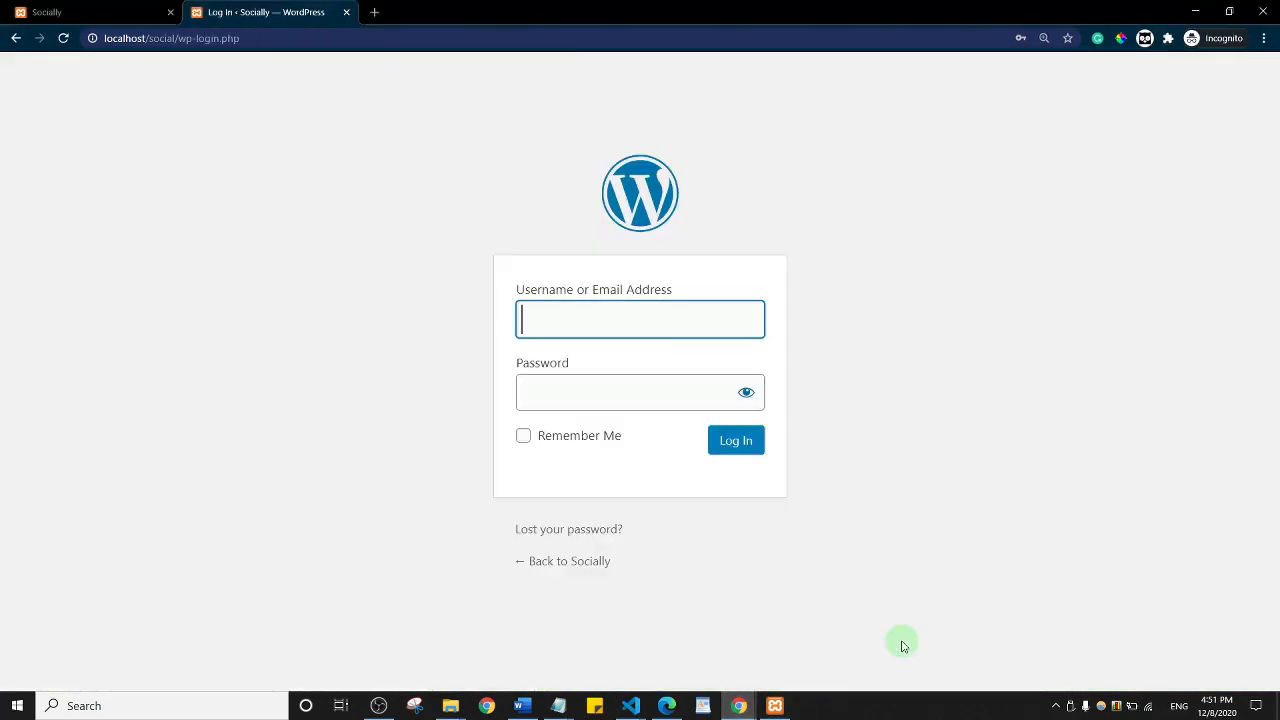
pyautogui.click(62, 38)
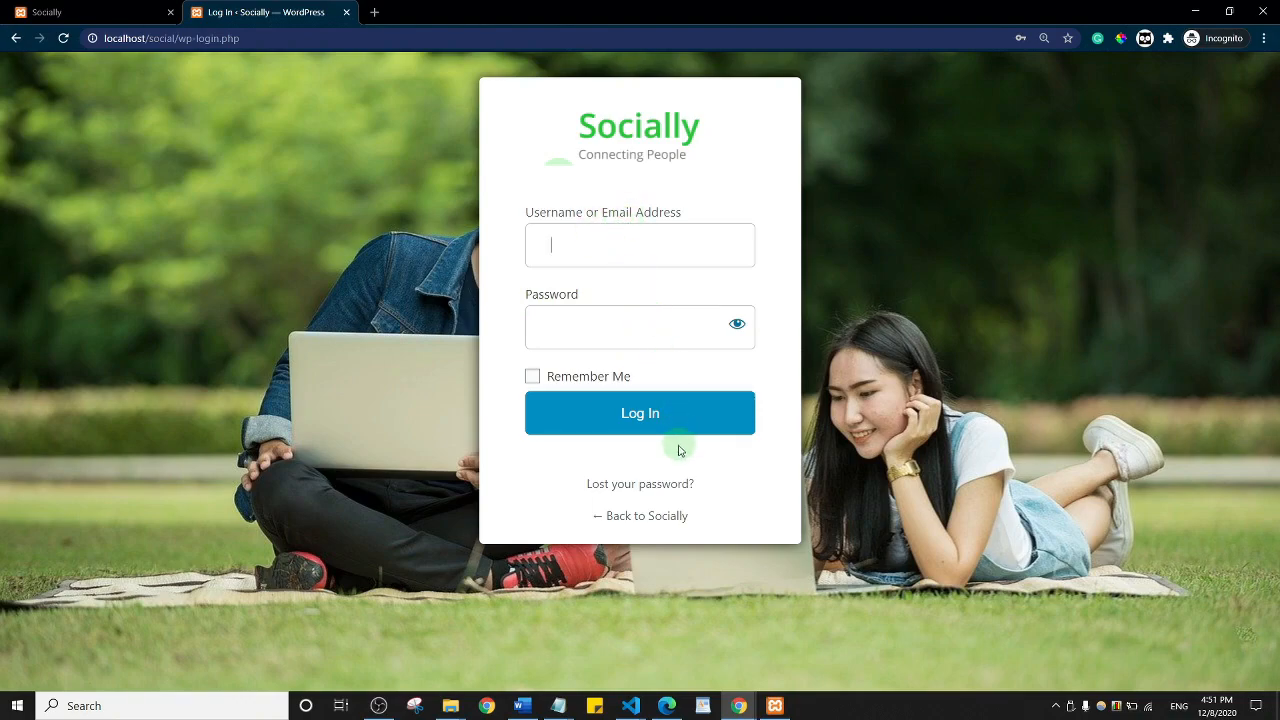
pyautogui.click(642, 520)
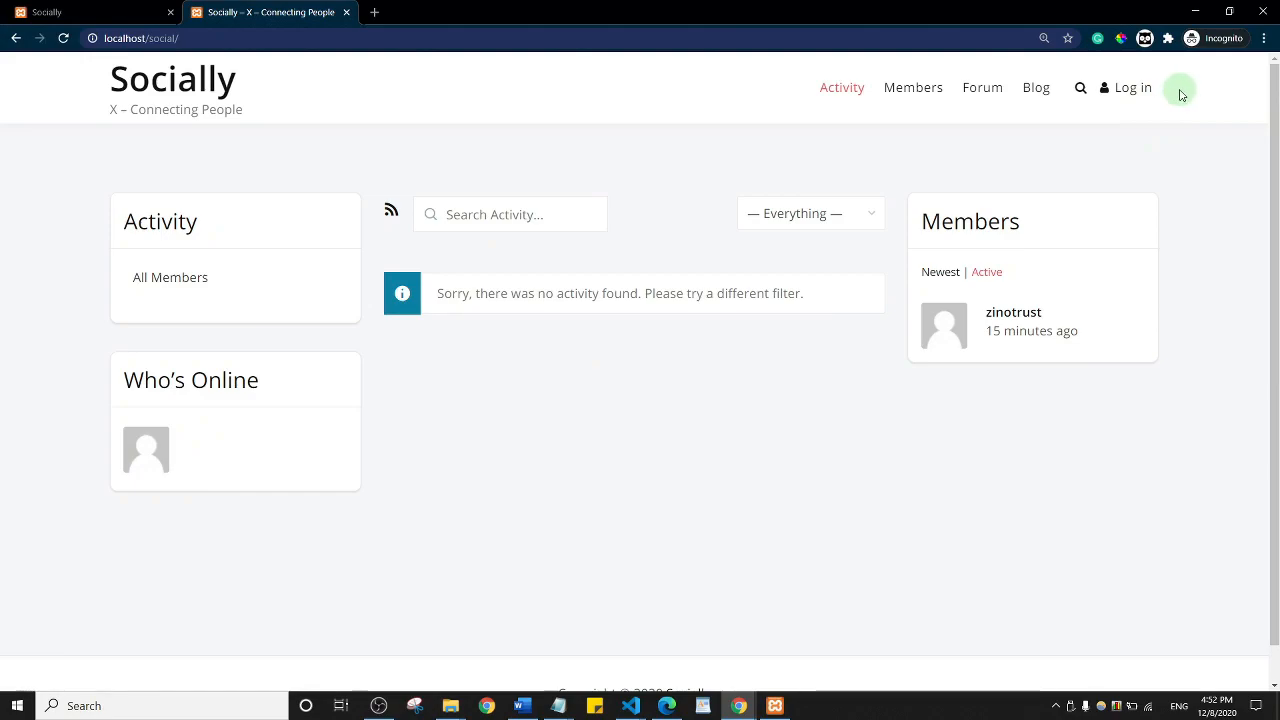
# Step: In Settings > General, enable 'Anyone can register' with Subscriber as default role and save
pyautogui.click(1194, 10)
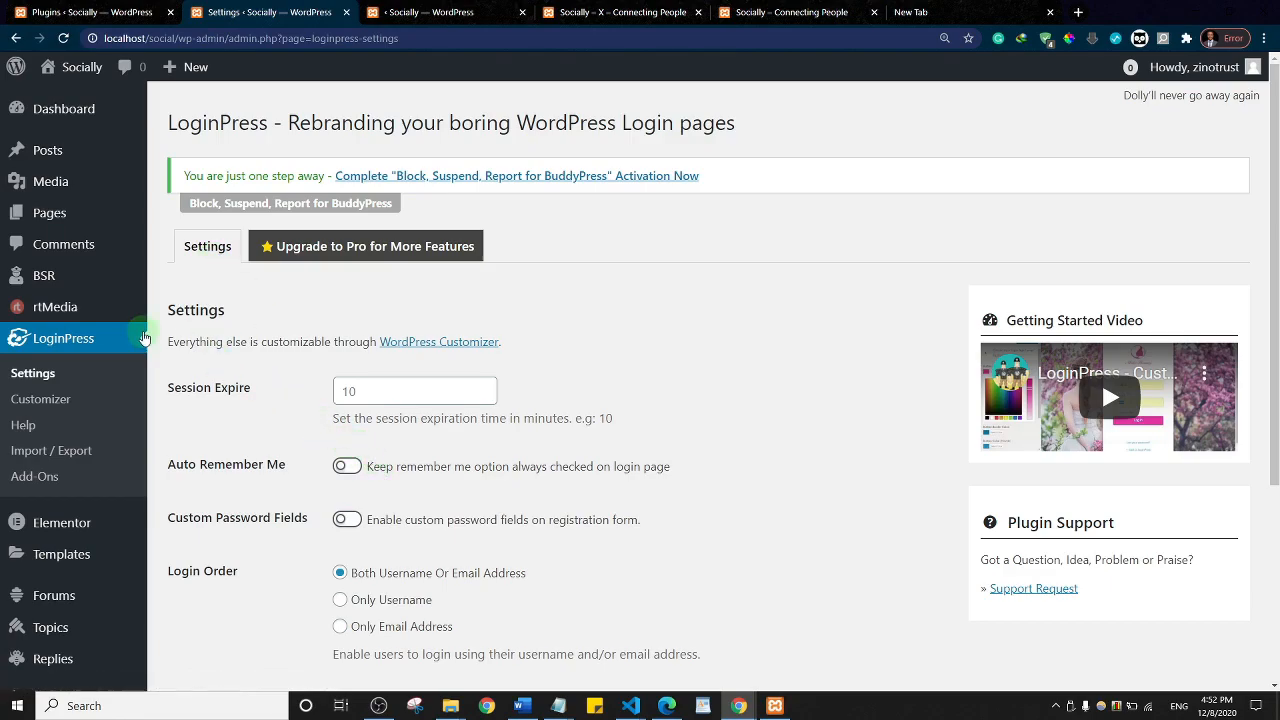
pyautogui.scroll(-3, 135, 338)
pyautogui.moveTo(52, 638)
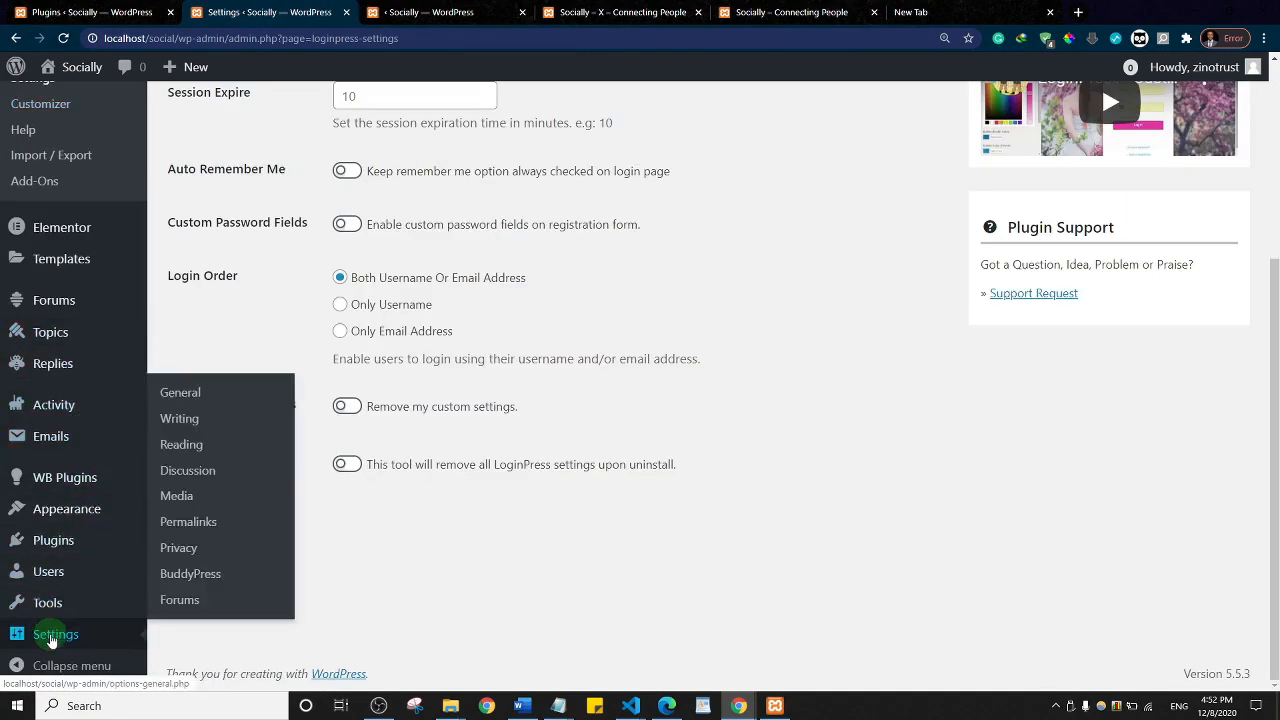
pyautogui.click(182, 398)
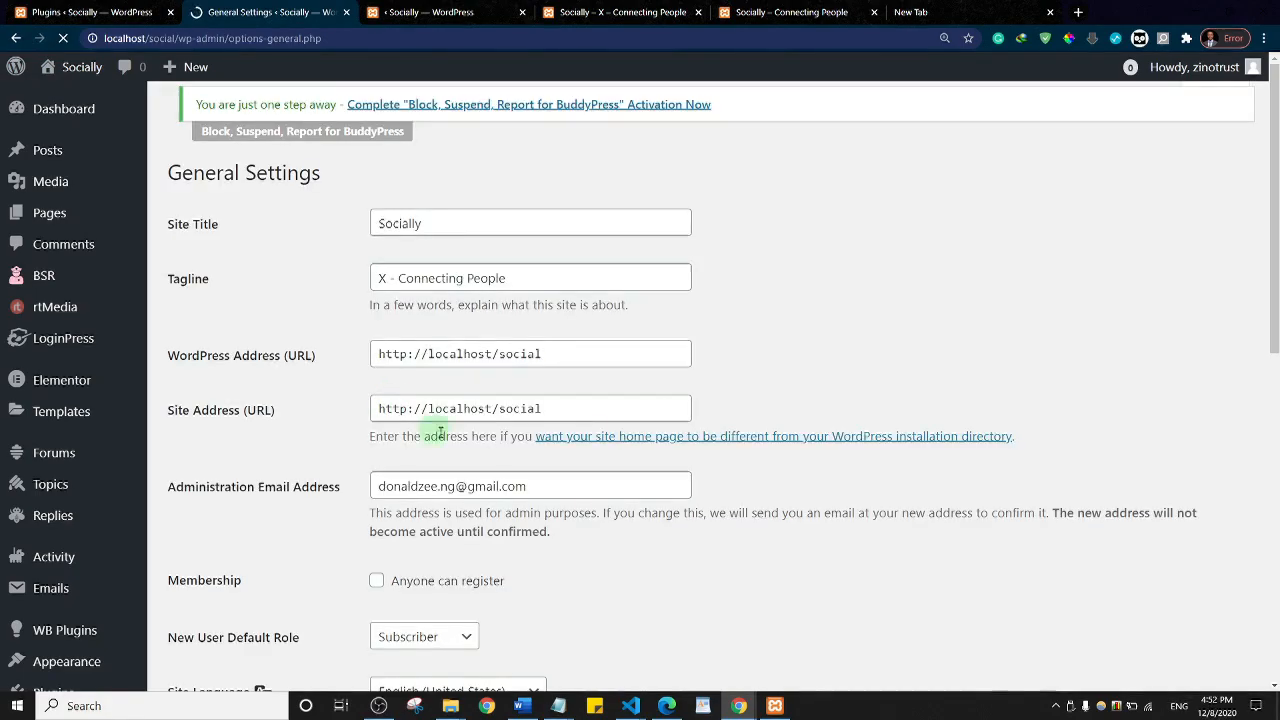
pyautogui.scroll(-4, 714, 314)
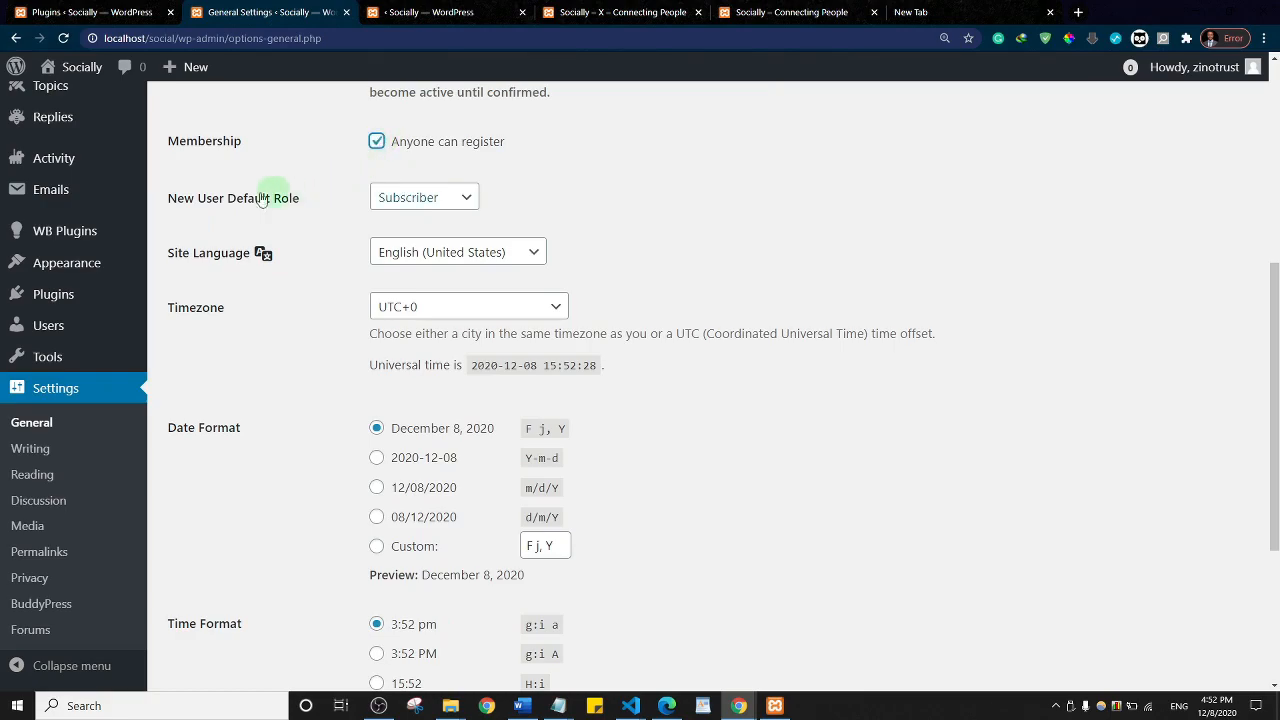
pyautogui.click(437, 212)
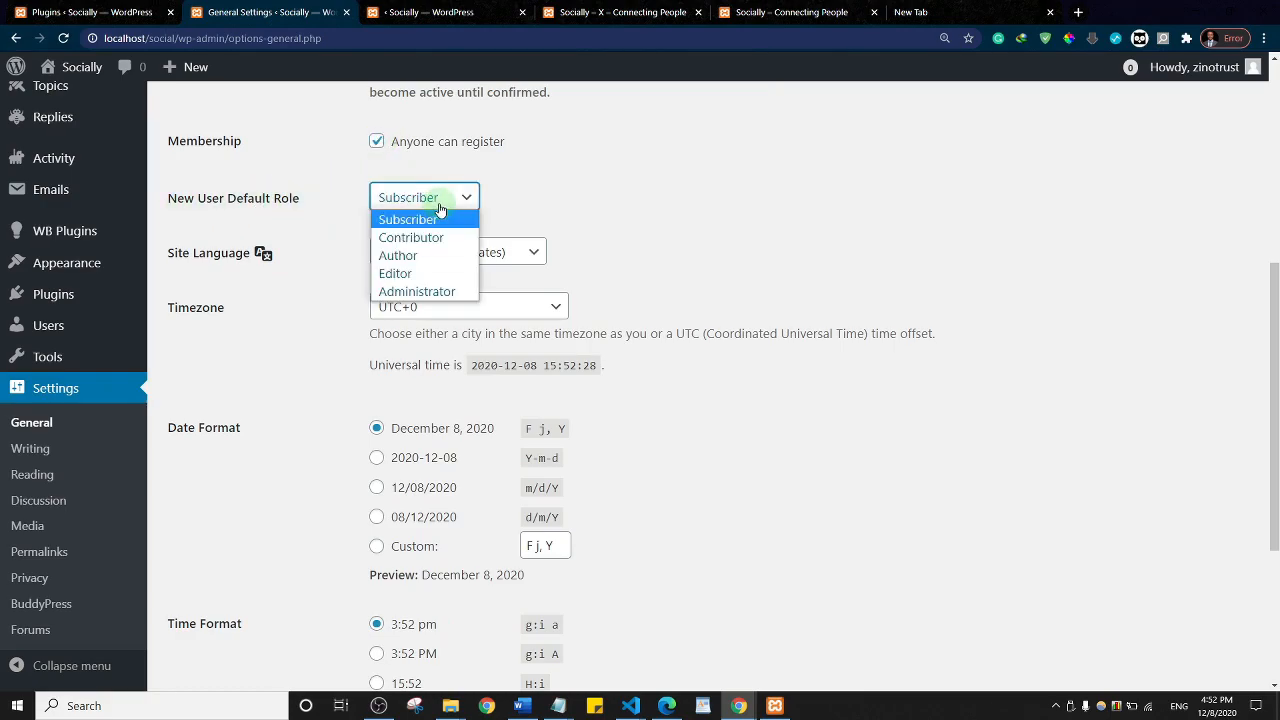
pyautogui.click(566, 190)
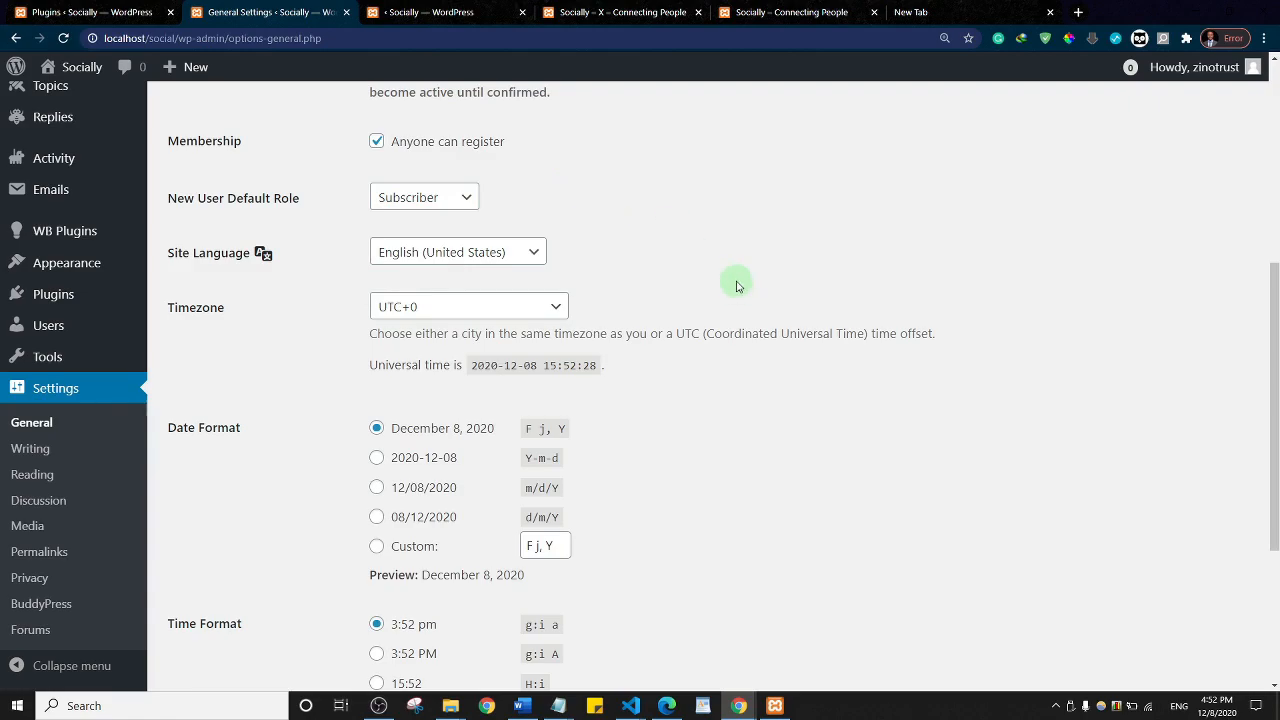
pyautogui.scroll(-3, 736, 286)
pyautogui.click(214, 595)
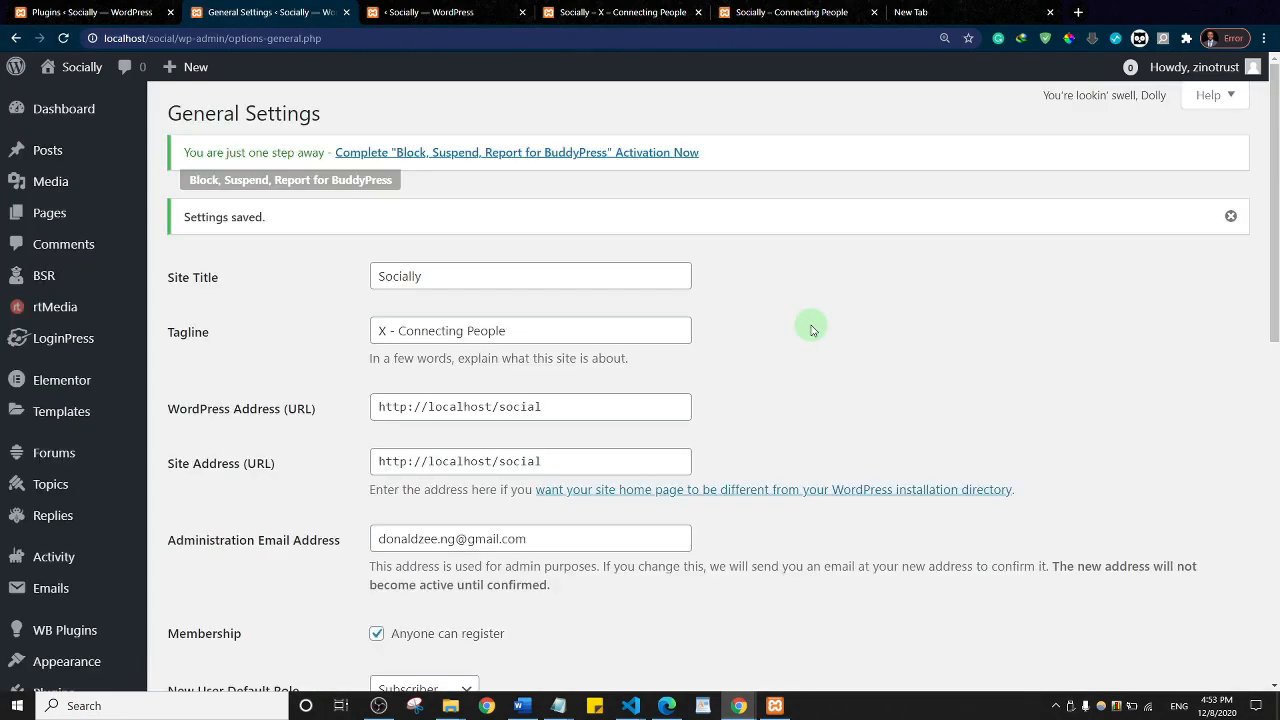
pyautogui.hotkey('alt', 'Tab')
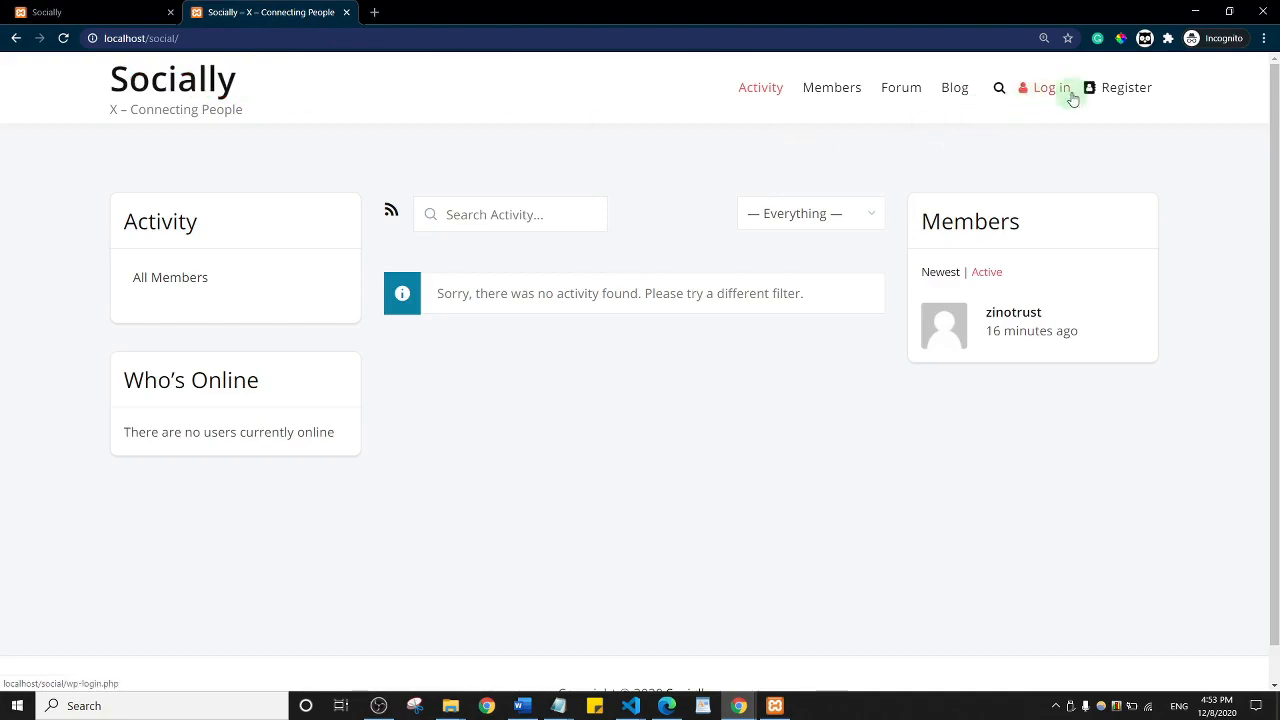
# Step: Open the Register page and look through the Create an Account sign-up form
pyautogui.click(1123, 100)
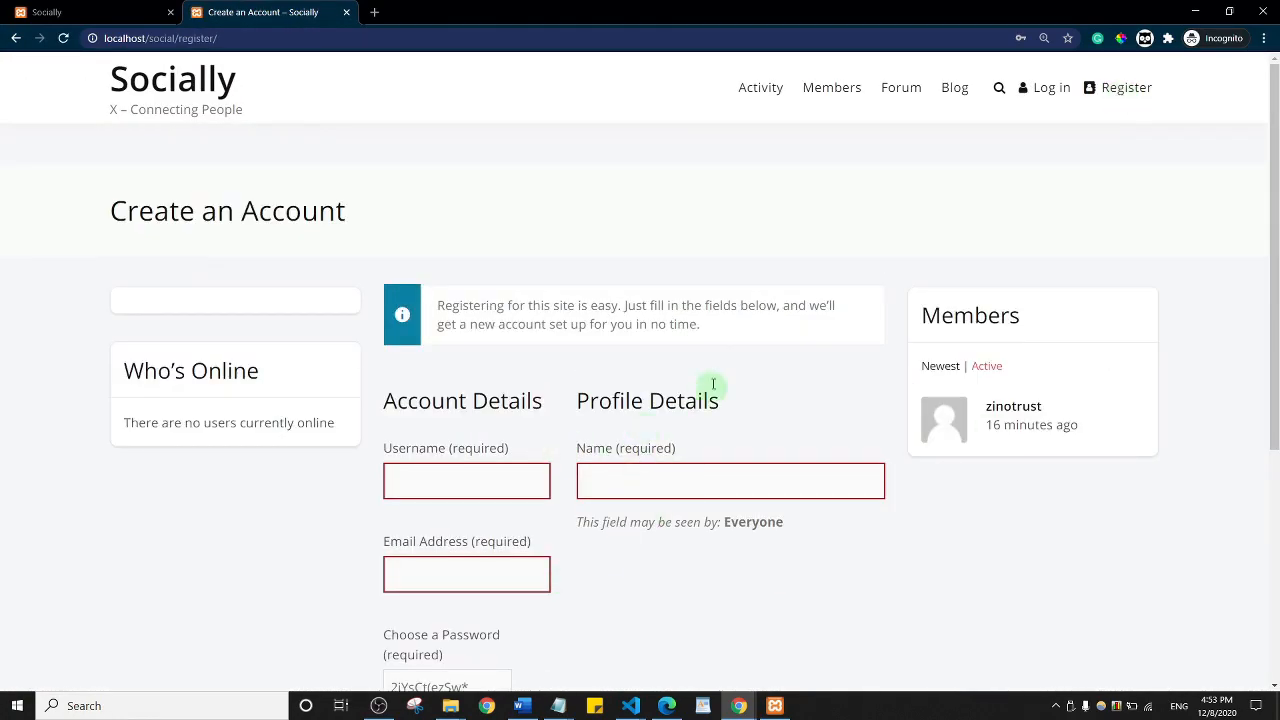
pyautogui.scroll(-4, 560, 420)
pyautogui.scroll(4, 552, 310)
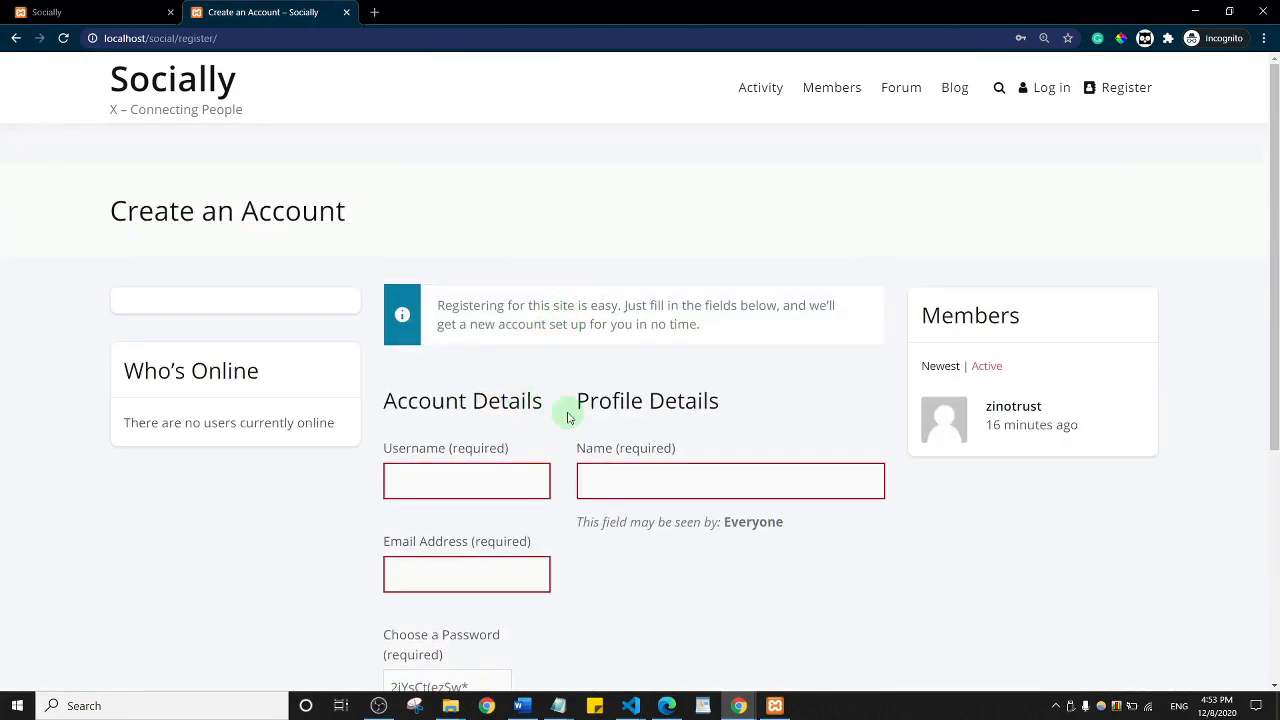
pyautogui.scroll(-4, 657, 418)
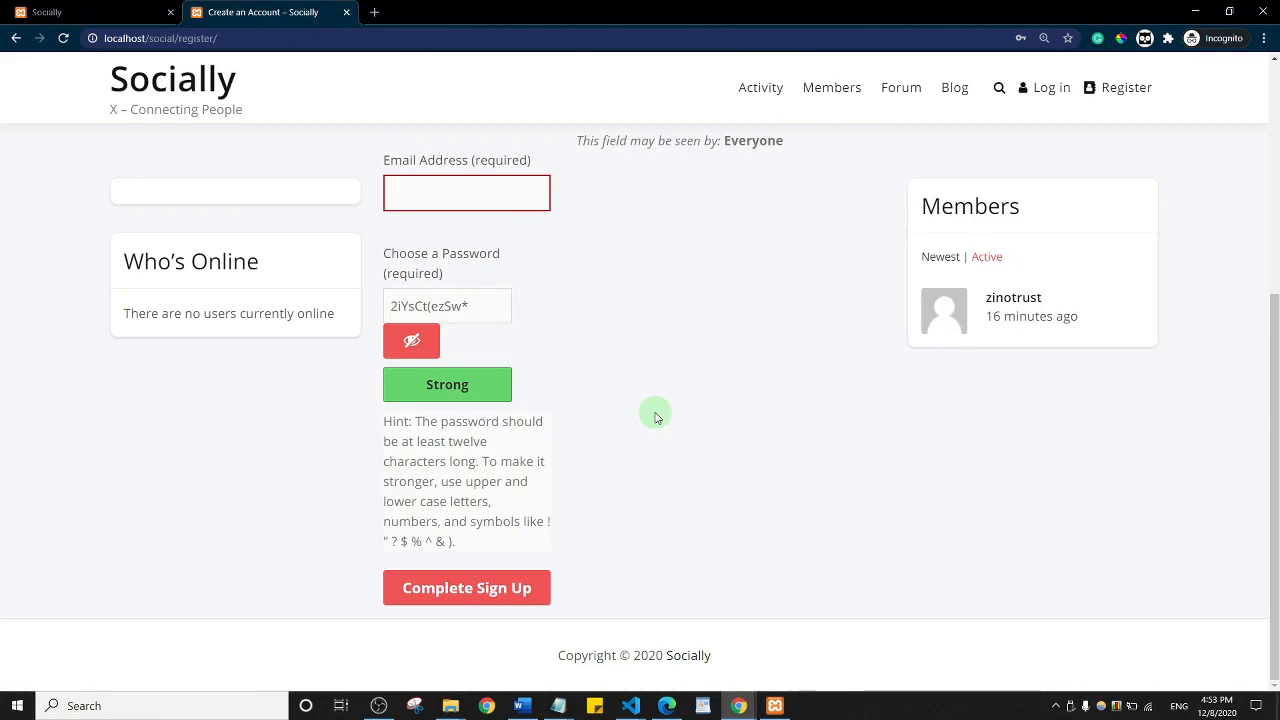
pyautogui.scroll(4, 656, 417)
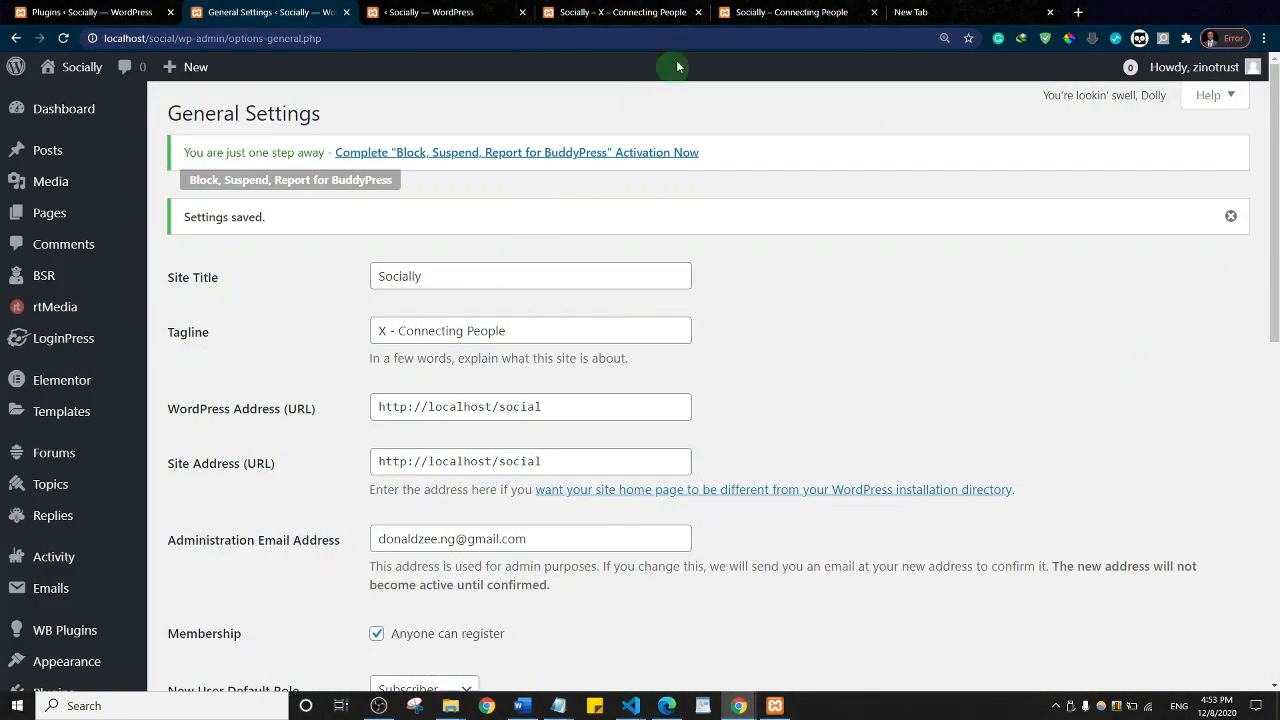
# Step: Switch to the Socially tab and open the logged-in member's profile page
pyautogui.click(620, 12)
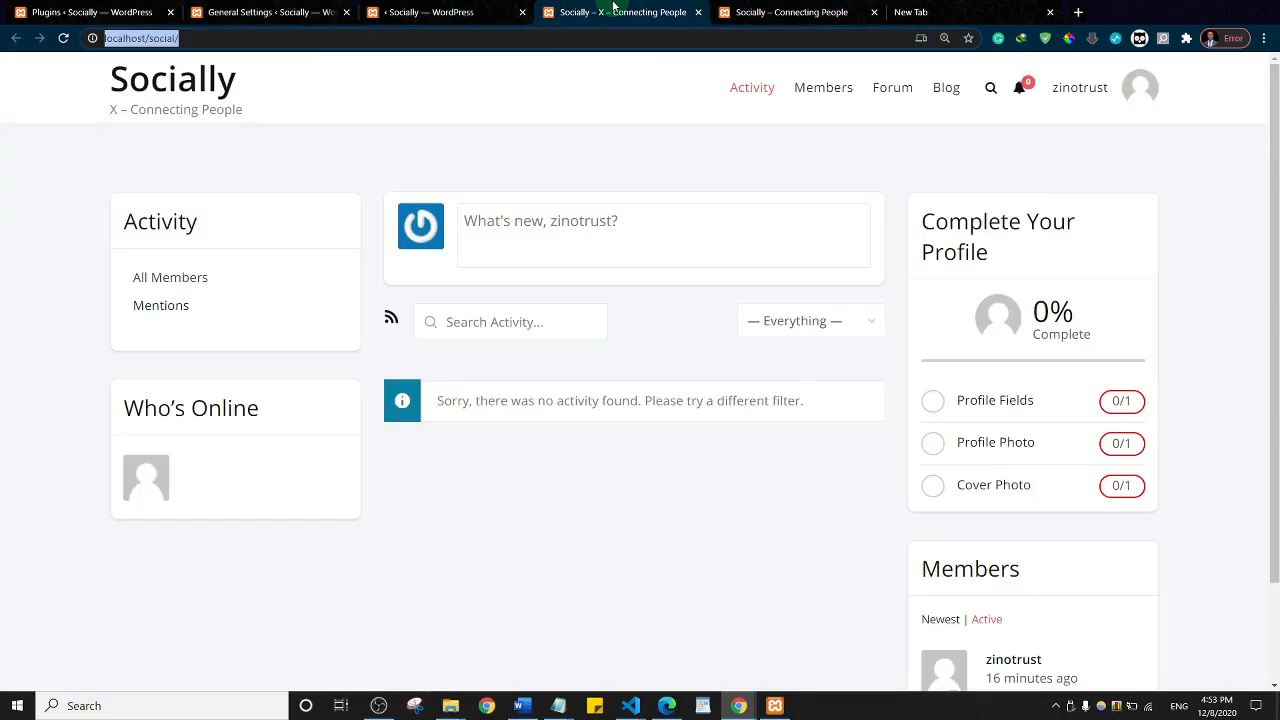
pyautogui.click(1095, 94)
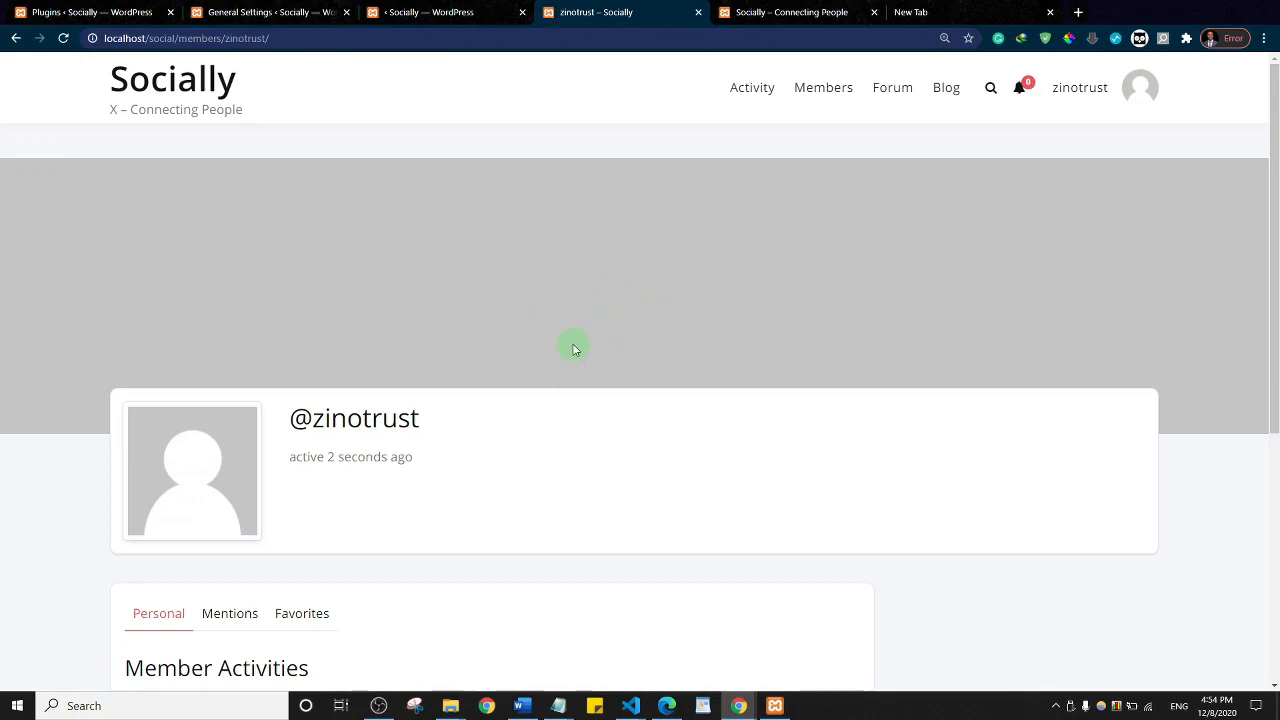
pyautogui.scroll(-5, 574, 349)
pyautogui.scroll(5, 572, 344)
pyautogui.moveTo(1267, 187); pyautogui.dragTo(1275, 250)
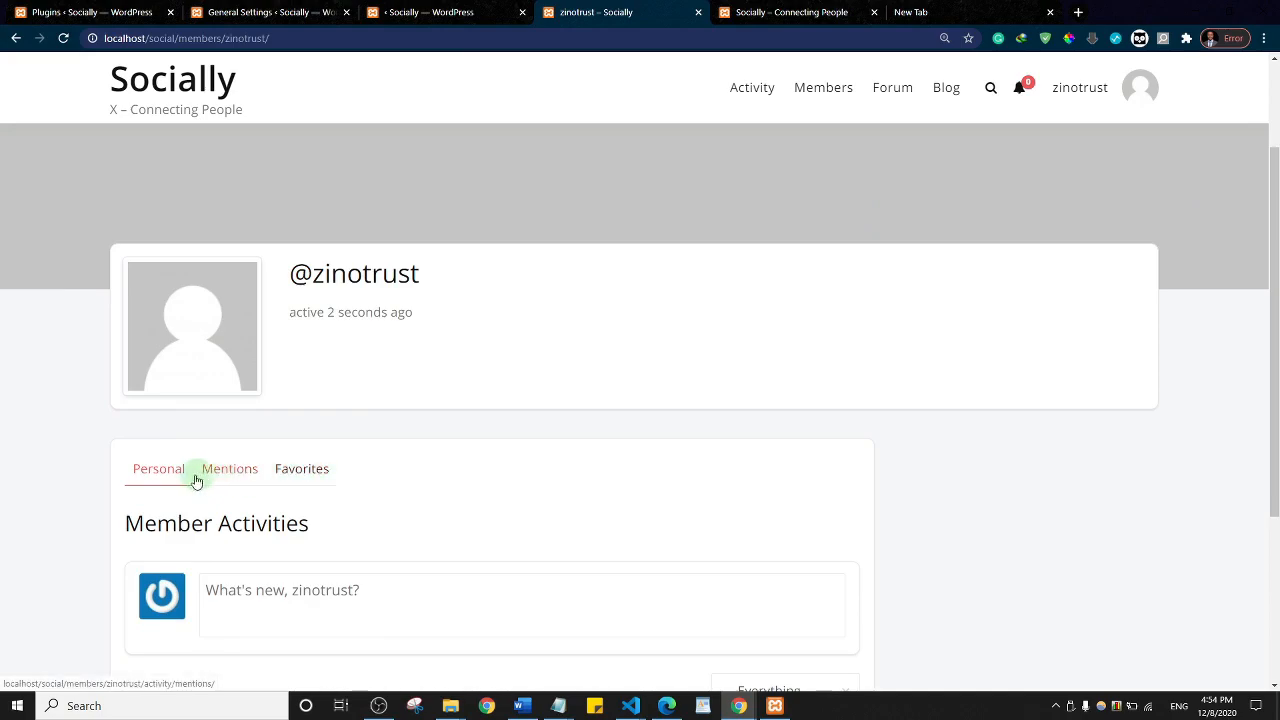
# Step: Reload the member profile, then open the Members directory
pyautogui.click(1123, 92)
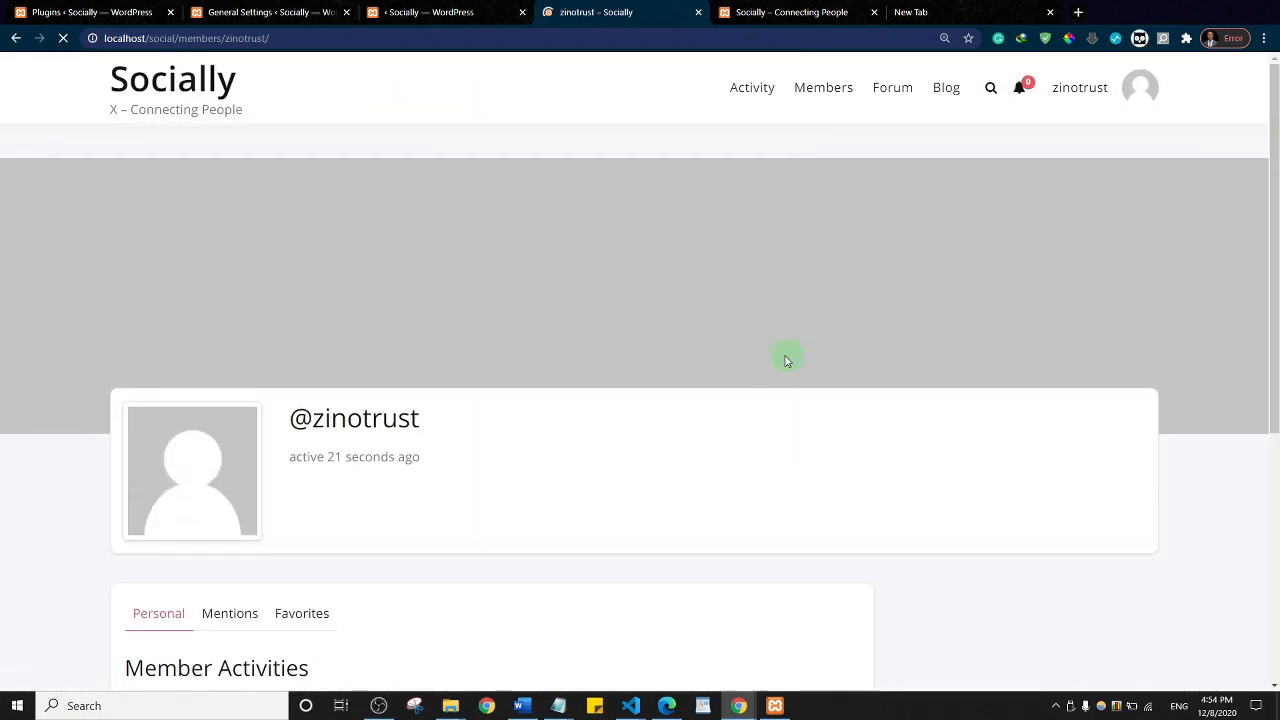
pyautogui.scroll(-5, 789, 360)
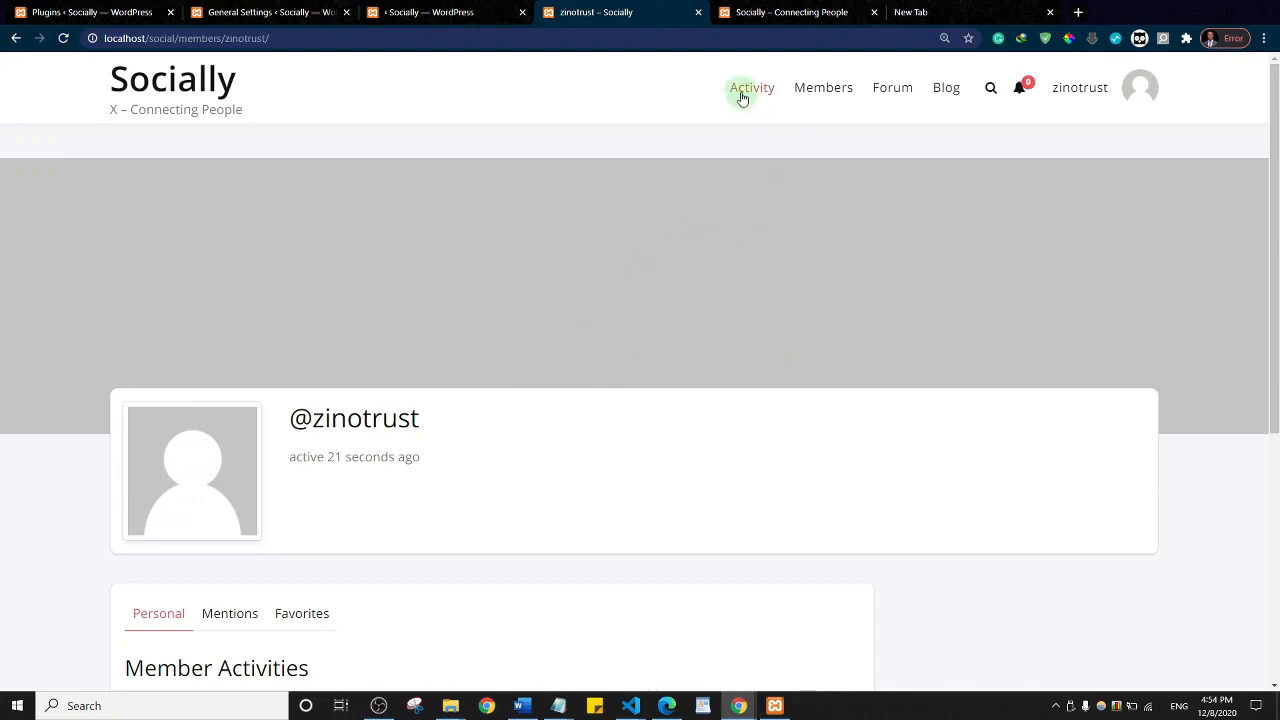
pyautogui.click(818, 92)
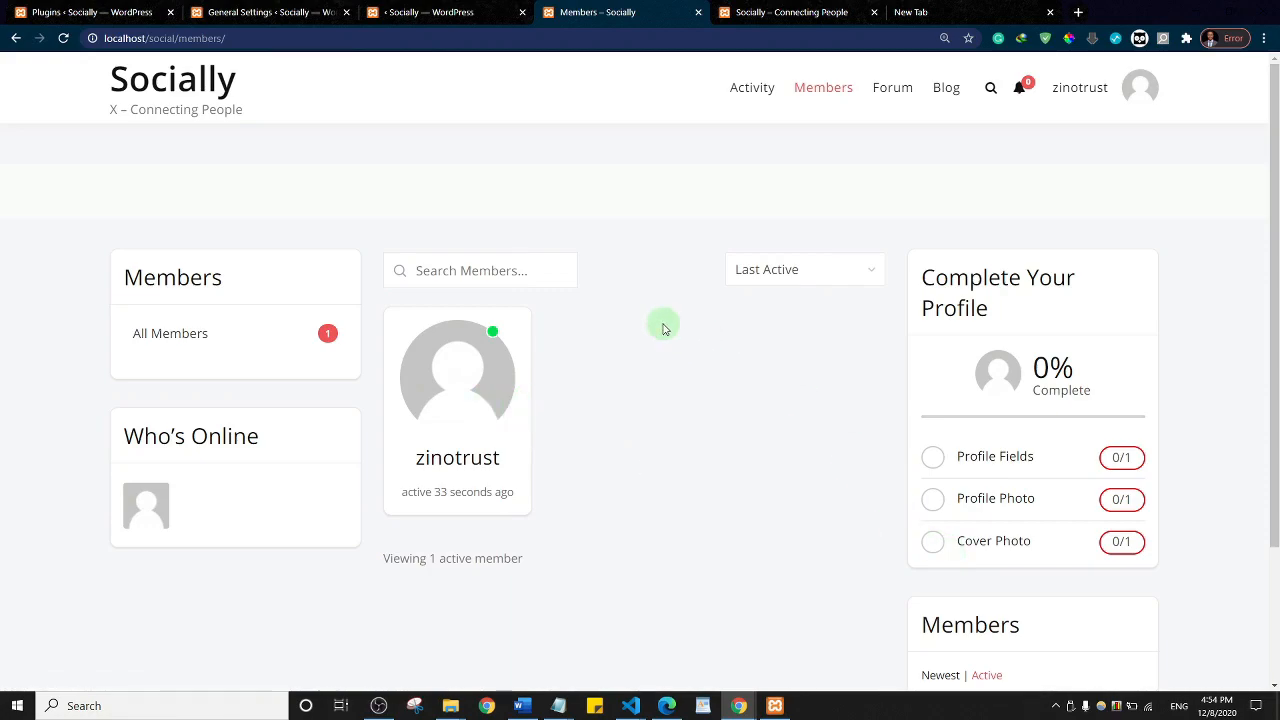
# Step: Upload the portrait image from the Desktop as the new profile photo
pyautogui.click(986, 504)
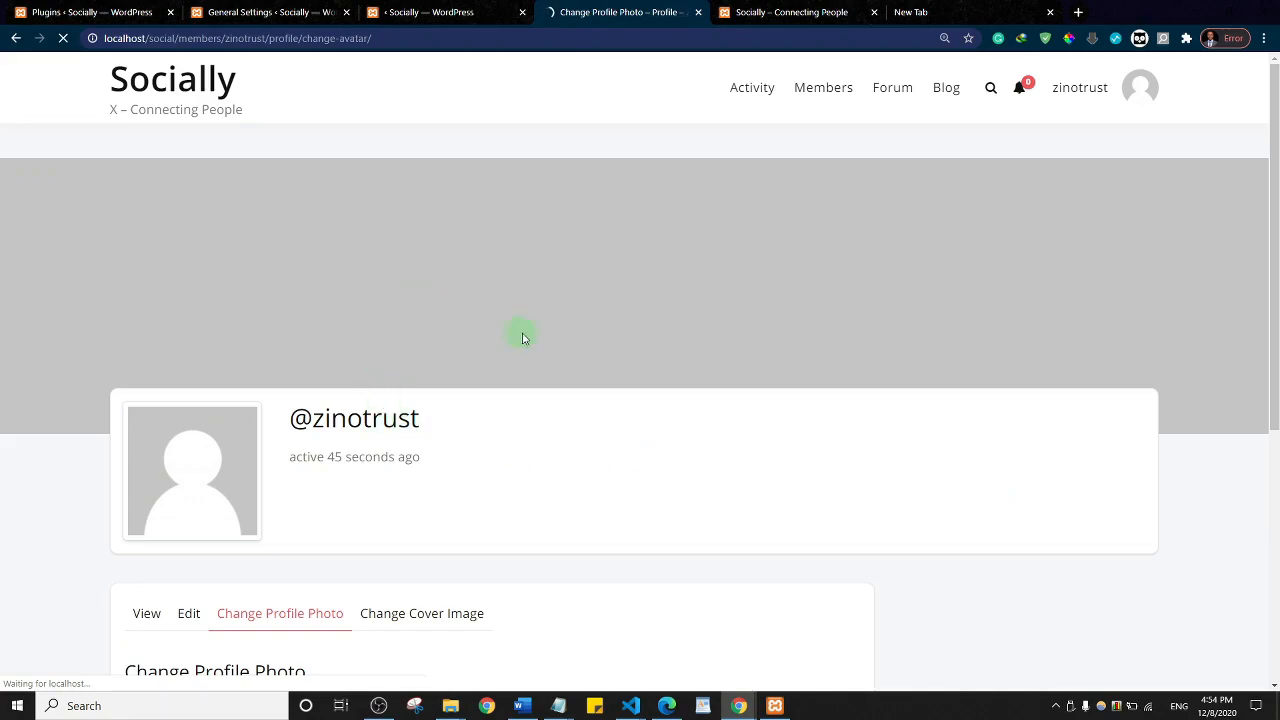
pyautogui.scroll(-4, 590, 337)
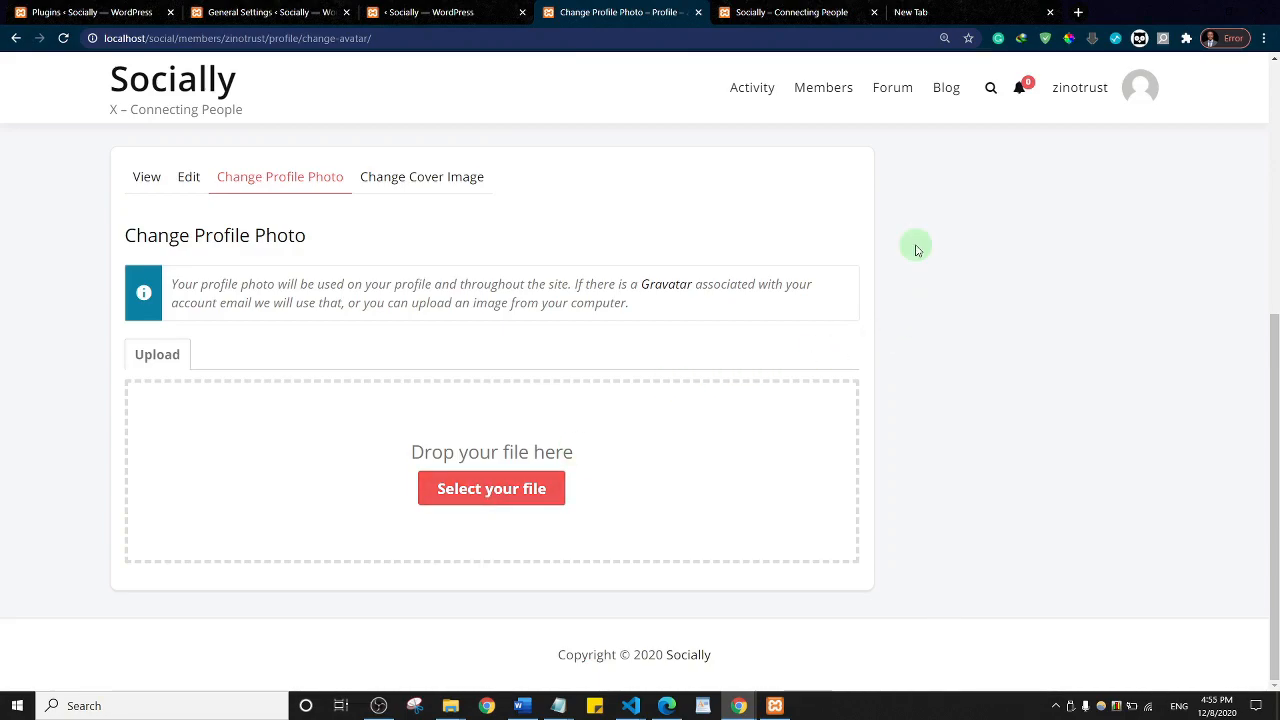
pyautogui.click(484, 497)
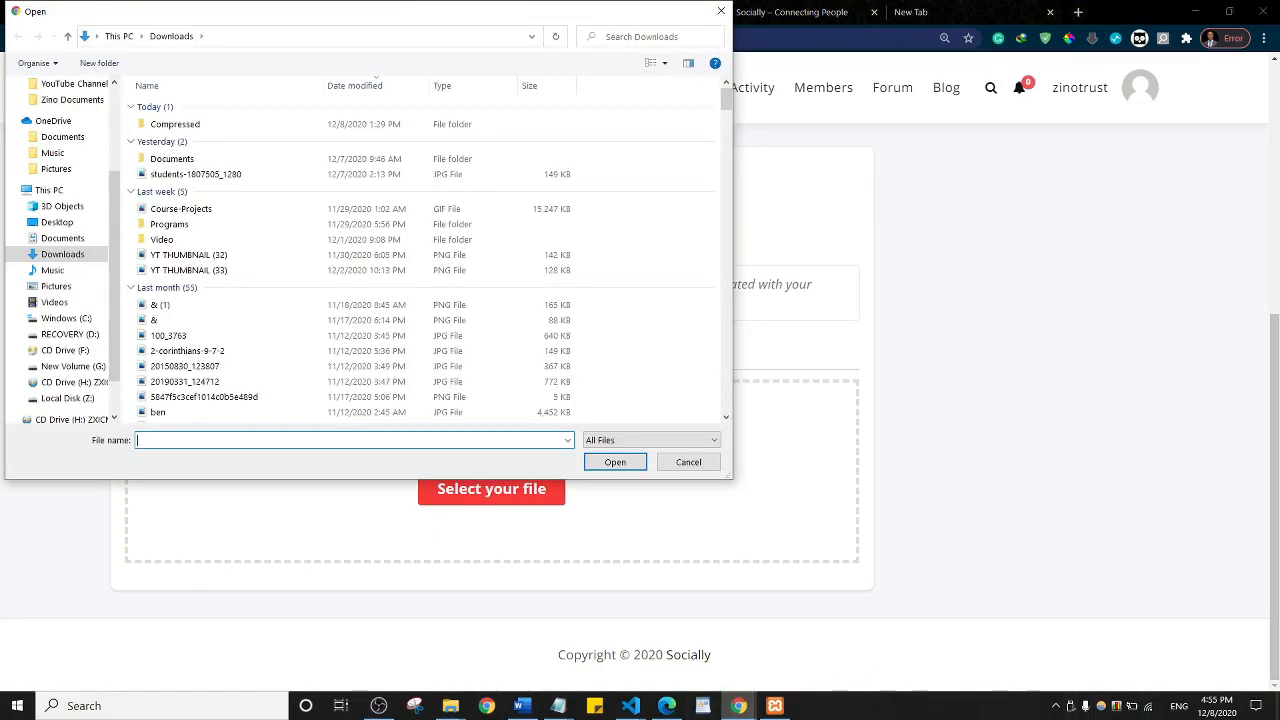
pyautogui.click(379, 706)
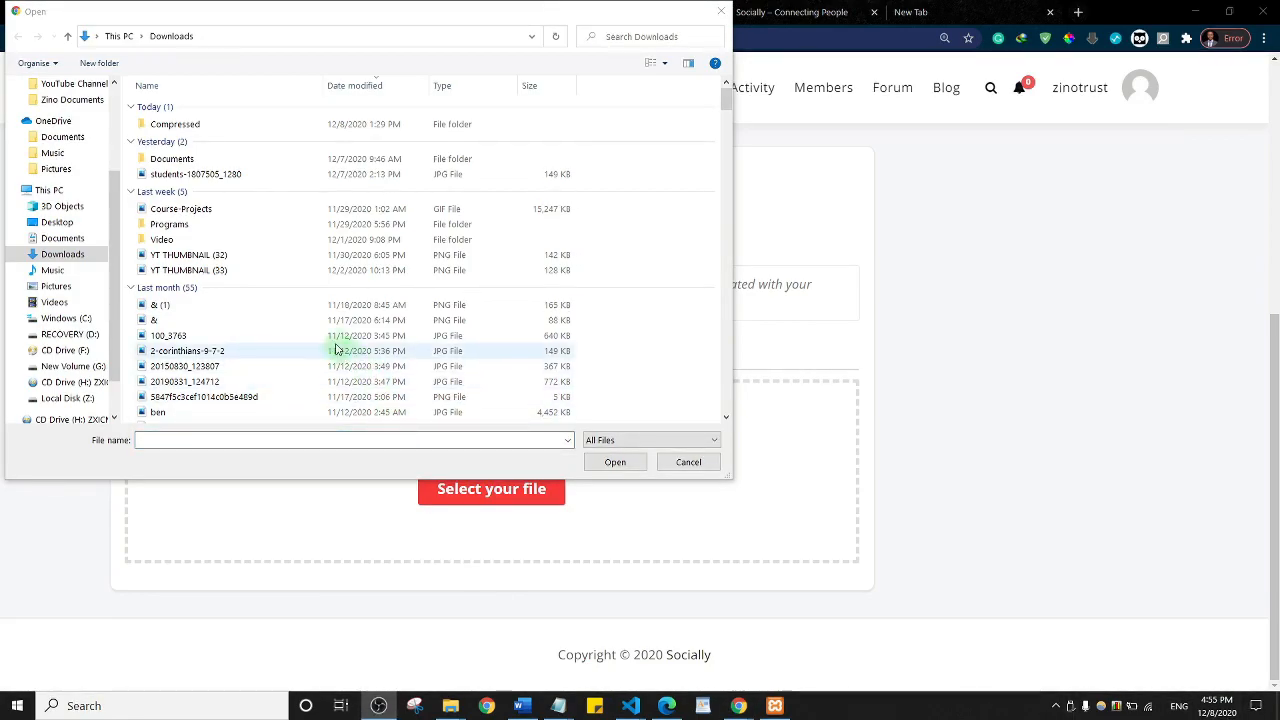
pyautogui.click(58, 223)
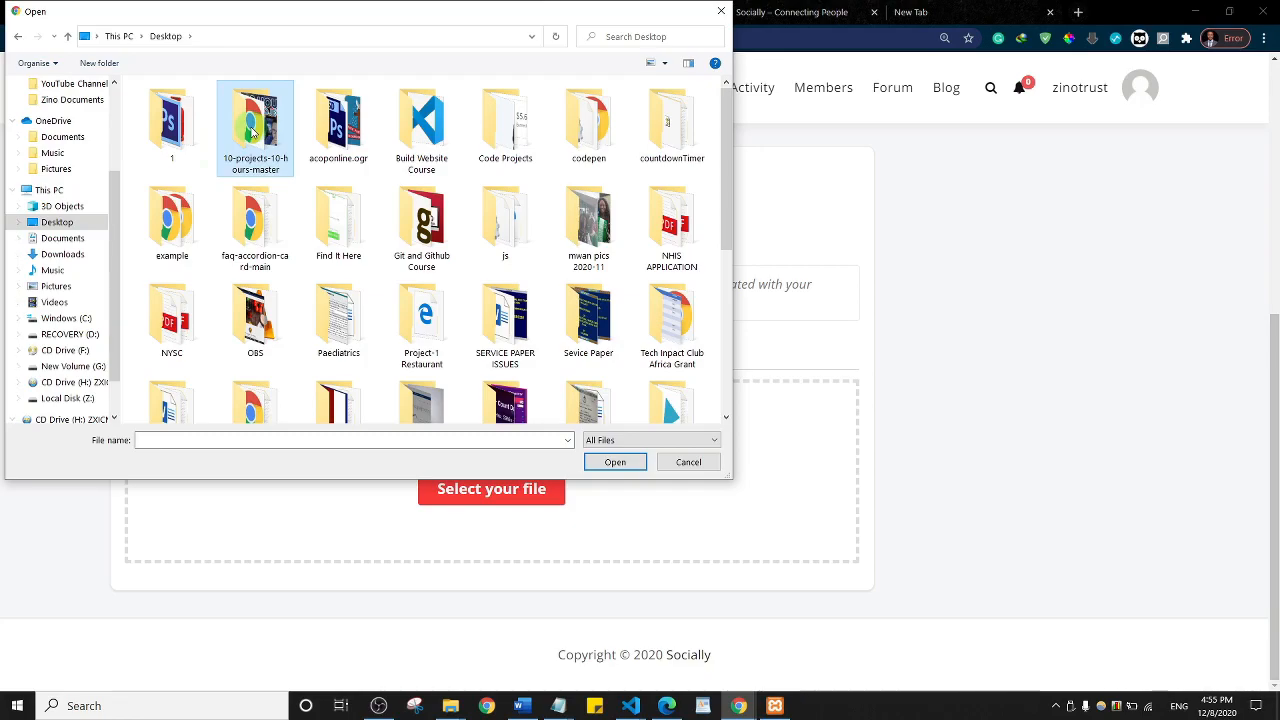
pyautogui.scroll(-5, 253, 133)
pyautogui.click(175, 395)
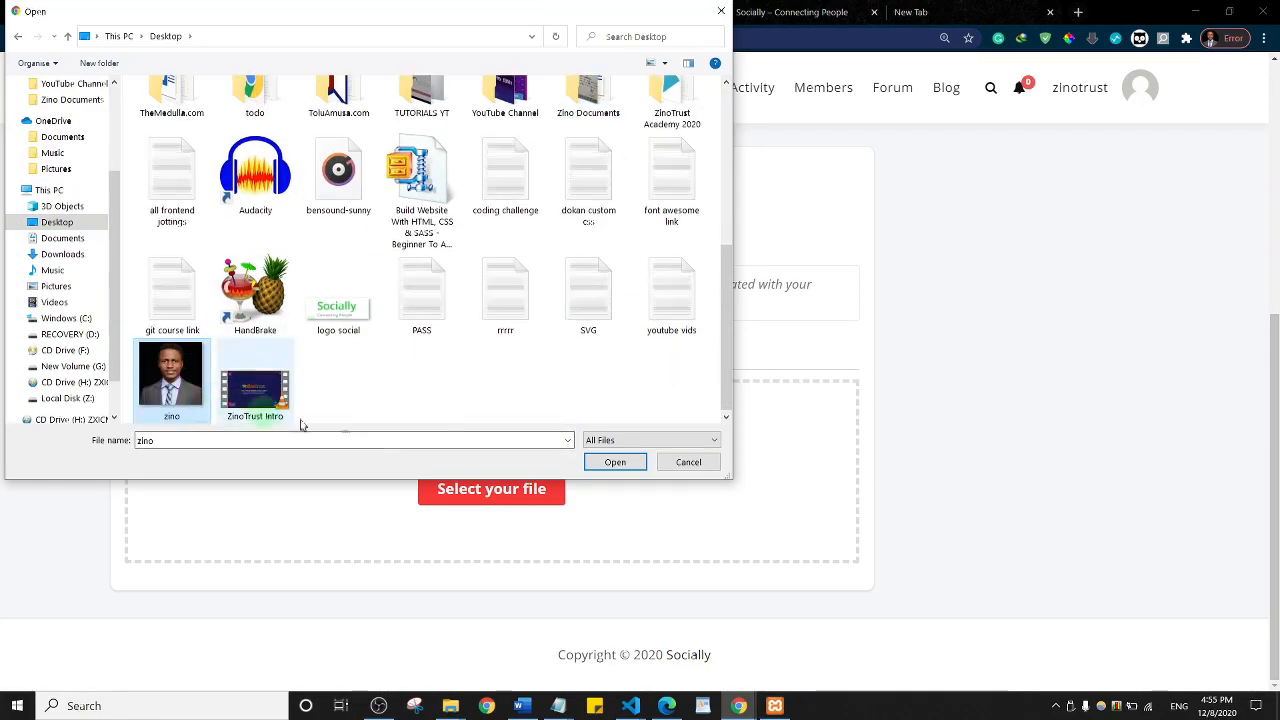
pyautogui.click(617, 463)
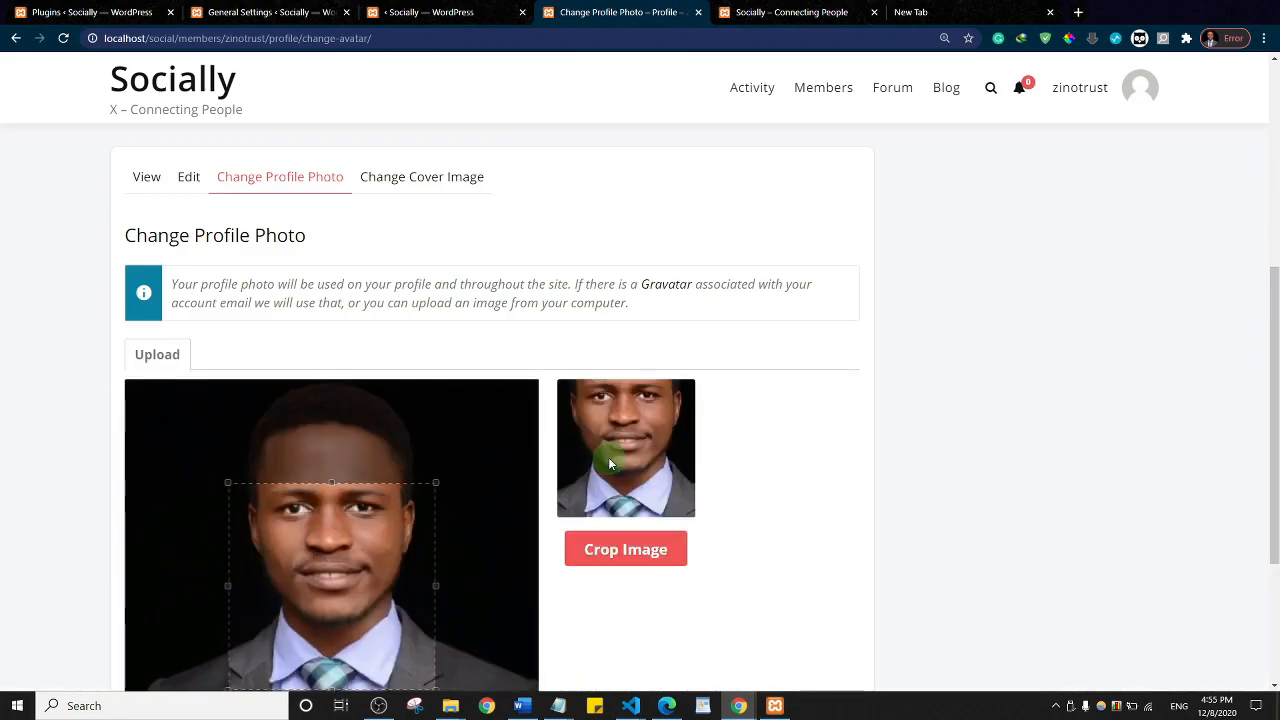
# Step: Stretch the crop box to the photo's corners and apply the crop
pyautogui.moveTo(1271, 323); pyautogui.dragTo(1271, 371)
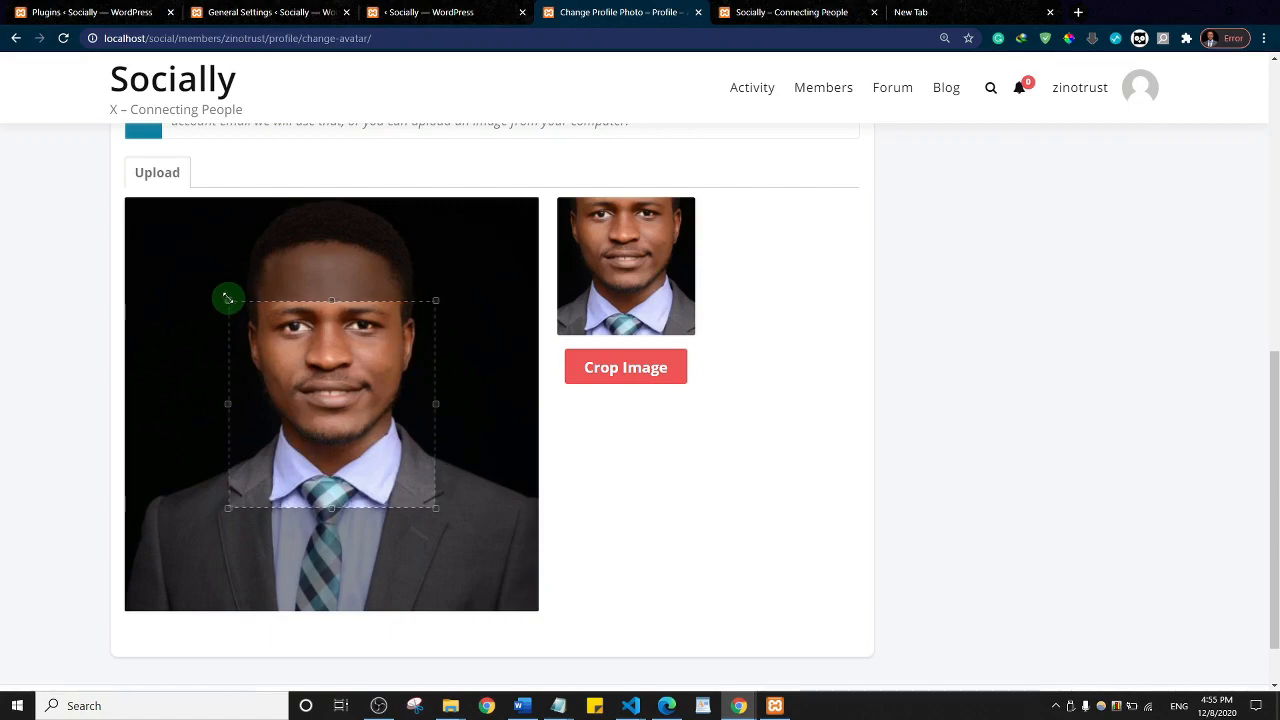
pyautogui.moveTo(228, 300); pyautogui.dragTo(89, 177)
pyautogui.moveTo(438, 512); pyautogui.dragTo(591, 649)
pyautogui.click(628, 369)
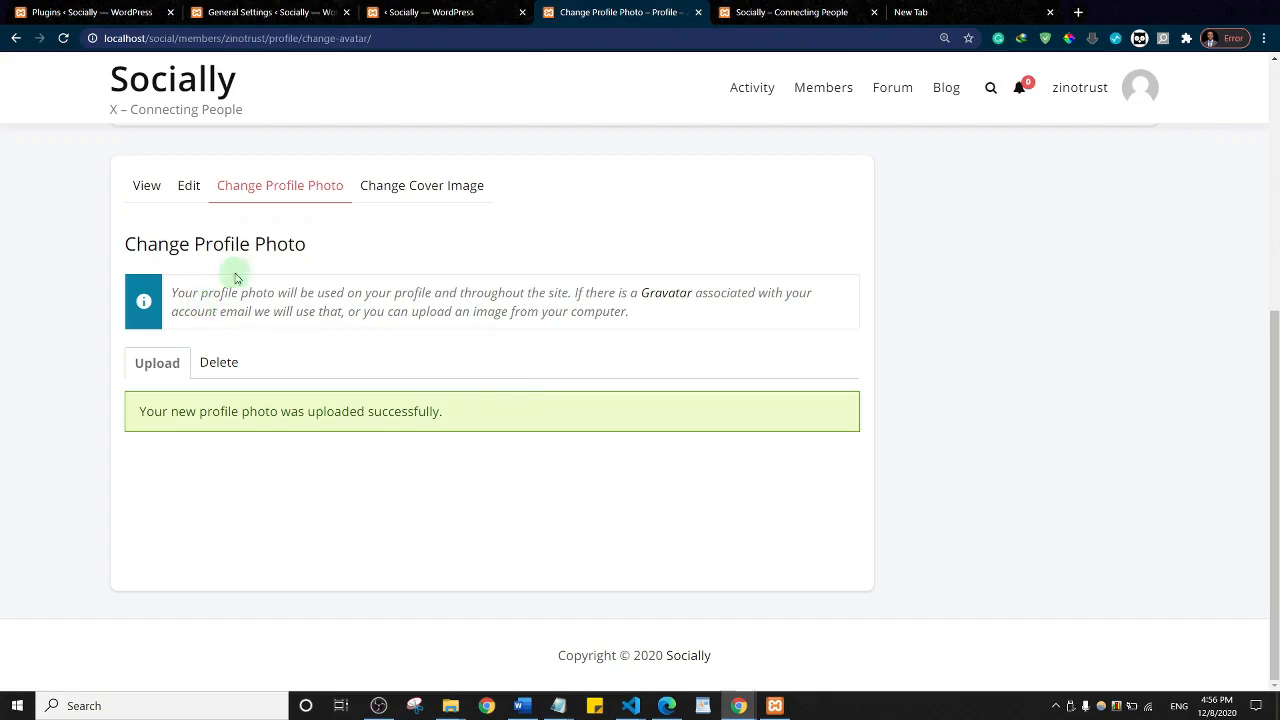
# Step: Upload students-1807505_1280 from Downloads as the profile cover image
pyautogui.click(419, 195)
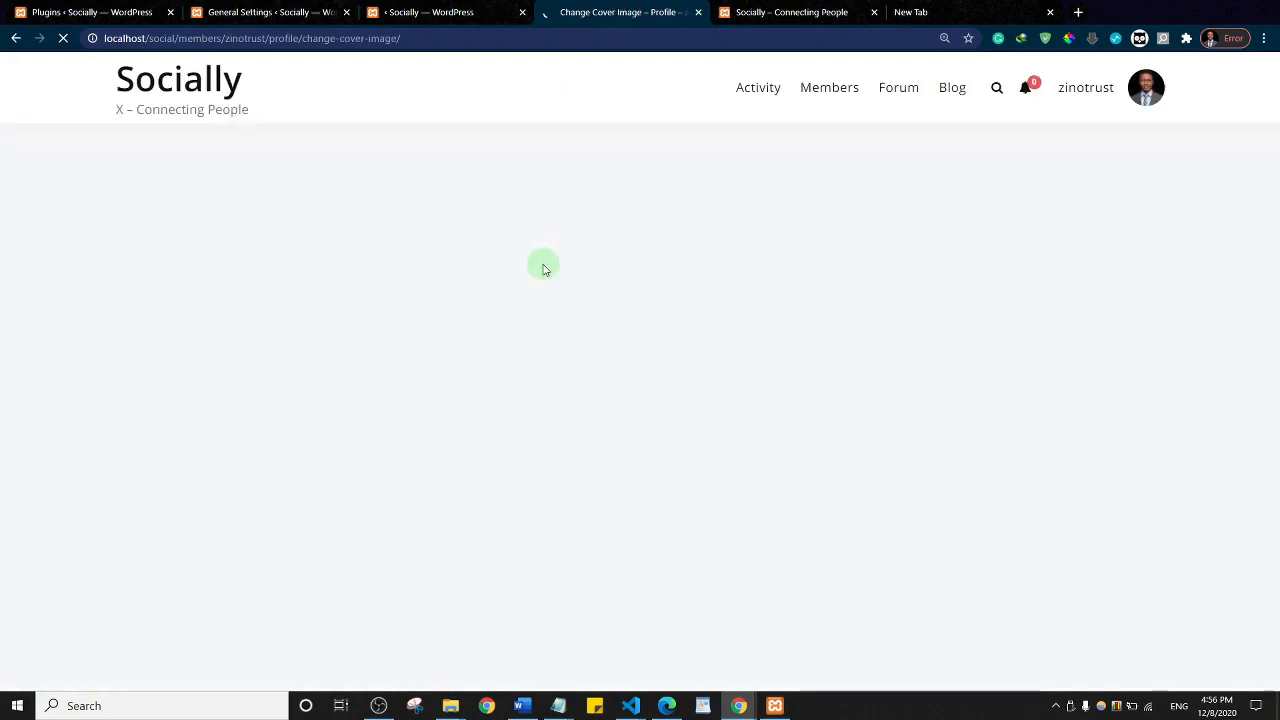
pyautogui.scroll(-5, 583, 240)
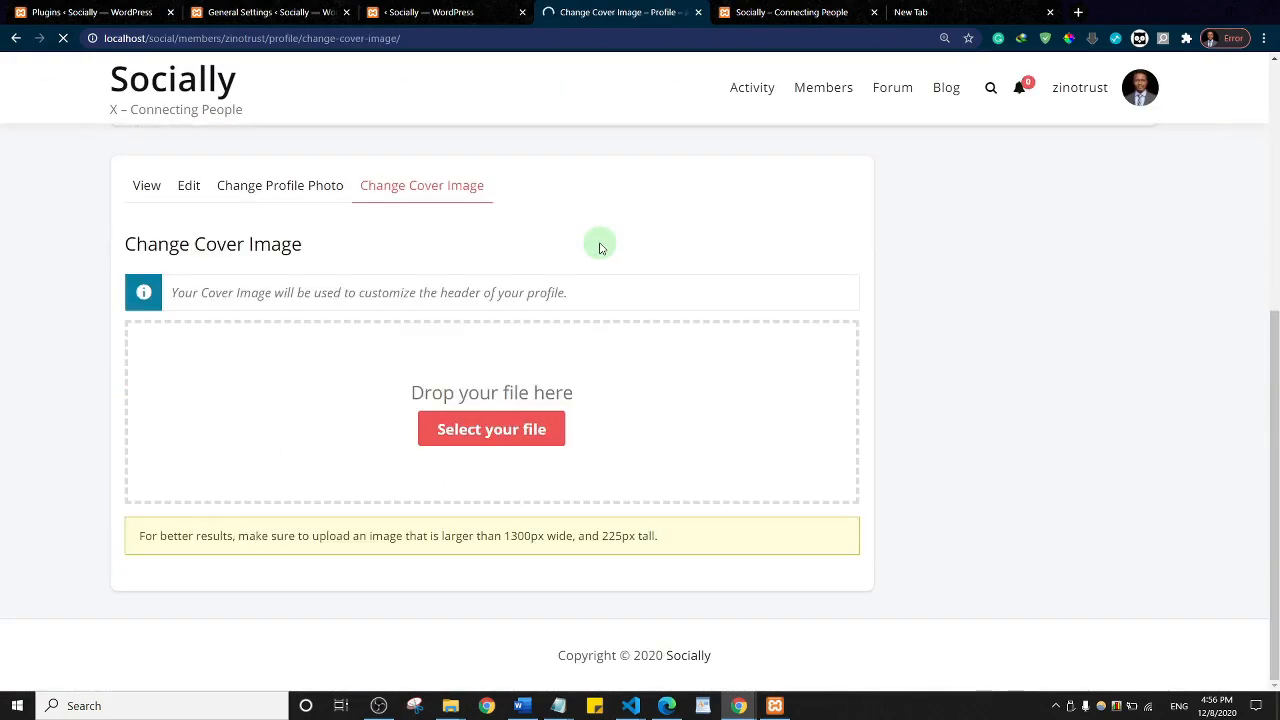
pyautogui.click(501, 437)
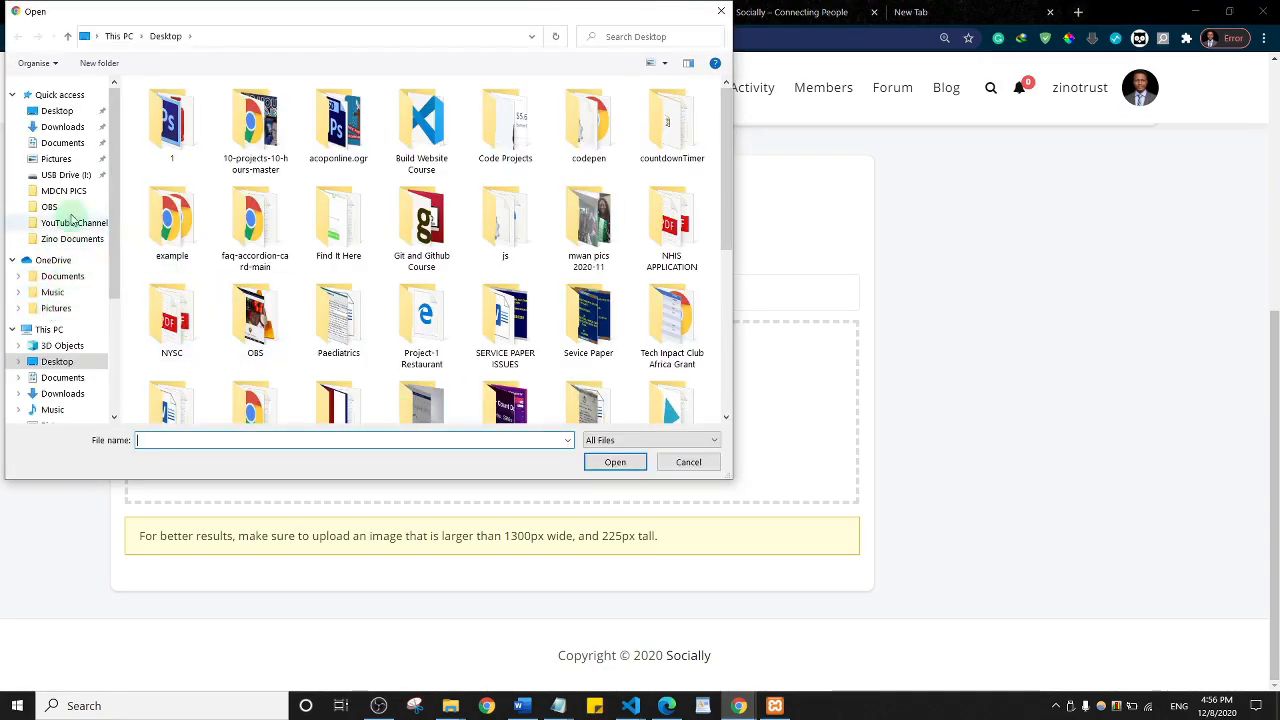
pyautogui.click(66, 394)
pyautogui.click(185, 159)
pyautogui.click(600, 462)
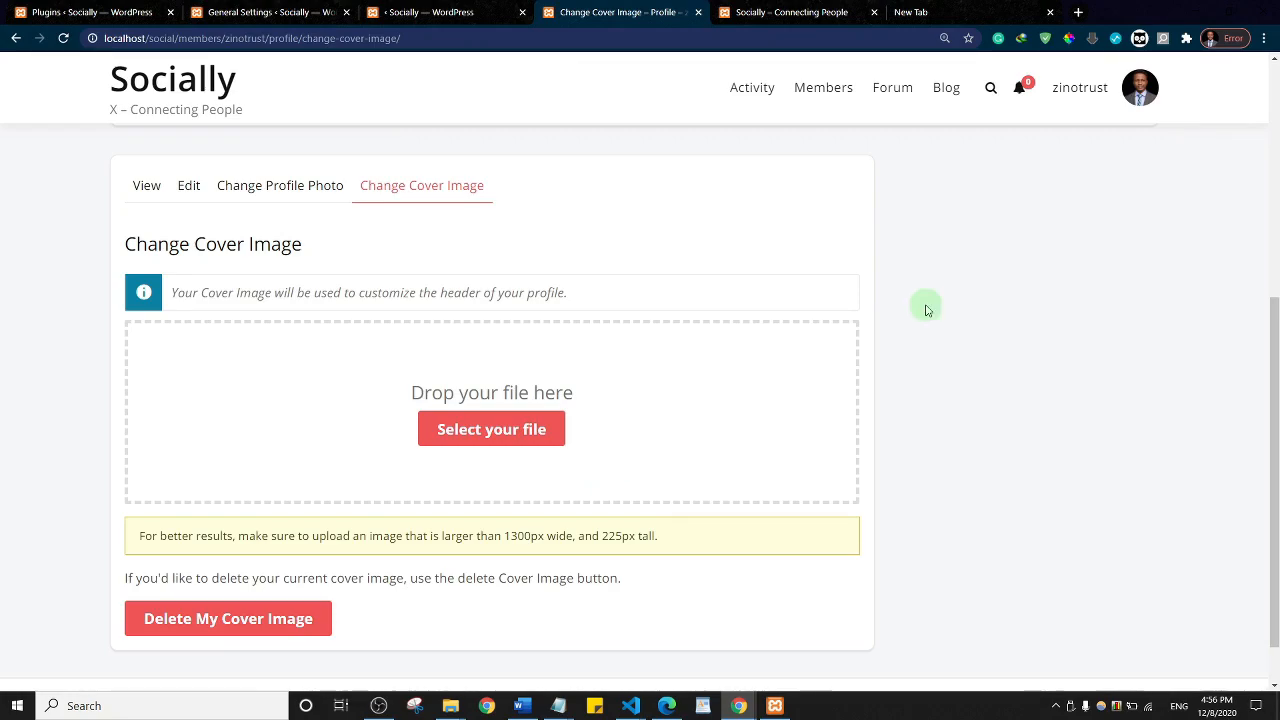
# Step: Look over the profile editing page, then return to the Socially activity feed
pyautogui.scroll(5, 623, 437)
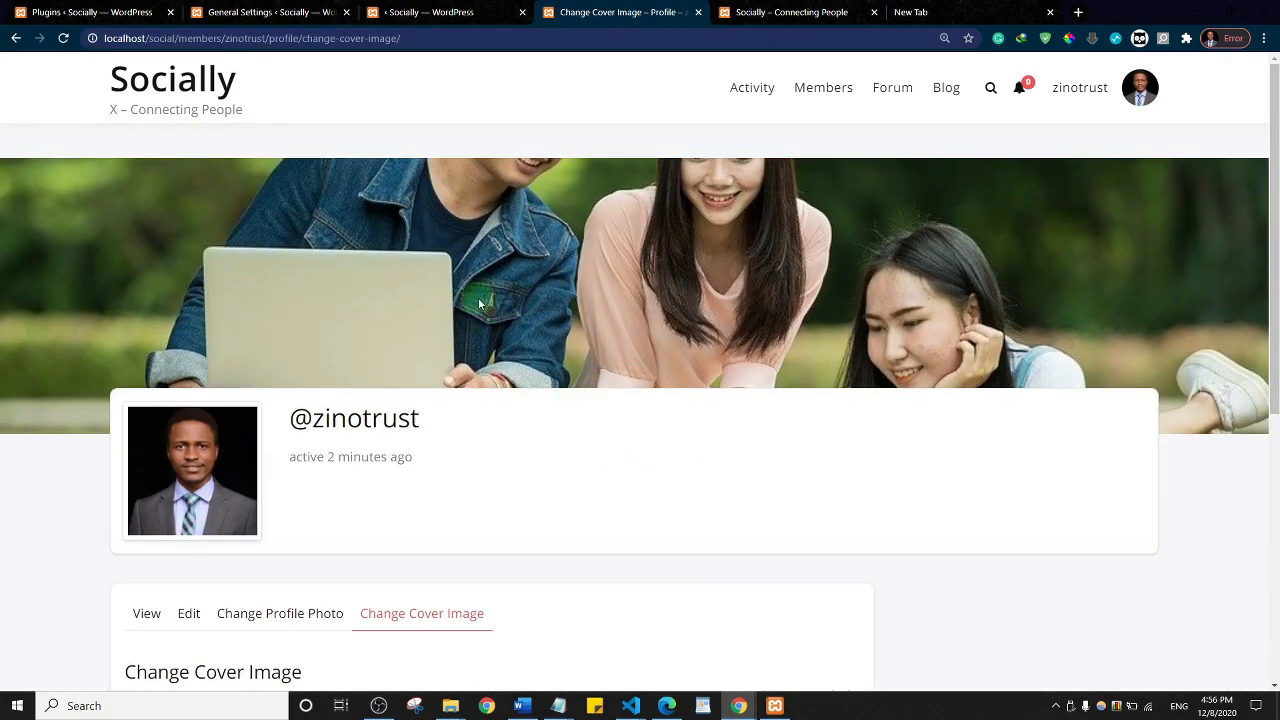
pyautogui.scroll(-4, 548, 320)
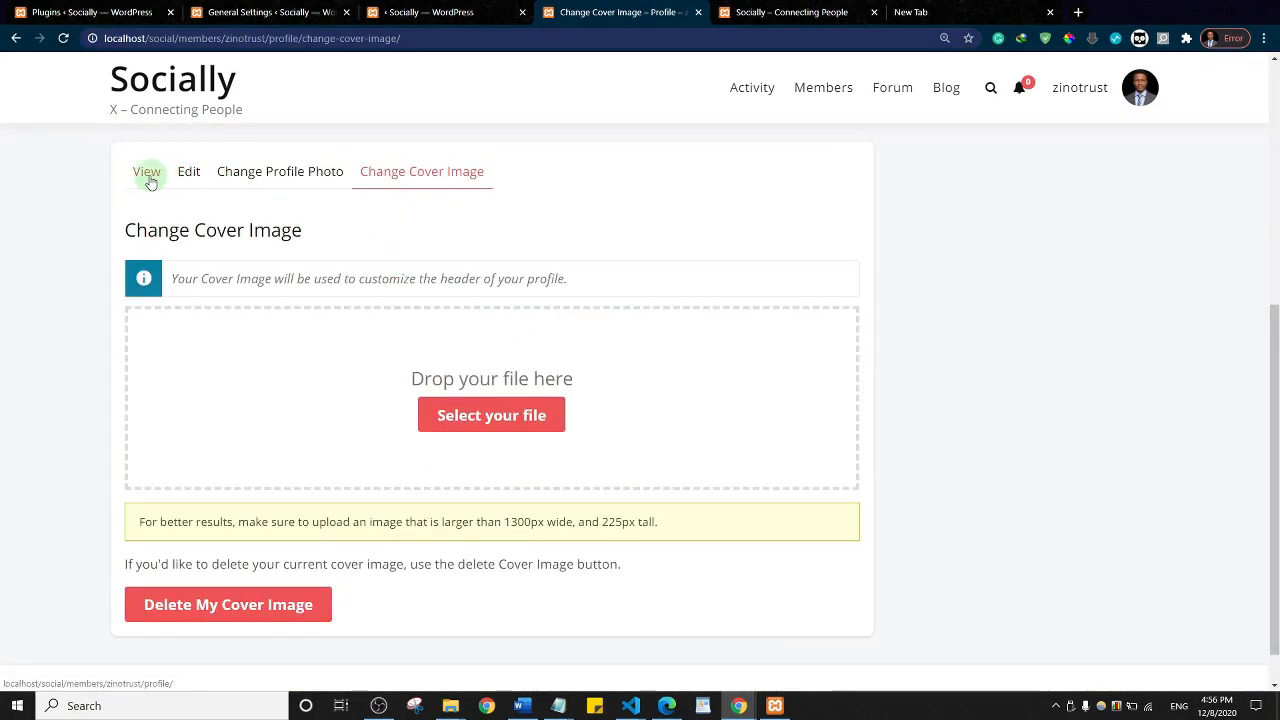
pyautogui.click(187, 173)
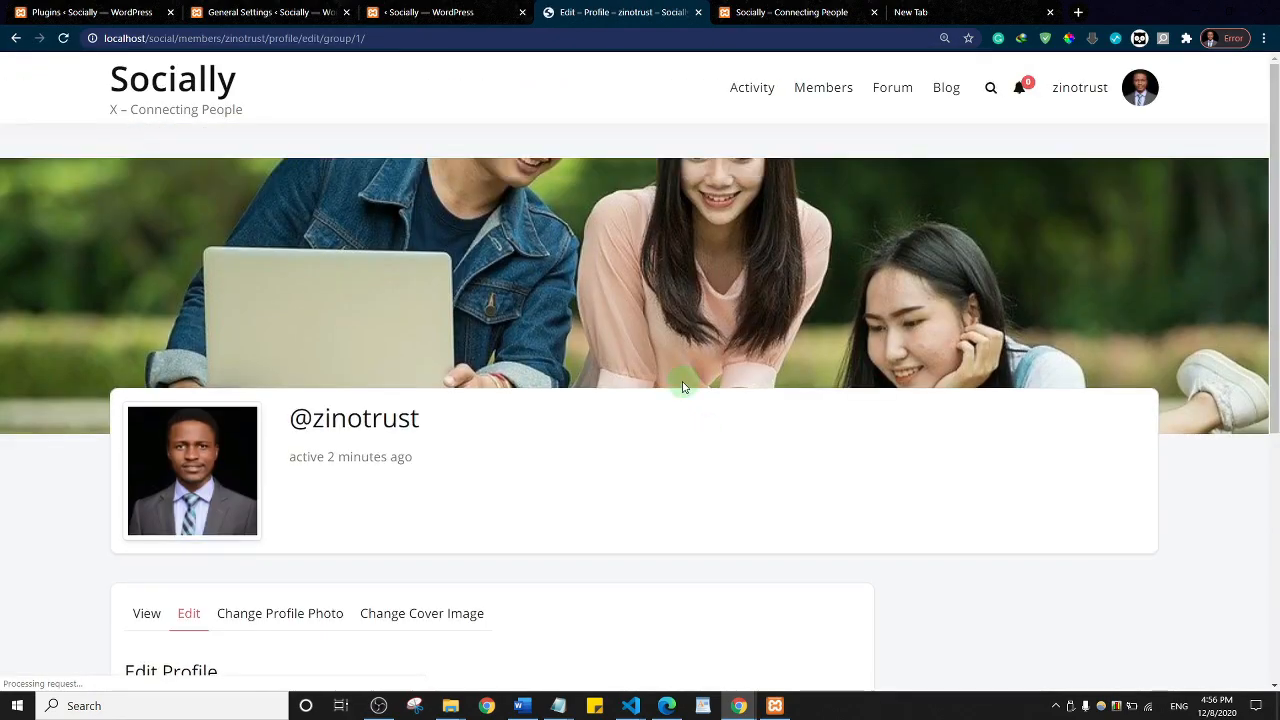
pyautogui.scroll(-5, 668, 368)
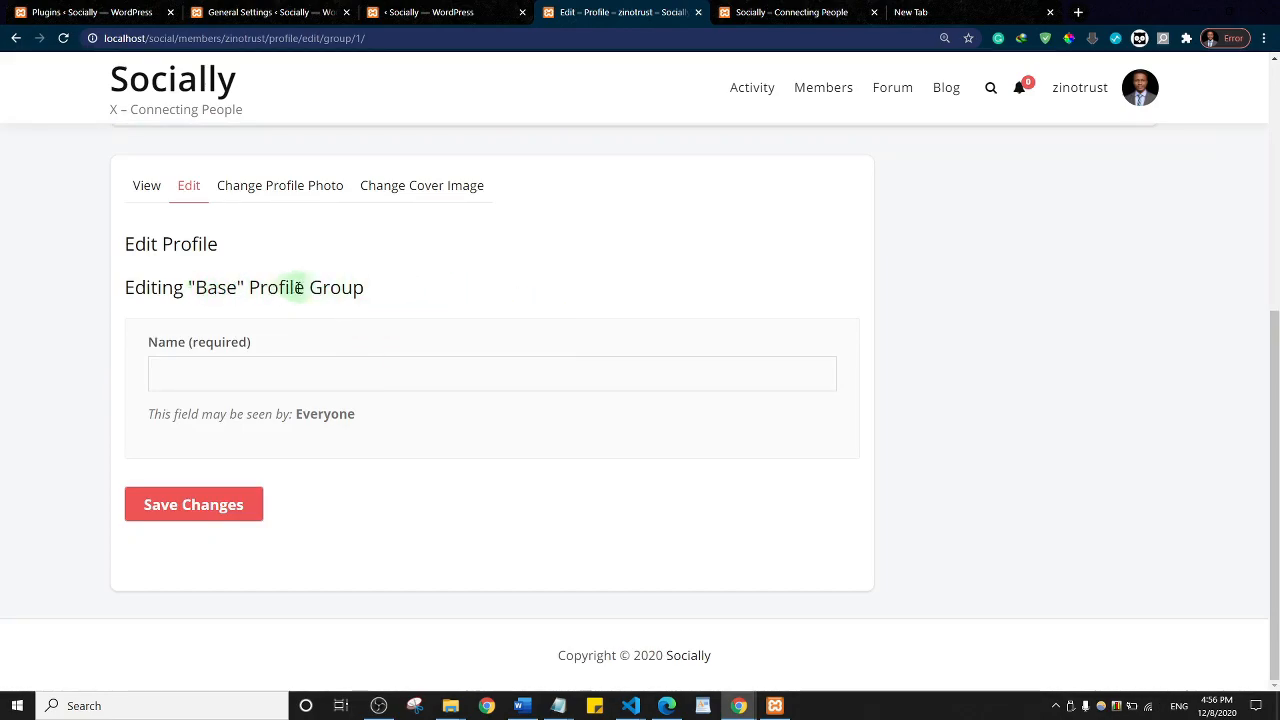
pyautogui.scroll(4, 494, 322)
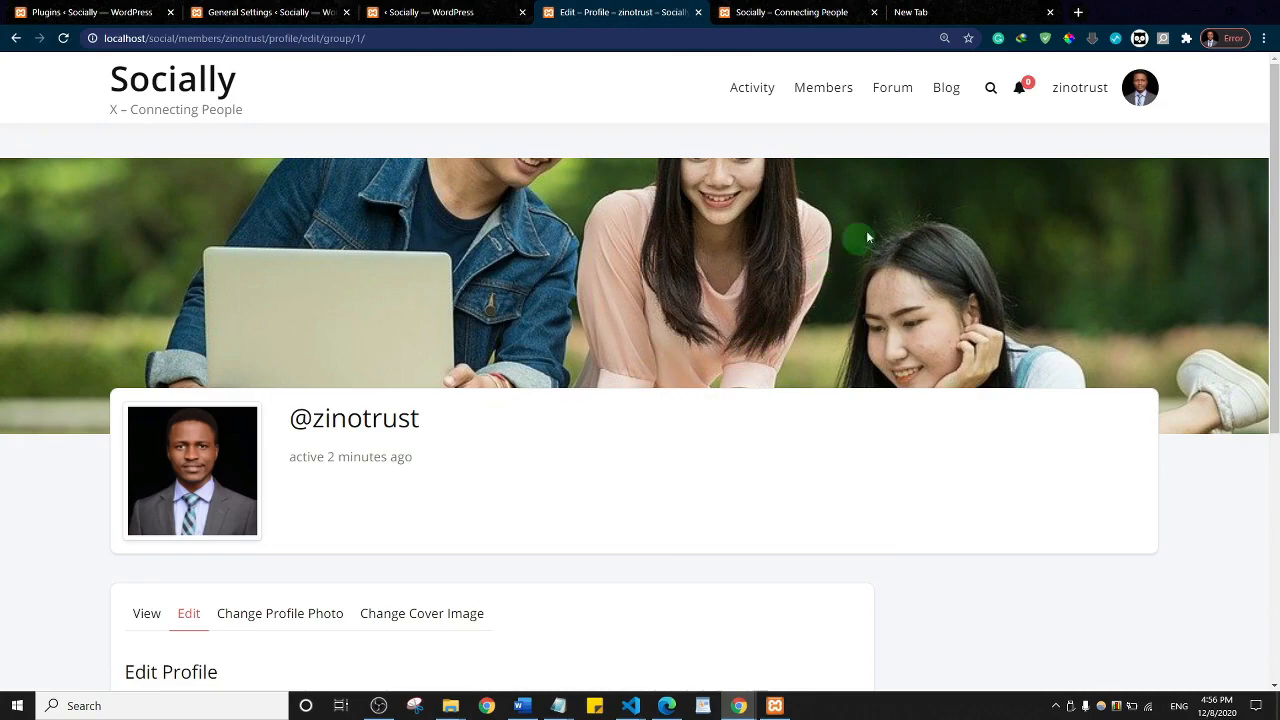
pyautogui.click(190, 86)
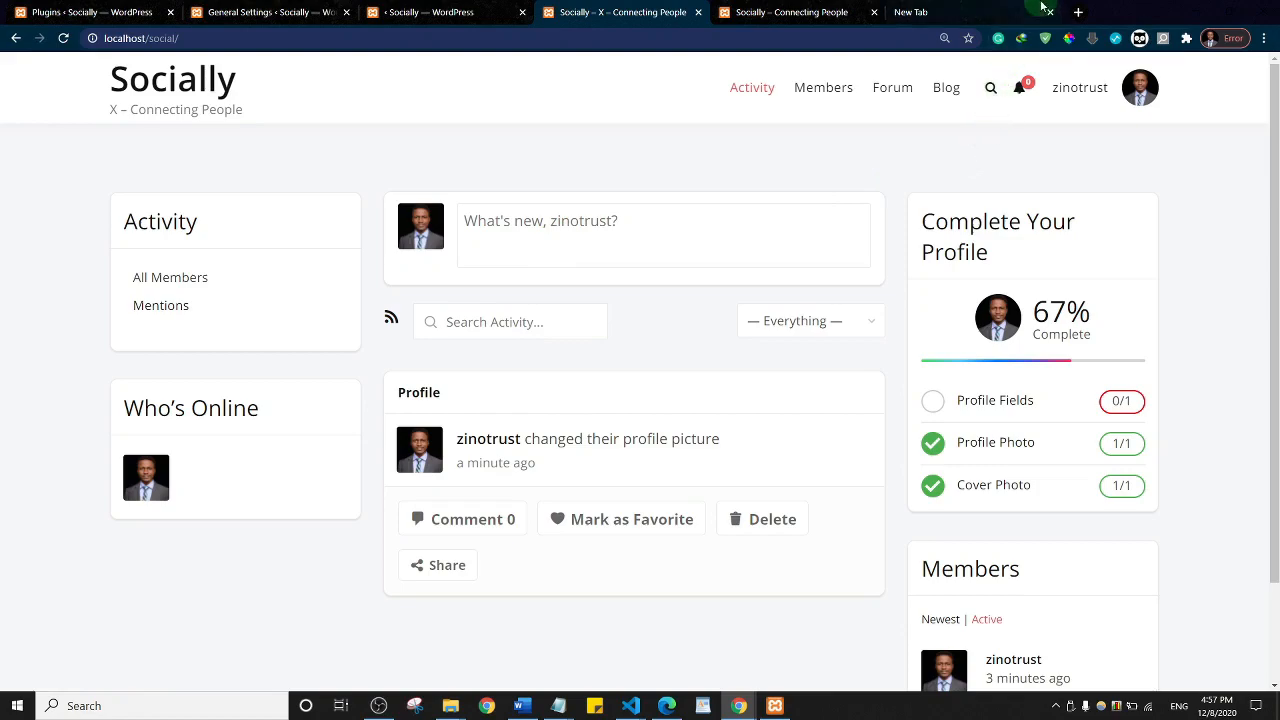
# Step: Load youtube.com in the empty new tab
pyautogui.click(1000, 12)
pyautogui.click(793, 38)
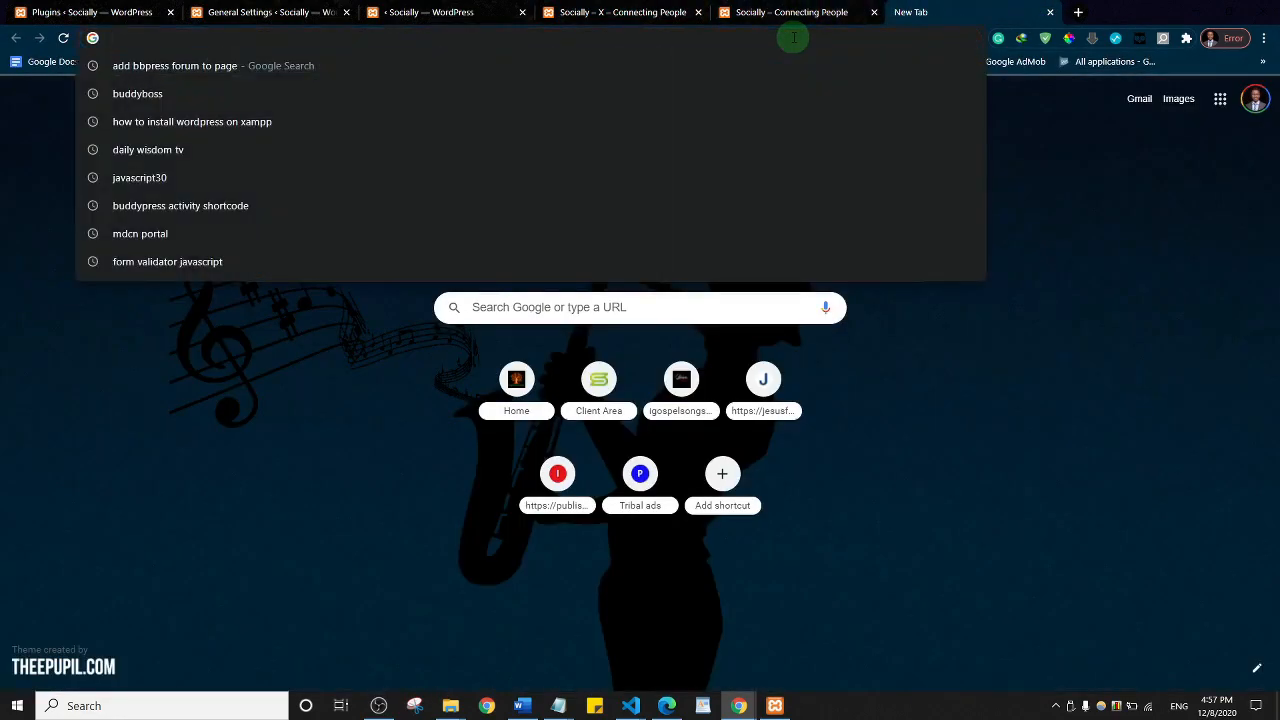
pyautogui.write('you')
pyautogui.press('Return')
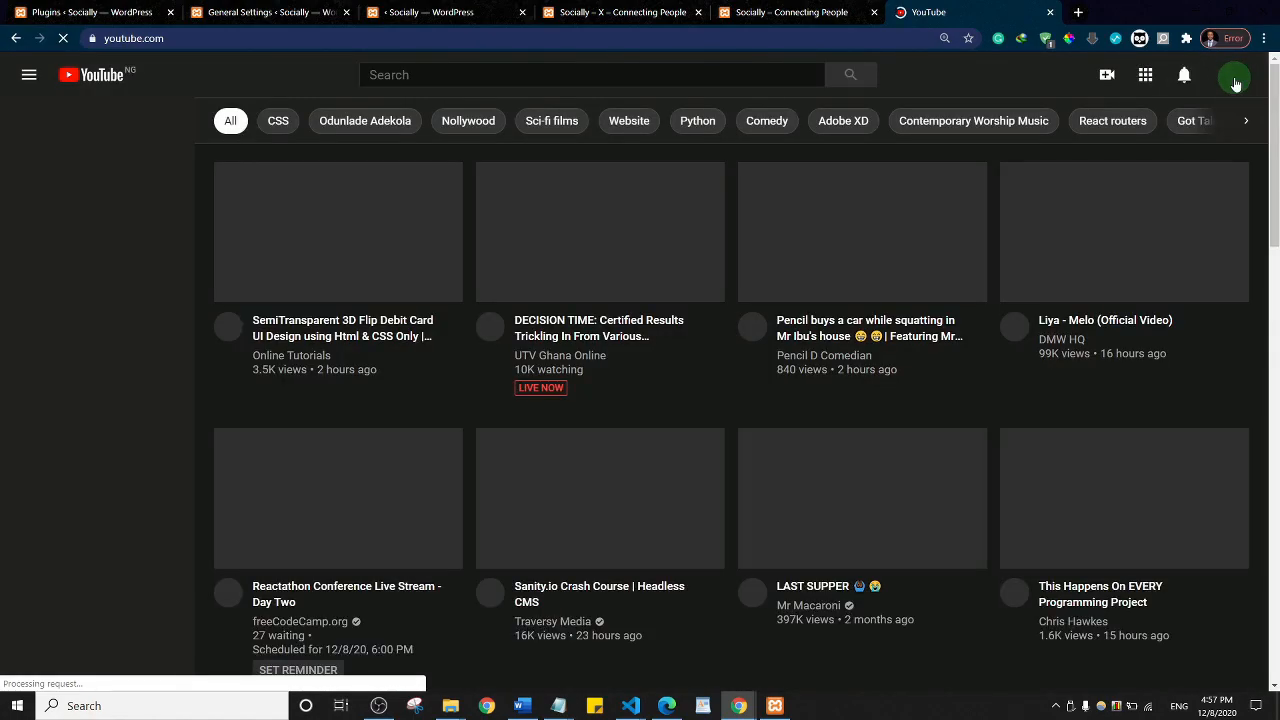
# Step: Open the channel's Videos list in YouTube Studio, then return to the Socially tab
pyautogui.click(1234, 80)
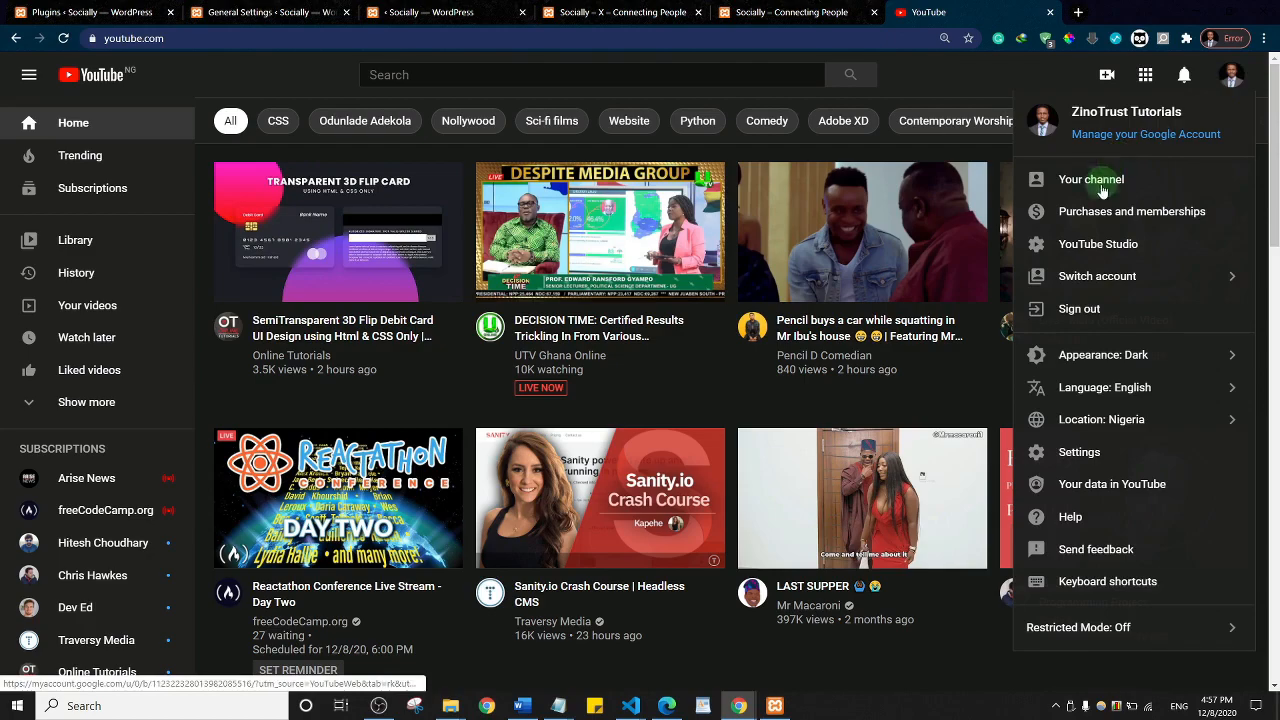
pyautogui.click(1100, 246)
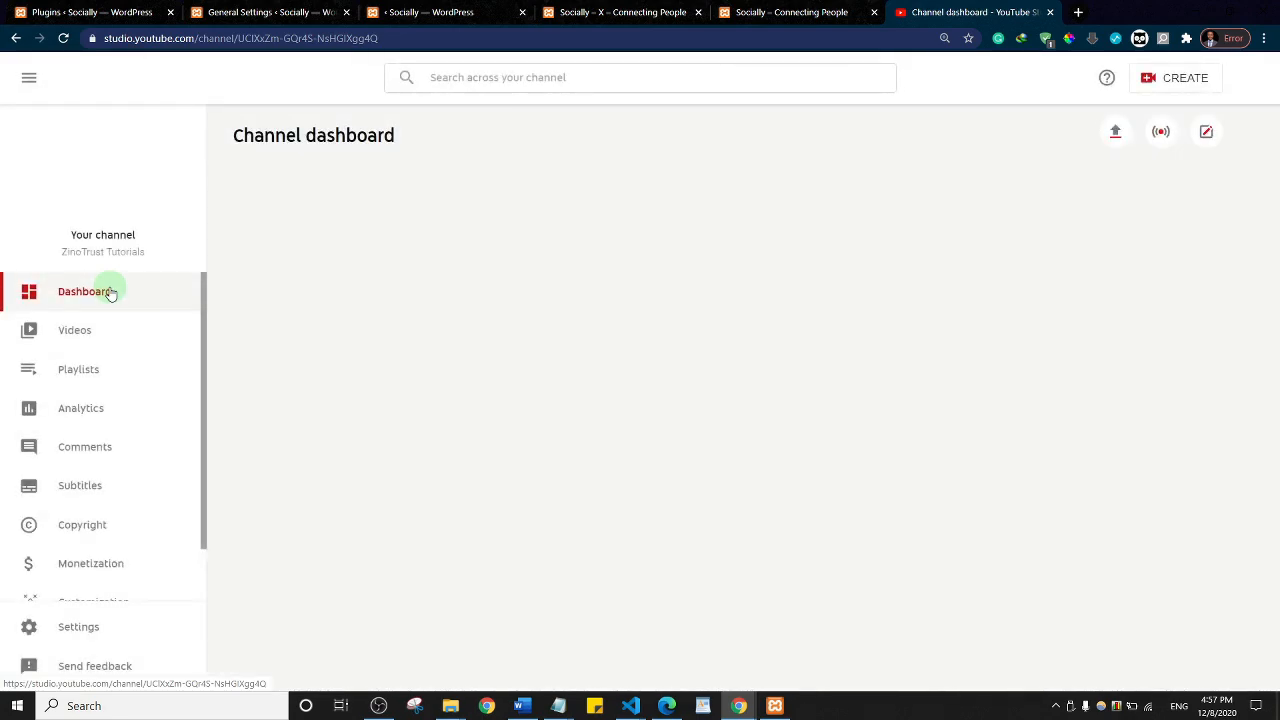
pyautogui.click(74, 330)
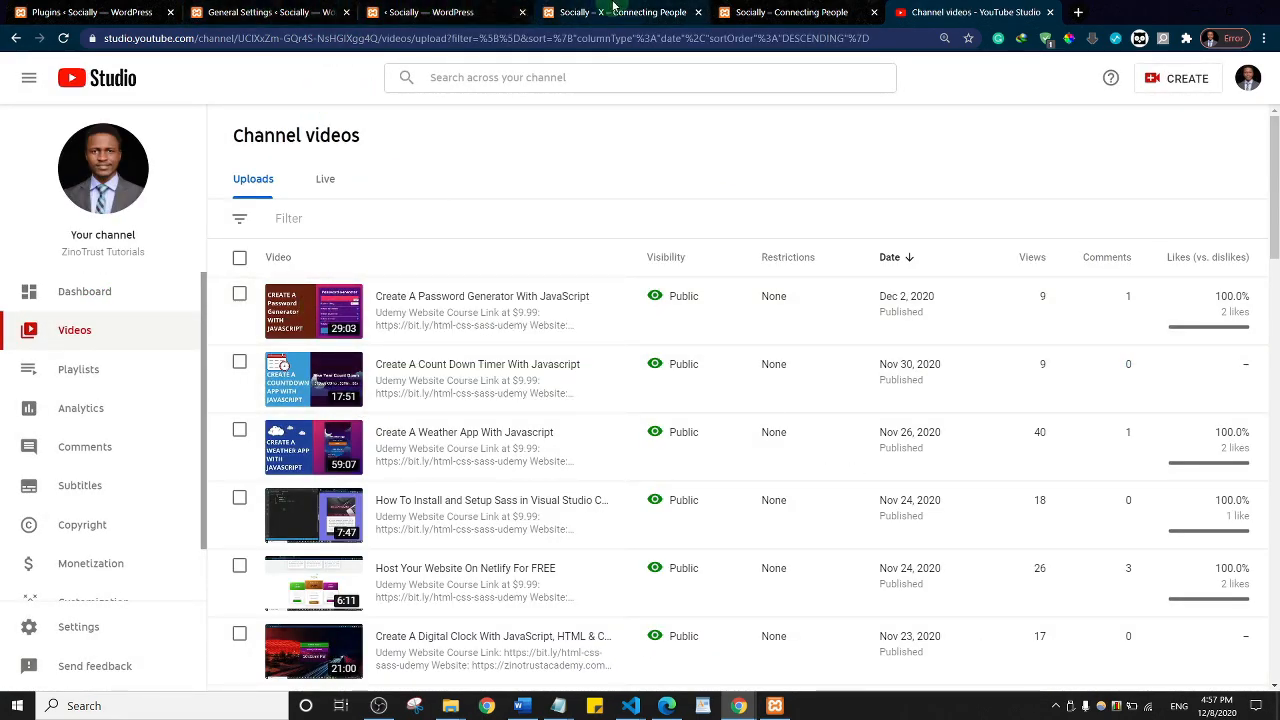
pyautogui.click(613, 11)
pyautogui.click(511, 238)
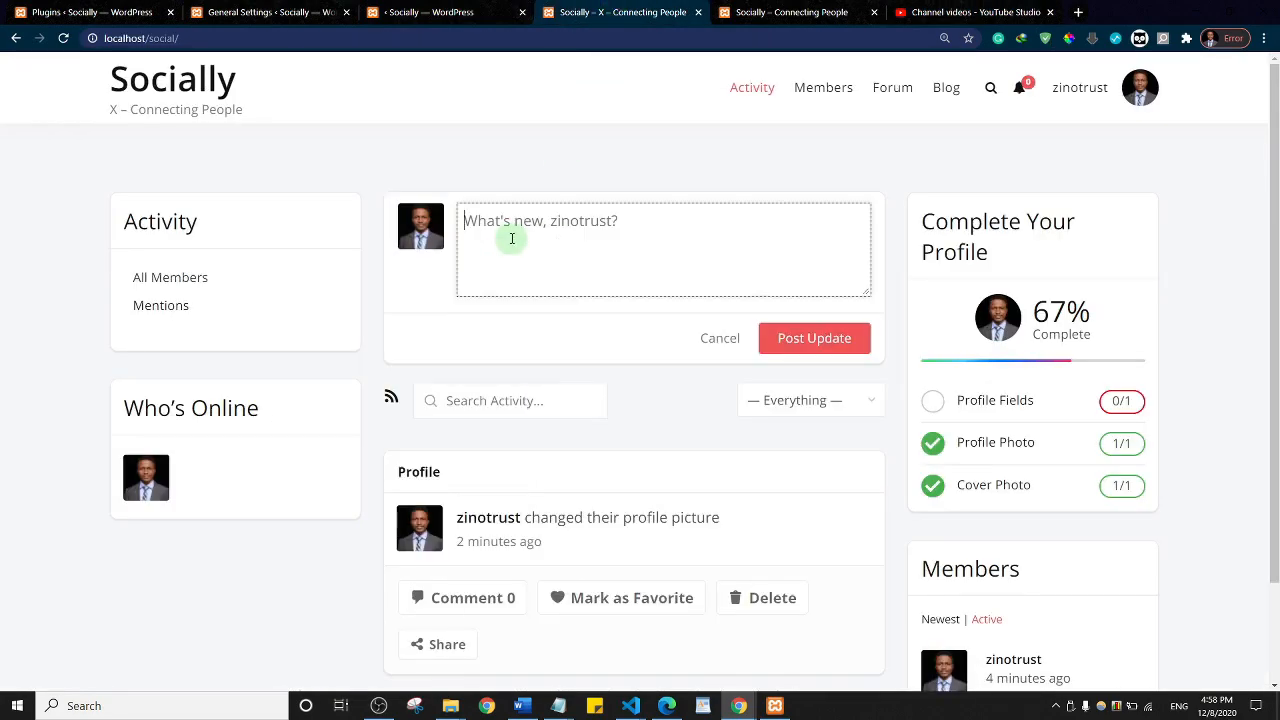
# Step: Post the update 'Check out this video on how to create a password generator' with the YouTube link
pyautogui.write('Chec')
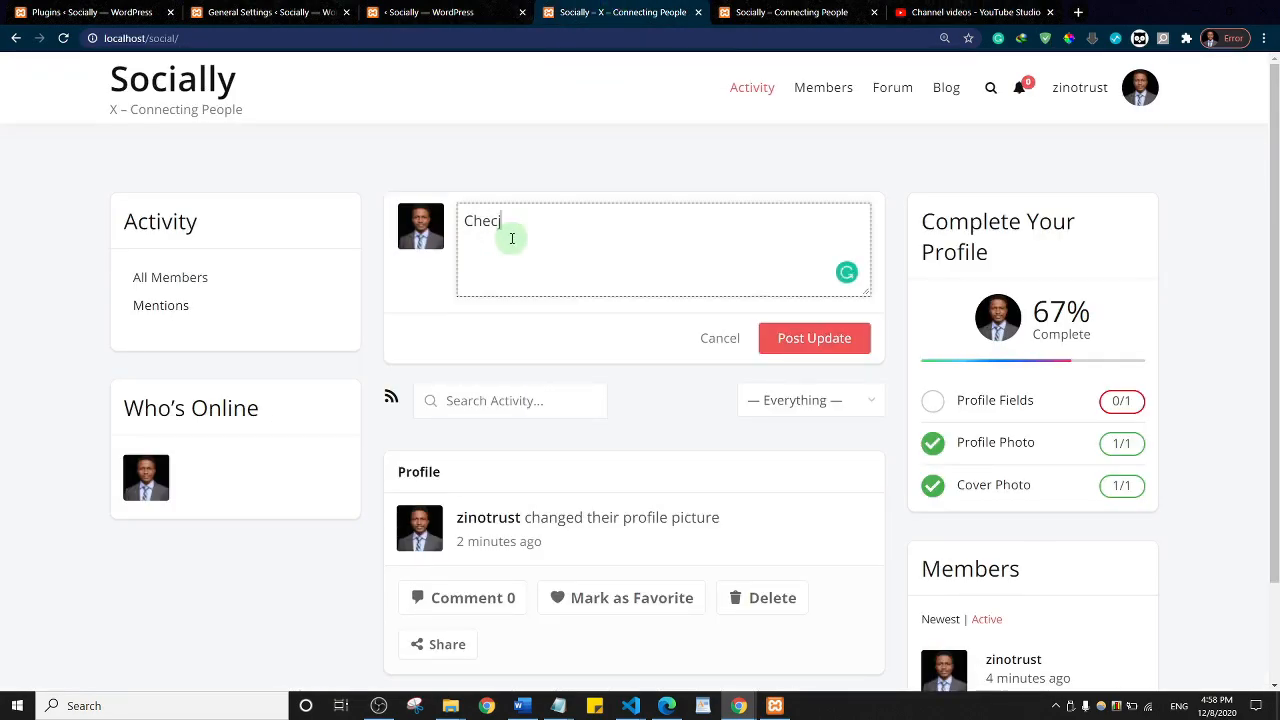
pyautogui.write('k out this video on')
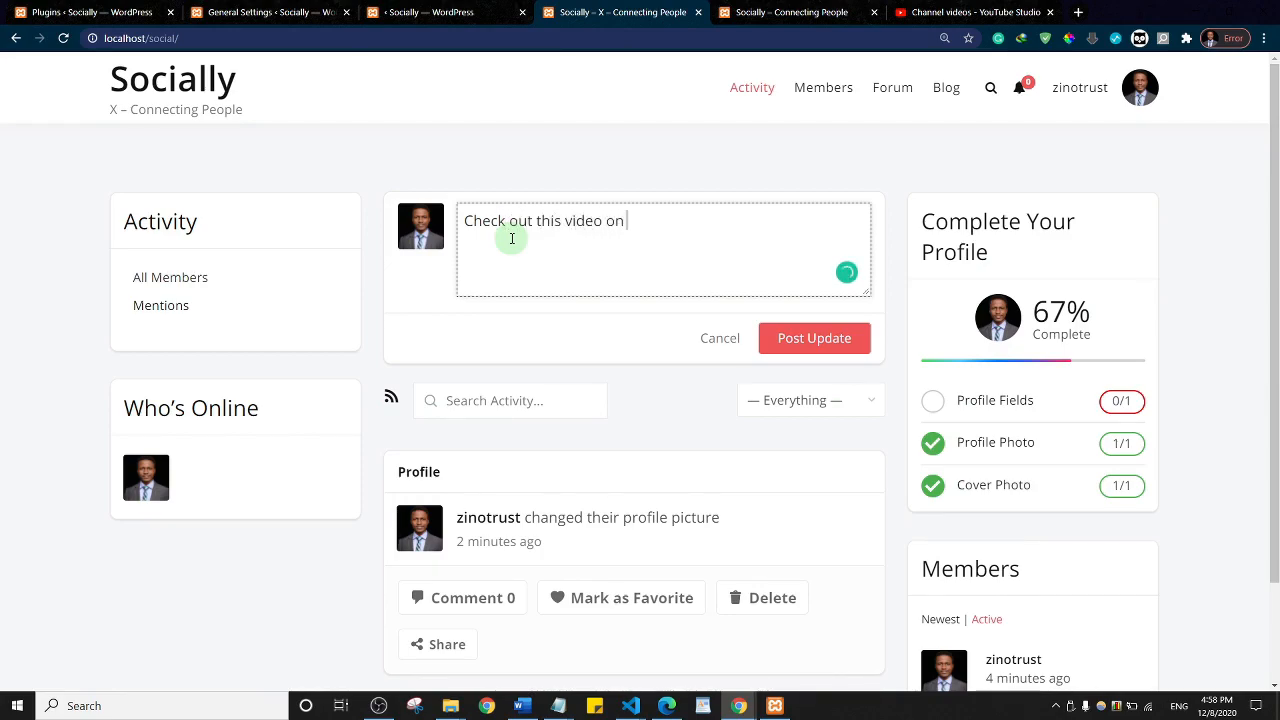
pyautogui.write(' how to create a password')
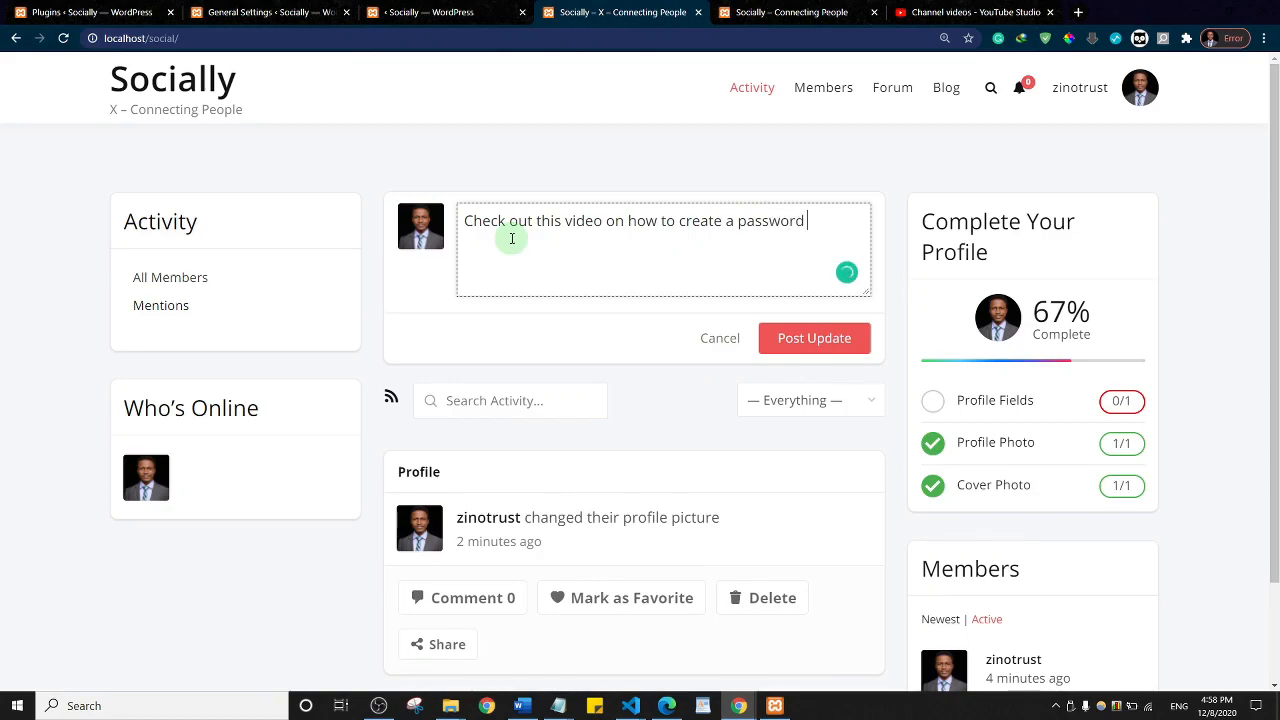
pyautogui.write(' generator with JavaScript!!!')
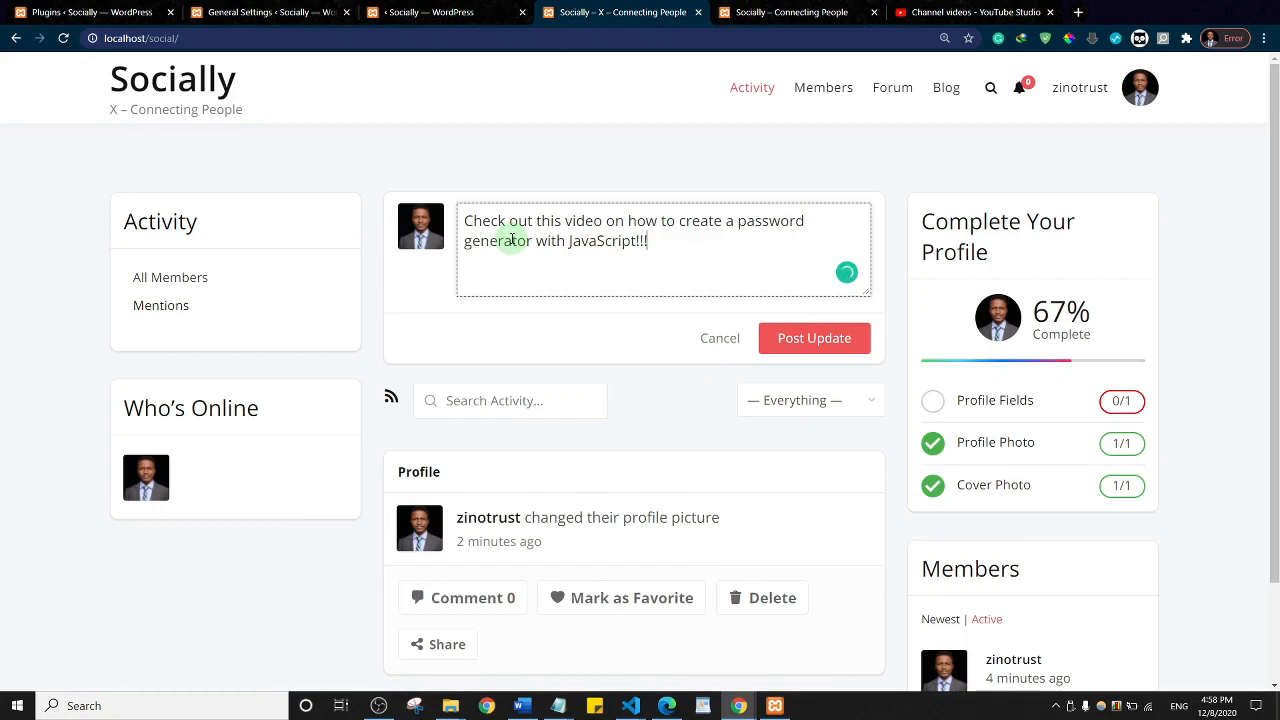
pyautogui.write('https://www.youtube.com/watch?v=MW1wz-PAOaE')
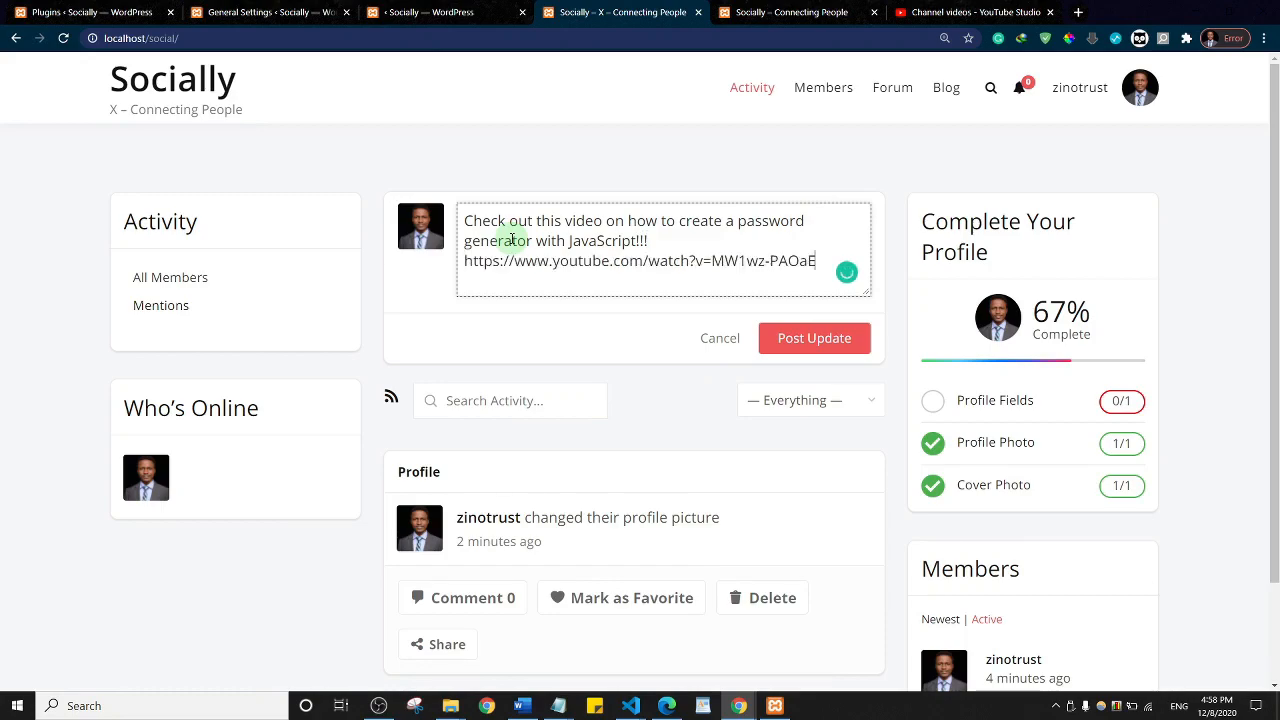
pyautogui.click(807, 348)
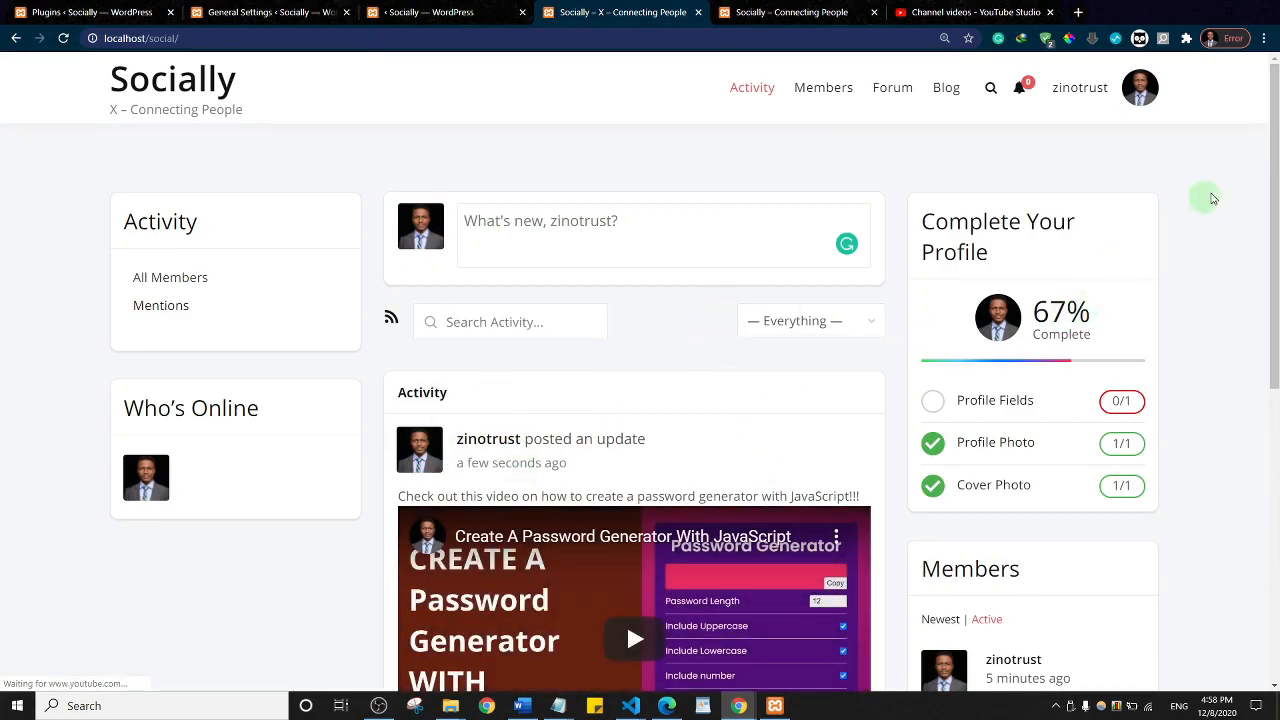
# Step: Play the embedded YouTube video in the feed, then switch to the Plugins admin page
pyautogui.scroll(-2, 617, 334)
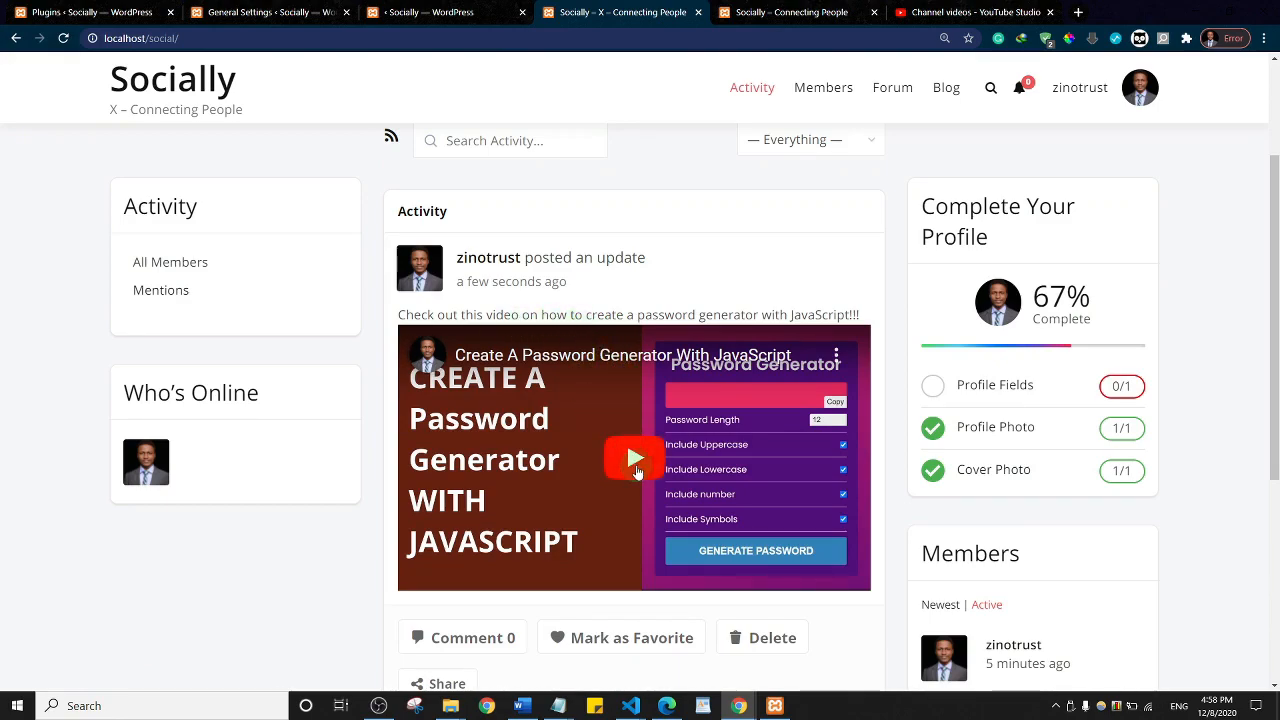
pyautogui.click(636, 462)
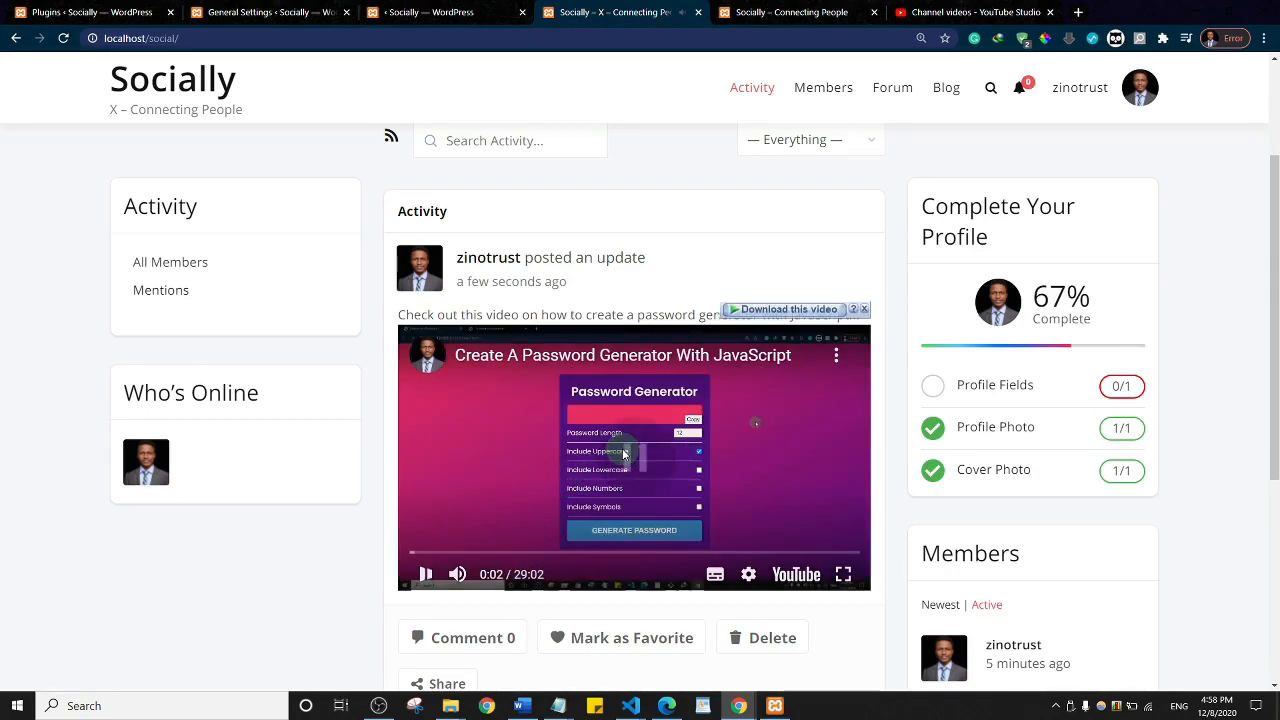
pyautogui.scroll(2, 660, 350)
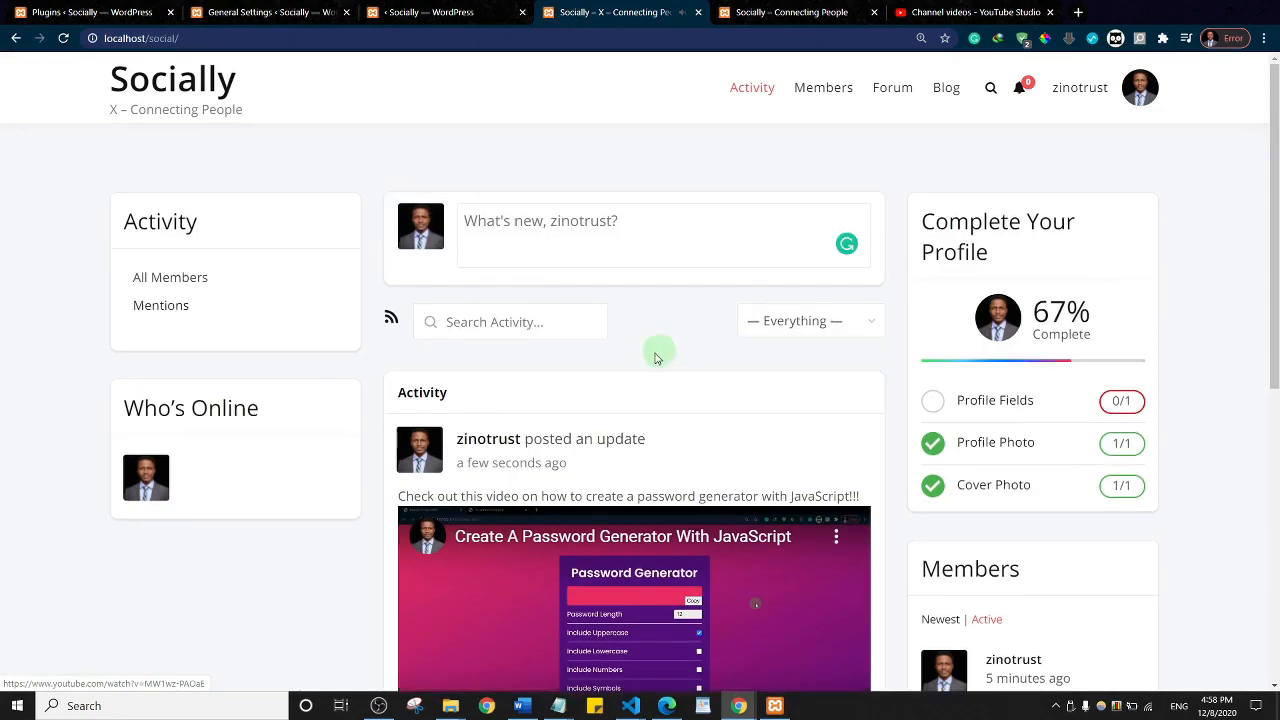
pyautogui.click(540, 228)
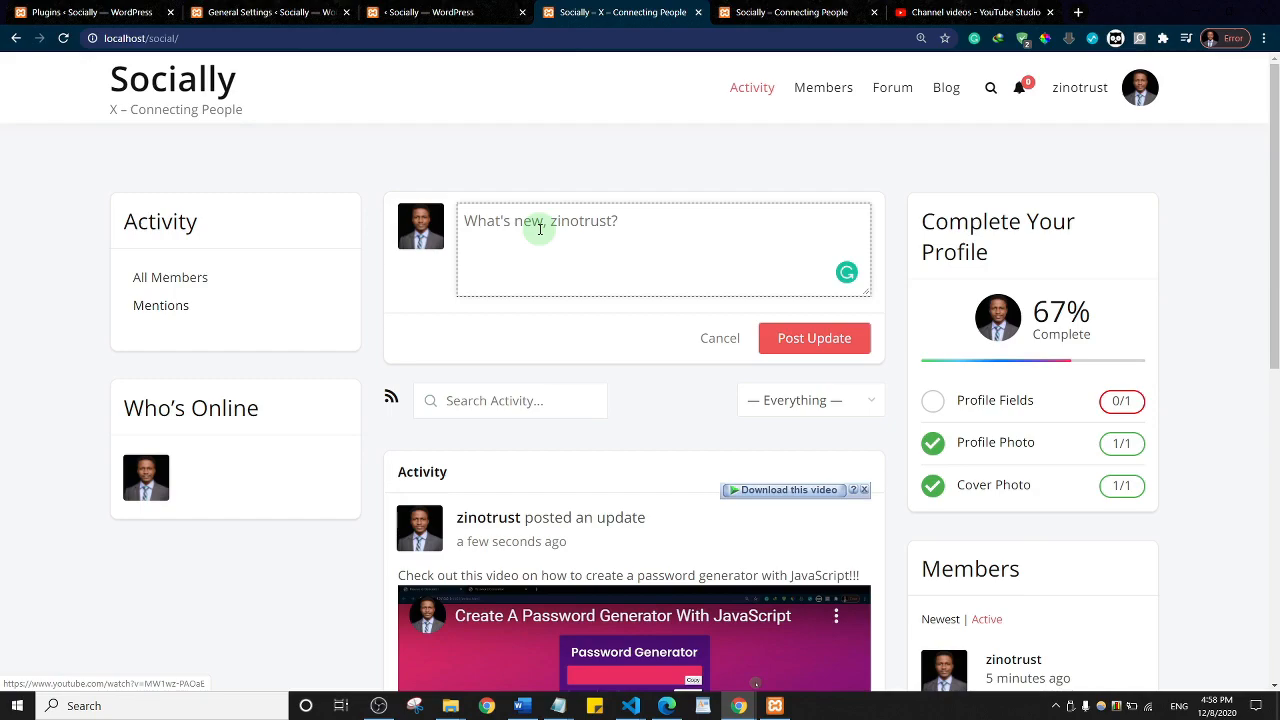
pyautogui.click(530, 173)
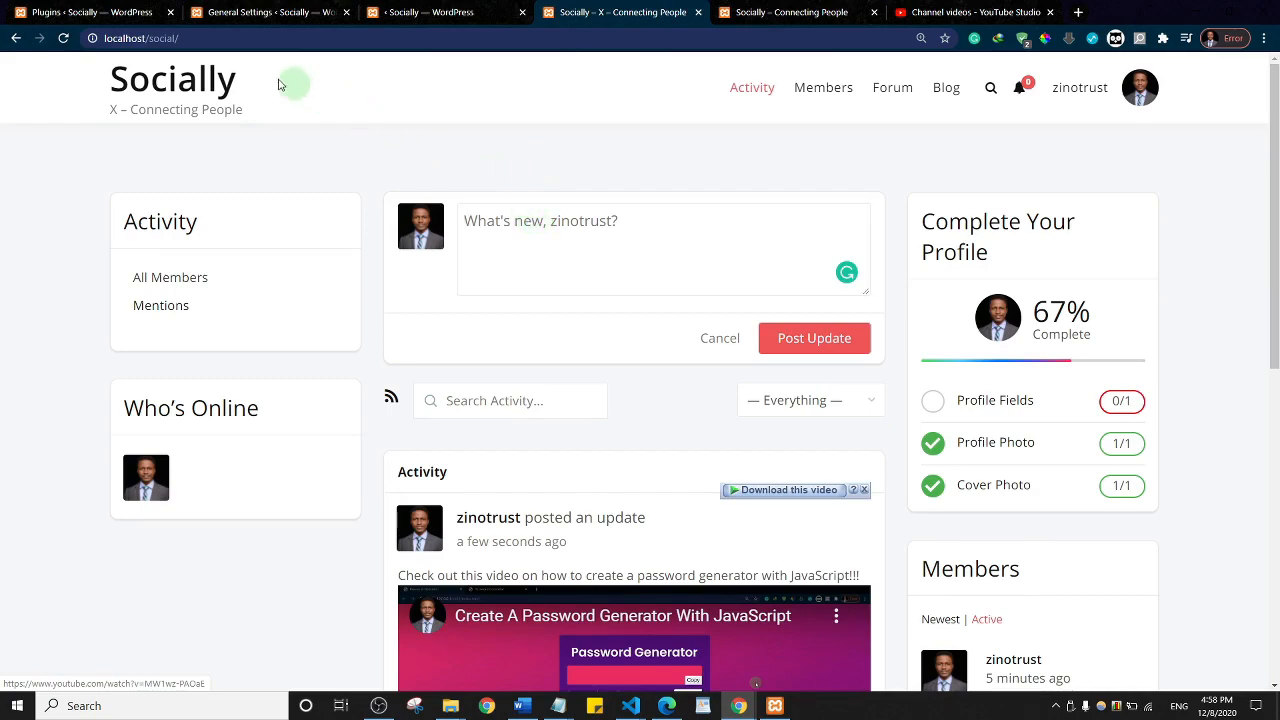
pyautogui.click(70, 10)
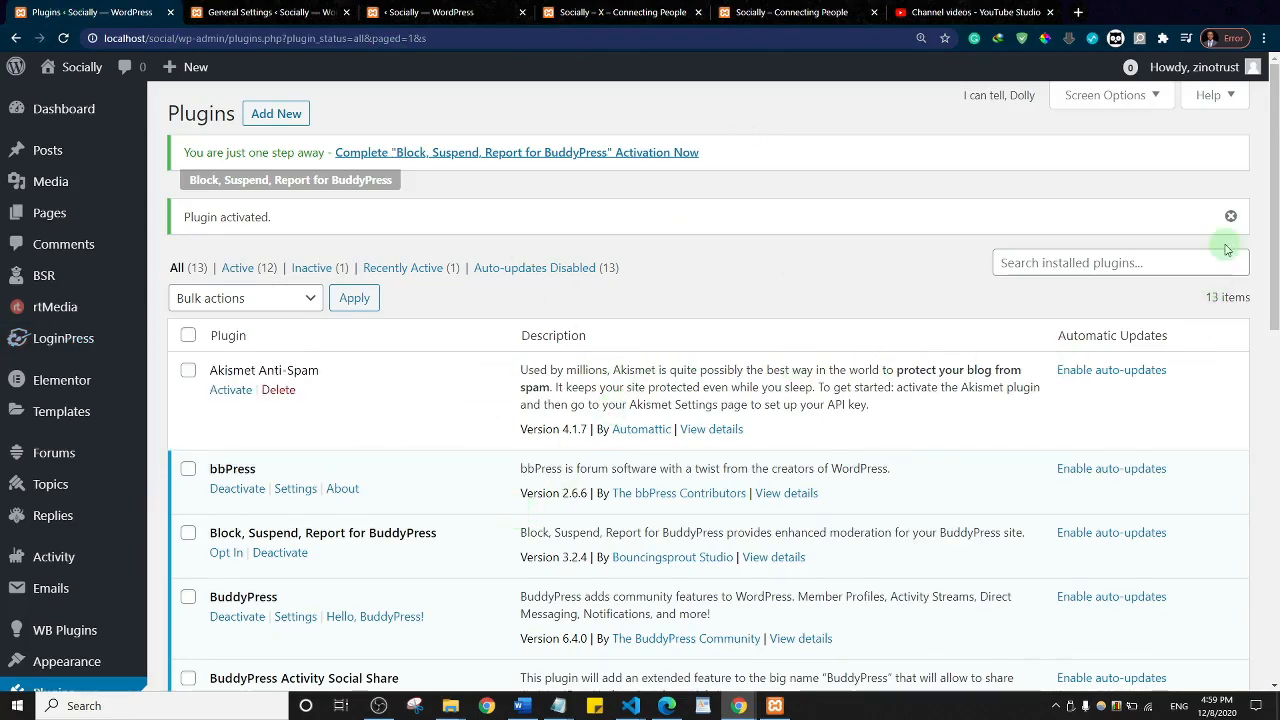
# Step: Scroll the Plugins list and open Settings for rtMedia for WordPress, BuddyPress and bbPress
pyautogui.moveTo(1272, 168); pyautogui.dragTo(1274, 518)
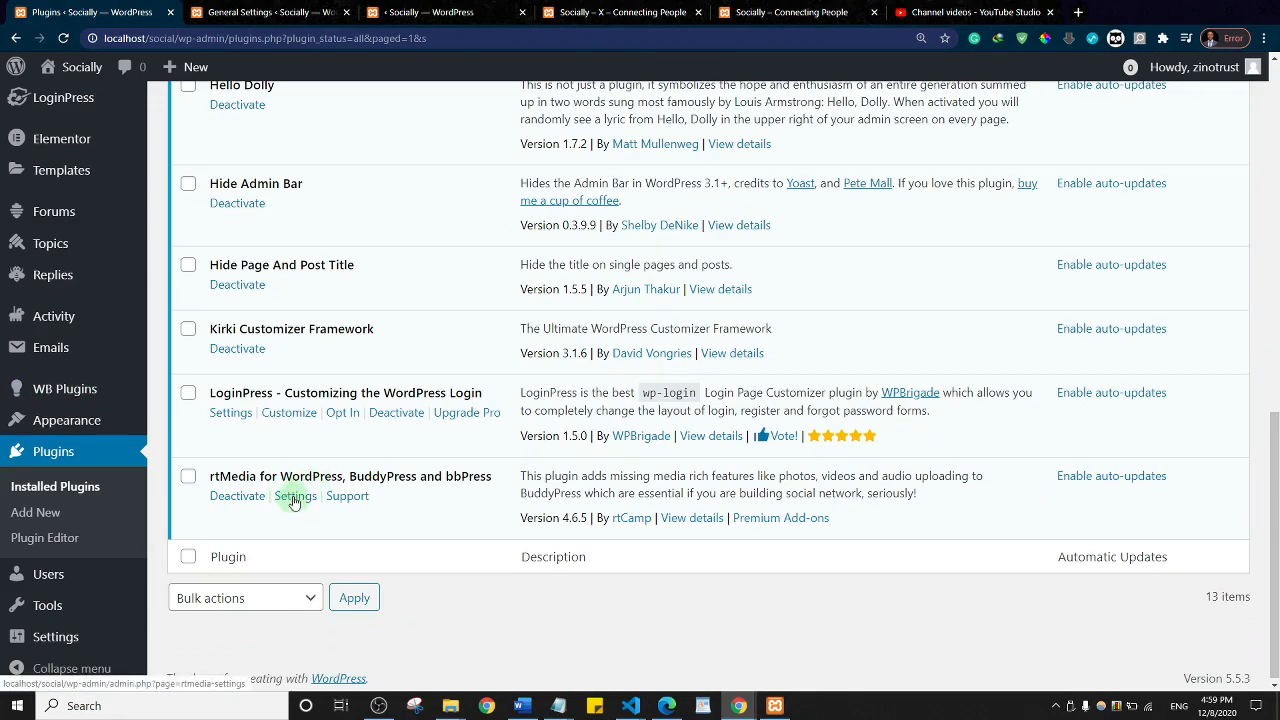
pyautogui.click(294, 498)
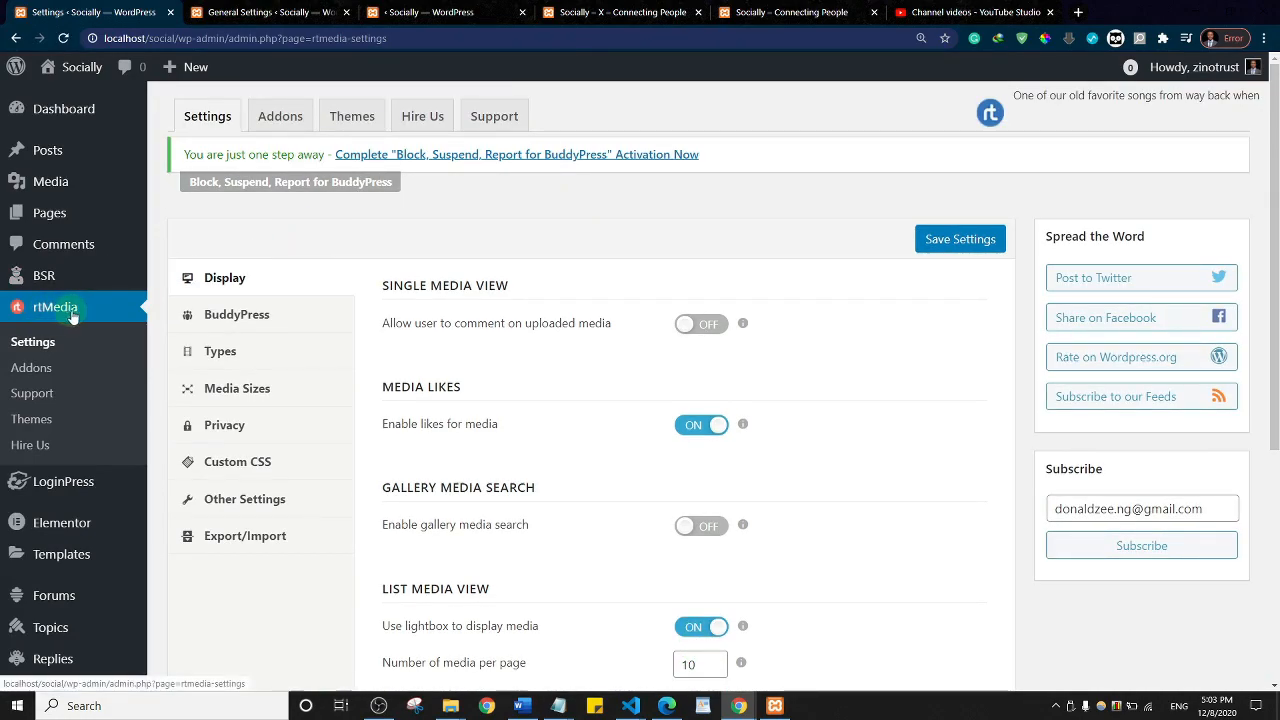
# Step: In rtMedia's BuddyPress settings, turn on Allow upload from activity stream and save
pyautogui.click(236, 316)
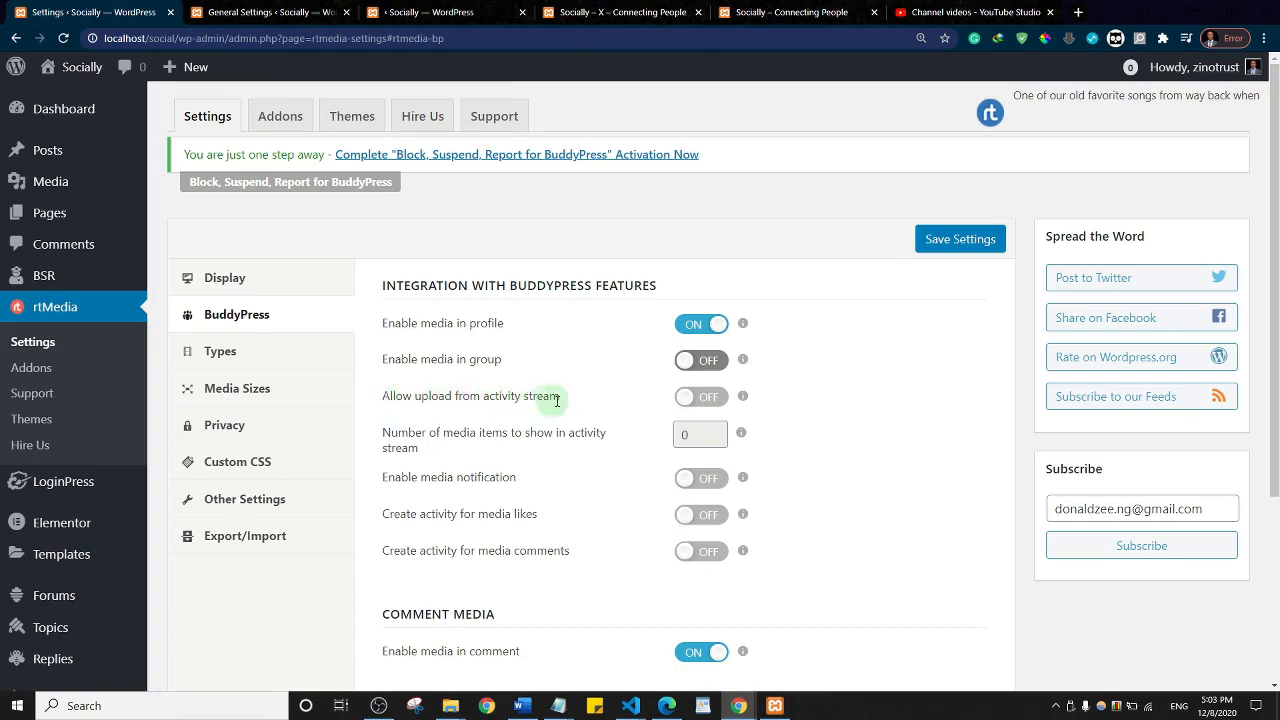
pyautogui.click(712, 398)
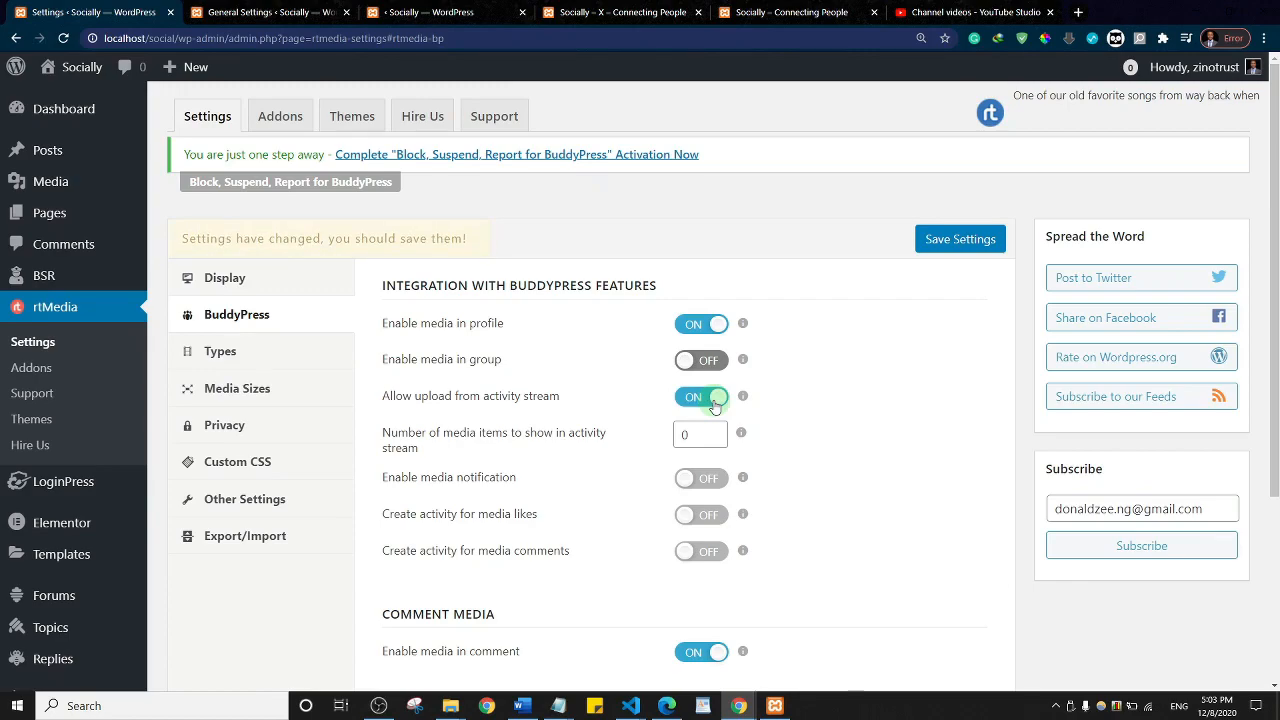
pyautogui.moveTo(745, 362)
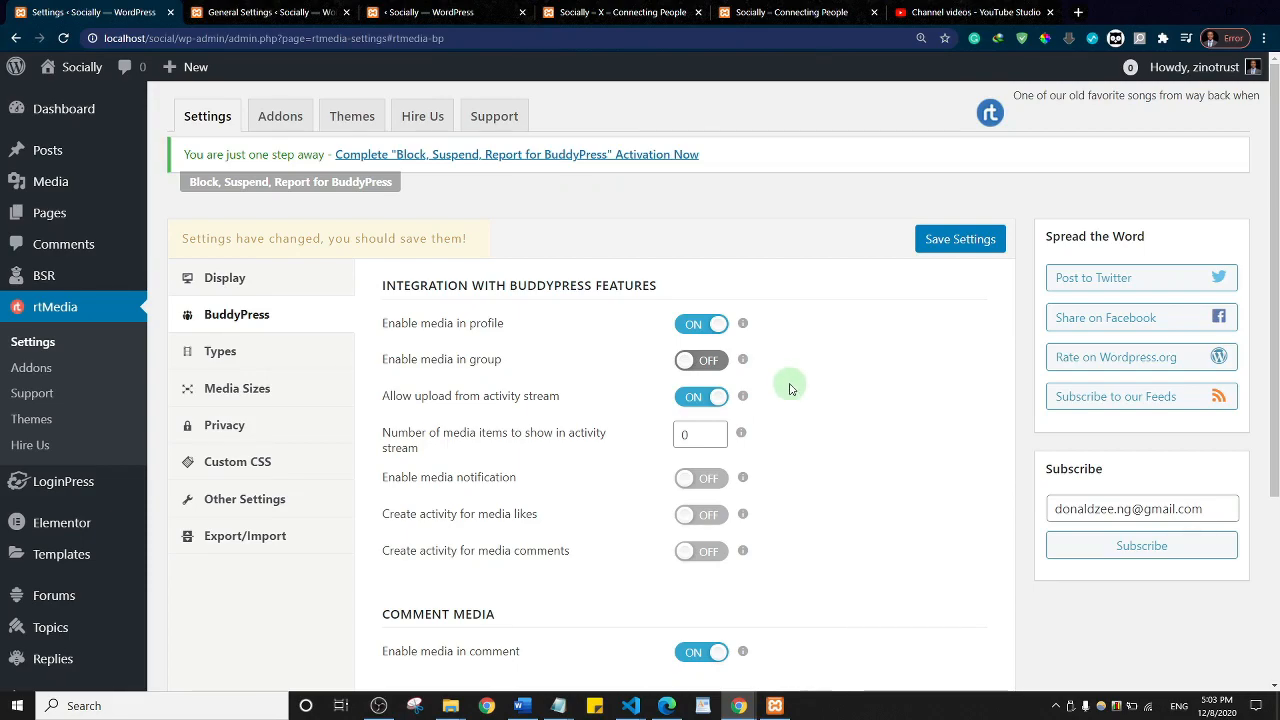
pyautogui.scroll(-3, 789, 389)
pyautogui.click(958, 611)
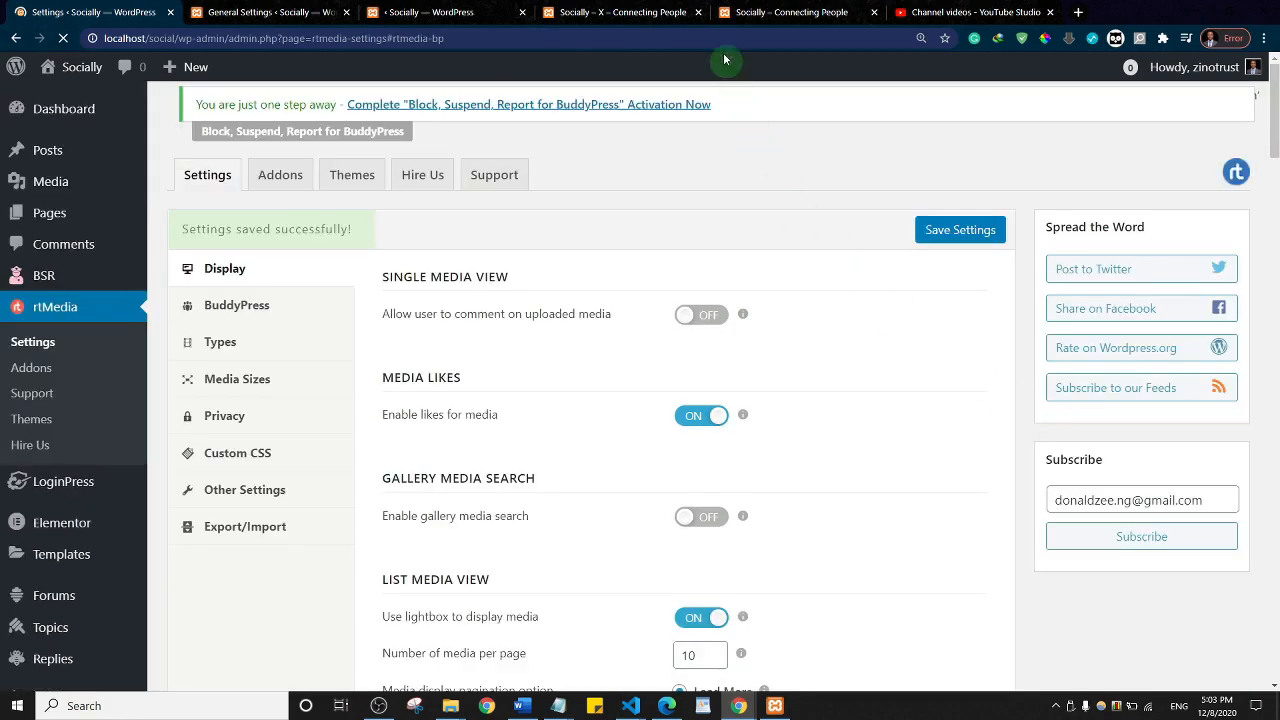
pyautogui.click(783, 11)
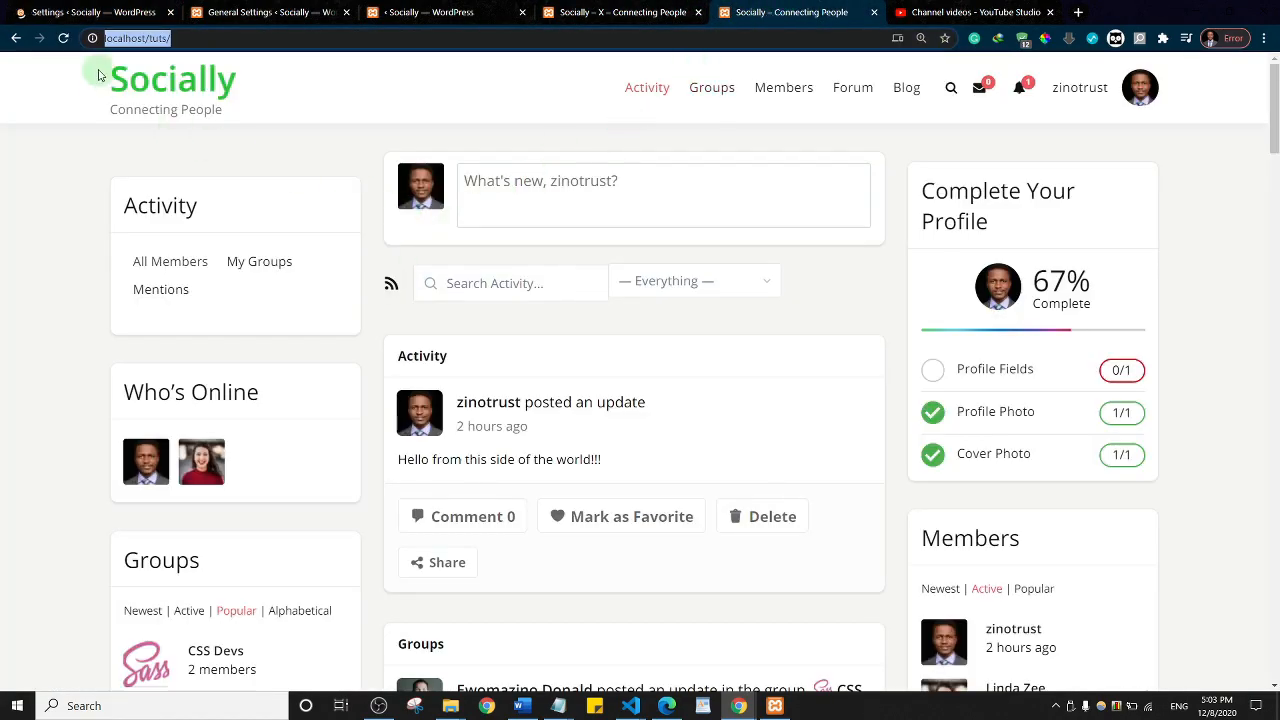
# Step: Reload the site and return to the Socially – X – Connecting People activity page at localhost/social
pyautogui.click(163, 89)
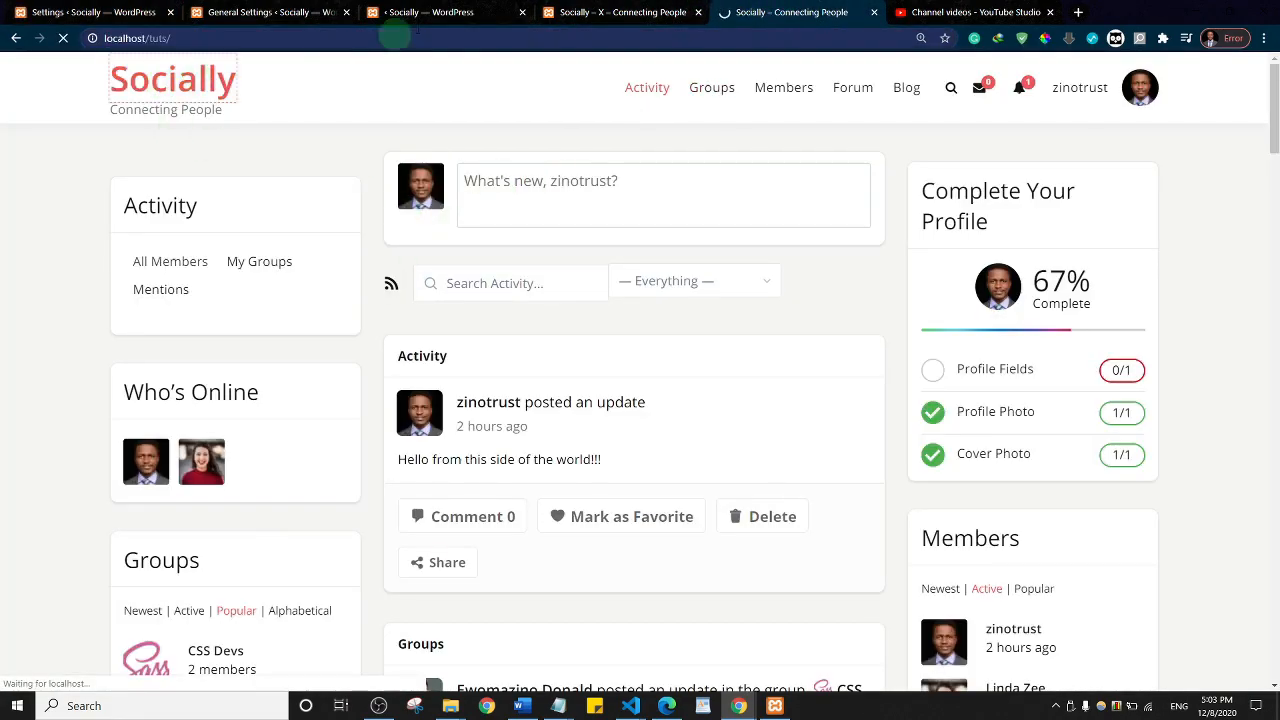
pyautogui.click(618, 10)
pyautogui.click(140, 85)
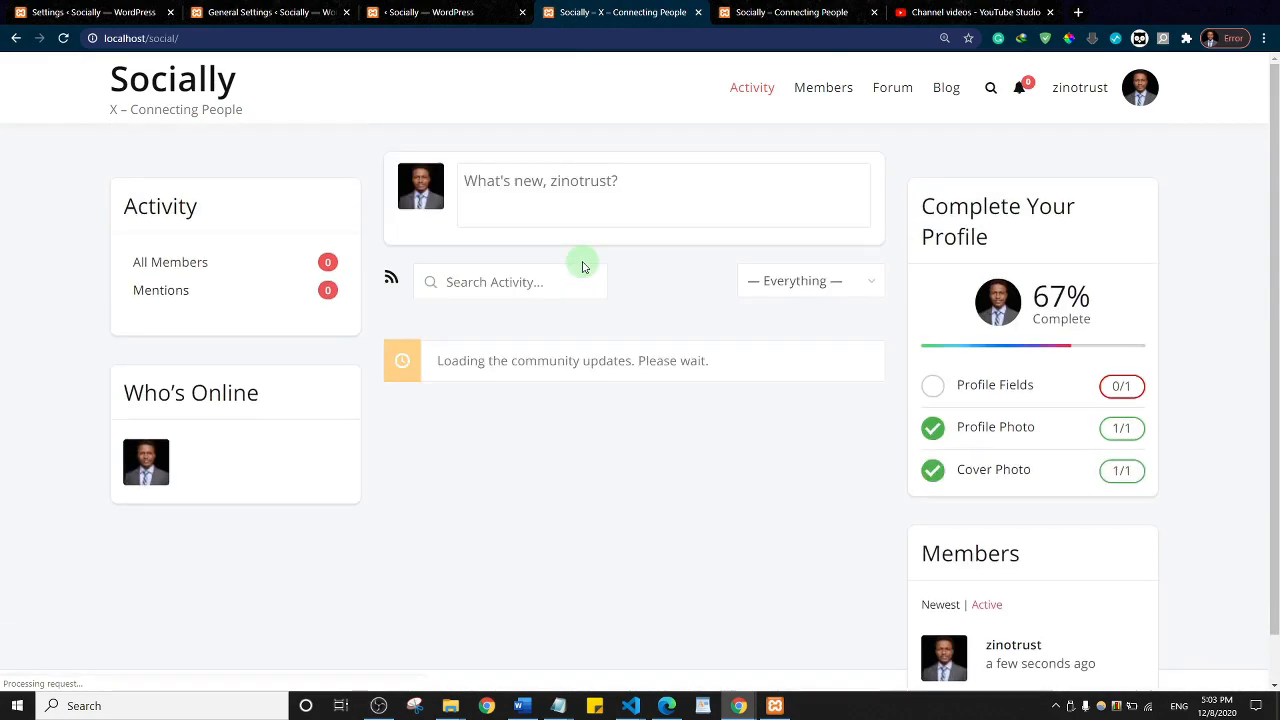
# Step: Write 'Hello World!' as a new activity post and attach YT THUMBNAIL (33) and (32)
pyautogui.click(522, 181)
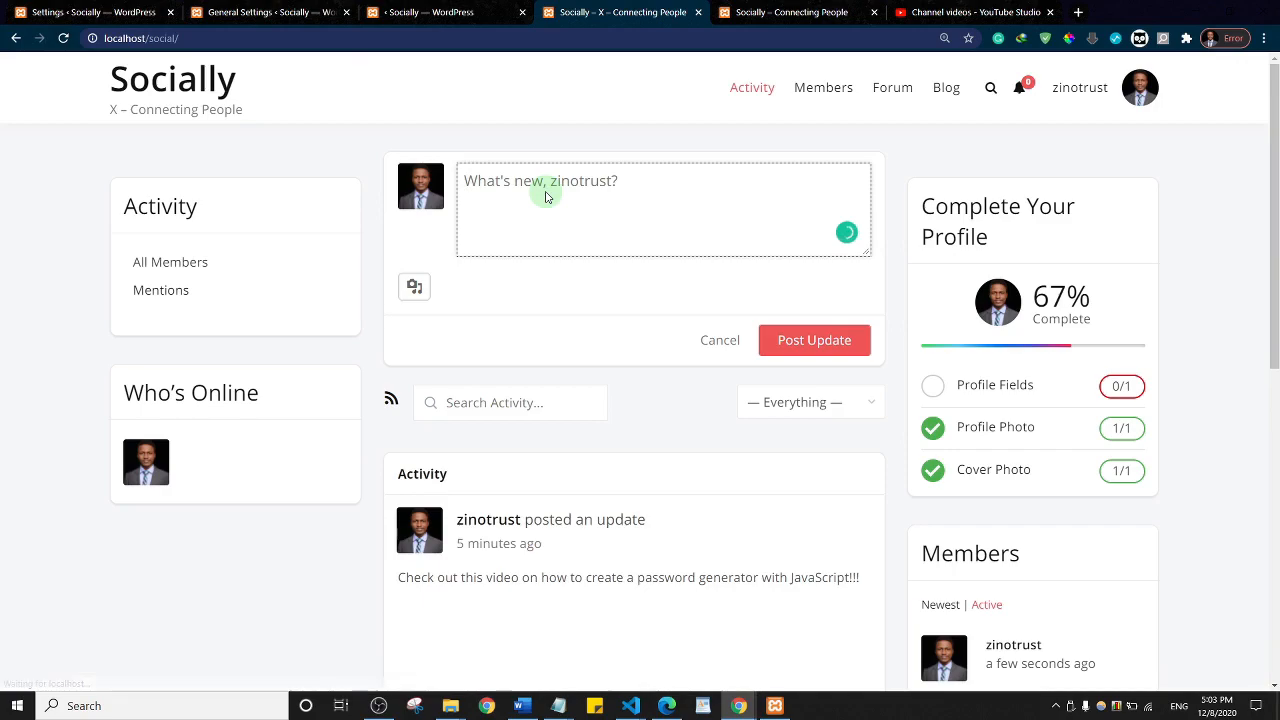
pyautogui.write('Hello World!')
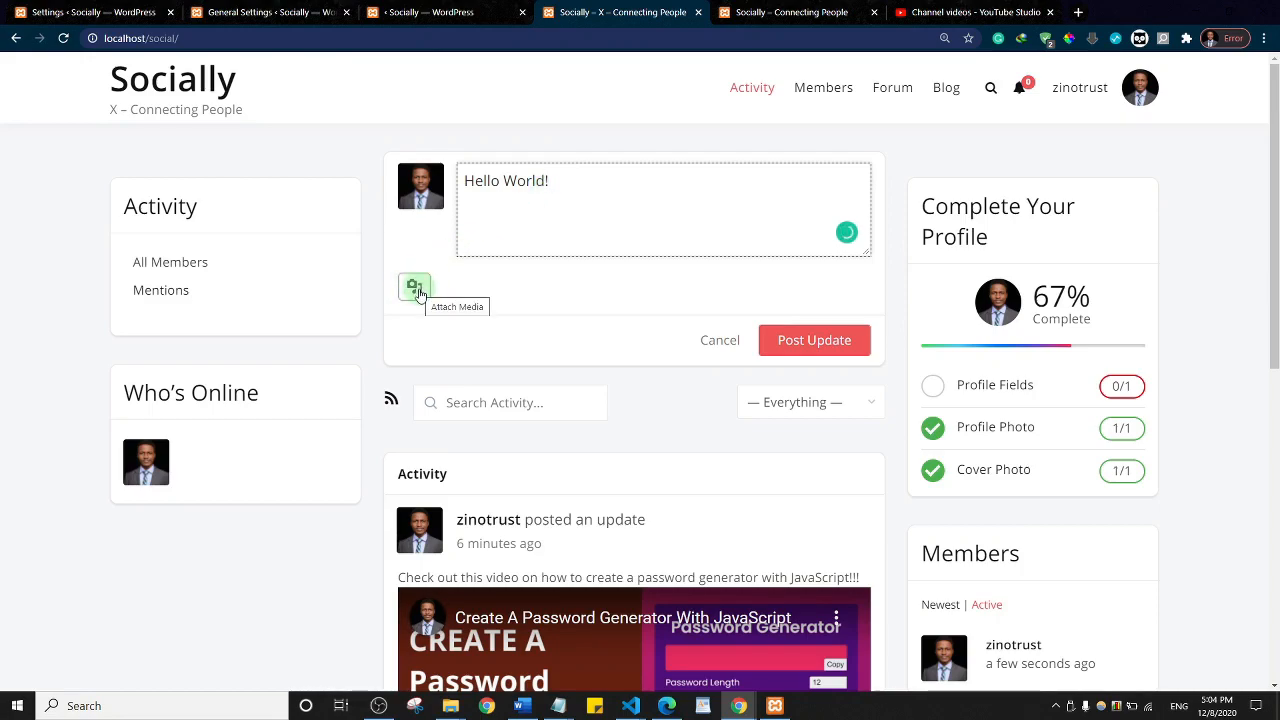
pyautogui.click(418, 291)
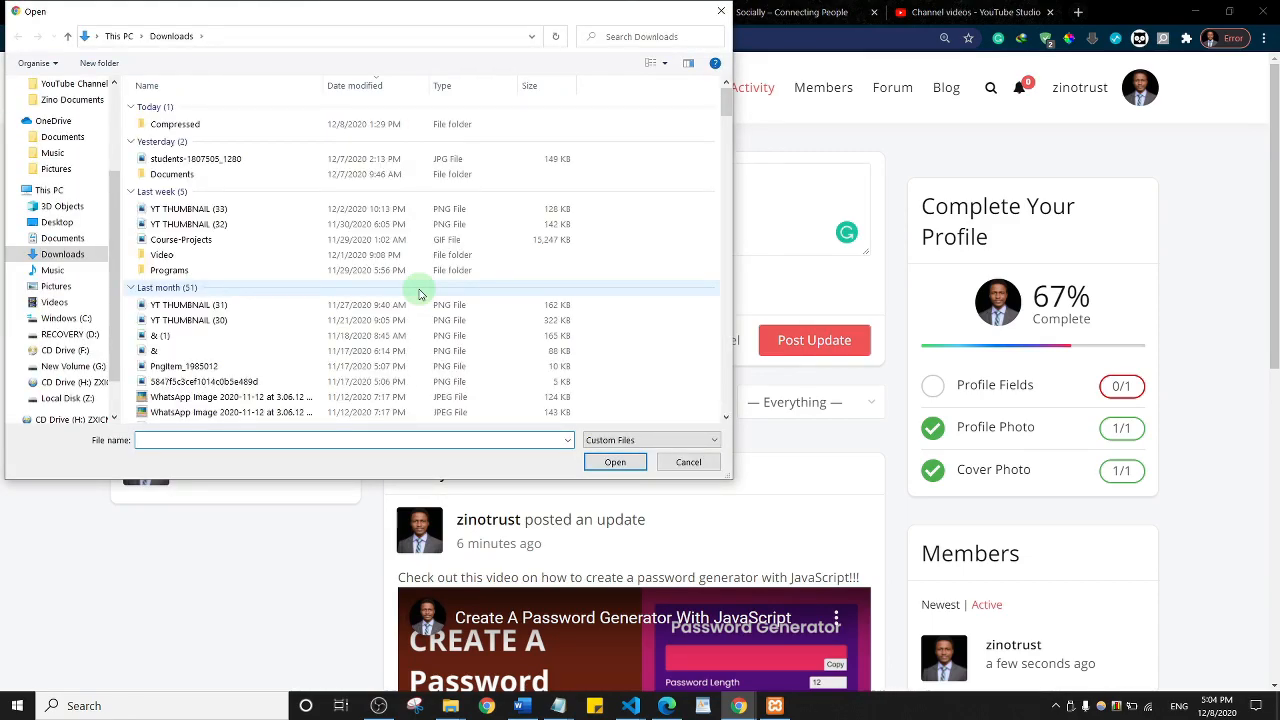
pyautogui.click(219, 211)
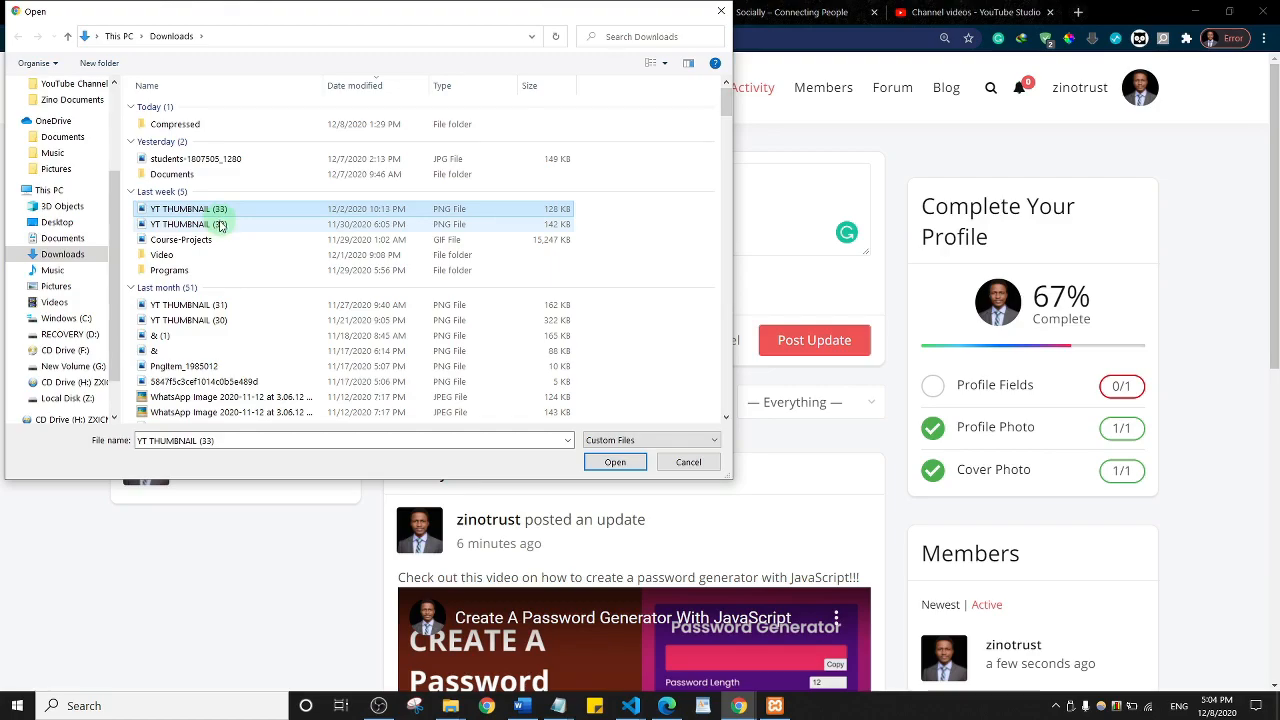
pyautogui.keyDown('ctrl'); pyautogui.click(221, 226); pyautogui.keyUp('ctrl')
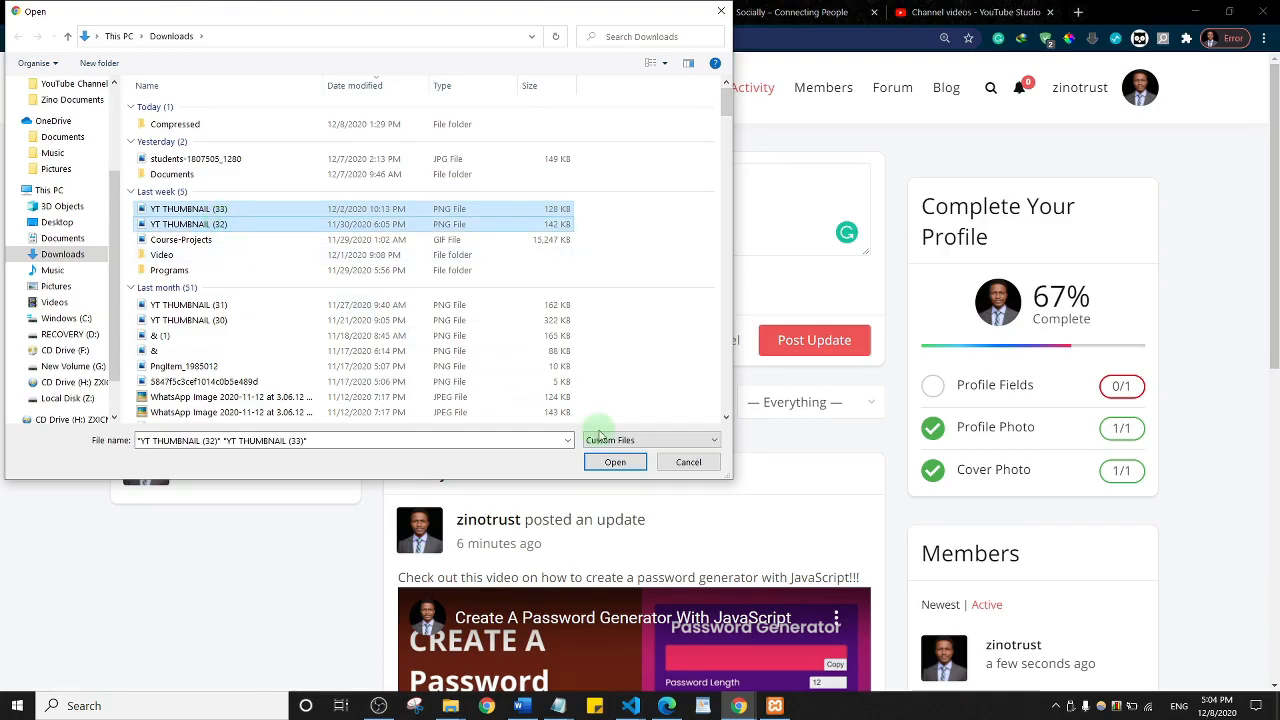
pyautogui.click(615, 463)
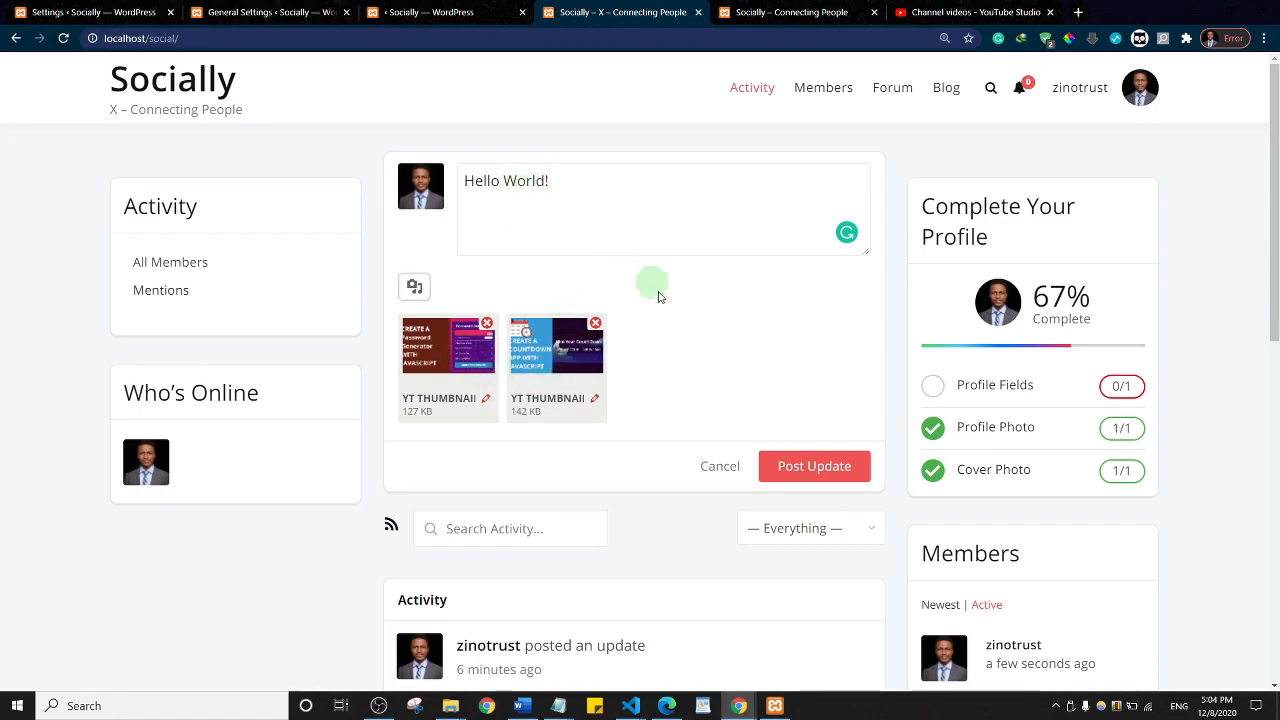
# Step: Post the Hello World! update and check in the feed that both thumbnails show
pyautogui.click(798, 468)
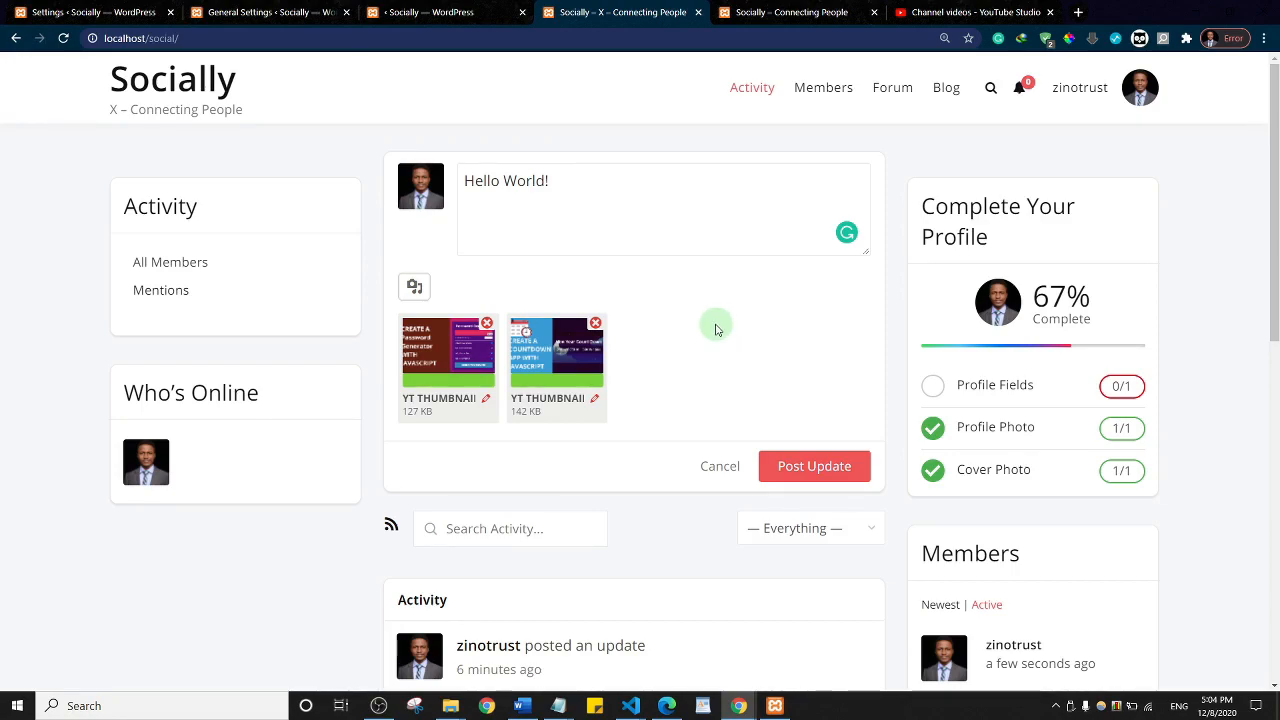
pyautogui.click(808, 466)
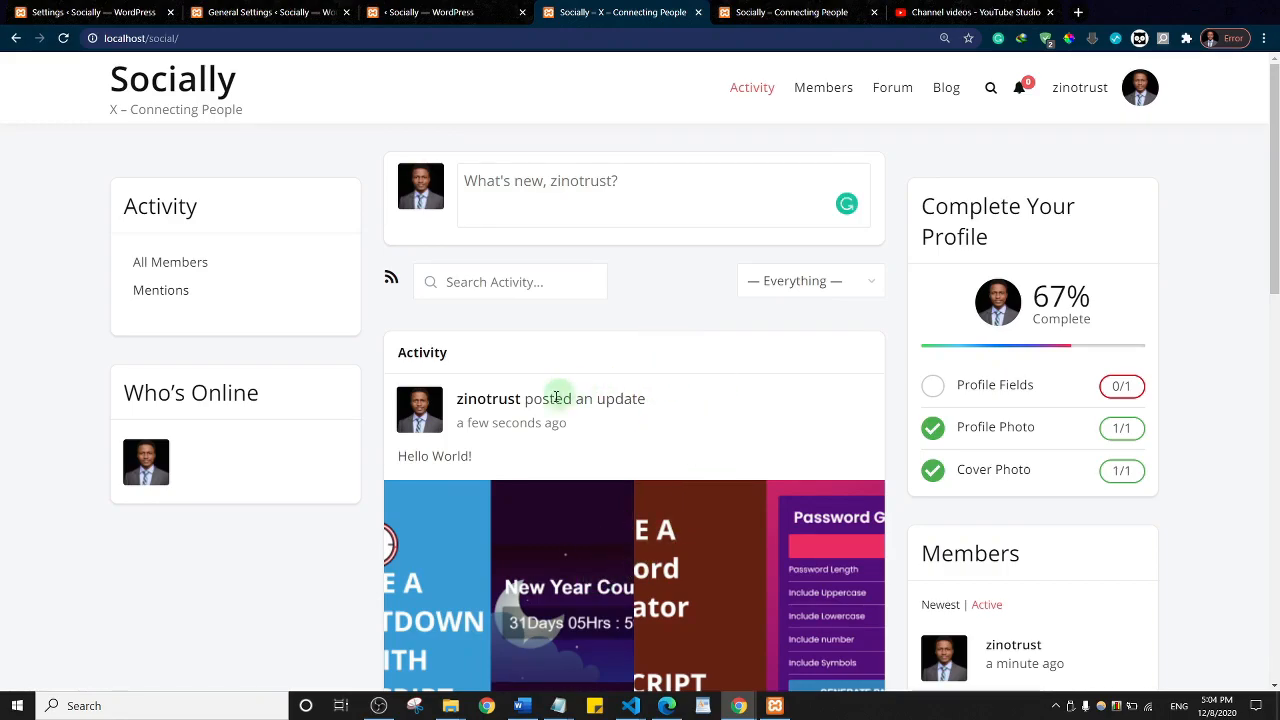
pyautogui.scroll(-8, 771, 380)
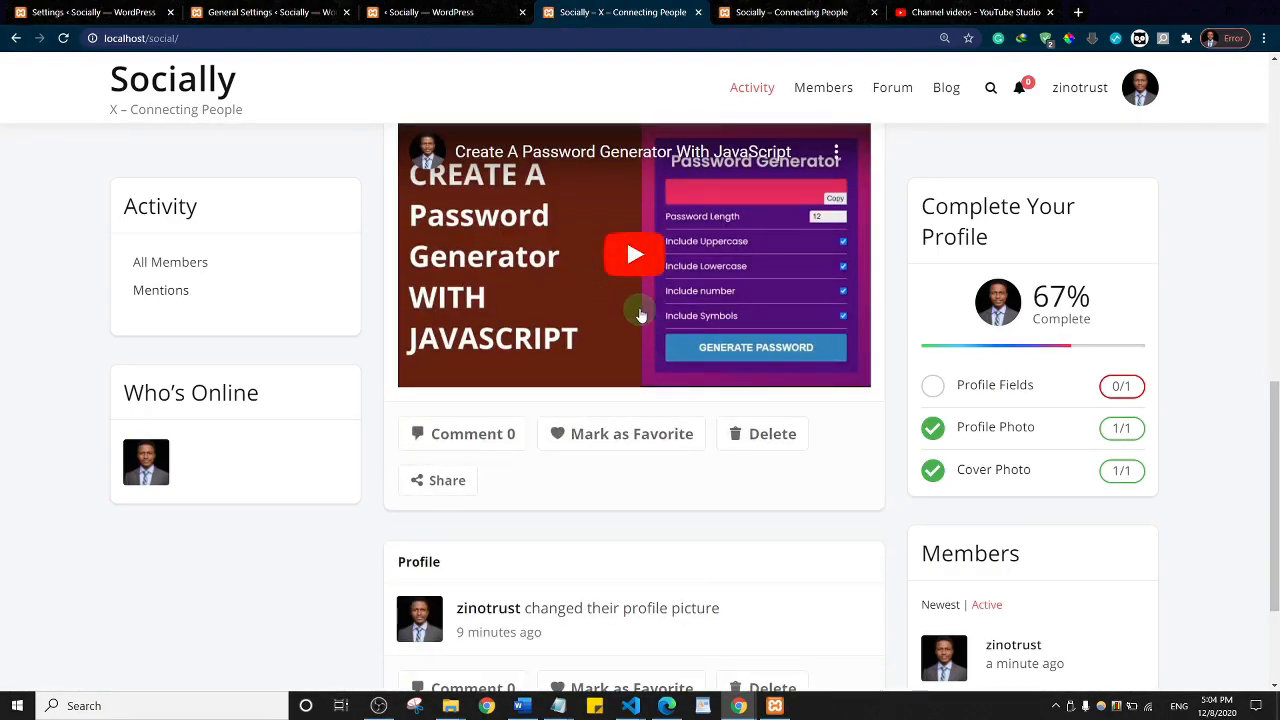
pyautogui.scroll(4, 629, 207)
pyautogui.scroll(4, 640, 208)
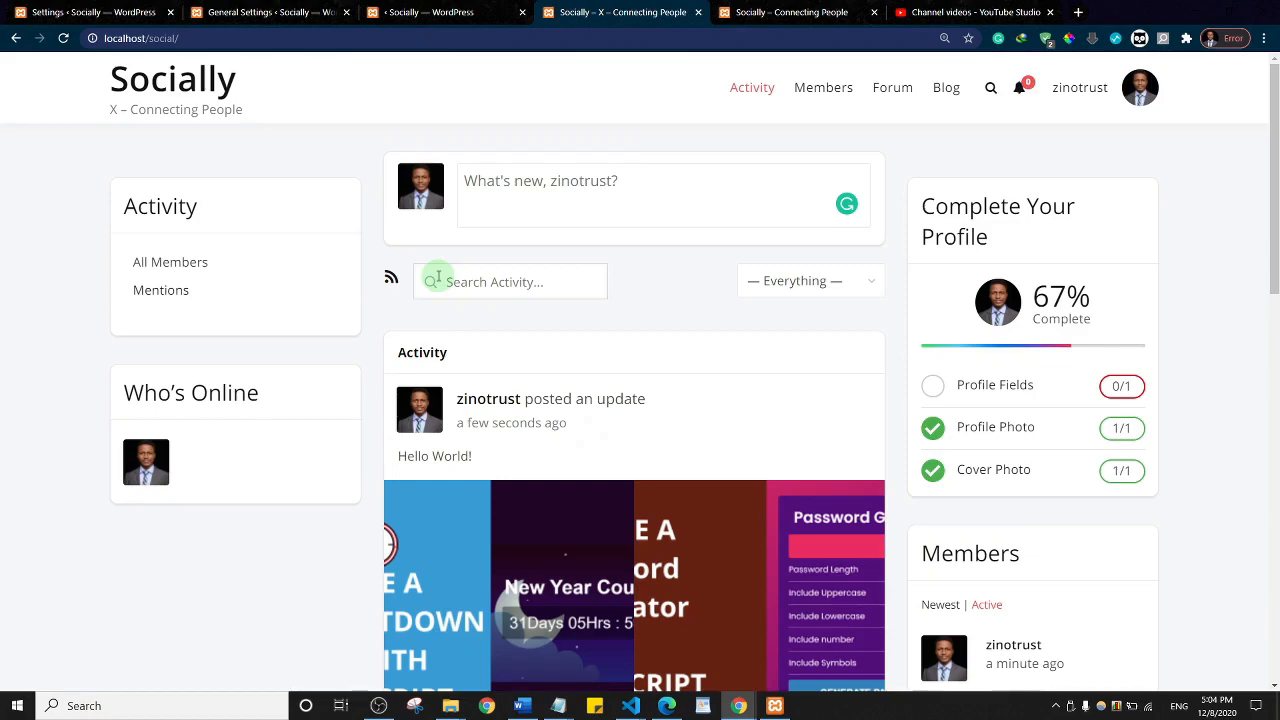
# Step: From the WordPress General Settings page, go to Settings > BuddyPress in the admin sidebar
pyautogui.click(245, 10)
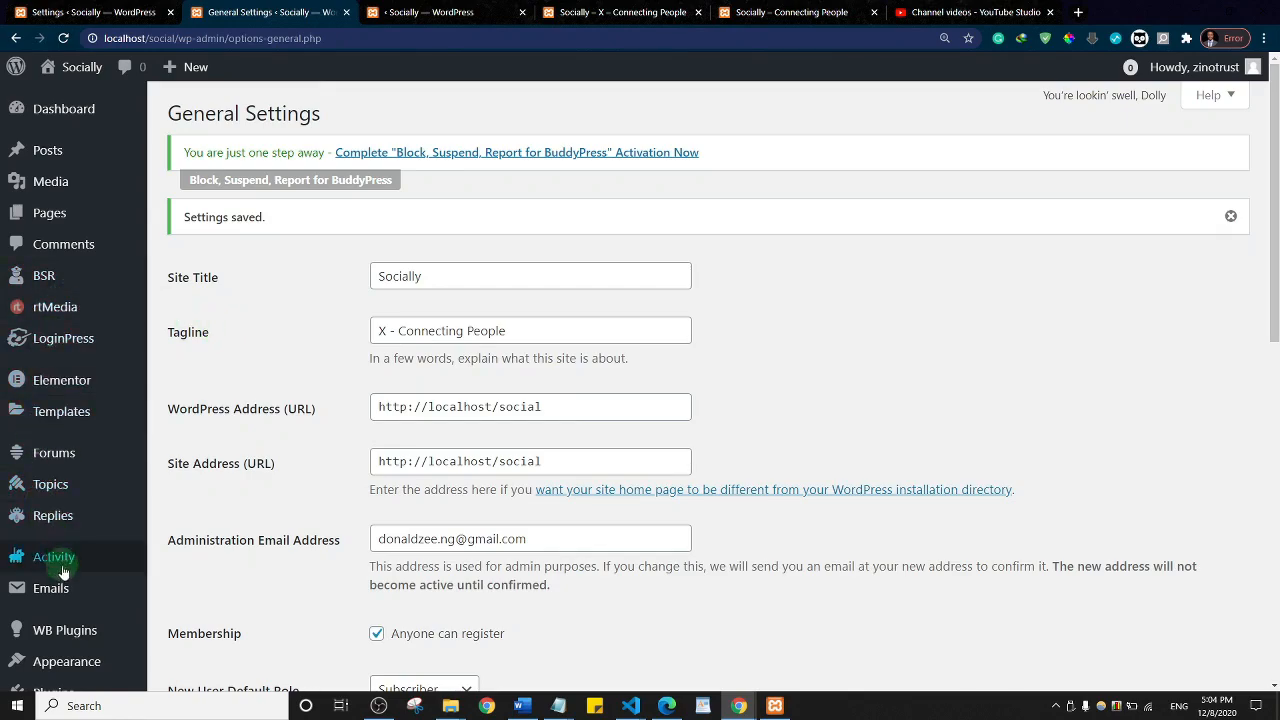
pyautogui.scroll(-3, 108, 362)
pyautogui.scroll(-1, 108, 362)
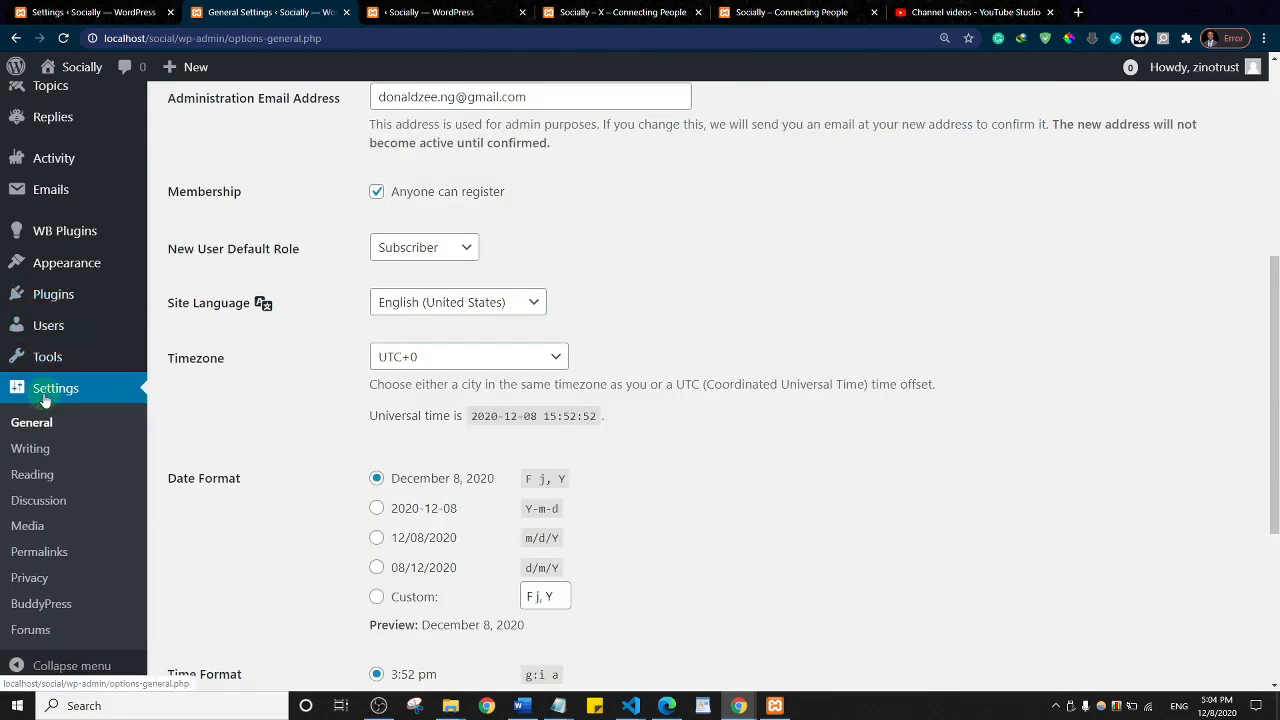
pyautogui.click(52, 613)
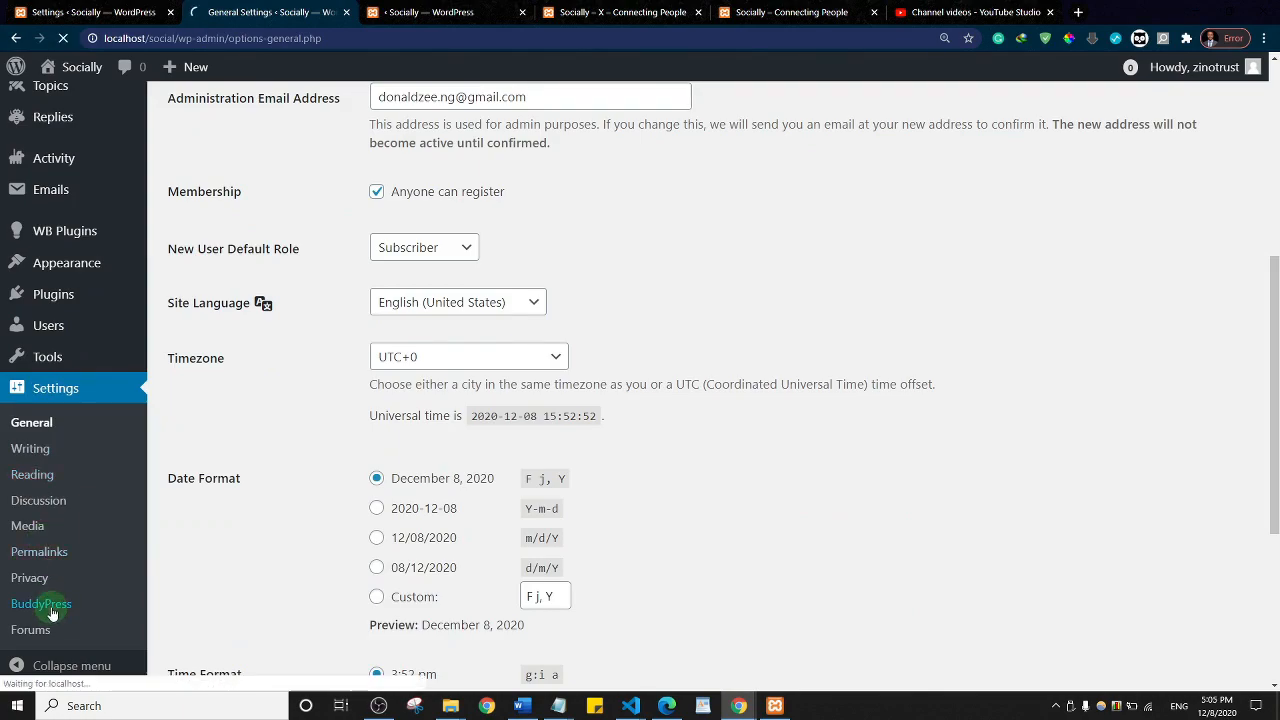
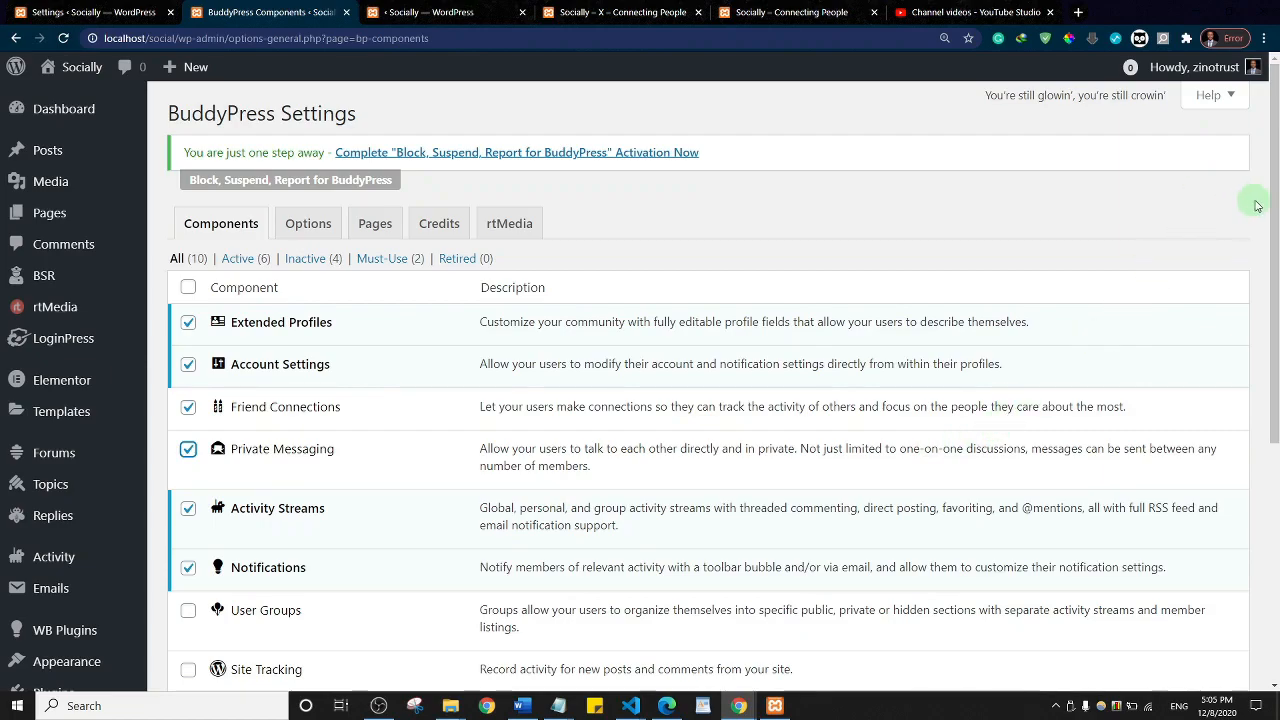
# Step: Tick User Groups and Site Tracking so all ten BuddyPress components are active, and save
pyautogui.moveTo(1275, 185); pyautogui.dragTo(1272, 339)
pyautogui.click(188, 352)
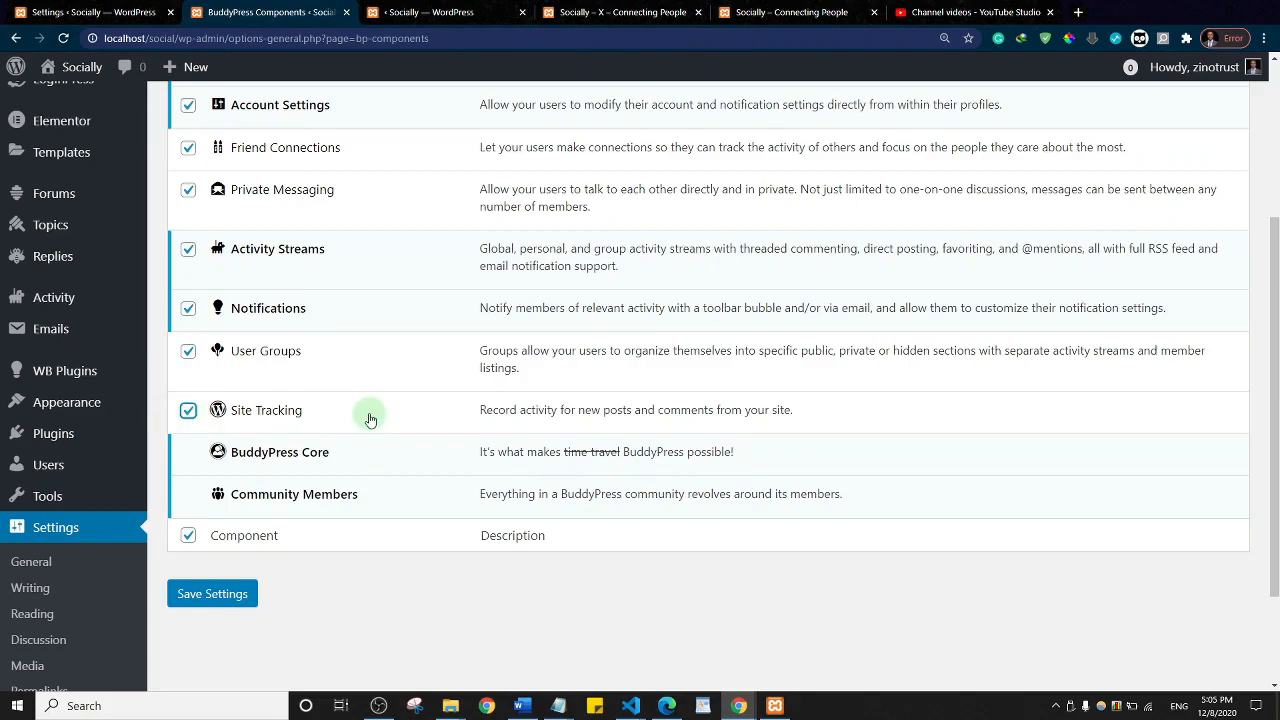
pyautogui.click(222, 594)
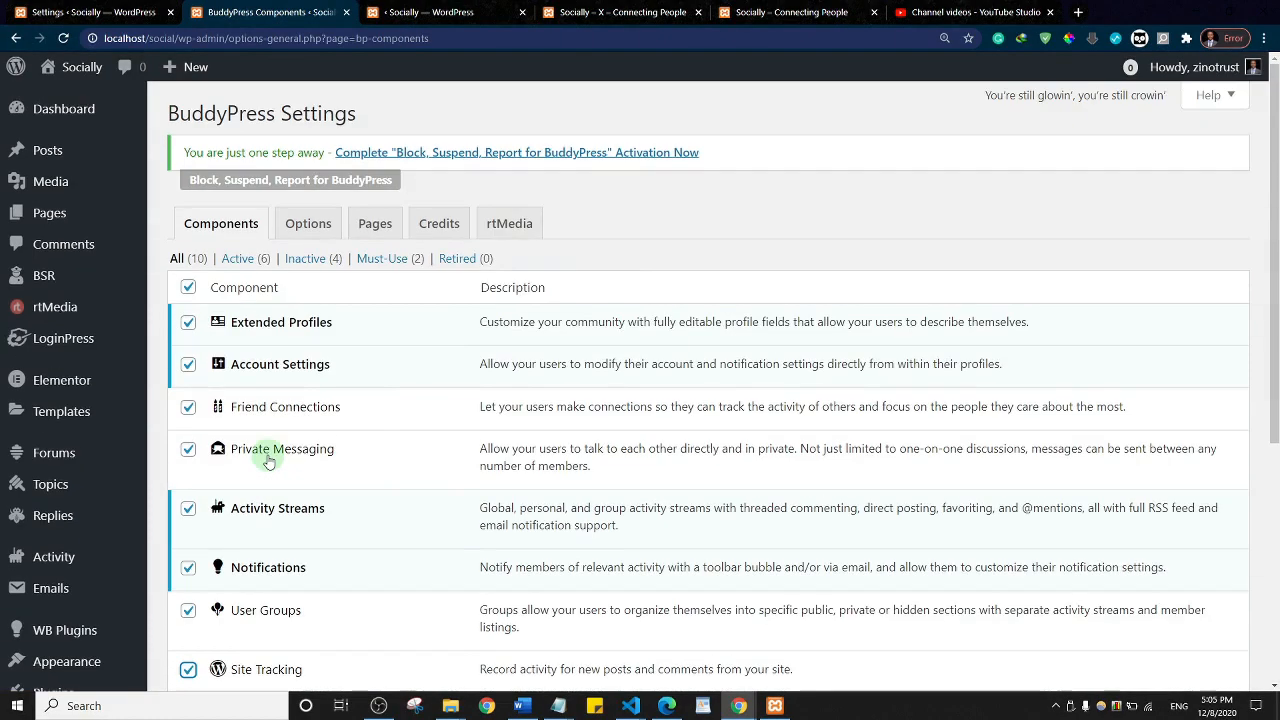
pyautogui.scroll(-4, 268, 462)
pyautogui.click(235, 468)
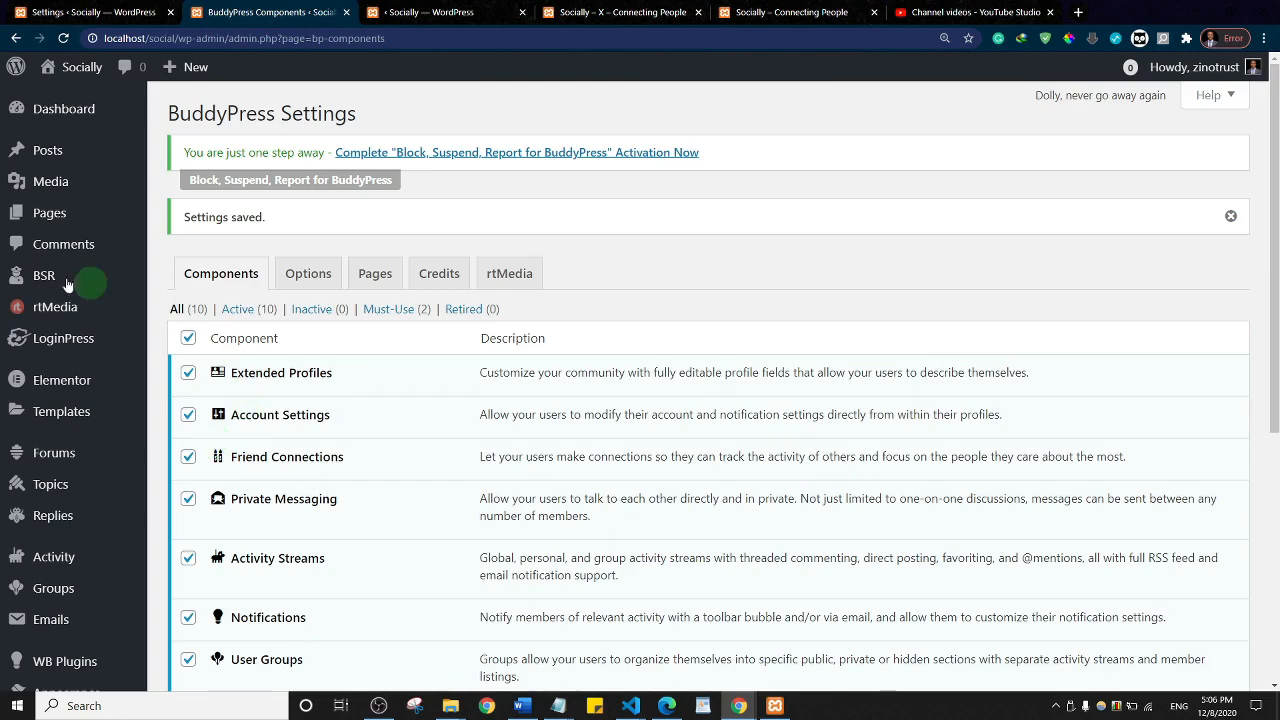
pyautogui.click(309, 278)
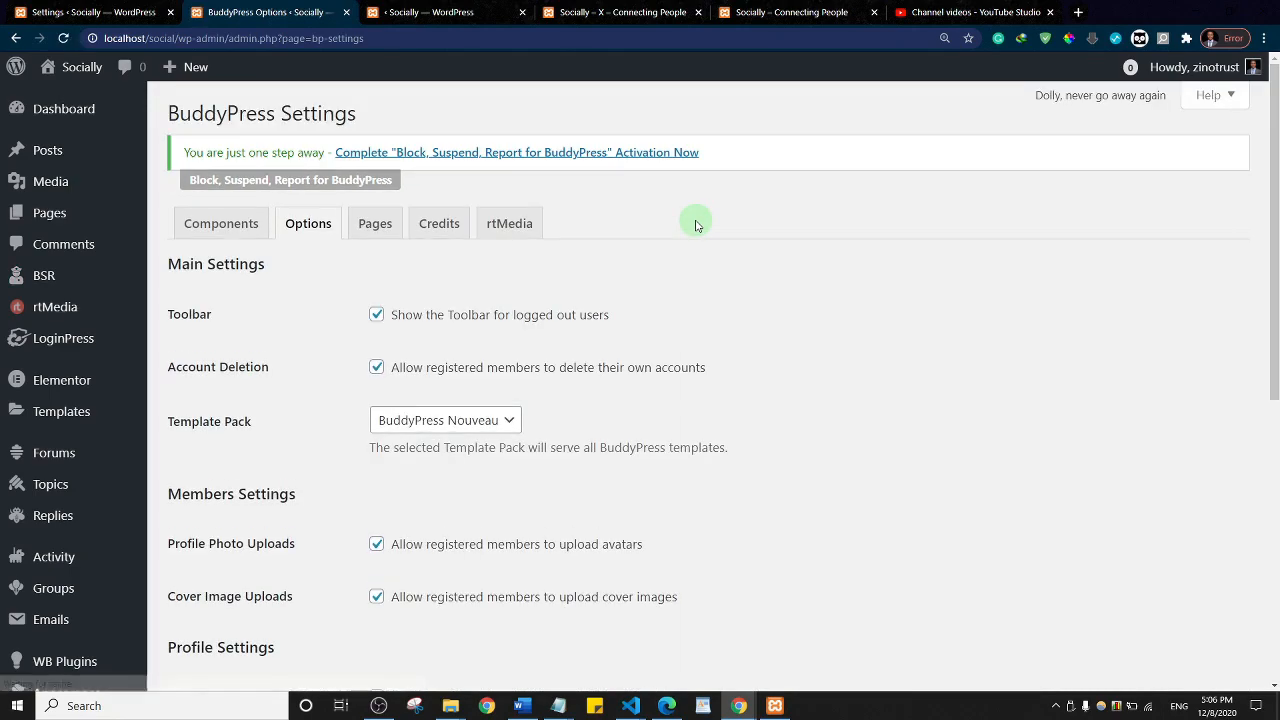
# Step: Keep BuddyPress Nouveau as template pack, allow activity comments on posts and comments, and save
pyautogui.click(493, 420)
pyautogui.click(605, 416)
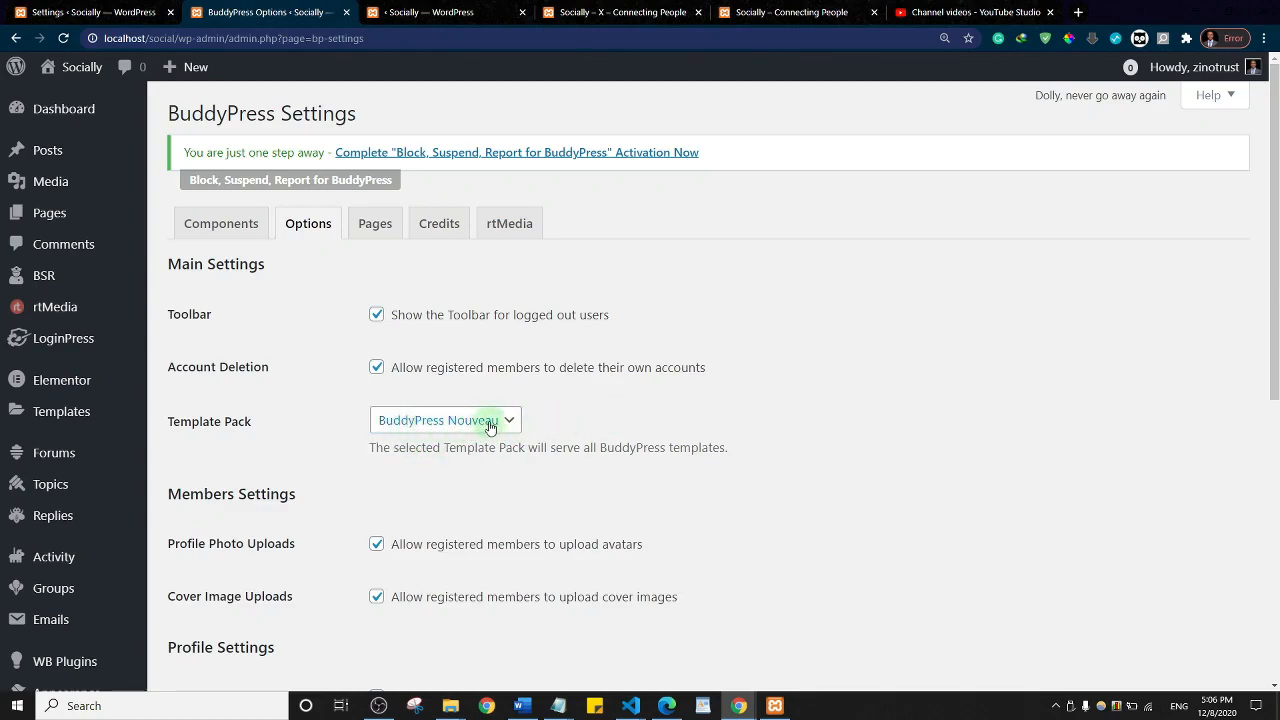
pyautogui.click(490, 427)
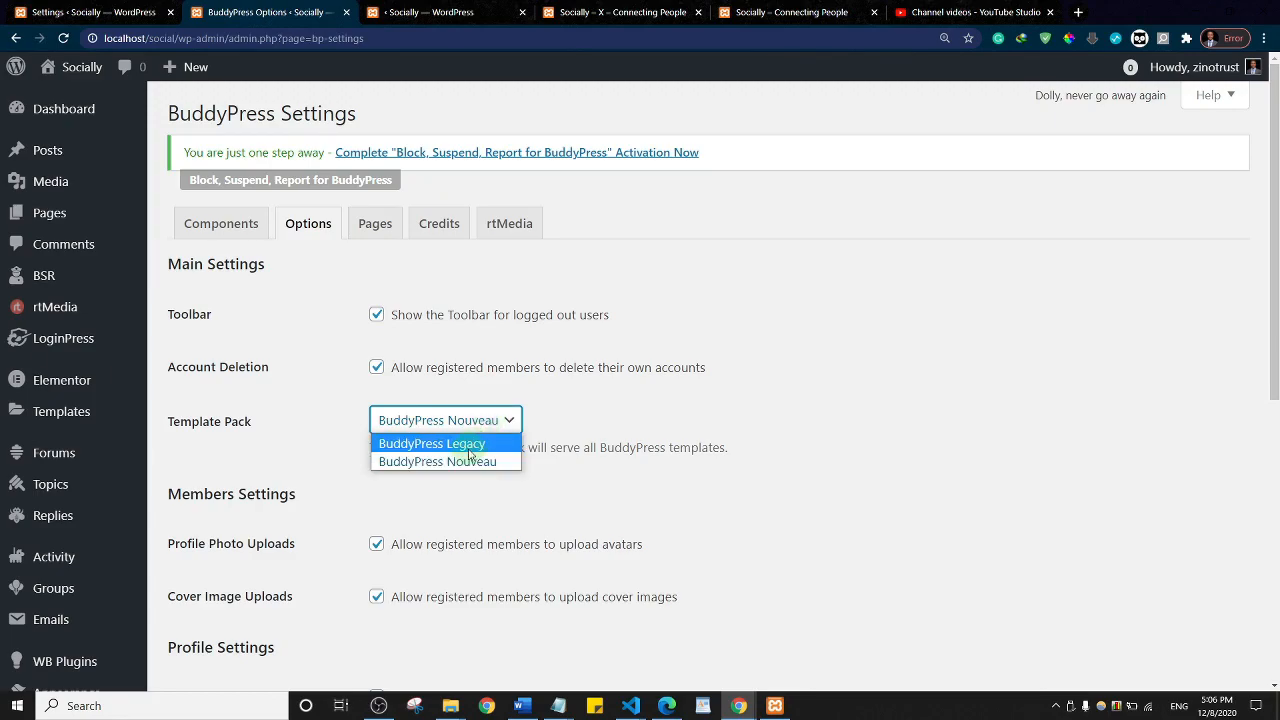
pyautogui.click(471, 463)
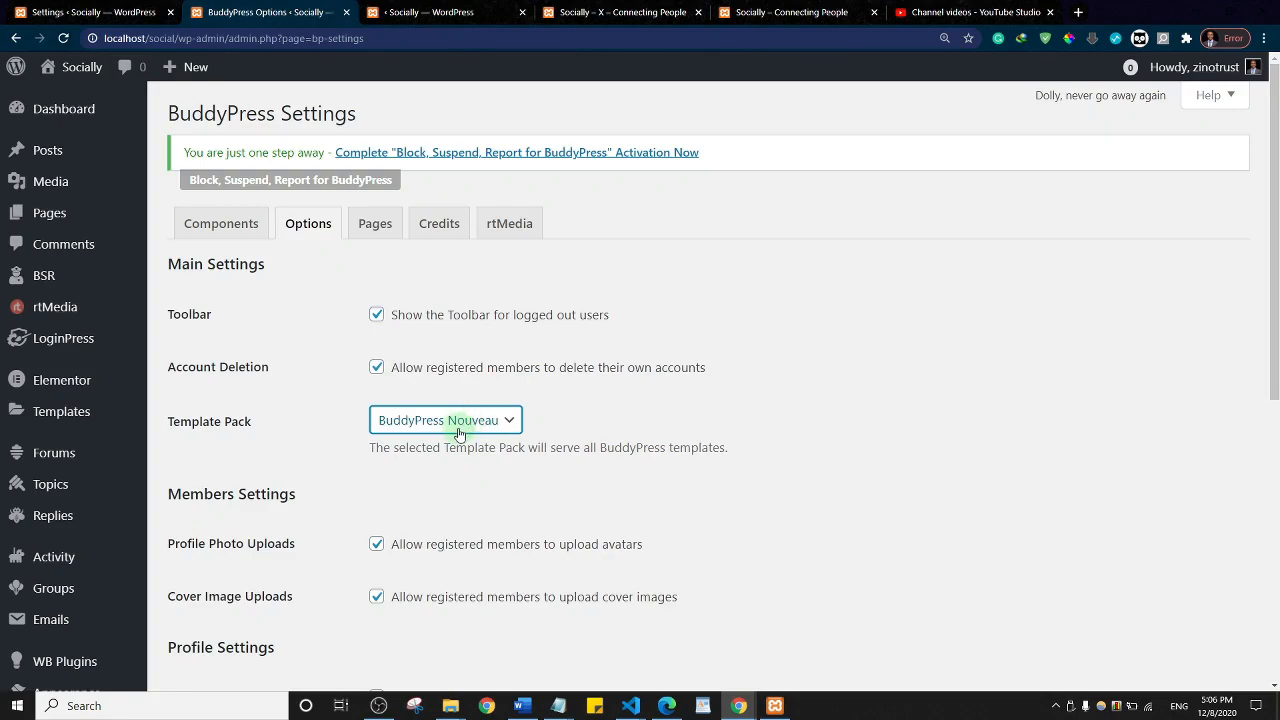
pyautogui.scroll(-4, 641, 343)
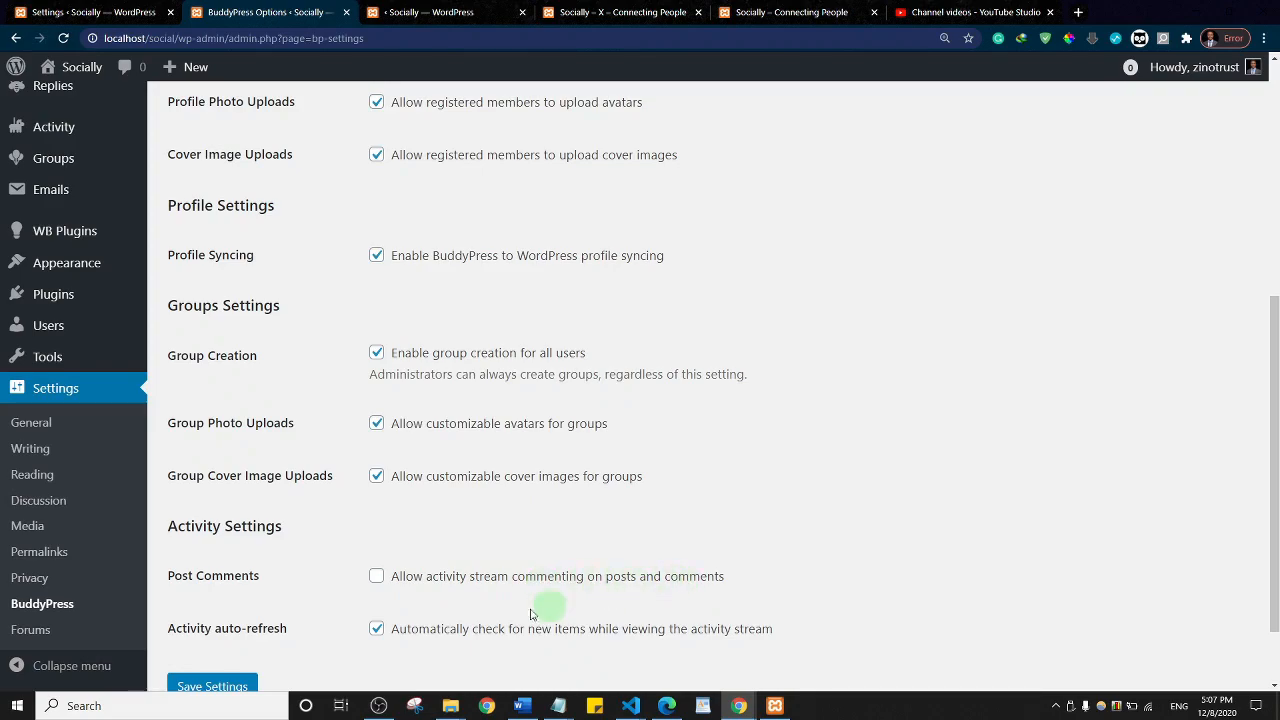
pyautogui.click(376, 579)
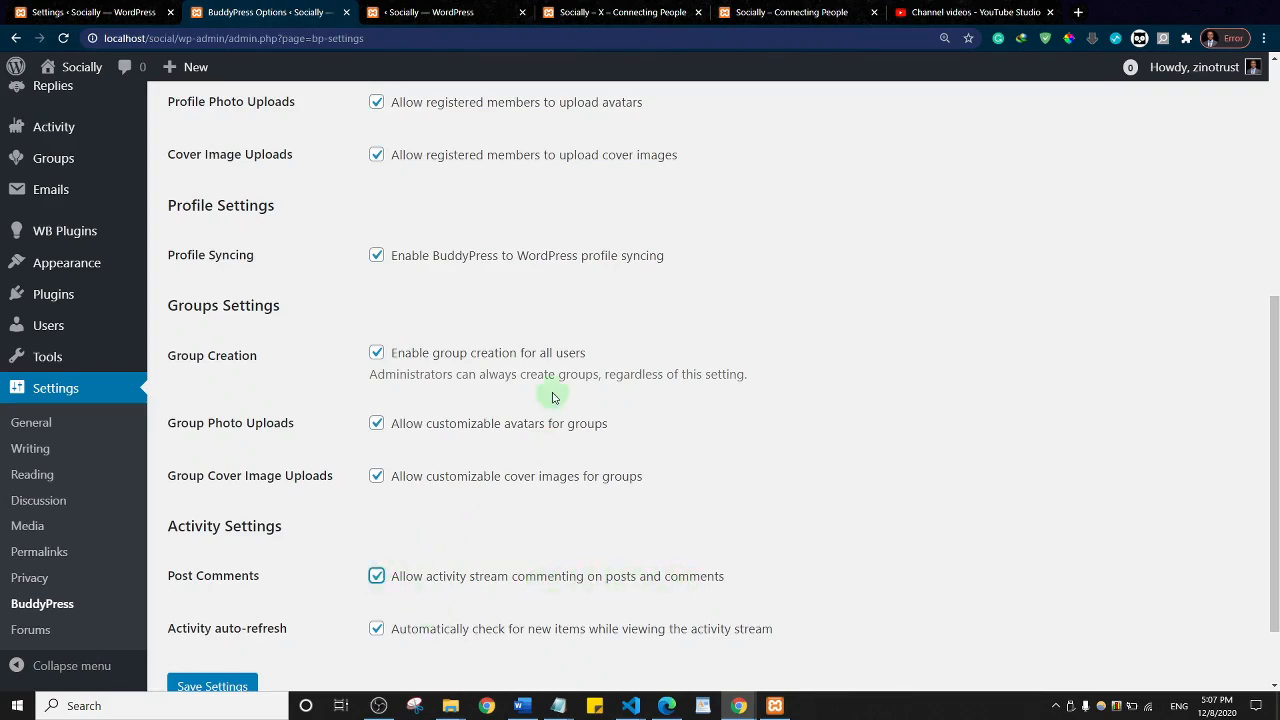
pyautogui.scroll(-1, 550, 395)
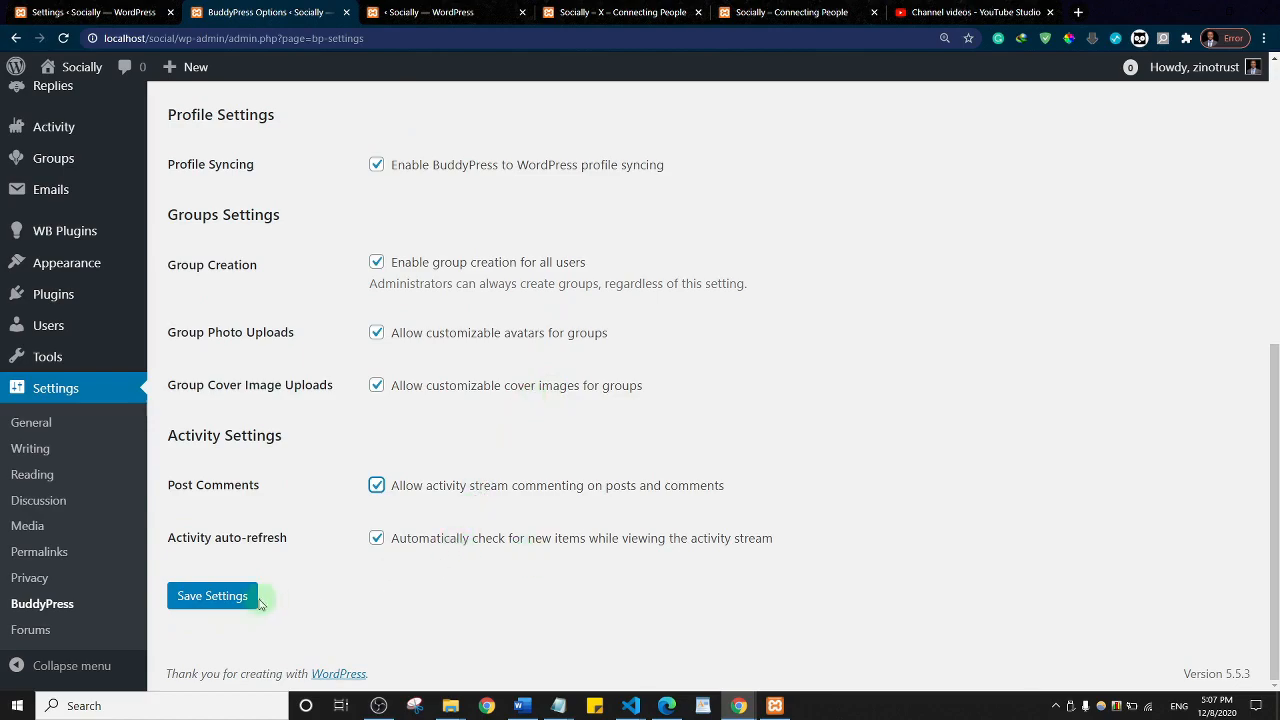
pyautogui.click(228, 603)
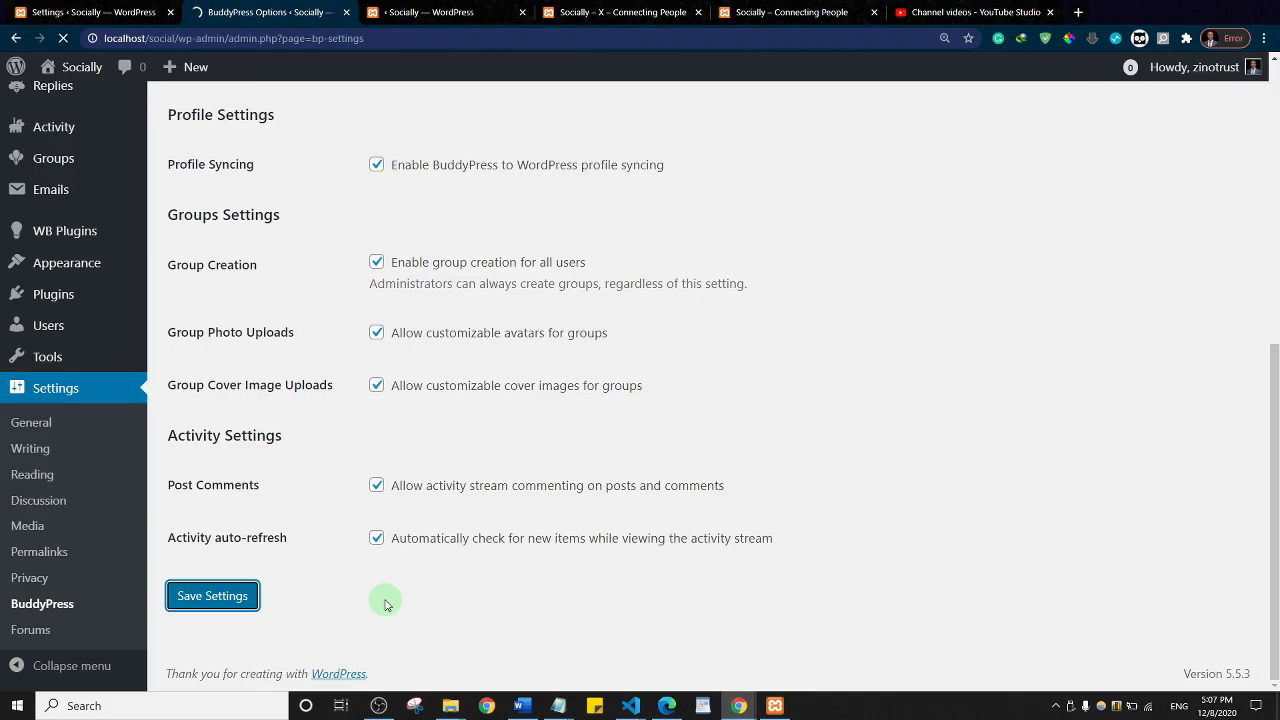
pyautogui.click(385, 275)
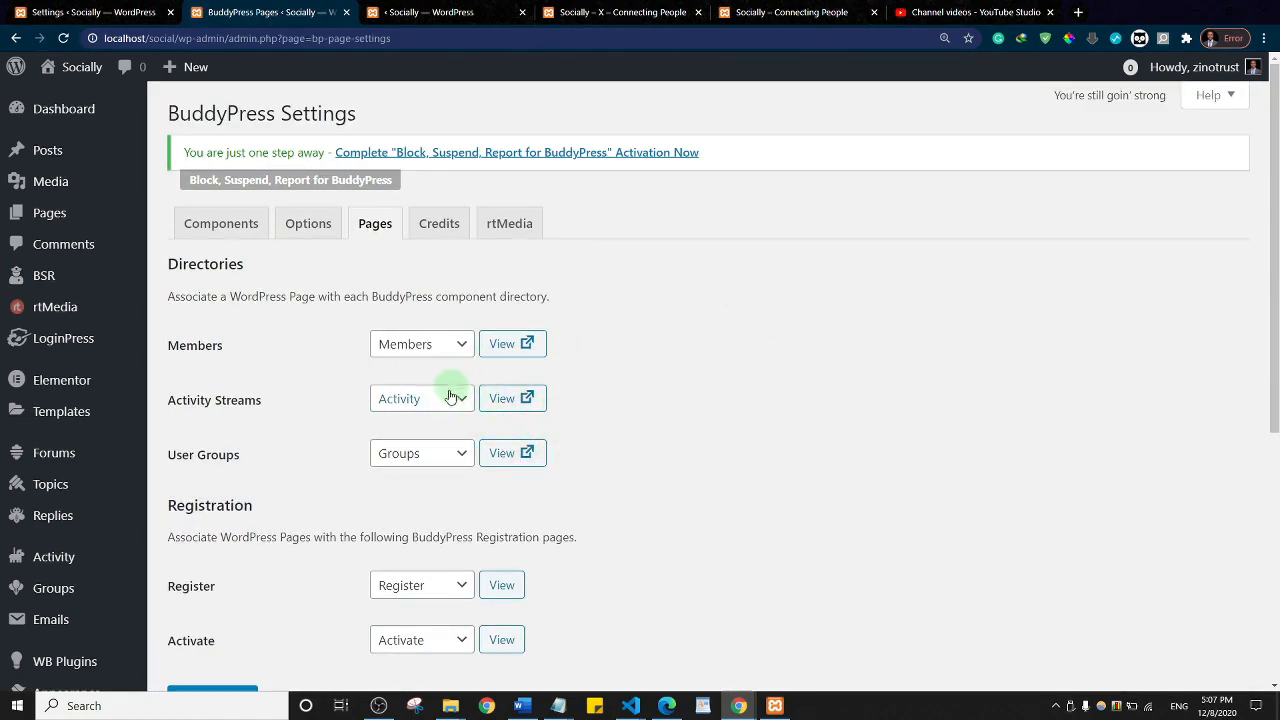
# Step: Review the BuddyPress page assignments and Credits, then return to the live Socially activity page
pyautogui.scroll(-5, 680, 345)
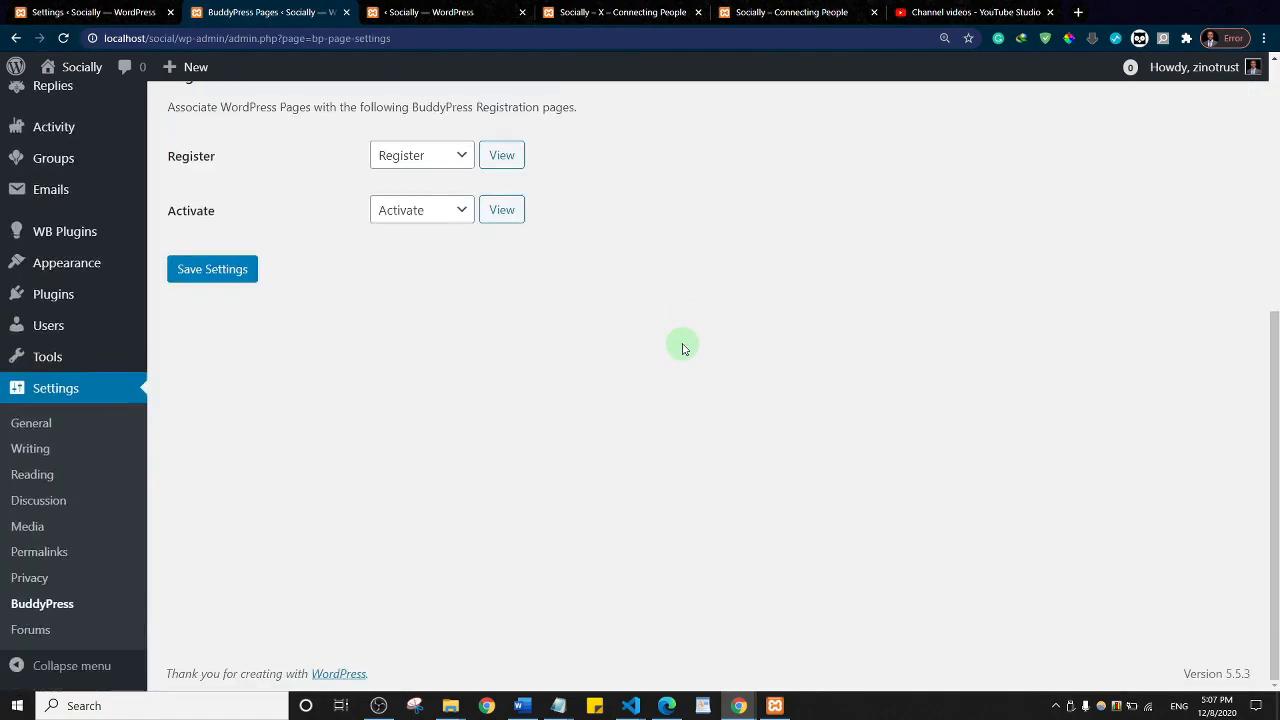
pyautogui.scroll(5, 683, 348)
pyautogui.click(431, 230)
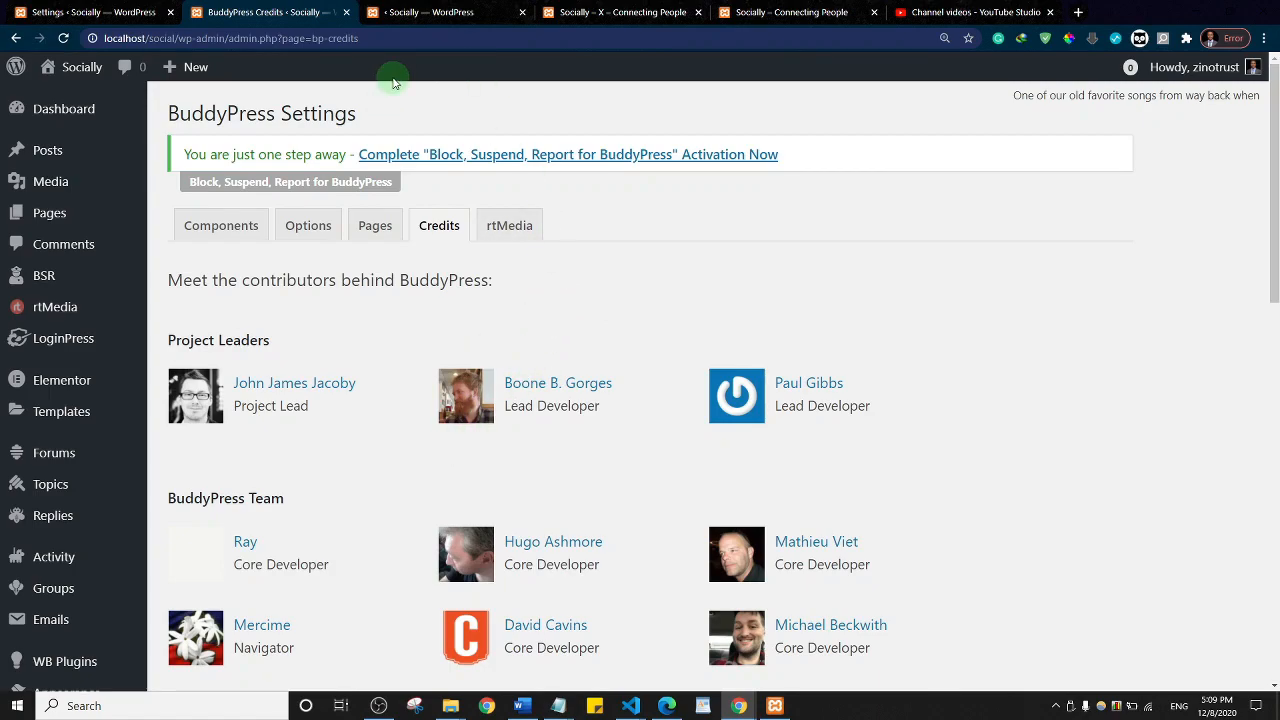
pyautogui.click(622, 12)
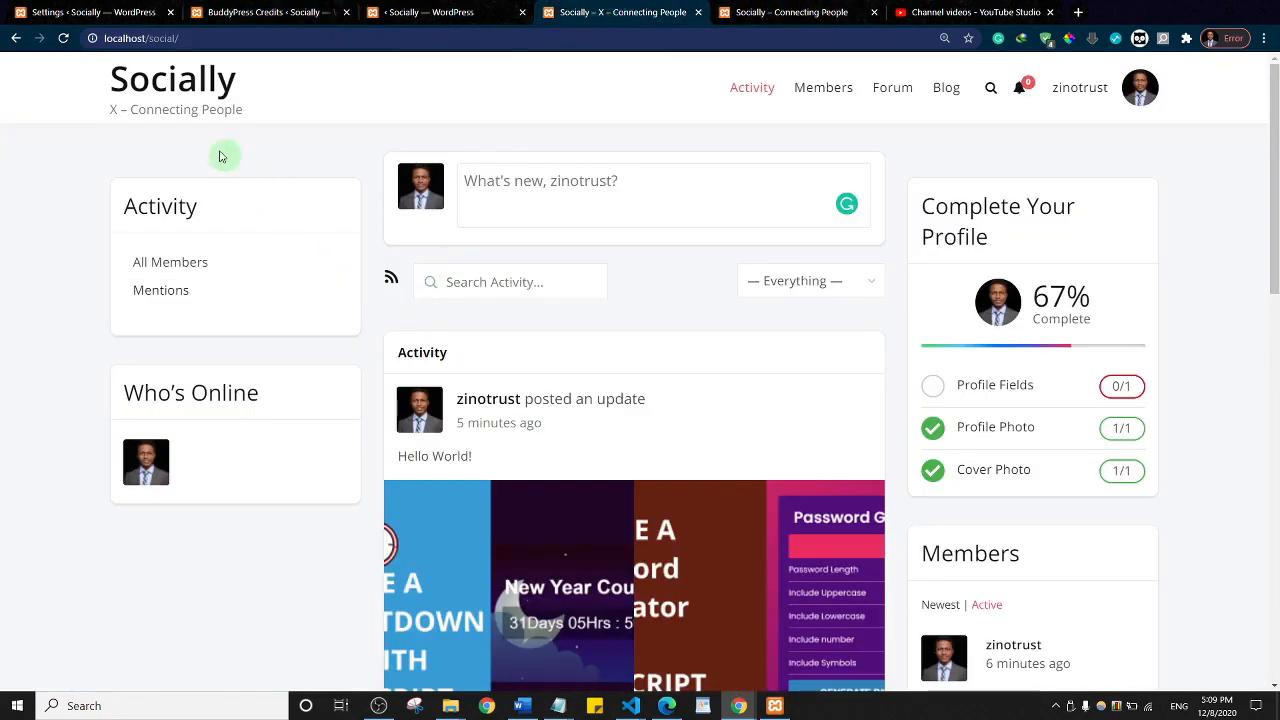
# Step: Reload the live site, then open Appearance > Customize for Socially in a new tab
pyautogui.click(138, 78)
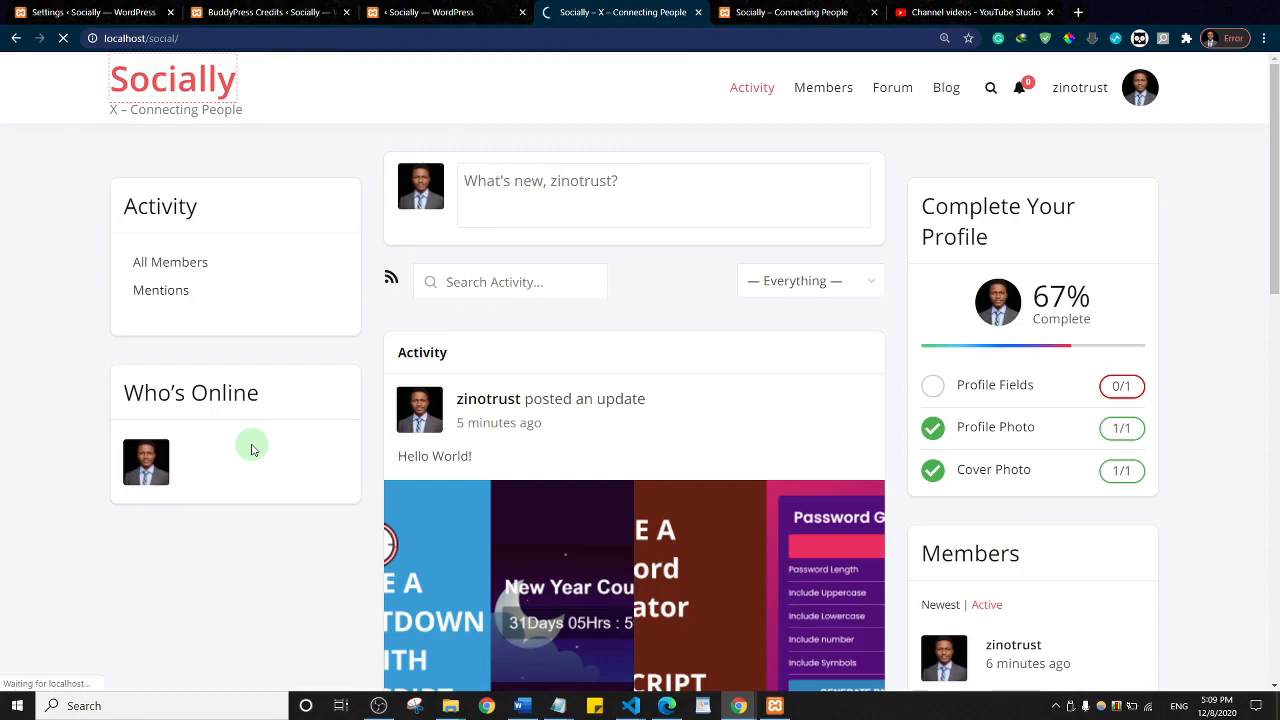
pyautogui.click(73, 10)
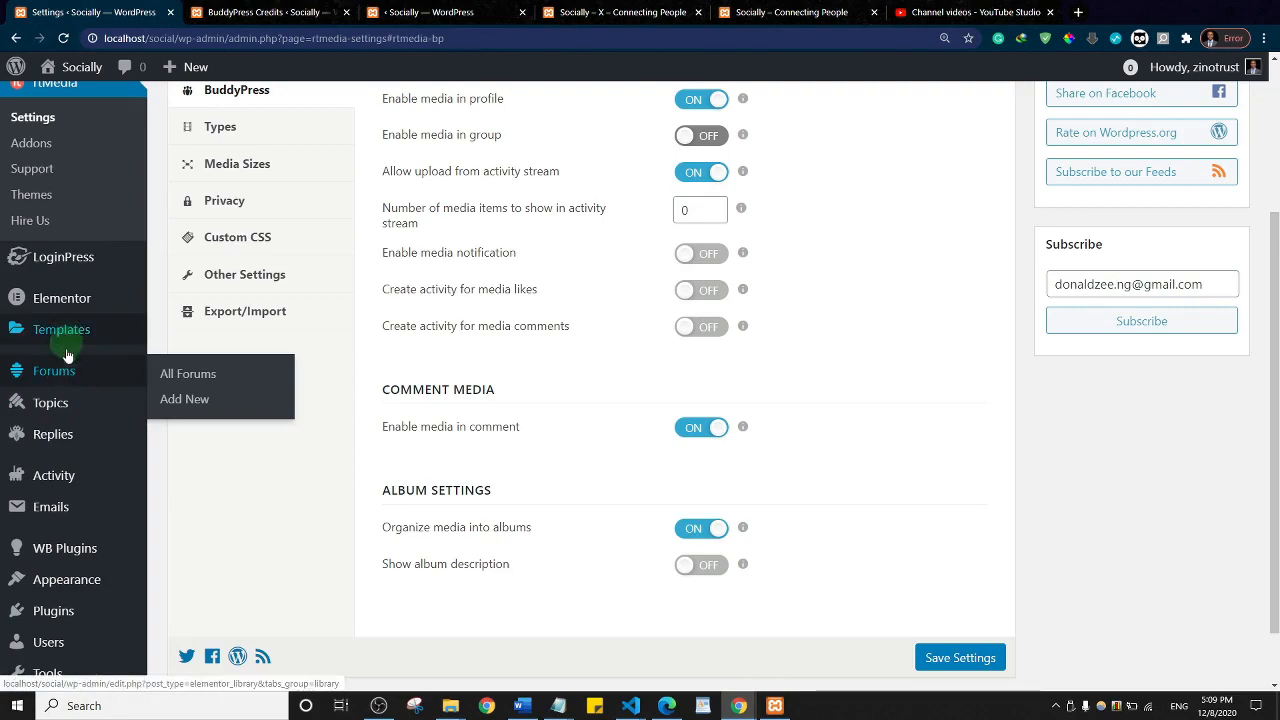
pyautogui.scroll(-1, 67, 360)
pyautogui.moveTo(69, 508)
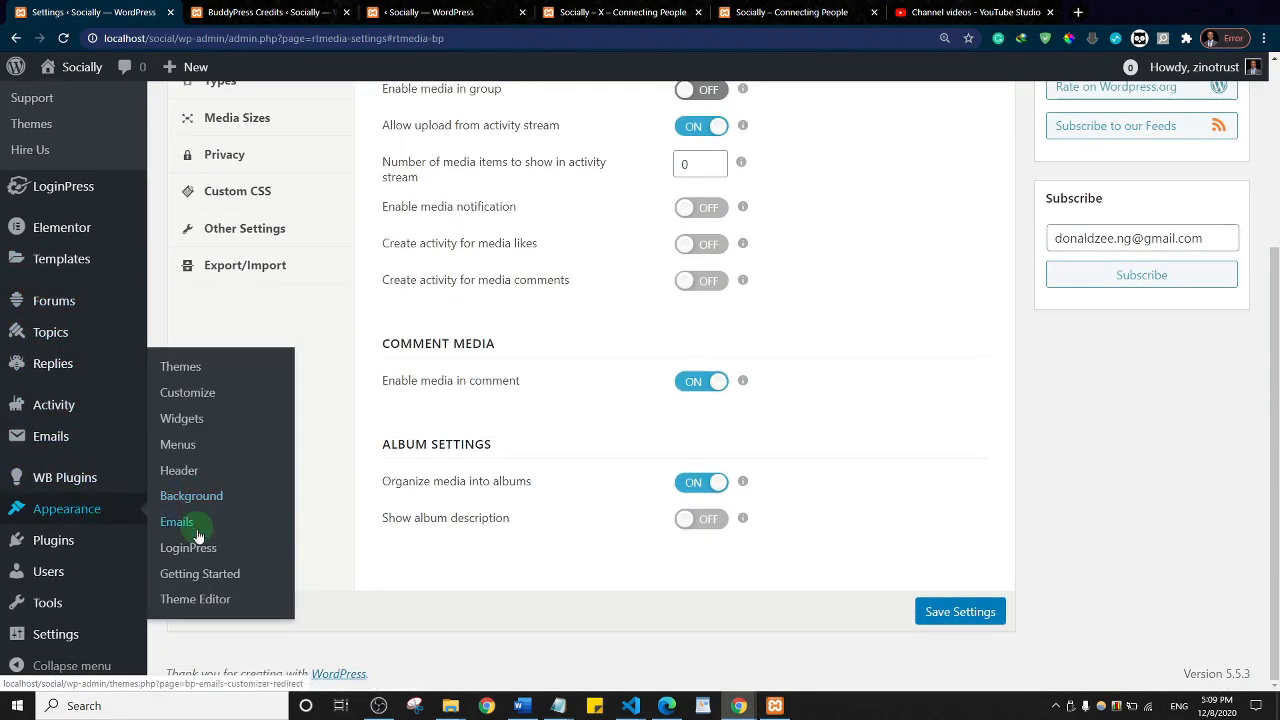
pyautogui.rightClick(181, 401)
pyautogui.click(207, 405)
pyautogui.click(210, 16)
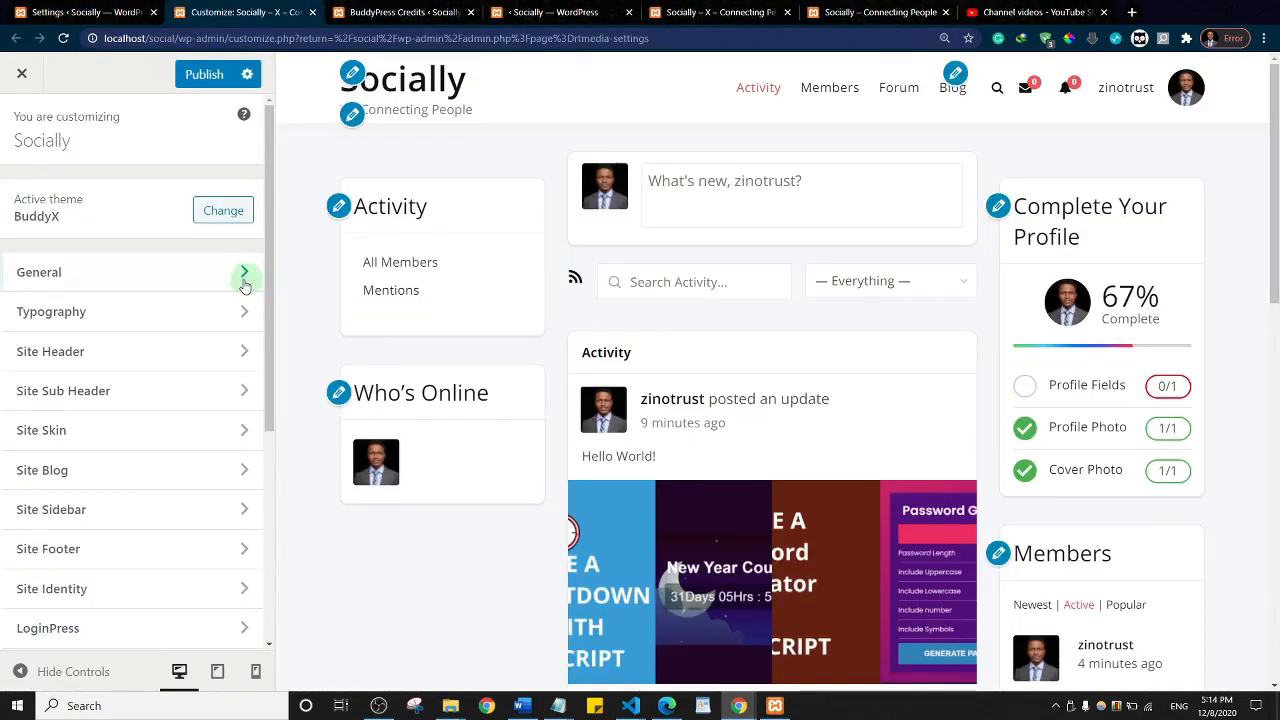
# Step: Search 'grou', add the (BuddyPress) Groups widget to the BuddyPress Left Sidebar, and publish
pyautogui.scroll(-4, 78, 369)
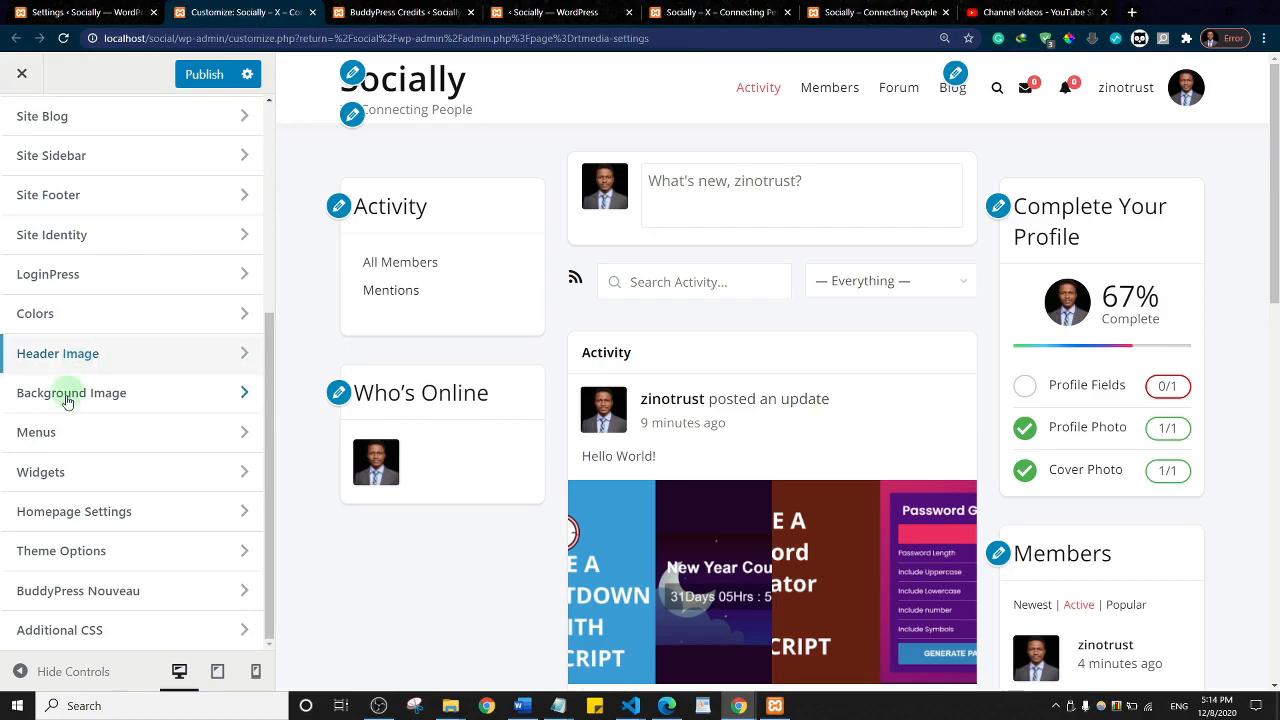
pyautogui.click(86, 471)
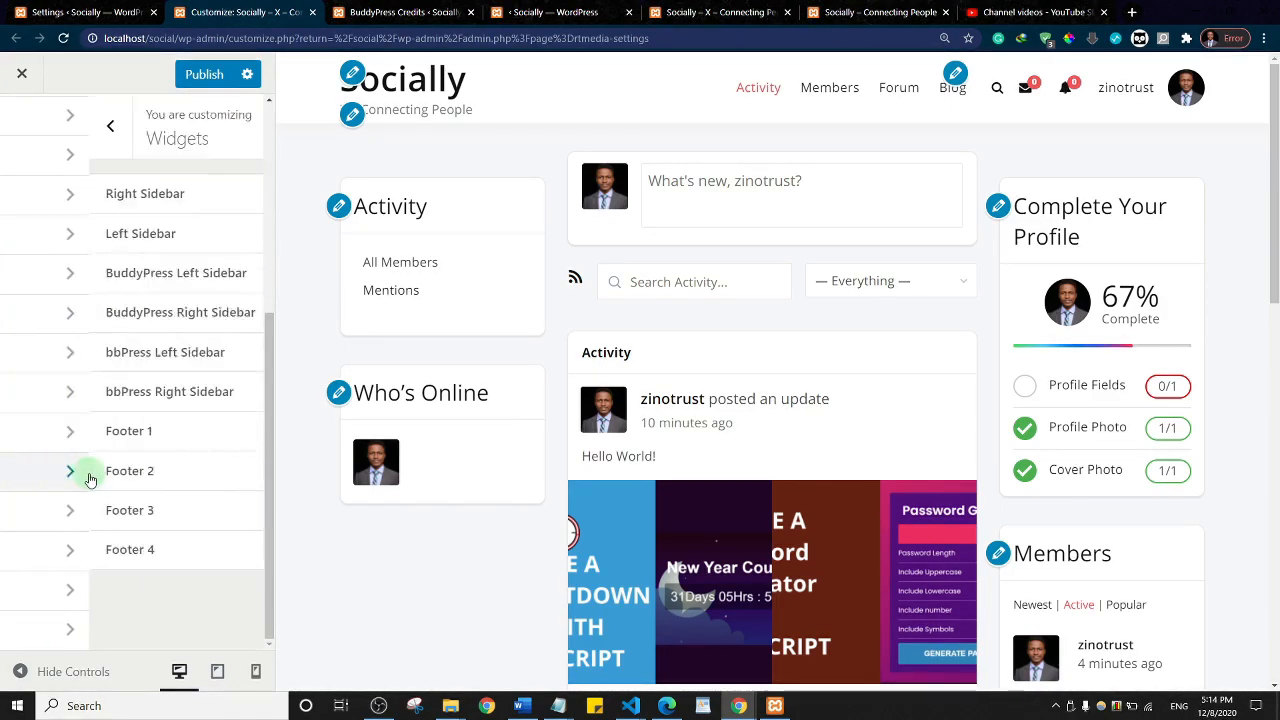
pyautogui.click(129, 284)
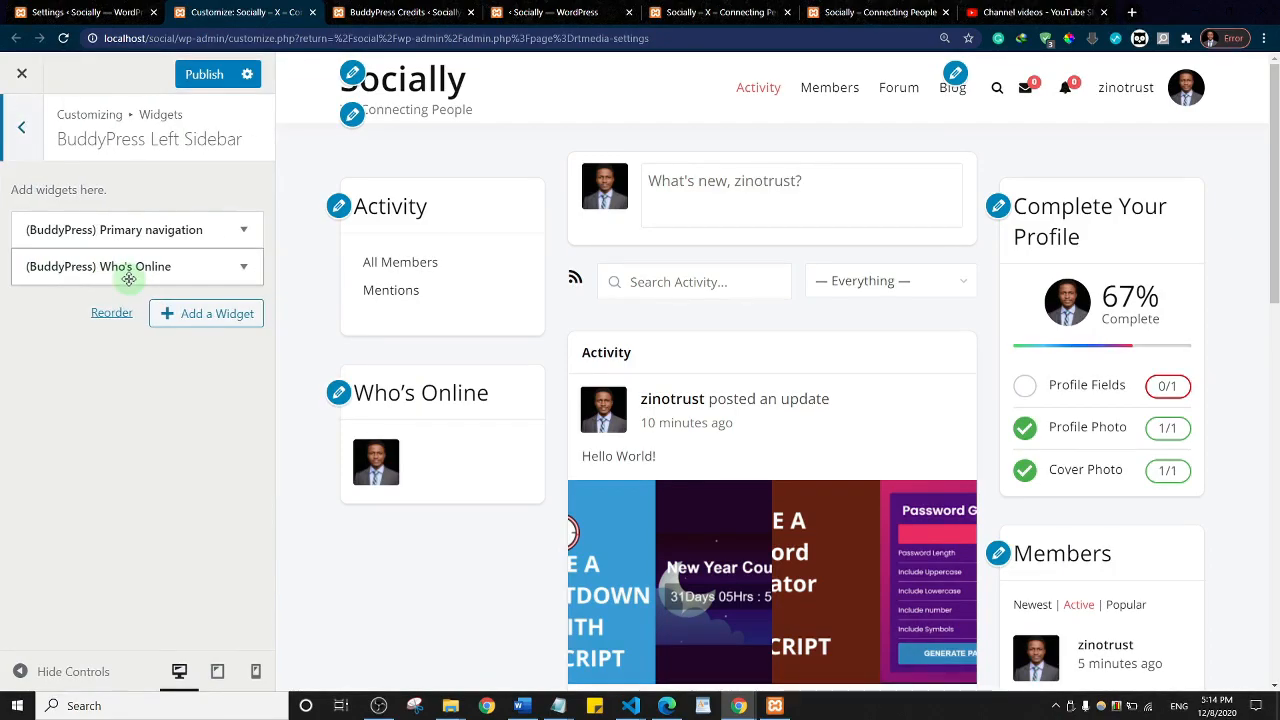
pyautogui.click(216, 315)
pyautogui.write('groups')
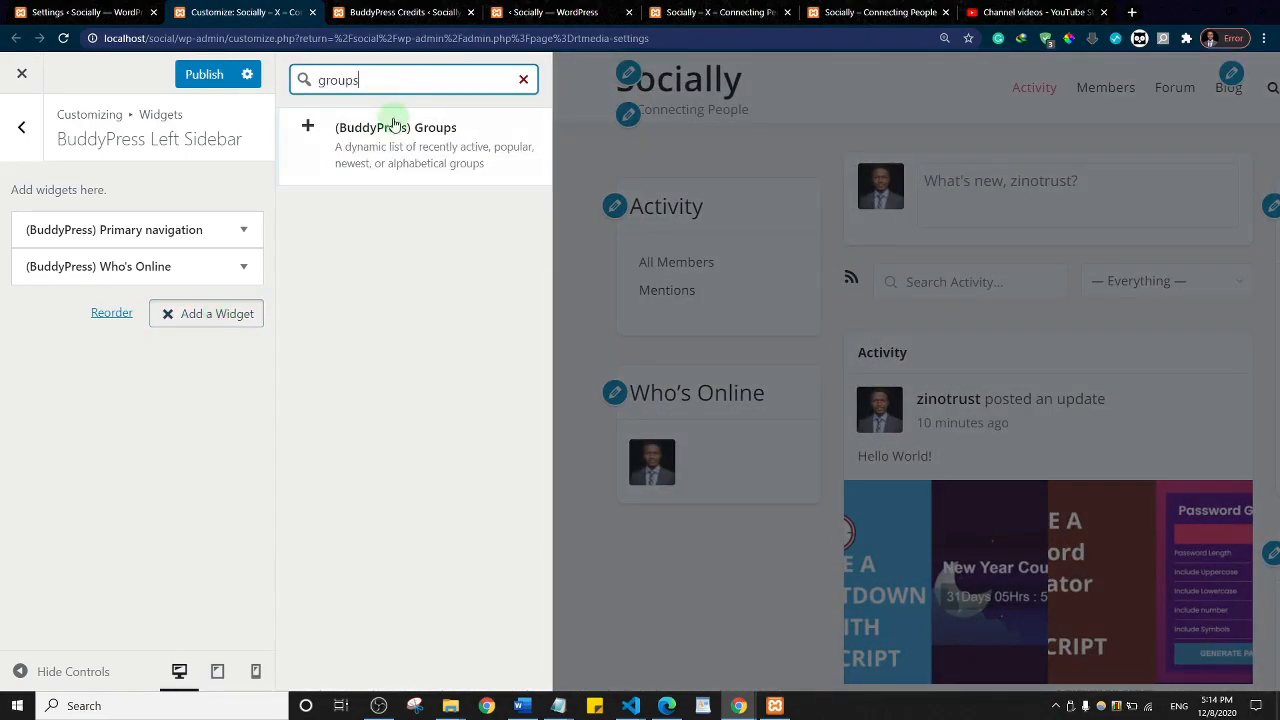
pyautogui.click(394, 122)
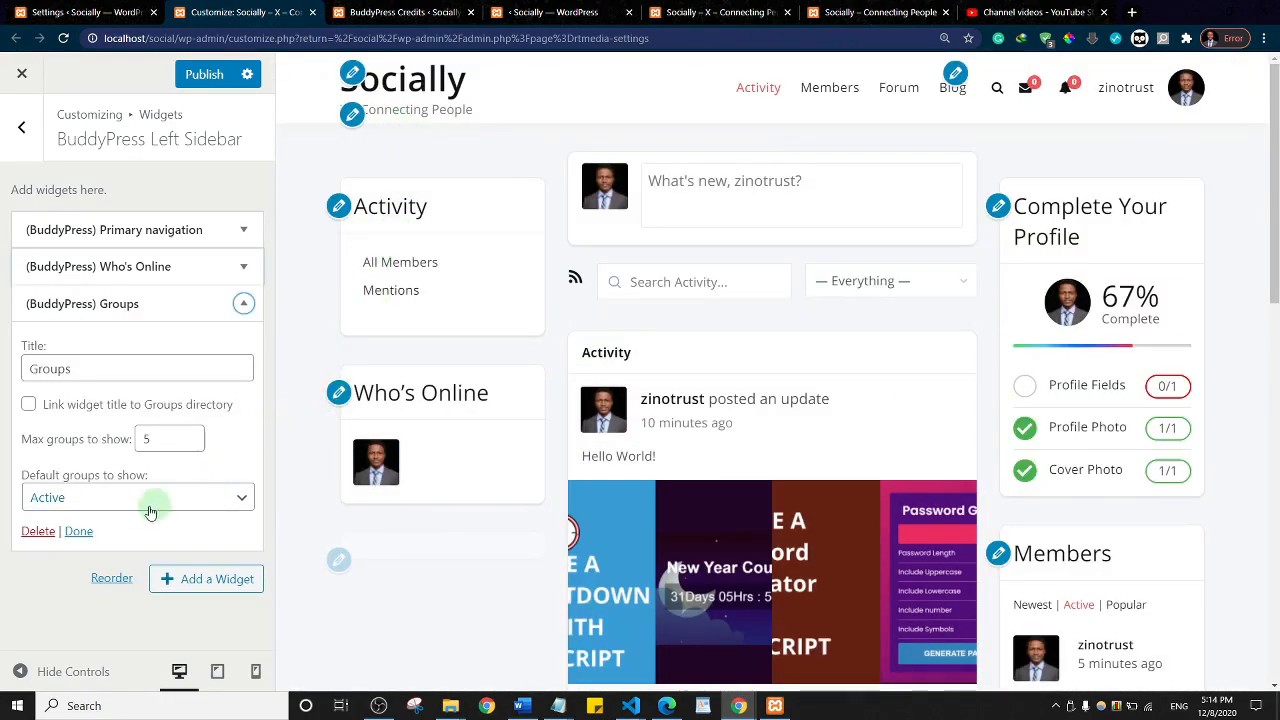
pyautogui.click(204, 80)
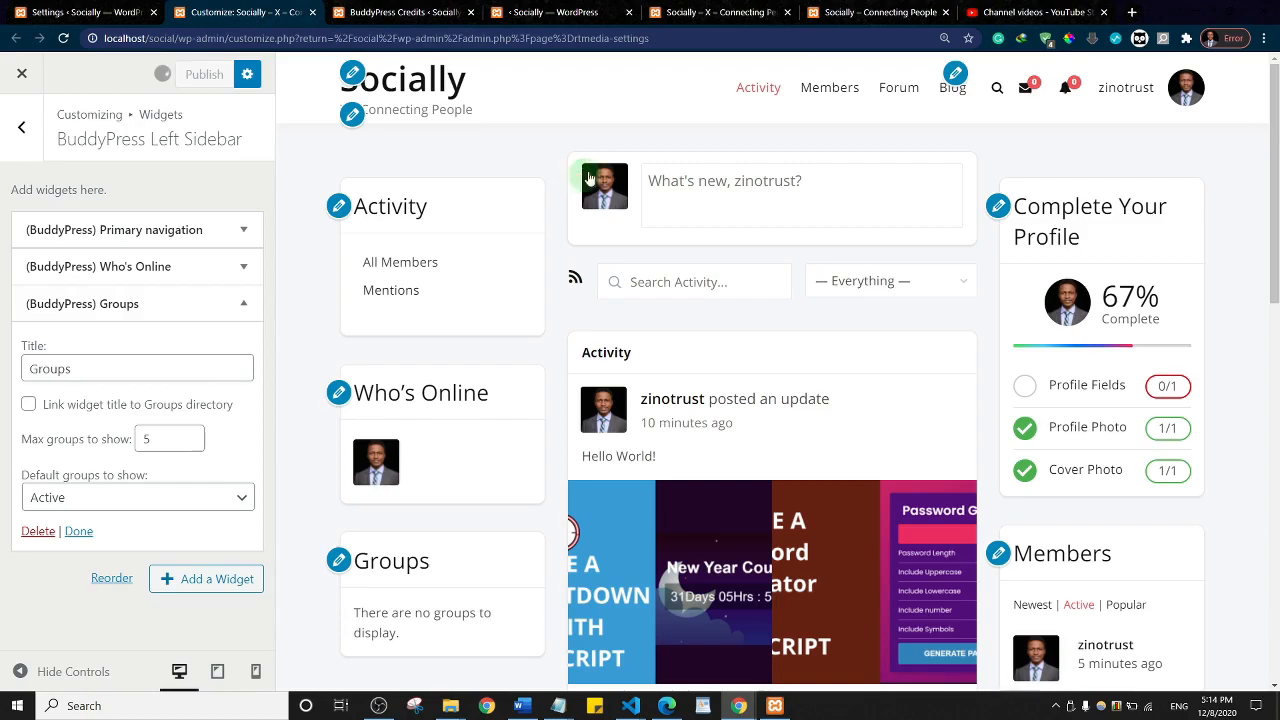
# Step: Reload the live site to confirm the Groups sidebar widget, then go back to BuddyPress Credits
pyautogui.click(722, 10)
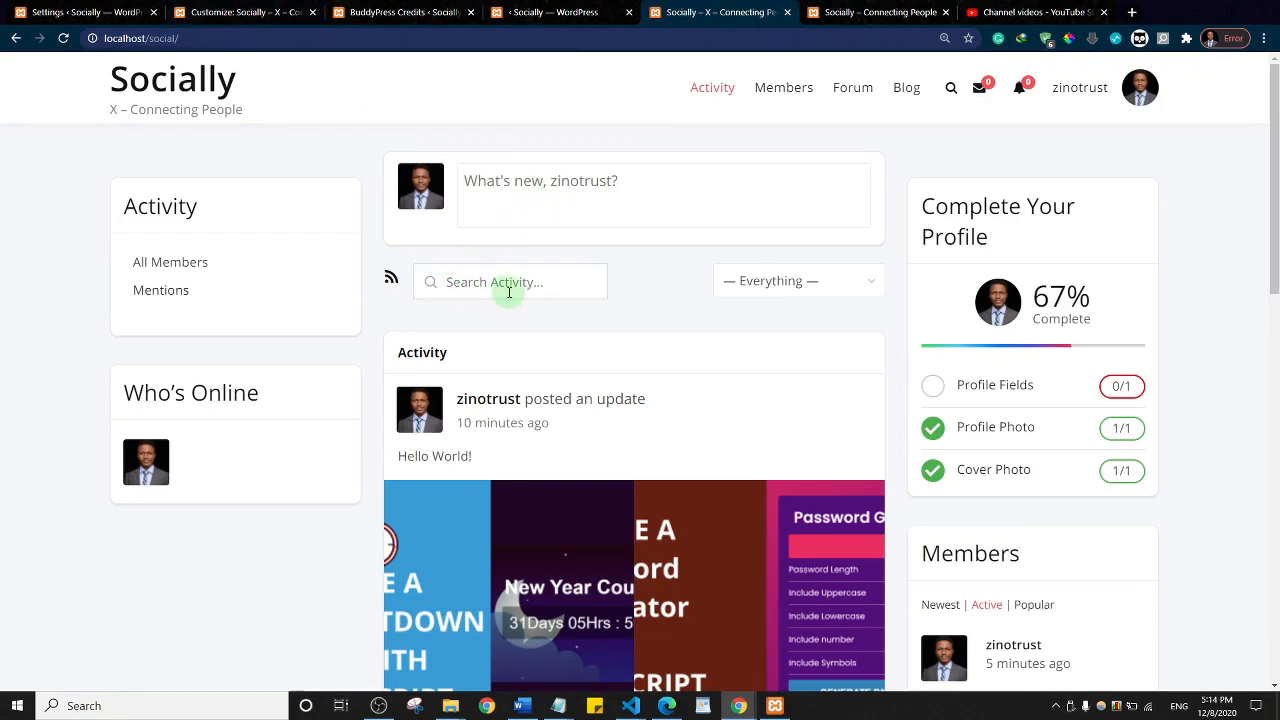
pyautogui.click(63, 38)
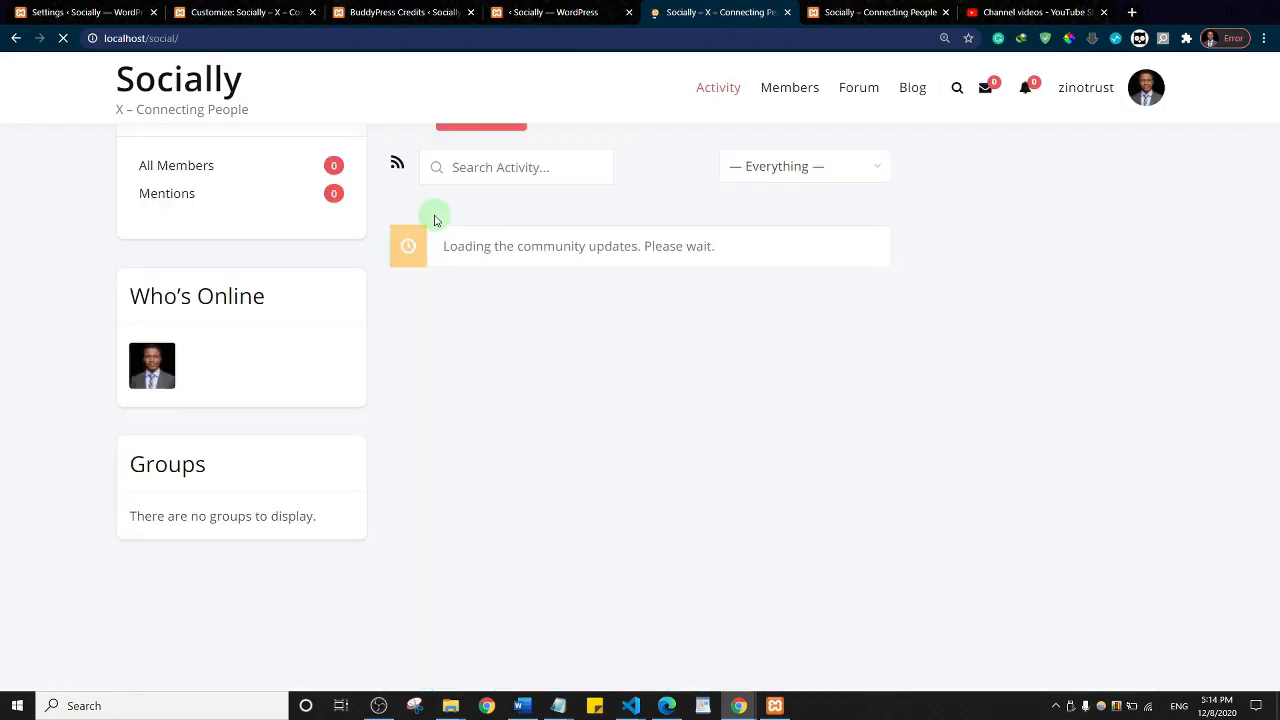
pyautogui.scroll(2, 500, 433)
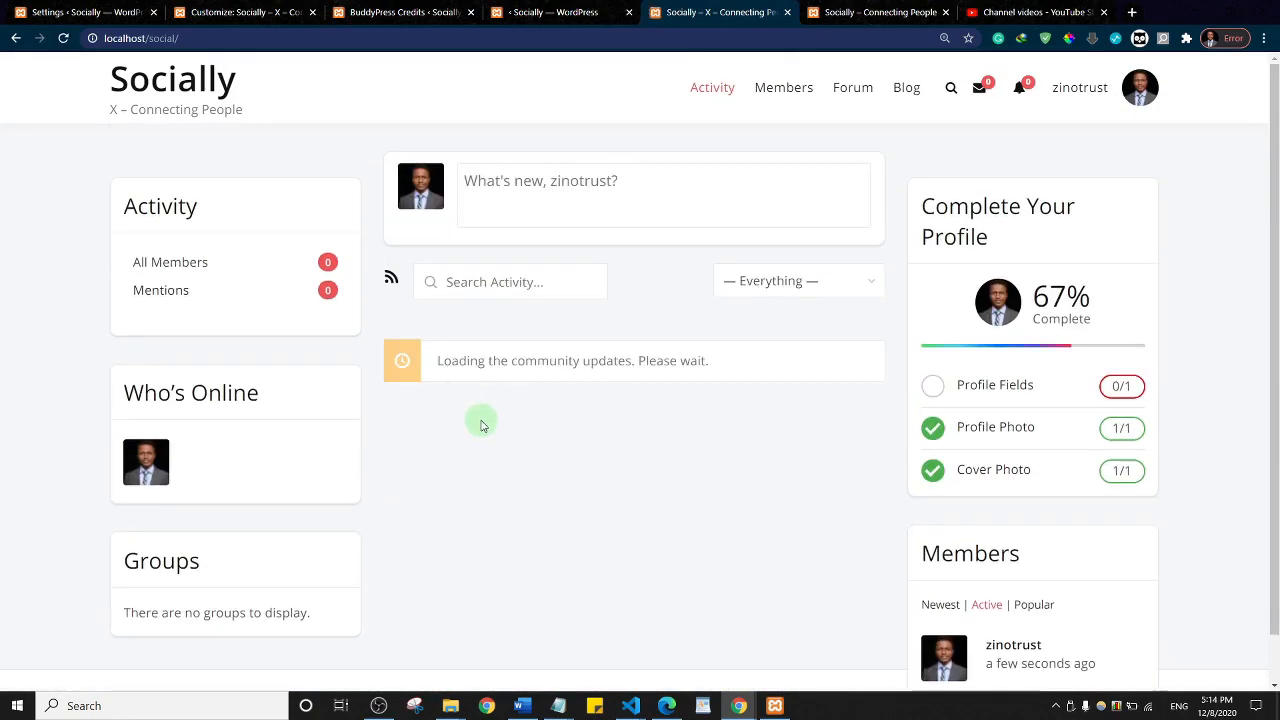
pyautogui.click(380, 12)
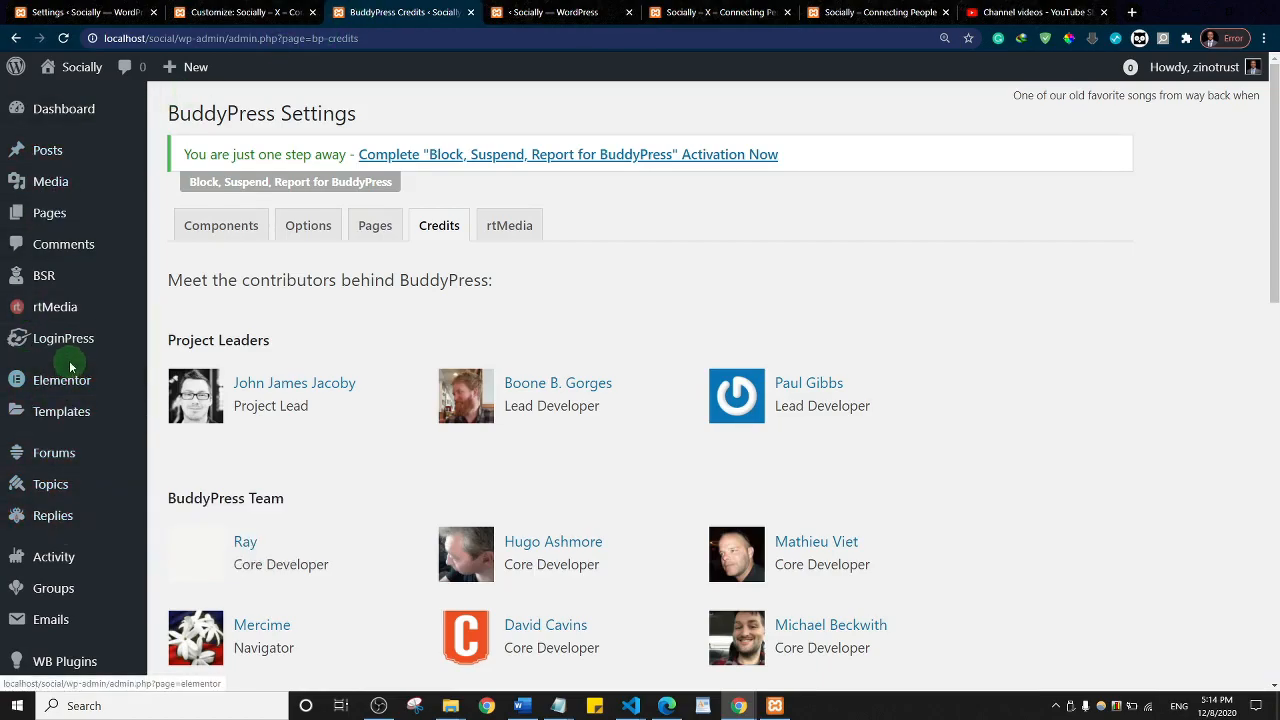
pyautogui.scroll(-4, 57, 400)
pyautogui.scroll(-5, 57, 385)
# Step: Add the Groups page to the social menu directly below Activity and save the menu
pyautogui.moveTo(70, 266)
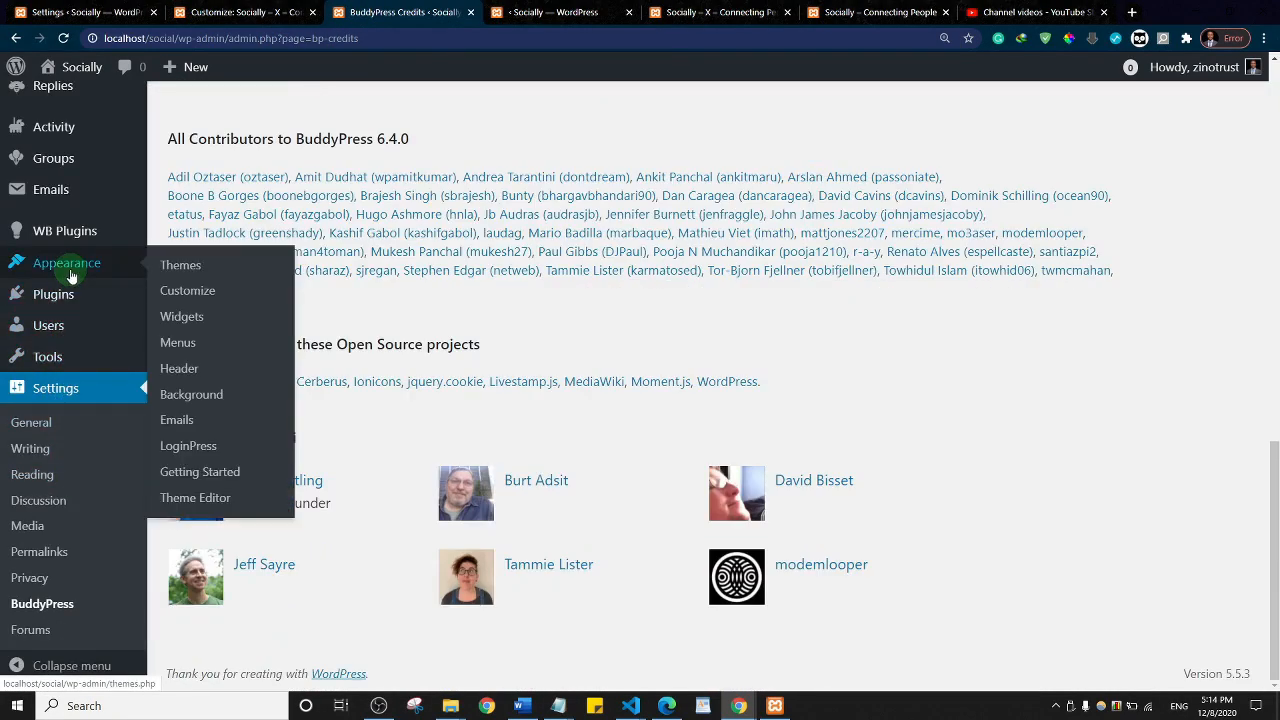
pyautogui.keyDown('ctrl'); pyautogui.click(177, 343); pyautogui.keyUp('ctrl')
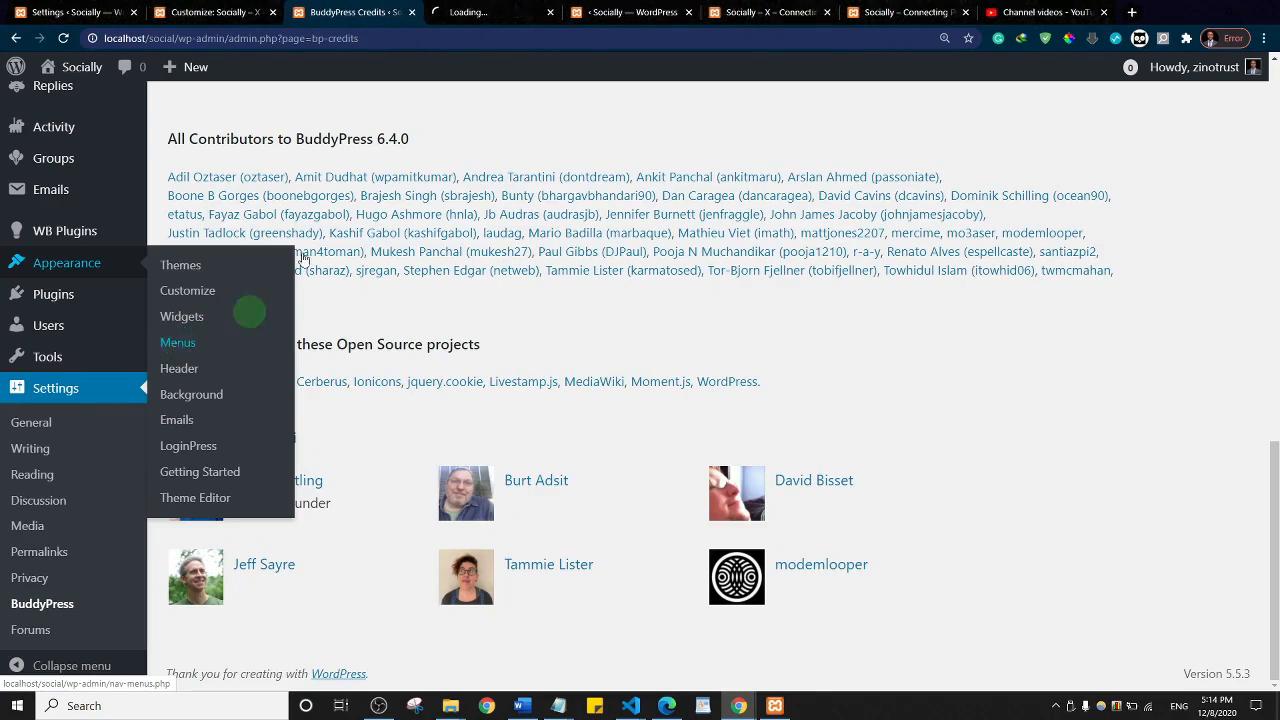
pyautogui.click(485, 8)
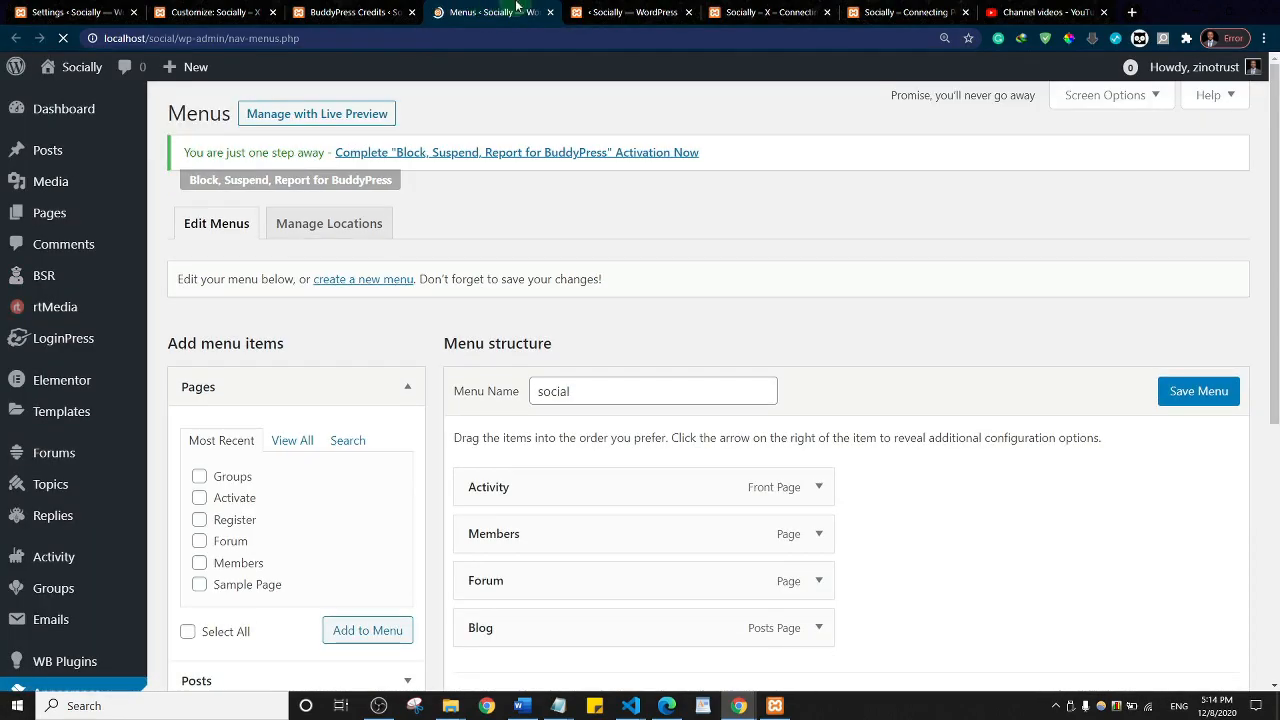
pyautogui.click(199, 476)
pyautogui.click(357, 636)
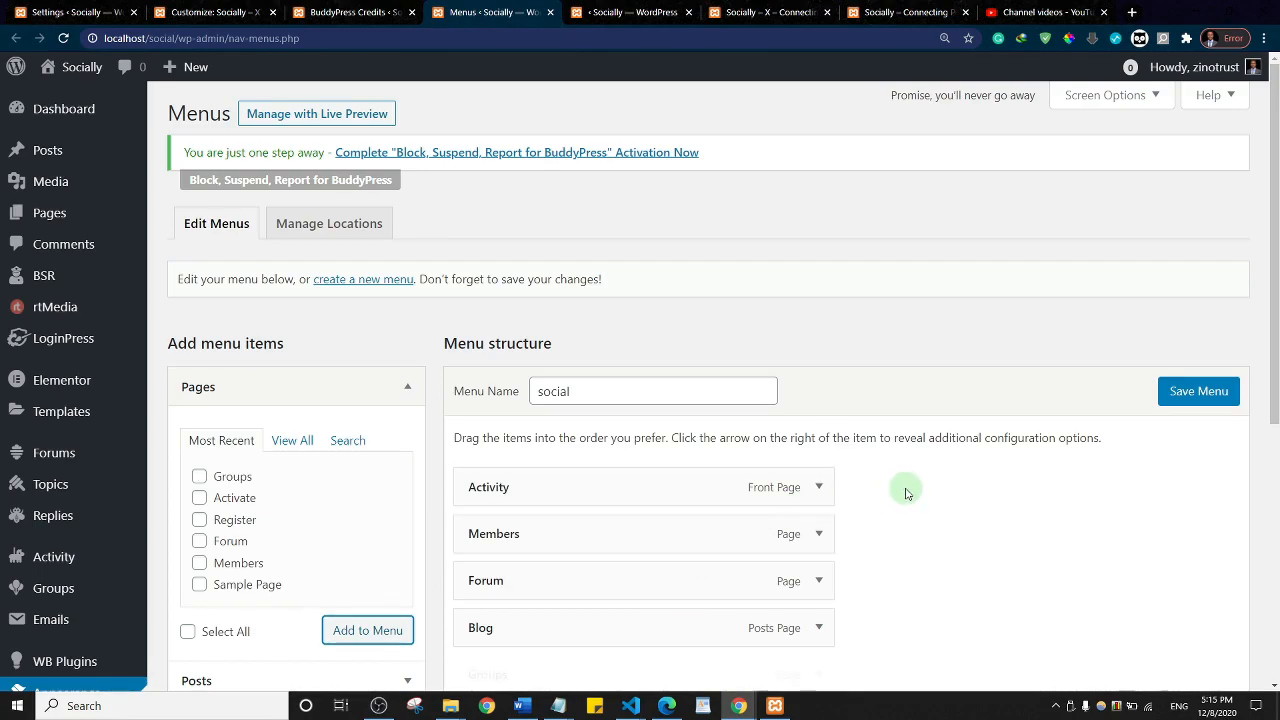
pyautogui.moveTo(672, 667); pyautogui.dragTo(678, 523)
pyautogui.click(1213, 392)
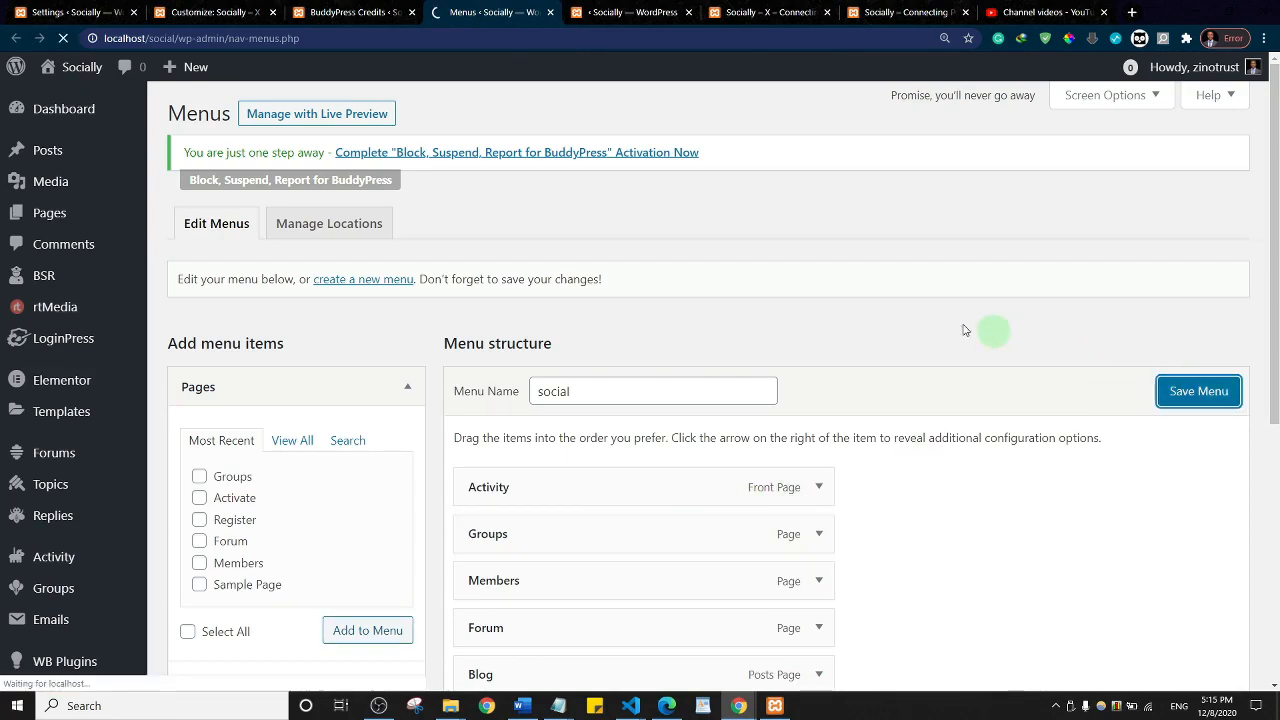
# Step: Close the LoginPress welcome and BuddyPress Credits tabs, then reload the live site to see the menu
pyautogui.click(629, 11)
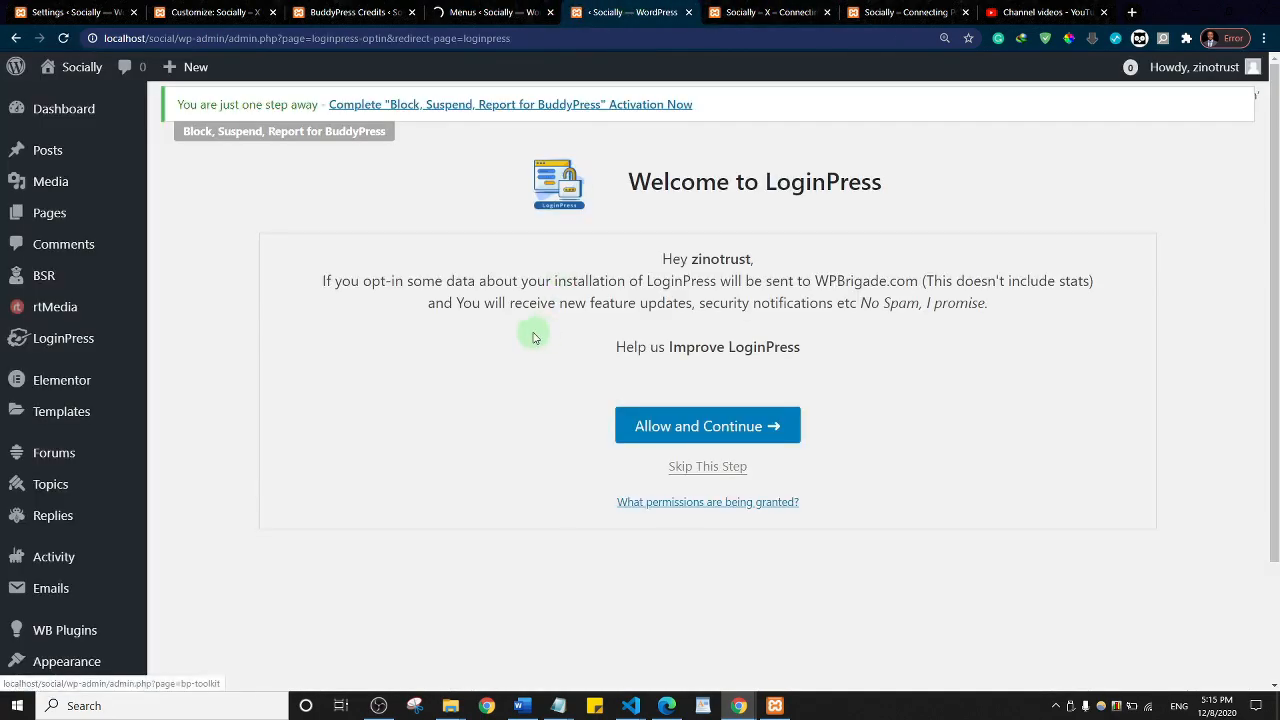
pyautogui.hotkey('ctrl', 'w')
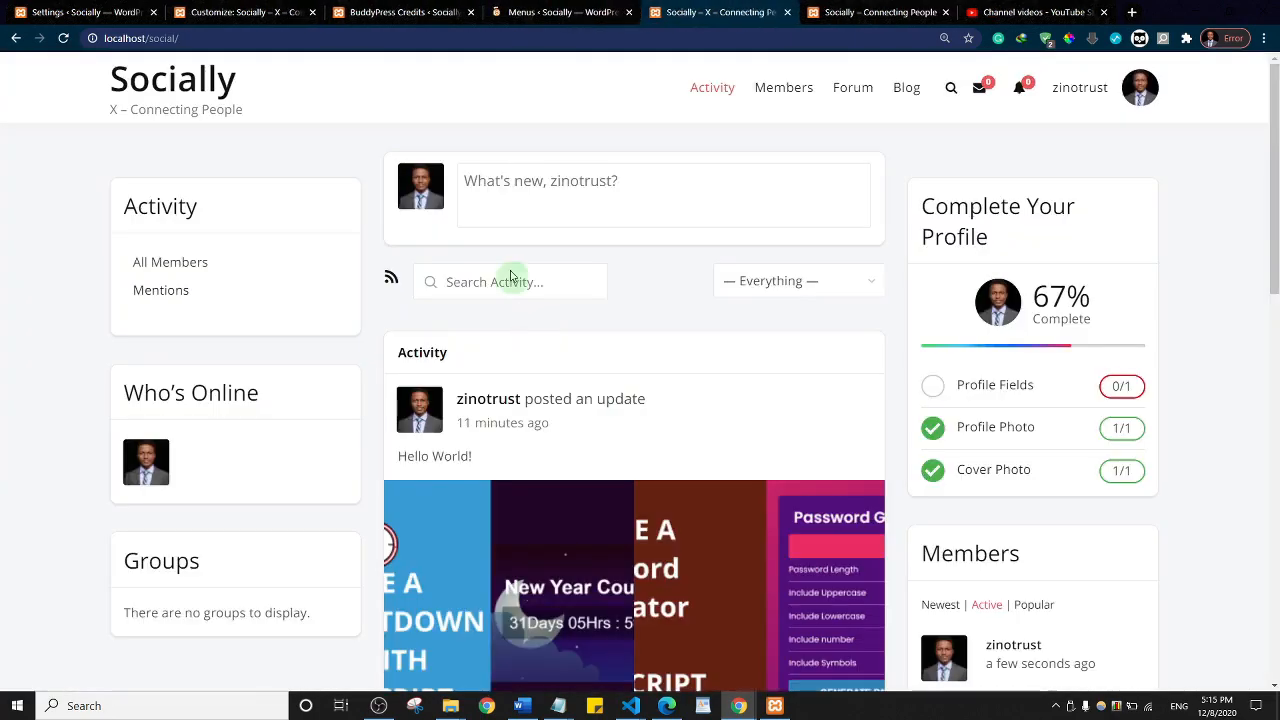
pyautogui.click(405, 12)
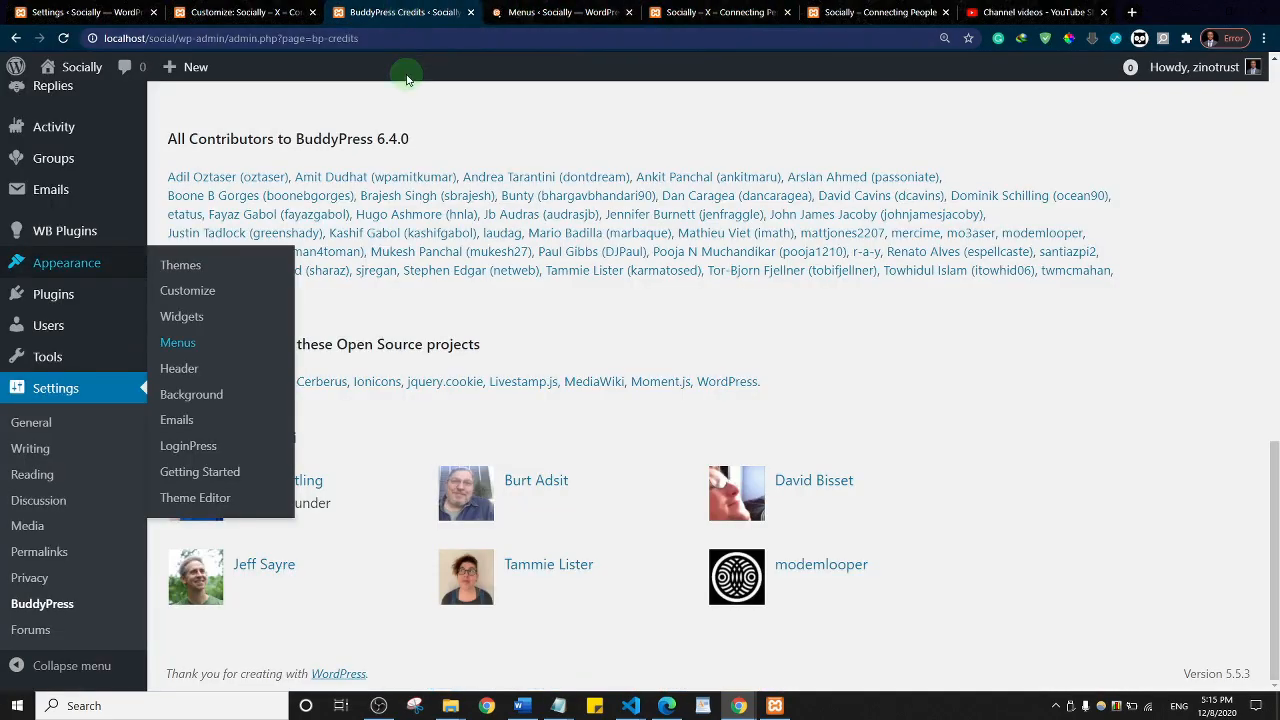
pyautogui.hotkey('ctrl', 'w')
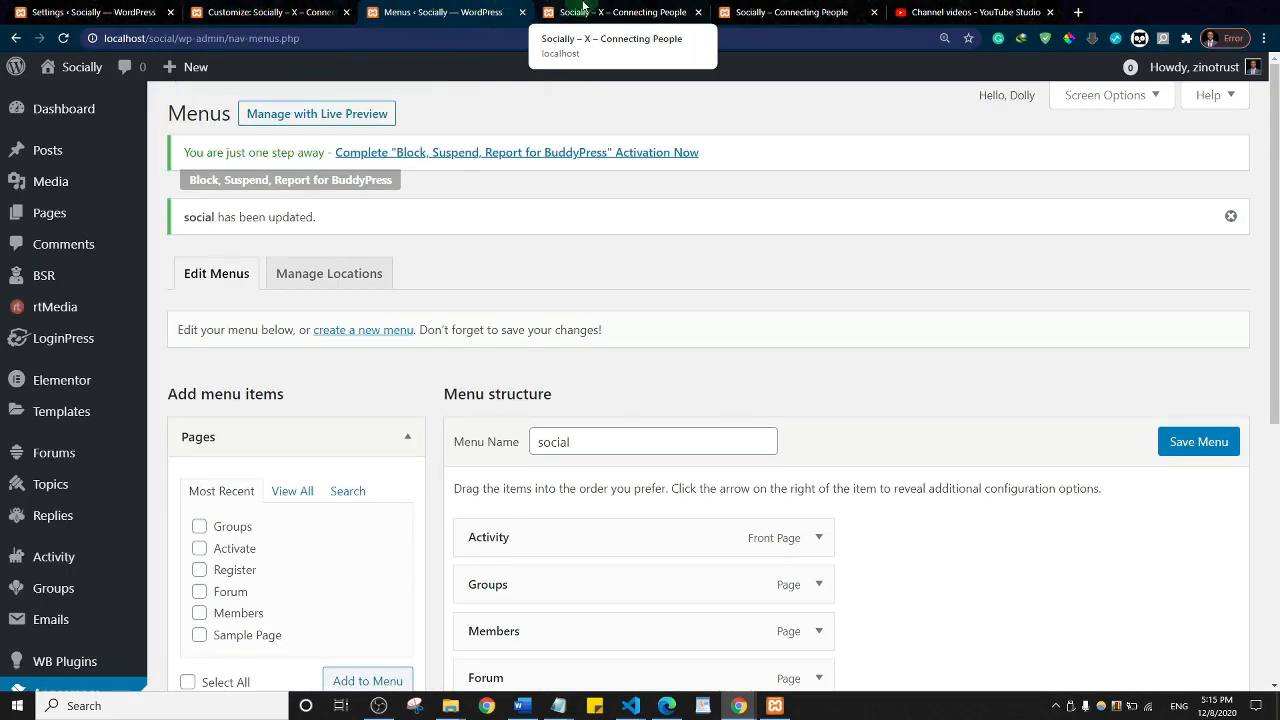
pyautogui.click(582, 8)
pyautogui.click(178, 84)
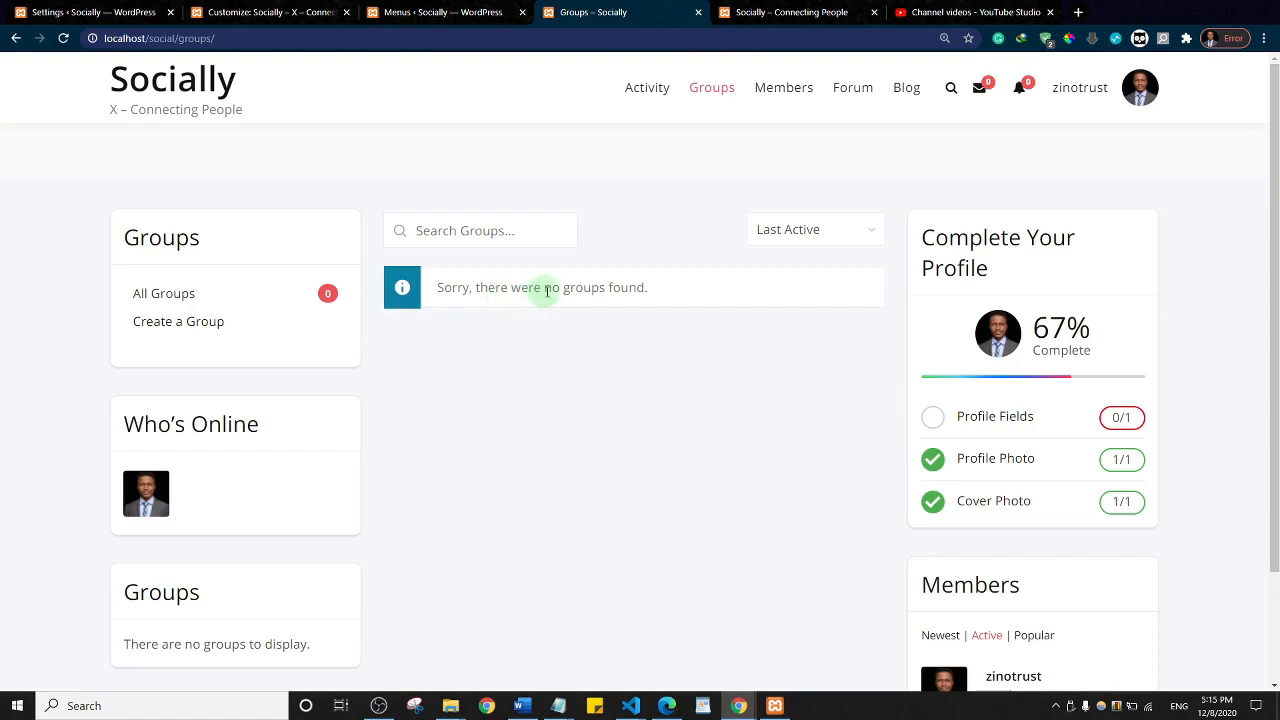
# Step: From the empty Groups directory, start the Create a Group wizard
pyautogui.scroll(-1, 743, 367)
pyautogui.scroll(-1, 743, 367)
pyautogui.scroll(1, 743, 367)
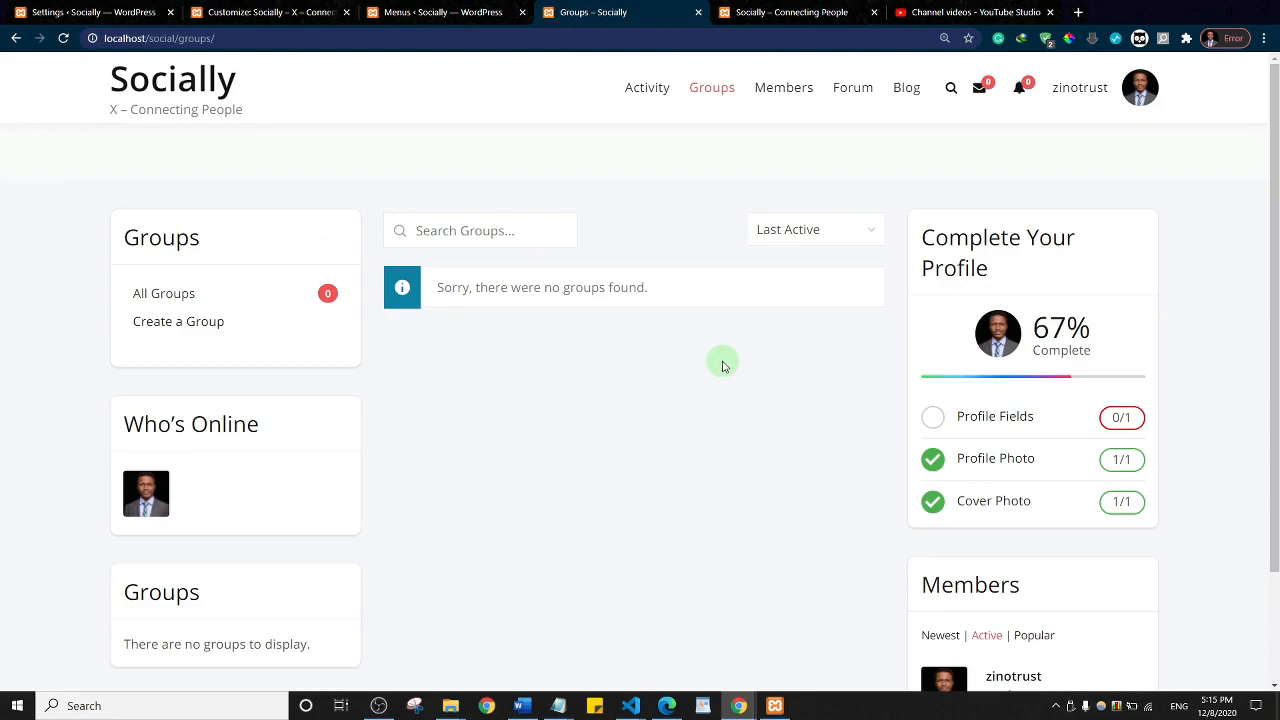
pyautogui.click(173, 322)
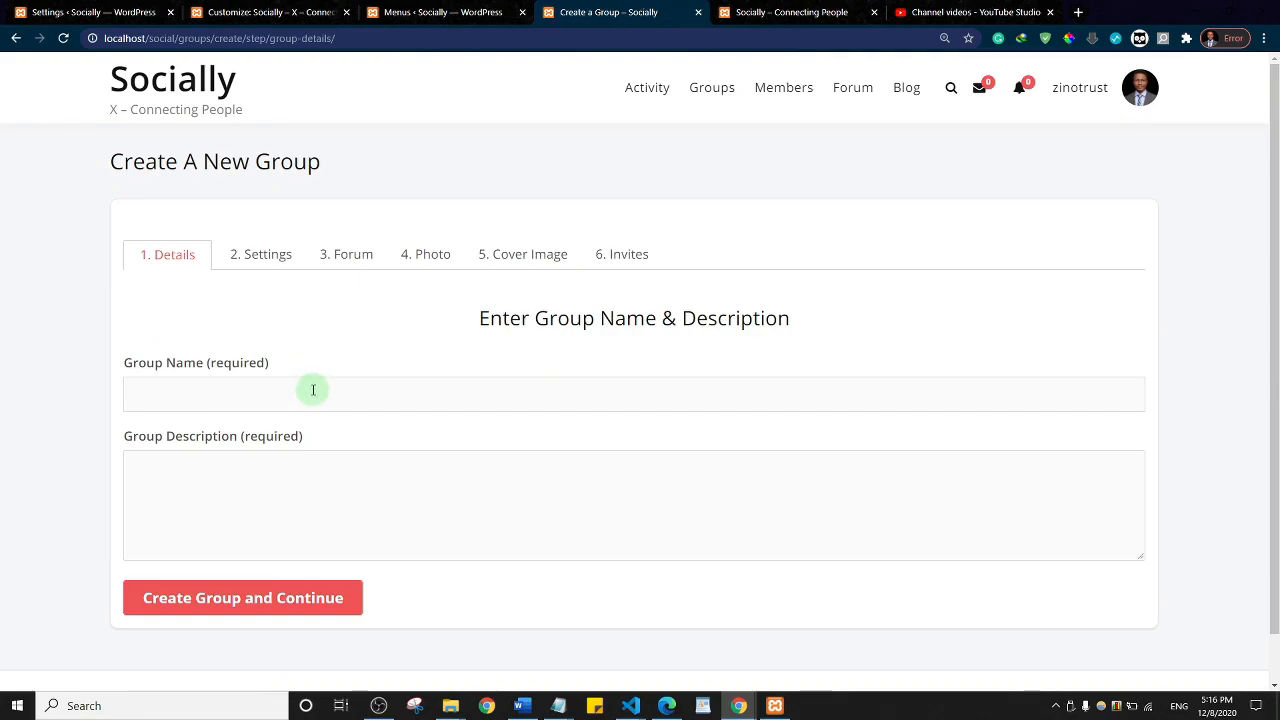
# Step: Enter group name 'CSS Developers' and description 'This is a dev group.', then continue
pyautogui.click(313, 390)
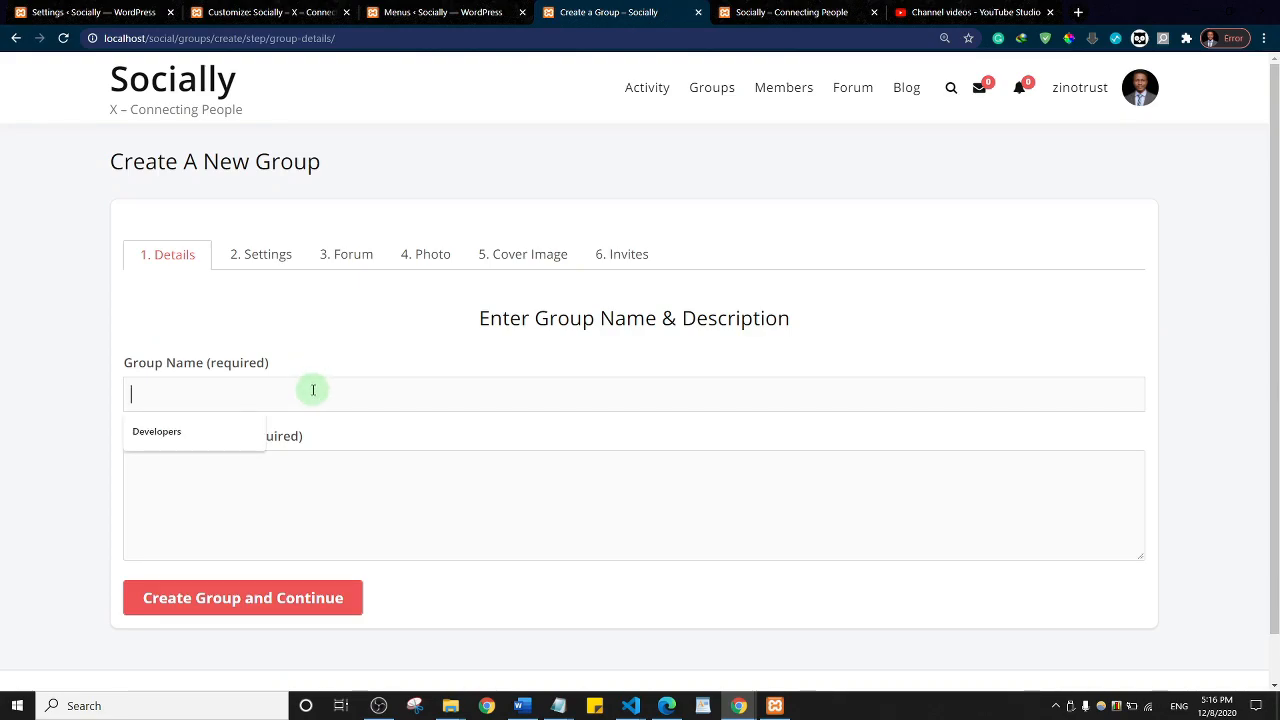
pyautogui.write('CSS Developers')
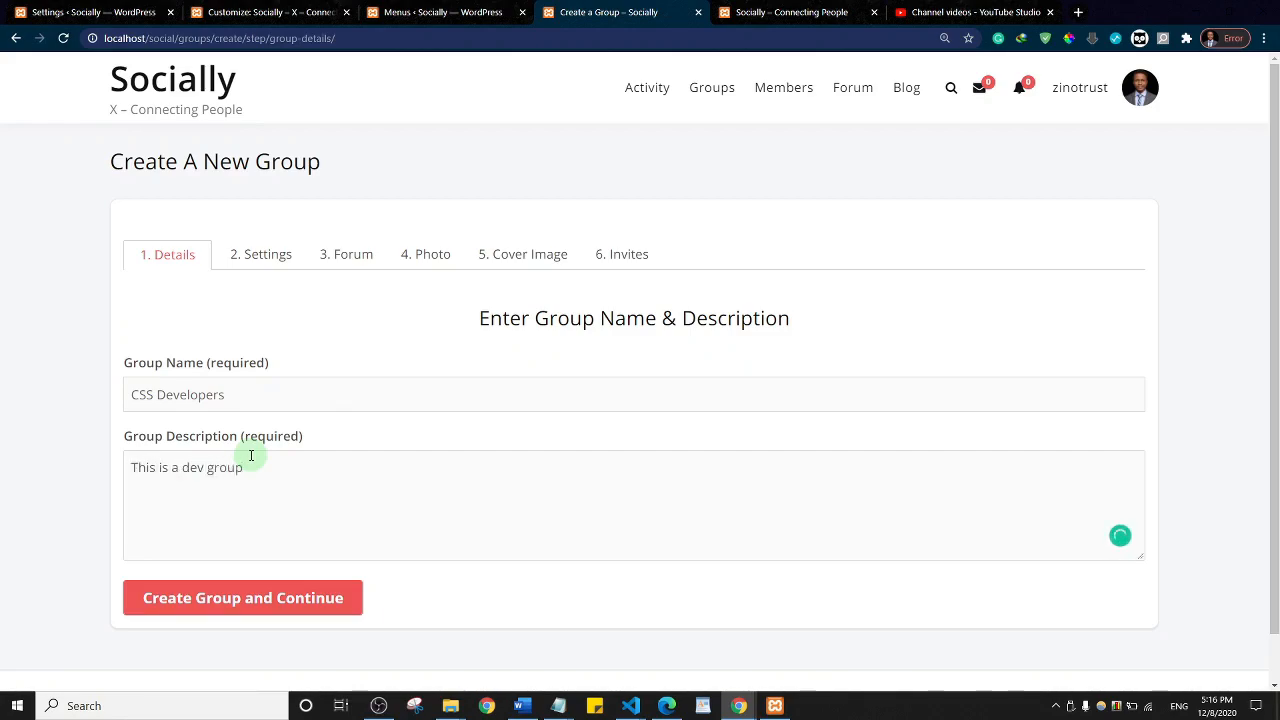
pyautogui.write('.')
pyautogui.click(278, 597)
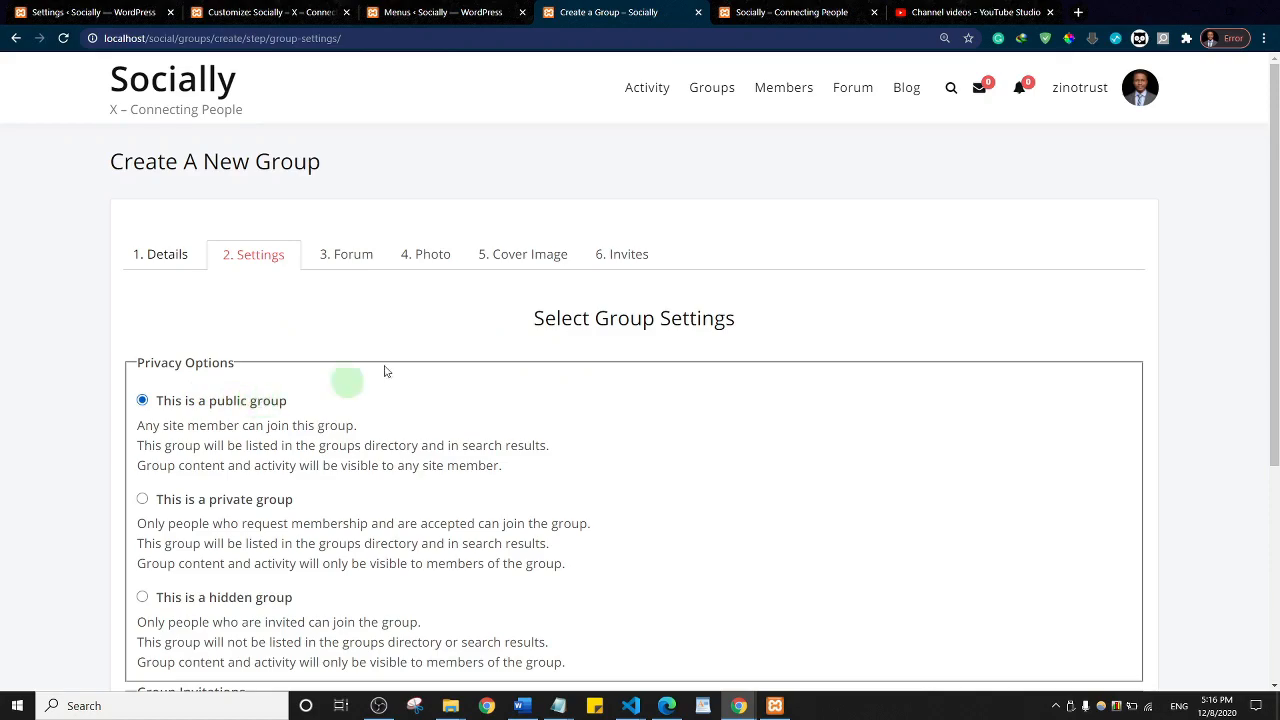
# Step: Keep the group public with its forum enabled, advancing to the Photo step
pyautogui.scroll(-3, 407, 348)
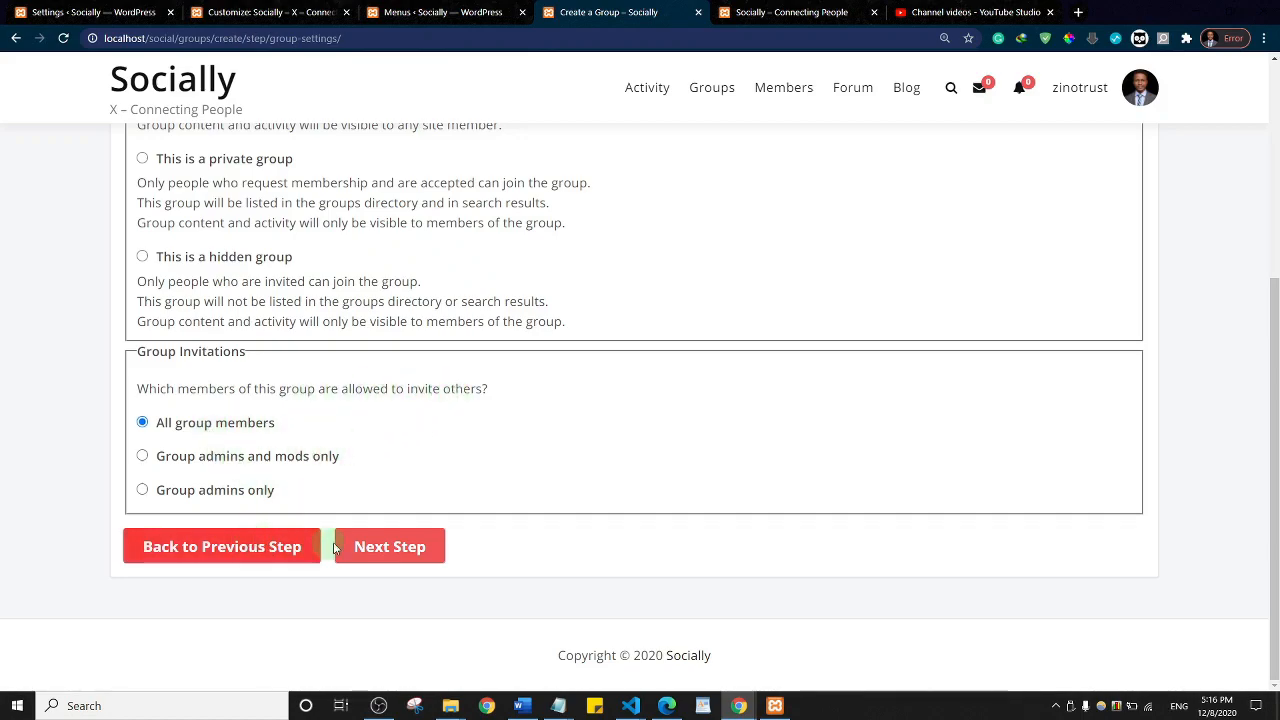
pyautogui.click(368, 550)
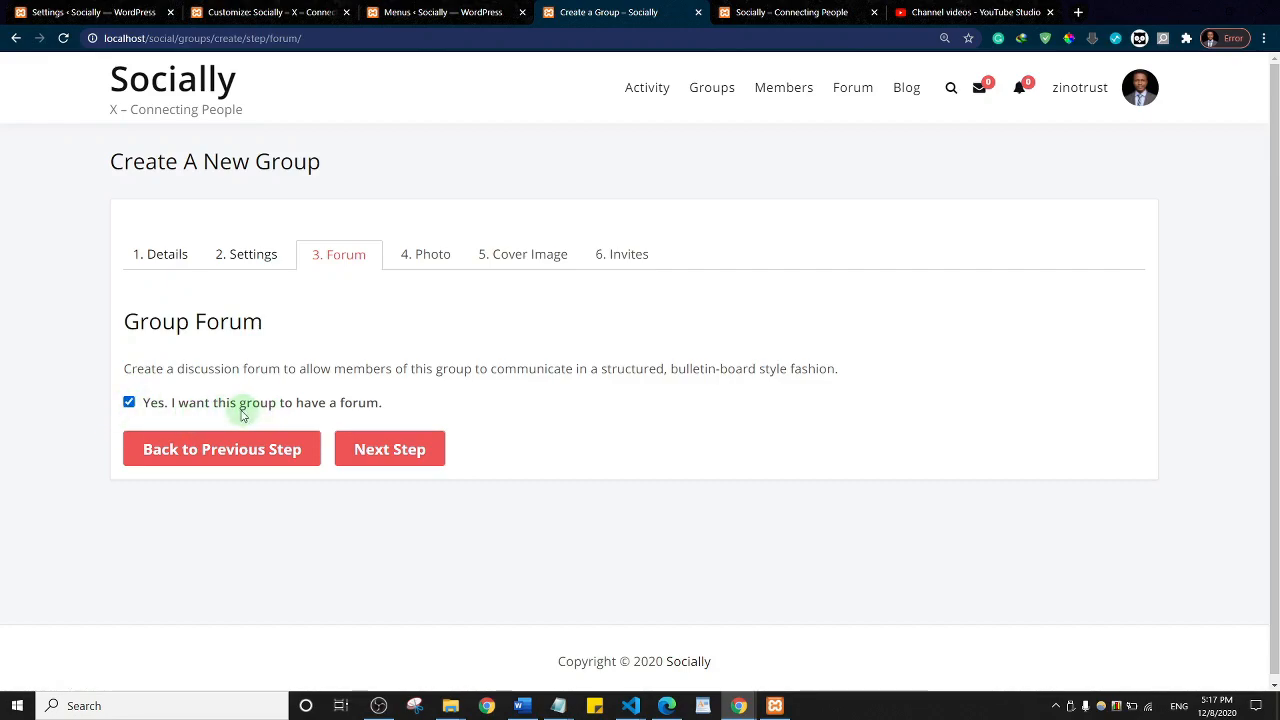
pyautogui.click(404, 456)
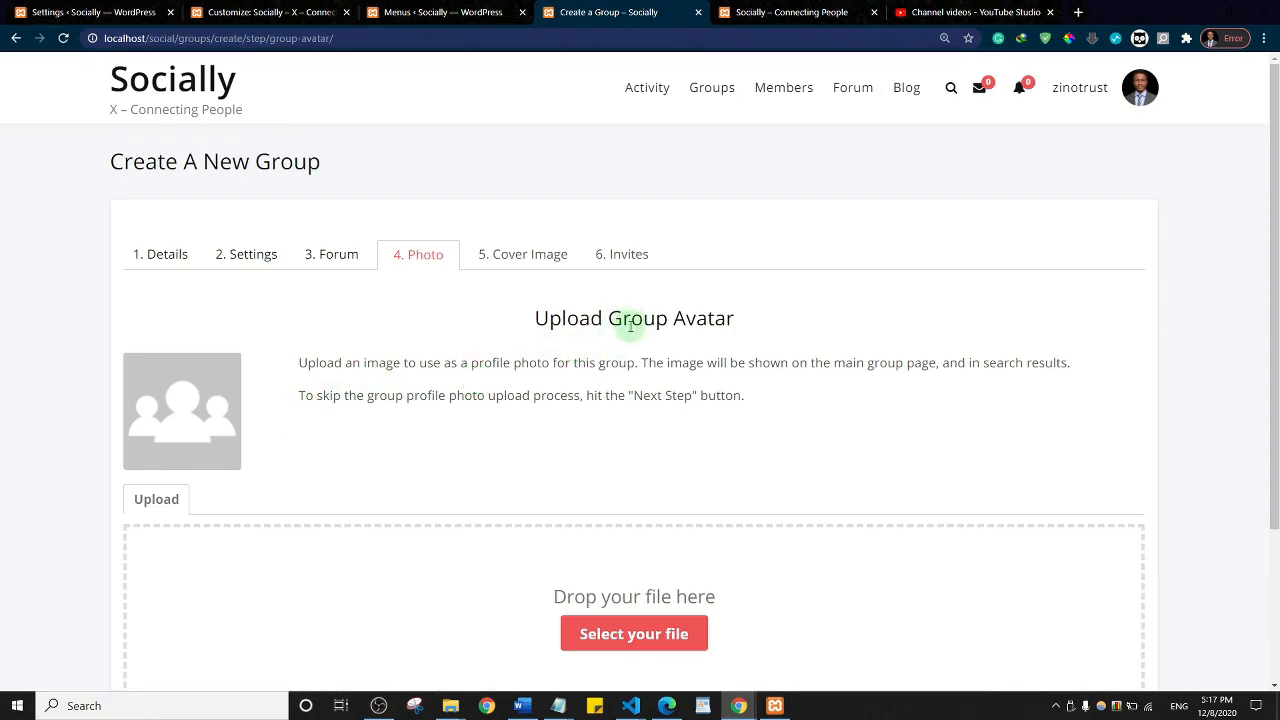
# Step: Upload Sass_logo from the Desktop as the group's avatar image
pyautogui.click(632, 643)
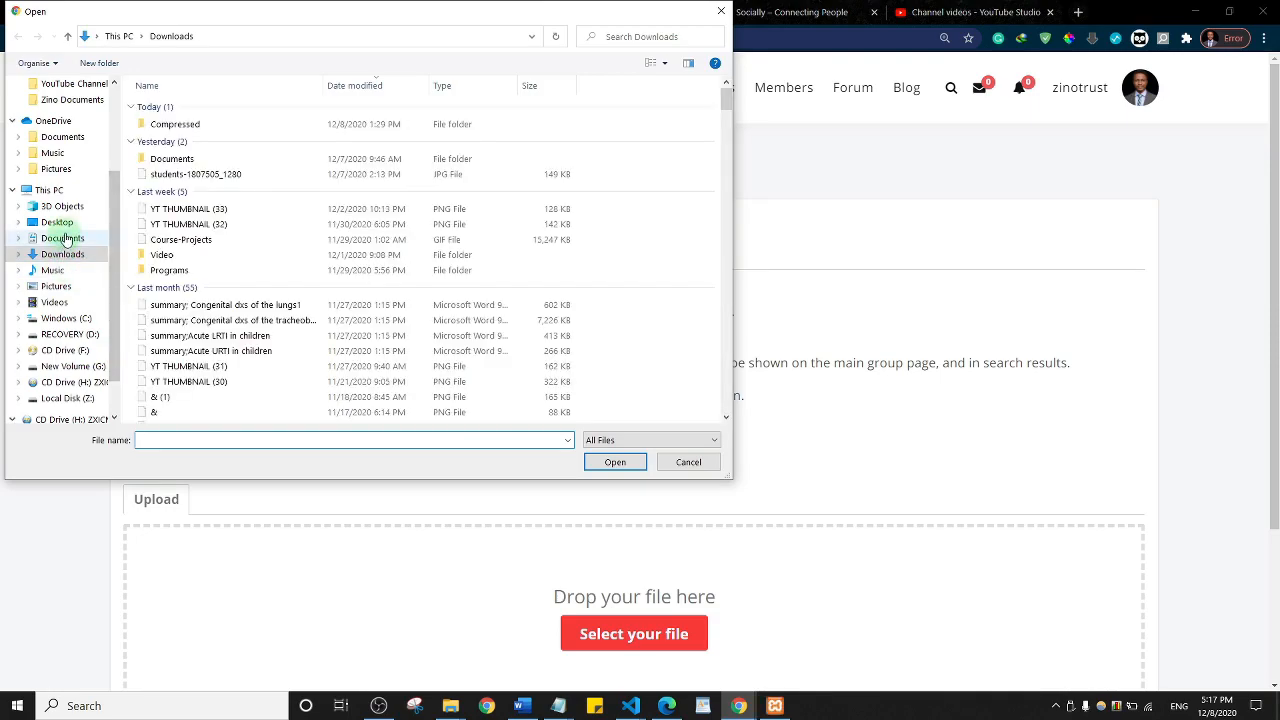
pyautogui.click(57, 222)
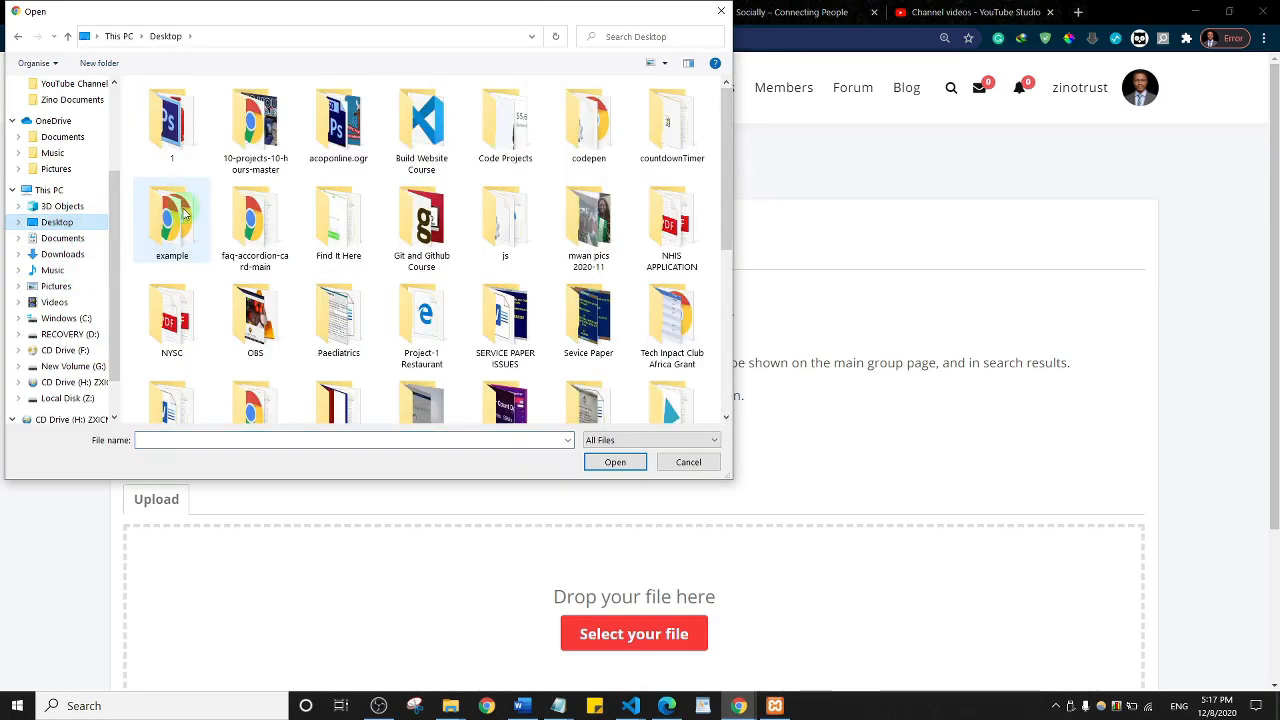
pyautogui.scroll(-3, 490, 360)
pyautogui.click(588, 298)
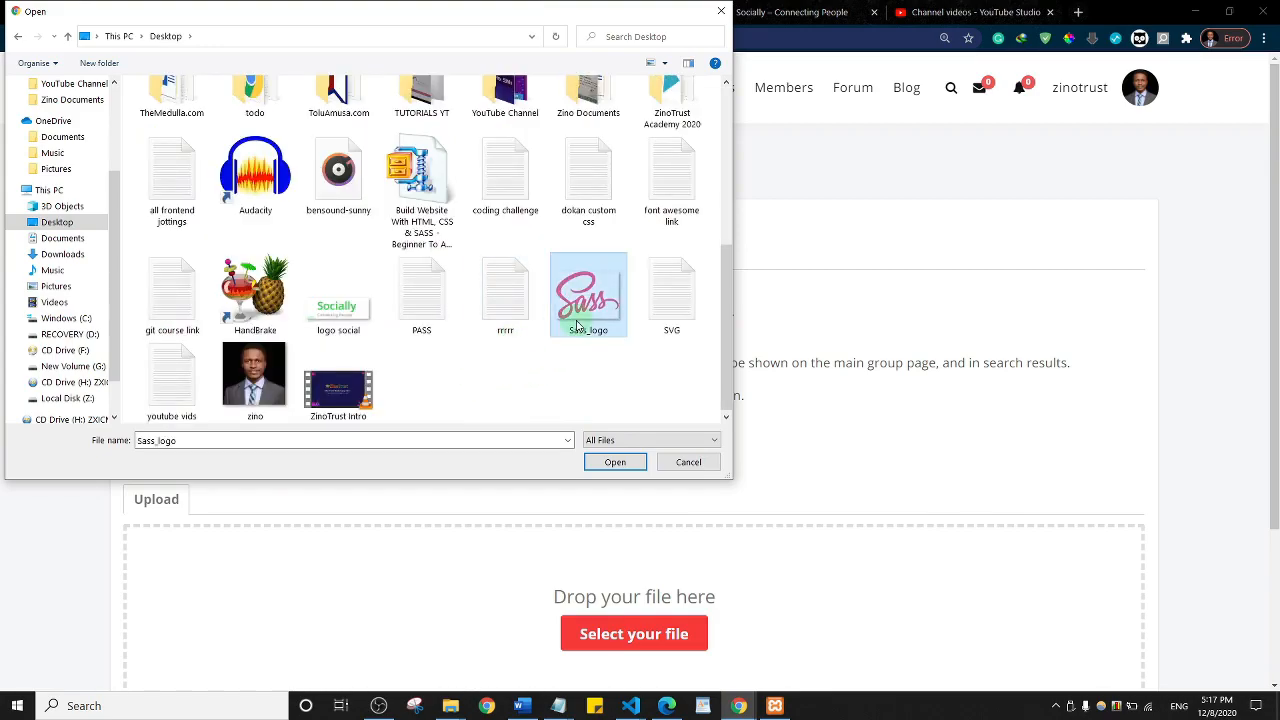
pyautogui.click(615, 462)
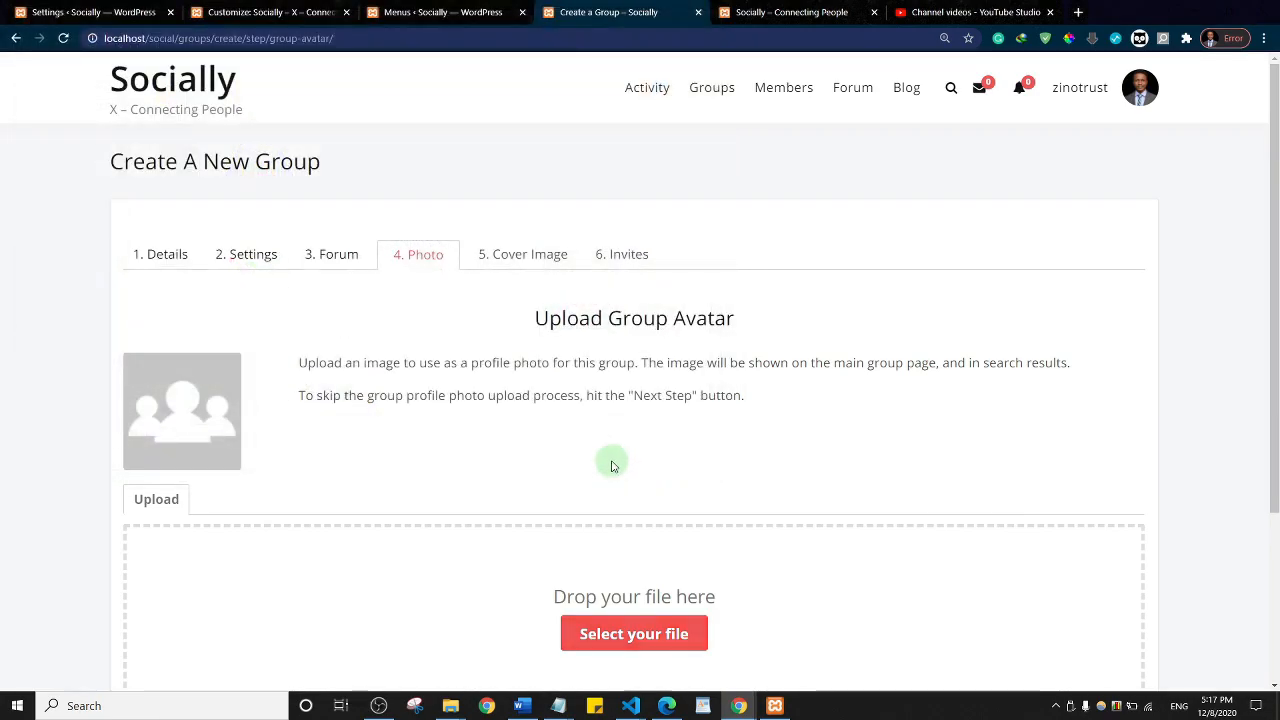
# Step: Crop the avatar to cover the whole Sass word and continue to the Cover Image step
pyautogui.scroll(-3, 686, 390)
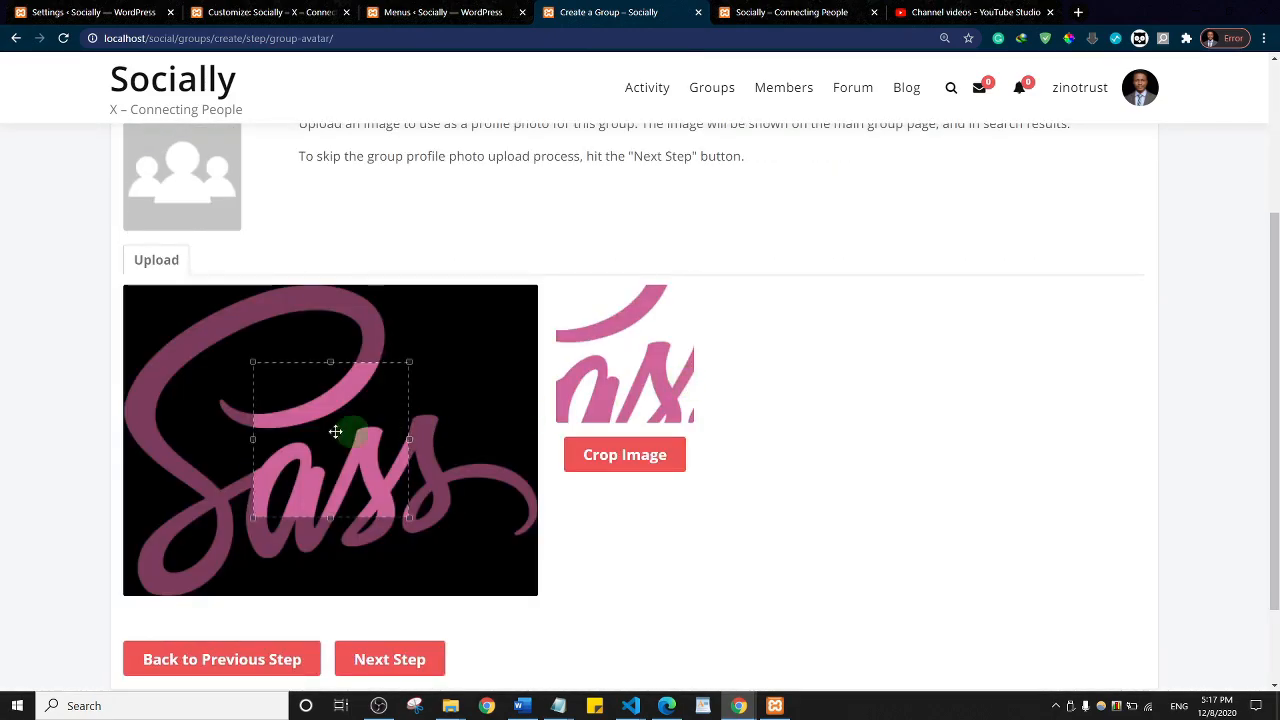
pyautogui.moveTo(251, 360); pyautogui.dragTo(134, 309)
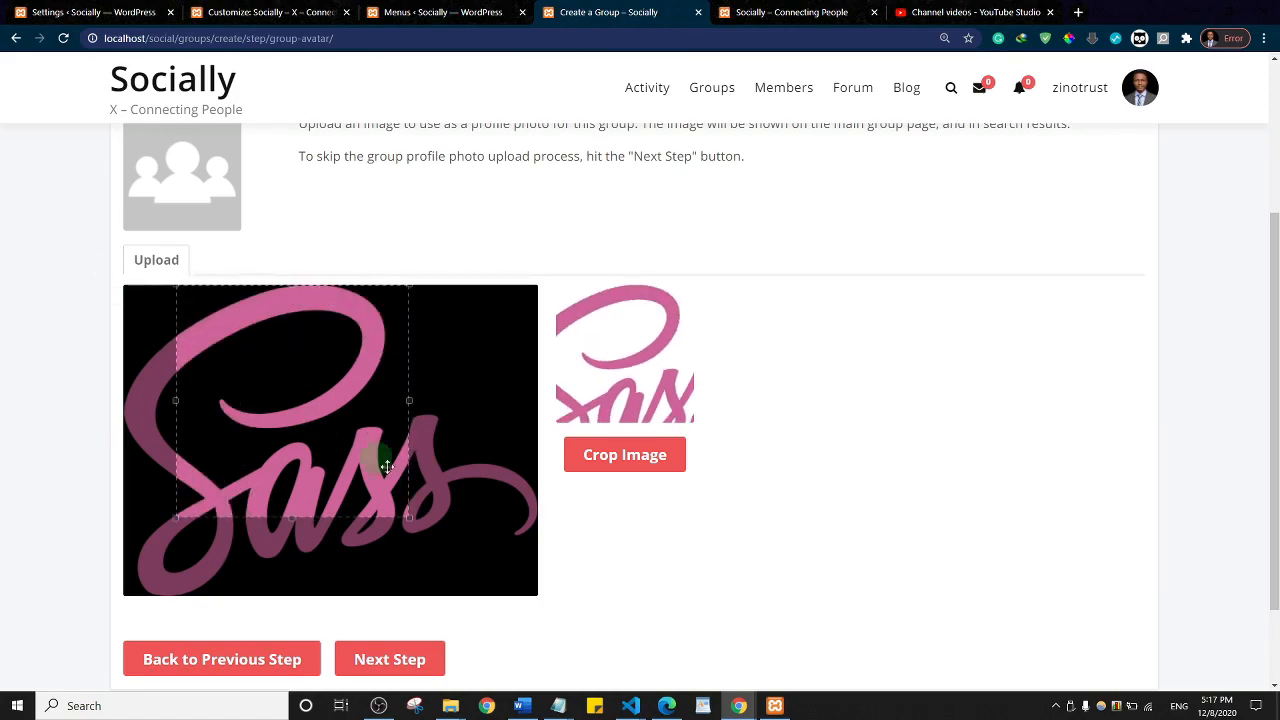
pyautogui.moveTo(409, 517); pyautogui.dragTo(528, 625)
pyautogui.moveTo(406, 509); pyautogui.dragTo(371, 514)
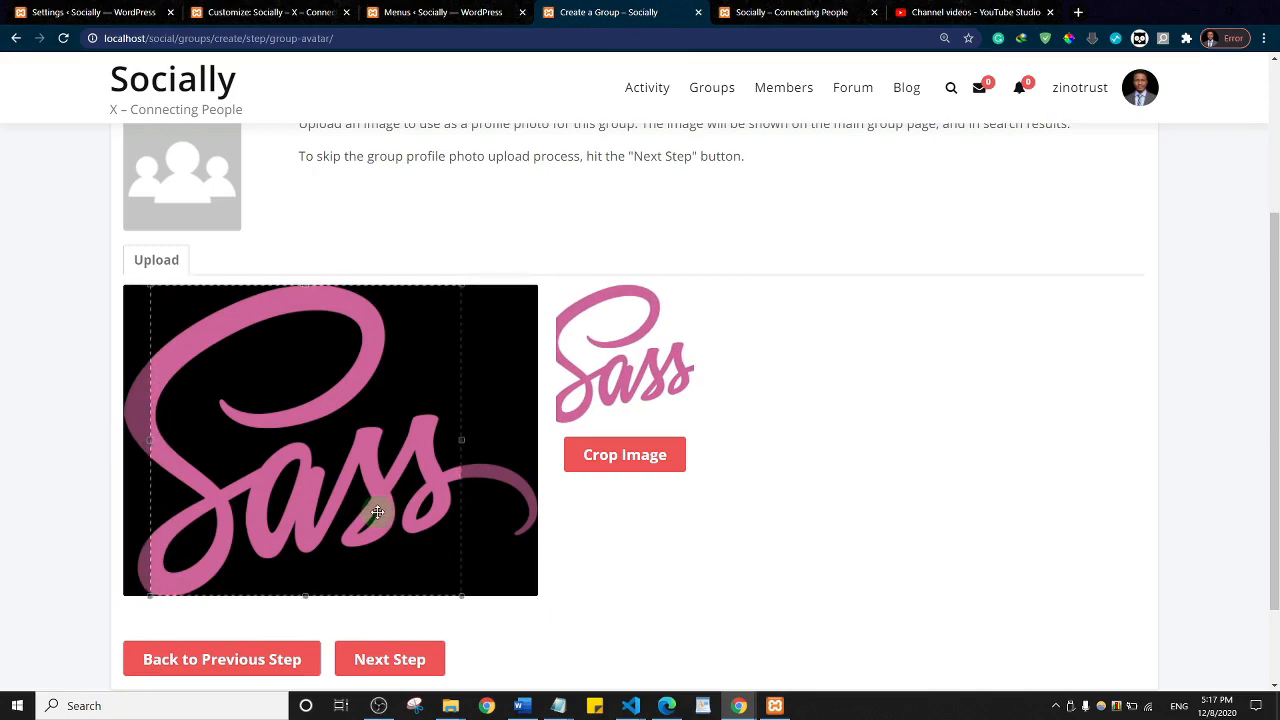
pyautogui.click(620, 463)
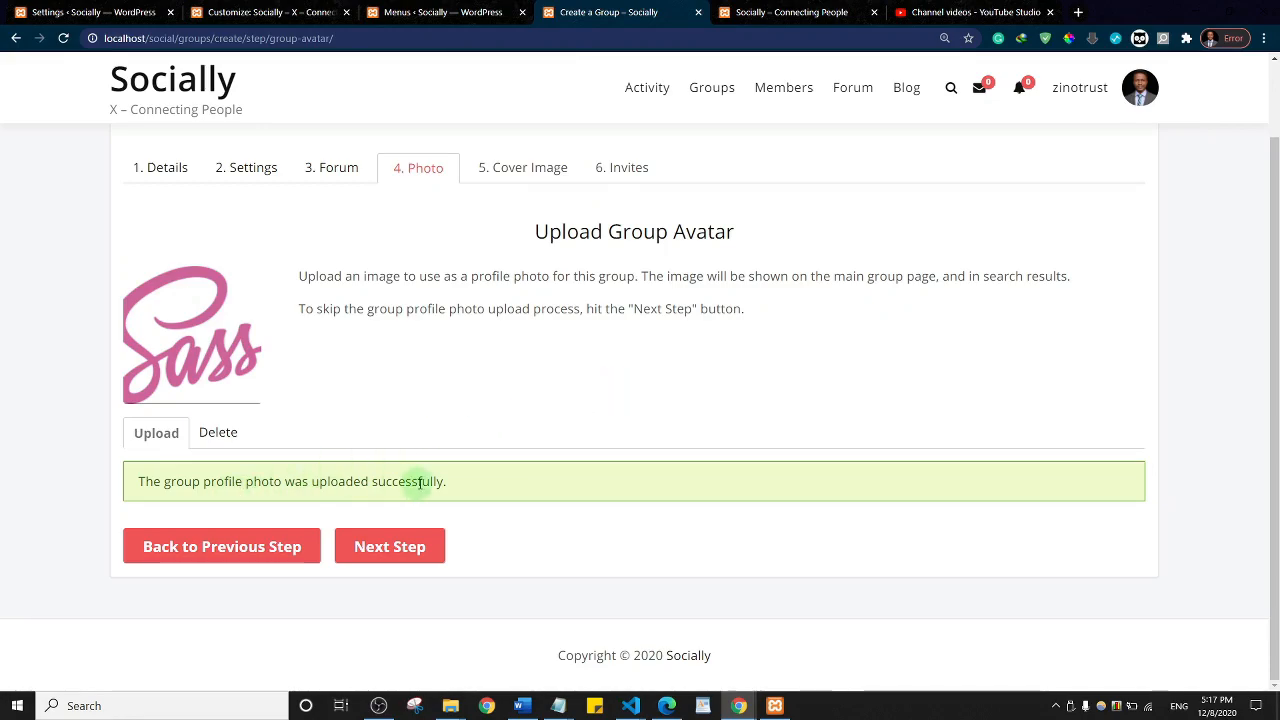
pyautogui.scroll(1, 428, 489)
pyautogui.click(370, 645)
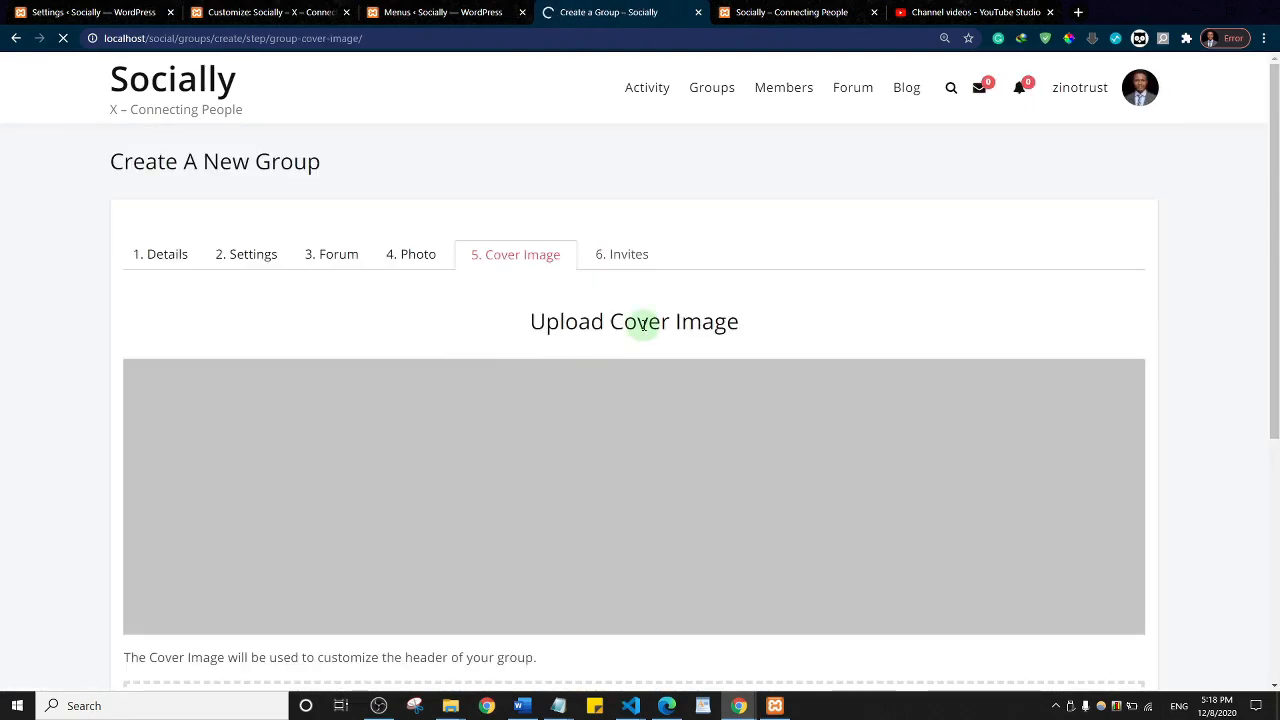
# Step: Upload students-1807505_1280 from Downloads as the cover image and continue to Invites
pyautogui.scroll(-4, 643, 322)
pyautogui.click(634, 378)
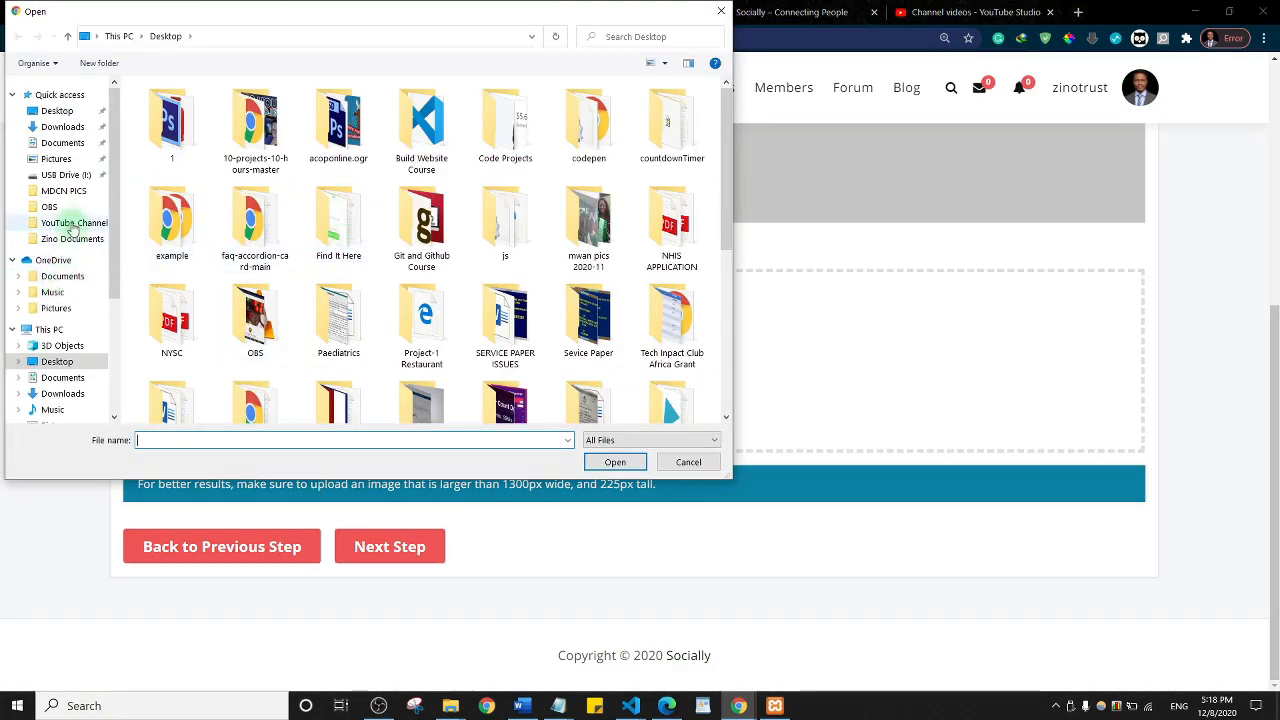
pyautogui.click(63, 394)
pyautogui.click(189, 160)
pyautogui.click(596, 466)
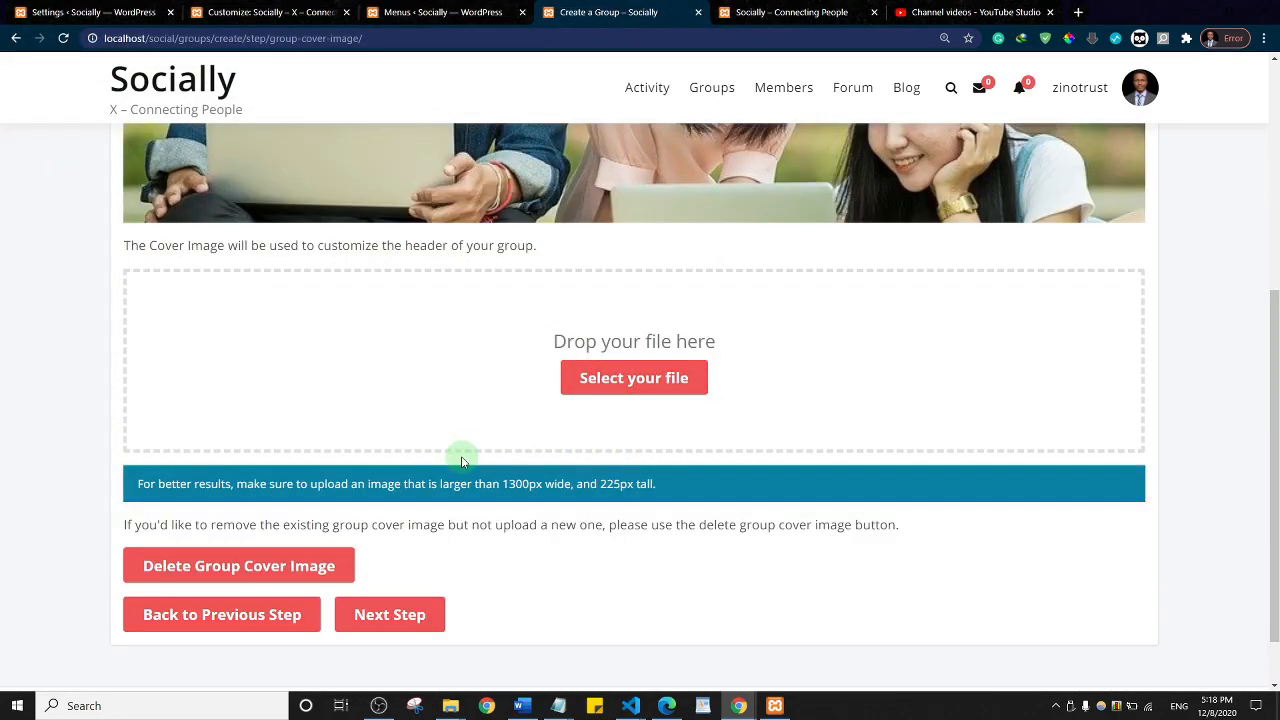
pyautogui.scroll(4, 534, 340)
pyautogui.scroll(-5, 643, 425)
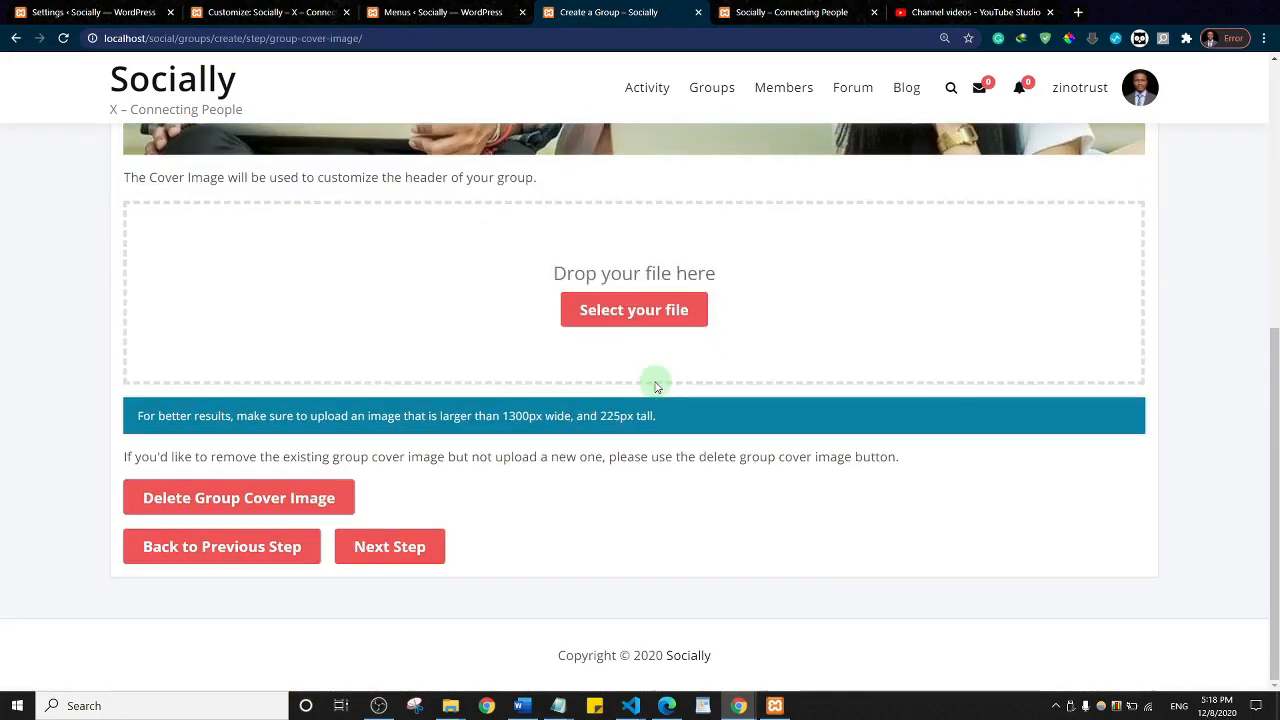
pyautogui.click(424, 556)
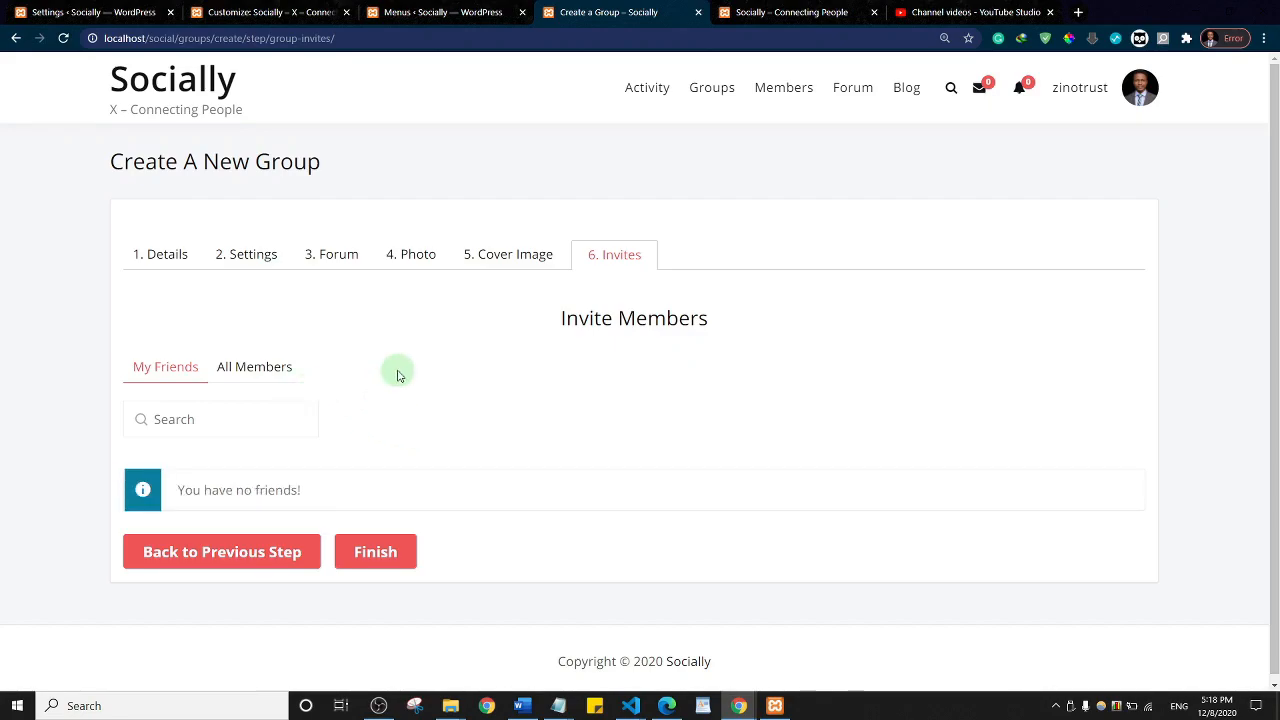
# Step: Finish creating CSS Developers, review its group page, then return to the Socially home page
pyautogui.click(370, 566)
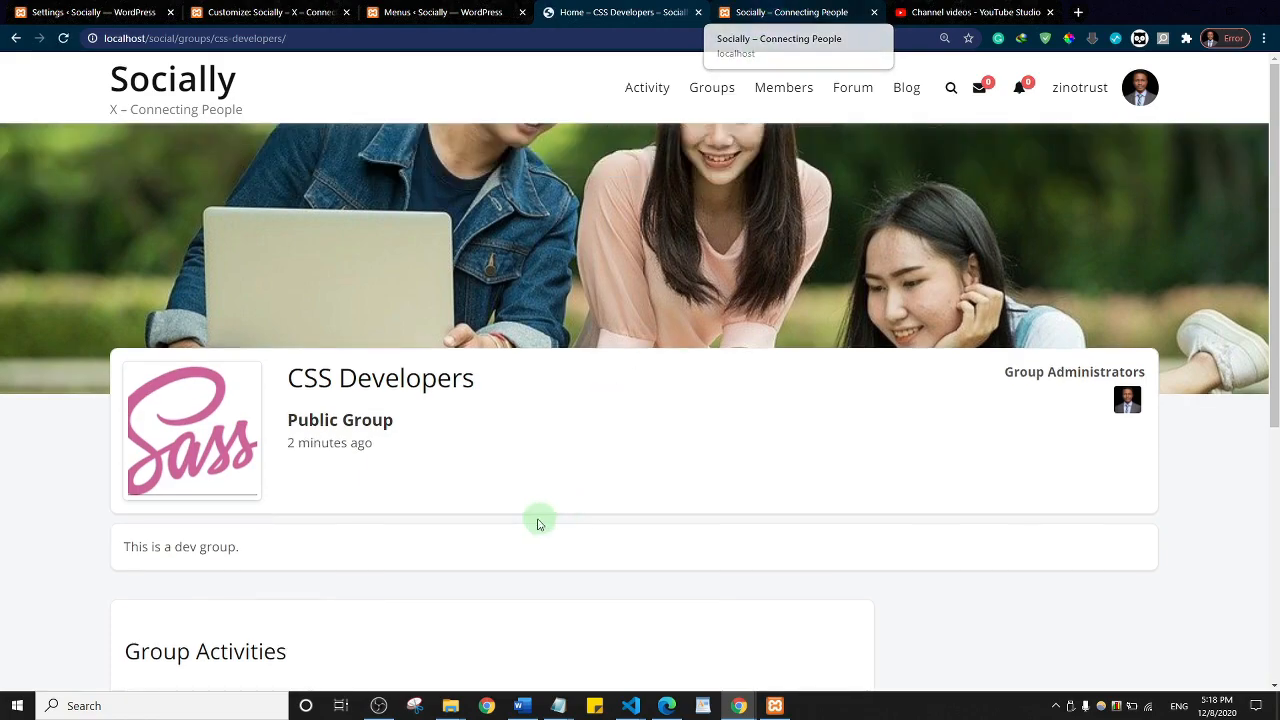
pyautogui.scroll(-4, 645, 340)
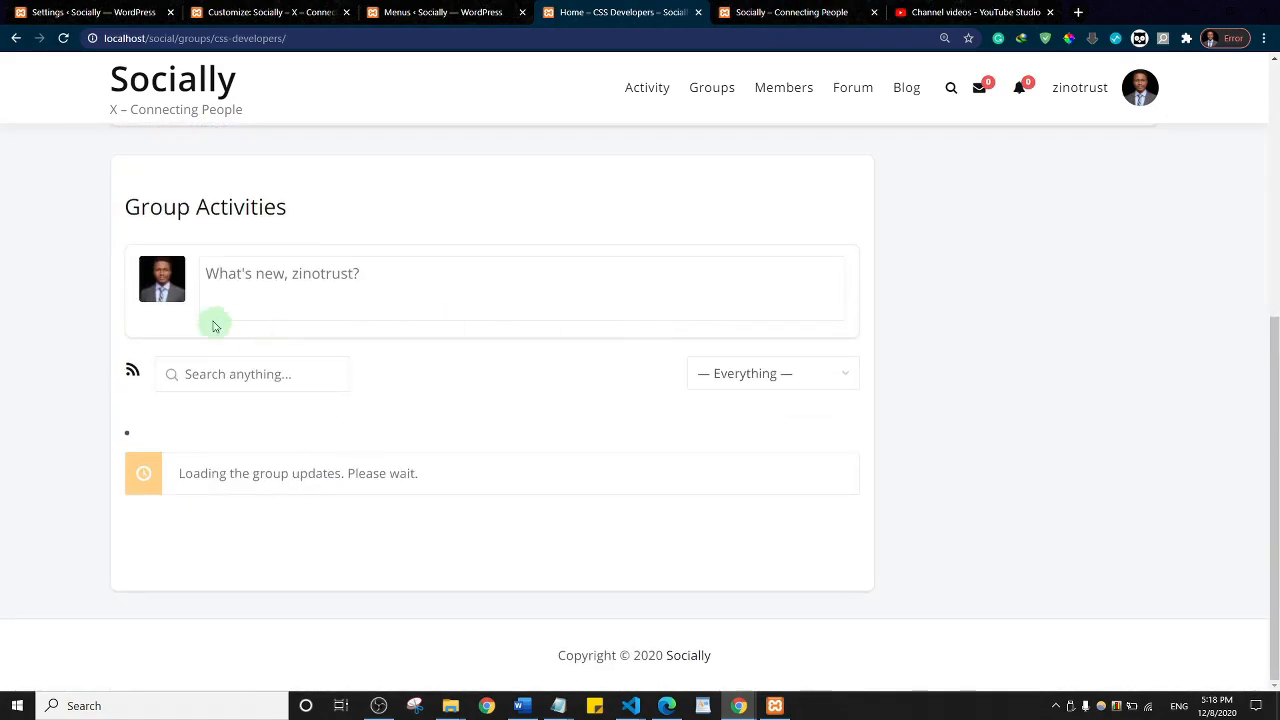
pyautogui.click(276, 283)
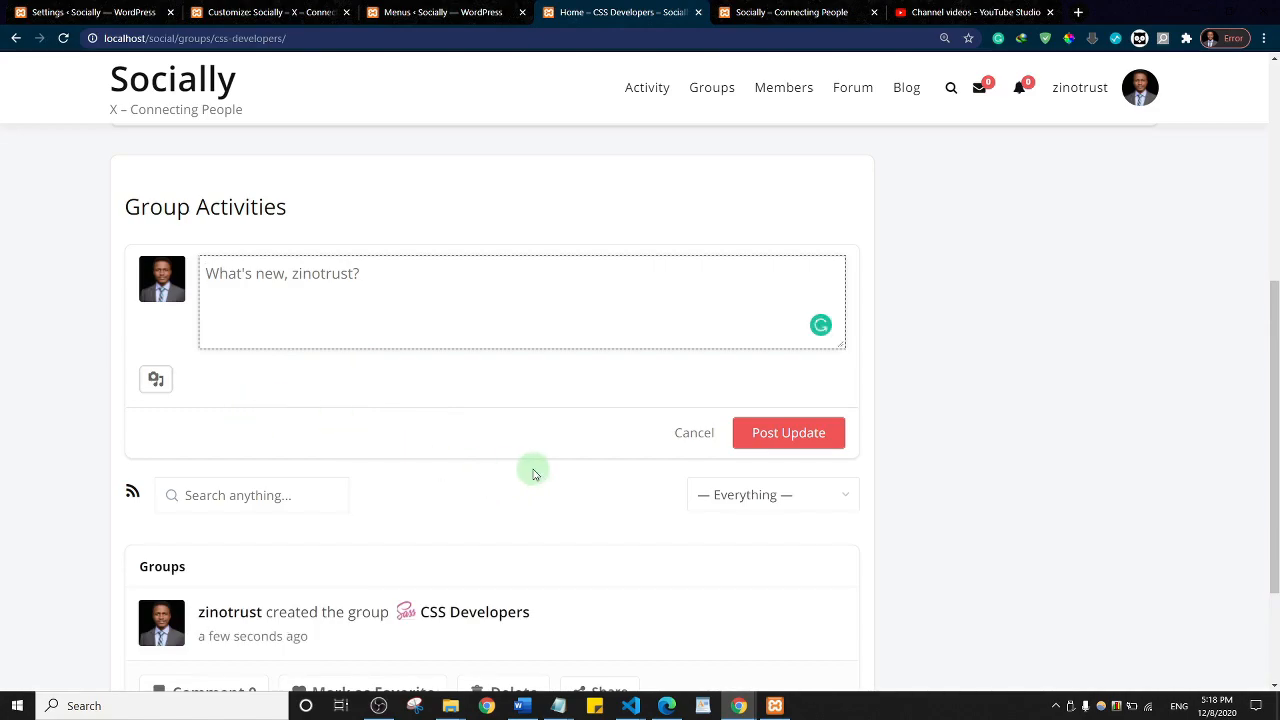
pyautogui.scroll(-2, 551, 405)
pyautogui.scroll(6, 551, 405)
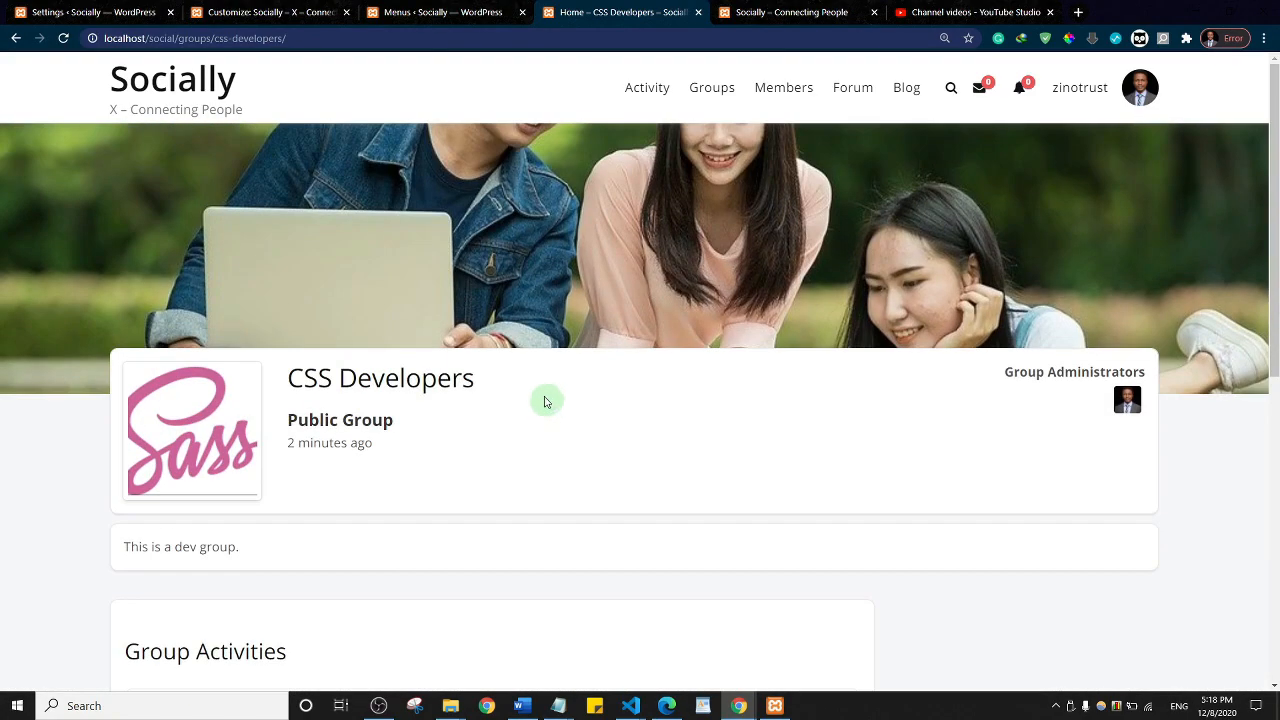
pyautogui.click(185, 89)
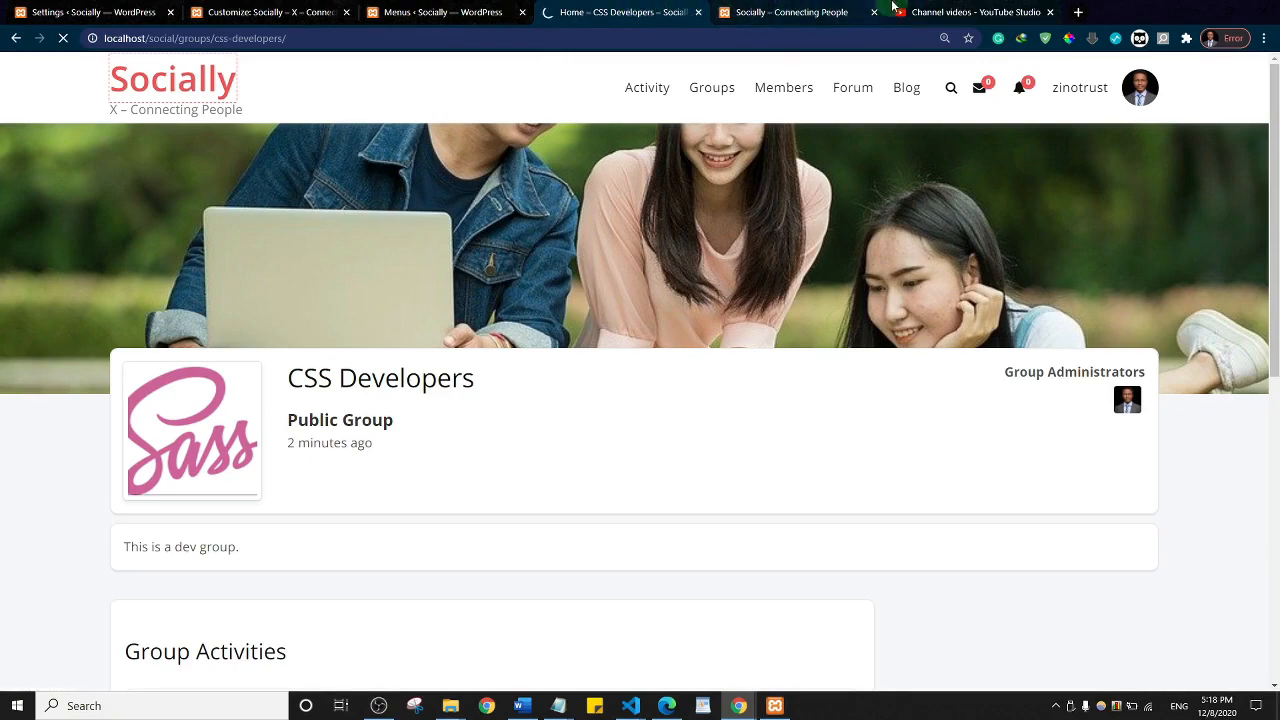
# Step: Scroll through the other Socially site's activity feed
pyautogui.click(860, 10)
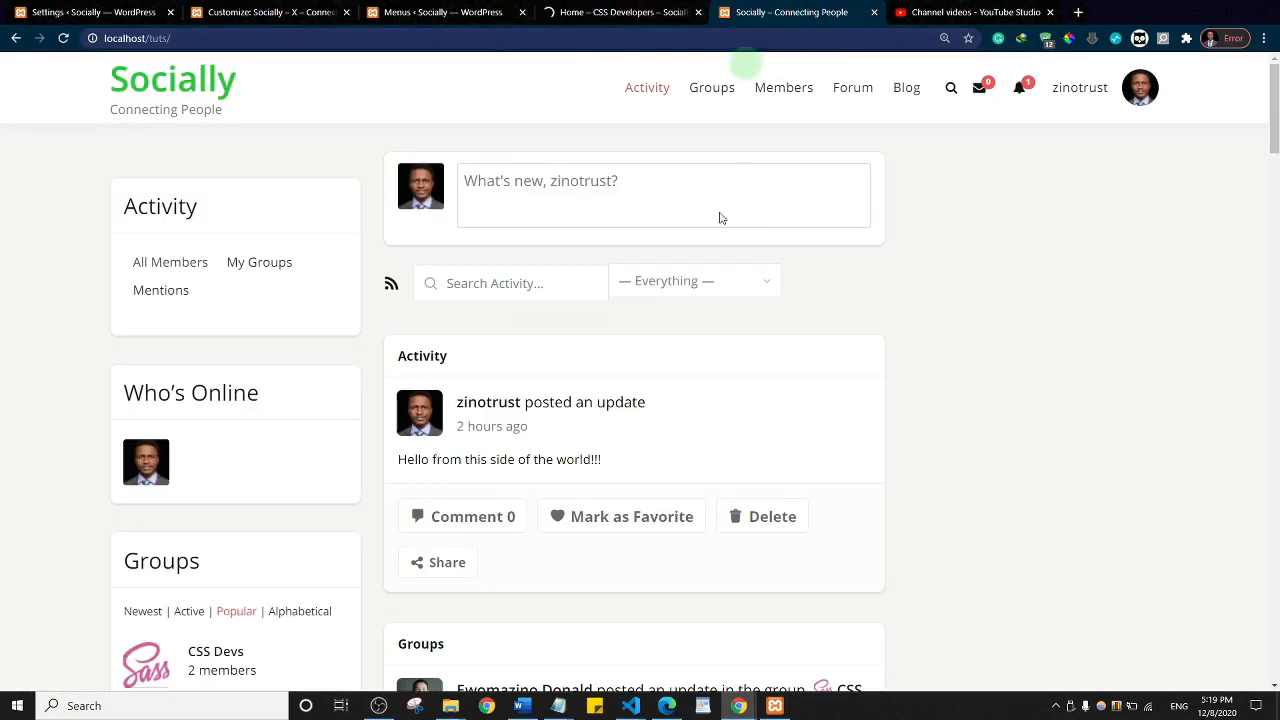
pyautogui.scroll(-5, 578, 400)
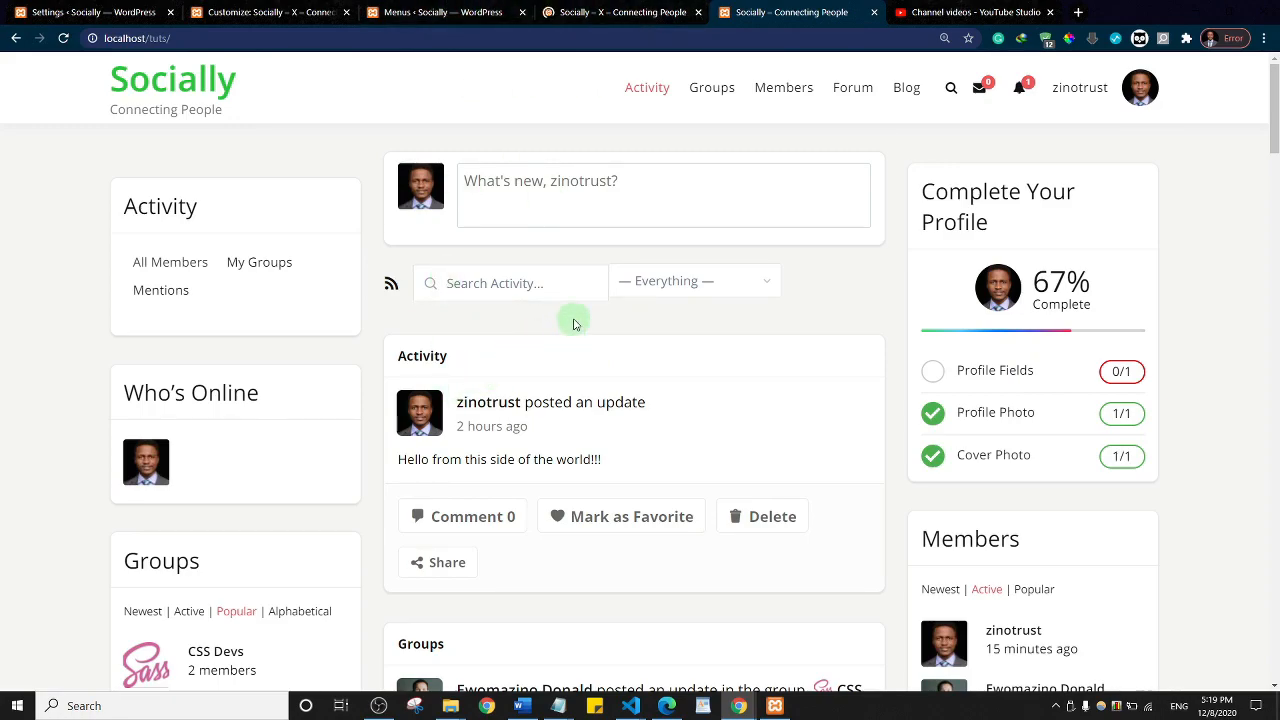
pyautogui.scroll(-5, 575, 323)
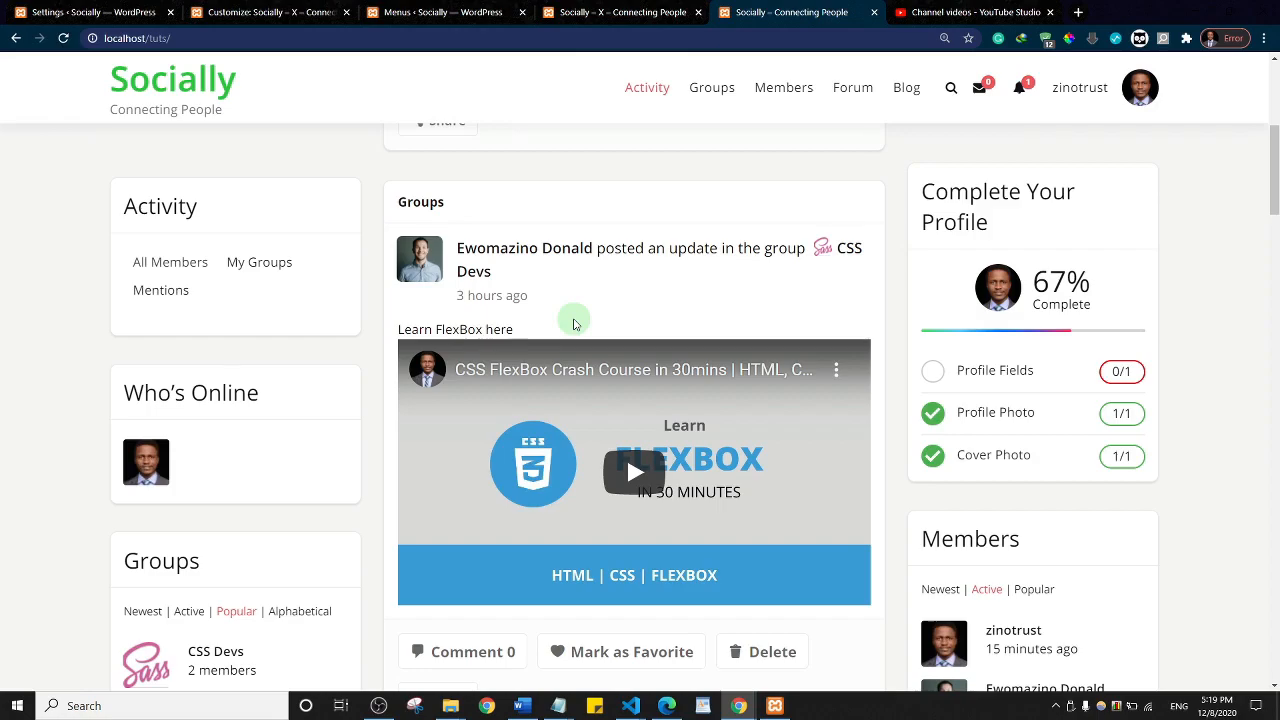
pyautogui.scroll(-6, 575, 323)
pyautogui.scroll(10, 575, 323)
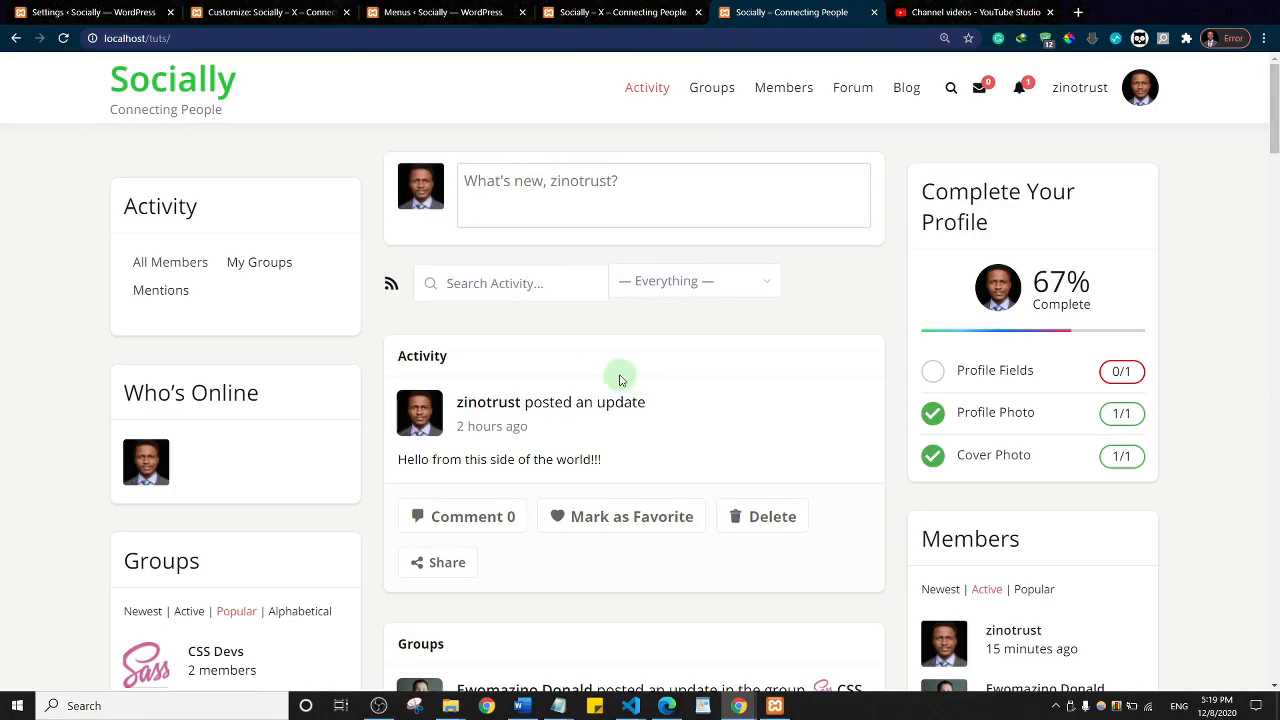
# Step: Check the Socially X feed for the CSS Developers group-creation entry, zooming in and out
pyautogui.click(675, 10)
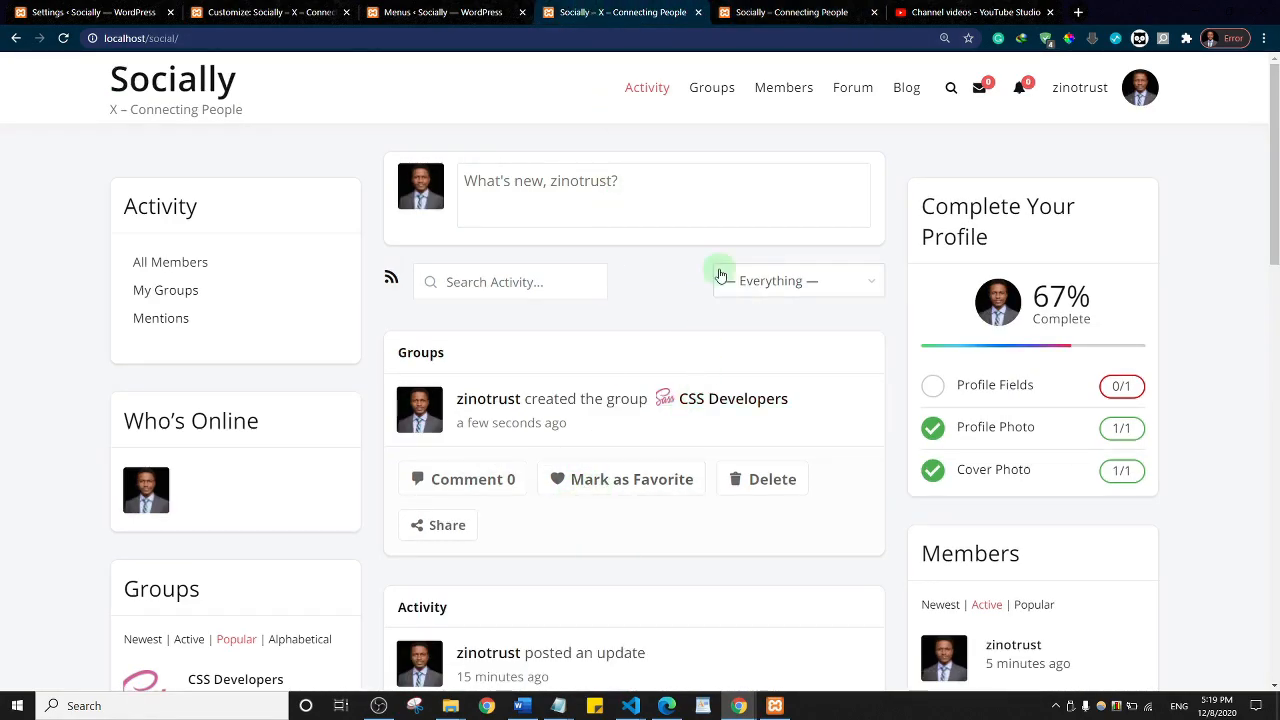
pyautogui.scroll(-4, 668, 285)
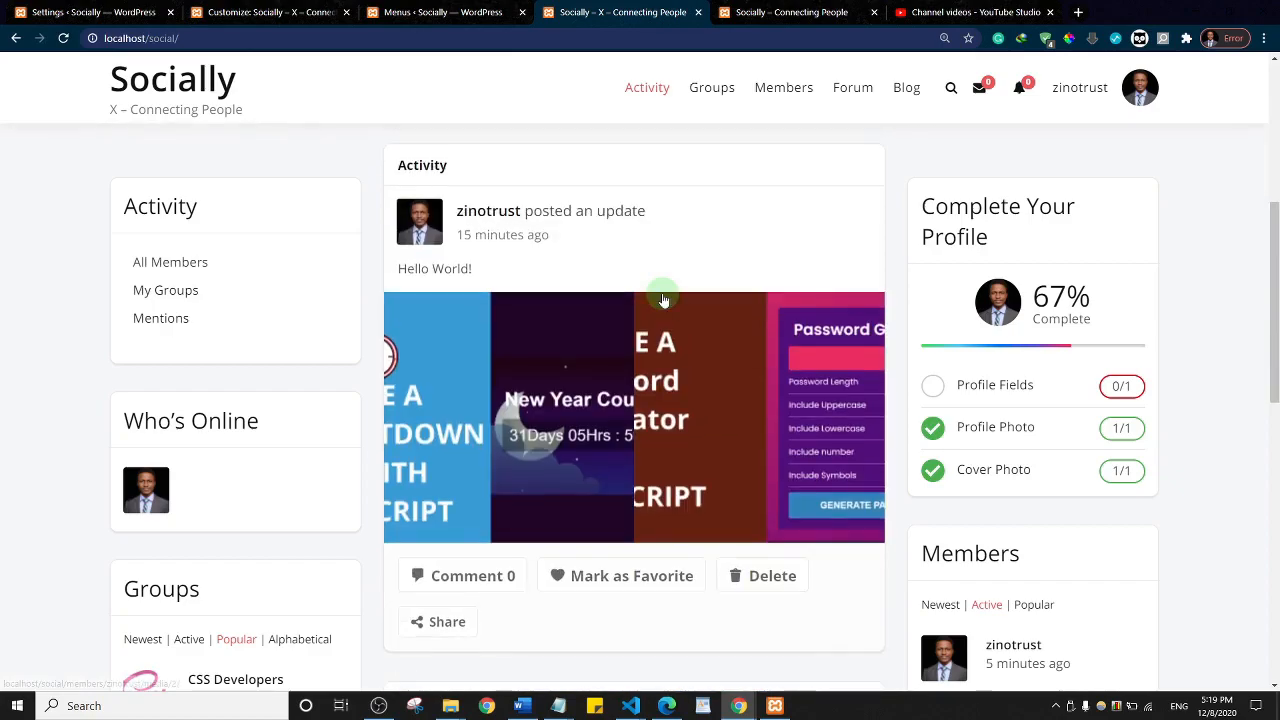
pyautogui.scroll(-5, 660, 308)
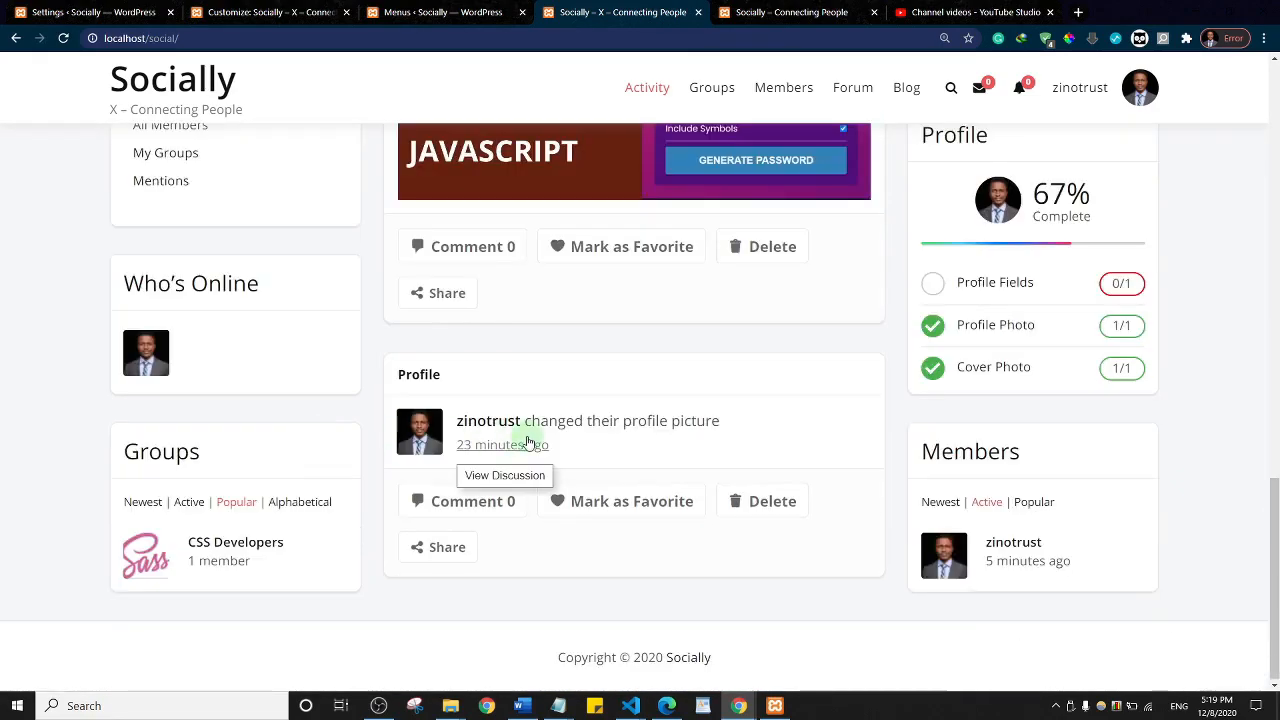
pyautogui.scroll(10, 660, 397)
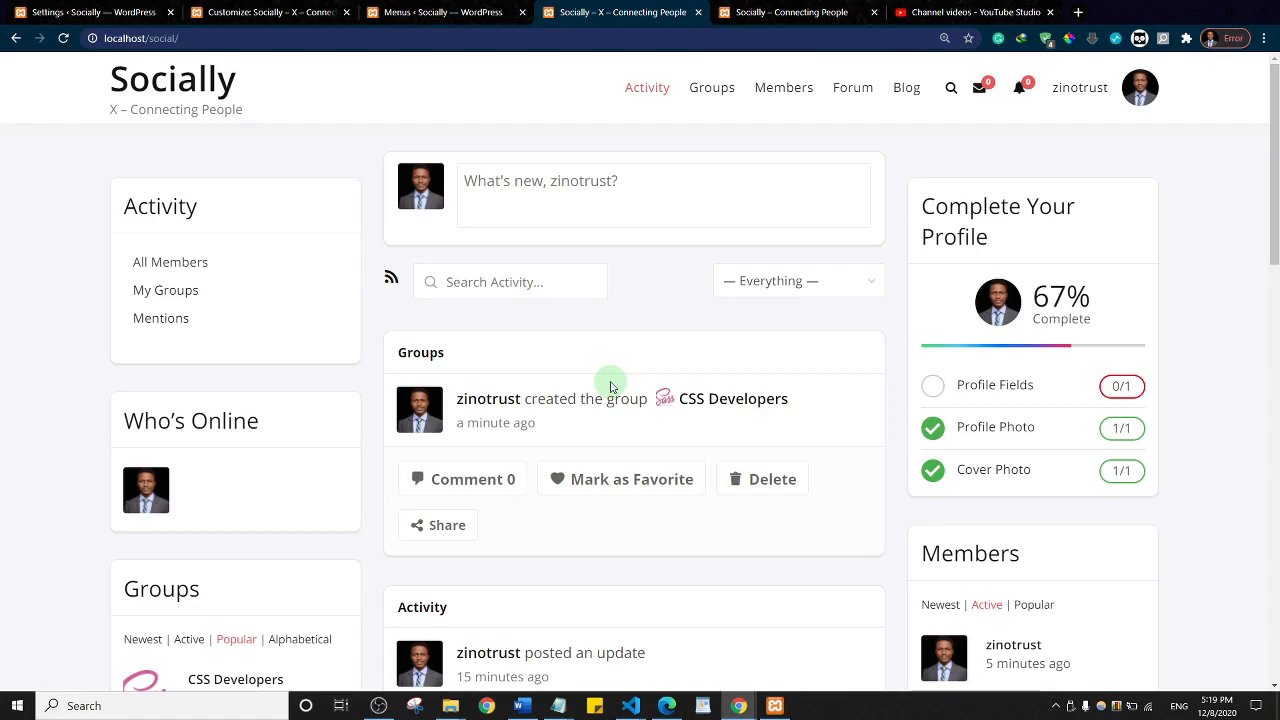
pyautogui.hotkey('ctrl', '+')
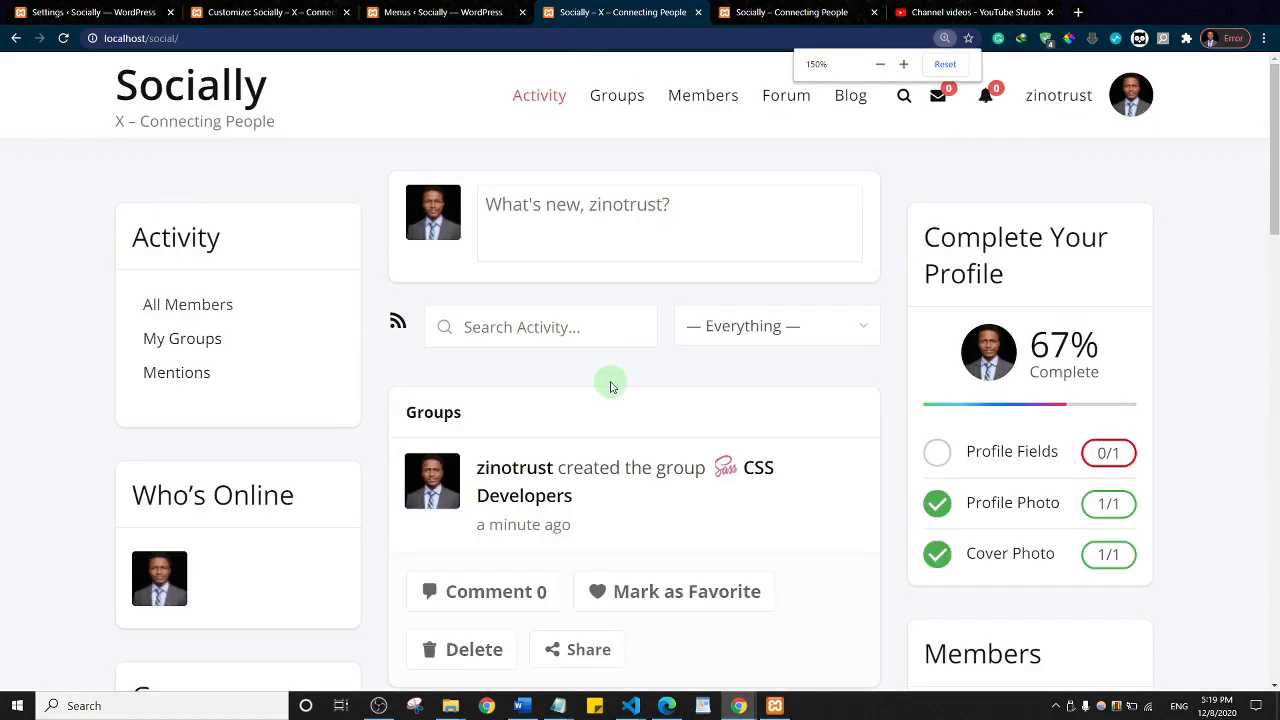
pyautogui.hotkey('ctrl', '-')
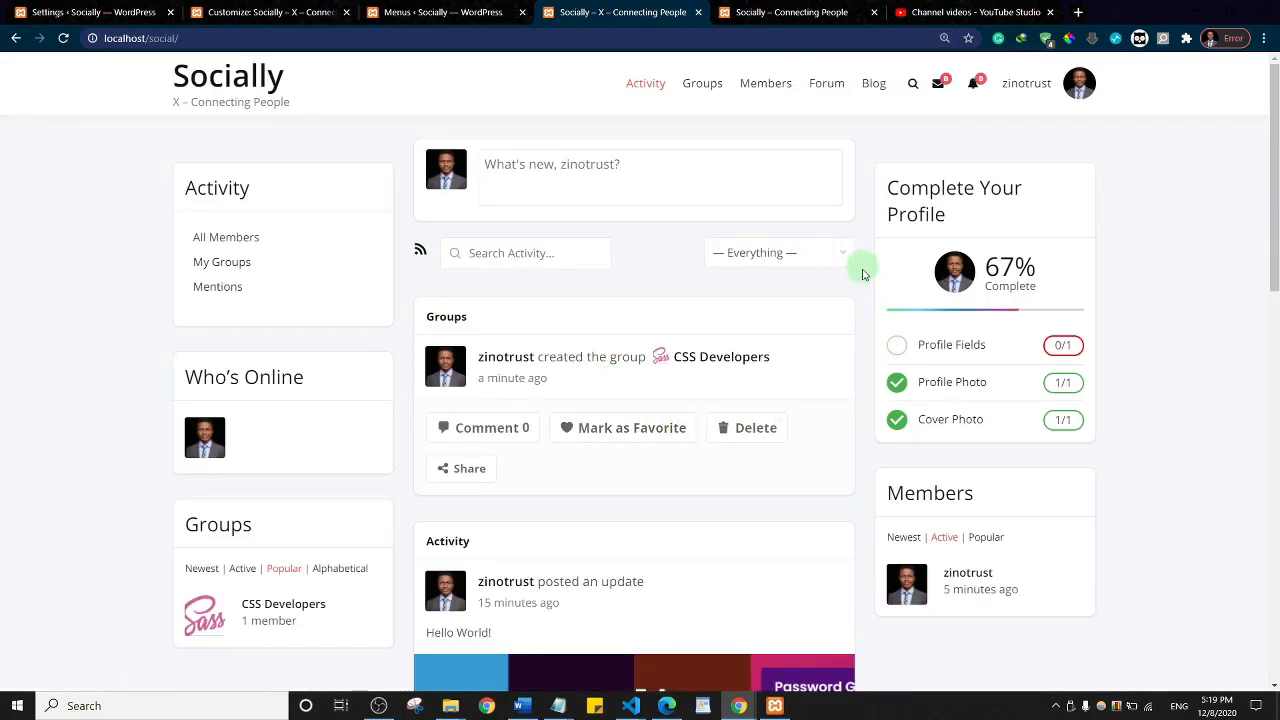
pyautogui.scroll(-3, 624, 290)
pyautogui.scroll(3, 650, 320)
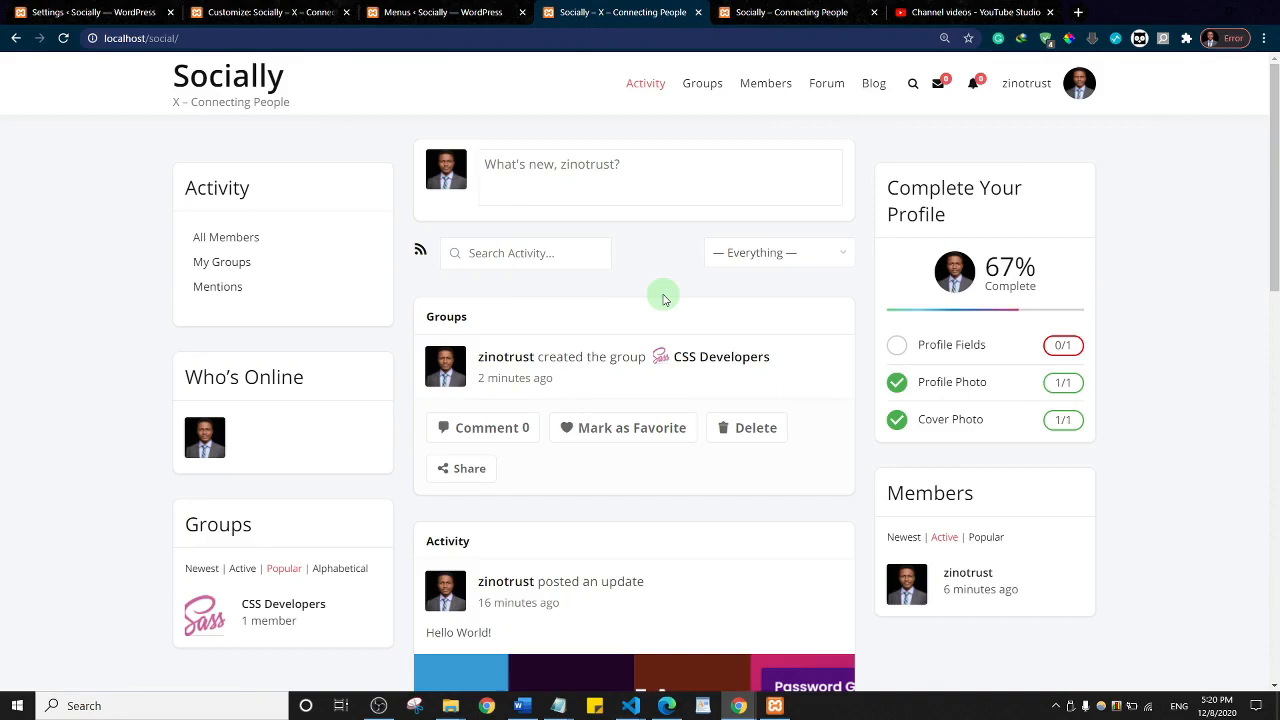
pyautogui.scroll(-4, 662, 298)
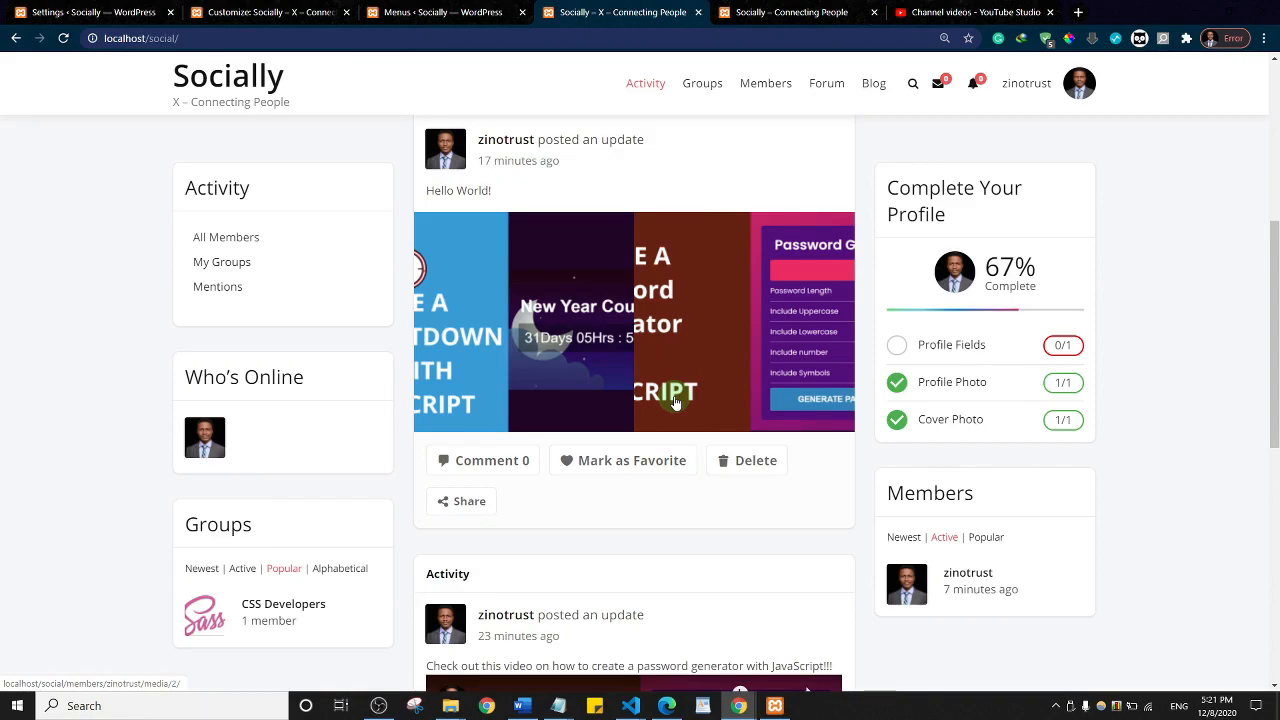
pyautogui.scroll(5, 675, 400)
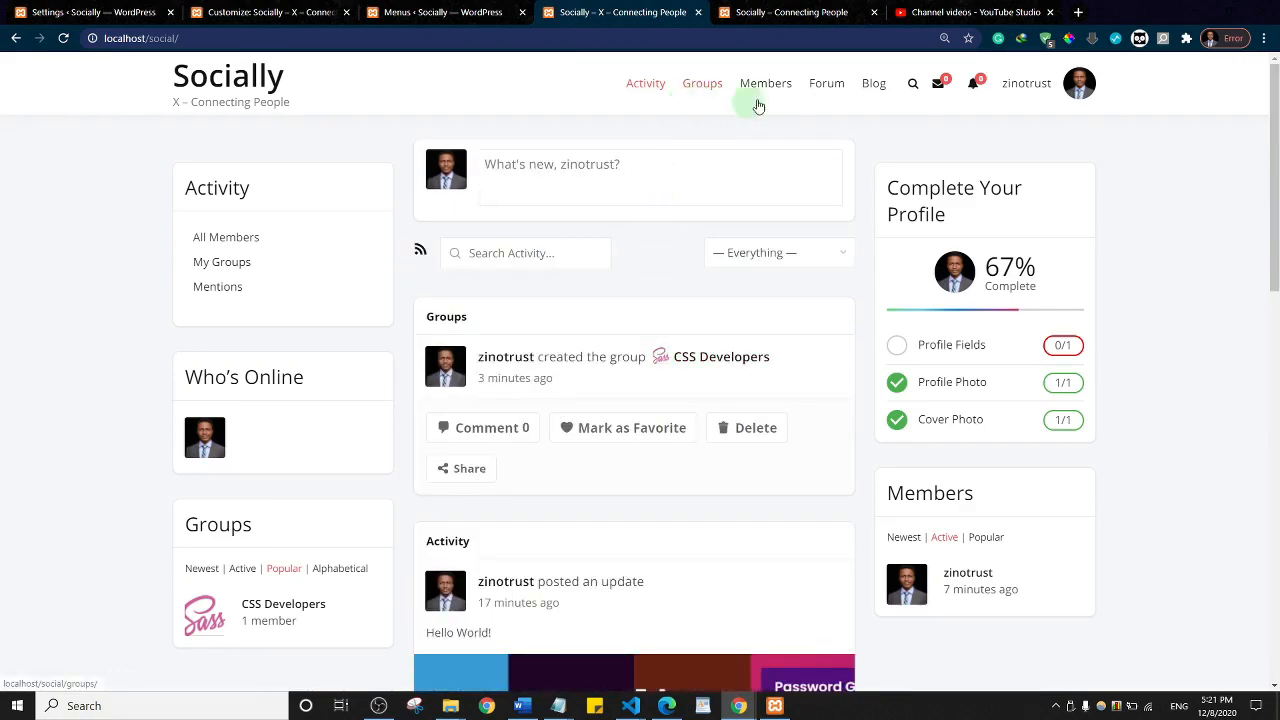
# Step: Look over the site's Forum page and the member profile
pyautogui.click(829, 89)
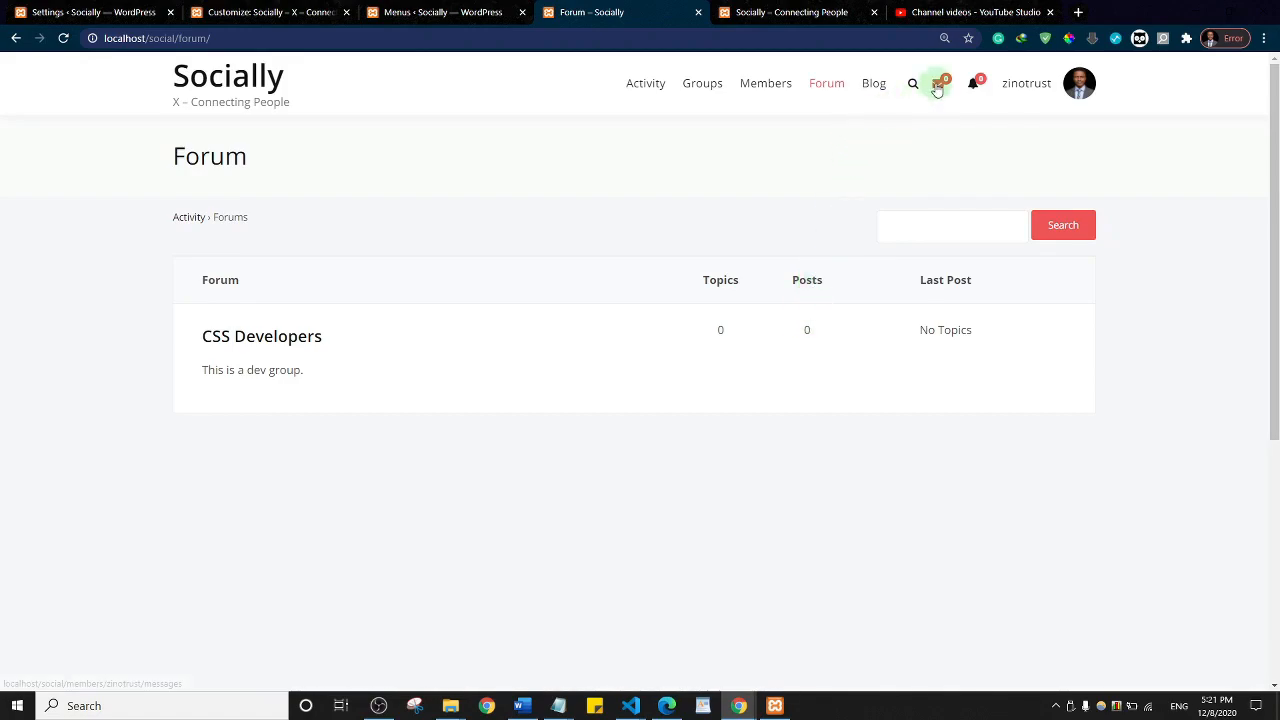
pyautogui.click(975, 86)
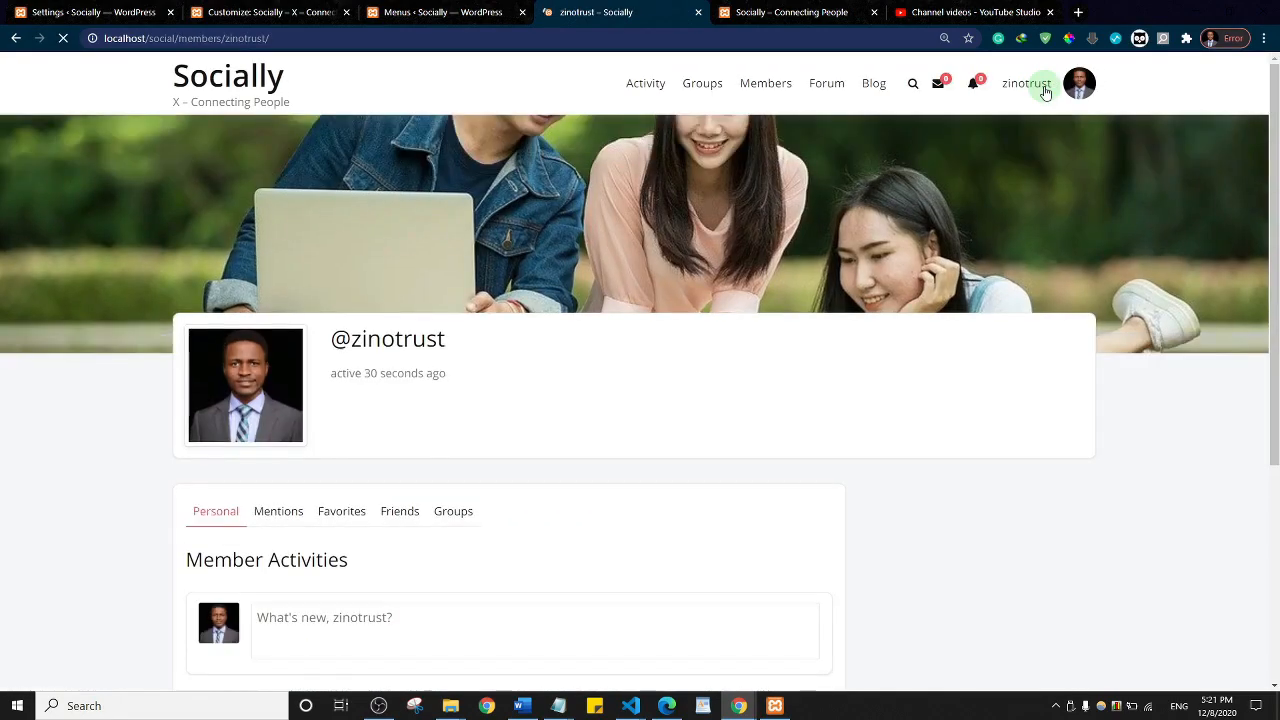
pyautogui.scroll(-4, 560, 372)
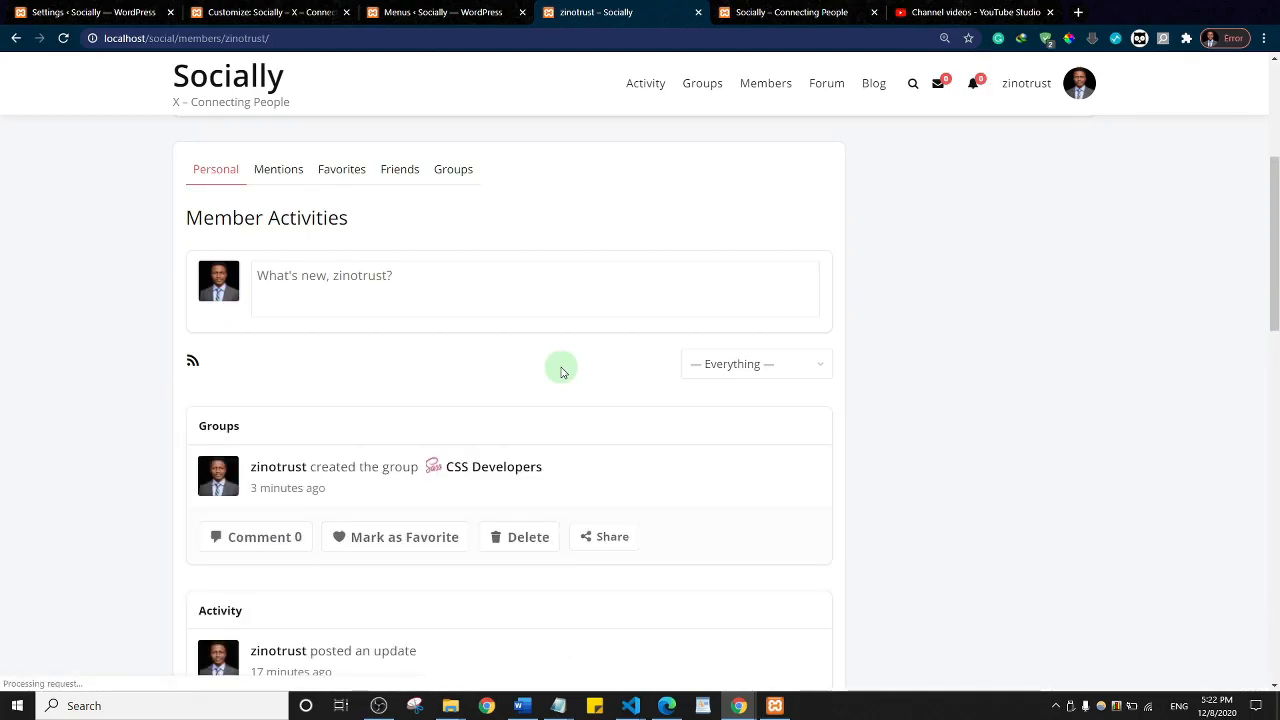
pyautogui.scroll(-10, 561, 372)
pyautogui.scroll(15, 561, 372)
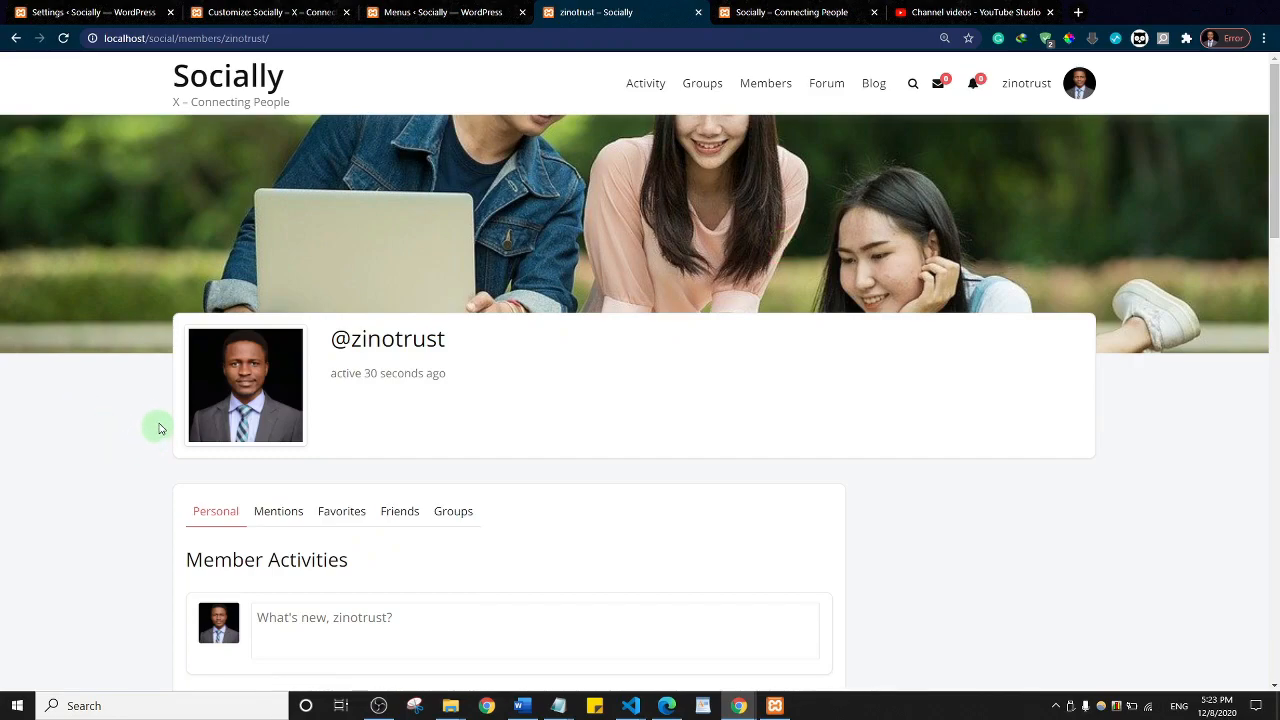
# Step: View the members directory, then go to the Menus admin page for the social menu
pyautogui.click(763, 88)
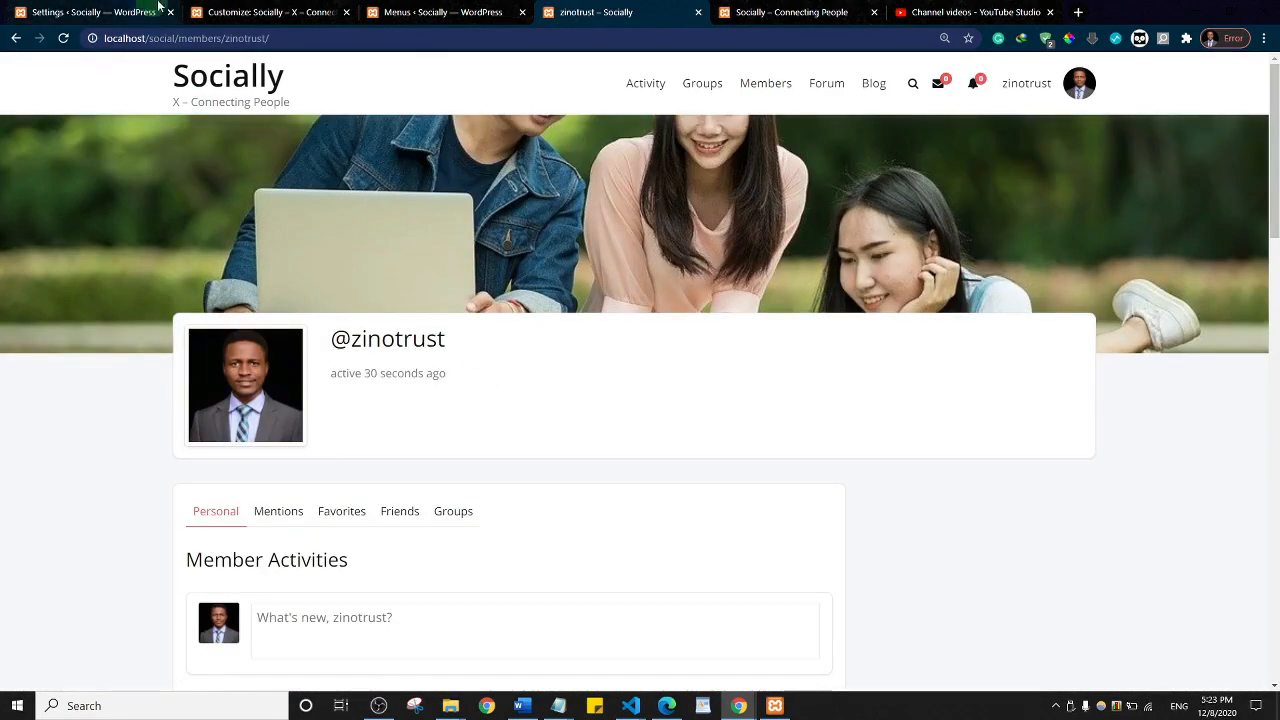
pyautogui.click(266, 12)
pyautogui.click(451, 11)
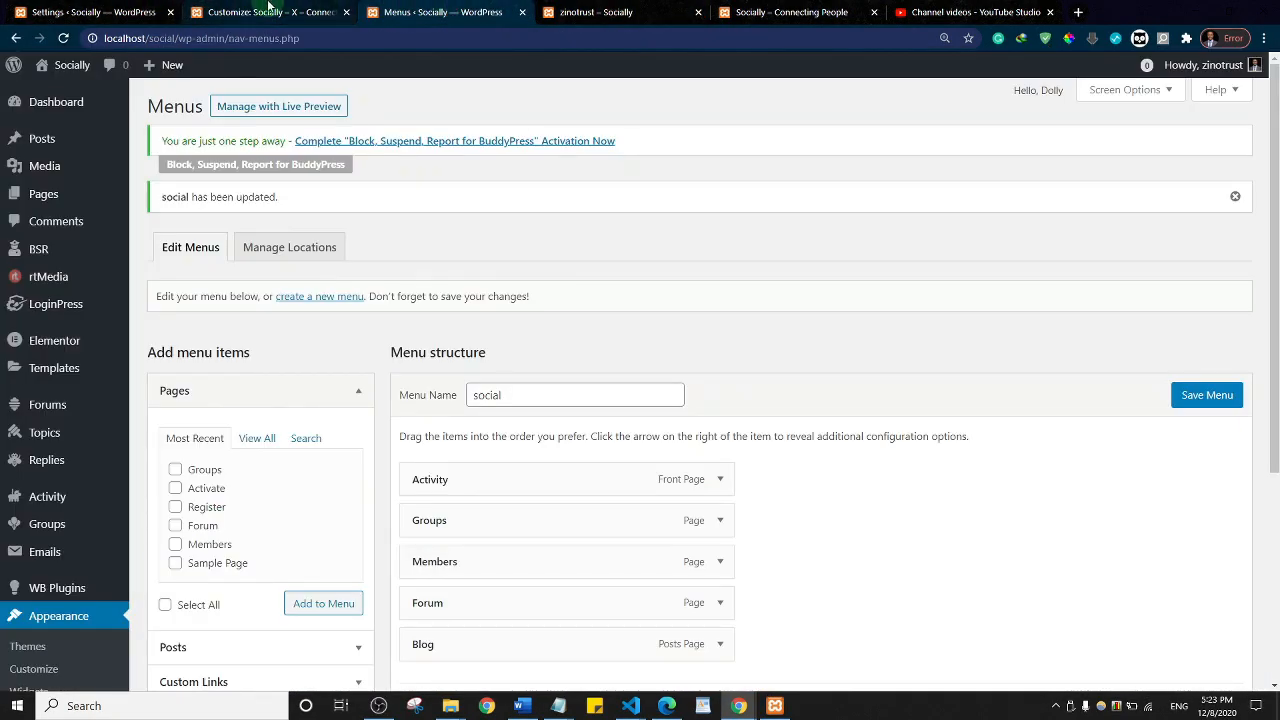
# Step: Expand Custom Links in the social menu editor and open a blank Notepad window
pyautogui.hotkey('ctrl', 'shift', 'Tab')
pyautogui.click(447, 10)
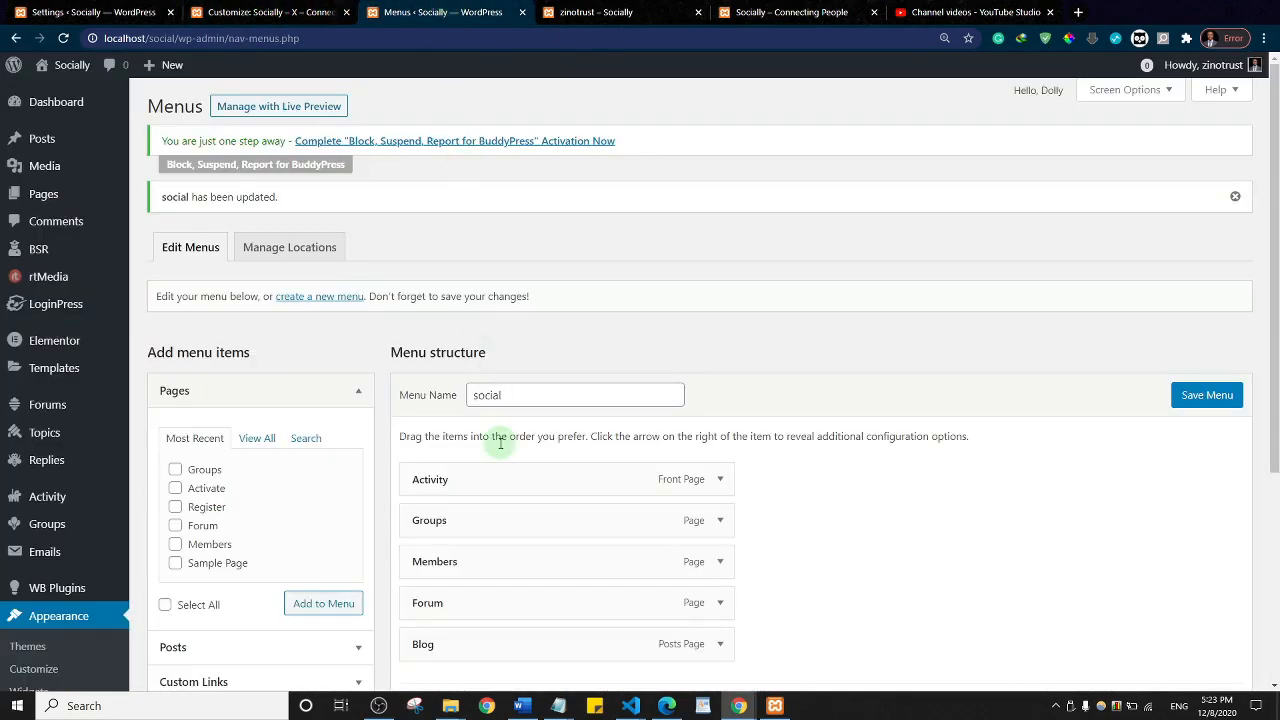
pyautogui.scroll(-3, 614, 320)
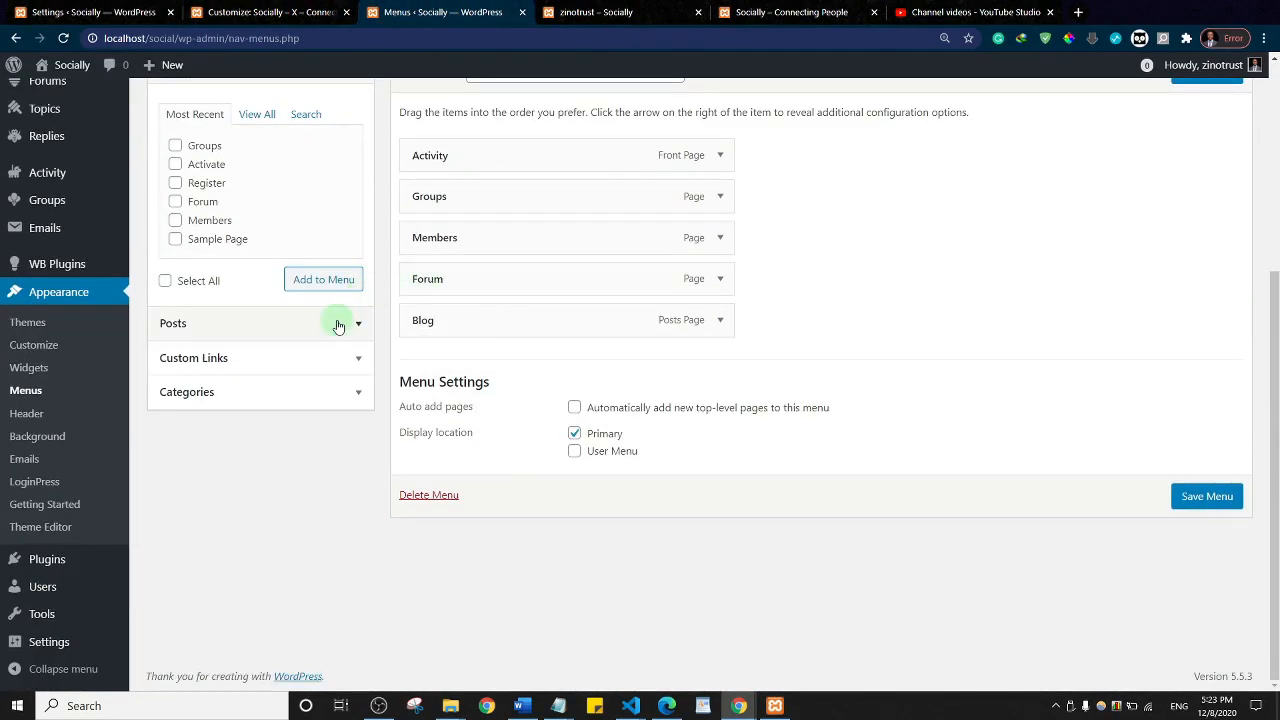
pyautogui.click(238, 366)
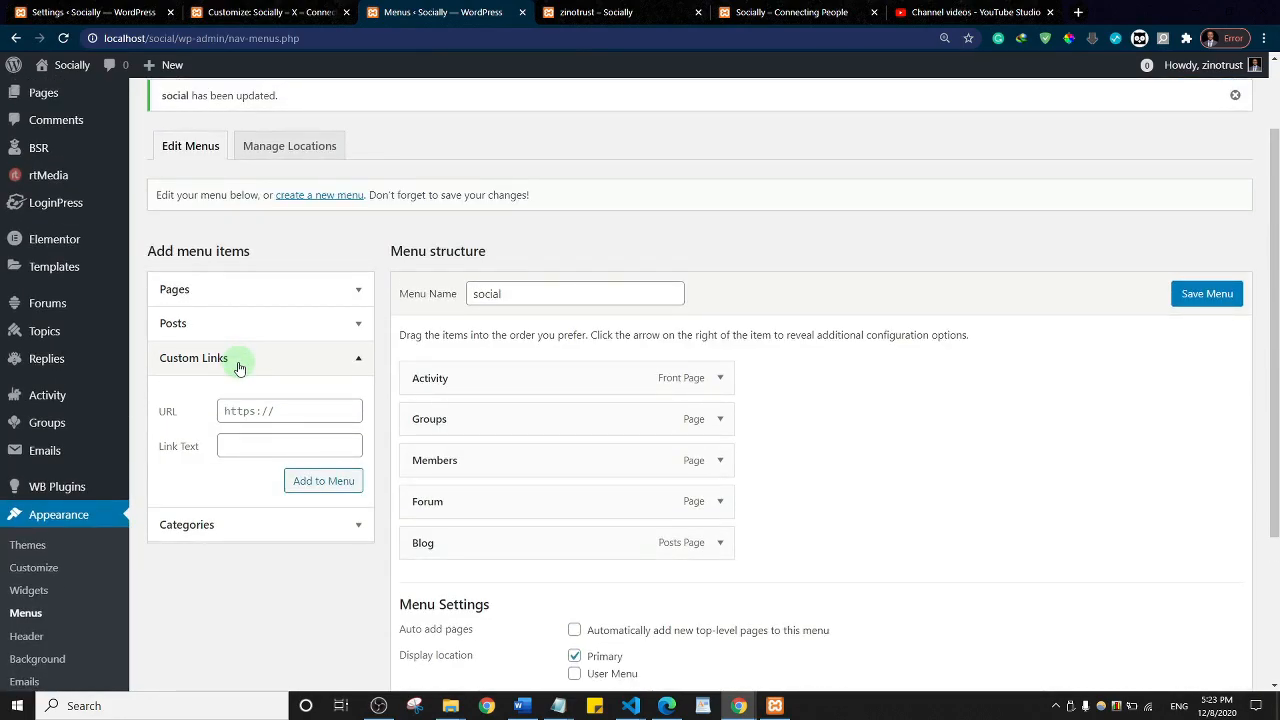
pyautogui.click(249, 410)
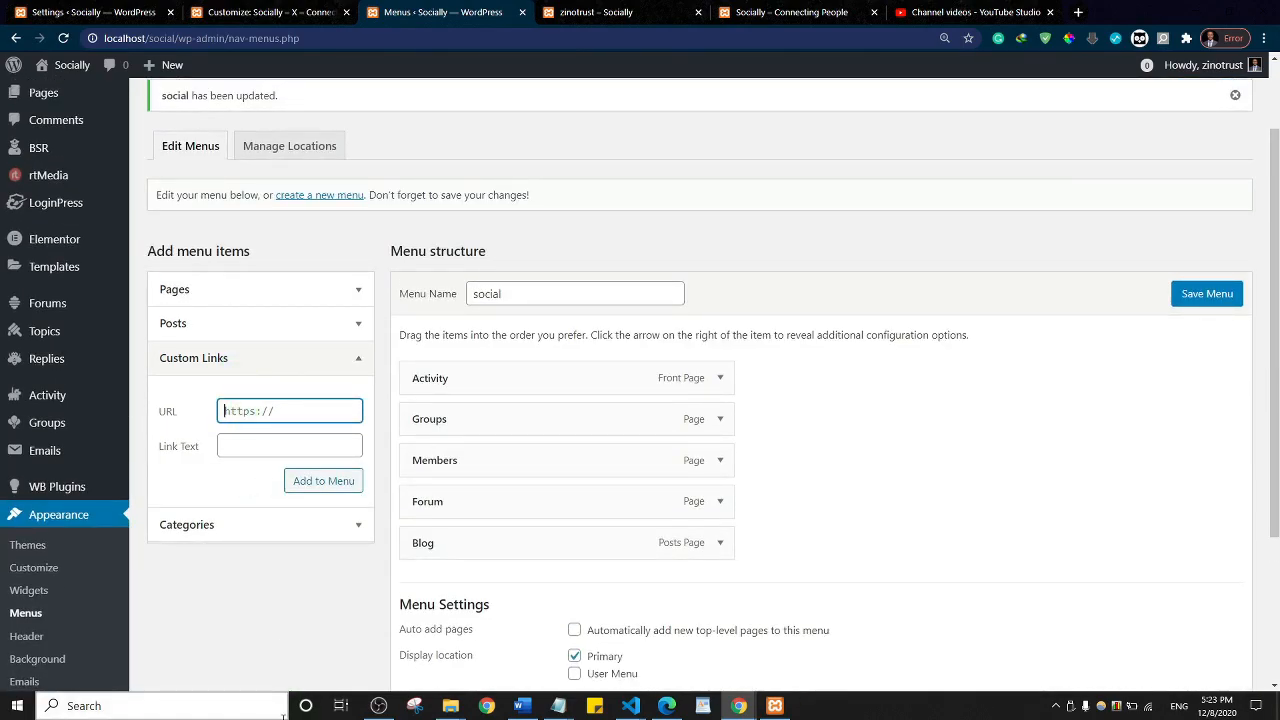
pyautogui.rightClick(552, 708)
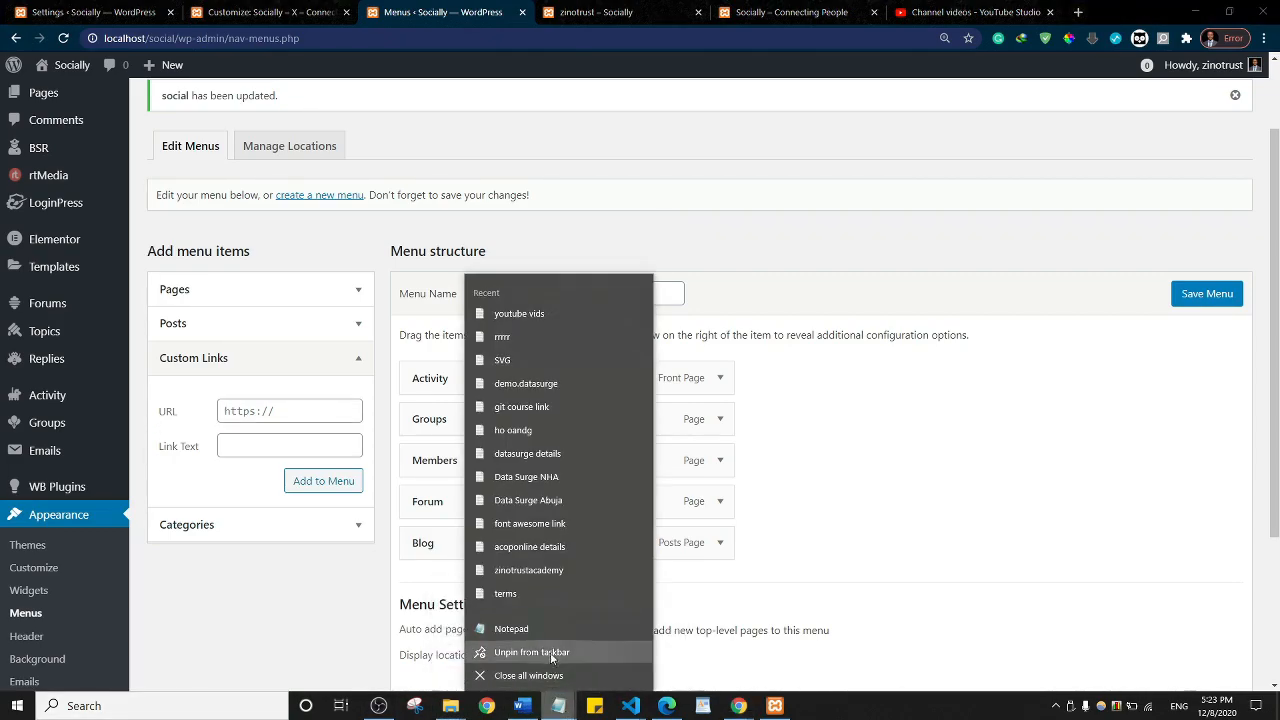
pyautogui.click(550, 636)
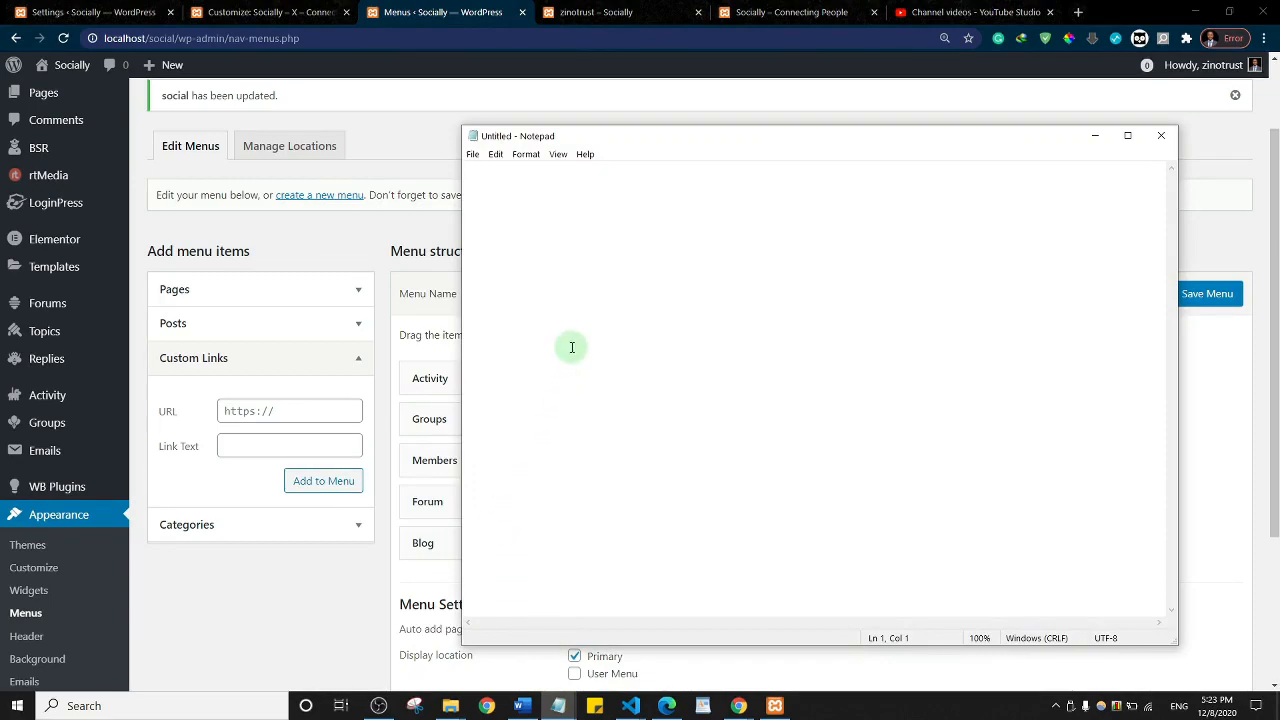
pyautogui.write('http://localhost/tuts/wp-login.php?action=logout')
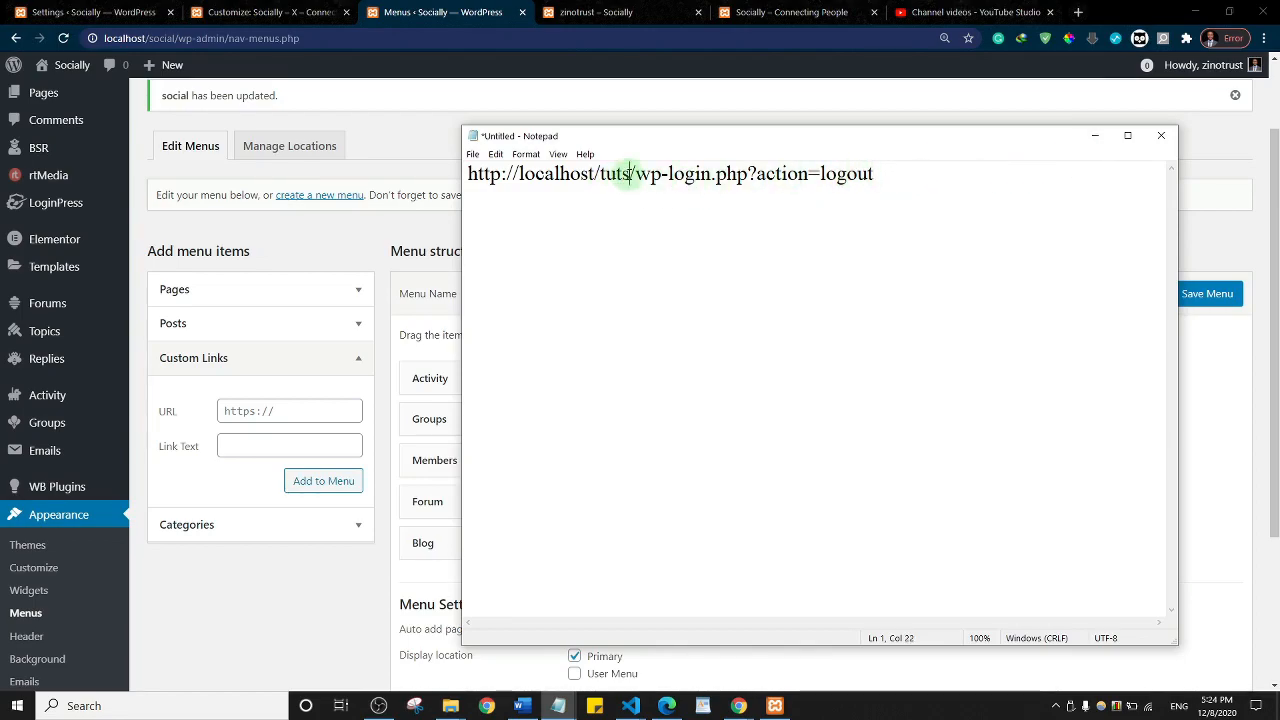
pyautogui.moveTo(630, 173); pyautogui.dragTo(467, 174)
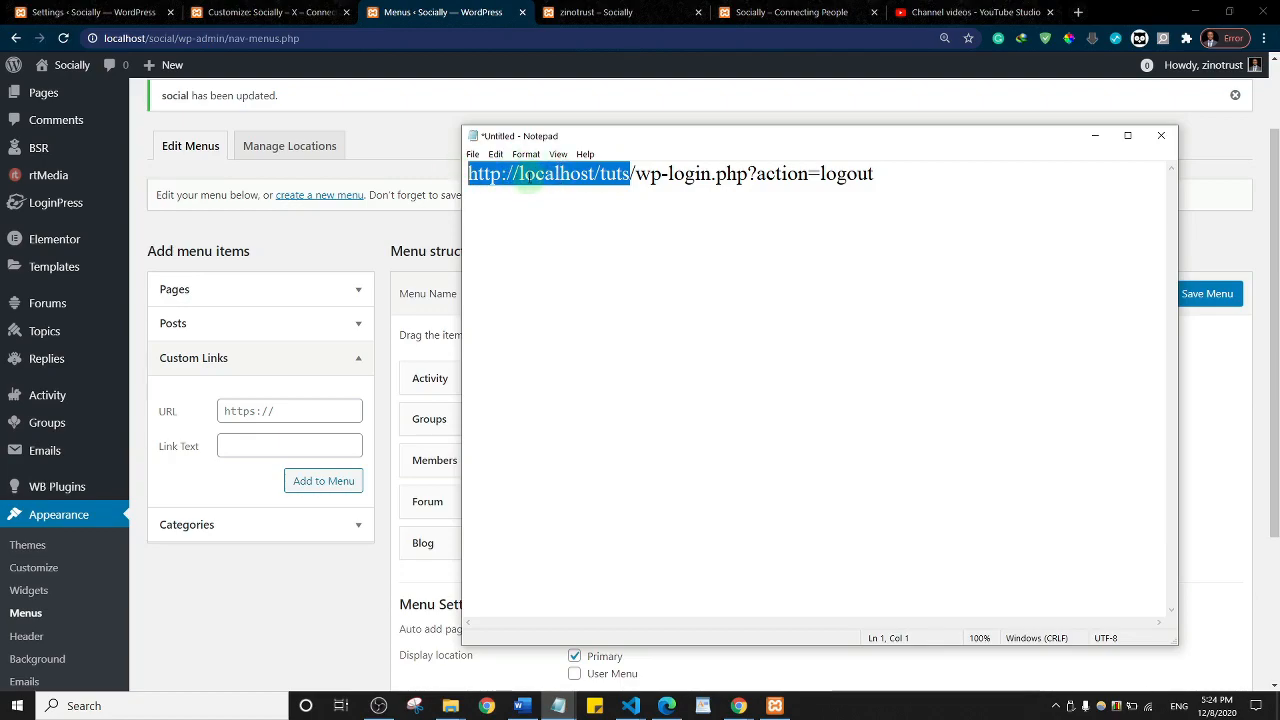
pyautogui.click(1094, 136)
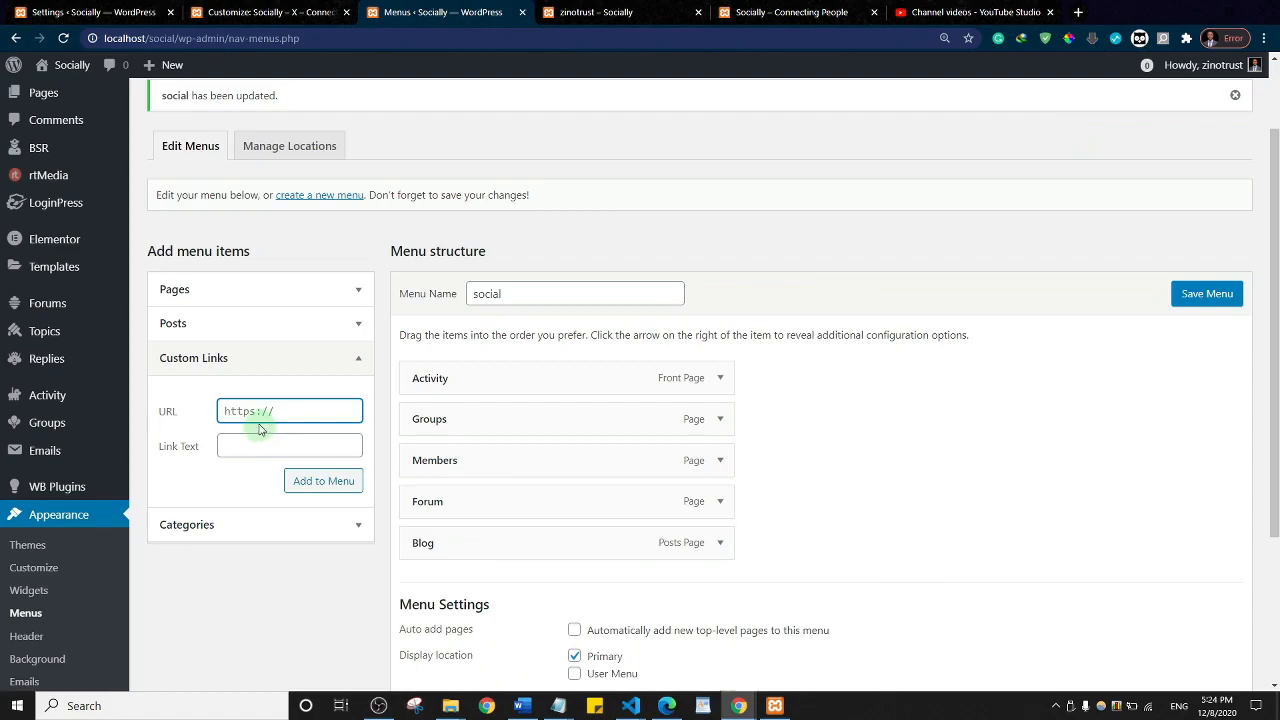
# Step: Add a 'Log out' custom link with the logout URL to the social menu and save it
pyautogui.hotkey('ctrl', 'v')
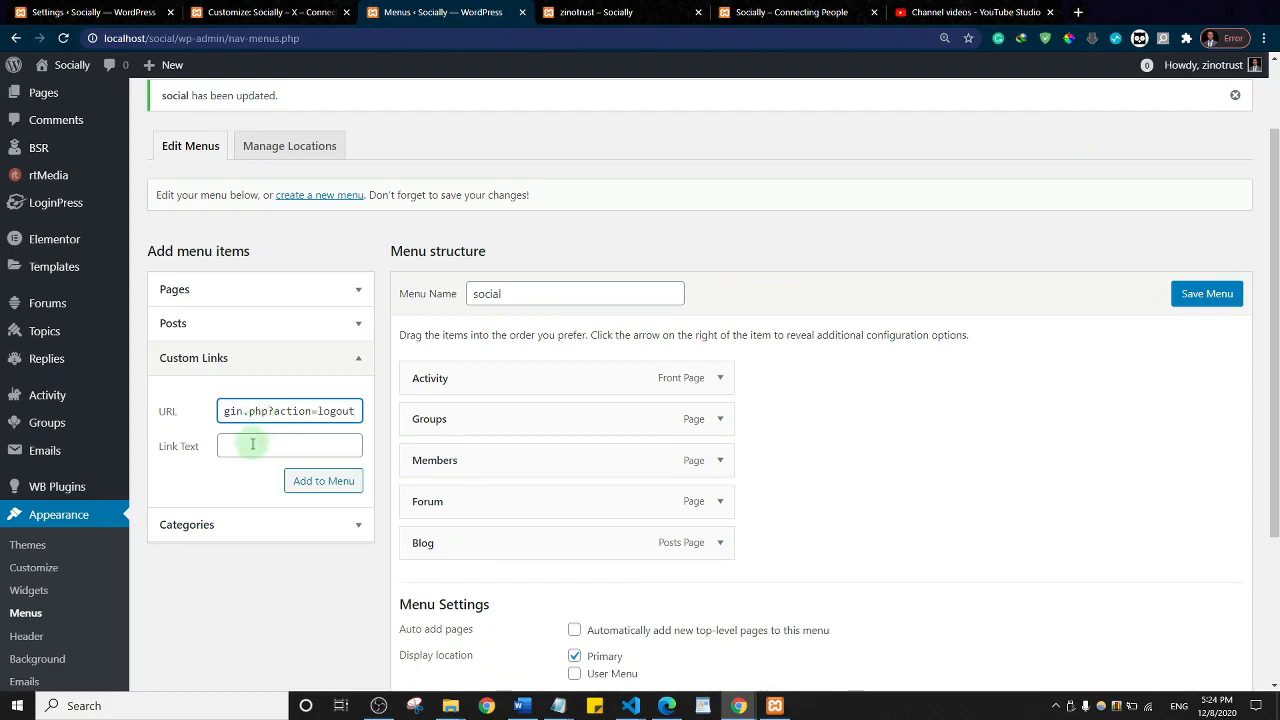
pyautogui.click(252, 445)
pyautogui.write('Log out')
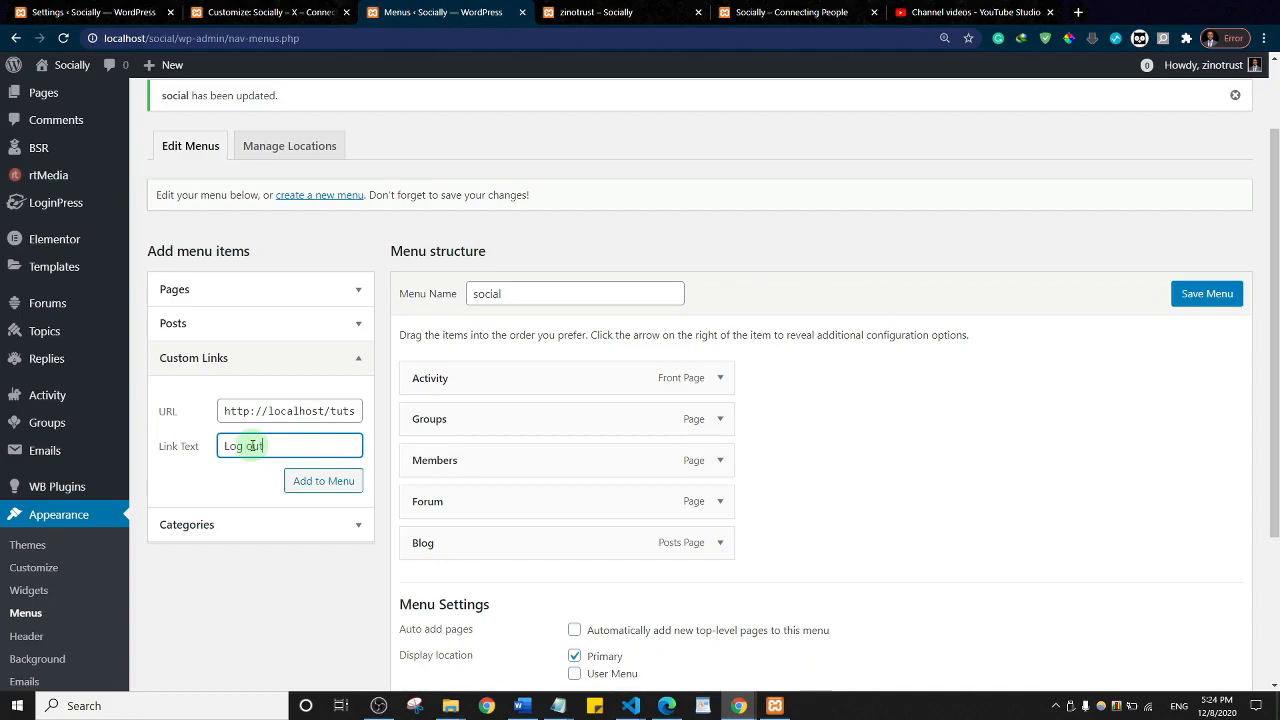
pyautogui.click(327, 481)
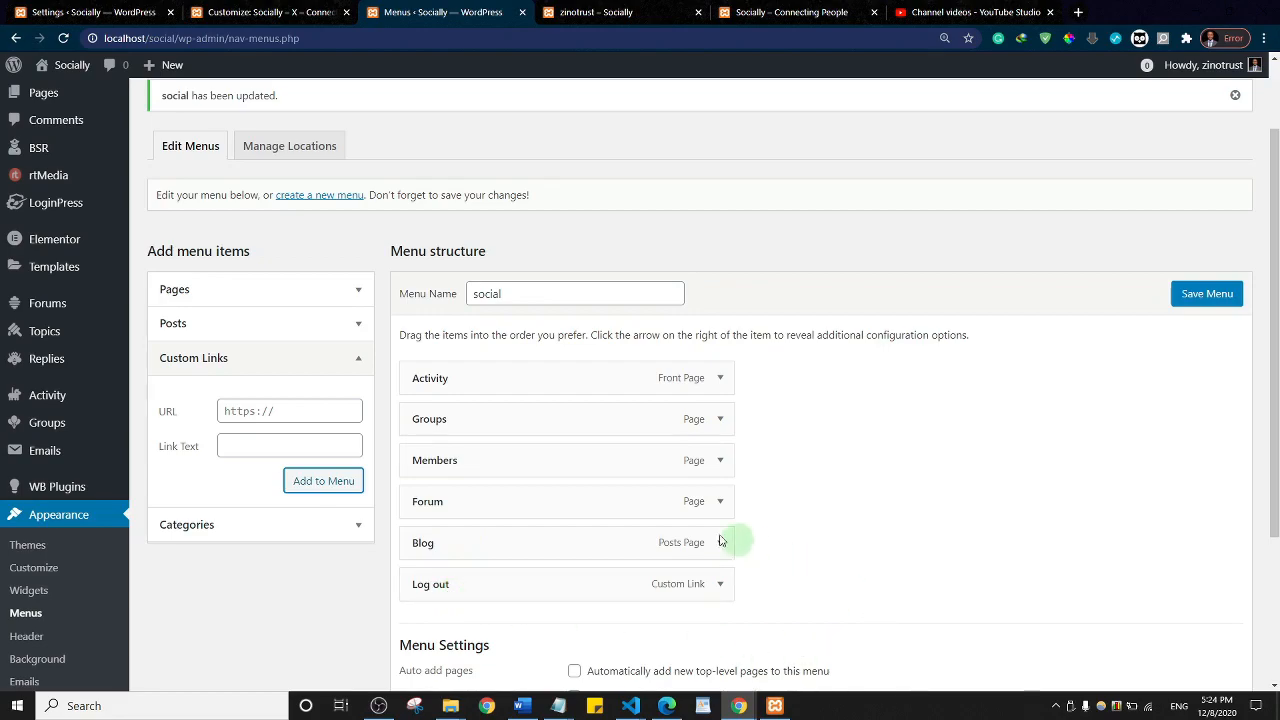
pyautogui.click(1210, 294)
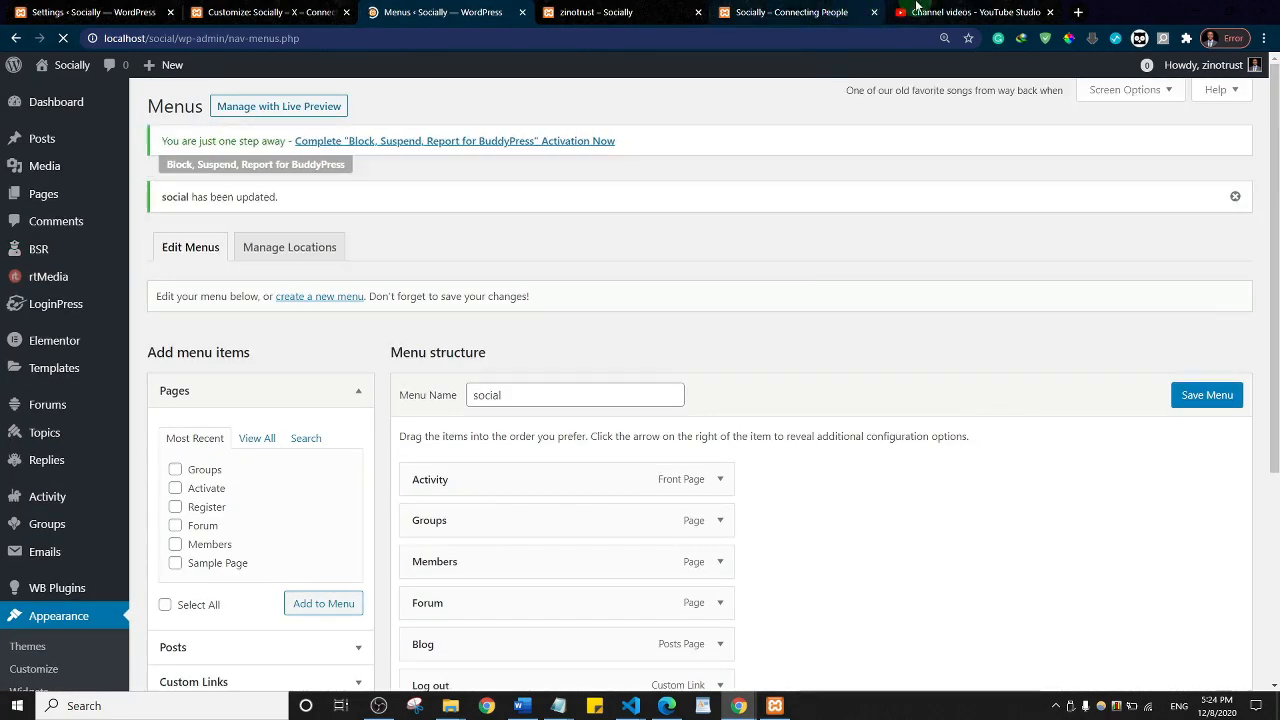
# Step: Reload the Socially home page and confirm Log out appears in its primary menu
pyautogui.click(626, 10)
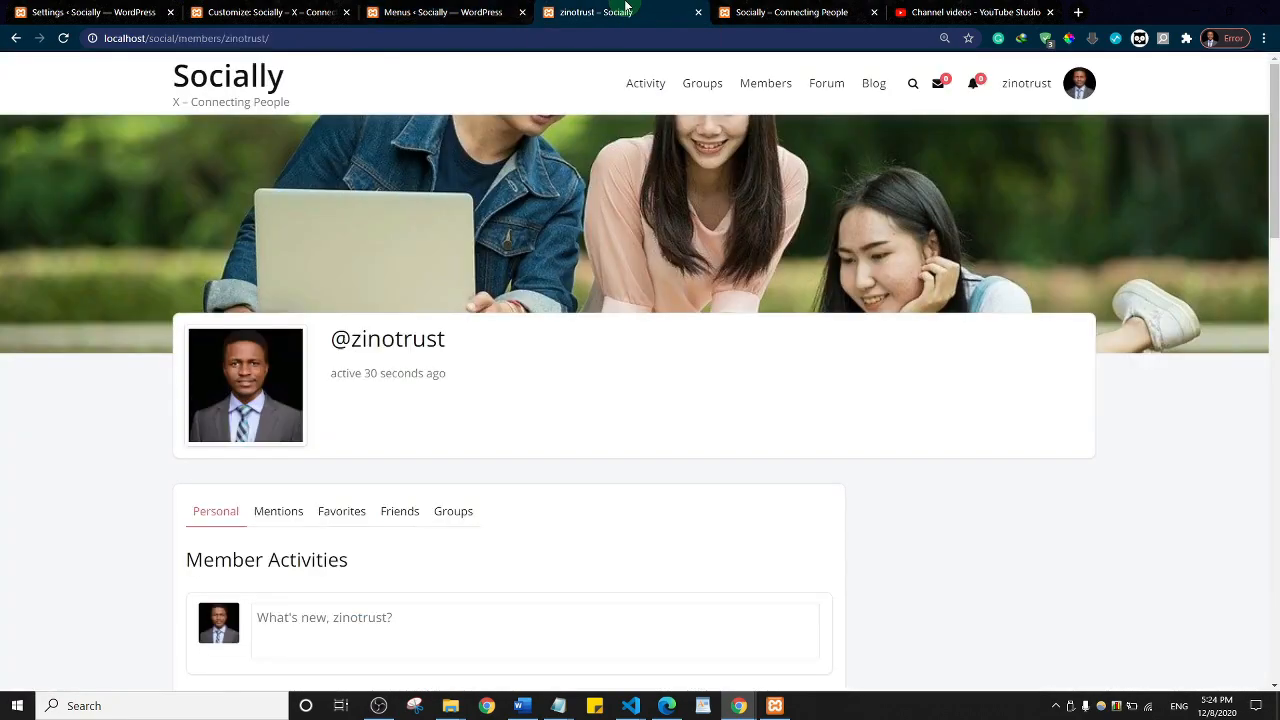
pyautogui.click(188, 82)
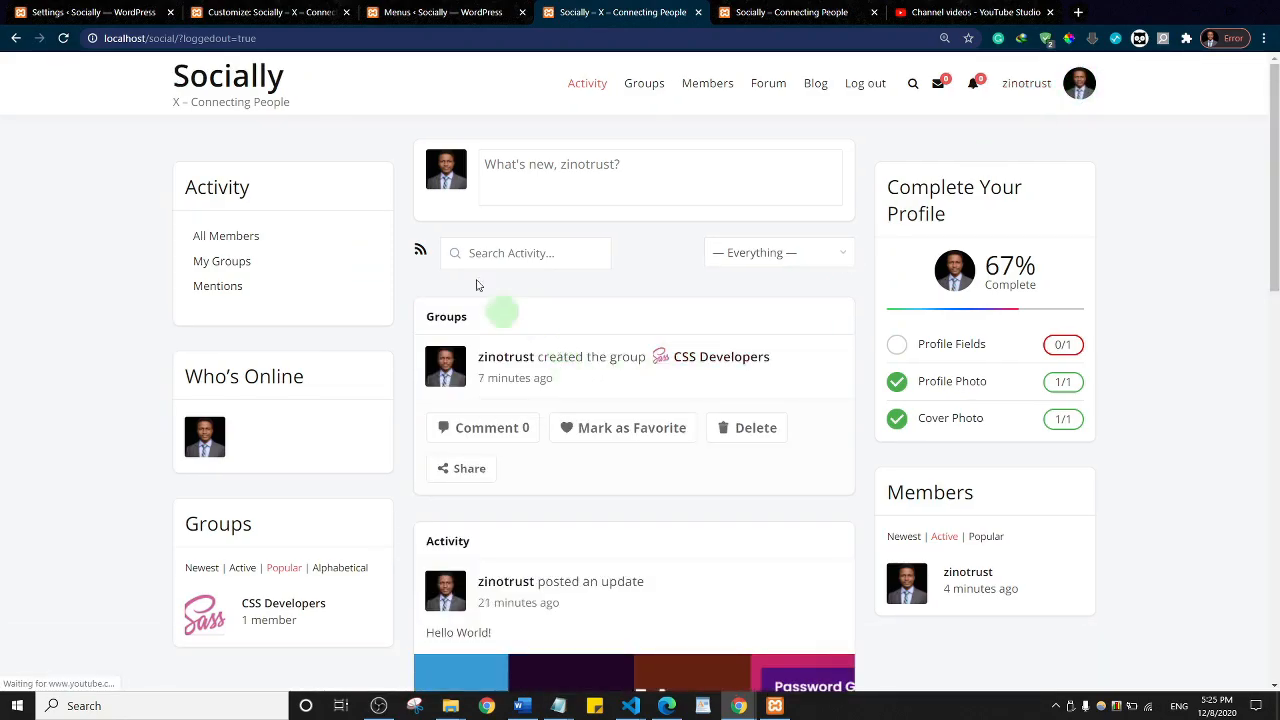
pyautogui.click(240, 85)
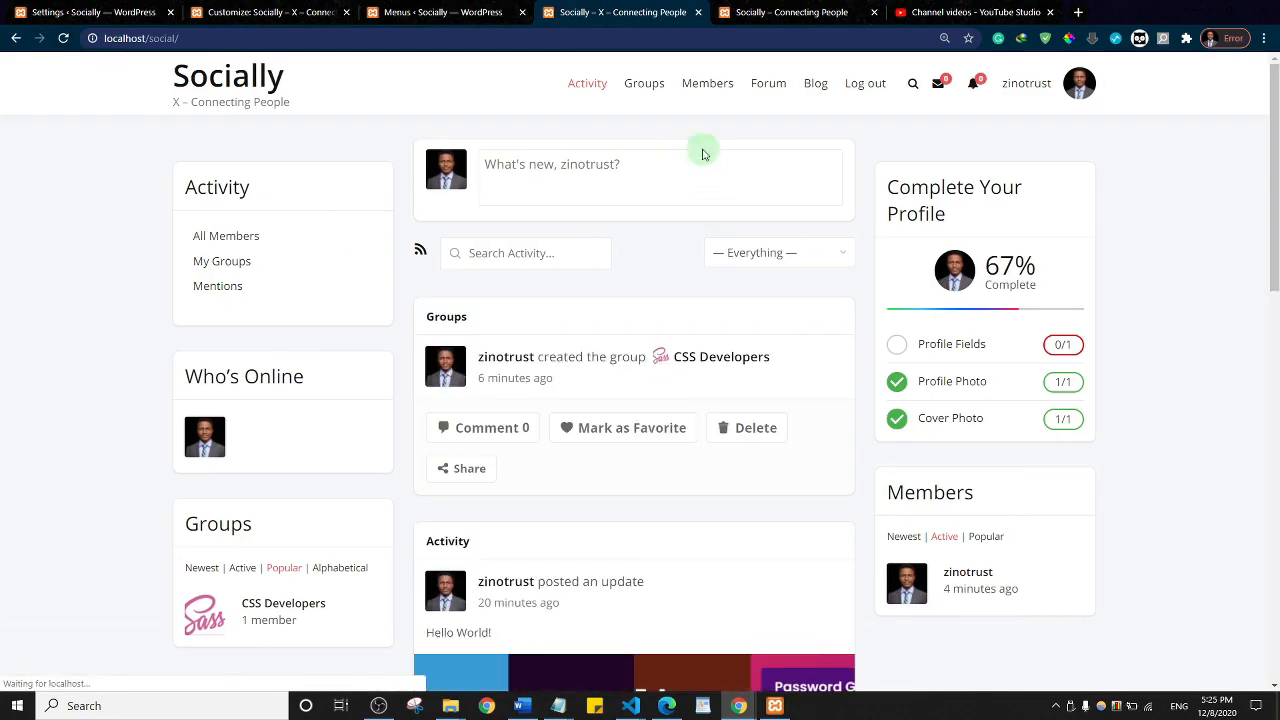
# Step: Glance at the admin settings page, then switch to the other Socially site's activity feed
pyautogui.click(58, 8)
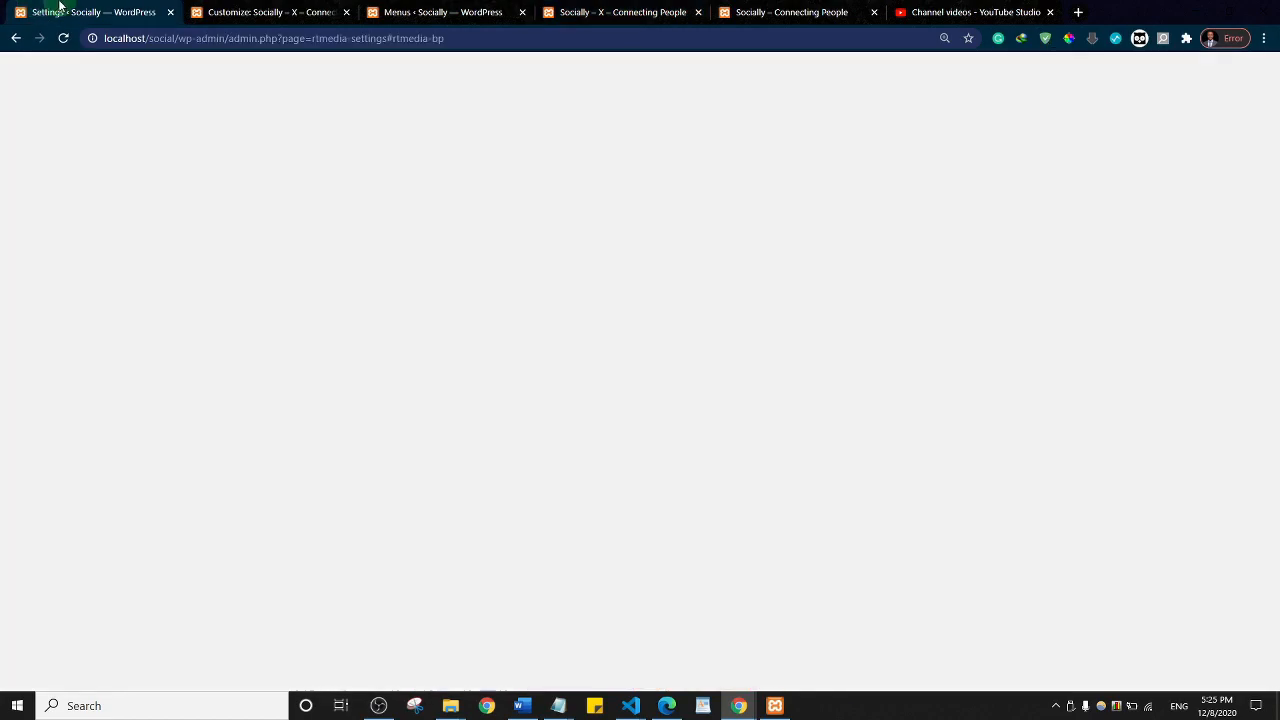
pyautogui.scroll(3, 486, 298)
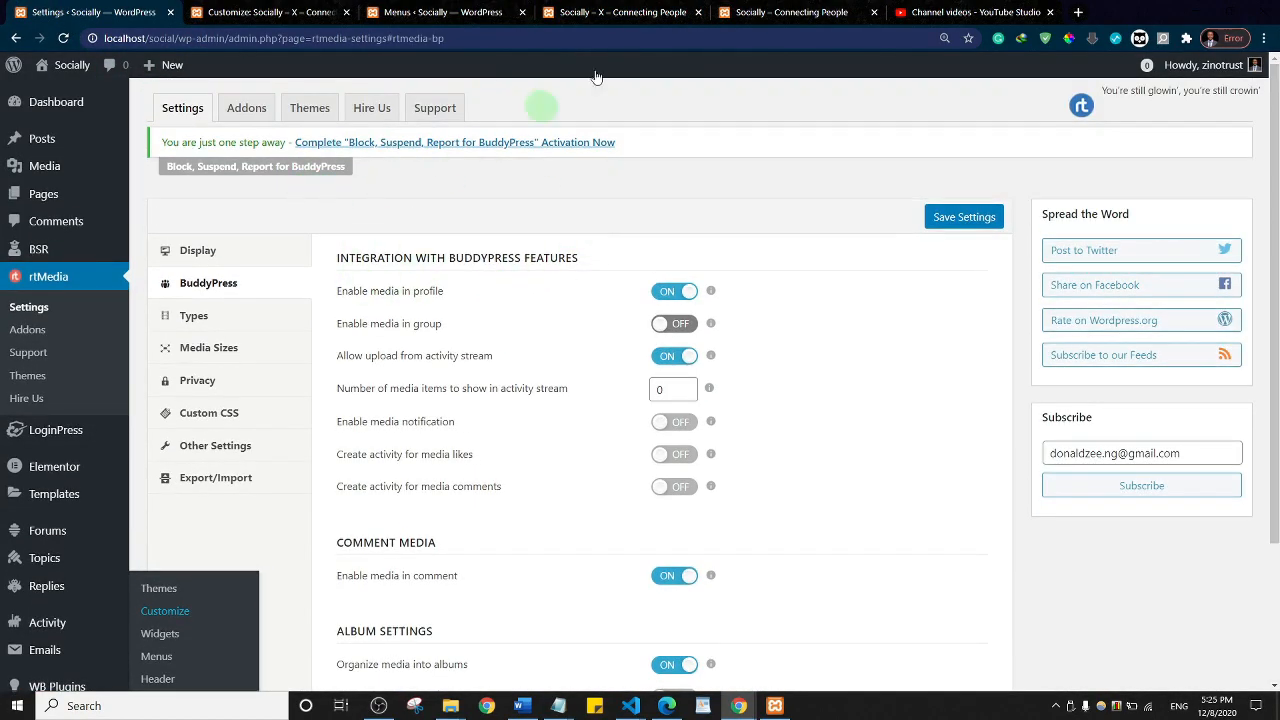
pyautogui.click(785, 12)
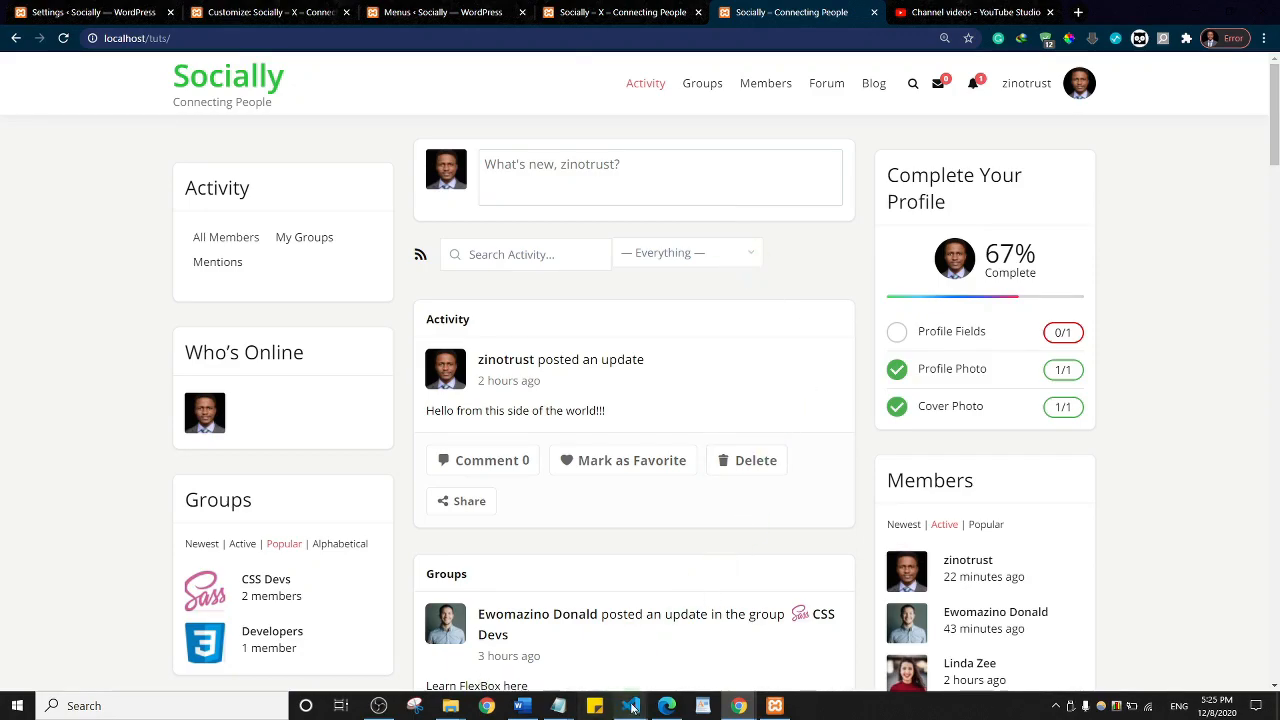
# Step: Bring up the incognito LoginPress login page, then minimise that window
pyautogui.moveTo(736, 708)
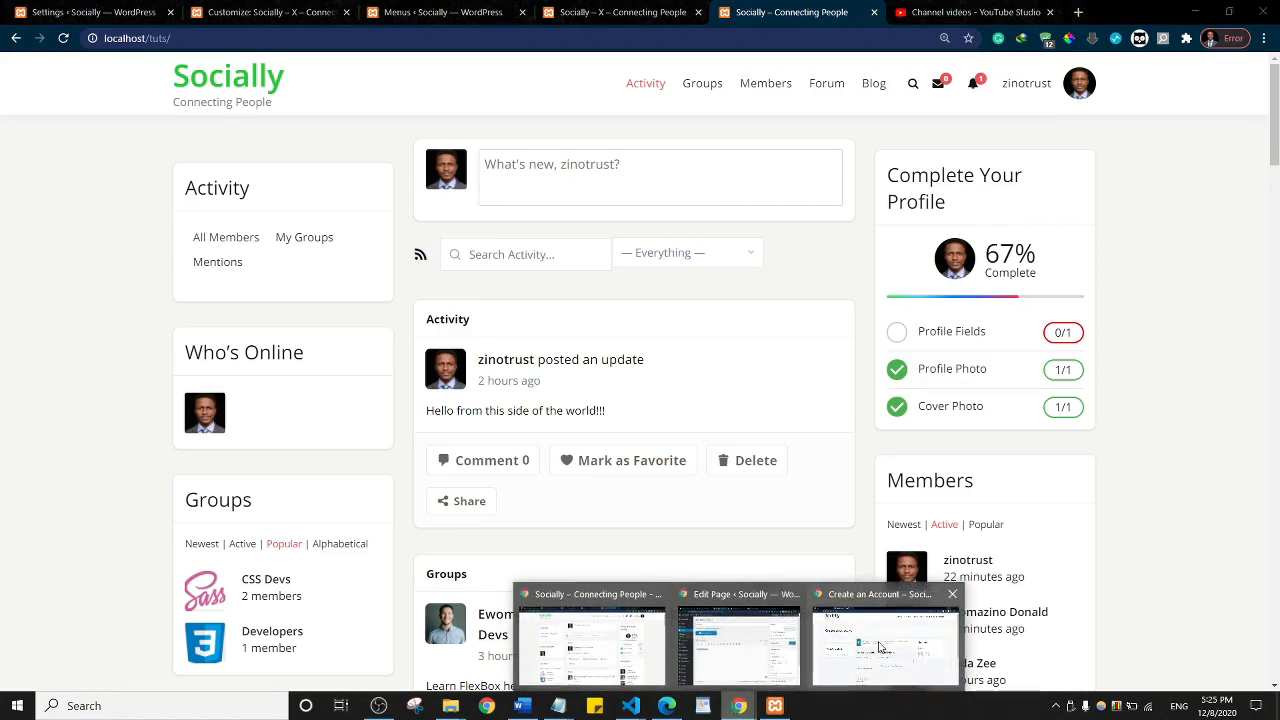
pyautogui.moveTo(880, 648)
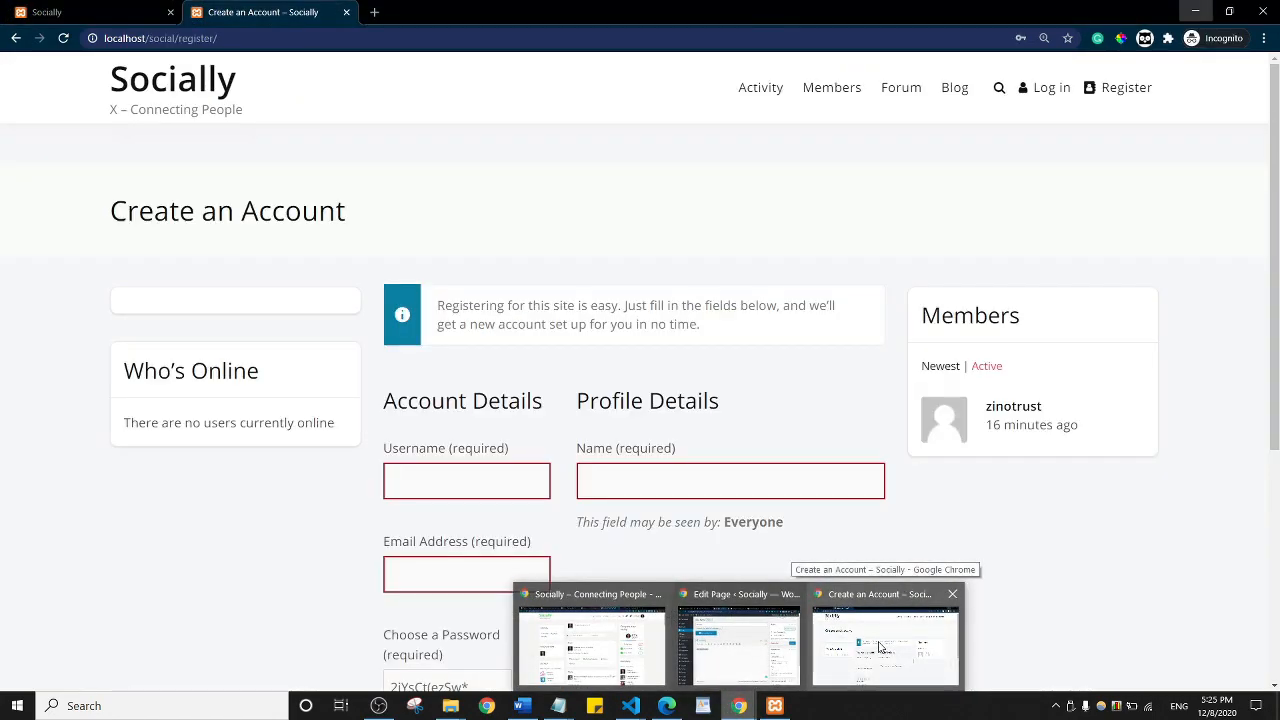
pyautogui.click(880, 648)
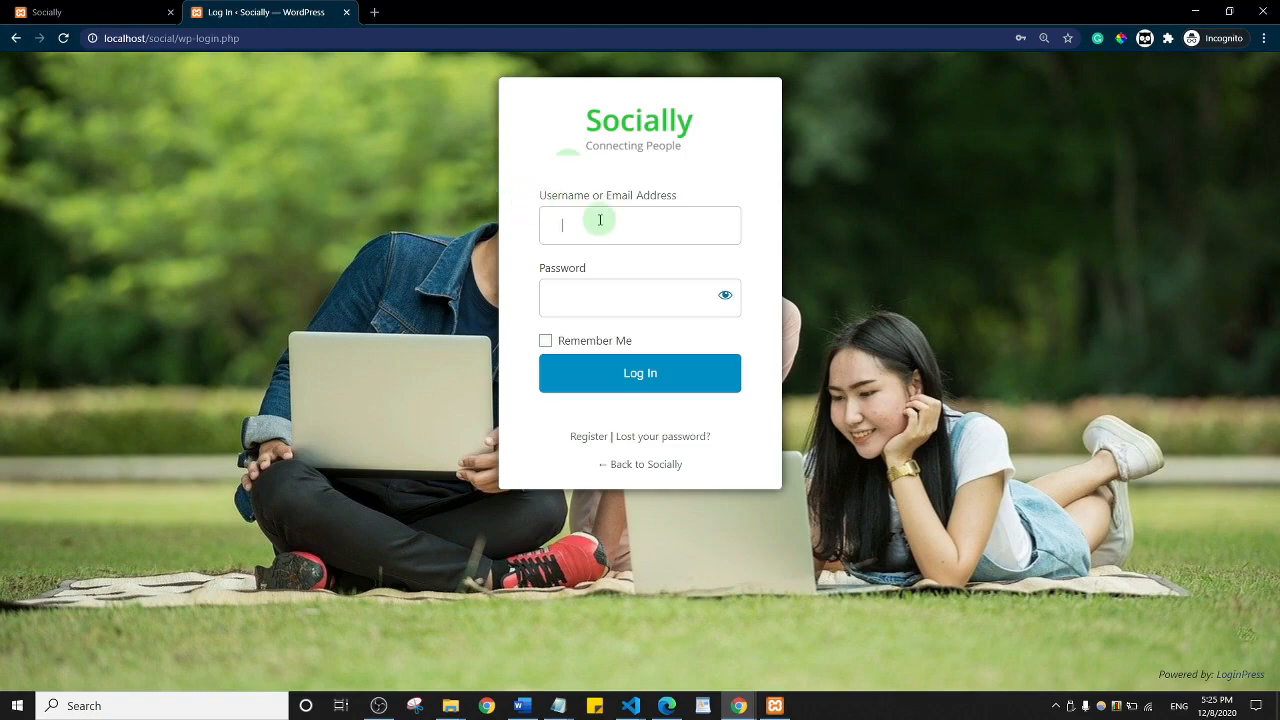
pyautogui.click(598, 220)
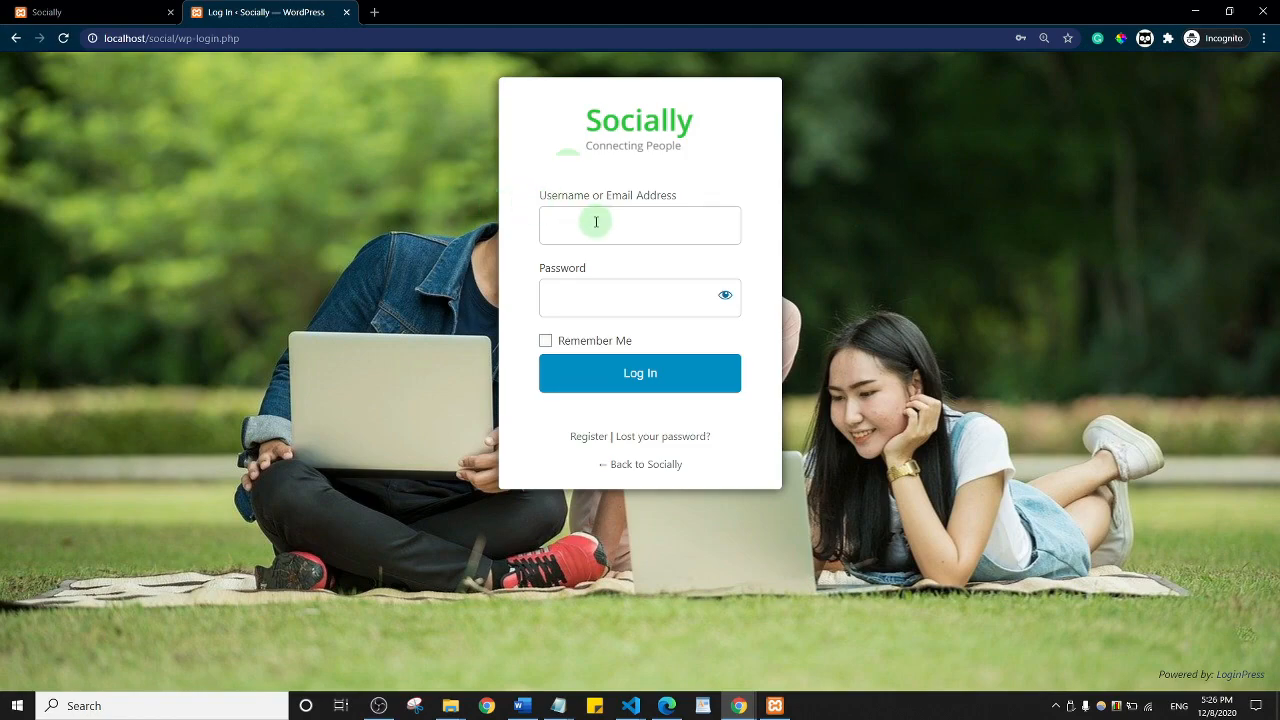
pyautogui.click(1195, 11)
pyautogui.click(445, 12)
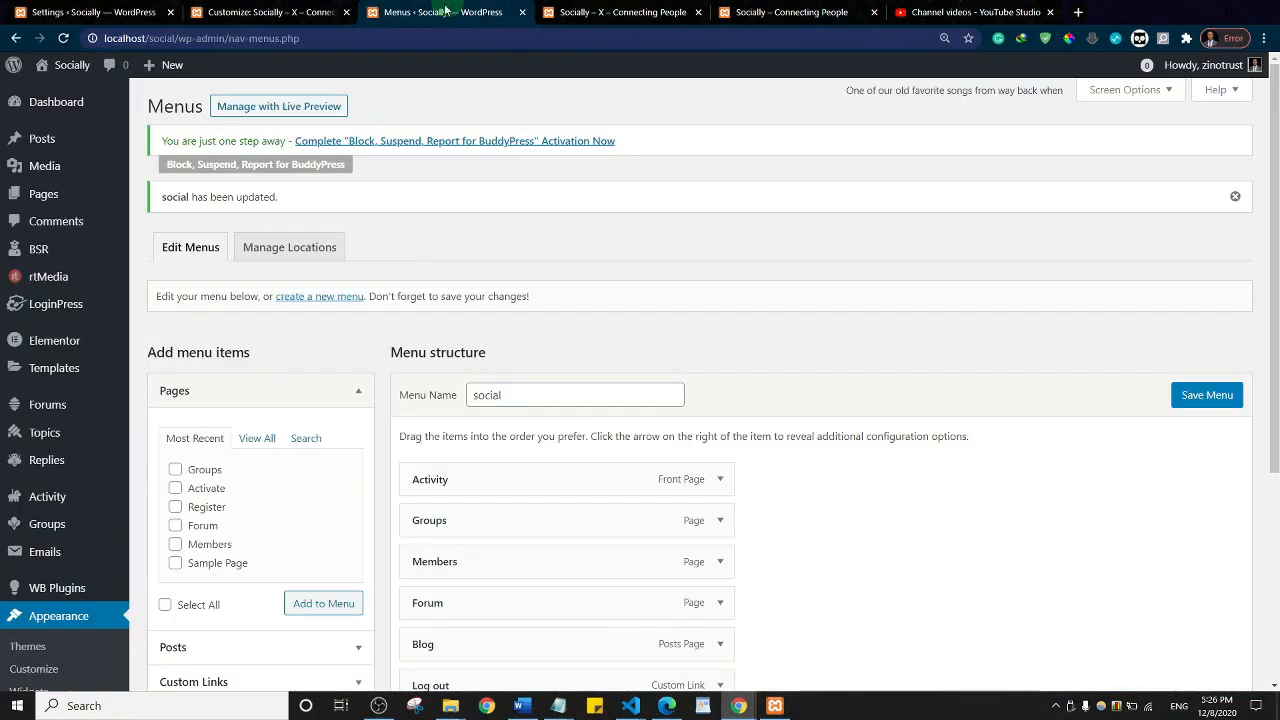
pyautogui.scroll(-5, 594, 389)
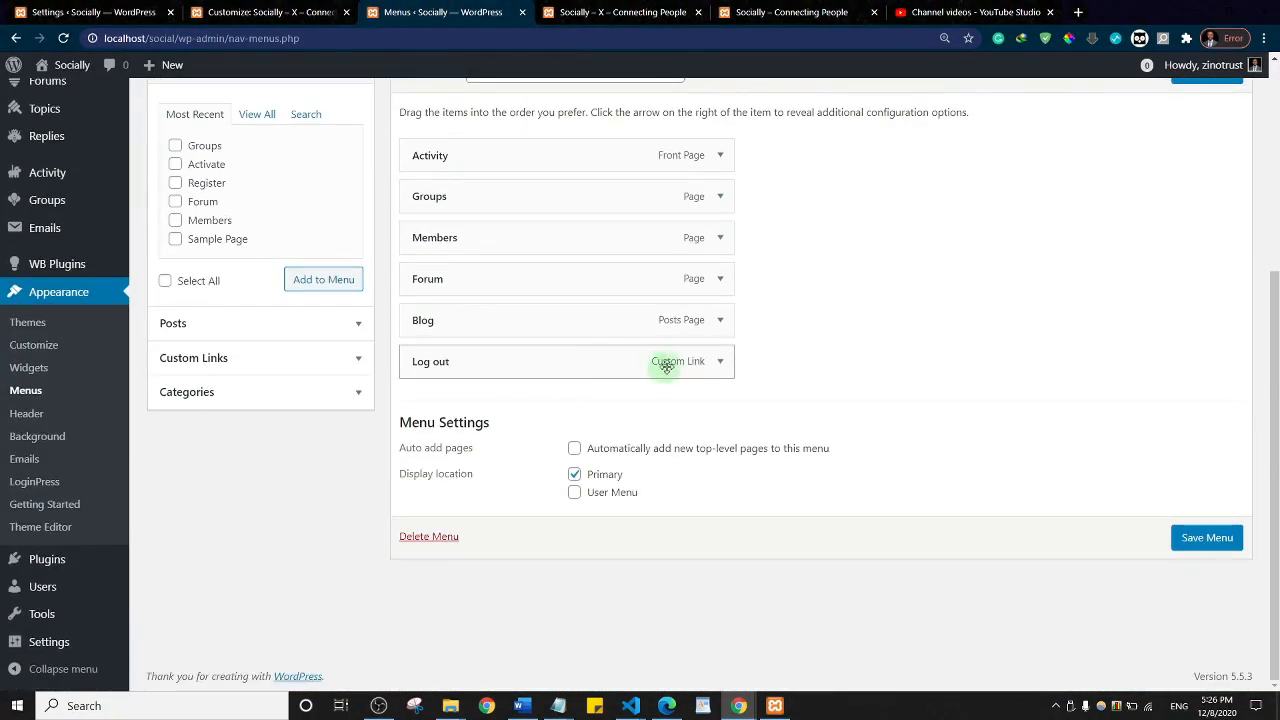
pyautogui.click(718, 364)
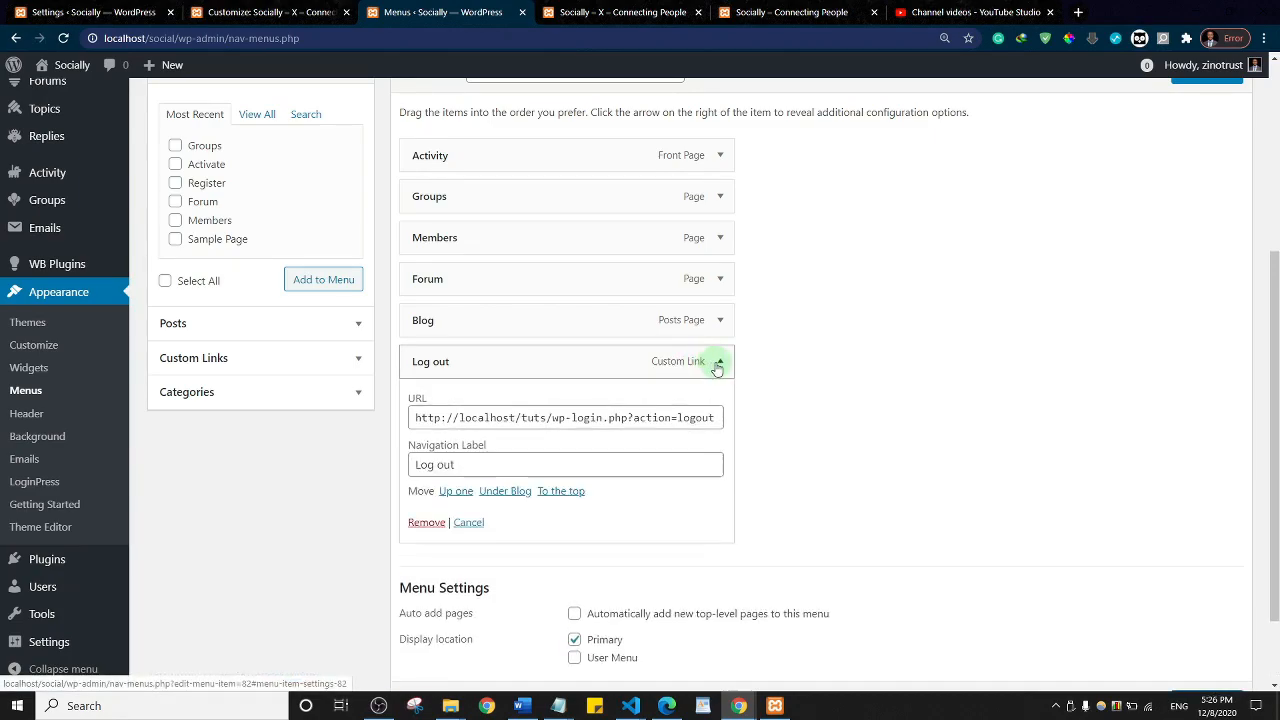
pyautogui.click(546, 418)
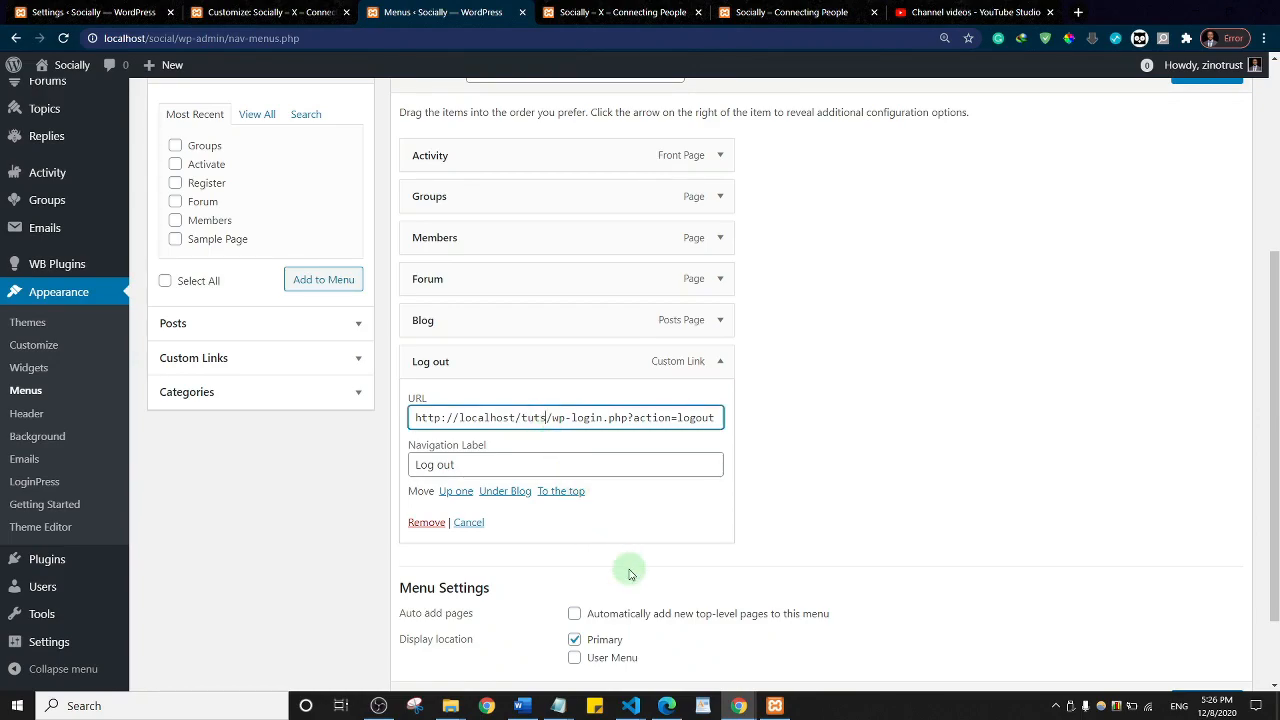
pyautogui.press('BackSpace')
pyautogui.press('BackSpace')
pyautogui.press('BackSpace')
pyautogui.press('BackSpace')
pyautogui.write('social')
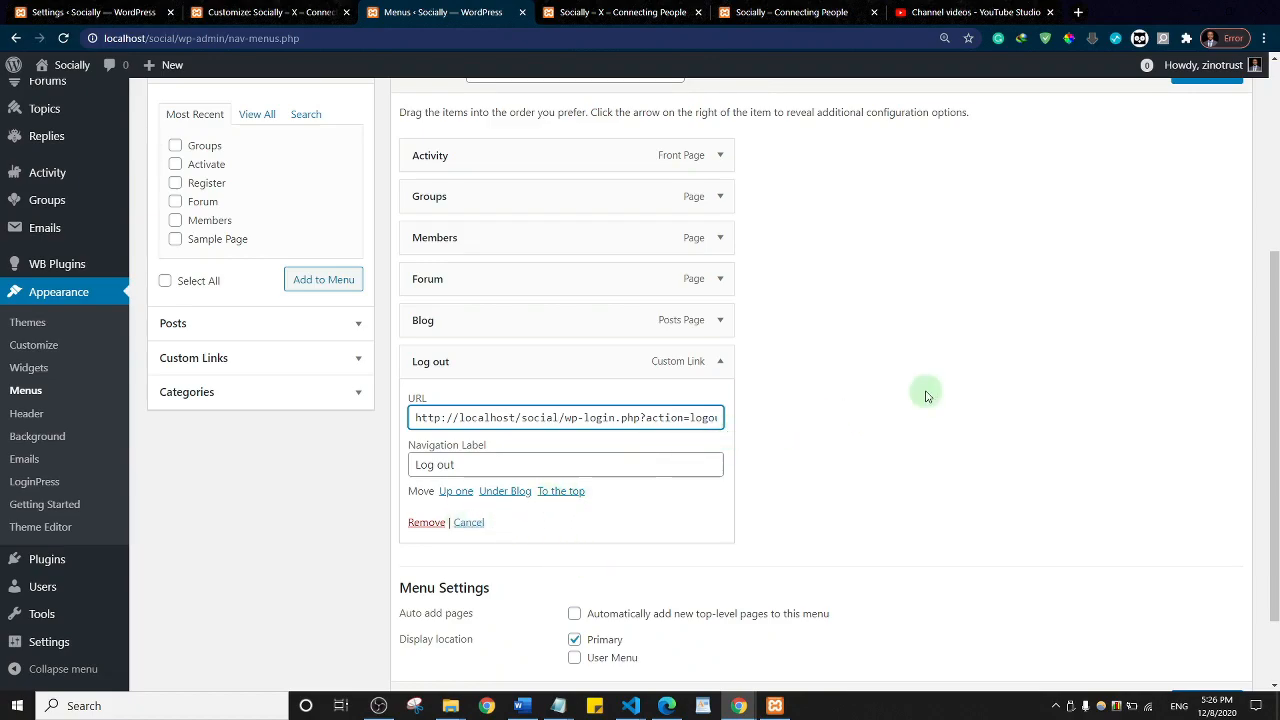
pyautogui.scroll(4, 925, 396)
pyautogui.click(1186, 394)
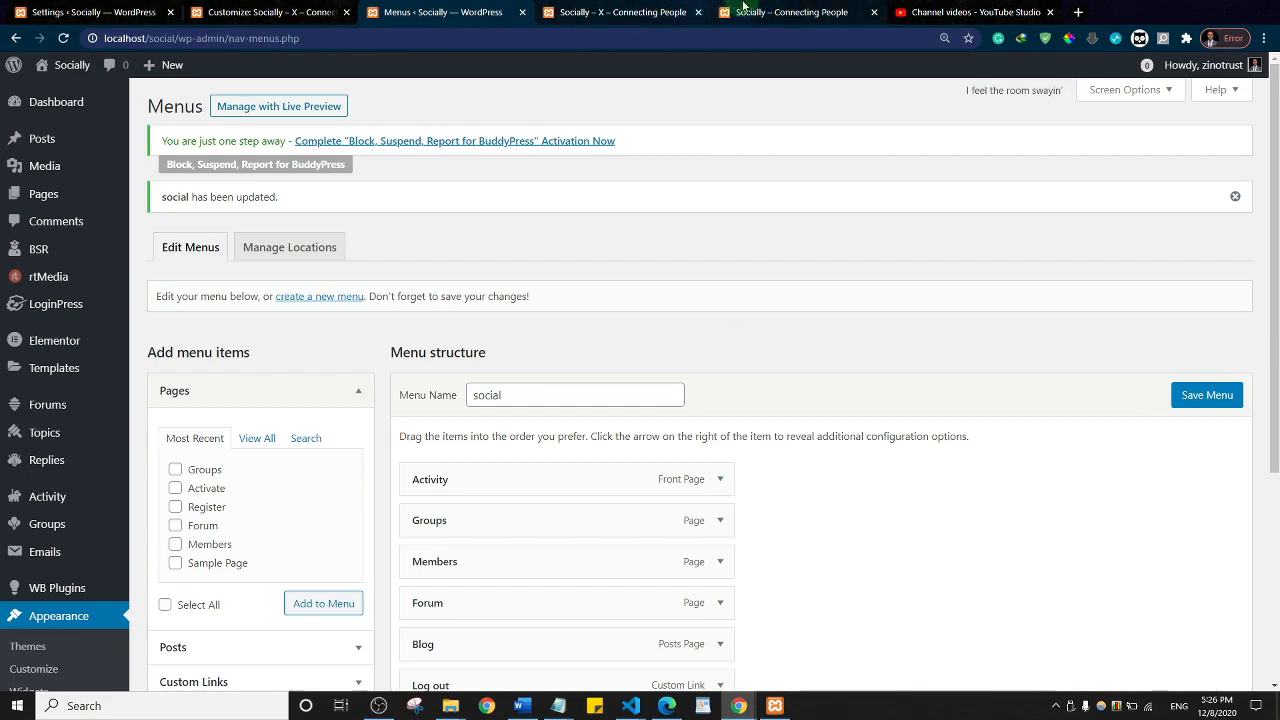
pyautogui.click(635, 8)
# Step: Reload the Socially home page, then log out through the primary menu's Log out link
pyautogui.click(237, 74)
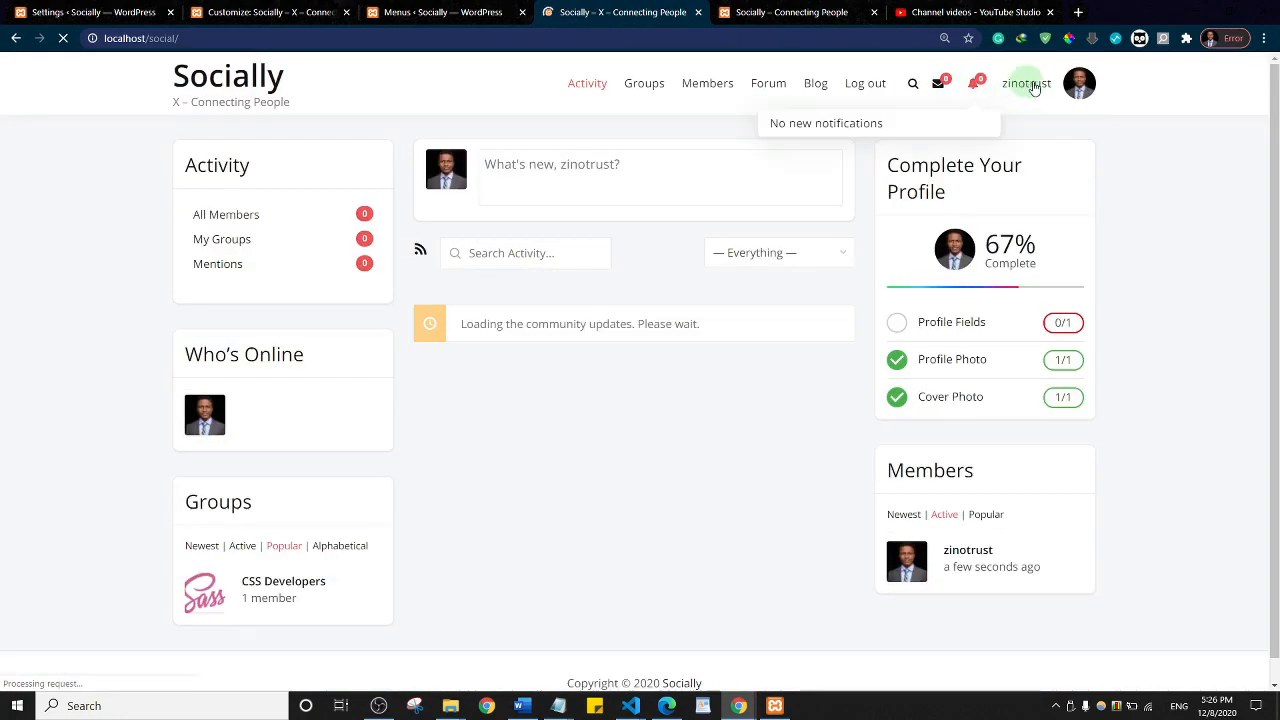
pyautogui.click(874, 90)
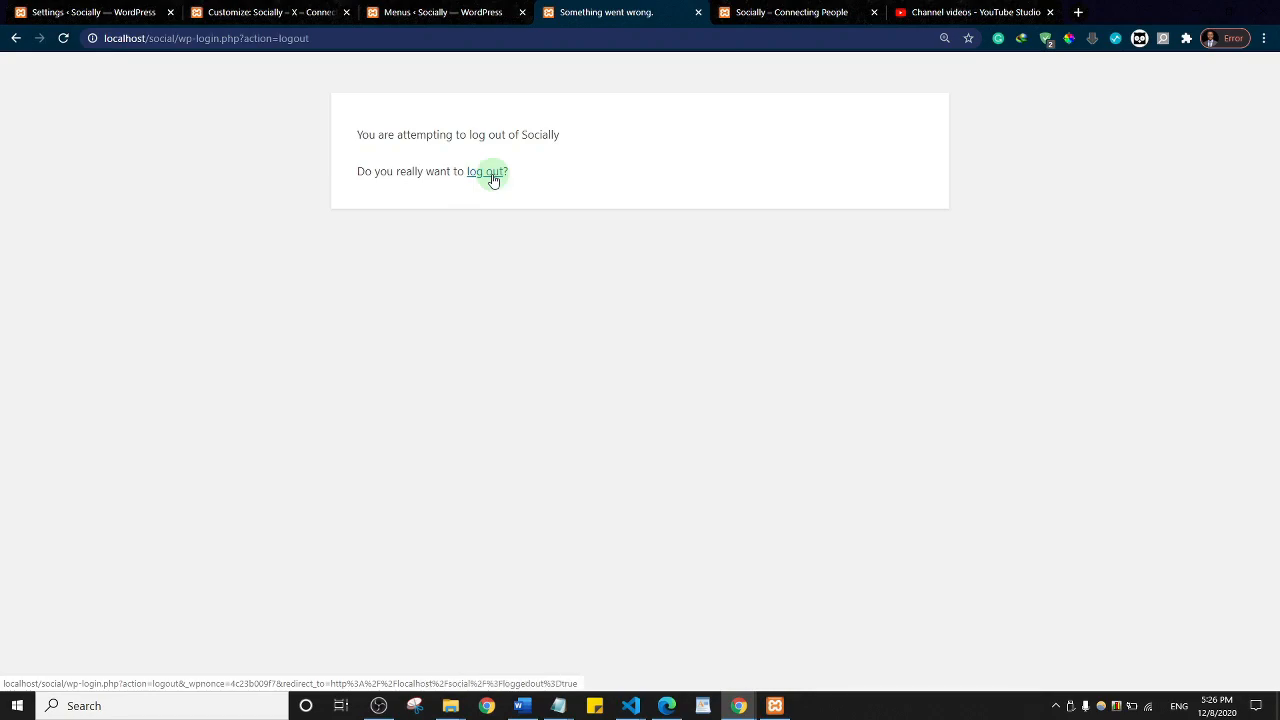
pyautogui.click(492, 177)
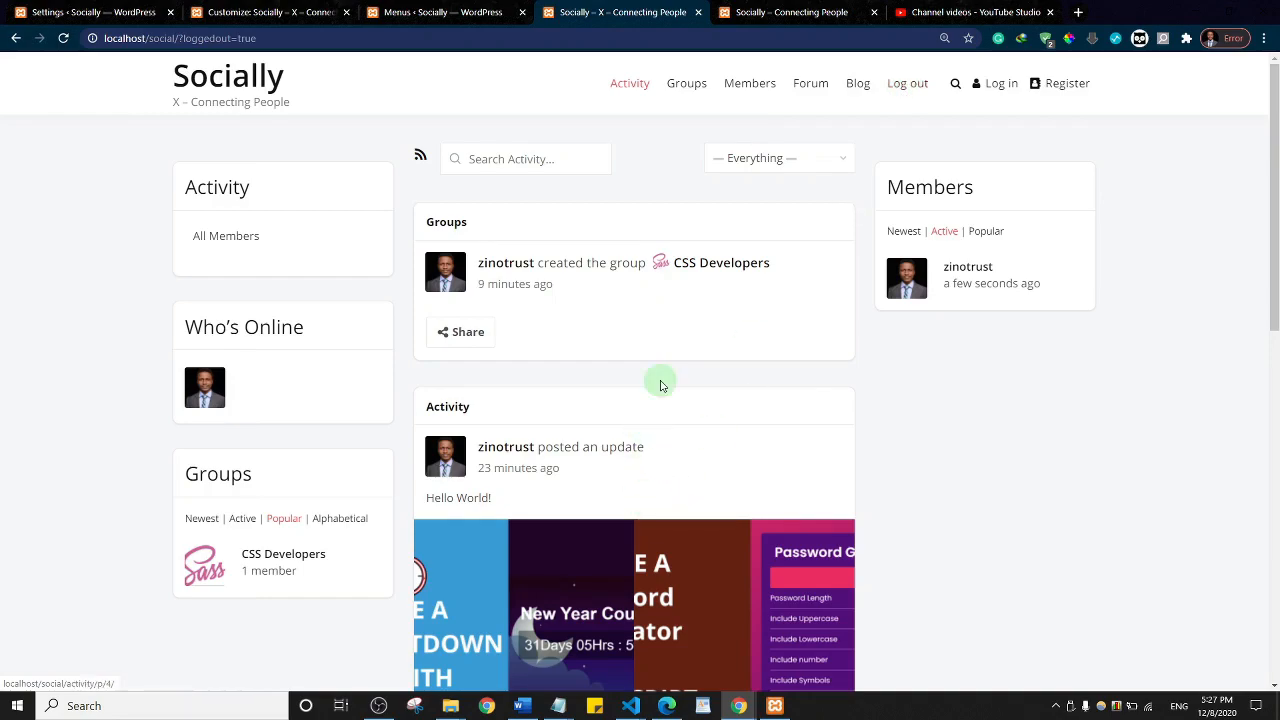
# Step: Scroll through the public activity feed shown after signing out
pyautogui.scroll(-5, 660, 383)
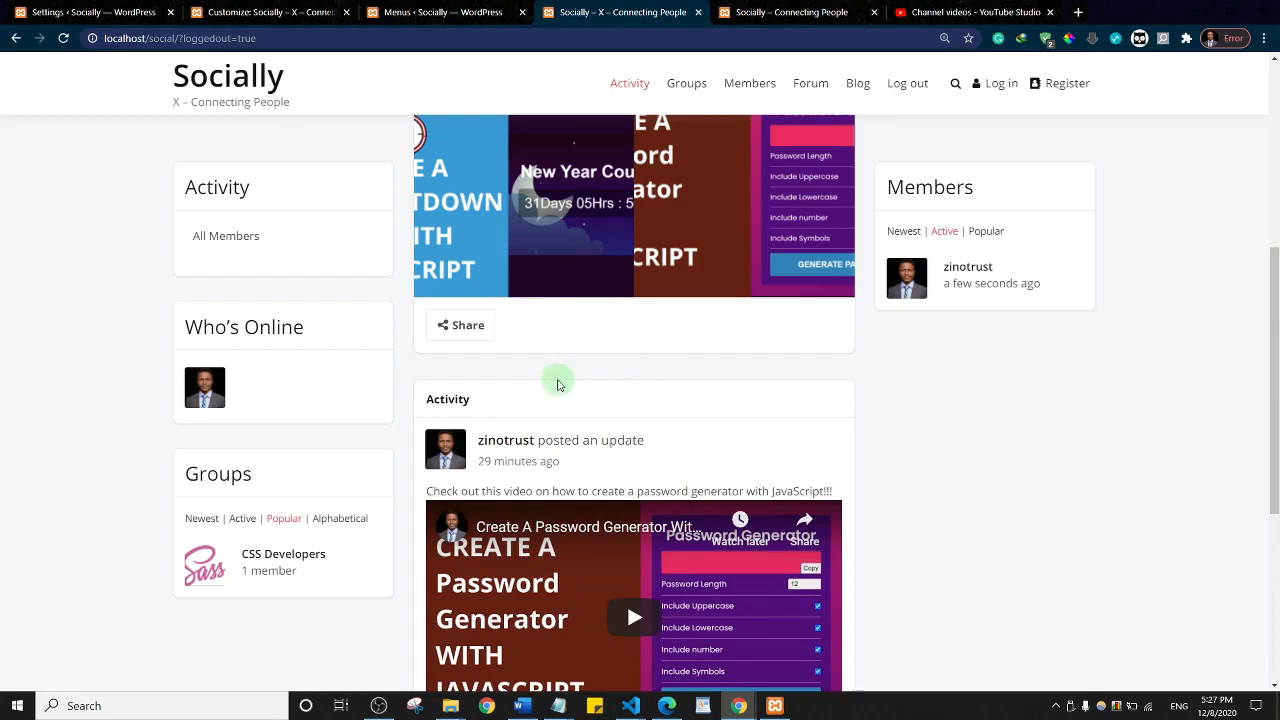
pyautogui.scroll(-4, 700, 383)
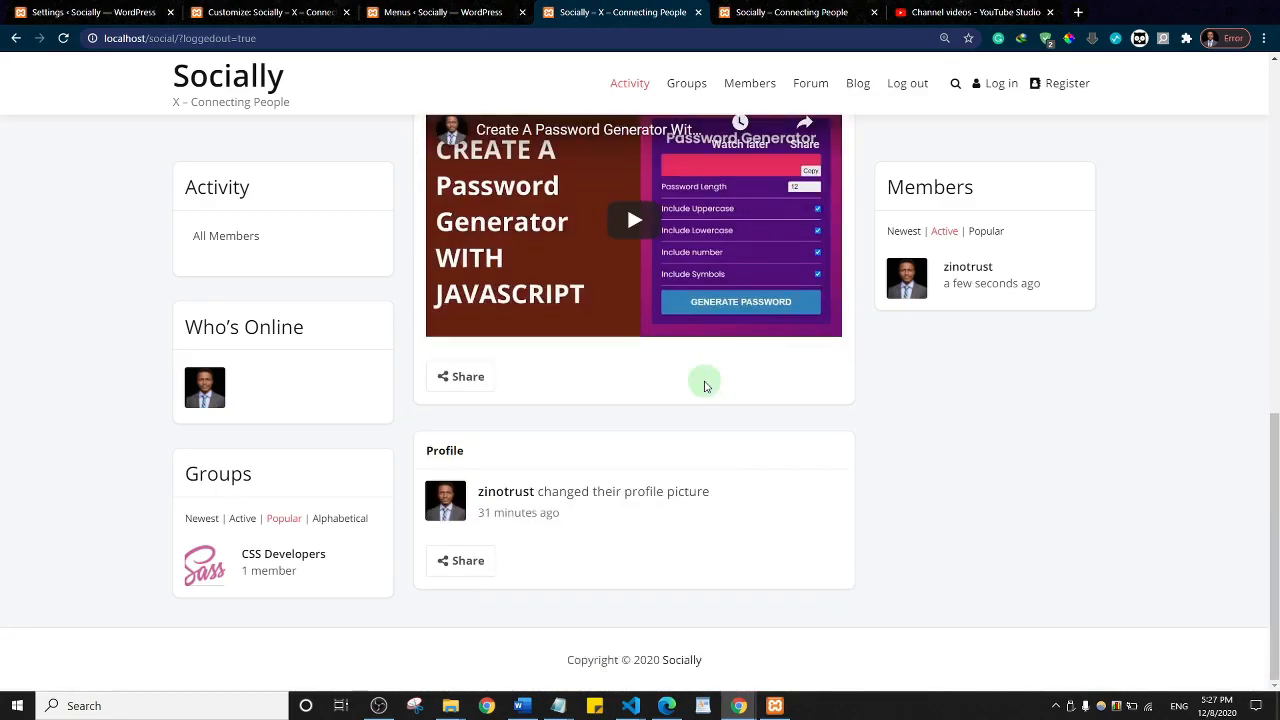
pyautogui.scroll(10, 677, 362)
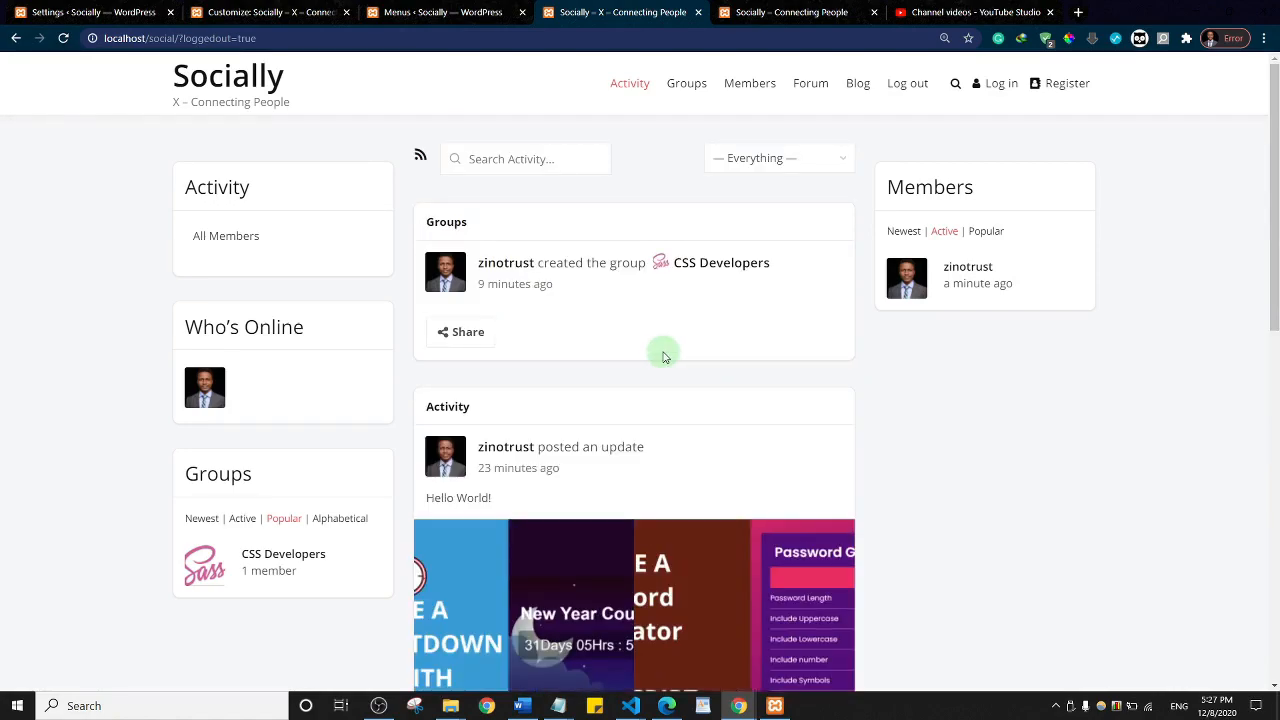